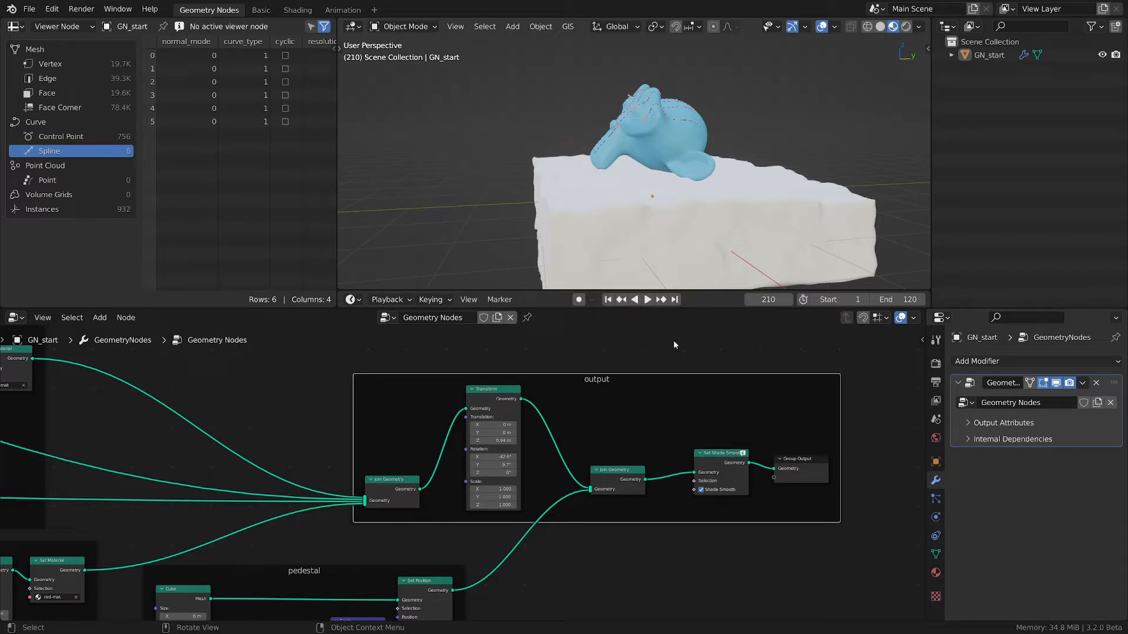
Move the output frame farther from the node groups feeding it, leaving free space before its first Join Geometry node.
{"action": "left_click_drag", "start_coordinate": [595, 379], "coordinate": [784, 380]}
{"action": "middle_click_drag", "start_coordinate": [538, 402], "coordinate": [598, 404]}
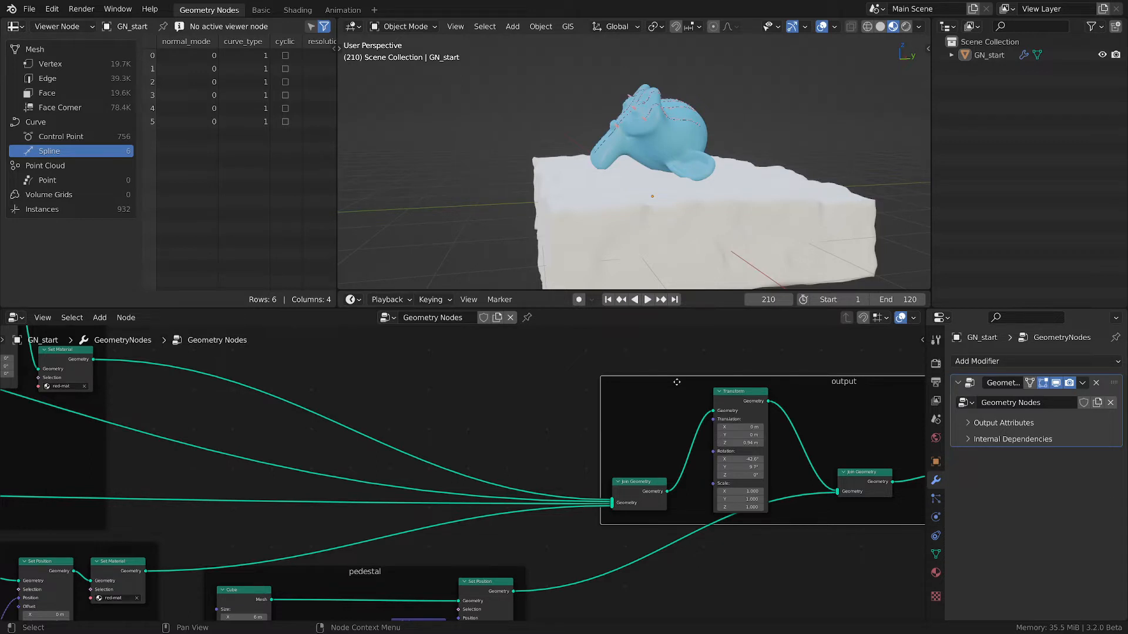
{"action": "scroll", "coordinate": [851, 419], "scroll_direction": "down", "scroll_amount": 2}
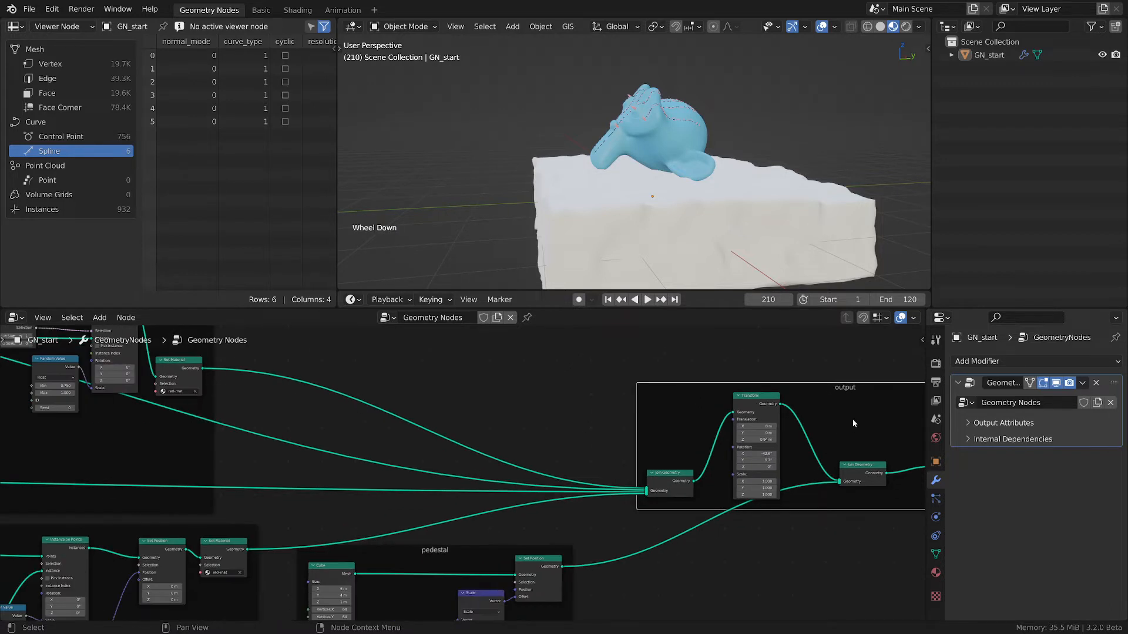
{"action": "middle_click_drag", "start_coordinate": [852, 418], "coordinate": [585, 406]}
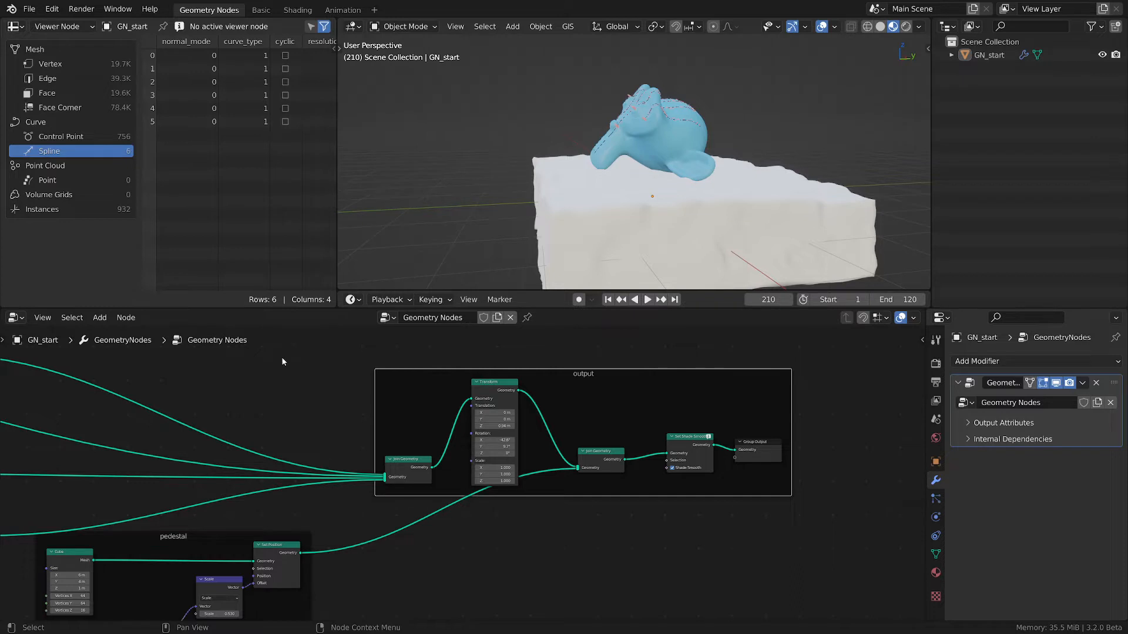
{"action": "middle_click_drag", "start_coordinate": [280, 357], "coordinate": [357, 386]}
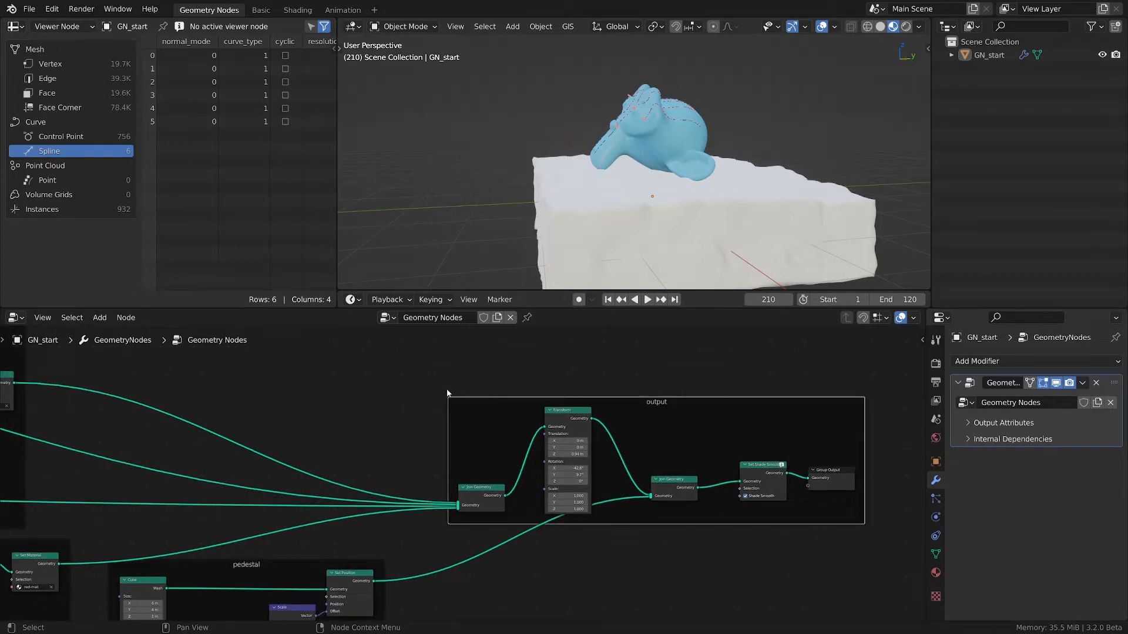
{"action": "left_click_drag", "start_coordinate": [652, 397], "coordinate": [744, 404]}
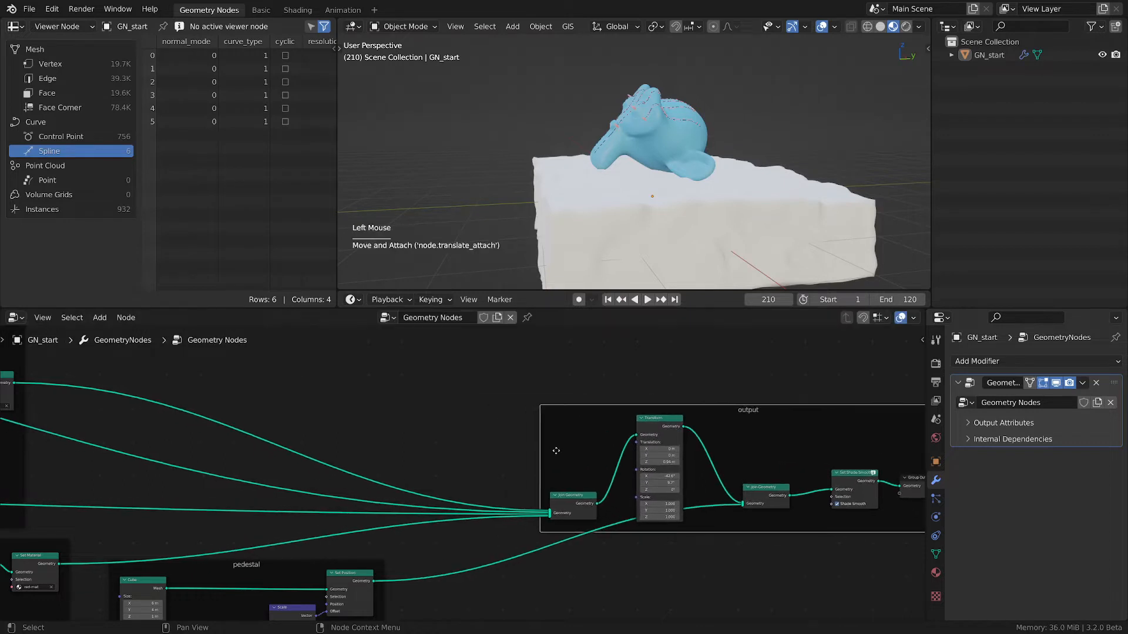
{"action": "middle_click_drag", "start_coordinate": [451, 449], "coordinate": [465, 436]}
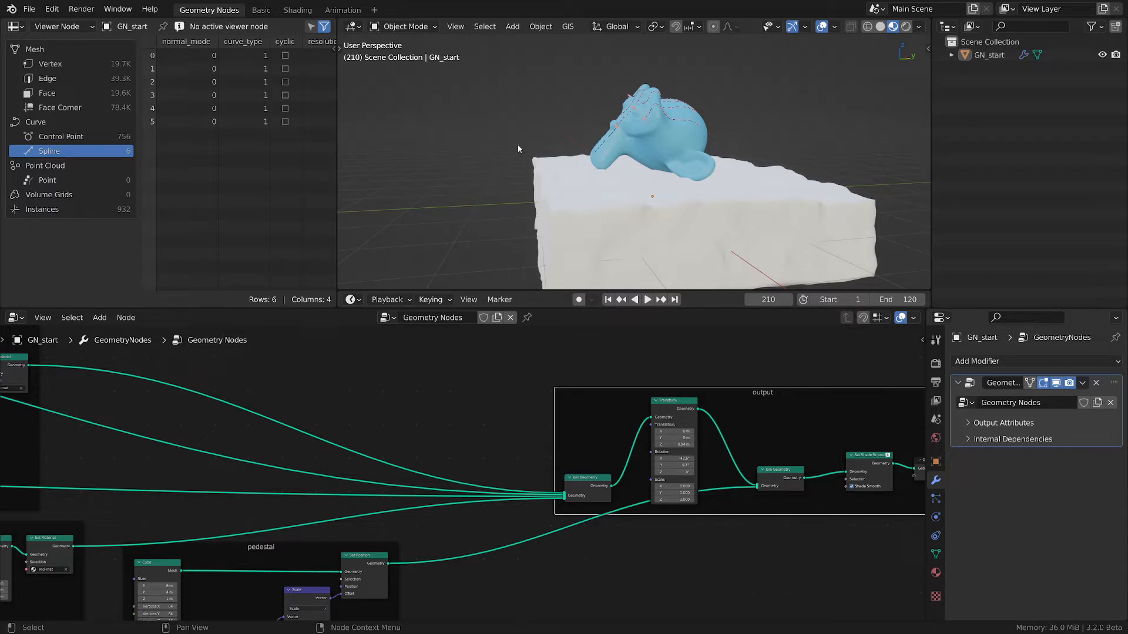
Scrub the animation to frame 225 and examine the water drops along the curves on the monkey's head.
{"action": "mouse_move", "coordinate": [623, 144]}
{"action": "middle_mouse_down"}
{"action": "mouse_move", "coordinate": [632, 177]}
{"action": "mouse_move", "coordinate": [763, 194]}
{"action": "mouse_move", "coordinate": [619, 138]}
{"action": "middle_mouse_up"}
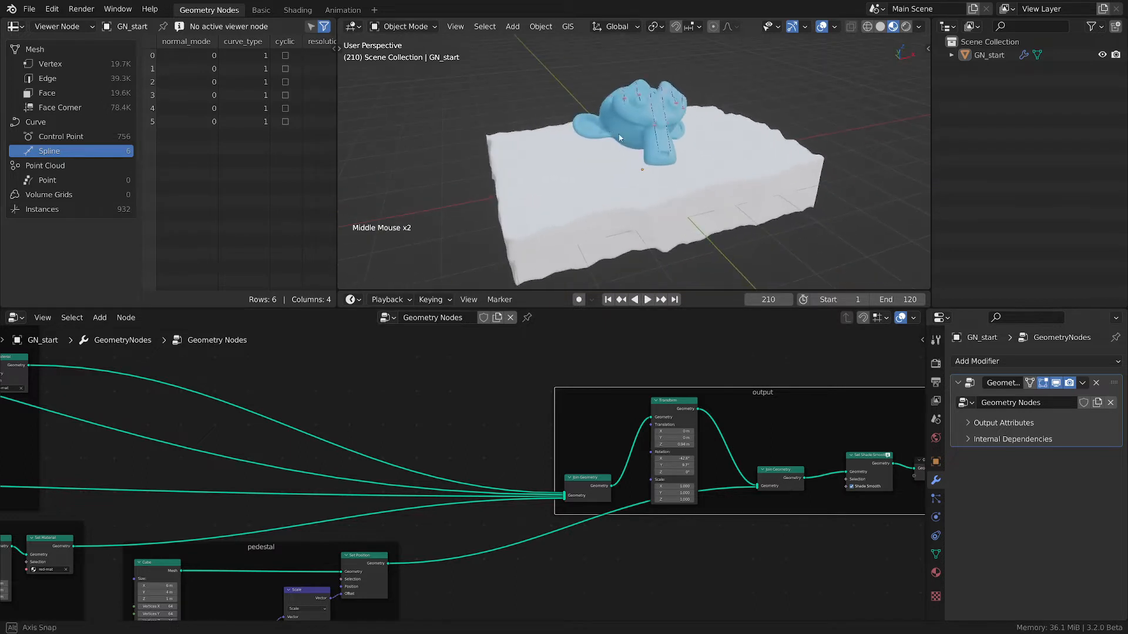
{"action": "scroll", "coordinate": [623, 136], "scroll_direction": "up", "scroll_amount": 2}
{"action": "middle_click_drag", "start_coordinate": [681, 101], "coordinate": [812, 284], "text": "shift"}
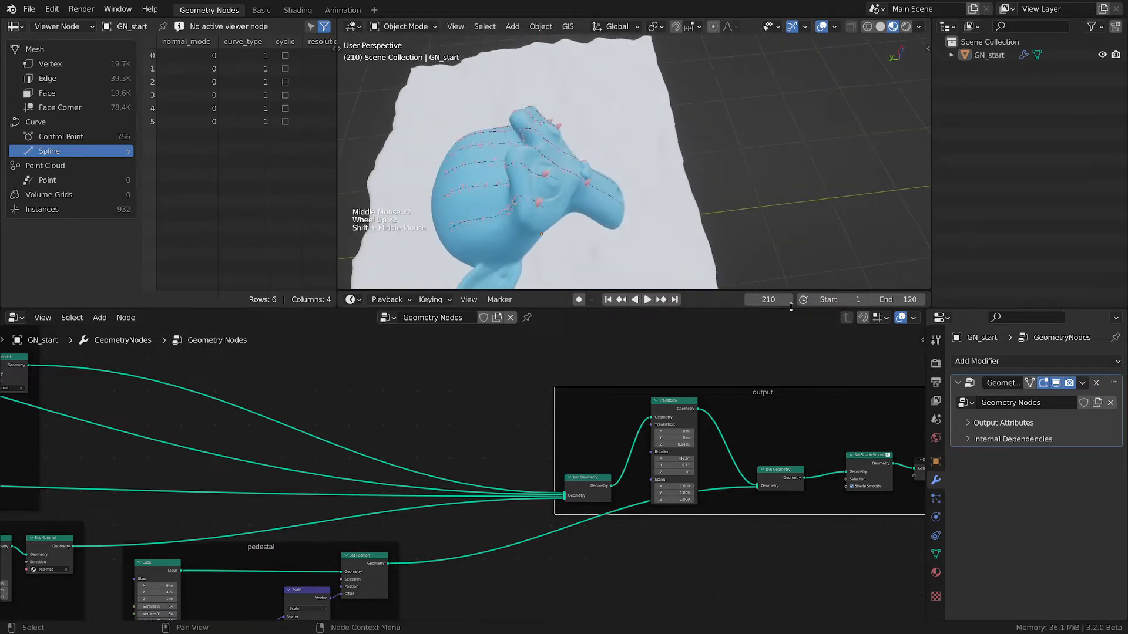
{"action": "mouse_move", "coordinate": [779, 299]}
{"action": "left_mouse_down"}
{"action": "mouse_move", "coordinate": [660, 300]}
{"action": "mouse_move", "coordinate": [787, 299]}
{"action": "left_mouse_up"}
{"action": "scroll", "coordinate": [576, 212], "scroll_direction": "up", "scroll_amount": 2}
{"action": "middle_click_drag", "start_coordinate": [575, 212], "coordinate": [614, 177]}
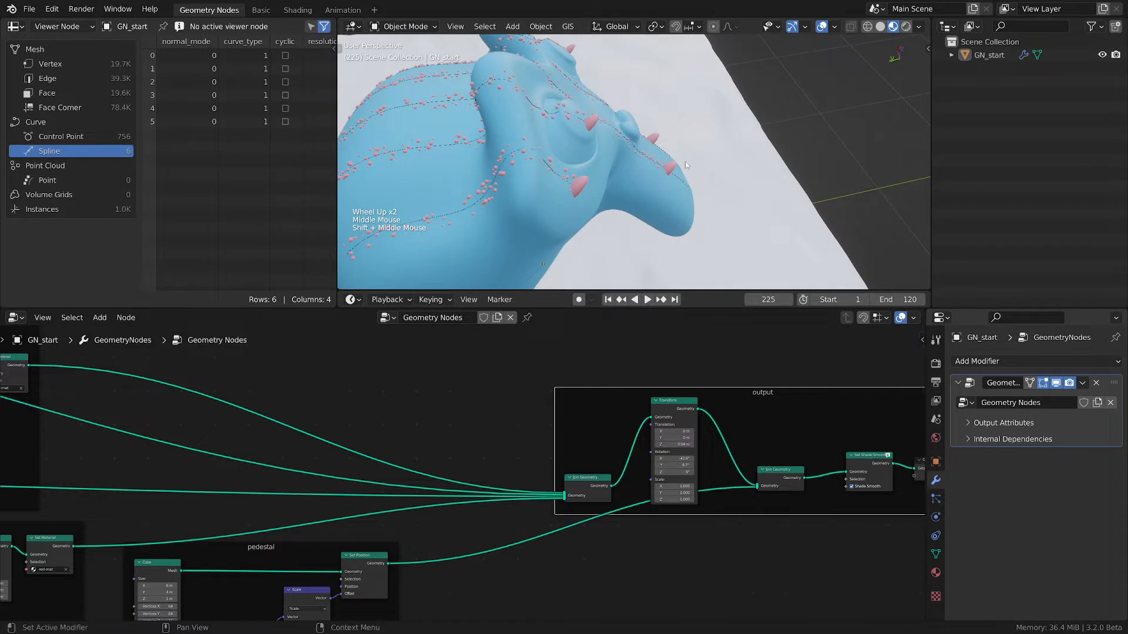
{"action": "scroll", "coordinate": [666, 150], "scroll_direction": "down", "scroll_amount": 1}
{"action": "middle_click_drag", "start_coordinate": [666, 151], "coordinate": [609, 153], "text": "shift"}
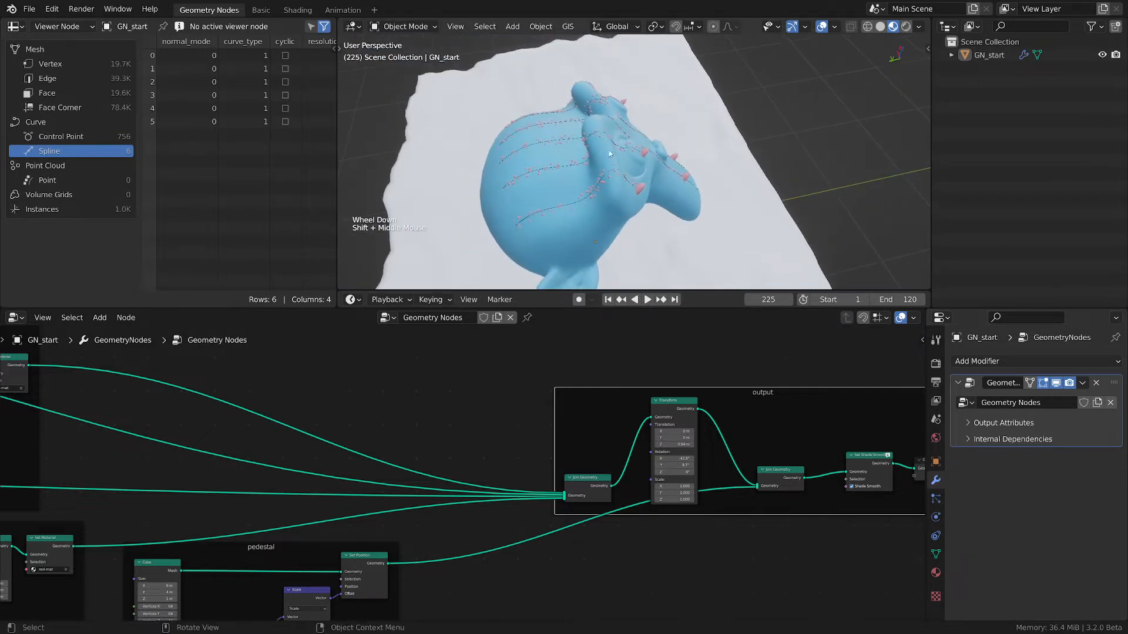
{"action": "scroll", "coordinate": [683, 171], "scroll_direction": "up", "scroll_amount": 2}
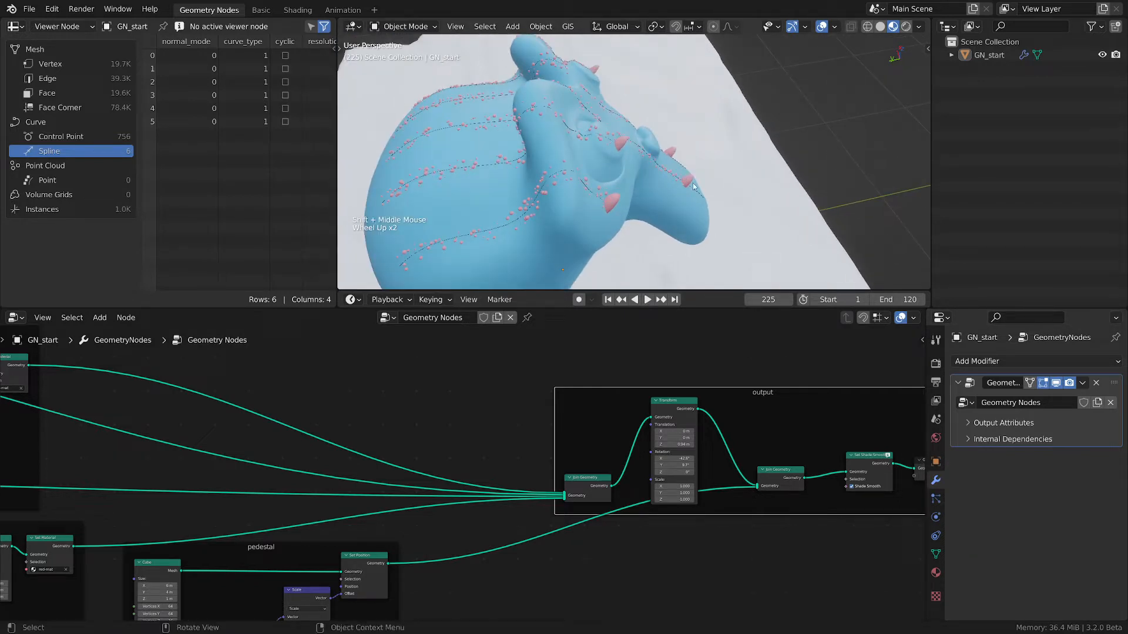
Set the current animation frame to 216.
{"action": "left_click", "coordinate": [748, 300]}
{"action": "mouse_move", "coordinate": [768, 300]}
{"action": "left_mouse_down"}
{"action": "mouse_move", "coordinate": [695, 299]}
{"action": "mouse_move", "coordinate": [763, 299]}
{"action": "left_mouse_up"}
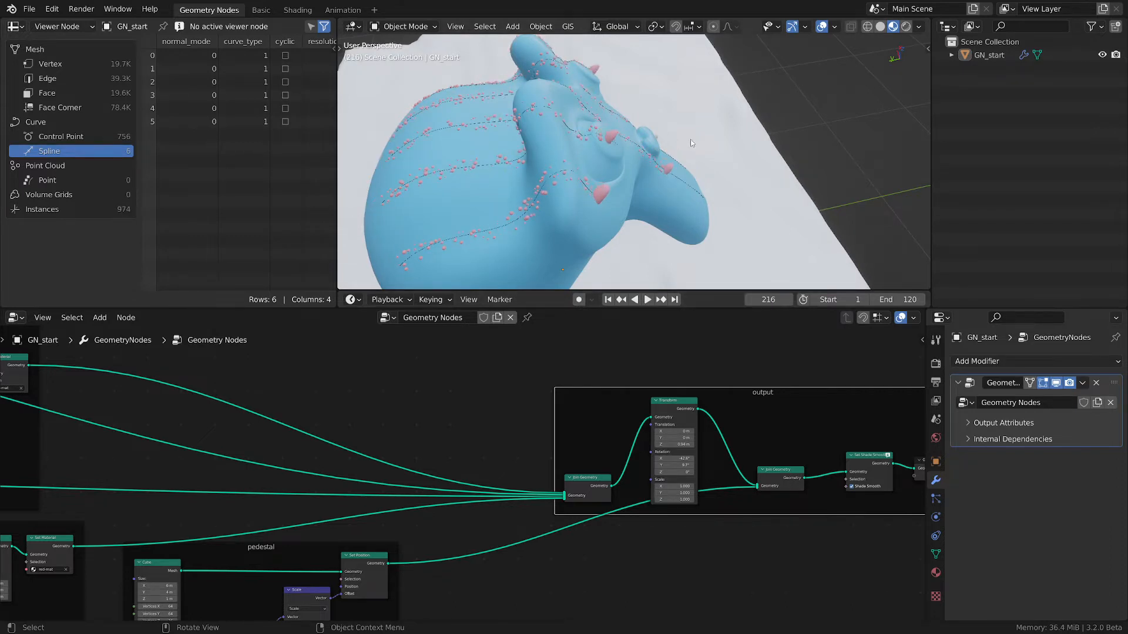
{"action": "scroll", "coordinate": [691, 141], "scroll_direction": "down", "scroll_amount": 3}
{"action": "middle_click_drag", "start_coordinate": [701, 165], "coordinate": [591, 187]}
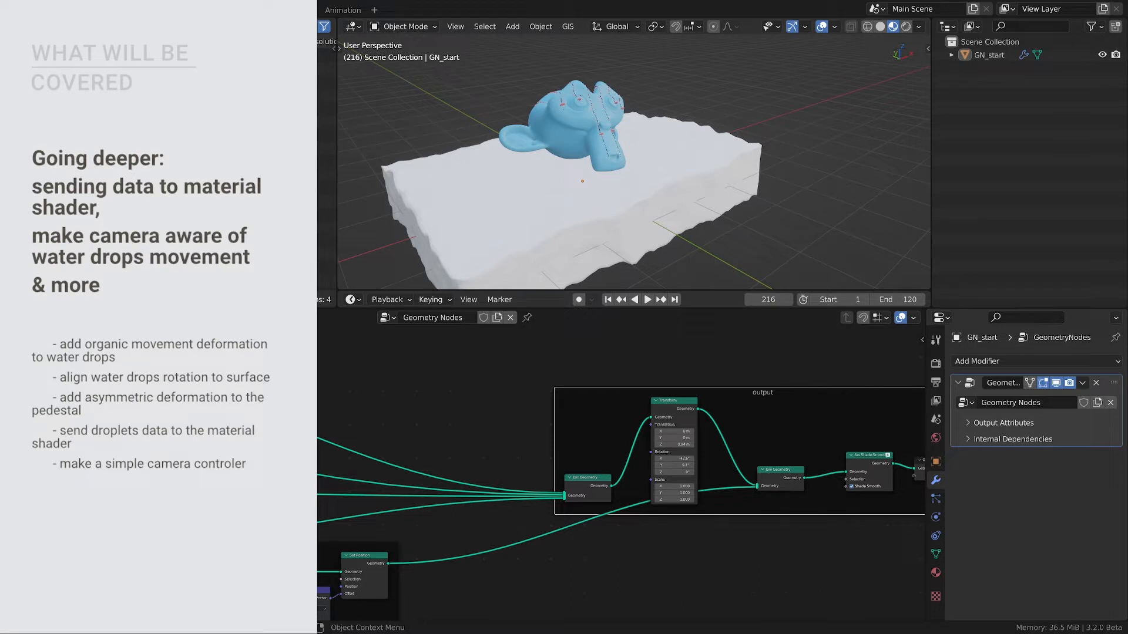
Sketch an annotation around the large water drop beside the monkey's eye and erase it.
{"action": "middle_click_drag", "start_coordinate": [541, 74], "coordinate": [603, 192]}
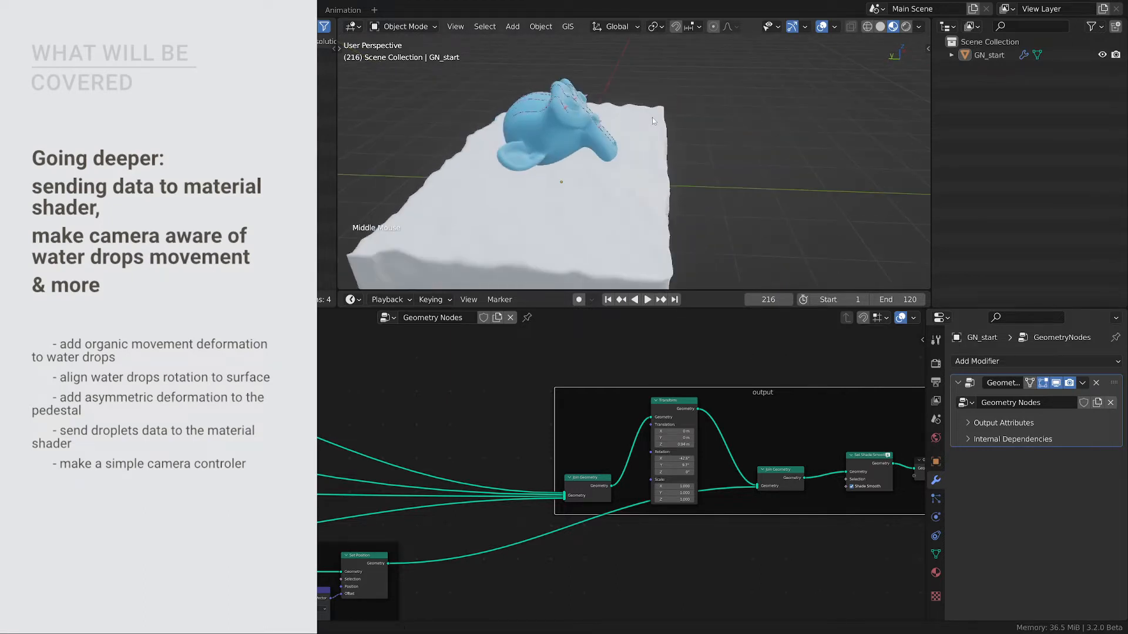
{"action": "scroll", "coordinate": [603, 191], "scroll_direction": "up", "scroll_amount": 5}
{"action": "scroll", "coordinate": [603, 192], "scroll_direction": "down", "scroll_amount": 2}
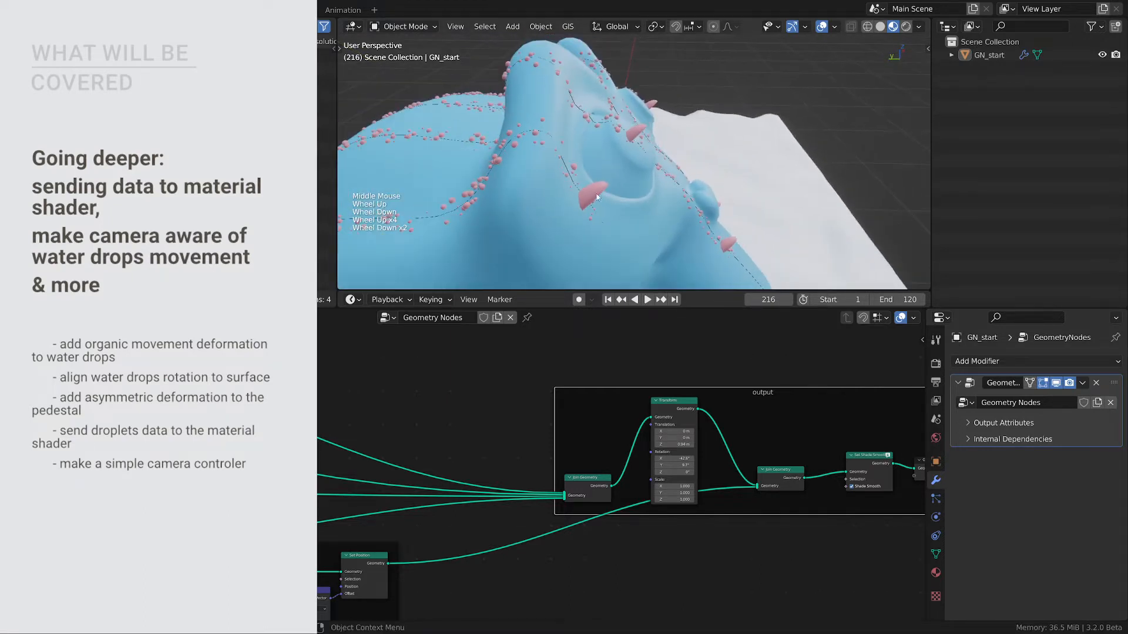
{"action": "key", "text": "d"}
{"action": "mouse_move", "coordinate": [546, 150]}
{"action": "left_mouse_down"}
{"action": "mouse_move", "coordinate": [598, 202]}
{"action": "mouse_move", "coordinate": [640, 202]}
{"action": "left_mouse_up"}
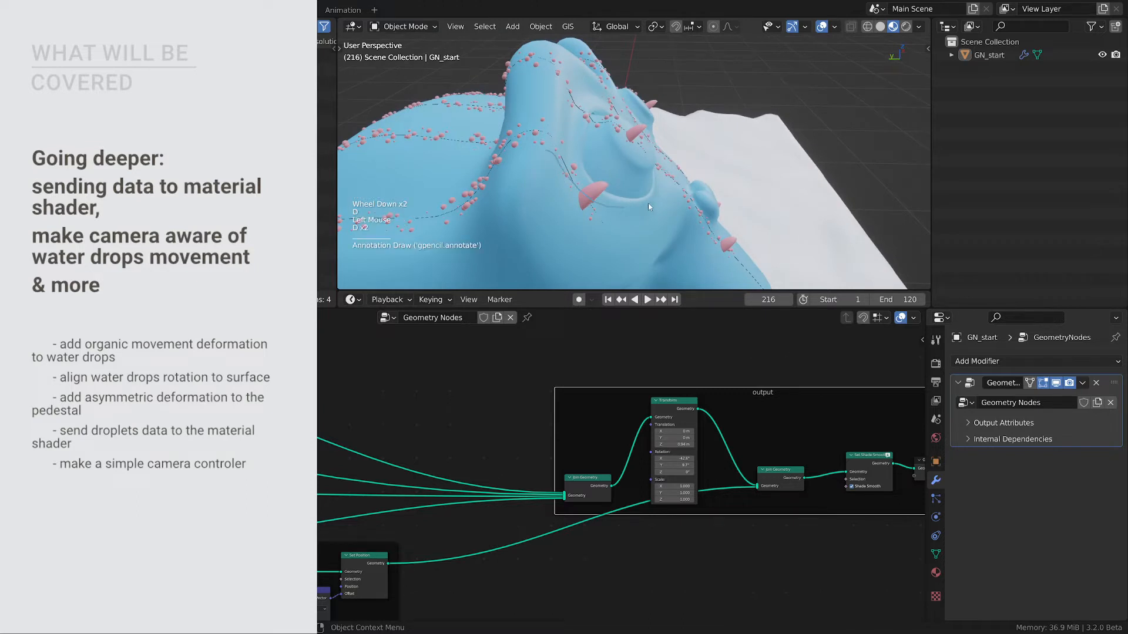
{"action": "key", "text": "d"}
{"action": "mouse_move", "coordinate": [555, 165]}
{"action": "right_mouse_down"}
{"action": "mouse_move", "coordinate": [640, 210]}
{"action": "mouse_move", "coordinate": [631, 197]}
{"action": "right_mouse_up"}
{"action": "key", "text": "d"}
Draw annotation strokes on the surface beside the large drop's trail and erase them.
{"action": "scroll", "coordinate": [598, 196], "scroll_direction": "up", "scroll_amount": 3}
{"action": "key", "text": "d"}
{"action": "key", "text": "d"}
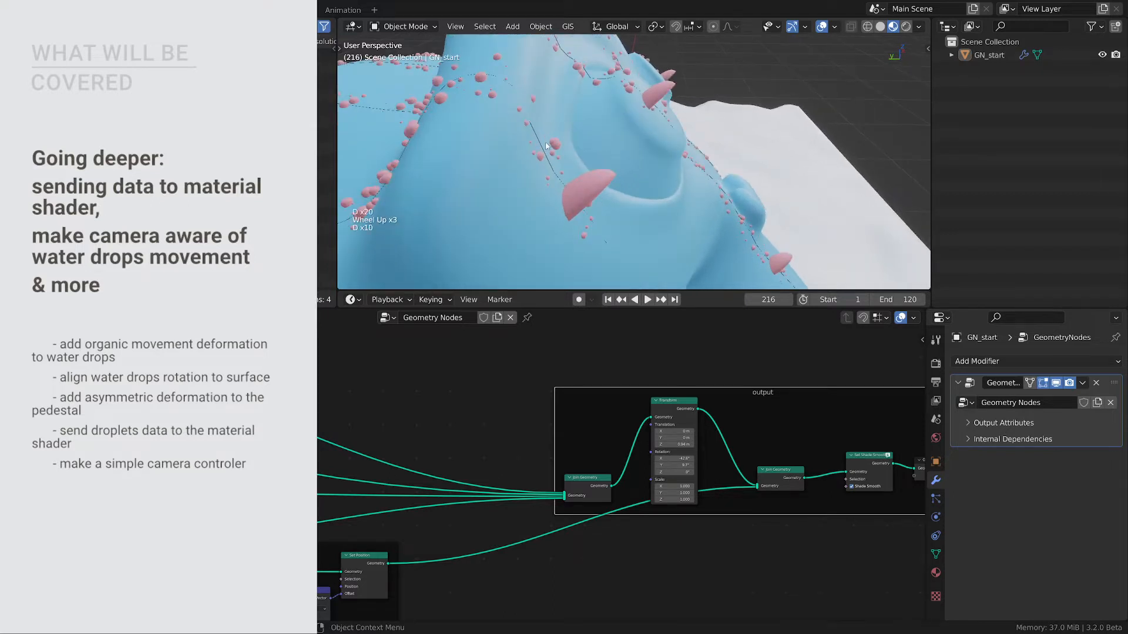
{"action": "left_click_drag", "start_coordinate": [487, 128], "coordinate": [544, 166]}
{"action": "mouse_move", "coordinate": [485, 139]}
{"action": "left_mouse_down"}
{"action": "mouse_move", "coordinate": [497, 164]}
{"action": "mouse_move", "coordinate": [545, 185]}
{"action": "left_mouse_up"}
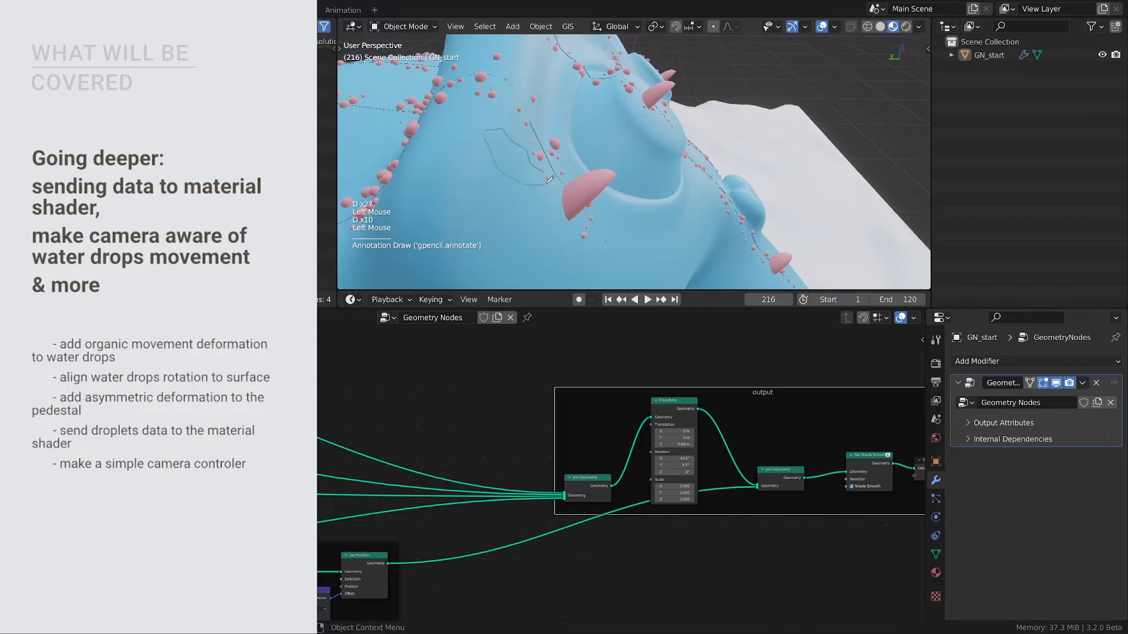
{"action": "mouse_move", "coordinate": [544, 181]}
{"action": "right_mouse_down"}
{"action": "mouse_move", "coordinate": [489, 137]}
{"action": "mouse_move", "coordinate": [586, 164]}
{"action": "right_mouse_up"}
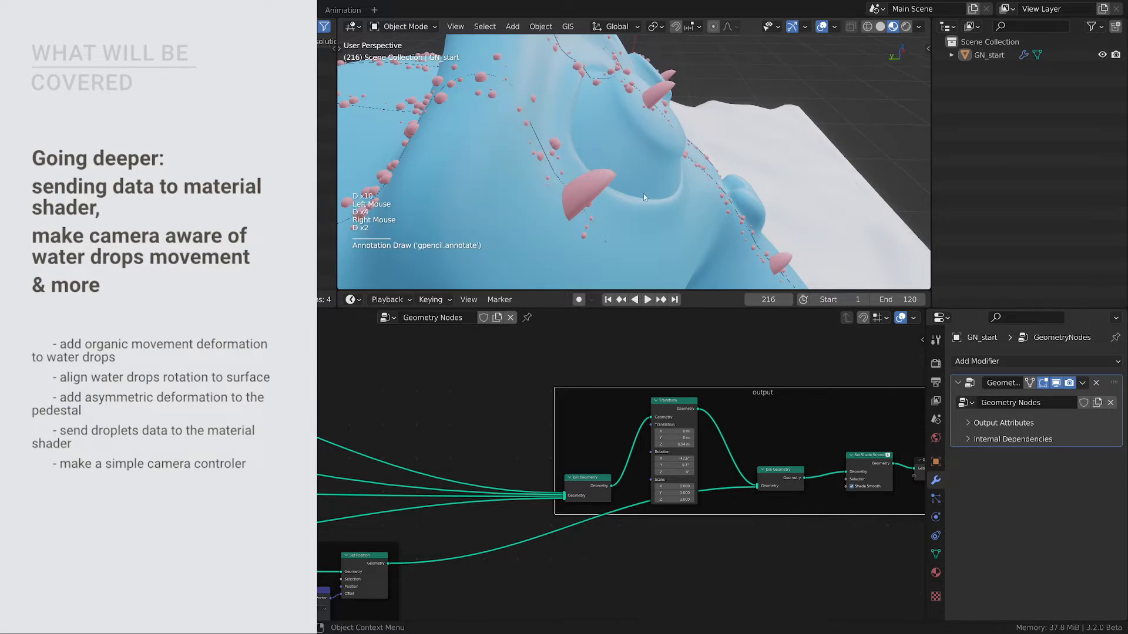
Draw an annotation stroke across the monkey's head toward the large drop's trail and erase it.
{"action": "scroll", "coordinate": [599, 185], "scroll_direction": "down", "scroll_amount": 2}
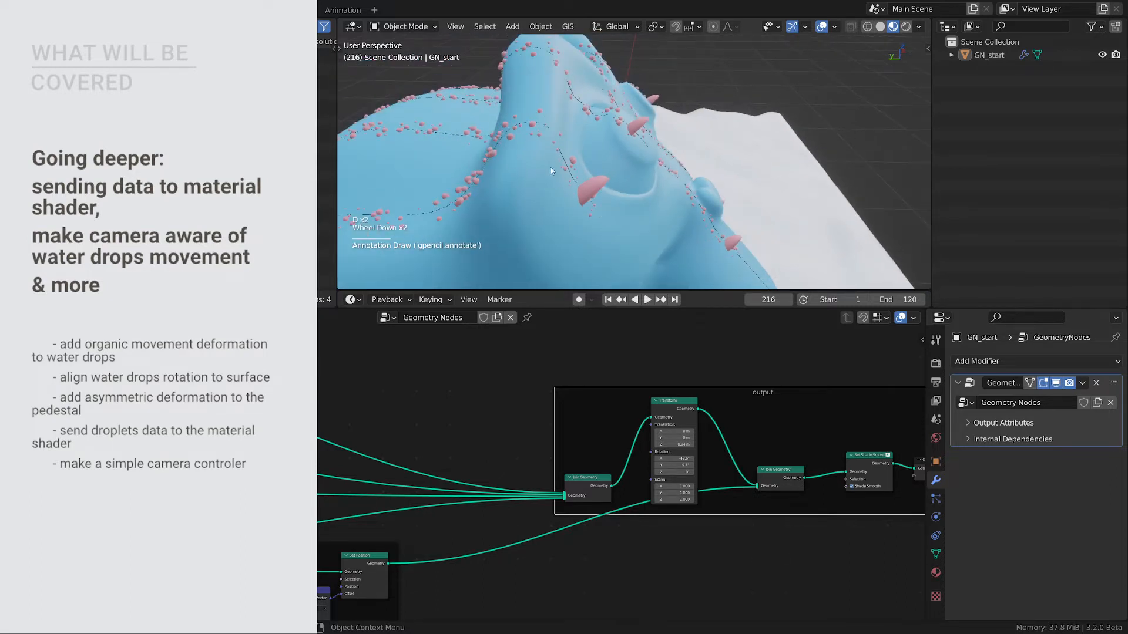
{"action": "mouse_move", "coordinate": [460, 213]}
{"action": "left_mouse_down"}
{"action": "mouse_move", "coordinate": [475, 172]}
{"action": "mouse_move", "coordinate": [504, 150]}
{"action": "mouse_move", "coordinate": [542, 157]}
{"action": "left_mouse_up"}
{"action": "mouse_move", "coordinate": [439, 209]}
{"action": "right_mouse_down"}
{"action": "mouse_move", "coordinate": [538, 147]}
{"action": "mouse_move", "coordinate": [618, 175]}
{"action": "right_mouse_up"}
{"action": "scroll", "coordinate": [618, 175], "scroll_direction": "down", "scroll_amount": 3}
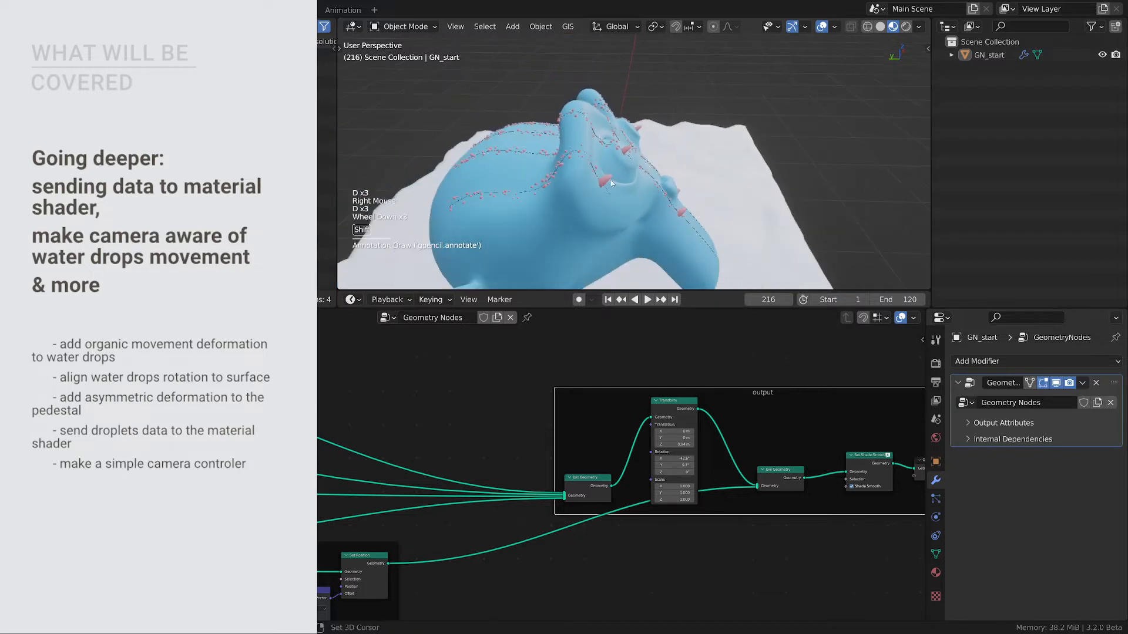
Annotate the side of the pedestal in a near-level side view and erase the marks.
{"action": "middle_click_drag", "start_coordinate": [611, 180], "coordinate": [641, 97], "text": "shift"}
{"action": "scroll", "coordinate": [641, 112], "scroll_direction": "down", "scroll_amount": 2}
{"action": "middle_click_drag", "start_coordinate": [655, 184], "coordinate": [564, 181]}
{"action": "scroll", "coordinate": [657, 167], "scroll_direction": "down", "scroll_amount": 2}
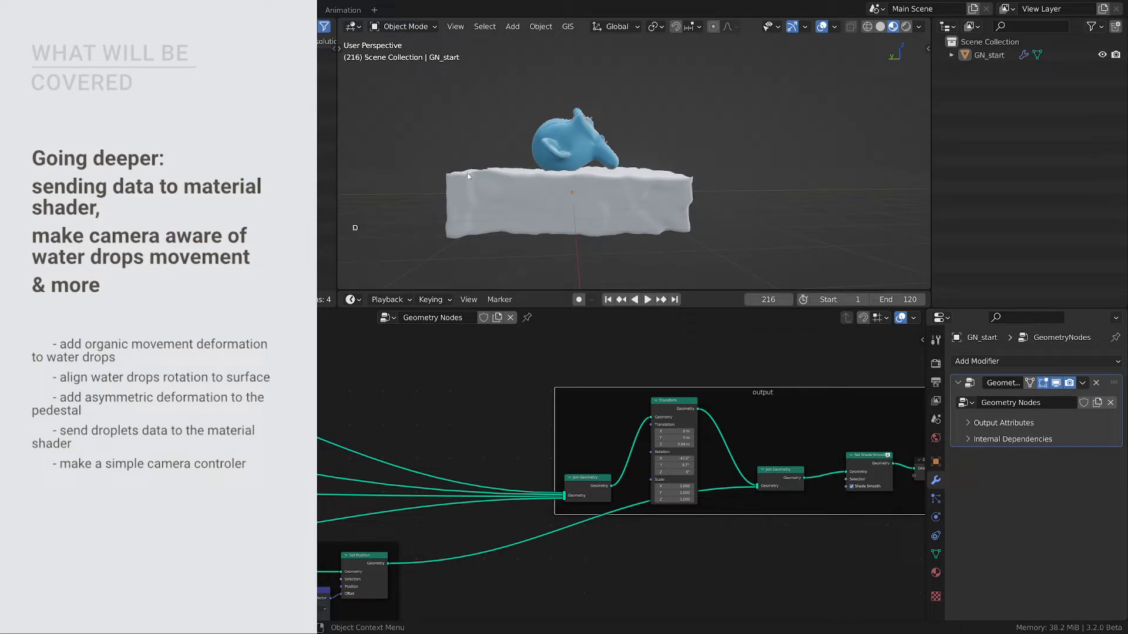
{"action": "key", "text": "d"}
{"action": "mouse_move", "coordinate": [459, 170]}
{"action": "left_mouse_down"}
{"action": "mouse_move", "coordinate": [680, 186]}
{"action": "mouse_move", "coordinate": [690, 200]}
{"action": "mouse_move", "coordinate": [675, 229]}
{"action": "mouse_move", "coordinate": [453, 217]}
{"action": "mouse_move", "coordinate": [457, 165]}
{"action": "mouse_move", "coordinate": [574, 187]}
{"action": "left_mouse_up"}
{"action": "mouse_move", "coordinate": [469, 190]}
{"action": "right_mouse_down"}
{"action": "mouse_move", "coordinate": [538, 178]}
{"action": "mouse_move", "coordinate": [656, 227]}
{"action": "mouse_move", "coordinate": [579, 196]}
{"action": "right_mouse_up"}
Circle a cluster of small droplets along the lowest curve on the back of the head with an annotation and erase it.
{"action": "middle_click_drag", "start_coordinate": [664, 147], "coordinate": [649, 165]}
{"action": "scroll", "coordinate": [555, 158], "scroll_direction": "up", "scroll_amount": 4}
{"action": "scroll", "coordinate": [660, 218], "scroll_direction": "up", "scroll_amount": 2}
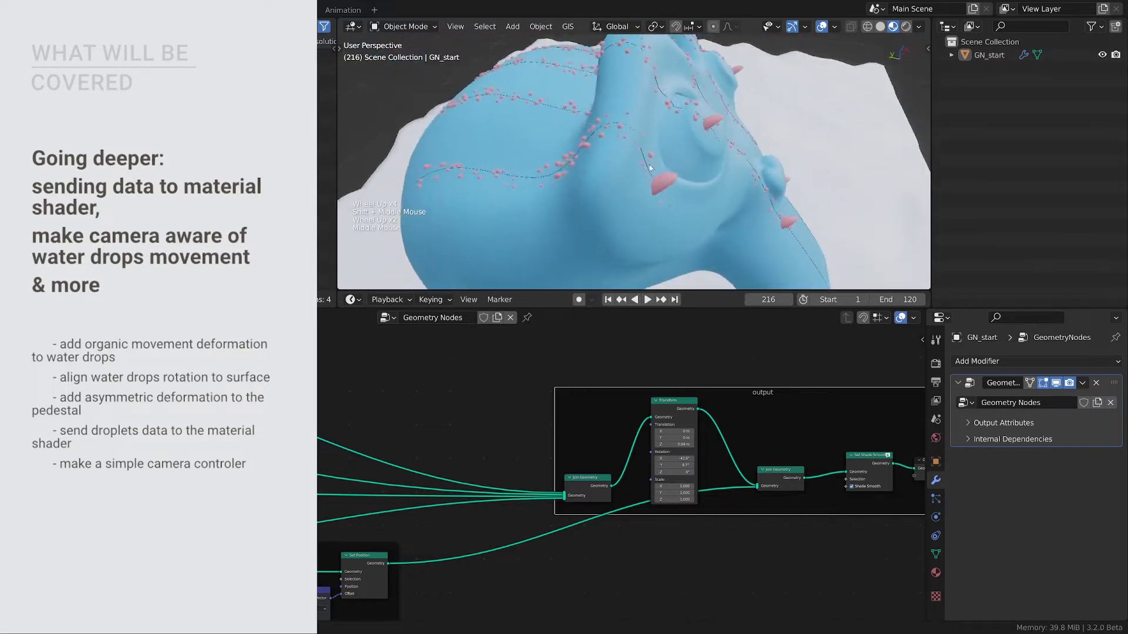
{"action": "key", "text": "d"}
{"action": "key", "text": "d"}
{"action": "key", "text": "d"}
{"action": "scroll", "coordinate": [450, 165], "scroll_direction": "up", "scroll_amount": 2}
{"action": "key", "text": "d"}
{"action": "key", "text": "d"}
{"action": "key", "text": "d"}
{"action": "key", "text": "d"}
{"action": "key", "text": "d"}
{"action": "key", "text": "d"}
{"action": "key", "text": "d"}
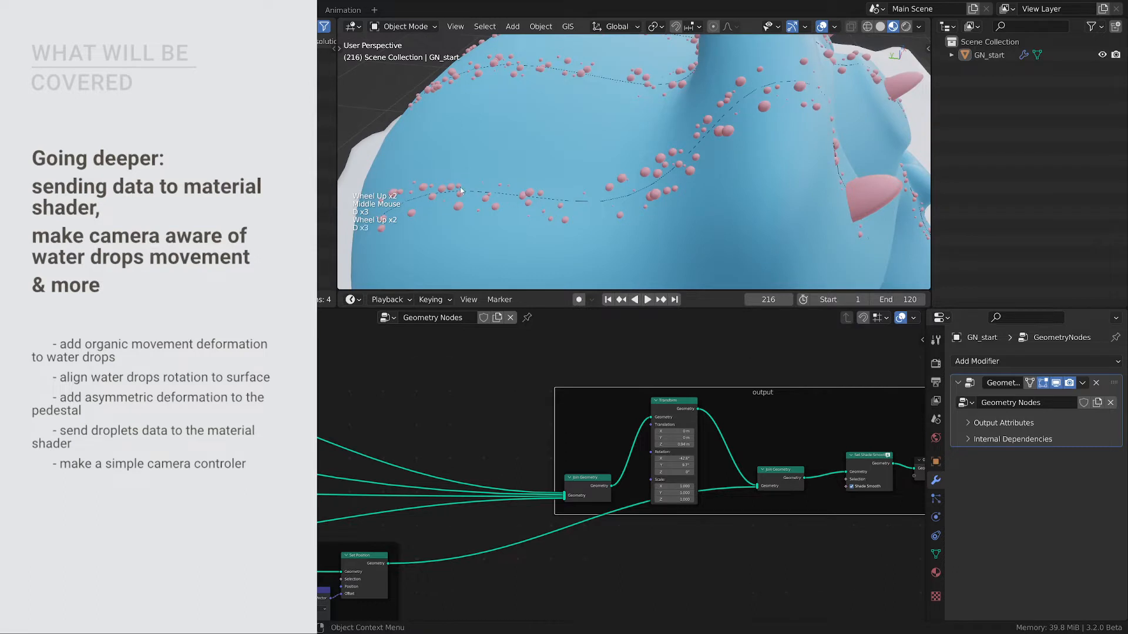
{"action": "mouse_move", "coordinate": [455, 173]}
{"action": "left_mouse_down"}
{"action": "mouse_move", "coordinate": [567, 194]}
{"action": "mouse_move", "coordinate": [493, 226]}
{"action": "mouse_move", "coordinate": [457, 175]}
{"action": "left_mouse_up"}
{"action": "key", "text": "d"}
{"action": "key", "text": "d"}
{"action": "key", "text": "d"}
{"action": "key", "text": "d"}
{"action": "key", "text": "d"}
{"action": "key", "text": "d"}
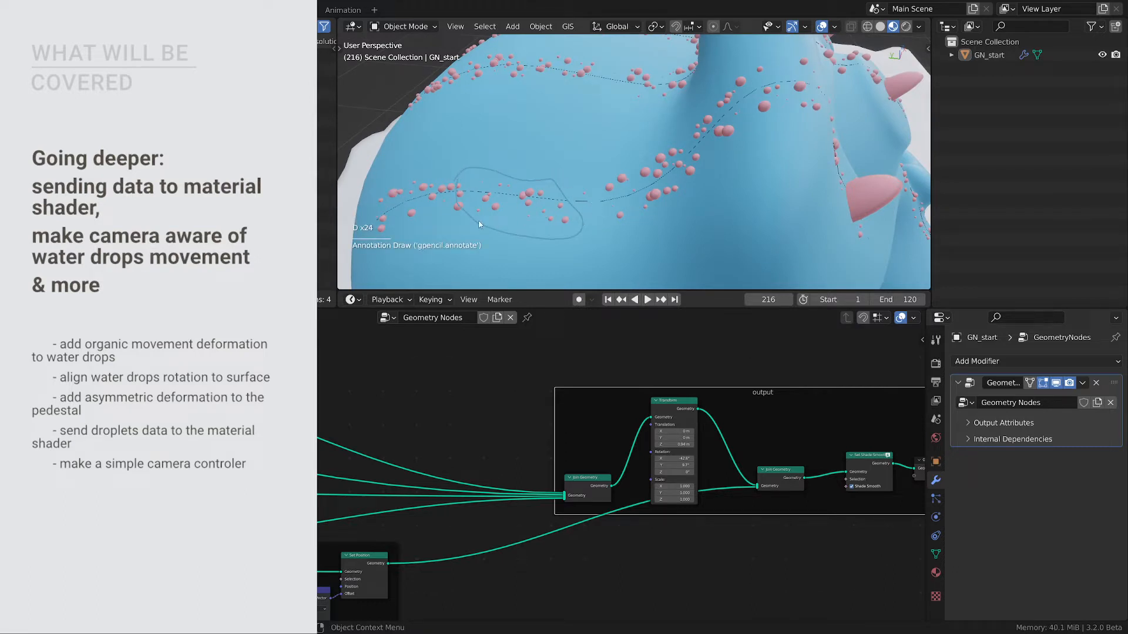
{"action": "key", "text": "d"}
{"action": "key", "text": "d"}
{"action": "key", "text": "d"}
{"action": "key", "text": "d"}
{"action": "key", "text": "d"}
{"action": "right_click_drag", "start_coordinate": [435, 191], "coordinate": [537, 188]}
Trace annotation lines along both sides of the lowest droplet trail up to its large drop and erase them.
{"action": "left_click_drag", "start_coordinate": [497, 183], "coordinate": [587, 189]}
{"action": "mouse_move", "coordinate": [492, 207]}
{"action": "left_mouse_down"}
{"action": "mouse_move", "coordinate": [596, 211]}
{"action": "mouse_move", "coordinate": [696, 115]}
{"action": "mouse_move", "coordinate": [823, 81]}
{"action": "mouse_move", "coordinate": [845, 124]}
{"action": "left_mouse_up"}
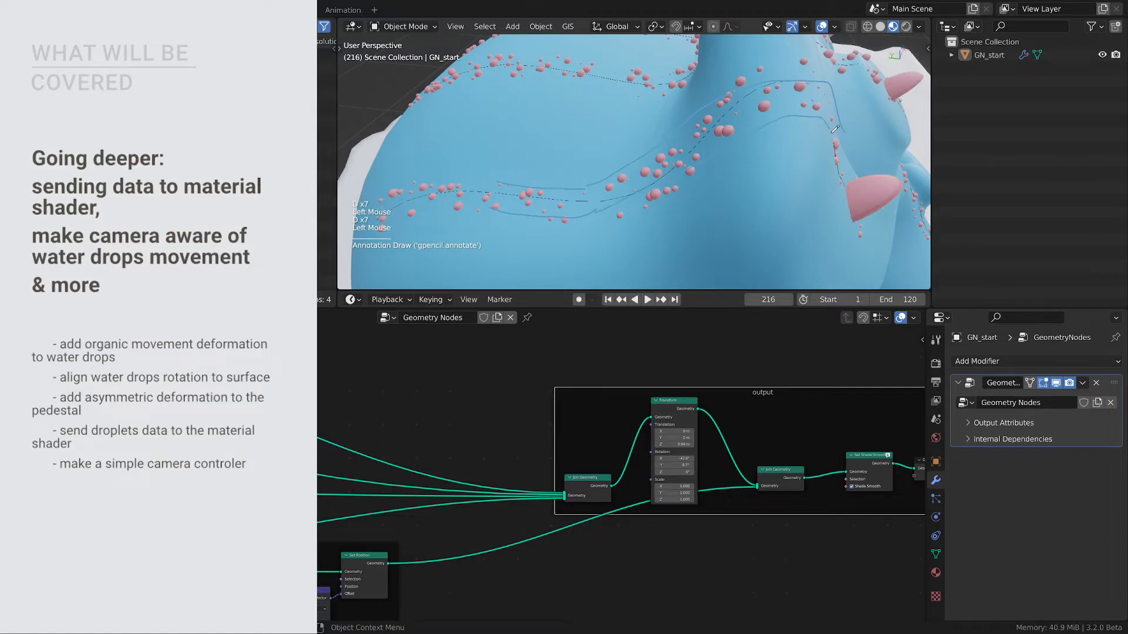
{"action": "mouse_move", "coordinate": [834, 136]}
{"action": "right_mouse_down"}
{"action": "mouse_move", "coordinate": [756, 106]}
{"action": "mouse_move", "coordinate": [552, 191]}
{"action": "mouse_move", "coordinate": [460, 193]}
{"action": "right_mouse_up"}
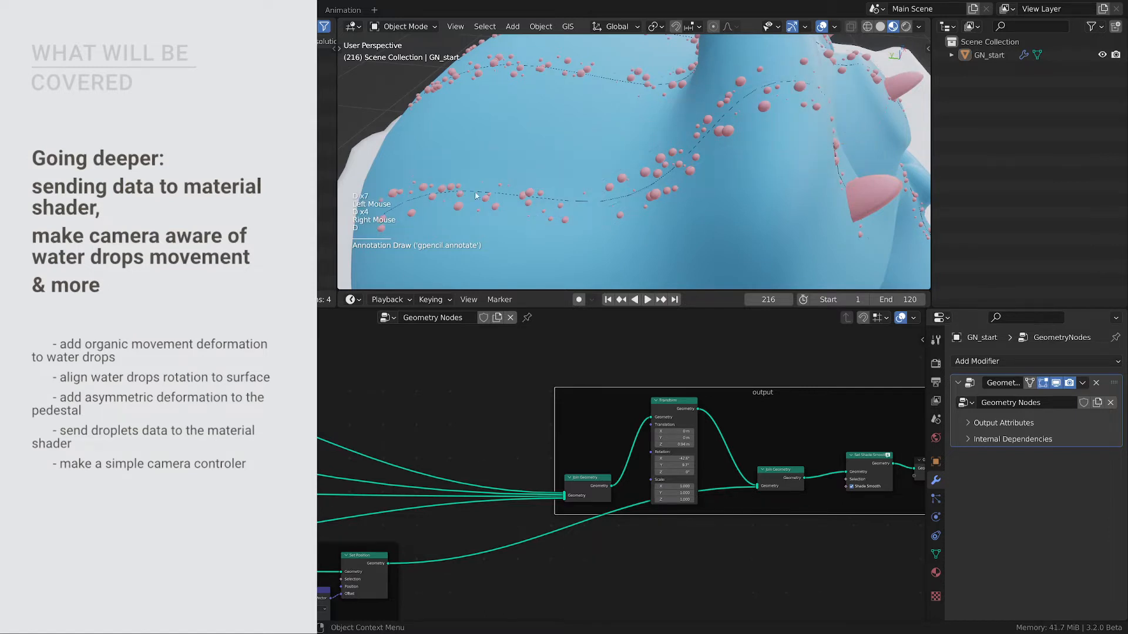
{"action": "scroll", "coordinate": [628, 200], "scroll_direction": "down", "scroll_amount": 2}
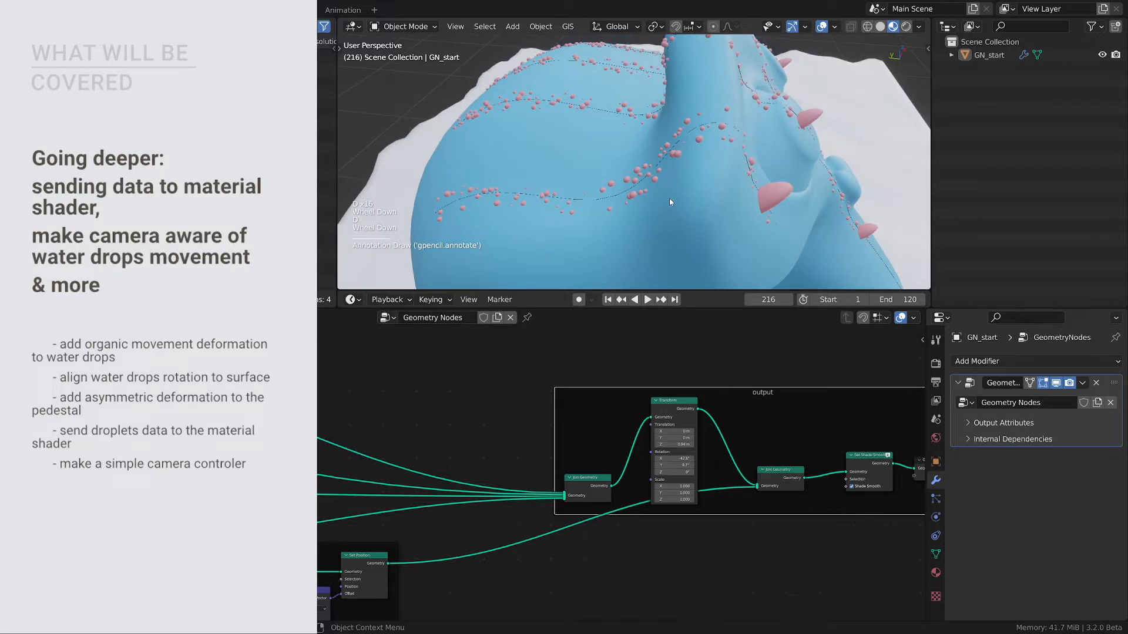
{"action": "scroll", "coordinate": [674, 199], "scroll_direction": "down", "scroll_amount": 2}
Circle the large water drop over the monkey's other eye with an annotation and erase it.
{"action": "middle_click_drag", "start_coordinate": [674, 199], "coordinate": [635, 167]}
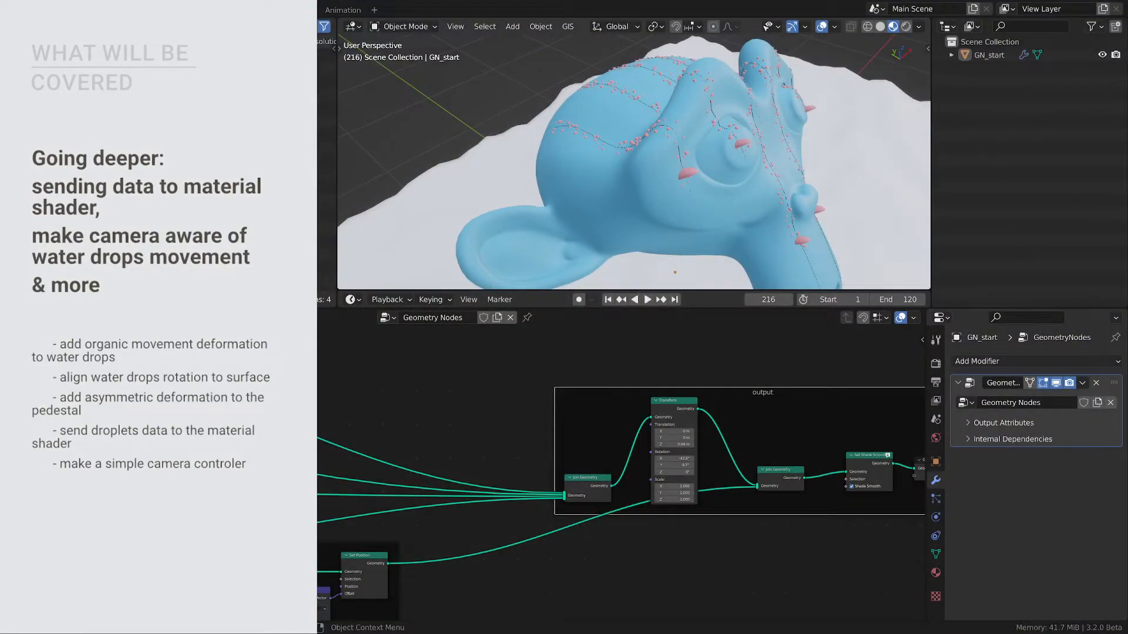
{"action": "scroll", "coordinate": [692, 144], "scroll_direction": "down", "scroll_amount": 2}
{"action": "middle_click_drag", "start_coordinate": [692, 145], "coordinate": [582, 165]}
{"action": "scroll", "coordinate": [808, 157], "scroll_direction": "up", "scroll_amount": 2}
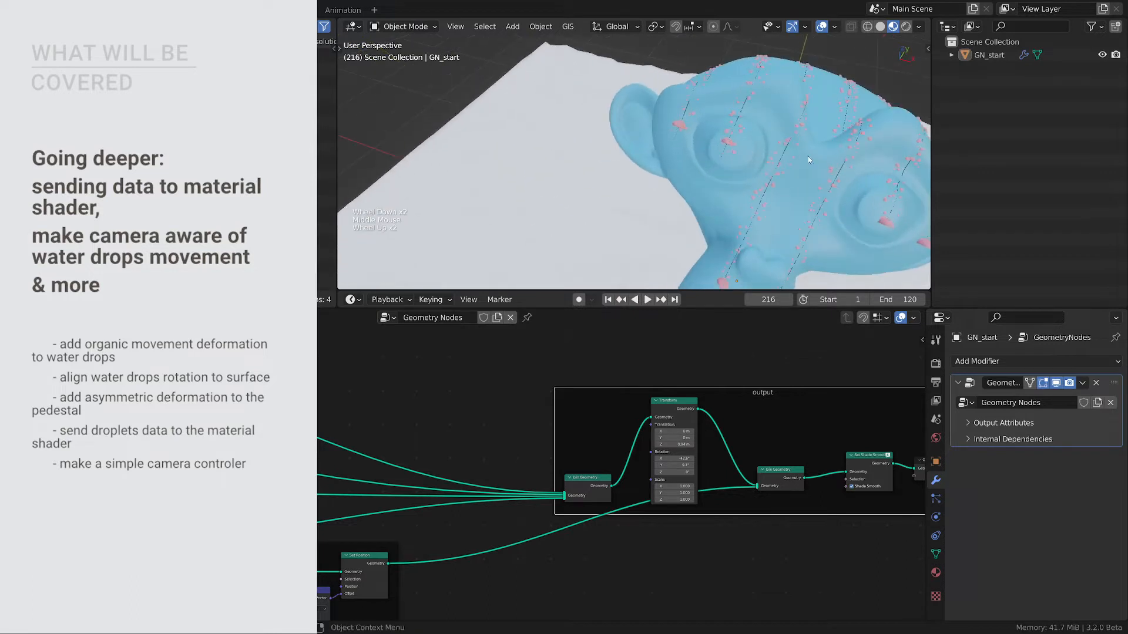
{"action": "scroll", "coordinate": [808, 156], "scroll_direction": "down", "scroll_amount": 1, "text": "shift"}
{"action": "middle_click_drag", "start_coordinate": [809, 156], "coordinate": [639, 169], "text": "shift"}
{"action": "scroll", "coordinate": [703, 151], "scroll_direction": "up", "scroll_amount": 1}
{"action": "middle_click_drag", "start_coordinate": [653, 135], "coordinate": [713, 241]}
{"action": "key", "text": "d"}
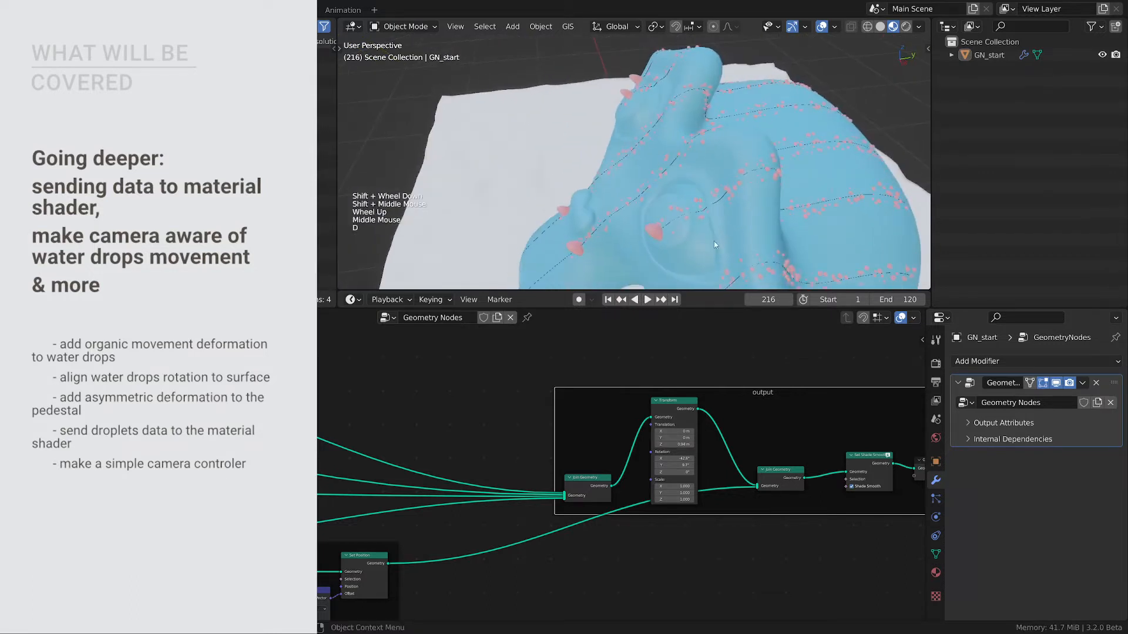
{"action": "key", "text": "d"}
{"action": "left_click_drag", "start_coordinate": [649, 226], "coordinate": [693, 214]}
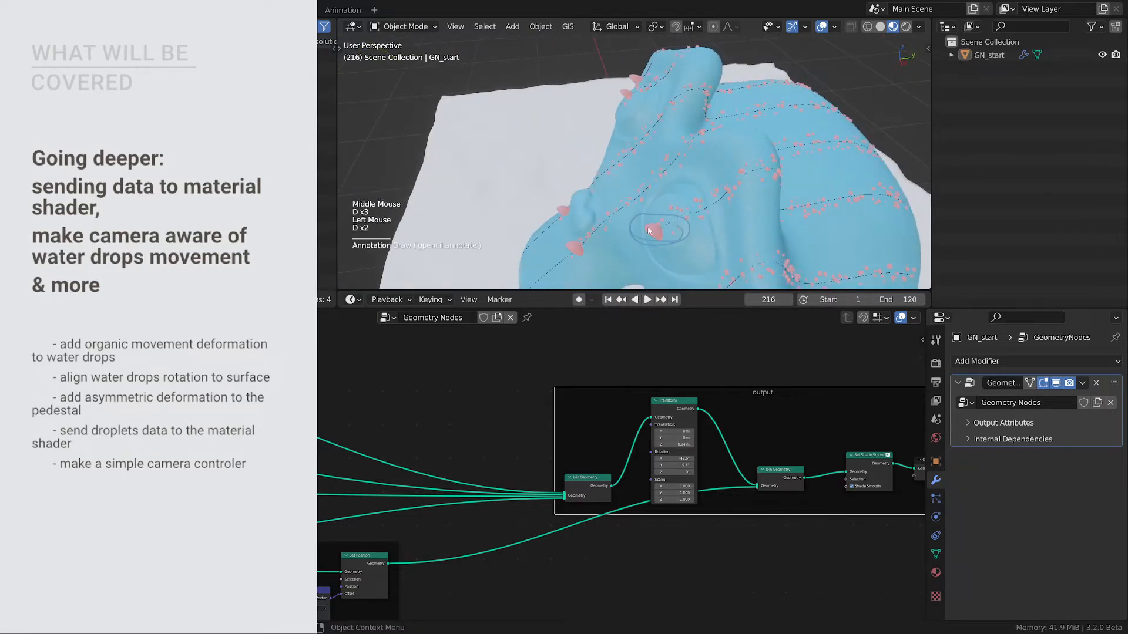
{"action": "right_click_drag", "start_coordinate": [640, 235], "coordinate": [693, 213]}
{"action": "key", "text": "d"}
{"action": "key", "text": "d"}
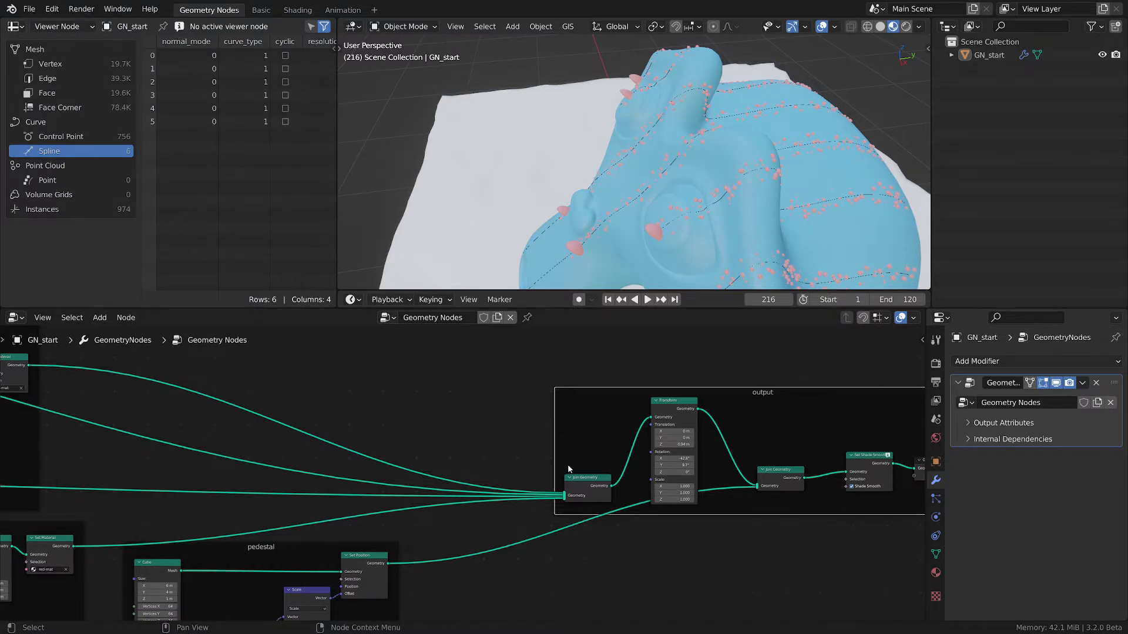
{"action": "scroll", "coordinate": [567, 464], "scroll_direction": "down", "scroll_amount": 2}
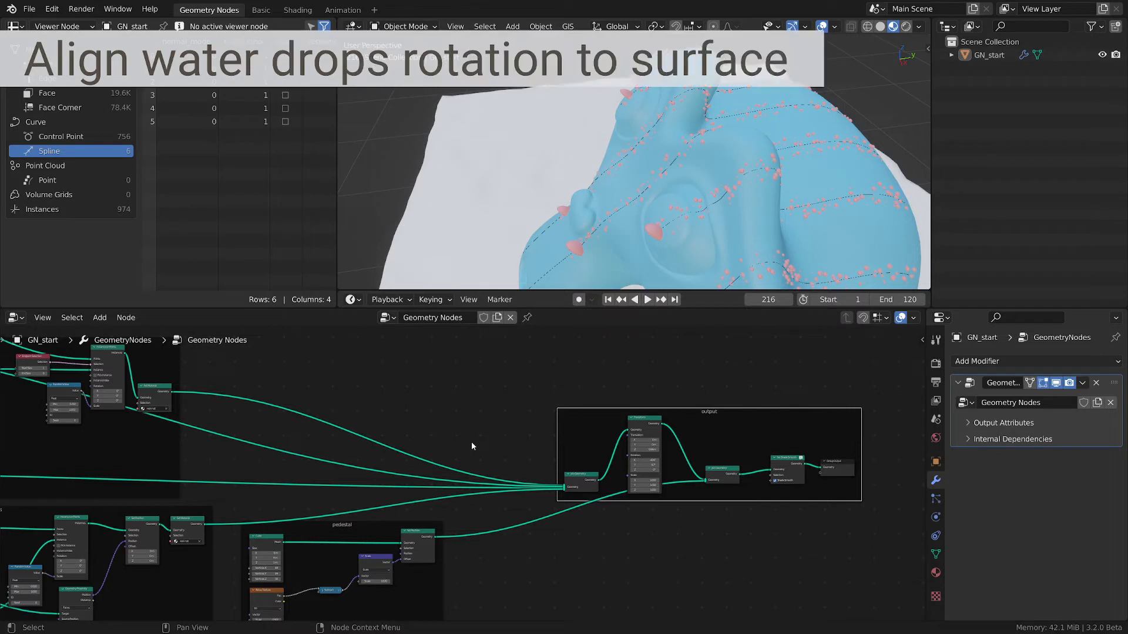
{"action": "middle_click_drag", "start_coordinate": [668, 185], "coordinate": [834, 182]}
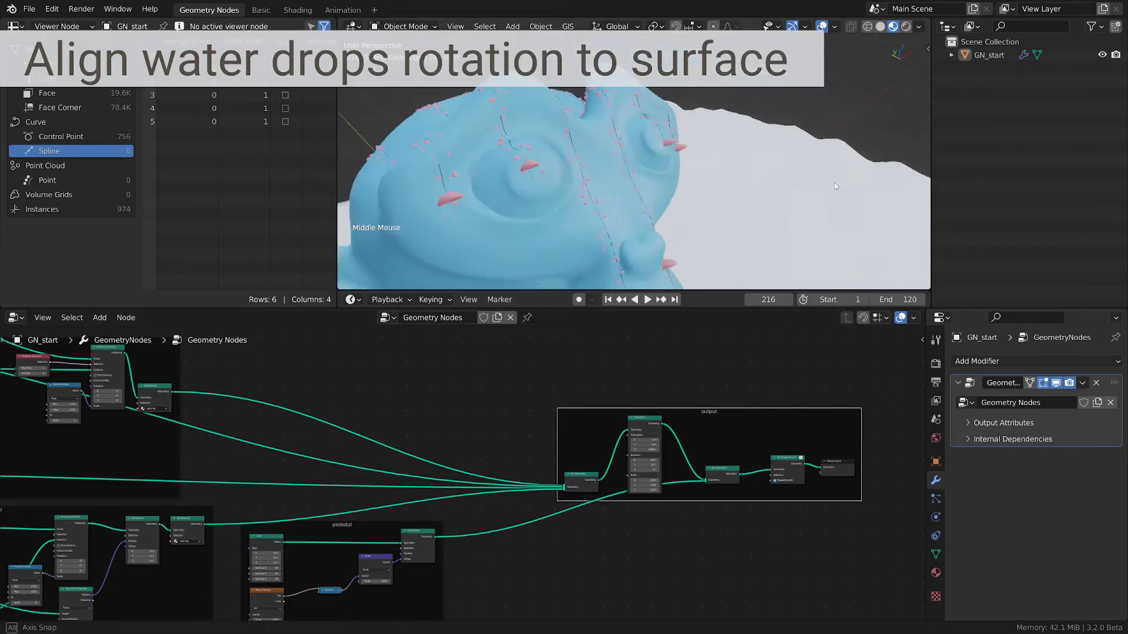
{"action": "scroll", "coordinate": [565, 165], "scroll_direction": "up", "scroll_amount": 1}
{"action": "scroll", "coordinate": [566, 167], "scroll_direction": "up", "scroll_amount": 1}
{"action": "mouse_move", "coordinate": [622, 177]}
{"action": "middle_mouse_down", "text": "shift"}
{"action": "mouse_move", "coordinate": [588, 149]}
{"action": "mouse_move", "coordinate": [601, 170]}
{"action": "middle_mouse_up", "text": "shift"}
{"action": "scroll", "coordinate": [585, 154], "scroll_direction": "up", "scroll_amount": 5}
{"action": "scroll", "coordinate": [600, 170], "scroll_direction": "down", "scroll_amount": 5}
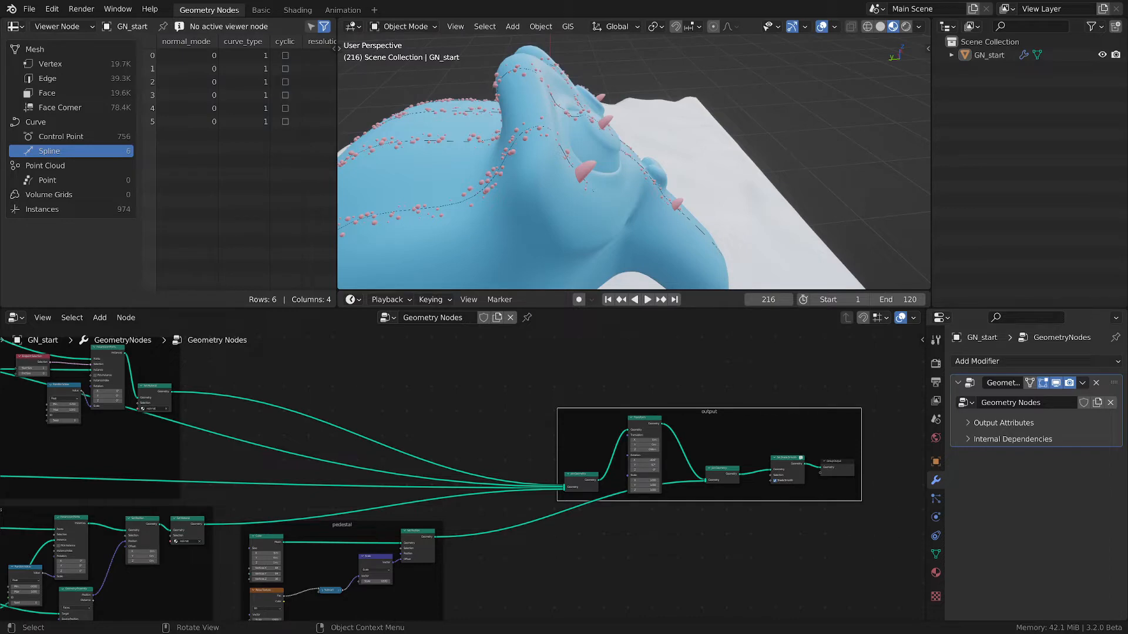
Move the Set Material node in the water drops frame away from Instance on Points to open a gap between them.
{"action": "scroll", "coordinate": [257, 444], "scroll_direction": "down", "scroll_amount": 3}
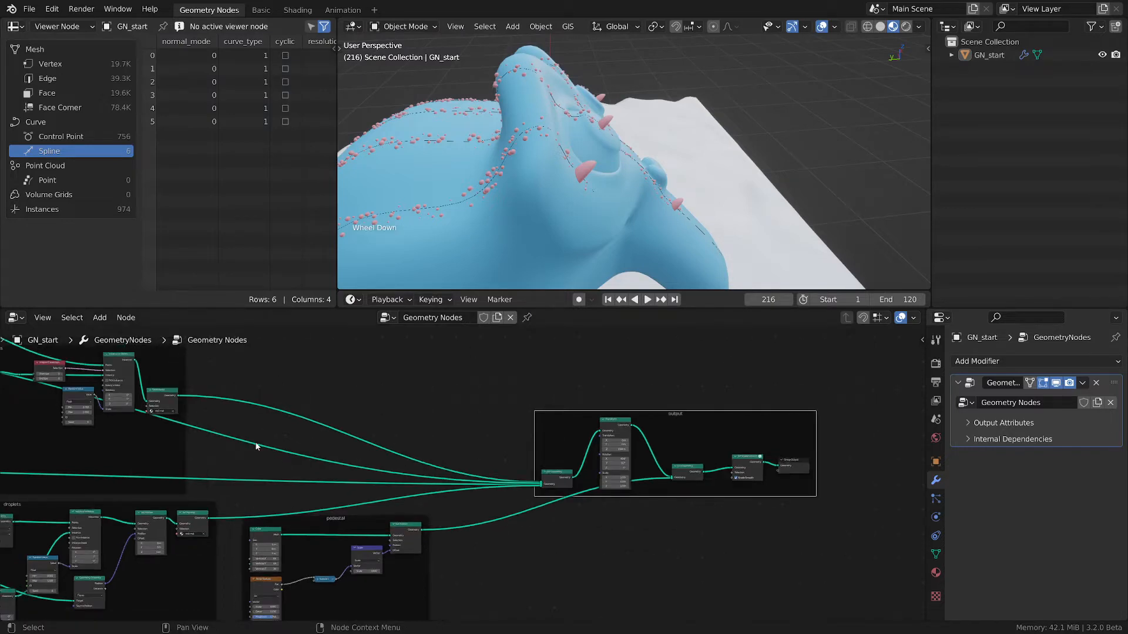
{"action": "middle_click_drag", "start_coordinate": [523, 453], "coordinate": [730, 453]}
{"action": "middle_click_drag", "start_coordinate": [525, 414], "coordinate": [689, 420]}
{"action": "scroll", "coordinate": [468, 397], "scroll_direction": "up", "scroll_amount": 5}
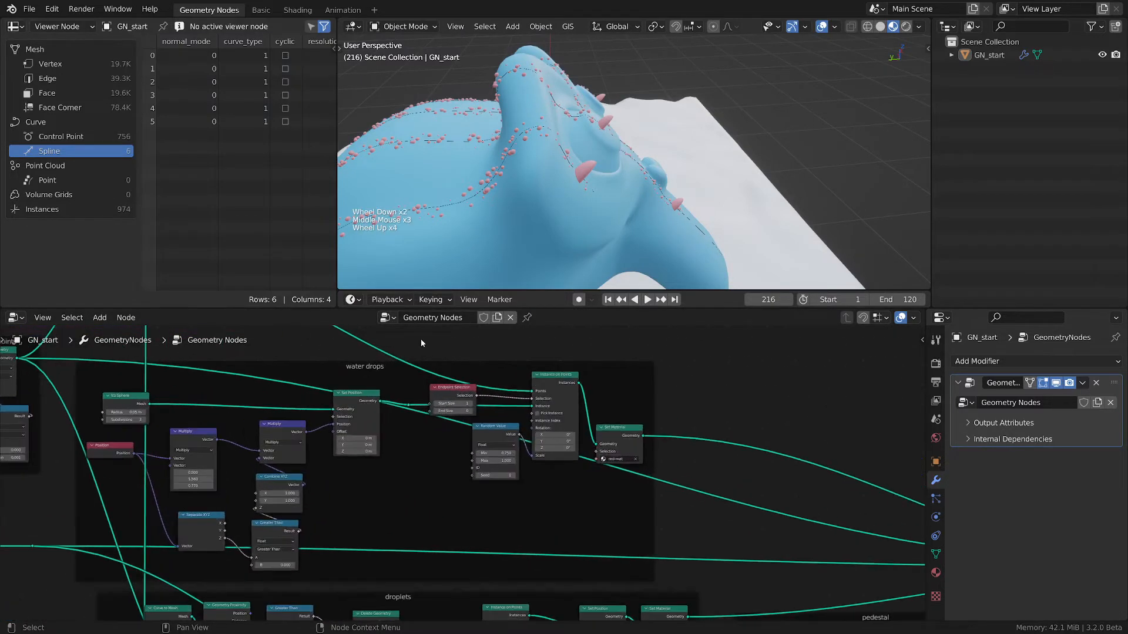
{"action": "middle_click_drag", "start_coordinate": [535, 374], "coordinate": [418, 370]}
{"action": "scroll", "coordinate": [432, 372], "scroll_direction": "up", "scroll_amount": 1}
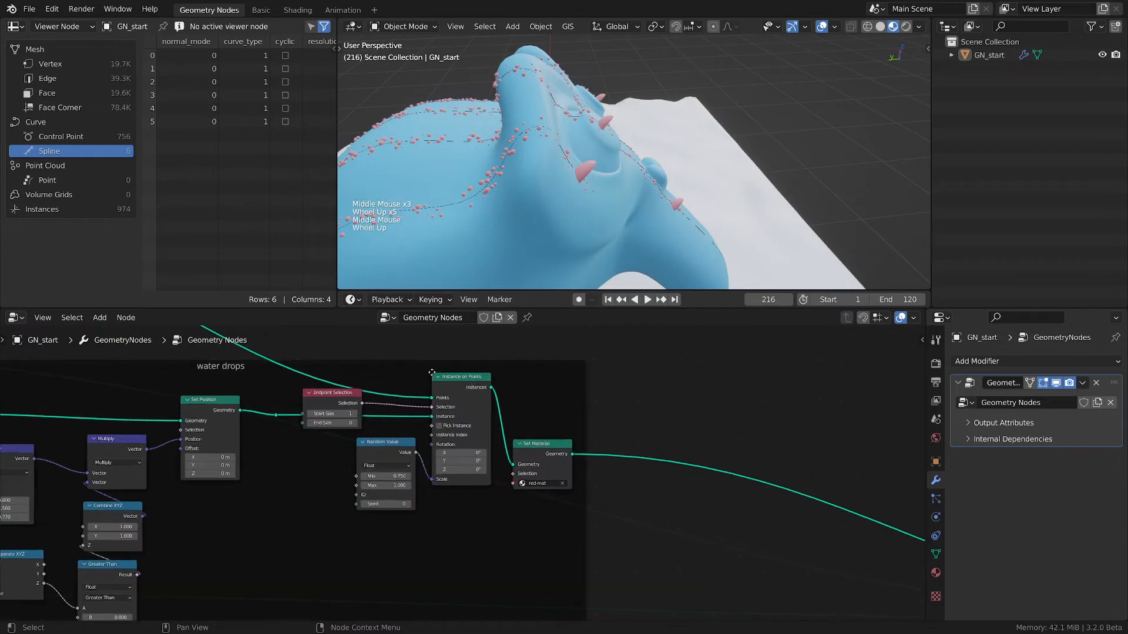
{"action": "scroll", "coordinate": [432, 373], "scroll_direction": "down", "scroll_amount": 2}
{"action": "middle_click_drag", "start_coordinate": [527, 383], "coordinate": [557, 385]}
{"action": "scroll", "coordinate": [557, 386], "scroll_direction": "up", "scroll_amount": 2}
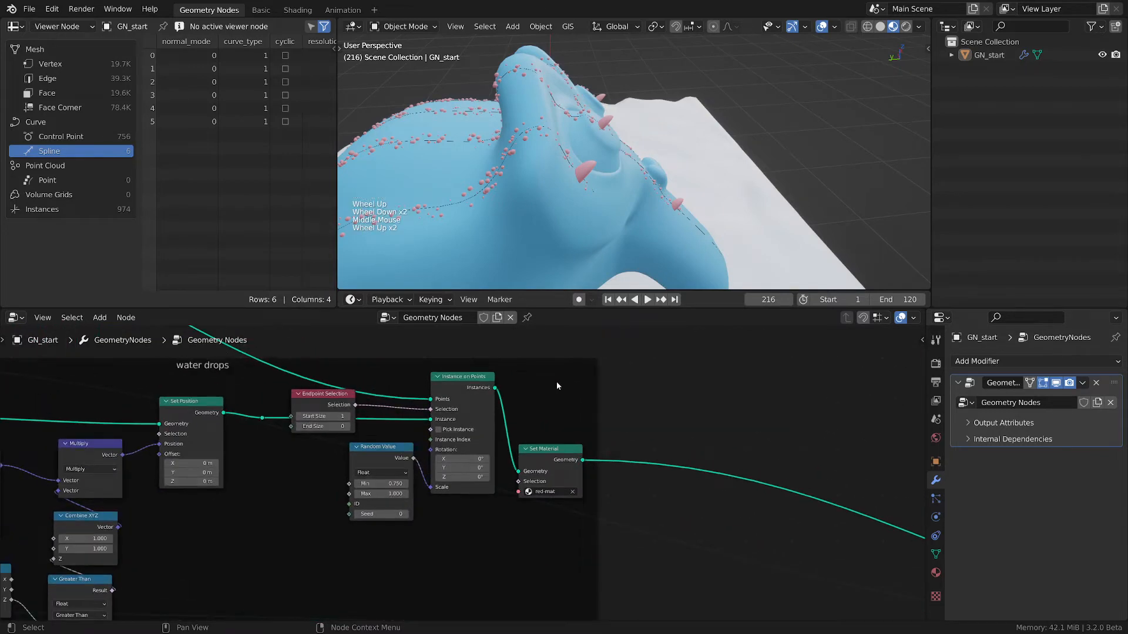
{"action": "left_click", "coordinate": [573, 453]}
{"action": "key", "text": "g"}
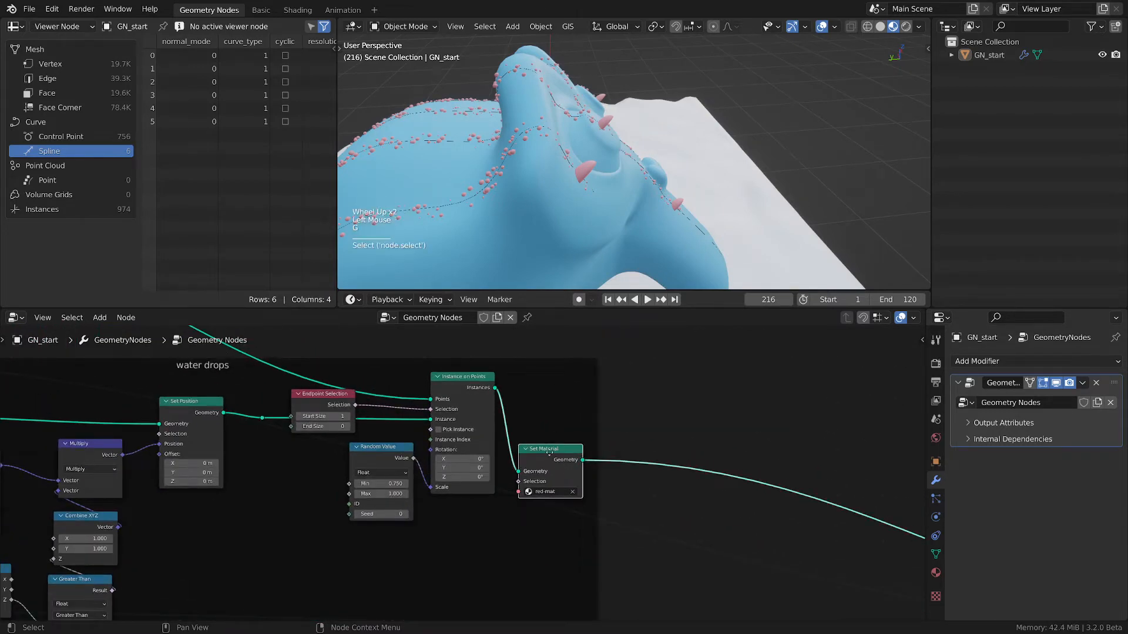
Insert a Rotate Instances node between Instance on Points and Set Material in the water drops frame.
{"action": "middle_click_drag", "start_coordinate": [790, 455], "coordinate": [583, 456]}
{"action": "key", "text": "shift+a"}
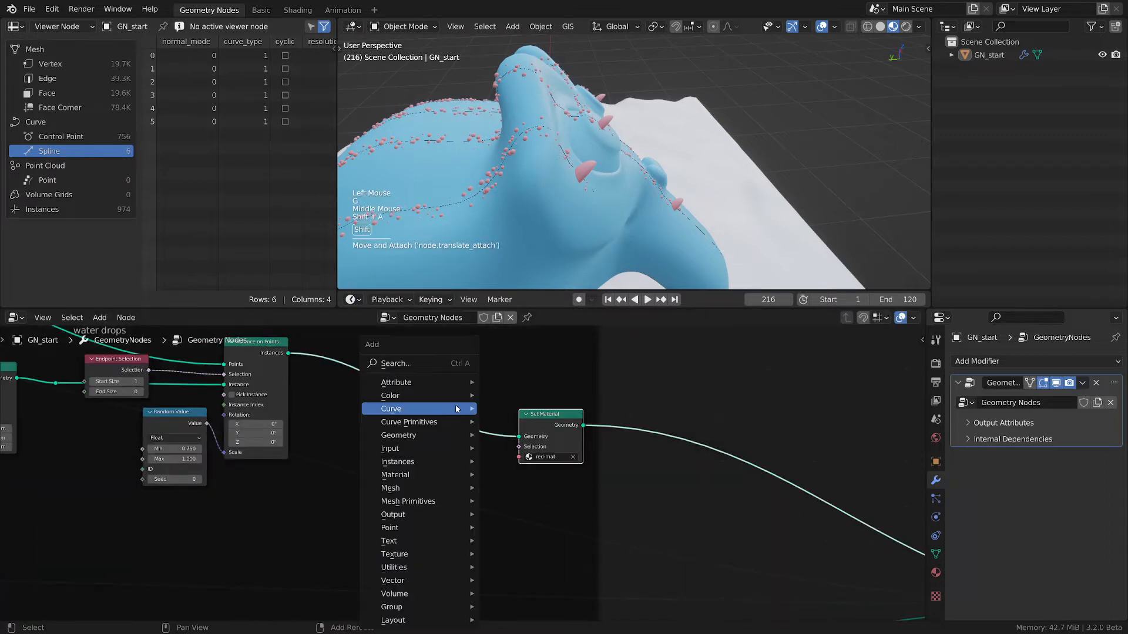
{"action": "mouse_move", "coordinate": [415, 464]}
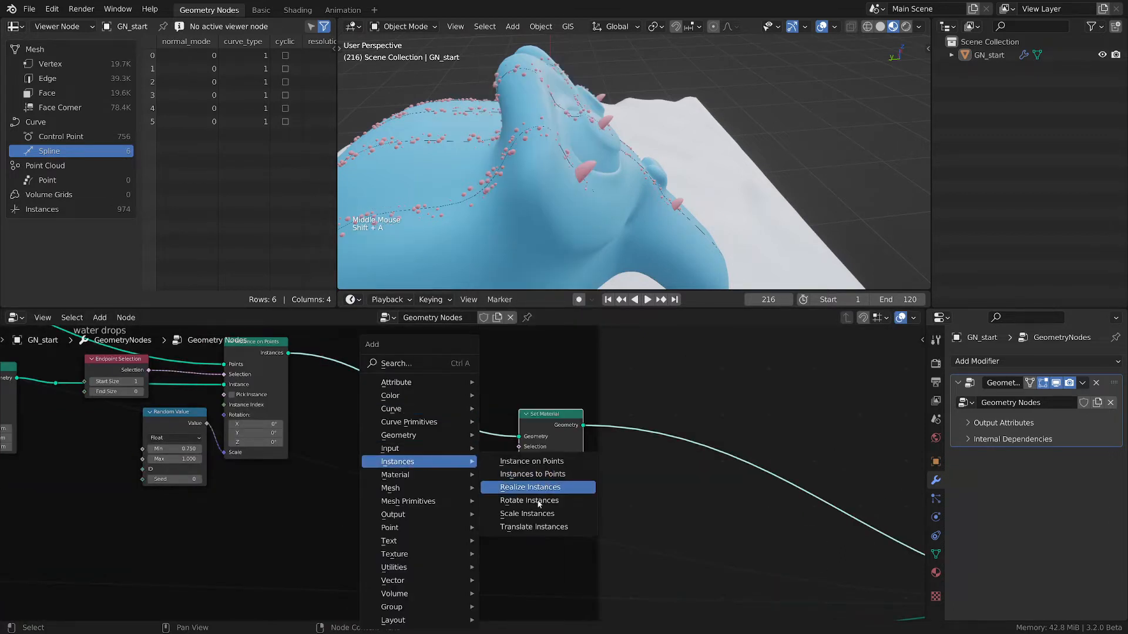
{"action": "left_click", "coordinate": [517, 501]}
{"action": "left_click", "coordinate": [399, 366]}
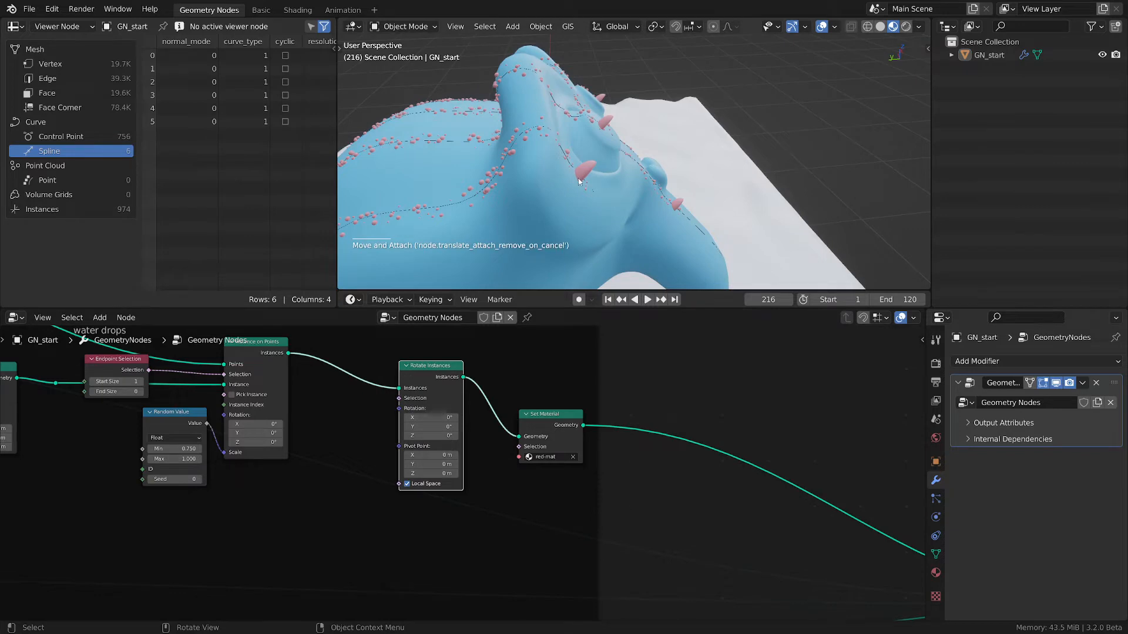
Add an Align Euler to Vector node below Instance on Points and connect its Rotation output to the Rotation input of Rotate Instances.
{"action": "middle_click_drag", "start_coordinate": [535, 536], "coordinate": [581, 507]}
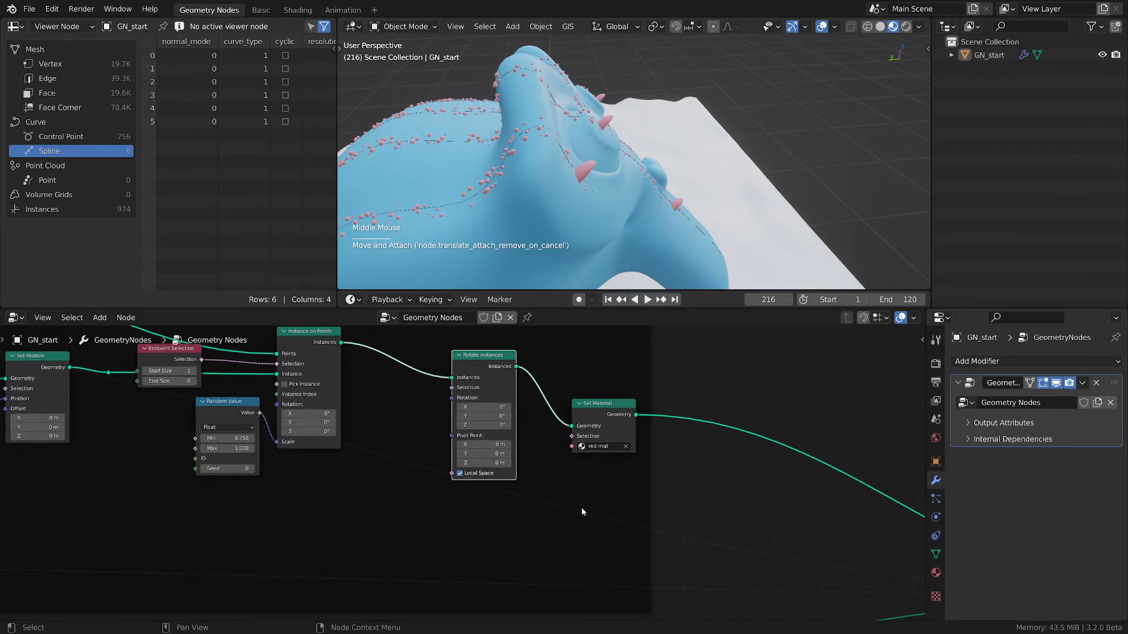
{"action": "middle_click_drag", "start_coordinate": [403, 534], "coordinate": [544, 469]}
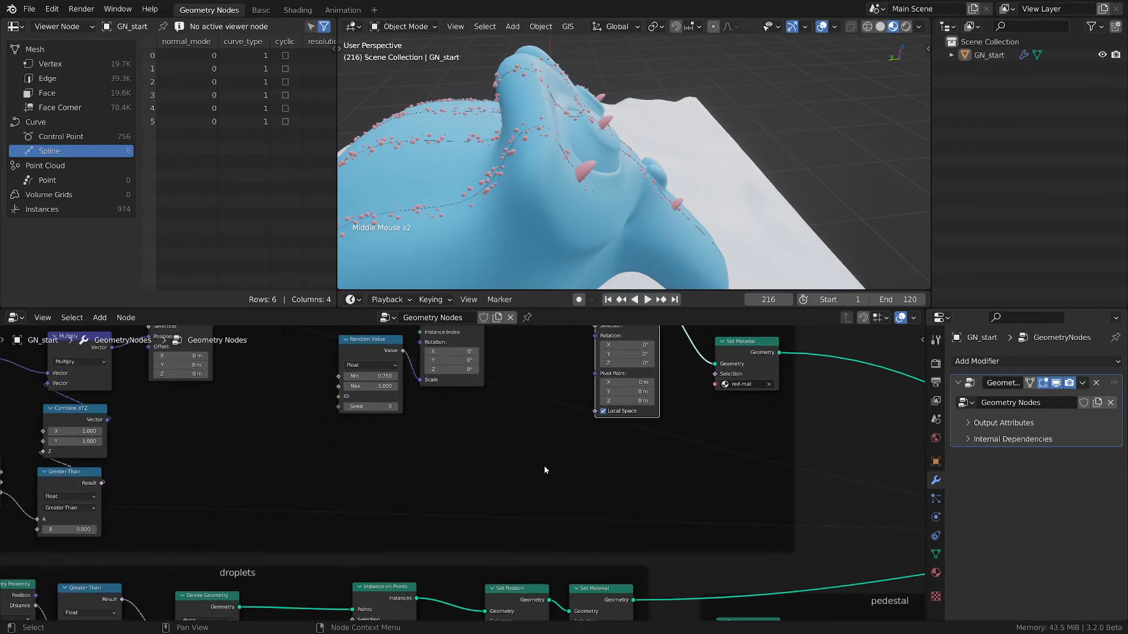
{"action": "middle_click_drag", "start_coordinate": [472, 428], "coordinate": [518, 454]}
{"action": "key", "text": "shift+a"}
{"action": "mouse_move", "coordinate": [519, 460]}
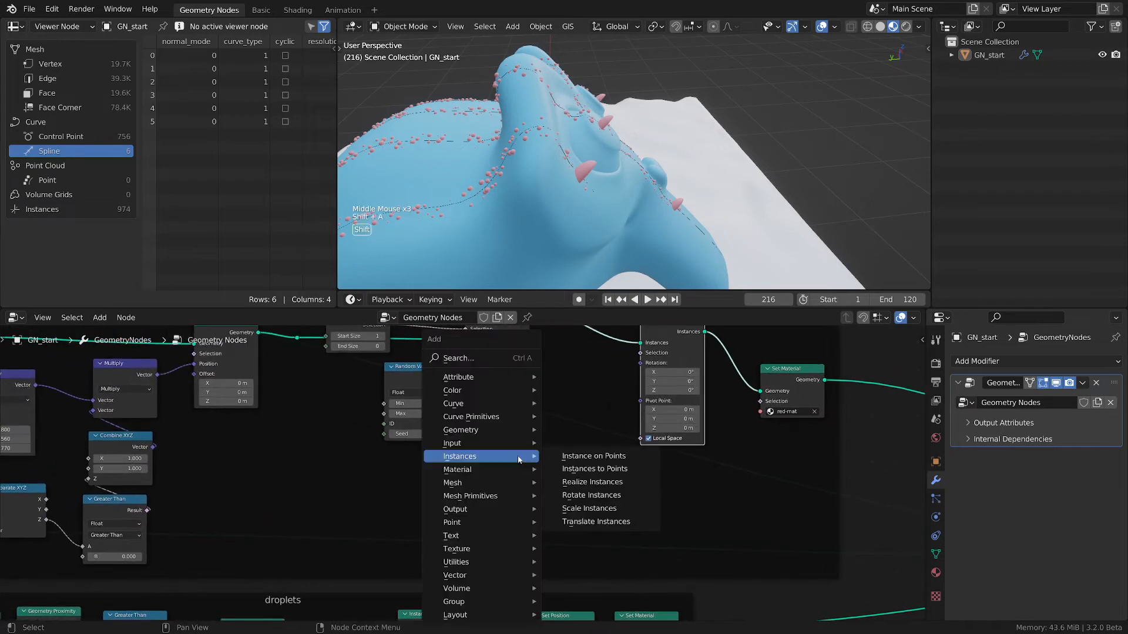
{"action": "mouse_move", "coordinate": [460, 579]}
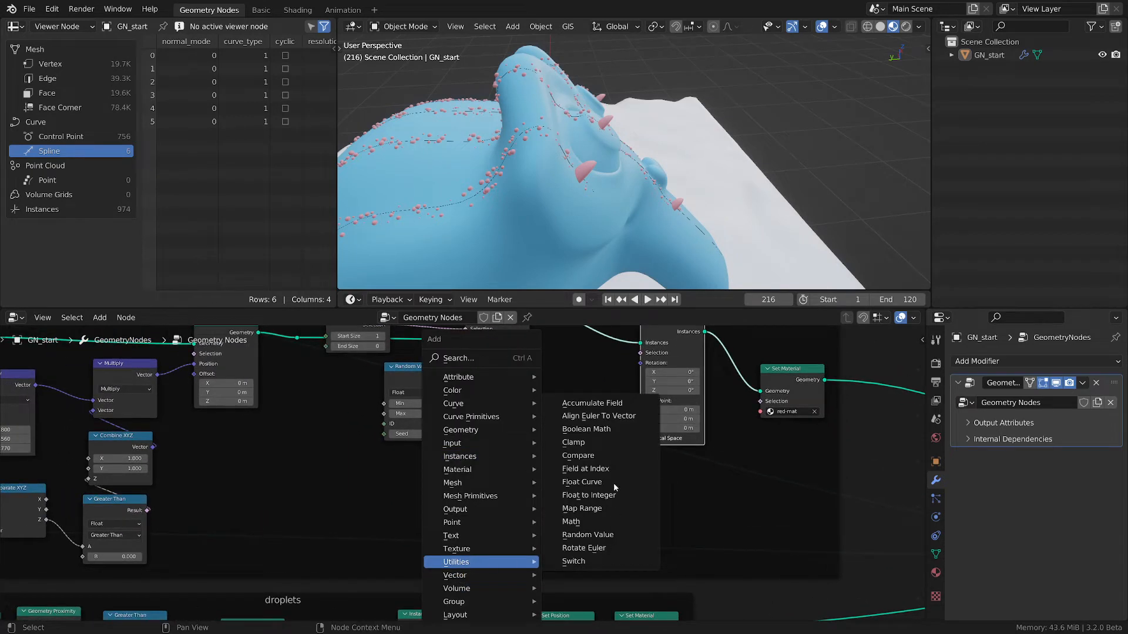
{"action": "left_click", "coordinate": [594, 416]}
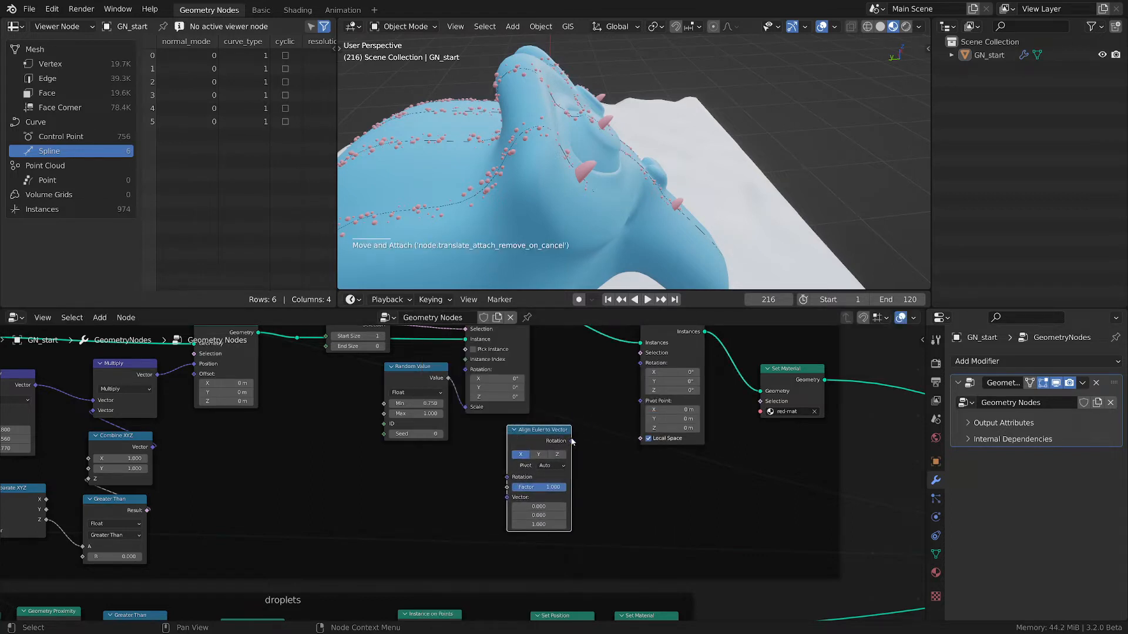
{"action": "left_click_drag", "start_coordinate": [572, 443], "coordinate": [636, 377]}
{"action": "left_click_drag", "start_coordinate": [552, 433], "coordinate": [572, 429]}
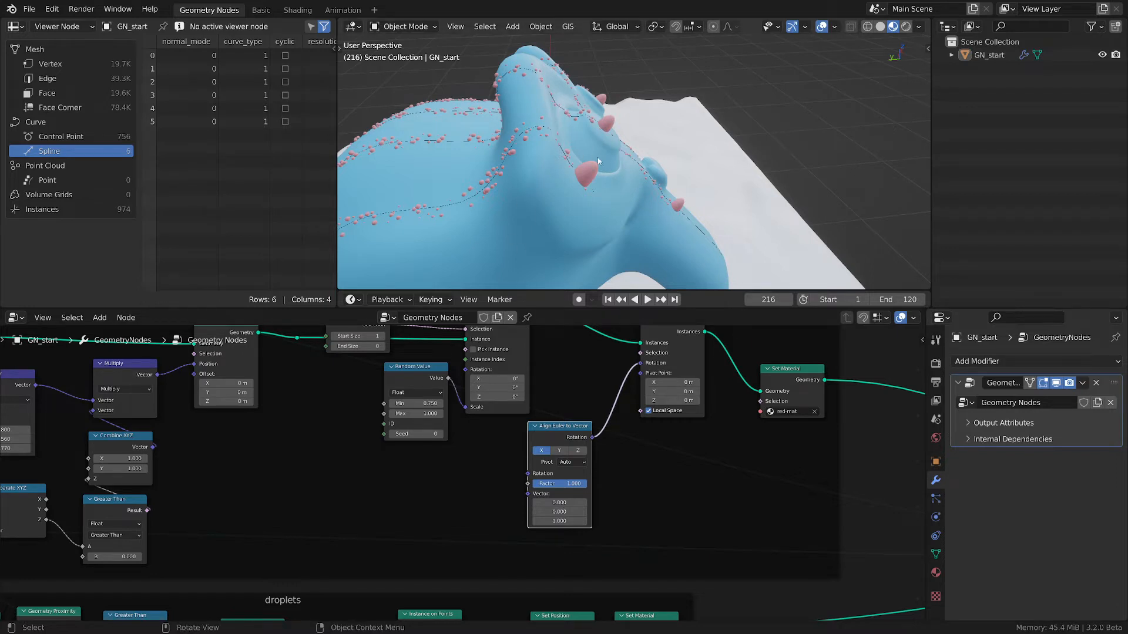
Draw annotation strokes on the monkey's surface around the nearest large water drop in a close-up view.
{"action": "scroll", "coordinate": [597, 157], "scroll_direction": "up", "scroll_amount": 2}
{"action": "left_click", "coordinate": [560, 174]}
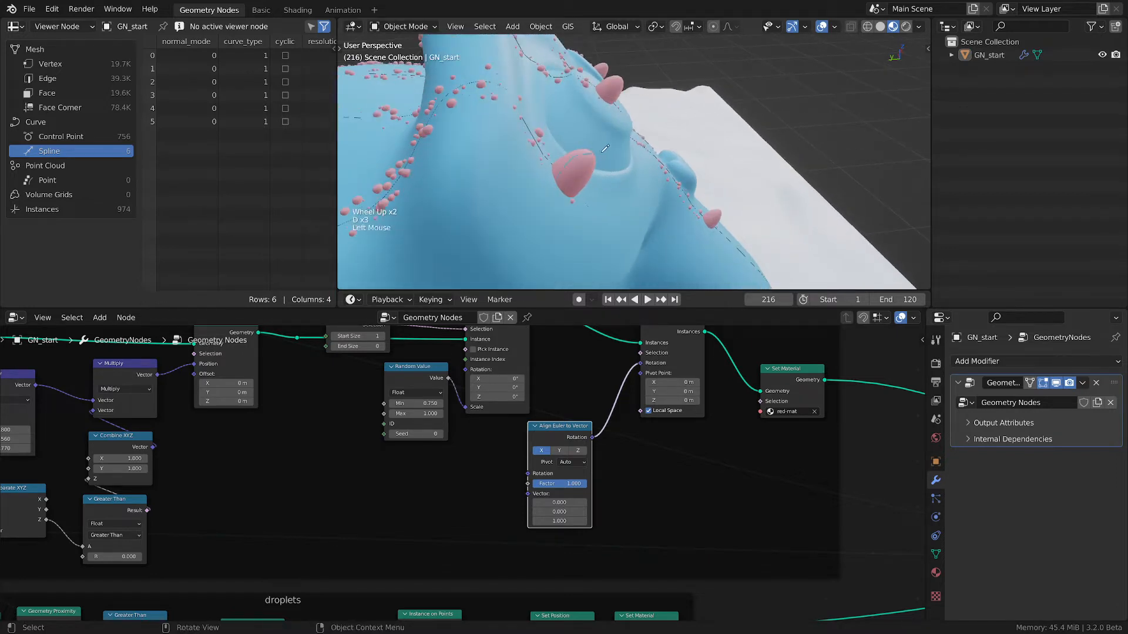
{"action": "left_click_drag", "start_coordinate": [617, 180], "coordinate": [616, 187]}
{"action": "mouse_move", "coordinate": [502, 145]}
{"action": "left_mouse_down"}
{"action": "mouse_move", "coordinate": [528, 172]}
{"action": "mouse_move", "coordinate": [524, 199]}
{"action": "left_mouse_up"}
{"action": "key", "text": "d"}
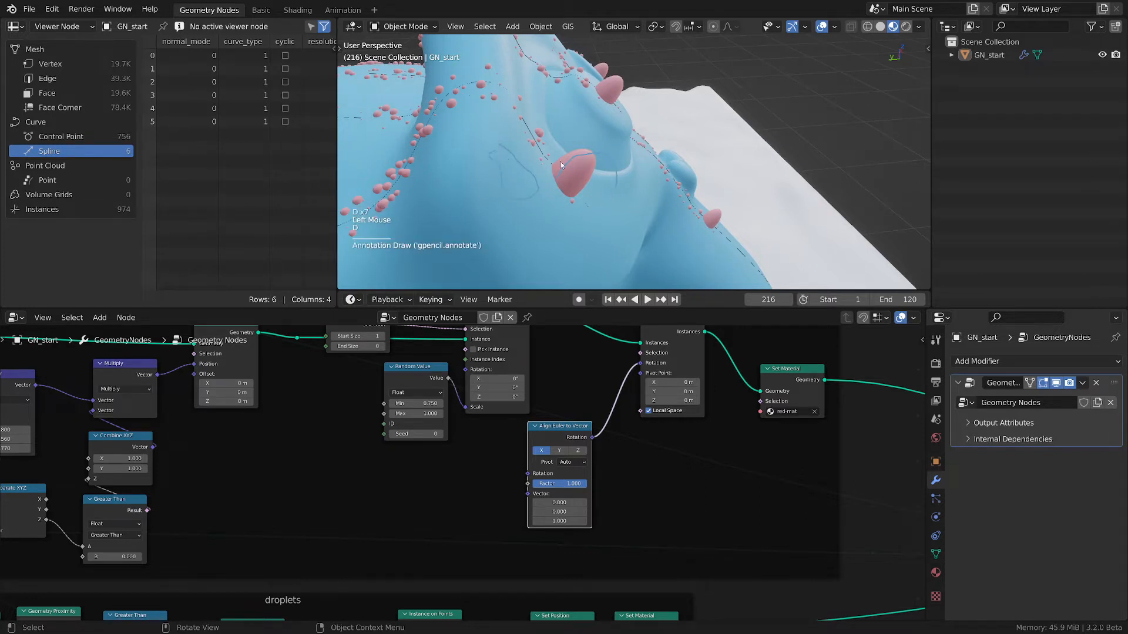
{"action": "key", "text": "d"}
{"action": "key", "text": "d"}
{"action": "key", "text": "d"}
{"action": "key", "text": "d"}
{"action": "key", "text": "d"}
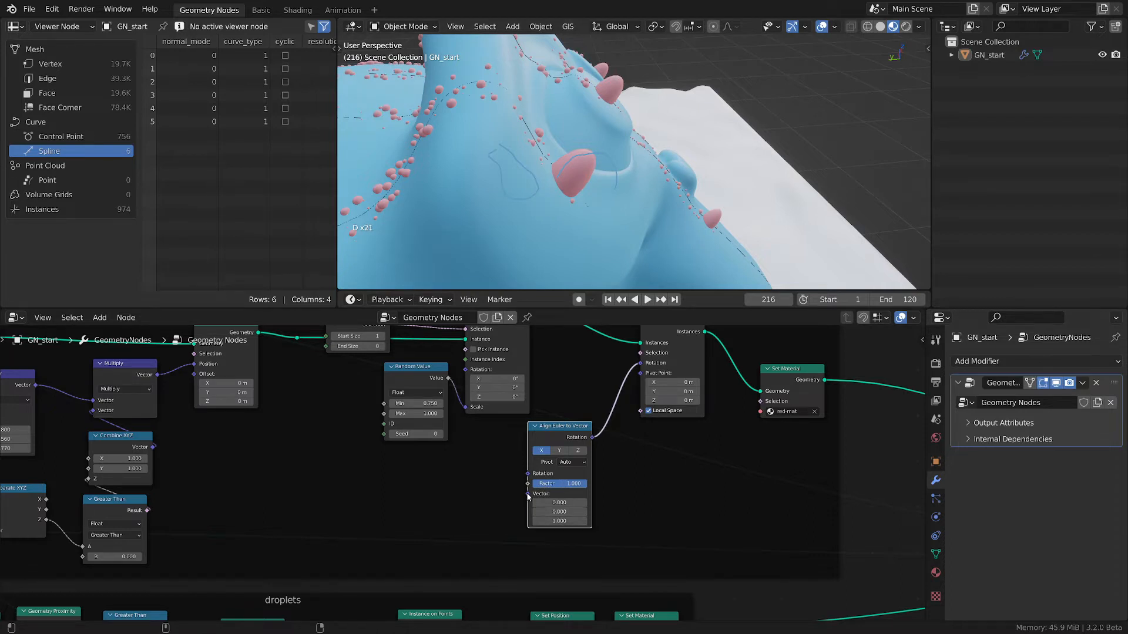
Scribble an annotation over the outlined surface patch beside the large drop and erase all the marks.
{"action": "mouse_move", "coordinate": [526, 495]}
{"action": "left_mouse_down"}
{"action": "mouse_move", "coordinate": [481, 495]}
{"action": "mouse_move", "coordinate": [481, 506]}
{"action": "left_mouse_up"}
{"action": "mouse_move", "coordinate": [470, 500]}
{"action": "right_mouse_down"}
{"action": "mouse_move", "coordinate": [458, 496]}
{"action": "mouse_move", "coordinate": [505, 497]}
{"action": "right_mouse_up"}
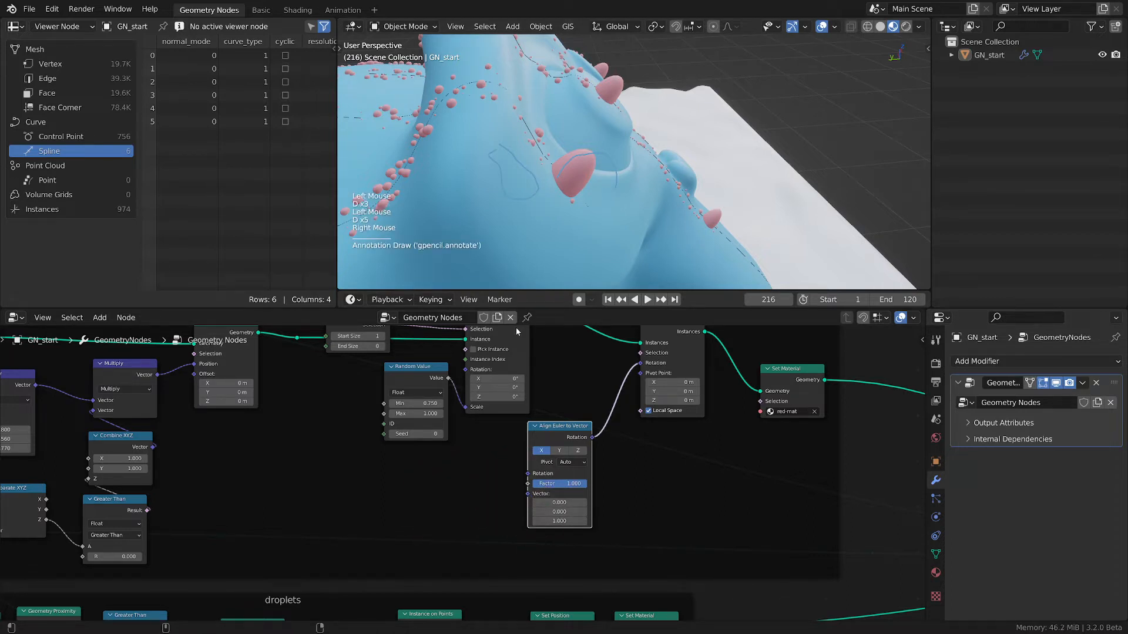
{"action": "key", "text": "d"}
{"action": "mouse_move", "coordinate": [497, 191]}
{"action": "left_mouse_down"}
{"action": "mouse_move", "coordinate": [538, 147]}
{"action": "mouse_move", "coordinate": [540, 161]}
{"action": "left_mouse_up"}
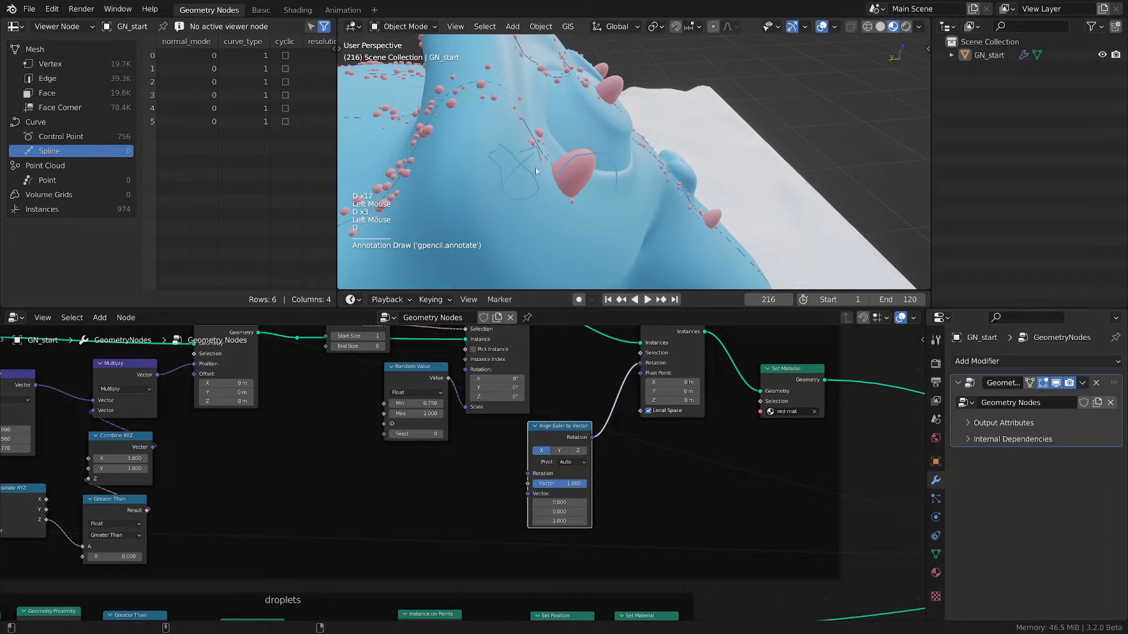
{"action": "right_click_drag", "start_coordinate": [536, 171], "coordinate": [528, 176]}
{"action": "key", "text": "d"}
Enclose the reroute point on the monkey geometry link in its own frame labelled "monkey".
{"action": "scroll", "coordinate": [292, 485], "scroll_direction": "down", "scroll_amount": 3}
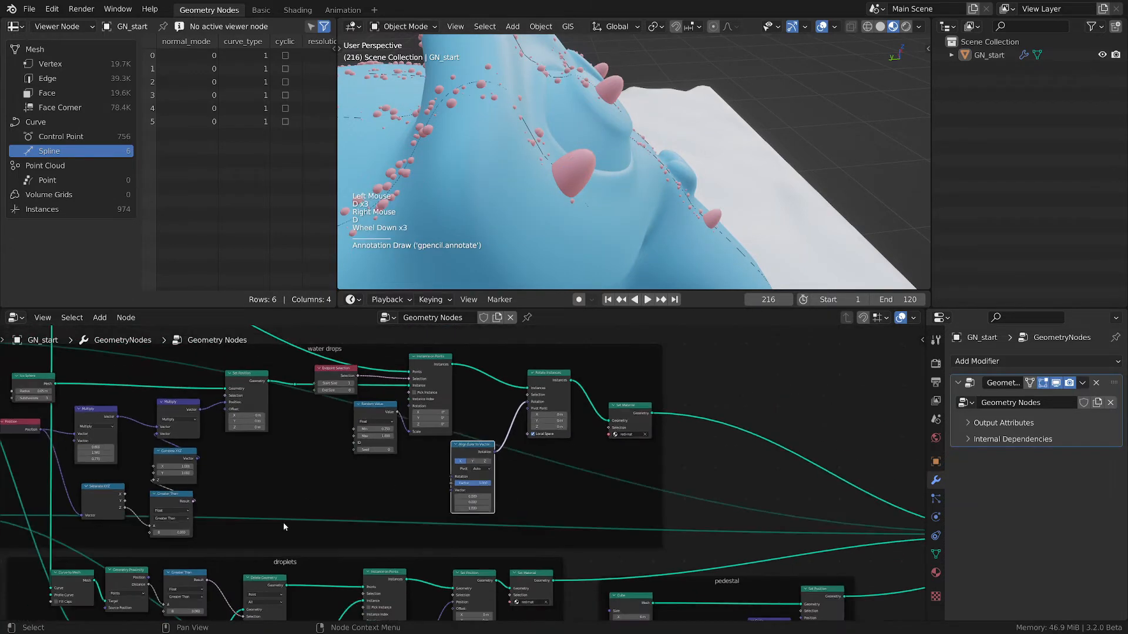
{"action": "middle_click_drag", "start_coordinate": [283, 523], "coordinate": [342, 510]}
{"action": "scroll", "coordinate": [341, 510], "scroll_direction": "down", "scroll_amount": 2}
{"action": "scroll", "coordinate": [342, 510], "scroll_direction": "down", "scroll_amount": 1}
{"action": "scroll", "coordinate": [269, 458], "scroll_direction": "up", "scroll_amount": 5}
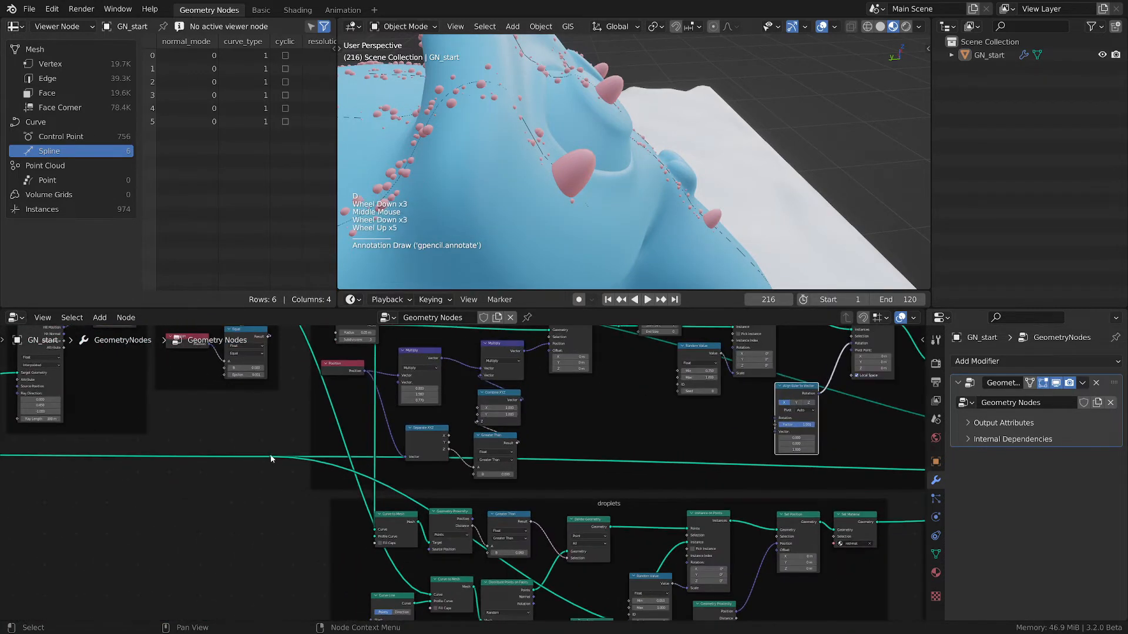
{"action": "left_click", "coordinate": [270, 458]}
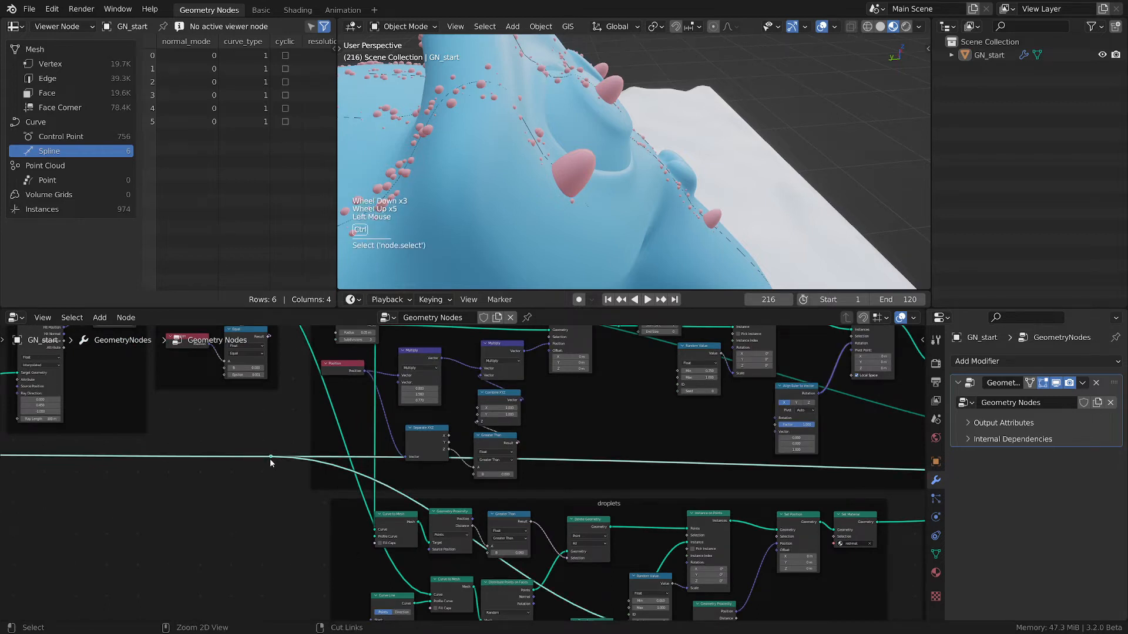
{"action": "key", "text": "ctrl+j"}
{"action": "key", "text": "F2"}
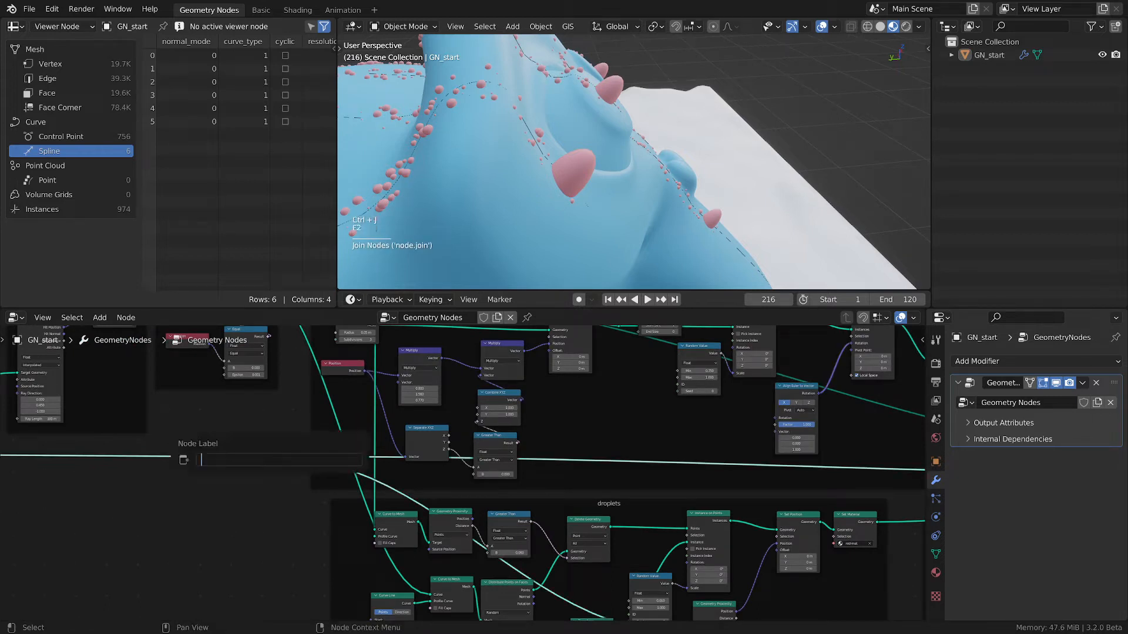
{"action": "type", "text": "monkey"}
{"action": "key", "text": "Return"}
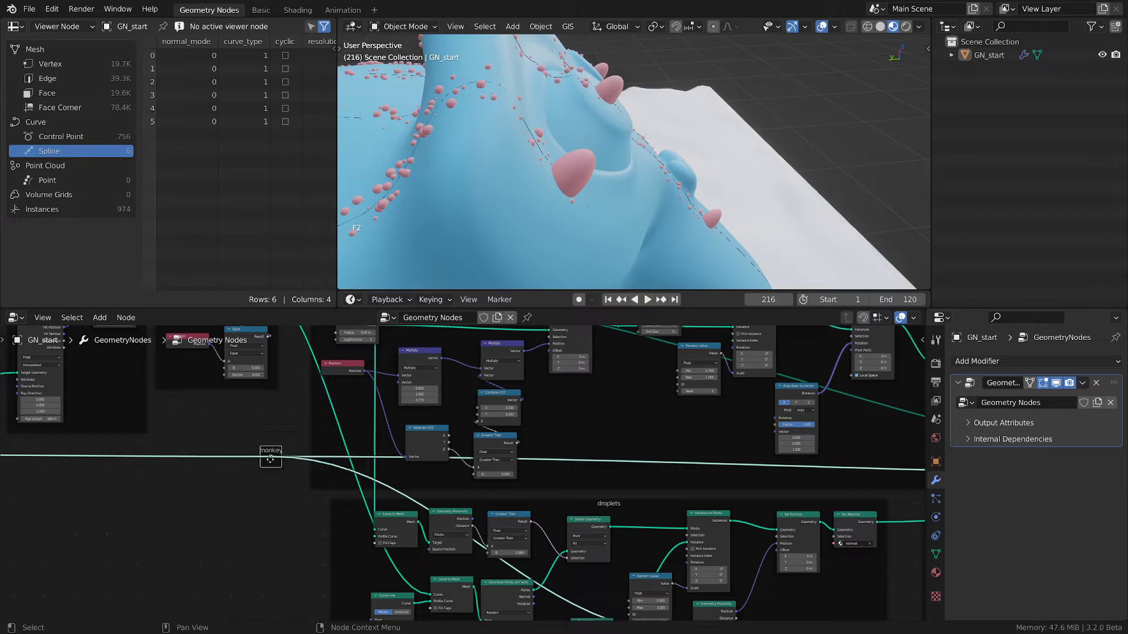
Add a Transfer Attribute node in the water drops frame, between Greater Than and Align Euler to Vector.
{"action": "middle_click_drag", "start_coordinate": [576, 466], "coordinate": [526, 468]}
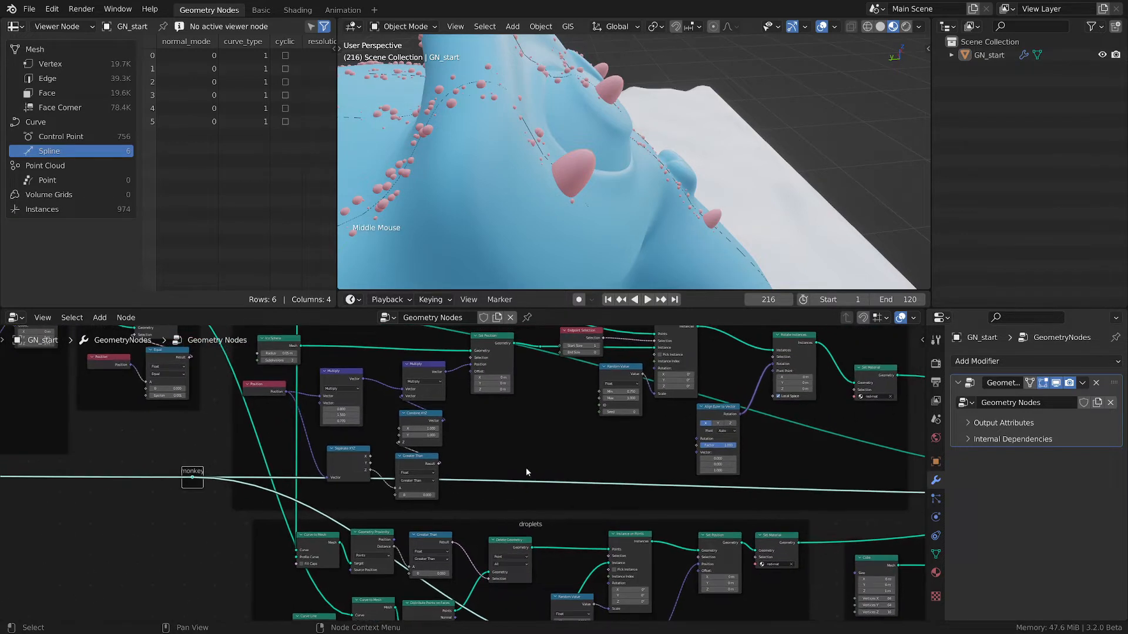
{"action": "scroll", "coordinate": [562, 452], "scroll_direction": "up", "scroll_amount": 2}
{"action": "scroll", "coordinate": [561, 453], "scroll_direction": "down", "scroll_amount": 1}
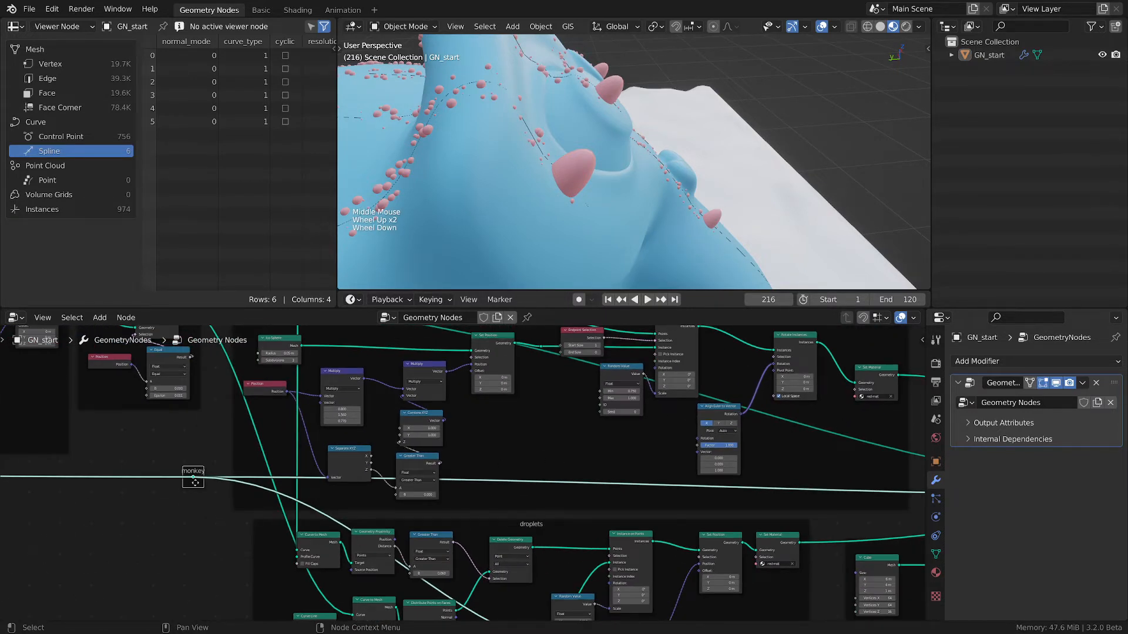
{"action": "left_click", "coordinate": [580, 447]}
{"action": "key", "text": "shift+a"}
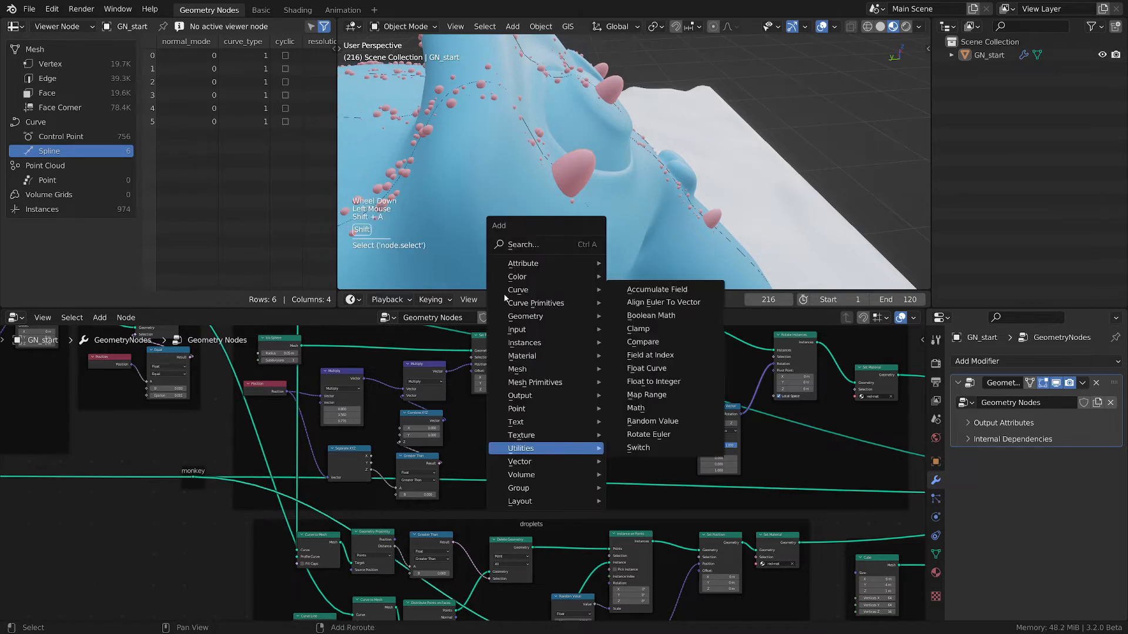
{"action": "mouse_move", "coordinate": [530, 263]}
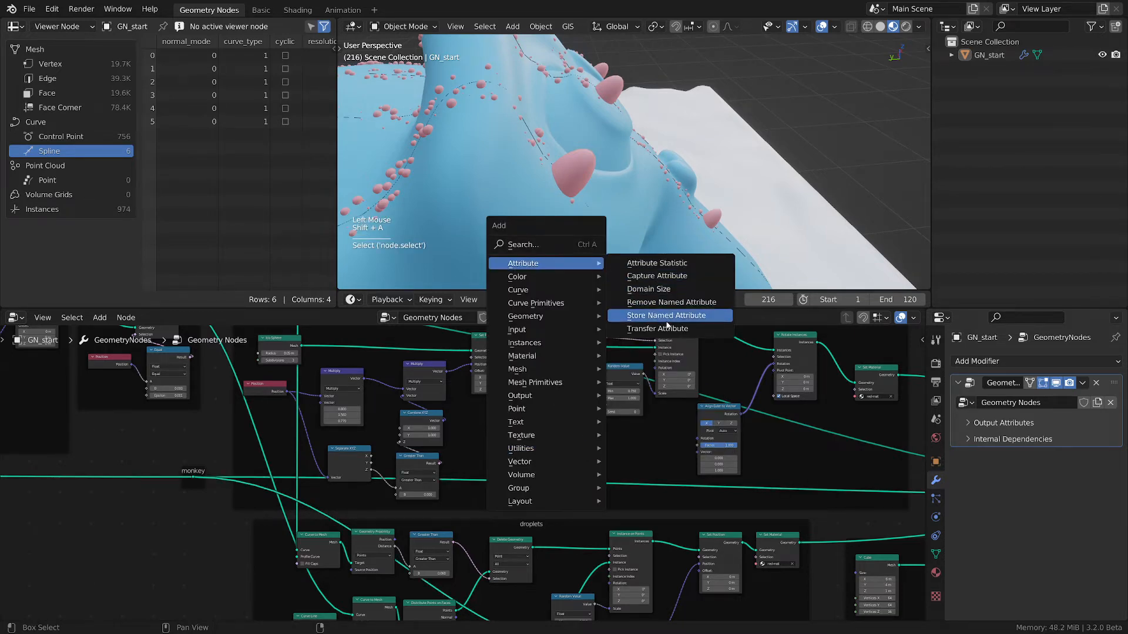
{"action": "left_click", "coordinate": [664, 329]}
{"action": "left_click", "coordinate": [564, 438]}
{"action": "scroll", "coordinate": [323, 480], "scroll_direction": "up", "scroll_amount": 2}
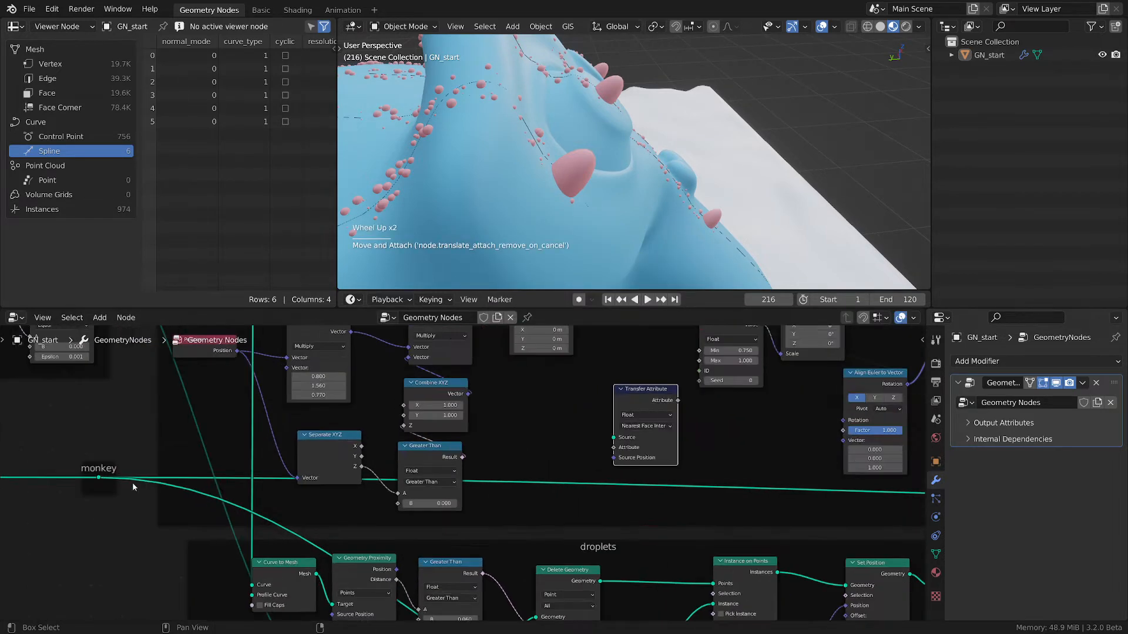
Connect the monkey reroute to the Source input of Transfer Attribute and set the node's data type to Vector.
{"action": "left_click_drag", "start_coordinate": [98, 481], "coordinate": [614, 437]}
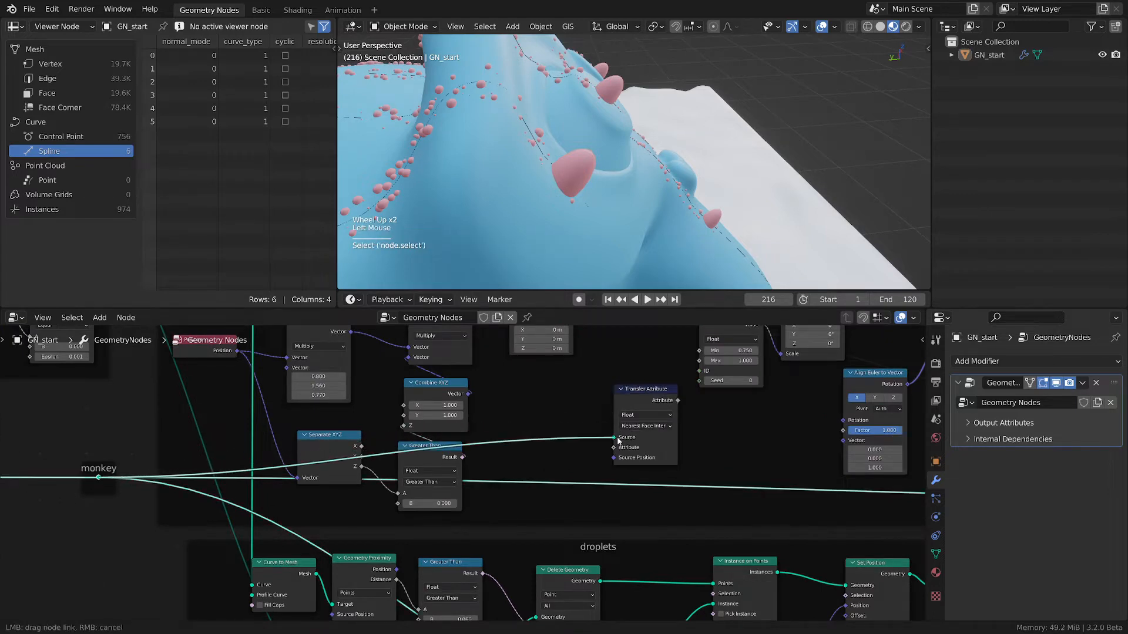
{"action": "middle_click_drag", "start_coordinate": [746, 439], "coordinate": [560, 451]}
{"action": "scroll", "coordinate": [511, 440], "scroll_direction": "up", "scroll_amount": 2}
{"action": "left_click", "coordinate": [461, 419]}
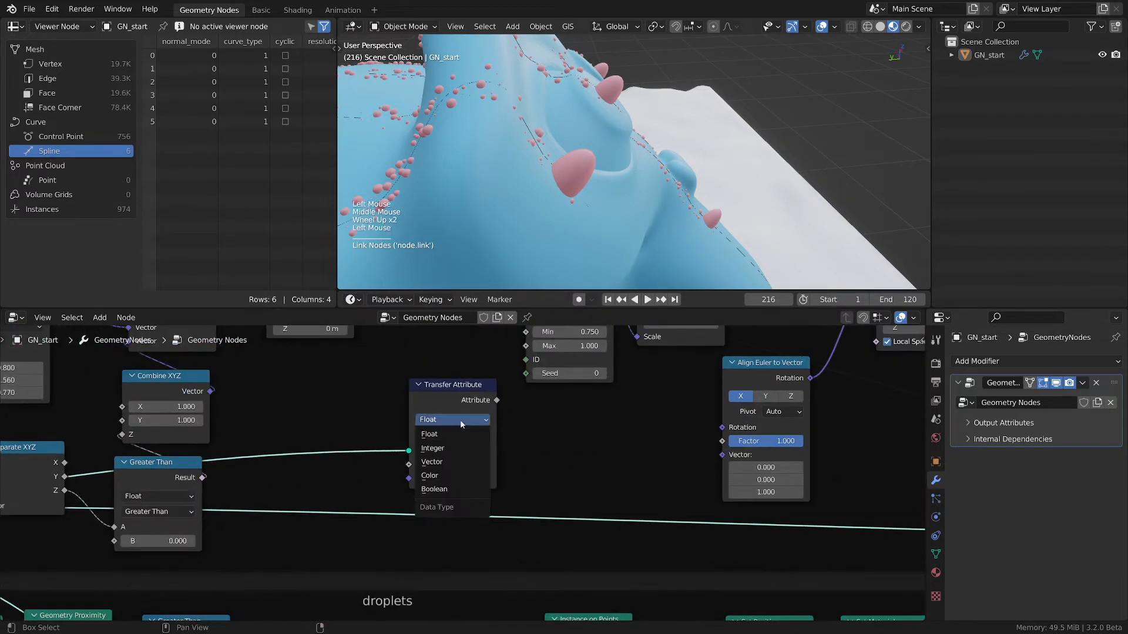
{"action": "left_click", "coordinate": [432, 462]}
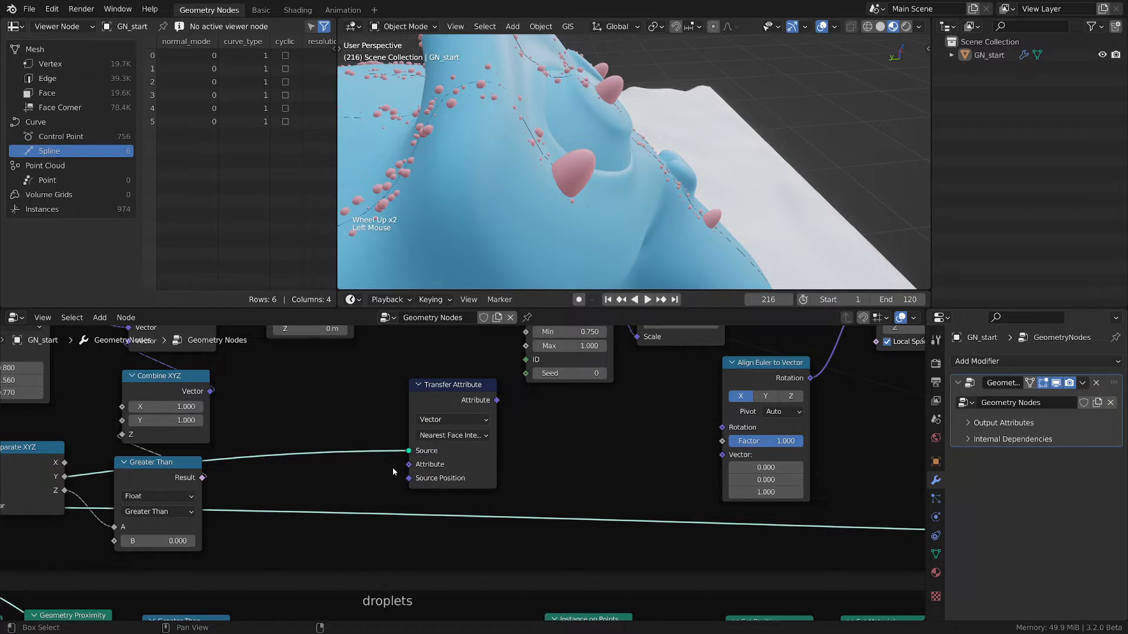
Add a Normal node, connect it to the Attribute input of Transfer Attribute, and place it just beside that input.
{"action": "key", "text": "shift+a"}
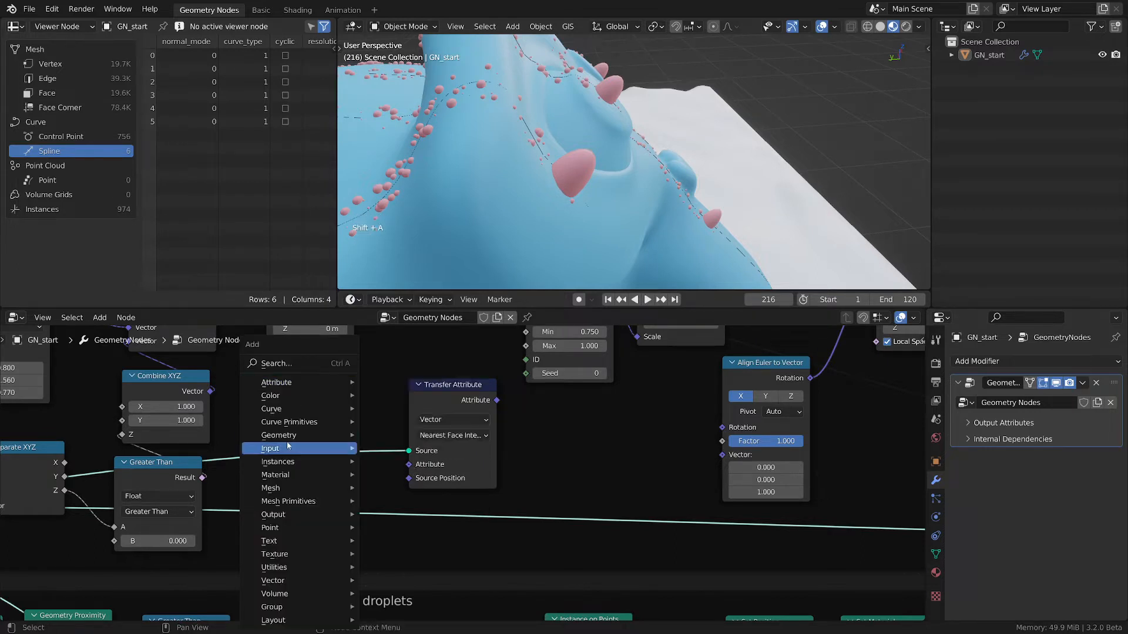
{"action": "mouse_move", "coordinate": [287, 448]}
{"action": "left_click", "coordinate": [392, 407]}
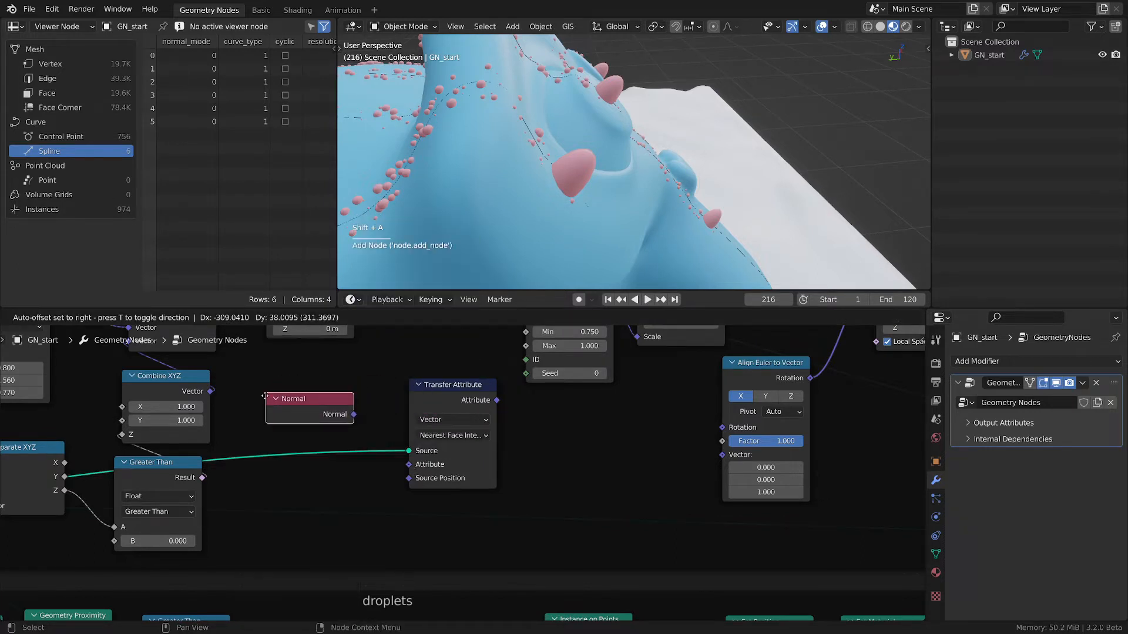
{"action": "left_click", "coordinate": [352, 419]}
{"action": "left_click_drag", "start_coordinate": [353, 419], "coordinate": [409, 464]}
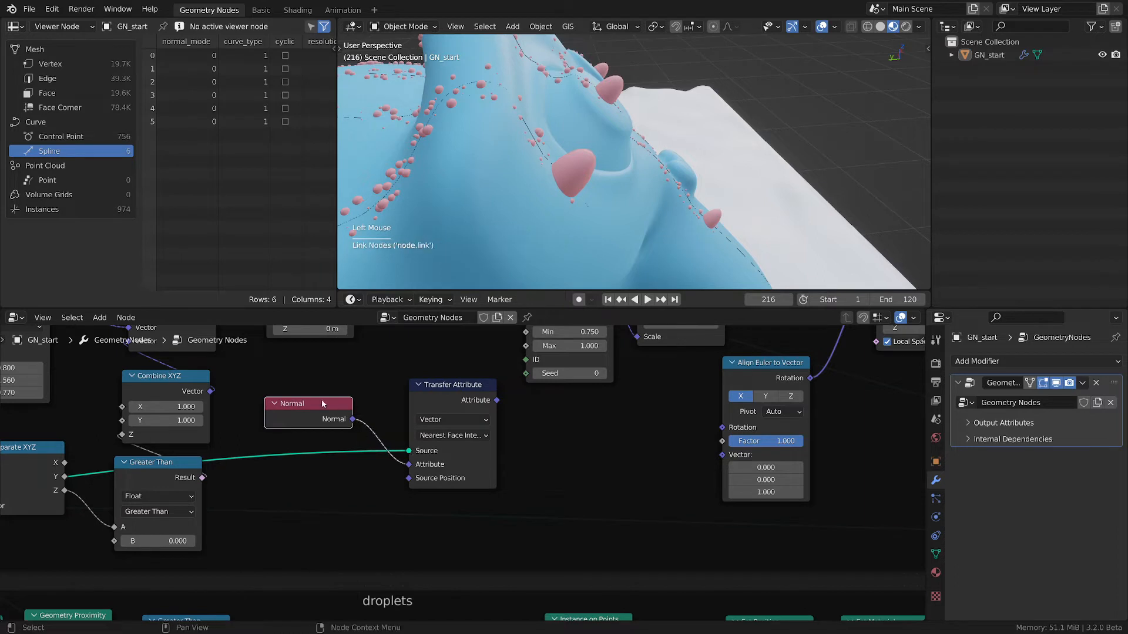
{"action": "left_click_drag", "start_coordinate": [322, 400], "coordinate": [359, 481]}
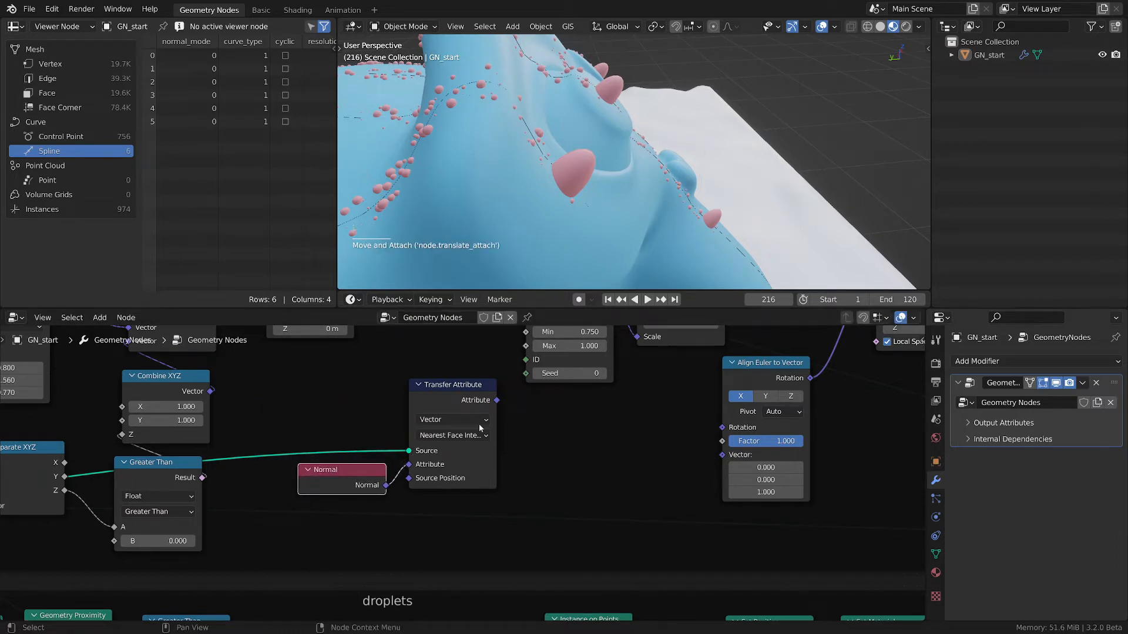
Widen the Transfer Attribute node and shift it together with the Normal node toward Greater Than.
{"action": "left_click_drag", "start_coordinate": [496, 386], "coordinate": [510, 388]}
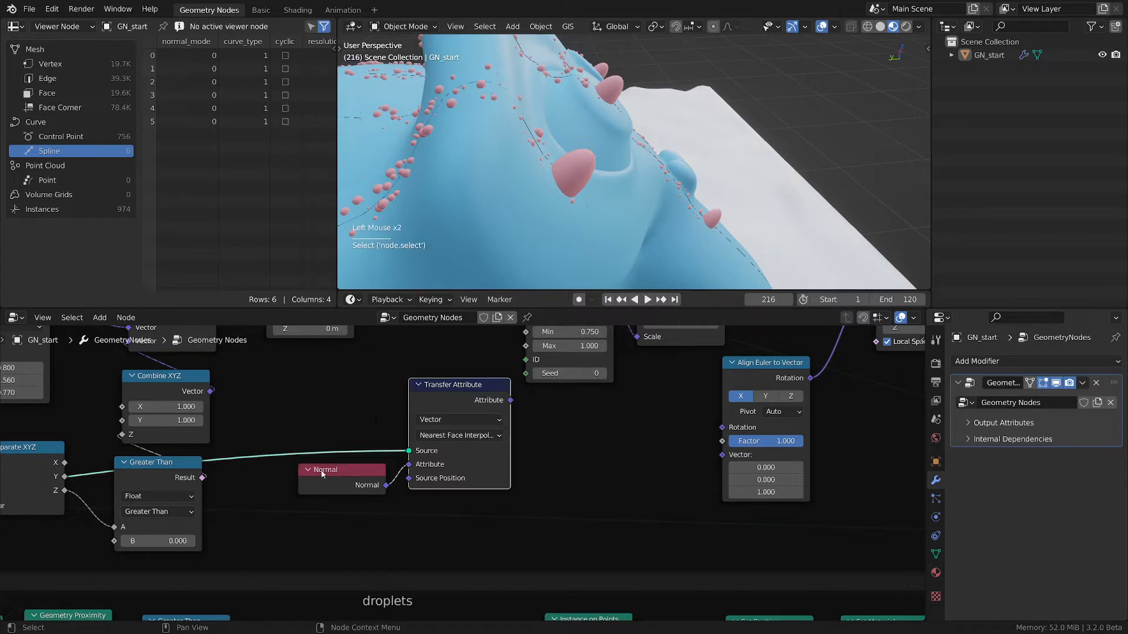
{"action": "left_click_drag", "start_coordinate": [322, 474], "coordinate": [275, 471]}
{"action": "left_click_drag", "start_coordinate": [452, 389], "coordinate": [417, 399]}
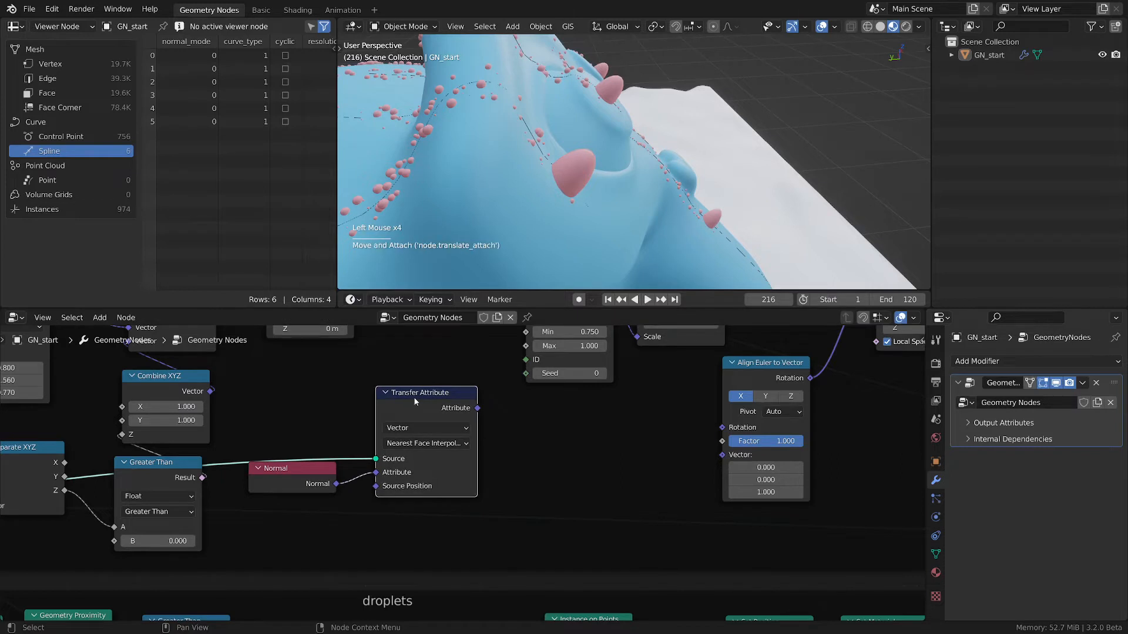
Connect the Attribute output of Transfer Attribute to the Vector input of Align Euler to Vector.
{"action": "middle_click_drag", "start_coordinate": [566, 429], "coordinate": [473, 443]}
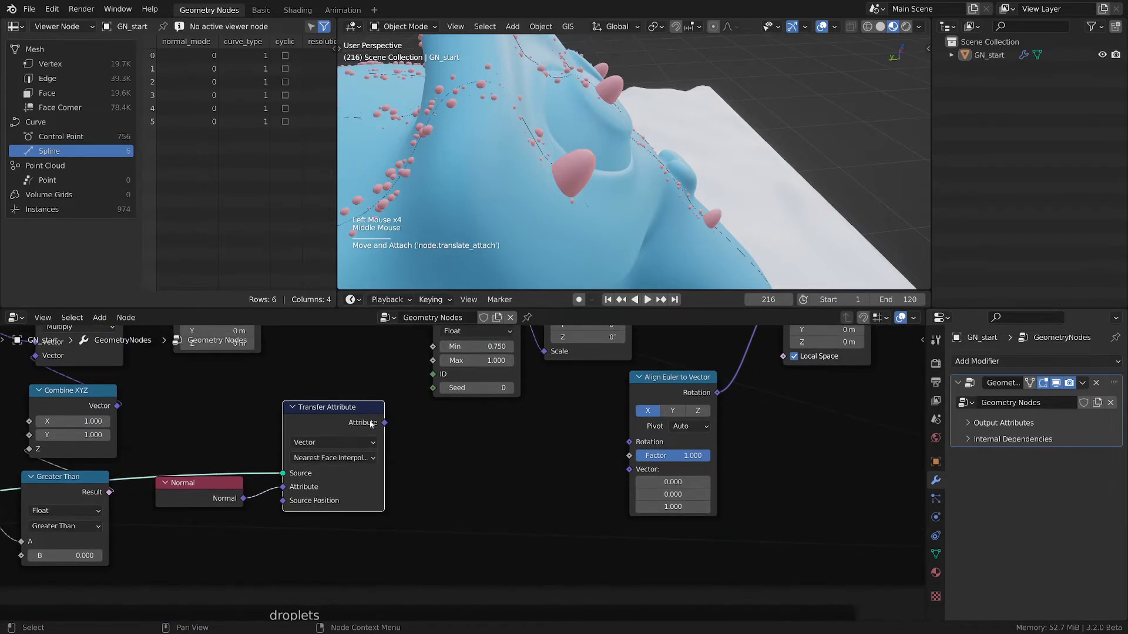
{"action": "left_click_drag", "start_coordinate": [385, 423], "coordinate": [629, 469]}
{"action": "mouse_move", "coordinate": [585, 147]}
{"action": "middle_mouse_down"}
{"action": "mouse_move", "coordinate": [553, 123]}
{"action": "mouse_move", "coordinate": [588, 144]}
{"action": "middle_mouse_up"}
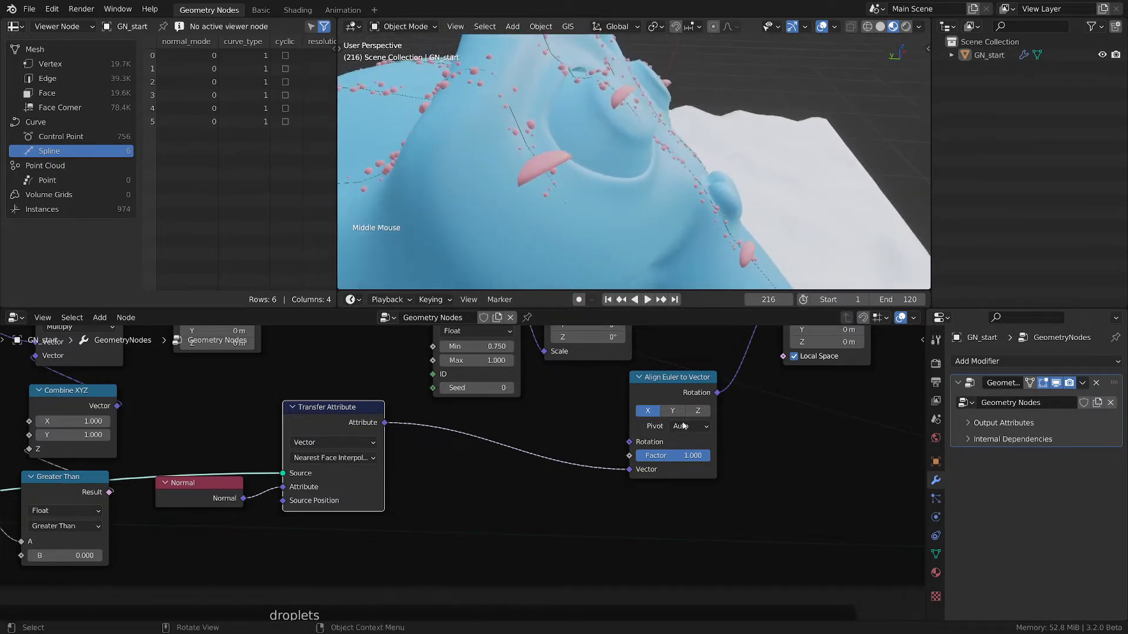
Mute and unmute Align Euler to Vector repeatedly to compare the drops with and without the alignment.
{"action": "left_click", "coordinate": [687, 379]}
{"action": "key", "text": "m"}
{"action": "key", "text": "m"}
{"action": "key", "text": "m"}
{"action": "key", "text": "m"}
{"action": "key", "text": "m"}
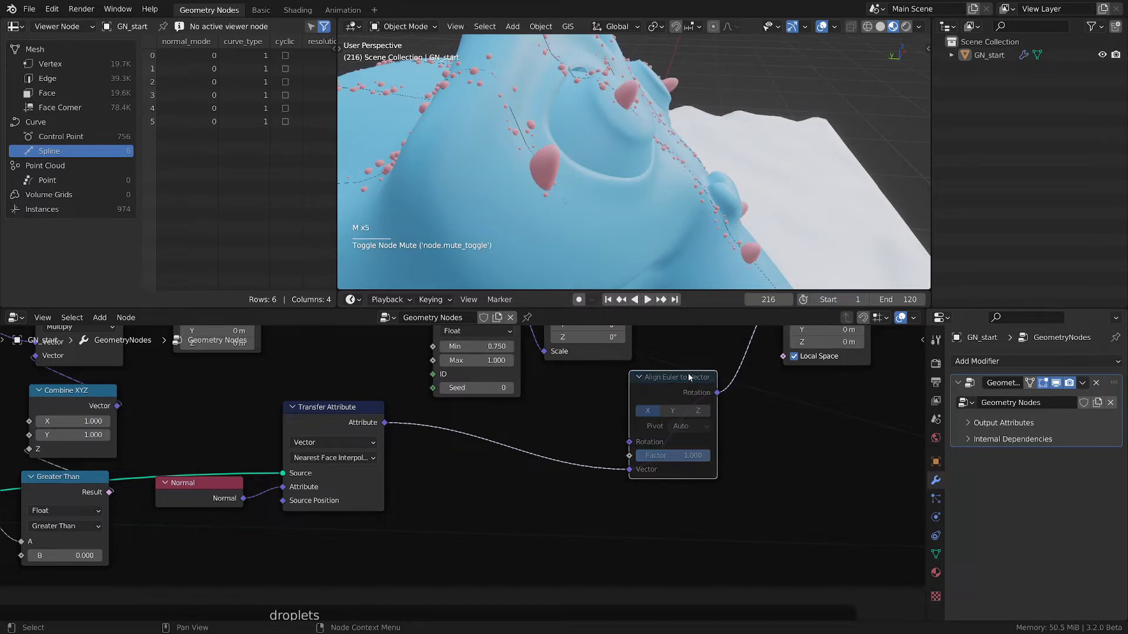
{"action": "key", "text": "m"}
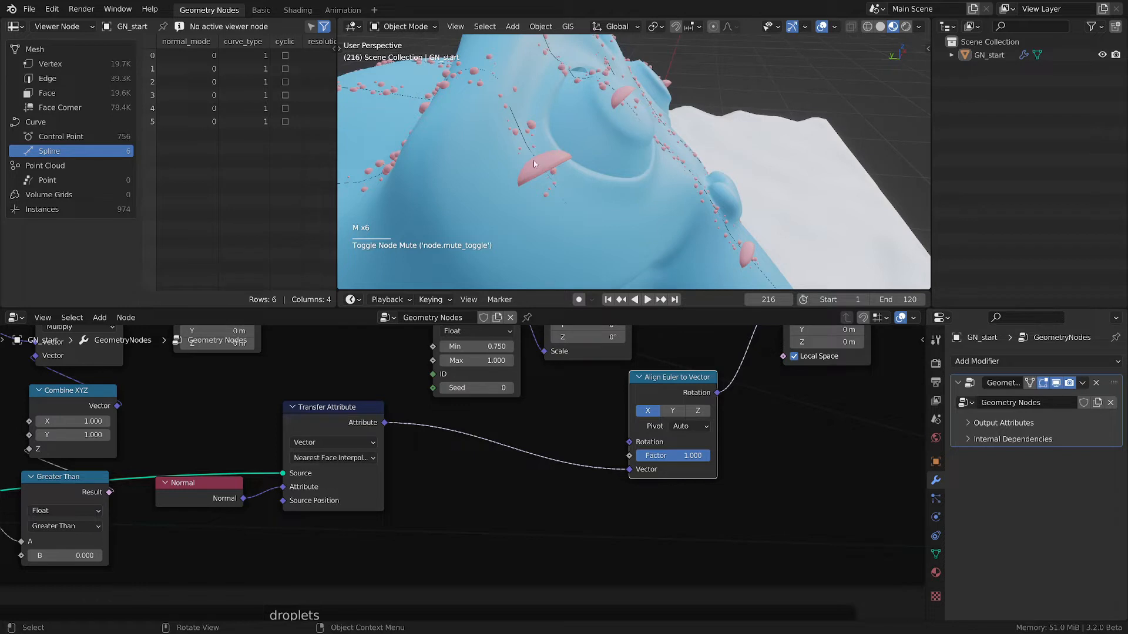
Sketch annotation strokes around the large drop on the face and erase them.
{"action": "key", "text": "d"}
{"action": "key", "text": "d"}
{"action": "key", "text": "d"}
{"action": "left_click_drag", "start_coordinate": [526, 195], "coordinate": [552, 199]}
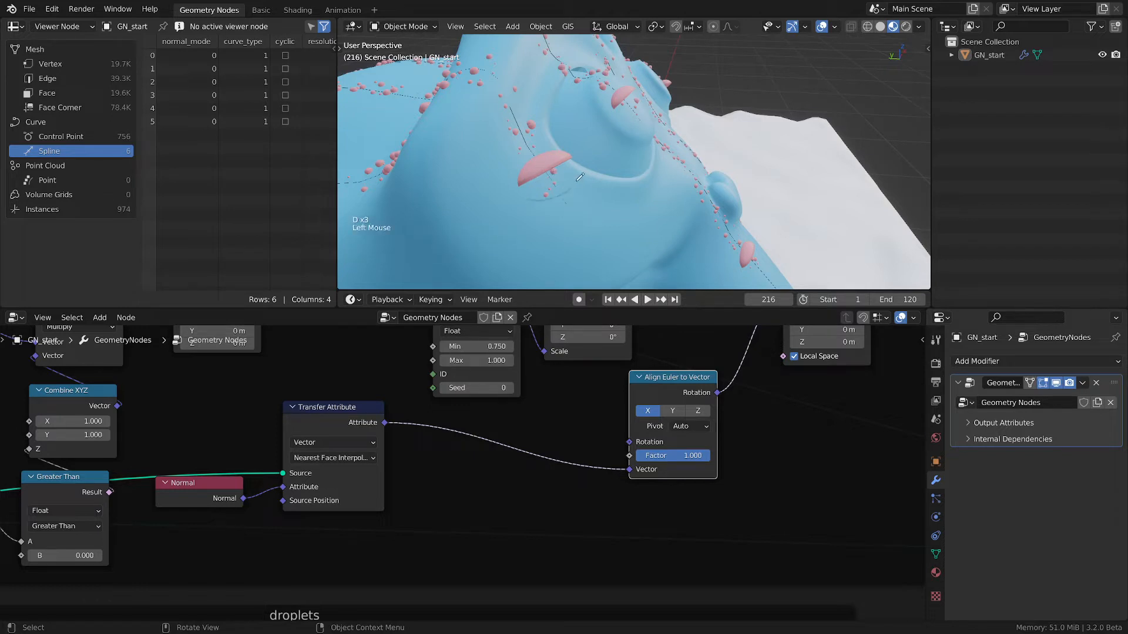
{"action": "key", "text": "d"}
{"action": "right_click_drag", "start_coordinate": [530, 206], "coordinate": [515, 159]}
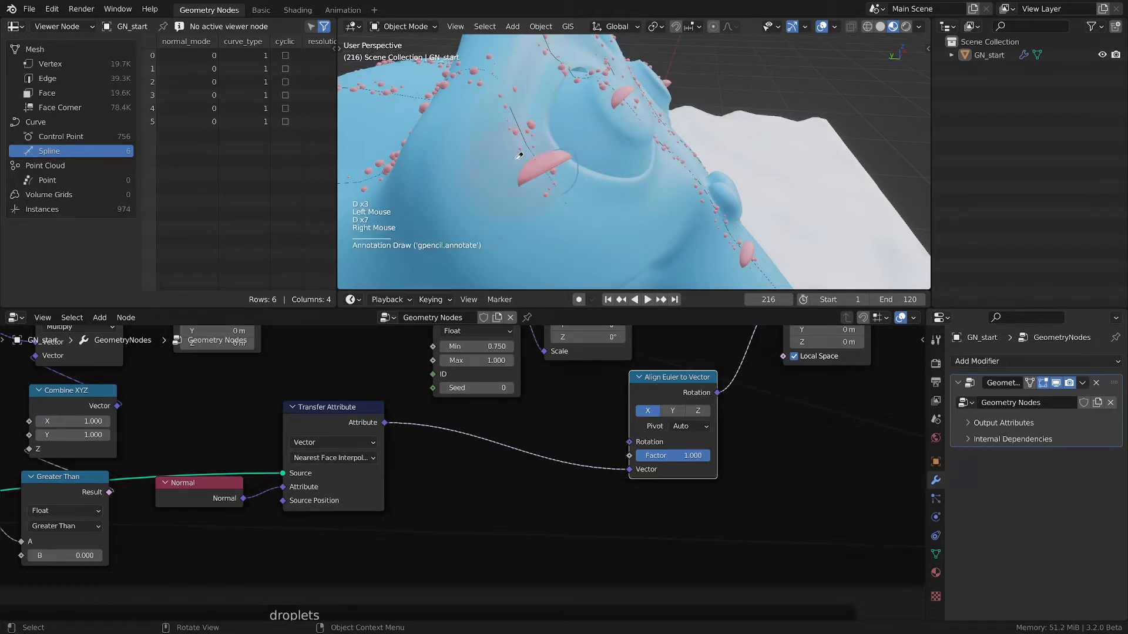
{"action": "key", "text": "d"}
{"action": "key", "text": "d"}
{"action": "key", "text": "d"}
{"action": "key", "text": "d"}
{"action": "key", "text": "d"}
{"action": "key", "text": "d"}
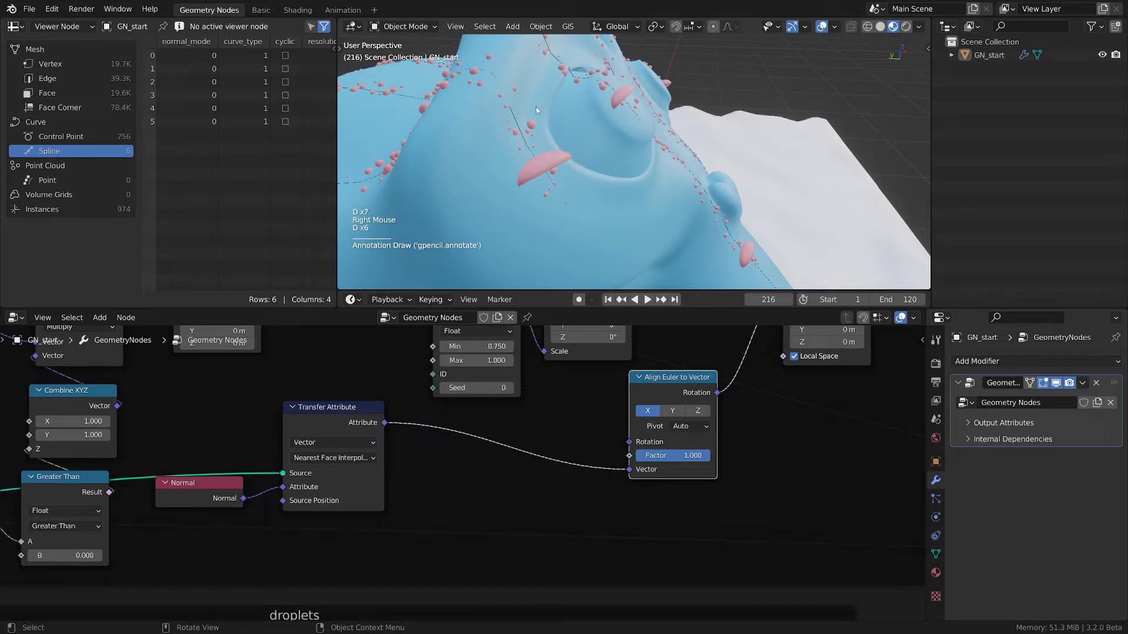
{"action": "key", "text": "d"}
Mute Align Euler to Vector once more to inspect the large drop's orientation, and re-enable the node.
{"action": "left_click", "coordinate": [672, 379]}
{"action": "key", "text": "m"}
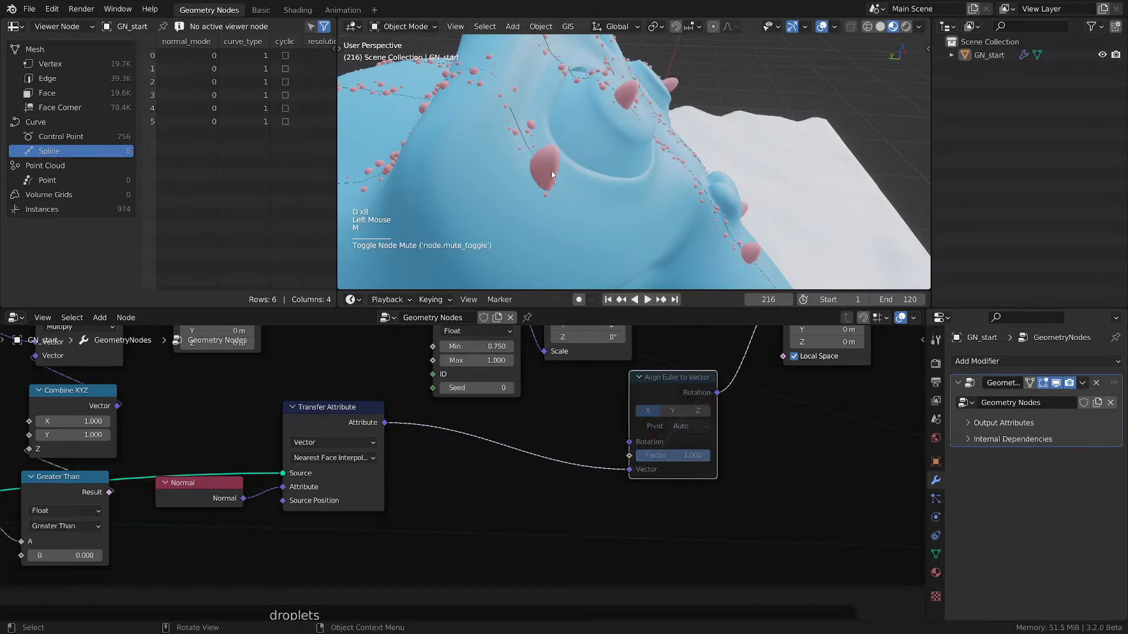
{"action": "left_click", "coordinate": [670, 383]}
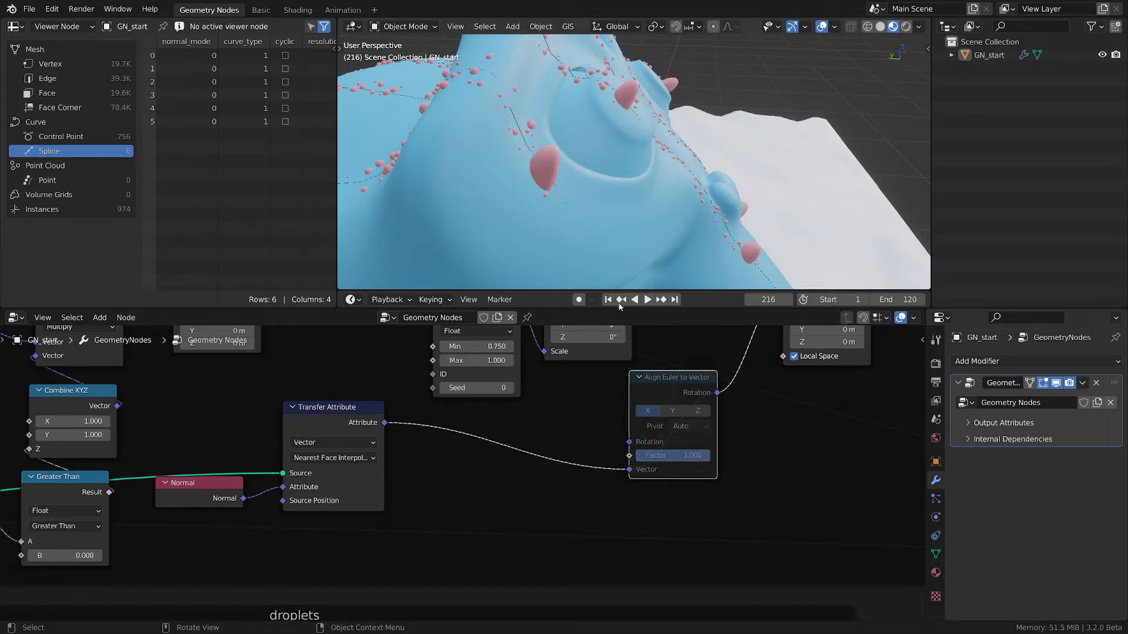
{"action": "key", "text": "m"}
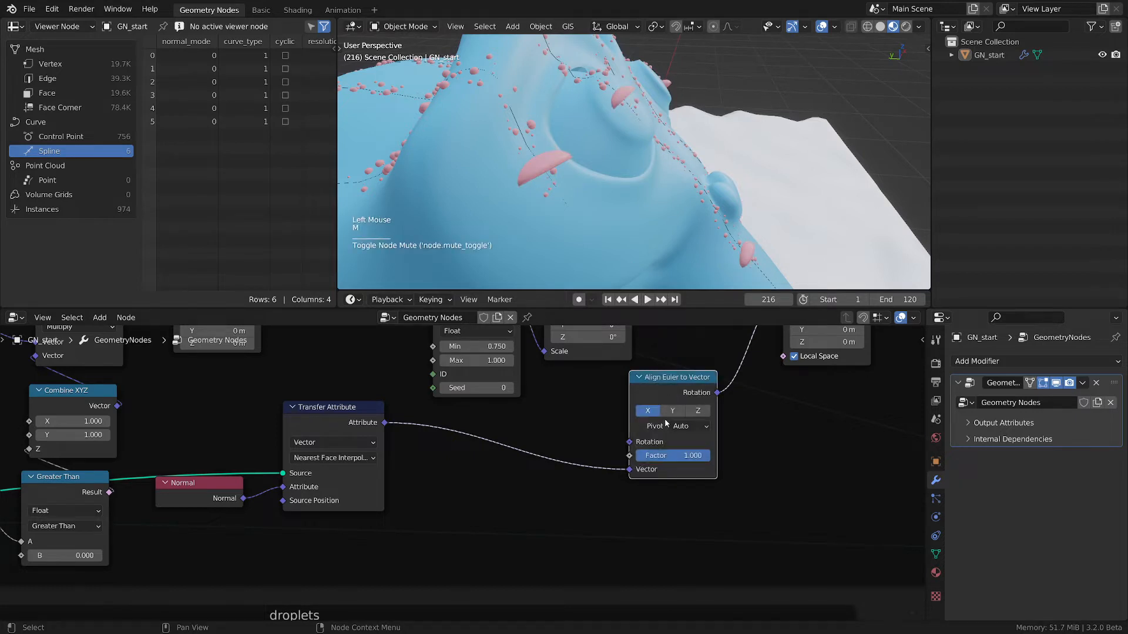
Try the Y axis on Align Euler to Vector and settle on Z, checking the drops against the head's surface.
{"action": "left_click", "coordinate": [673, 411]}
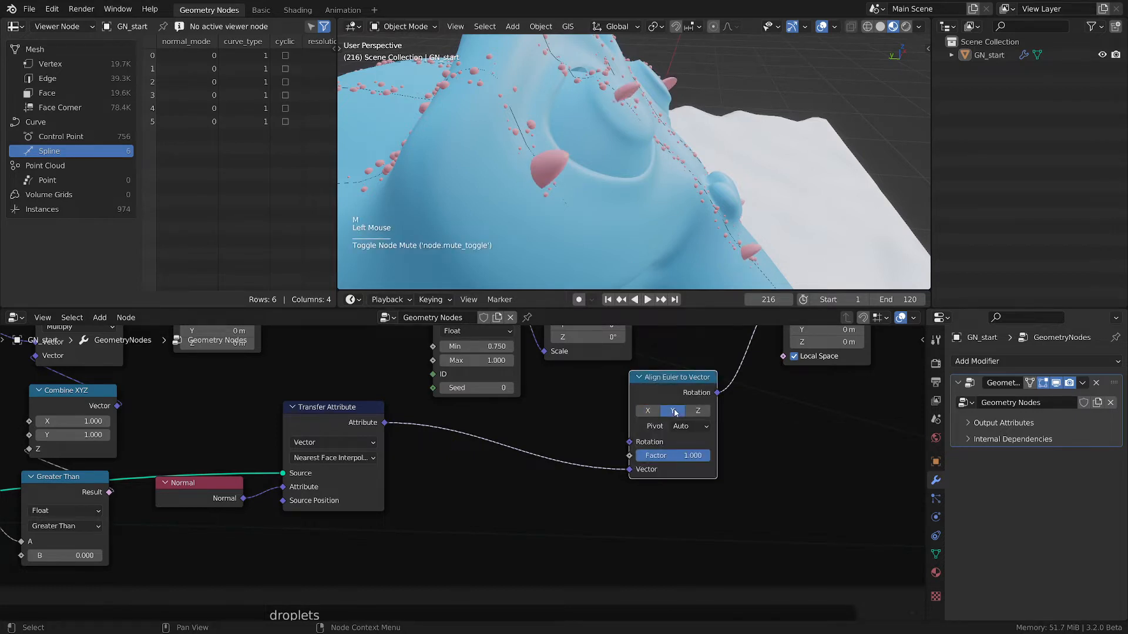
{"action": "left_click", "coordinate": [697, 410]}
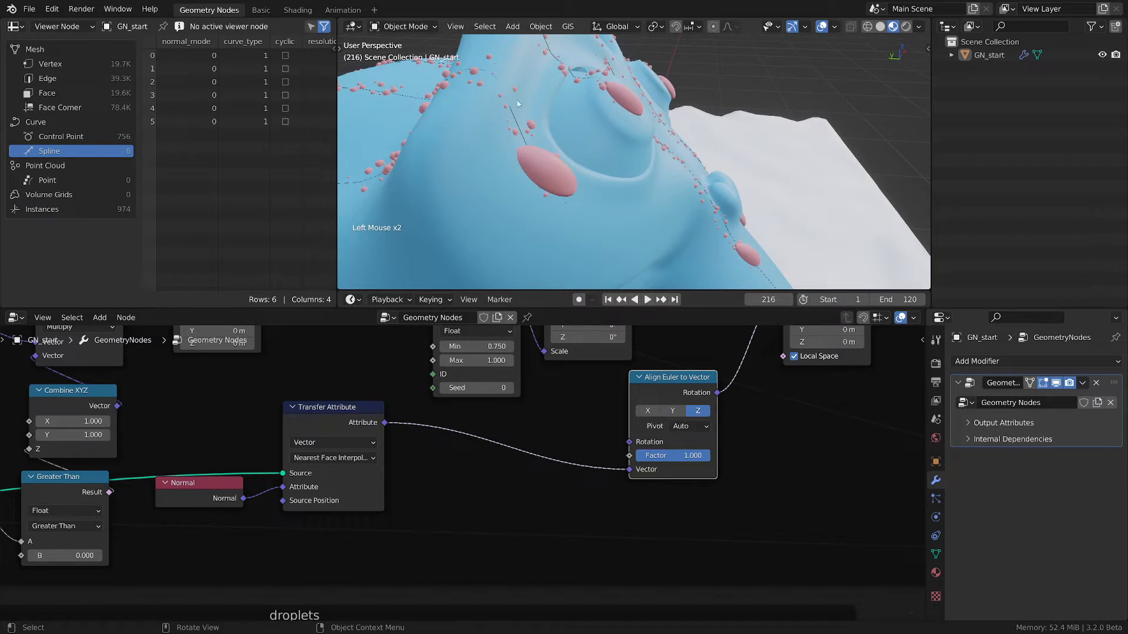
{"action": "scroll", "coordinate": [546, 141], "scroll_direction": "down", "scroll_amount": 2}
{"action": "middle_click_drag", "start_coordinate": [555, 151], "coordinate": [572, 165]}
{"action": "middle_click_drag", "start_coordinate": [451, 171], "coordinate": [603, 154], "text": "shift"}
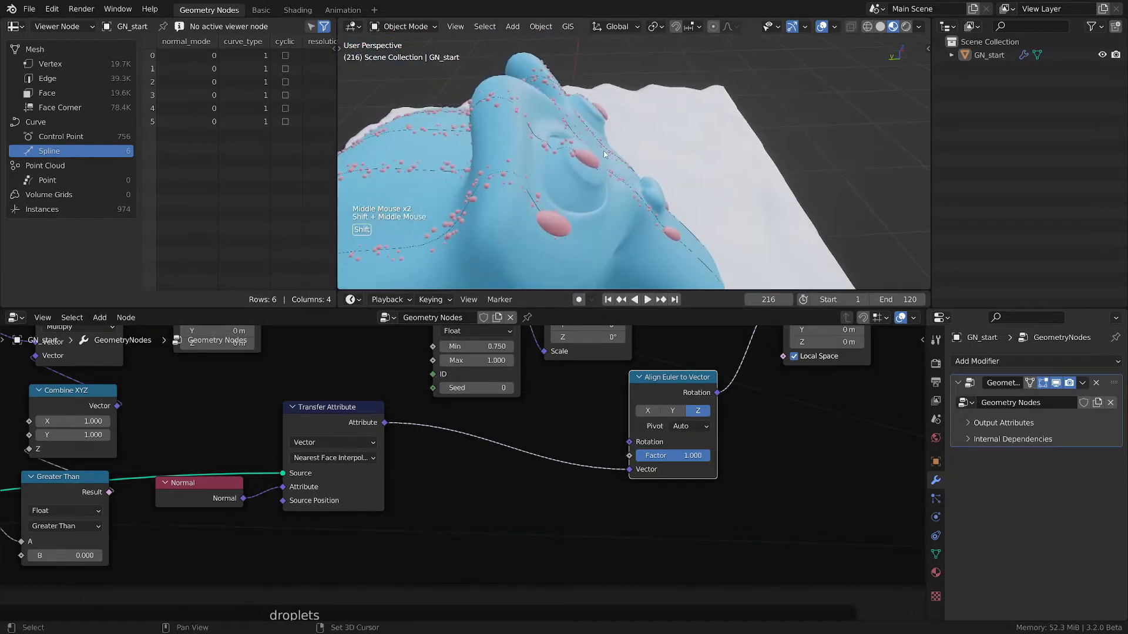
Arrange Transfer Attribute directly before Align Euler to Vector and place the Normal node beneath Transfer Attribute.
{"action": "left_click_drag", "start_coordinate": [684, 376], "coordinate": [689, 401]}
{"action": "left_click_drag", "start_coordinate": [285, 419], "coordinate": [506, 428]}
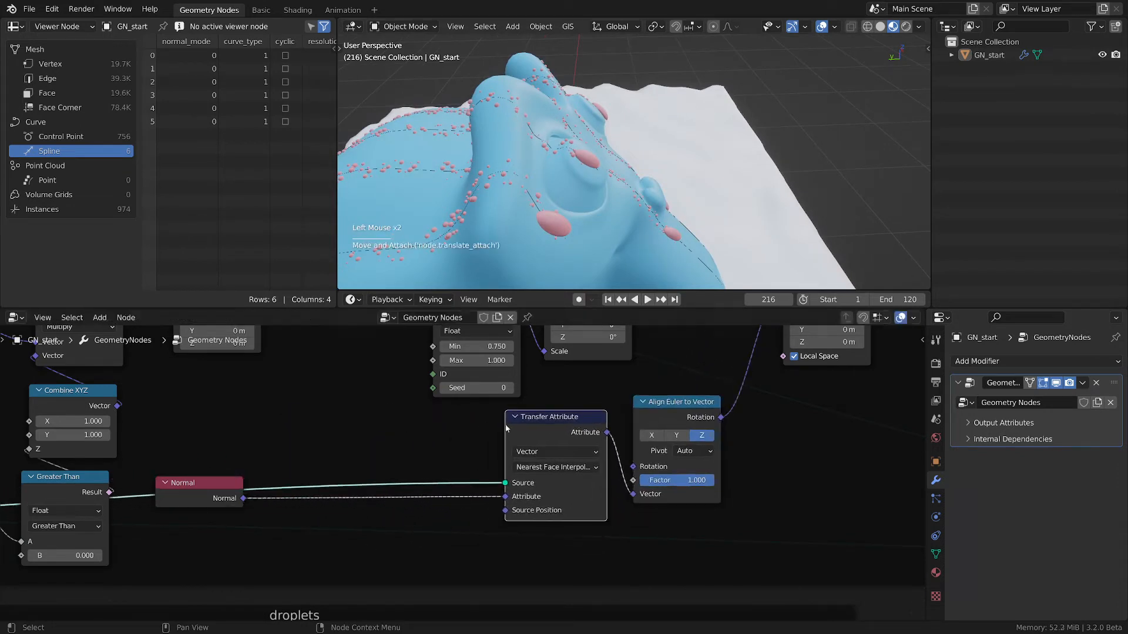
{"action": "left_click_drag", "start_coordinate": [223, 489], "coordinate": [577, 539]}
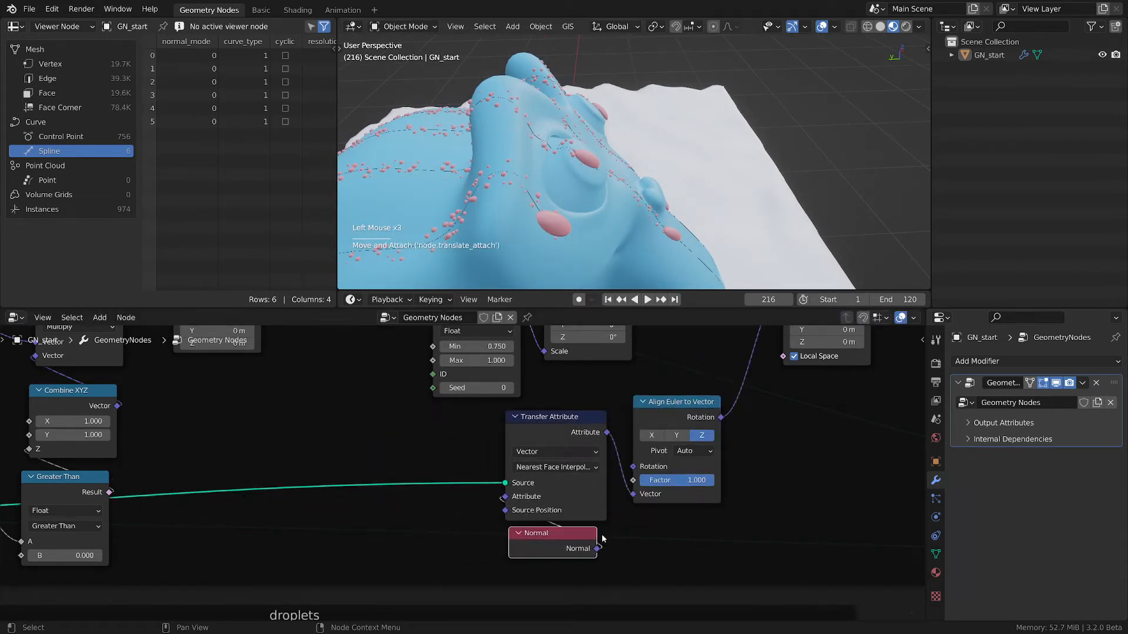
{"action": "scroll", "coordinate": [602, 538], "scroll_direction": "down", "scroll_amount": 3}
{"action": "scroll", "coordinate": [640, 515], "scroll_direction": "down", "scroll_amount": 2}
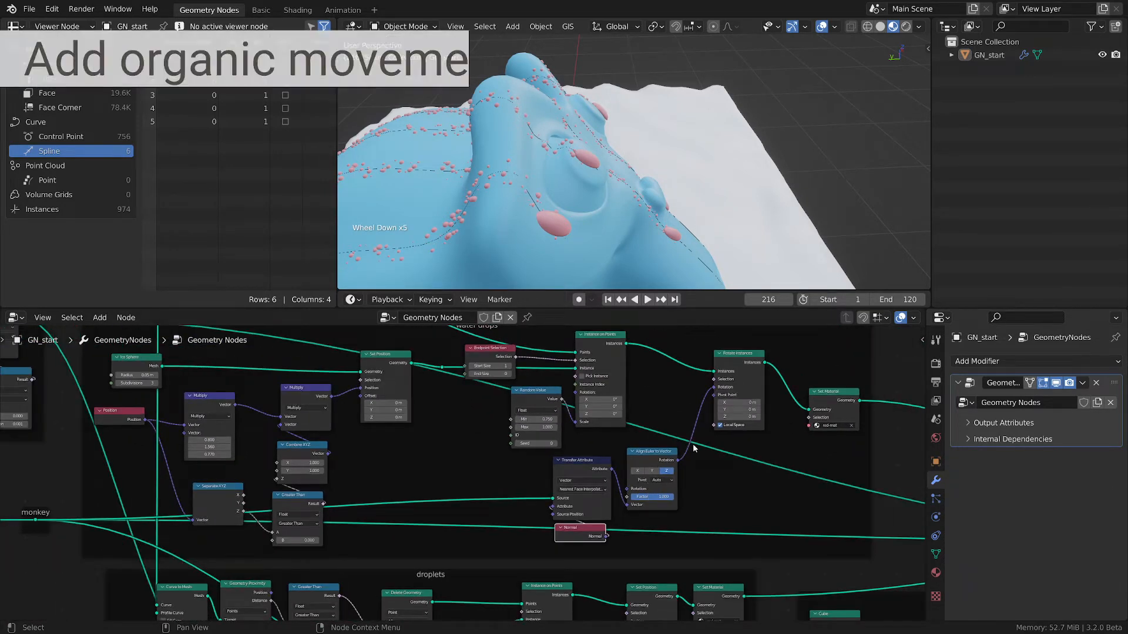
Mark the large drop on the face with an annotation stroke.
{"action": "scroll", "coordinate": [700, 412], "scroll_direction": "down", "scroll_amount": 1}
{"action": "middle_click_drag", "start_coordinate": [700, 412], "coordinate": [449, 428]}
{"action": "scroll", "coordinate": [609, 470], "scroll_direction": "up", "scroll_amount": 2}
{"action": "middle_click_drag", "start_coordinate": [609, 466], "coordinate": [582, 482]}
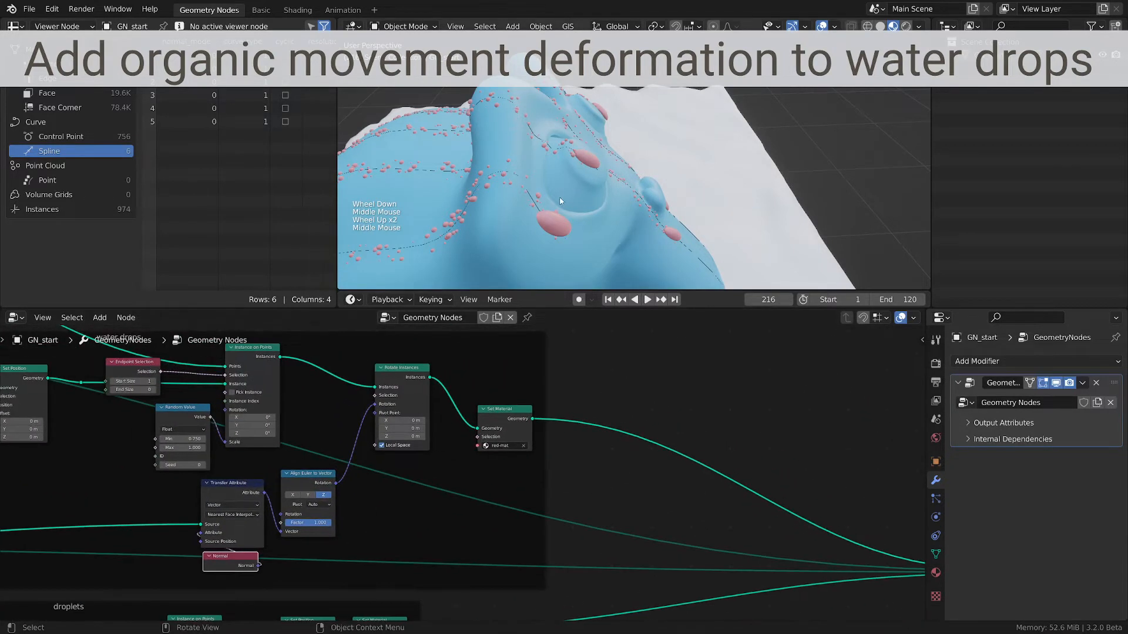
{"action": "mouse_move", "coordinate": [559, 201]}
{"action": "middle_mouse_down"}
{"action": "mouse_move", "coordinate": [587, 204]}
{"action": "mouse_move", "coordinate": [522, 212]}
{"action": "mouse_move", "coordinate": [567, 193]}
{"action": "middle_mouse_up"}
{"action": "scroll", "coordinate": [589, 205], "scroll_direction": "up", "scroll_amount": 1}
{"action": "key", "text": "d"}
{"action": "left_click_drag", "start_coordinate": [541, 182], "coordinate": [588, 211]}
Adjust the placement of the Set Position and Ico Sphere nodes, muting and unmuting Ico Sphere in between.
{"action": "scroll", "coordinate": [232, 352], "scroll_direction": "down", "scroll_amount": 1}
{"action": "middle_click_drag", "start_coordinate": [121, 406], "coordinate": [398, 399]}
{"action": "scroll", "coordinate": [262, 432], "scroll_direction": "up", "scroll_amount": 3}
{"action": "middle_click_drag", "start_coordinate": [272, 444], "coordinate": [593, 404]}
{"action": "scroll", "coordinate": [593, 404], "scroll_direction": "up", "scroll_amount": 2}
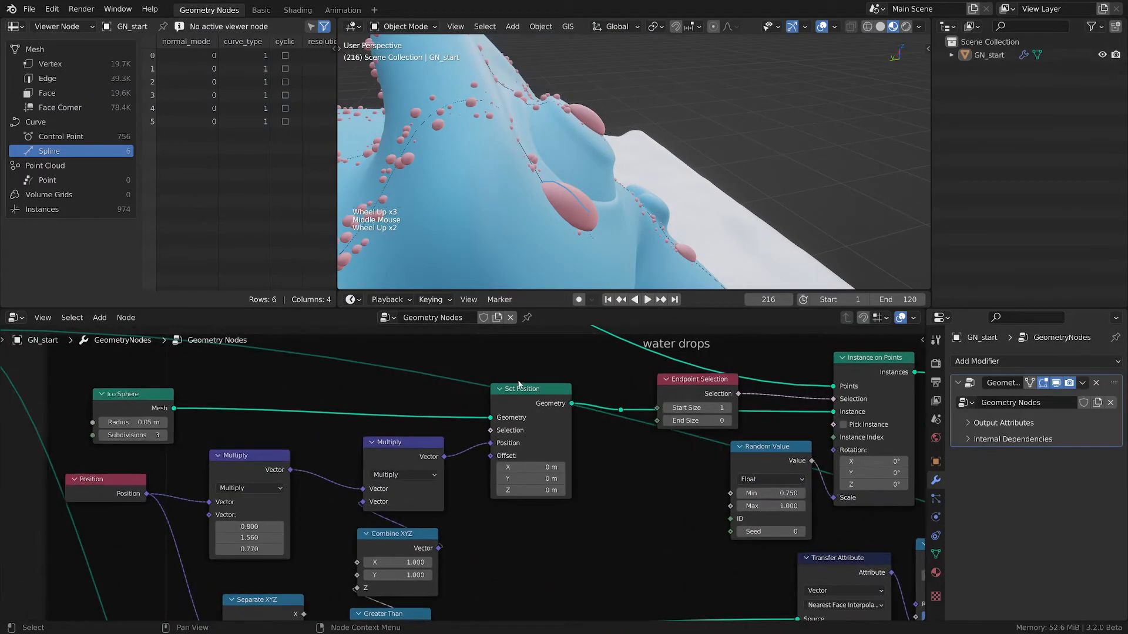
{"action": "left_click_drag", "start_coordinate": [518, 384], "coordinate": [531, 392]}
{"action": "left_click_drag", "start_coordinate": [166, 396], "coordinate": [172, 400]}
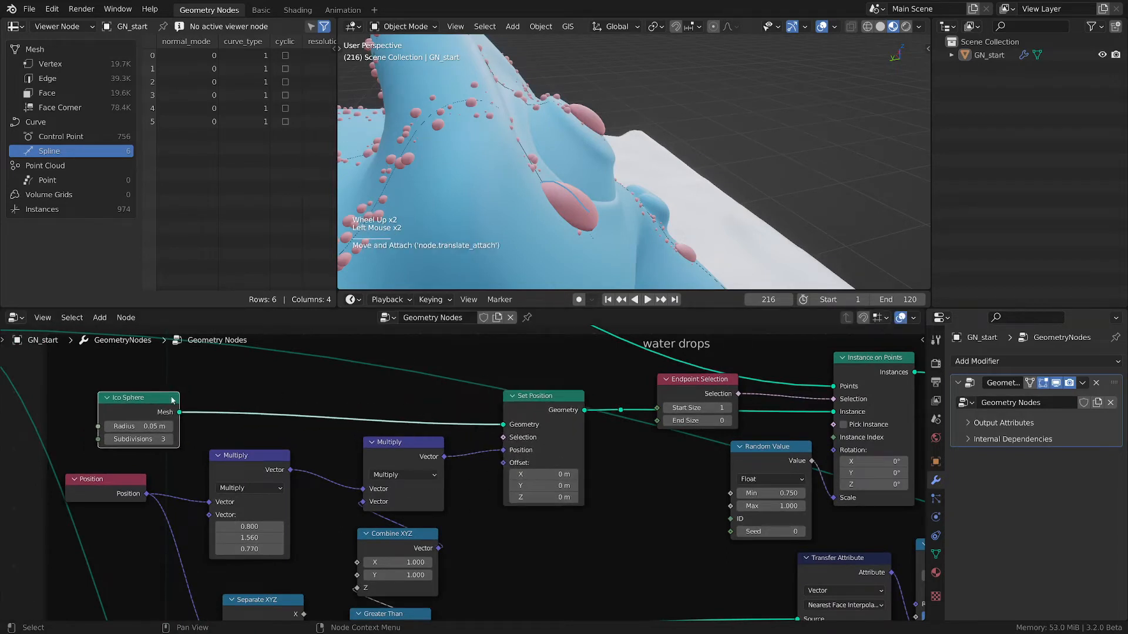
{"action": "left_click", "coordinate": [172, 400]}
{"action": "key", "text": "m"}
{"action": "key", "text": "m"}
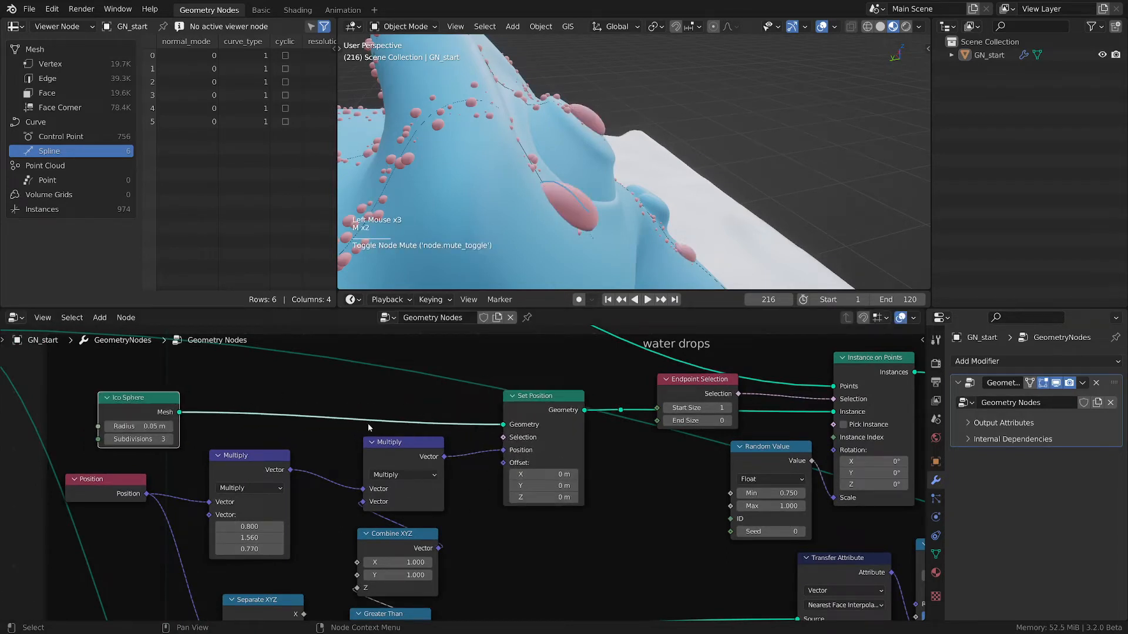
{"action": "left_click_drag", "start_coordinate": [552, 402], "coordinate": [543, 400]}
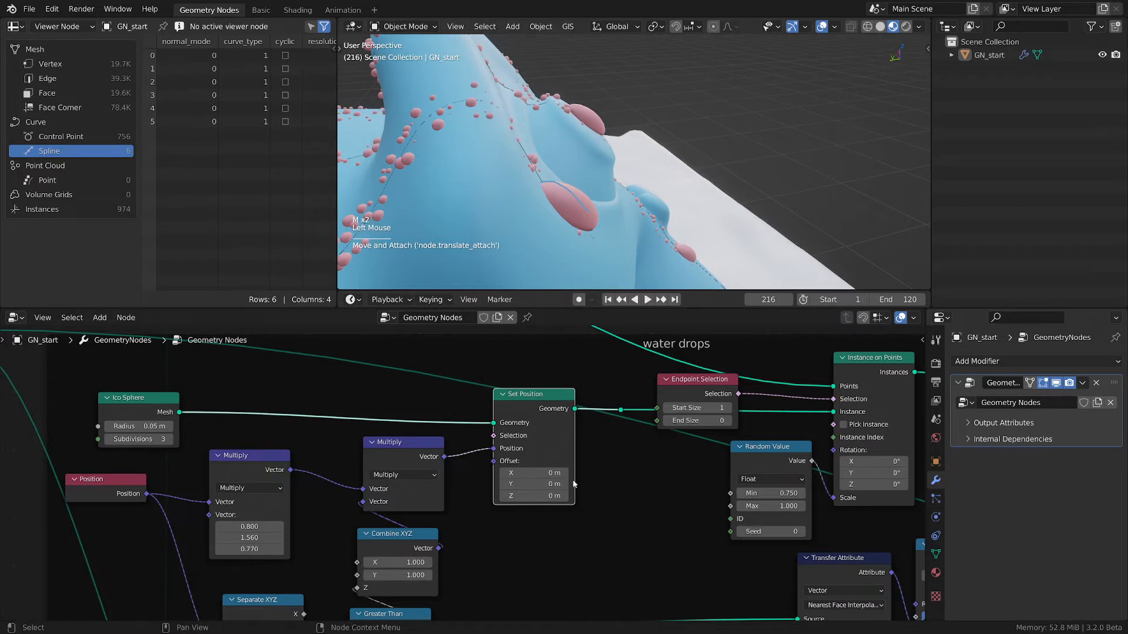
Erase the annotation over the large drop and view the drops from the front of the face.
{"action": "scroll", "coordinate": [578, 483], "scroll_direction": "down", "scroll_amount": 2}
{"action": "middle_click_drag", "start_coordinate": [600, 484], "coordinate": [438, 456]}
{"action": "scroll", "coordinate": [544, 177], "scroll_direction": "down", "scroll_amount": 1}
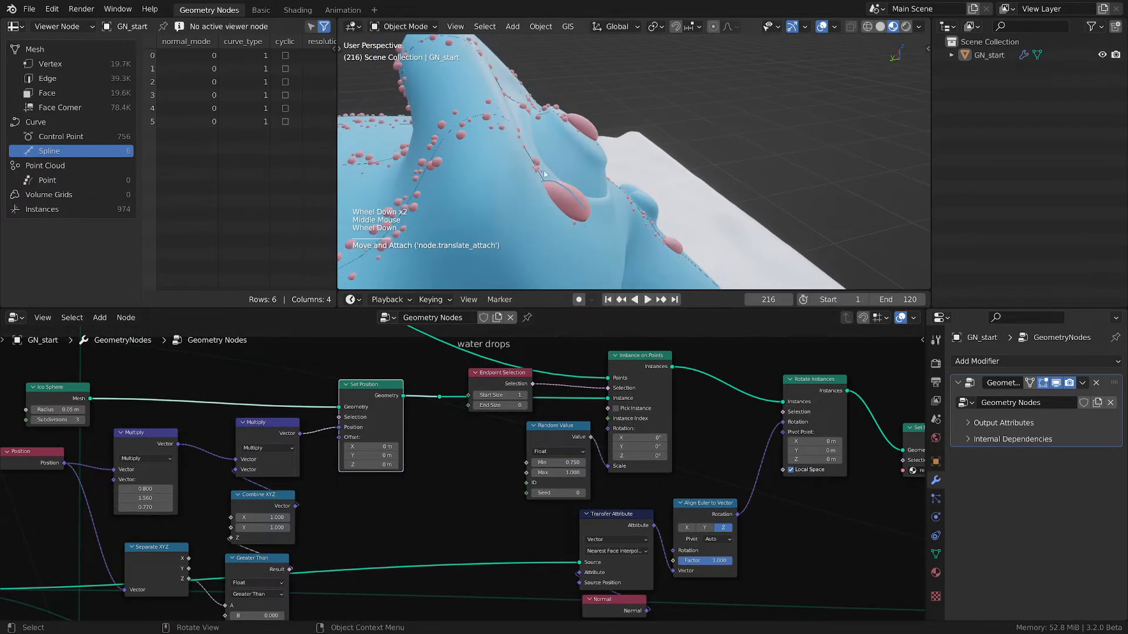
{"action": "key", "text": "d"}
{"action": "right_click", "coordinate": [627, 200]}
{"action": "key", "text": "d"}
{"action": "key", "text": "d"}
{"action": "scroll", "coordinate": [624, 181], "scroll_direction": "down", "scroll_amount": 1}
{"action": "mouse_move", "coordinate": [625, 181]}
{"action": "middle_mouse_down"}
{"action": "mouse_move", "coordinate": [548, 161]}
{"action": "mouse_move", "coordinate": [503, 192]}
{"action": "middle_mouse_up"}
Try an X factor of 3.130 in the first Multiply node to stretch the drops, and undo it.
{"action": "scroll", "coordinate": [503, 191], "scroll_direction": "up", "scroll_amount": 3}
{"action": "middle_click_drag", "start_coordinate": [394, 499], "coordinate": [457, 488]}
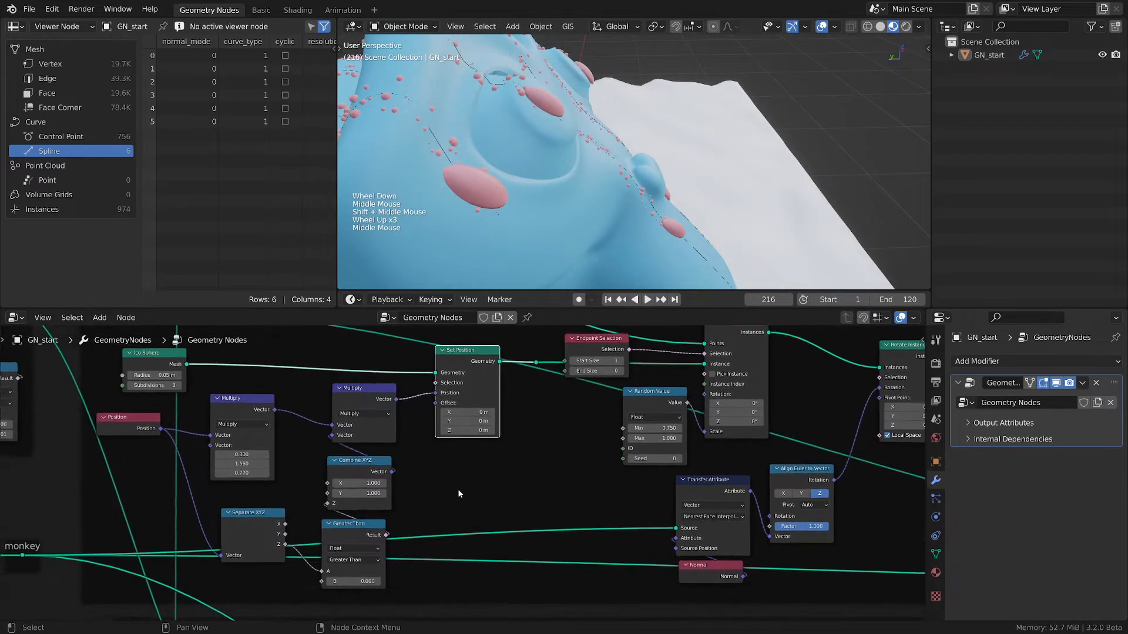
{"action": "scroll", "coordinate": [388, 498], "scroll_direction": "up", "scroll_amount": 1}
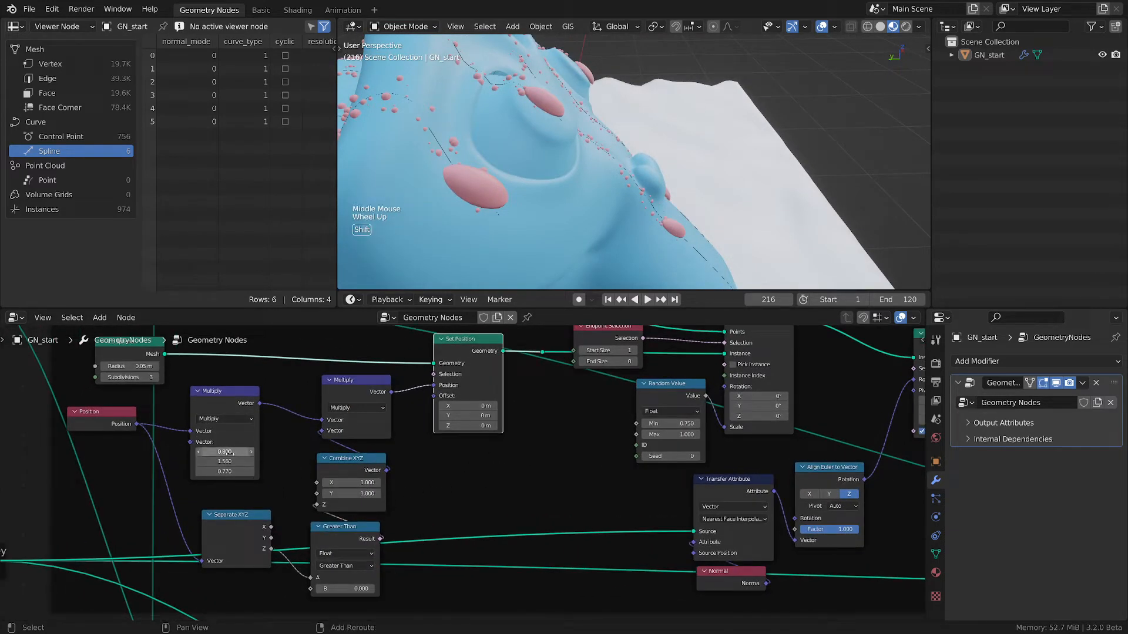
{"action": "left_click_drag", "start_coordinate": [224, 452], "coordinate": [253, 451], "text": "shift"}
{"action": "key", "text": "ctrl+z"}
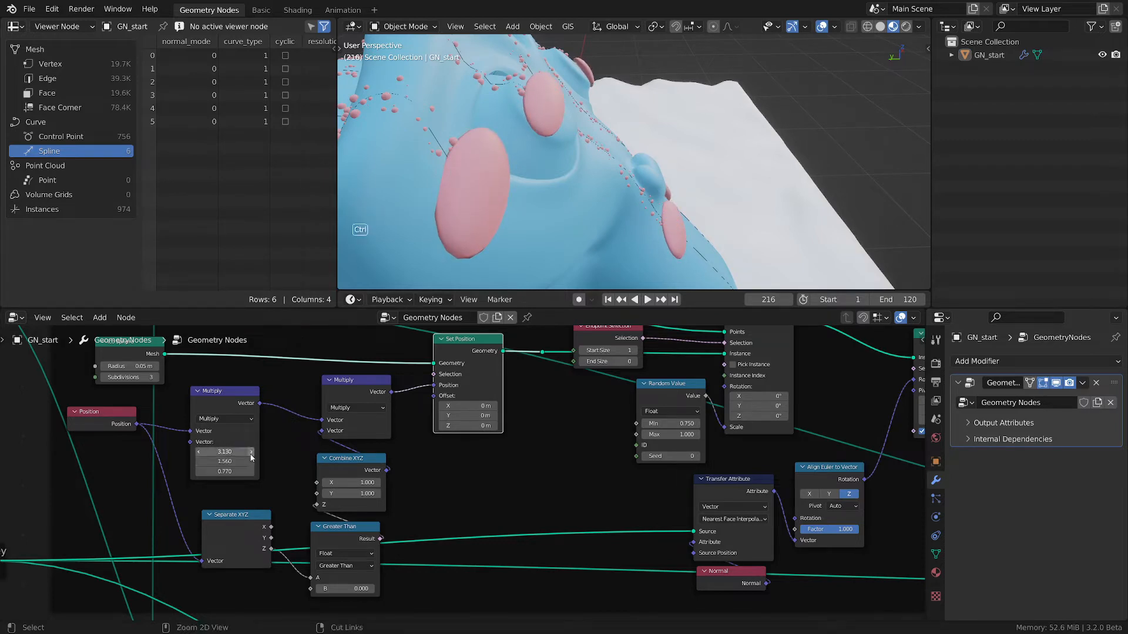
Draw a curved annotation stroke on the face beside the large drop.
{"action": "scroll", "coordinate": [644, 160], "scroll_direction": "down", "scroll_amount": 2}
{"action": "middle_click_drag", "start_coordinate": [644, 160], "coordinate": [622, 194], "text": "shift"}
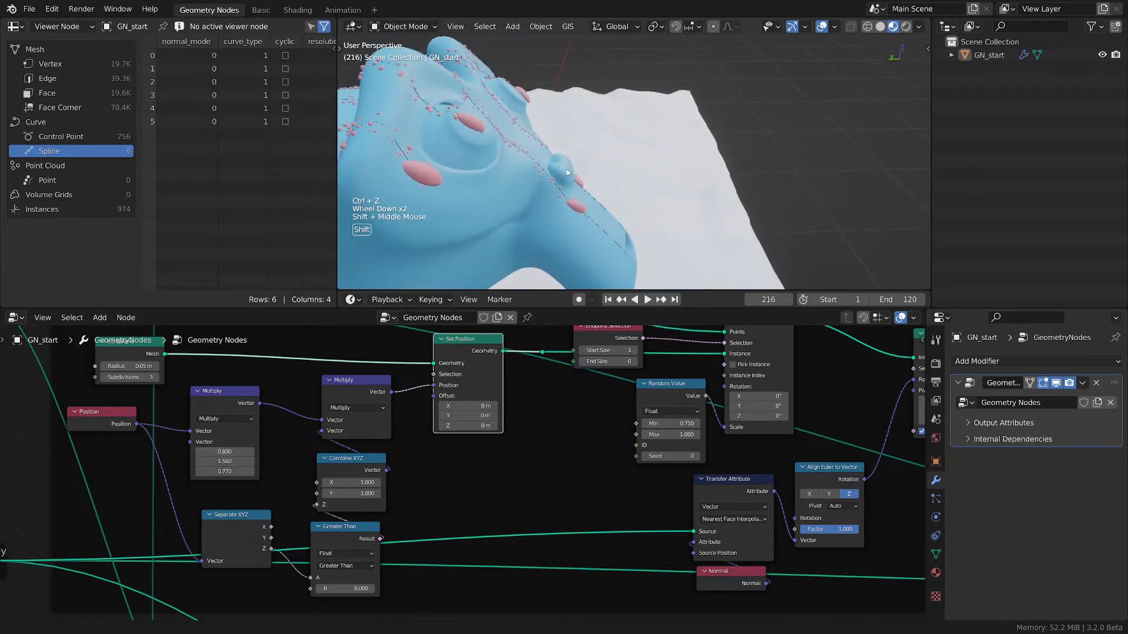
{"action": "middle_click_drag", "start_coordinate": [619, 488], "coordinate": [505, 505]}
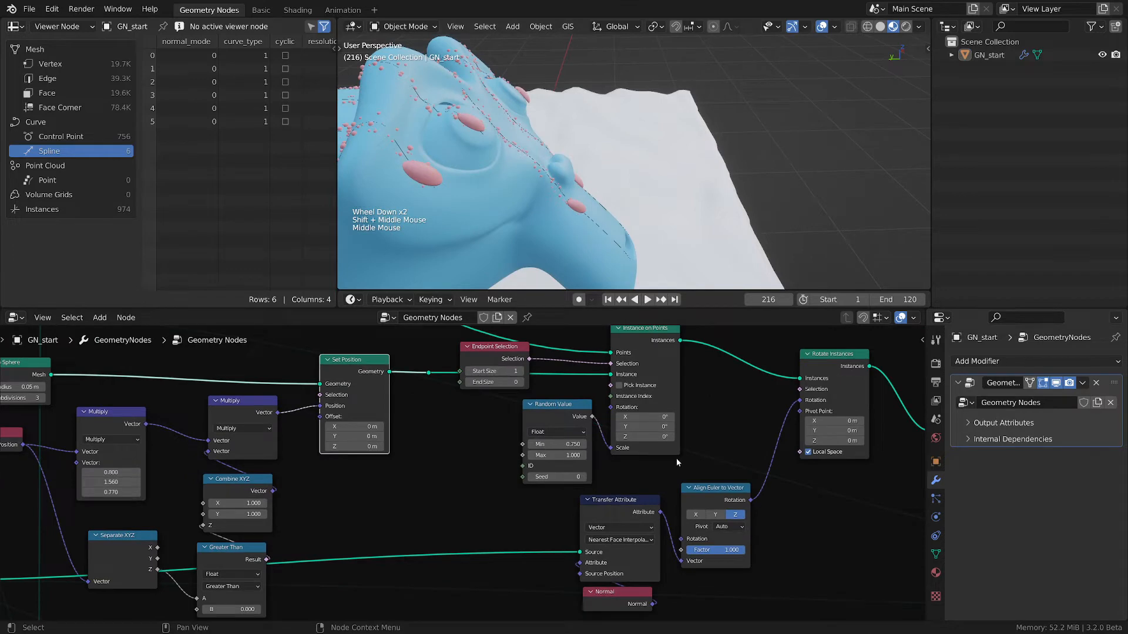
{"action": "middle_click_drag", "start_coordinate": [675, 458], "coordinate": [561, 464]}
{"action": "middle_click_drag", "start_coordinate": [665, 341], "coordinate": [664, 354]}
{"action": "middle_click_drag", "start_coordinate": [496, 157], "coordinate": [509, 156]}
{"action": "key", "text": "d"}
{"action": "key", "text": "d"}
{"action": "mouse_move", "coordinate": [460, 203]}
{"action": "left_mouse_down"}
{"action": "mouse_move", "coordinate": [489, 216]}
{"action": "mouse_move", "coordinate": [498, 202]}
{"action": "left_mouse_up"}
Draw two annotation arrows, one pointing from the head across the white ground and one pointing down beyond the ground's edge.
{"action": "key", "text": "d"}
{"action": "left_click_drag", "start_coordinate": [568, 216], "coordinate": [658, 223]}
{"action": "left_click_drag", "start_coordinate": [664, 215], "coordinate": [645, 235]}
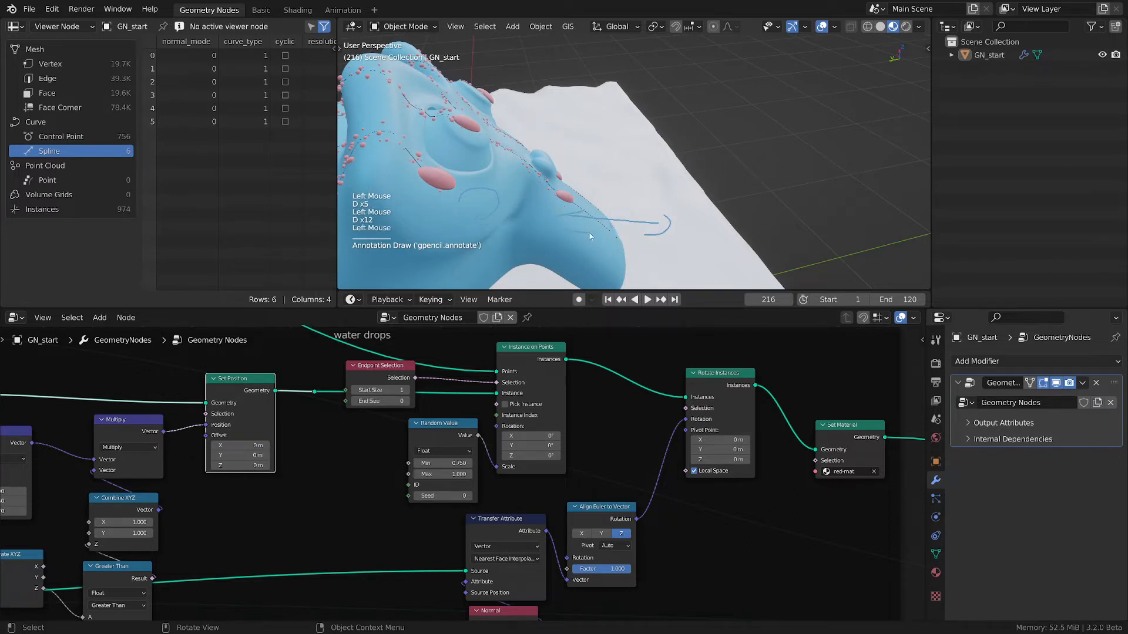
{"action": "key", "text": "d"}
{"action": "mouse_move", "coordinate": [754, 158]}
{"action": "left_mouse_down"}
{"action": "mouse_move", "coordinate": [764, 227]}
{"action": "mouse_move", "coordinate": [774, 183]}
{"action": "left_mouse_up"}
{"action": "key", "text": "d"}
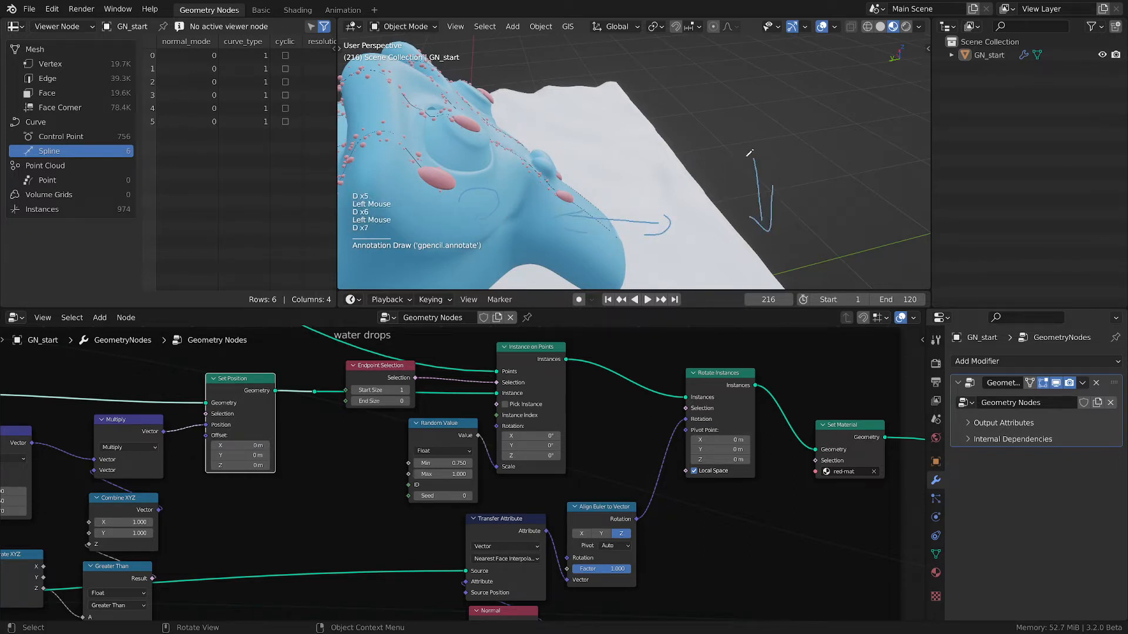
Erase the annotation strokes across the head, the white ground and beyond the ground's edge.
{"action": "left_click", "coordinate": [471, 255]}
{"action": "mouse_move", "coordinate": [470, 254]}
{"action": "right_mouse_down"}
{"action": "mouse_move", "coordinate": [626, 239]}
{"action": "mouse_move", "coordinate": [787, 248]}
{"action": "right_mouse_up"}
{"action": "key", "text": "d"}
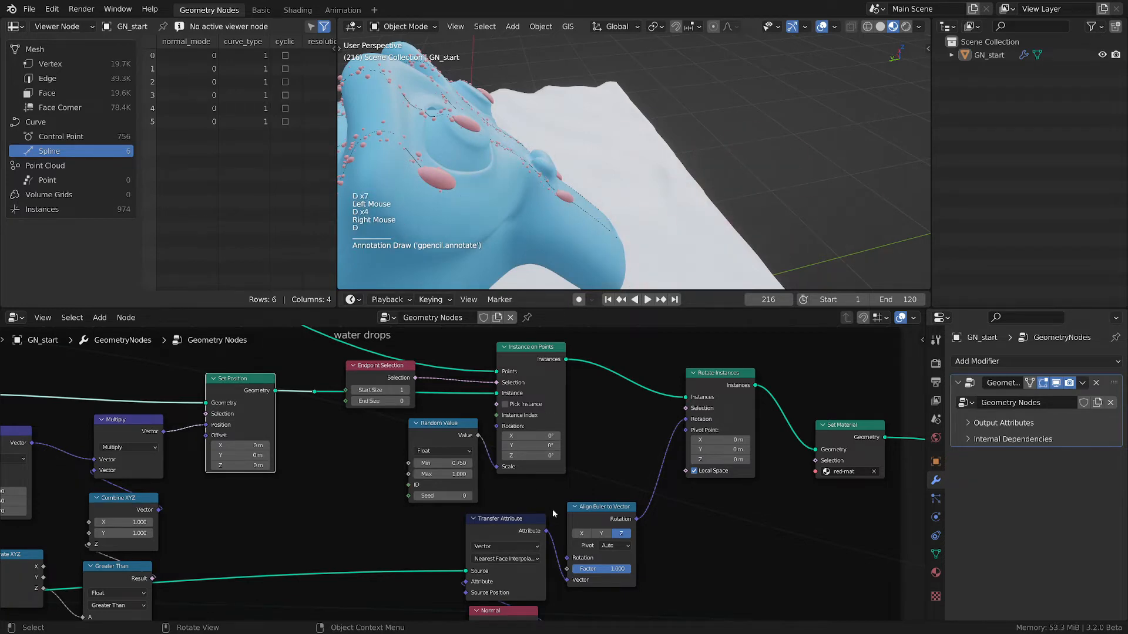
Try seeds up to 3 in the Random Value node for the drops' scale, and return the seed to 0.
{"action": "scroll", "coordinate": [417, 411], "scroll_direction": "up", "scroll_amount": 2}
{"action": "left_click_drag", "start_coordinate": [417, 411], "coordinate": [409, 426]}
{"action": "middle_click_drag", "start_coordinate": [498, 191], "coordinate": [464, 247]}
{"action": "left_click", "coordinate": [424, 499]}
{"action": "left_click", "coordinate": [425, 499]}
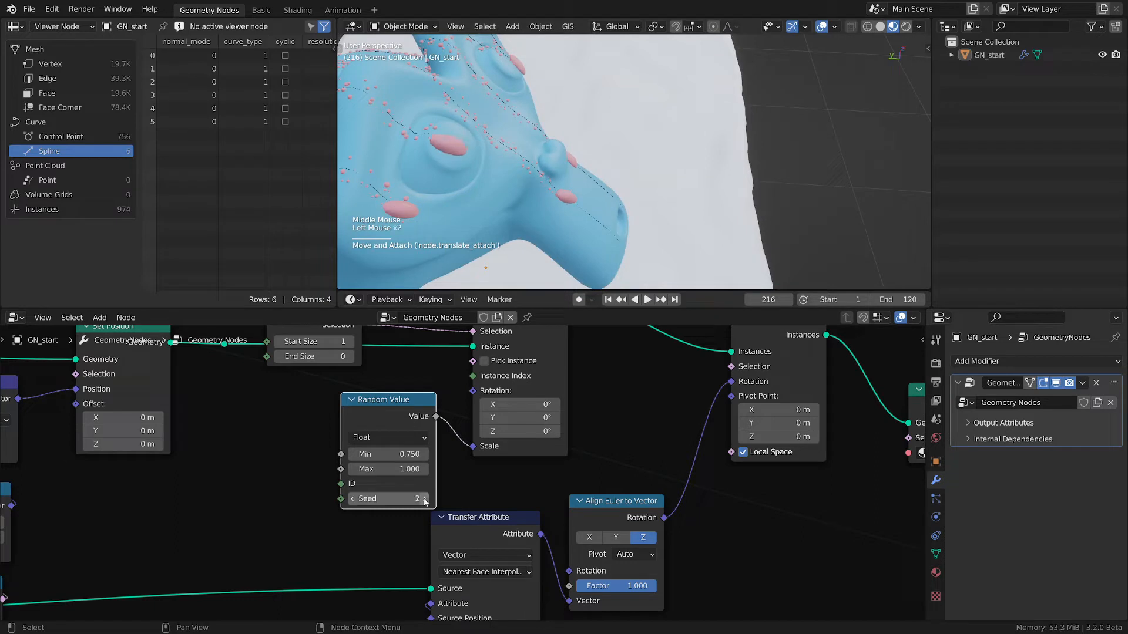
{"action": "left_click", "coordinate": [424, 499]}
{"action": "left_click", "coordinate": [351, 501]}
{"action": "left_click", "coordinate": [351, 501]}
{"action": "left_click", "coordinate": [351, 500]}
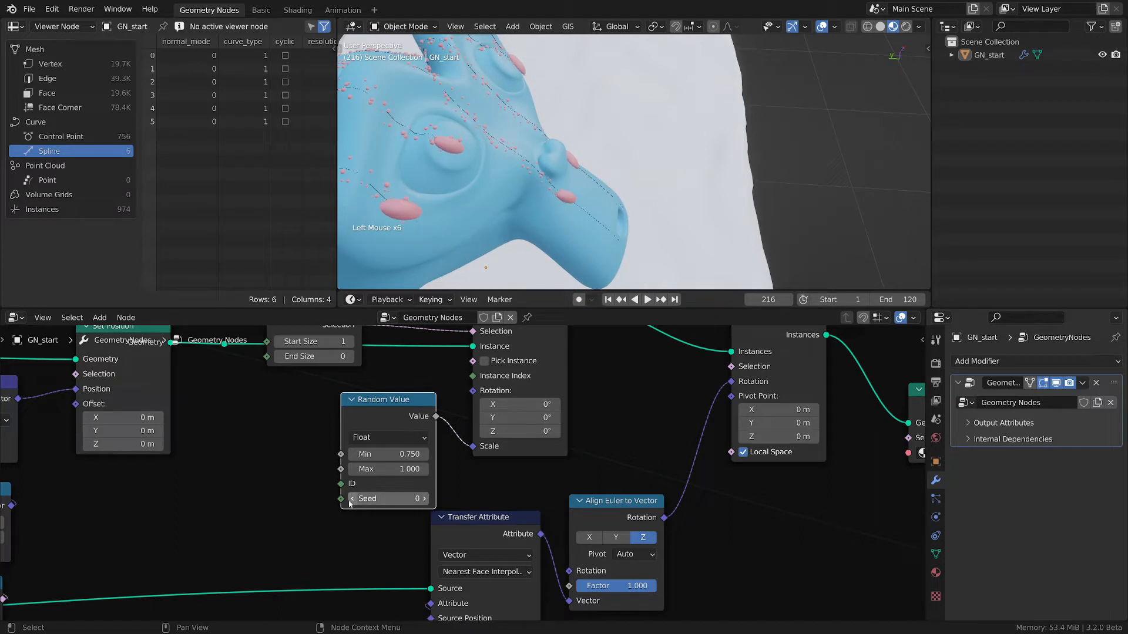
Sketch annotation curves around the large drop below the eye, and erase them.
{"action": "scroll", "coordinate": [571, 165], "scroll_direction": "down", "scroll_amount": 2}
{"action": "middle_click_drag", "start_coordinate": [588, 169], "coordinate": [490, 131]}
{"action": "scroll", "coordinate": [490, 132], "scroll_direction": "up", "scroll_amount": 3}
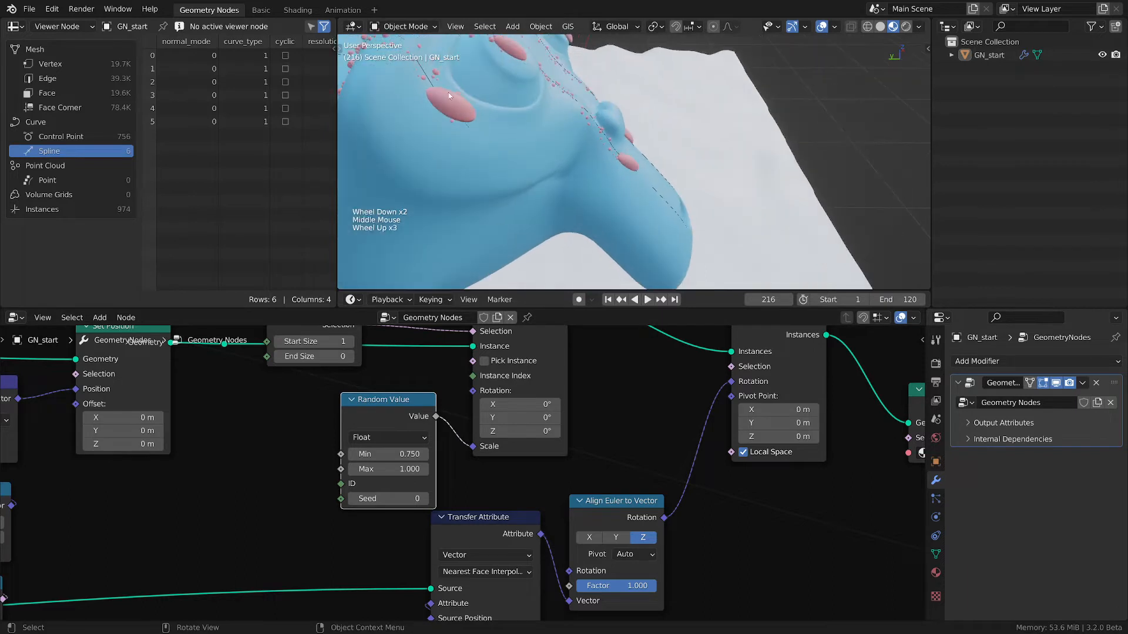
{"action": "key", "text": "d"}
{"action": "left_click_drag", "start_coordinate": [421, 113], "coordinate": [439, 63]}
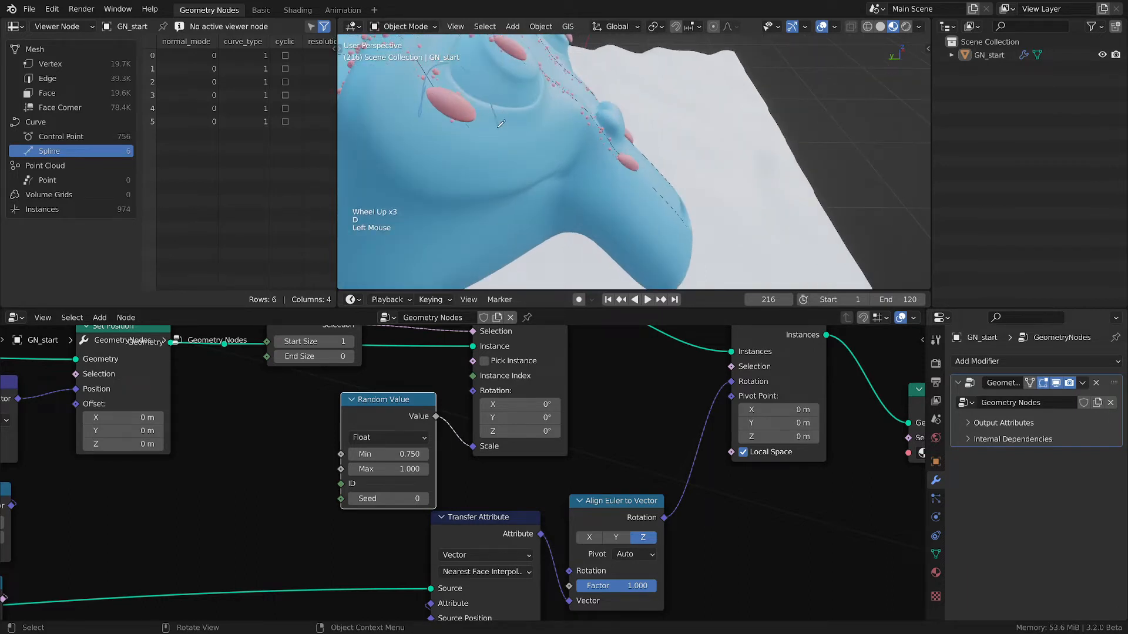
{"action": "mouse_move", "coordinate": [440, 129]}
{"action": "left_mouse_down"}
{"action": "mouse_move", "coordinate": [446, 99]}
{"action": "mouse_move", "coordinate": [470, 103]}
{"action": "mouse_move", "coordinate": [428, 124]}
{"action": "left_mouse_up"}
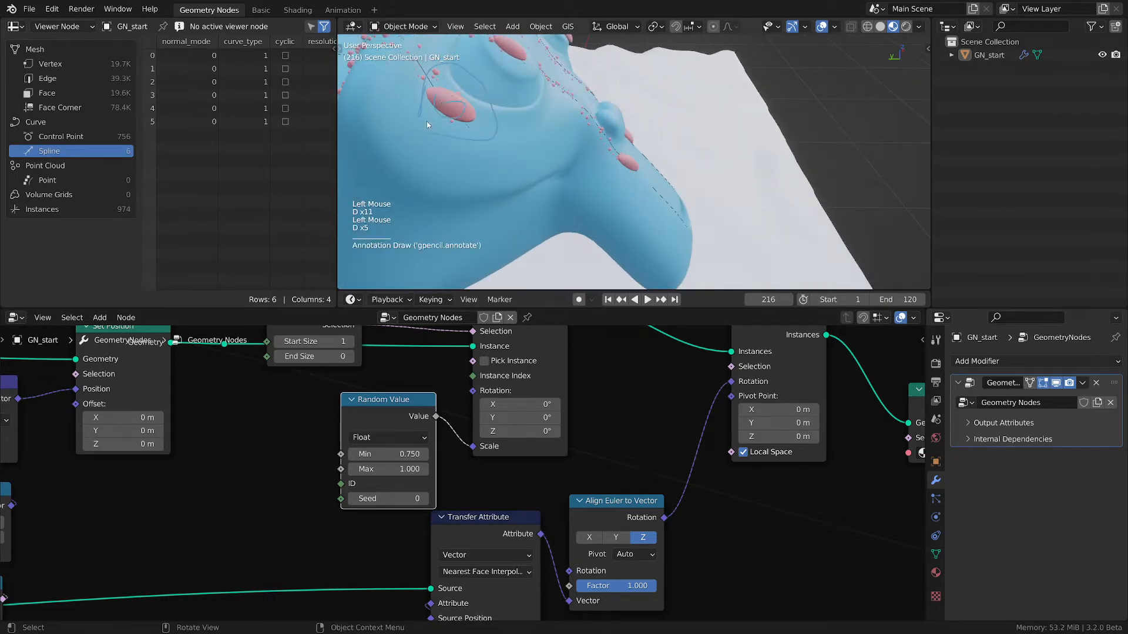
{"action": "right_click_drag", "start_coordinate": [412, 114], "coordinate": [415, 121]}
{"action": "scroll", "coordinate": [538, 147], "scroll_direction": "down", "scroll_amount": 2}
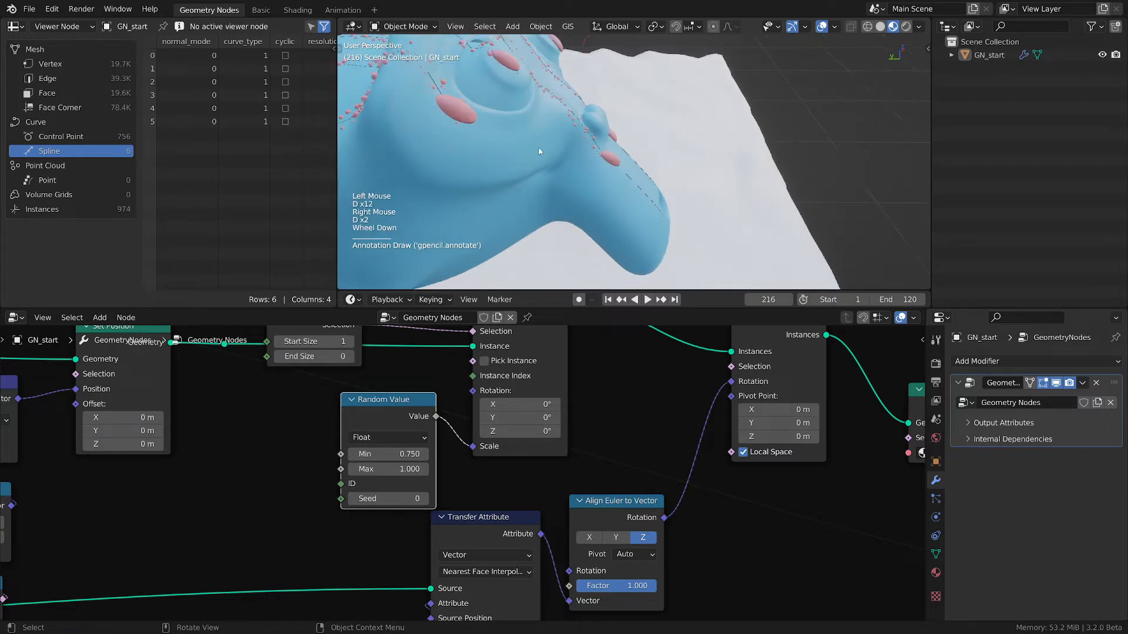
Move the Set Material node away from Rotate Instances to make room between them.
{"action": "middle_click_drag", "start_coordinate": [708, 400], "coordinate": [513, 466]}
{"action": "middle_click_drag", "start_coordinate": [633, 404], "coordinate": [479, 407]}
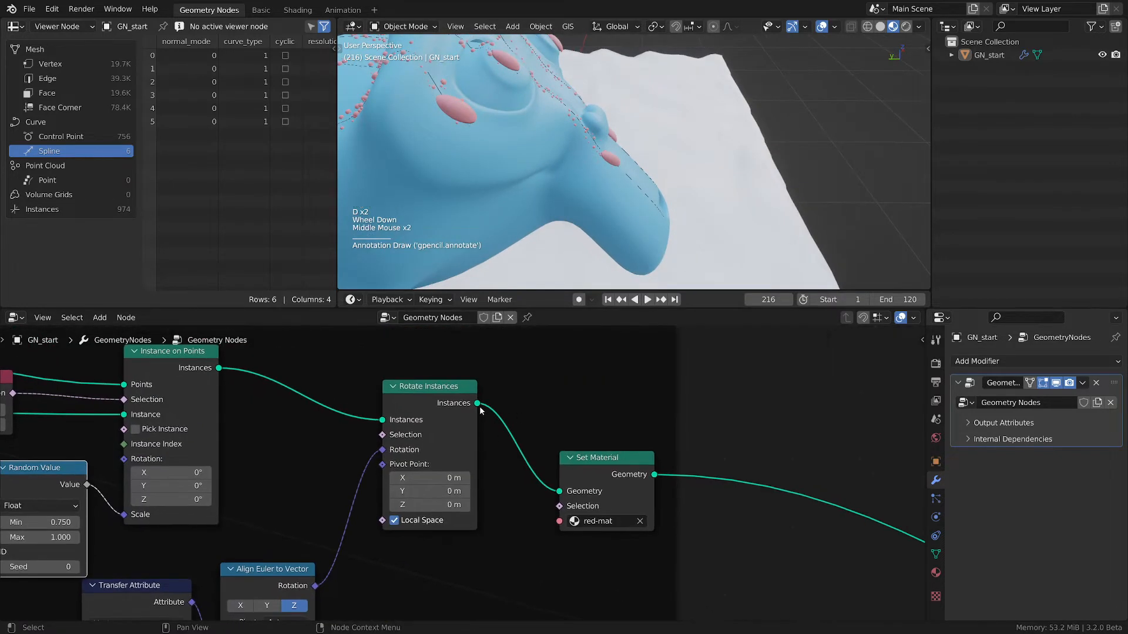
{"action": "mouse_move", "coordinate": [479, 405]}
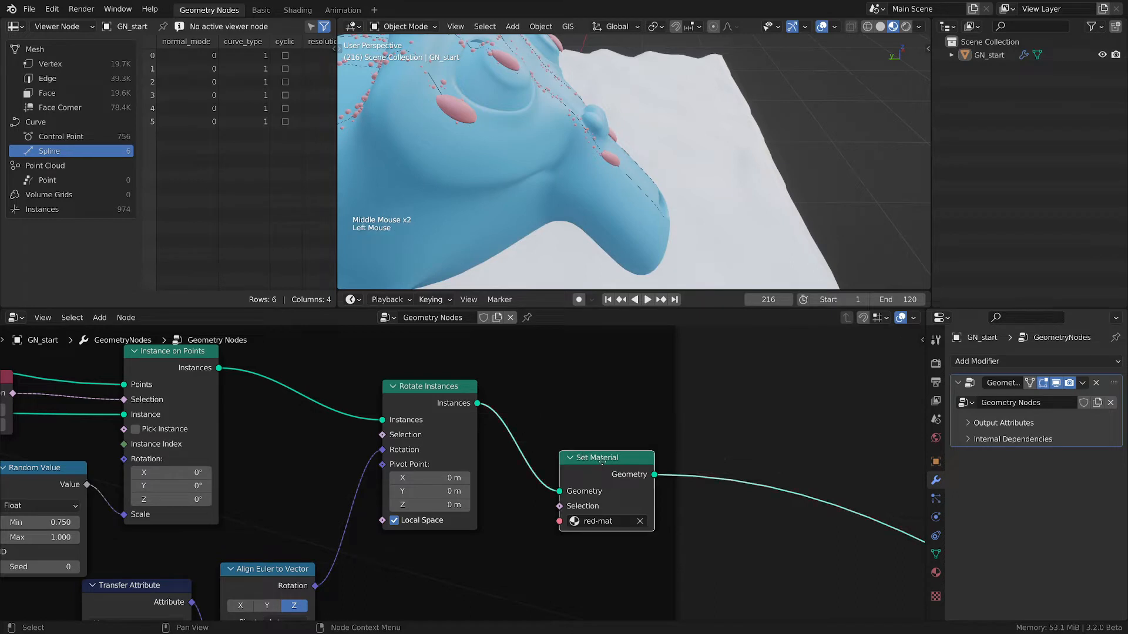
{"action": "left_click_drag", "start_coordinate": [580, 454], "coordinate": [838, 438]}
{"action": "key", "text": "d"}
{"action": "key", "text": "d"}
{"action": "key", "text": "d"}
{"action": "key", "text": "d"}
{"action": "key", "text": "d"}
{"action": "key", "text": "d"}
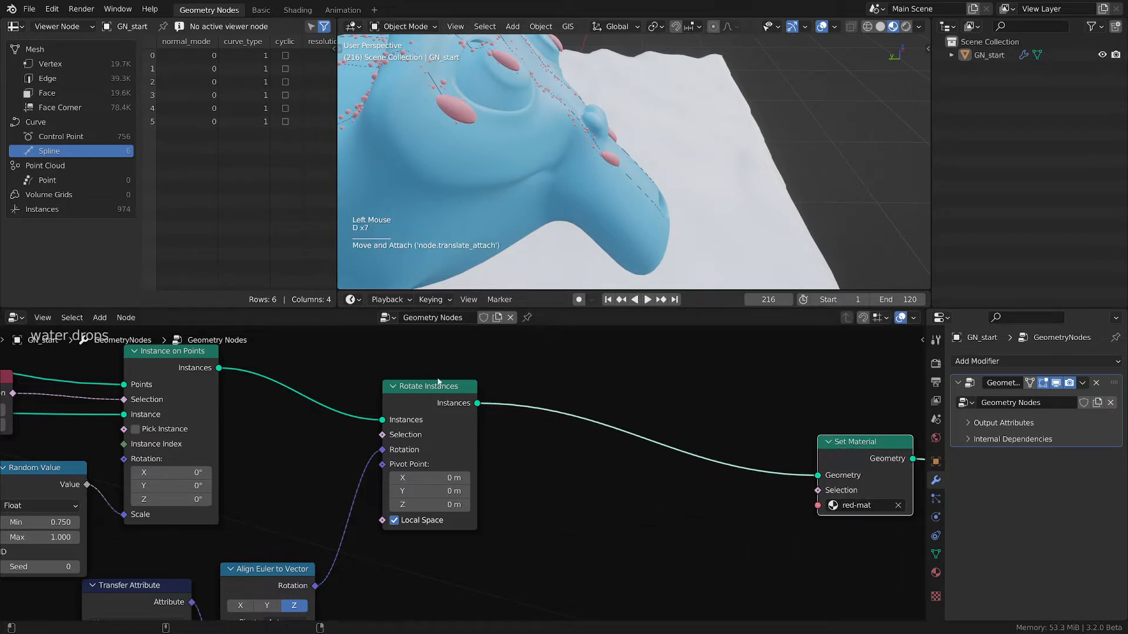
{"action": "key", "text": "d"}
Insert a Realize Instances node between Rotate Instances and Set Material, and inspect its geometry output.
{"action": "key", "text": "shift+a"}
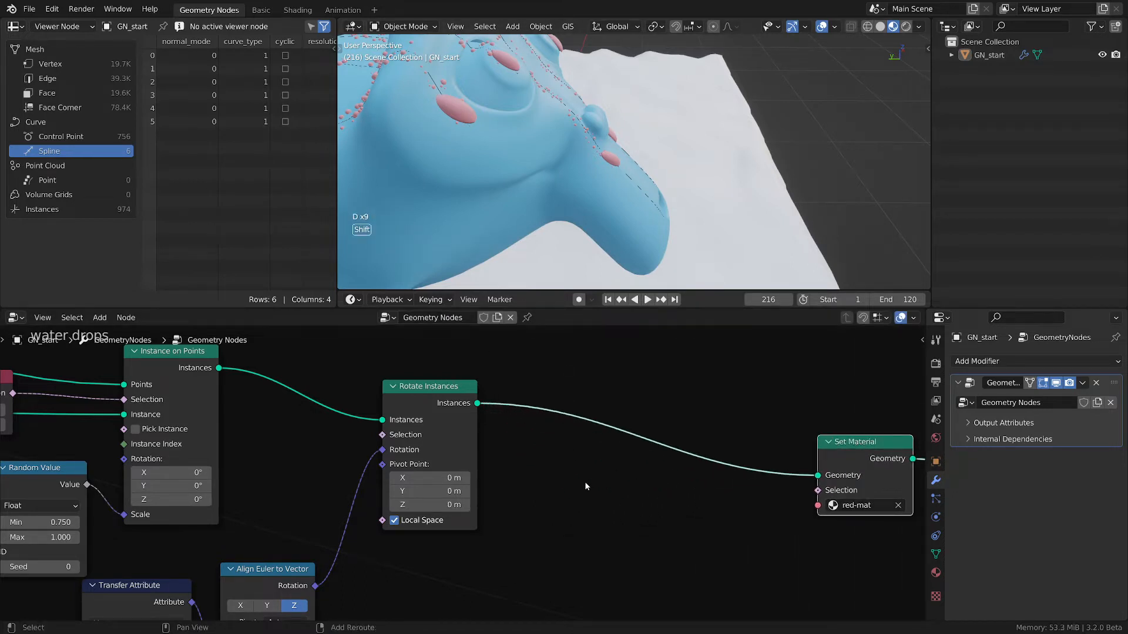
{"action": "mouse_move", "coordinate": [590, 481]}
{"action": "mouse_move", "coordinate": [536, 463]}
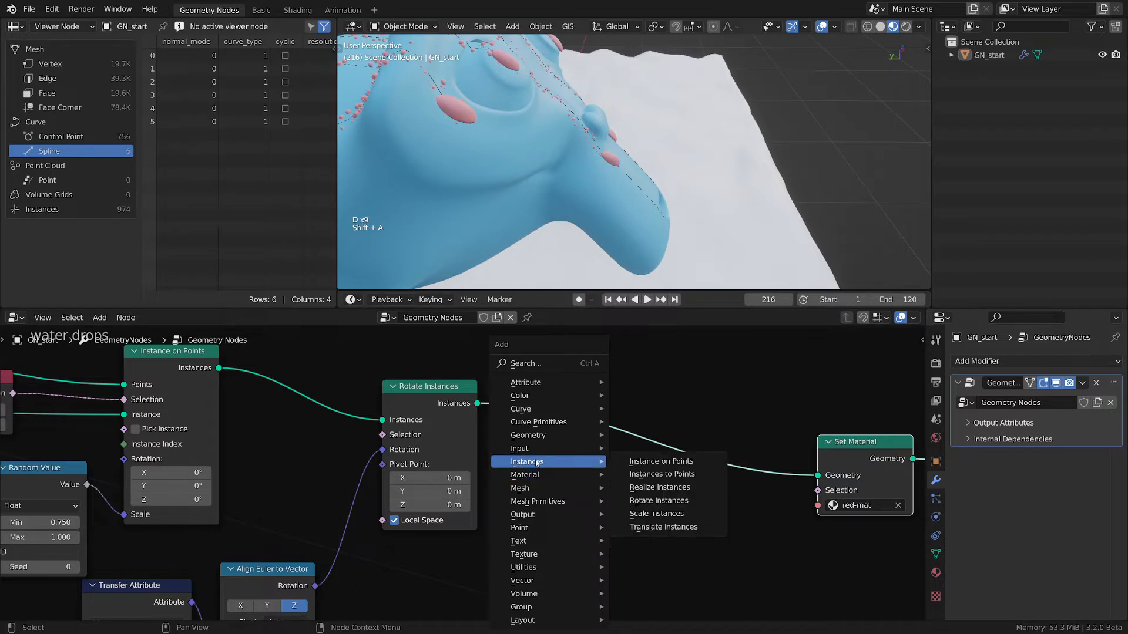
{"action": "left_click", "coordinate": [709, 491]}
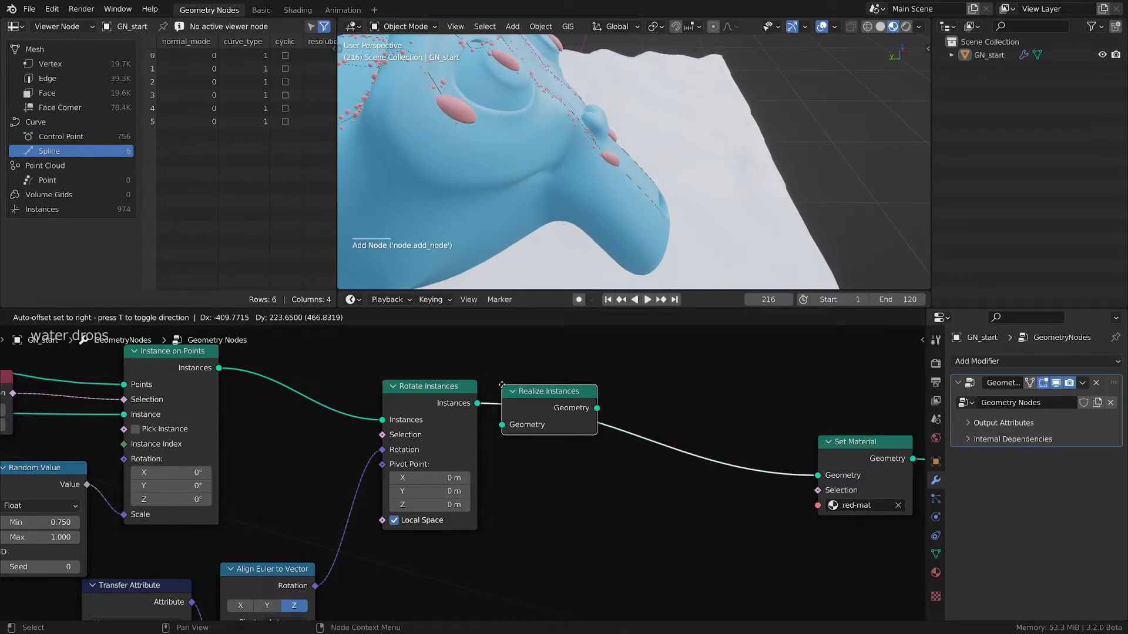
{"action": "left_click", "coordinate": [674, 424]}
{"action": "middle_click_drag", "start_coordinate": [675, 424], "coordinate": [439, 413]}
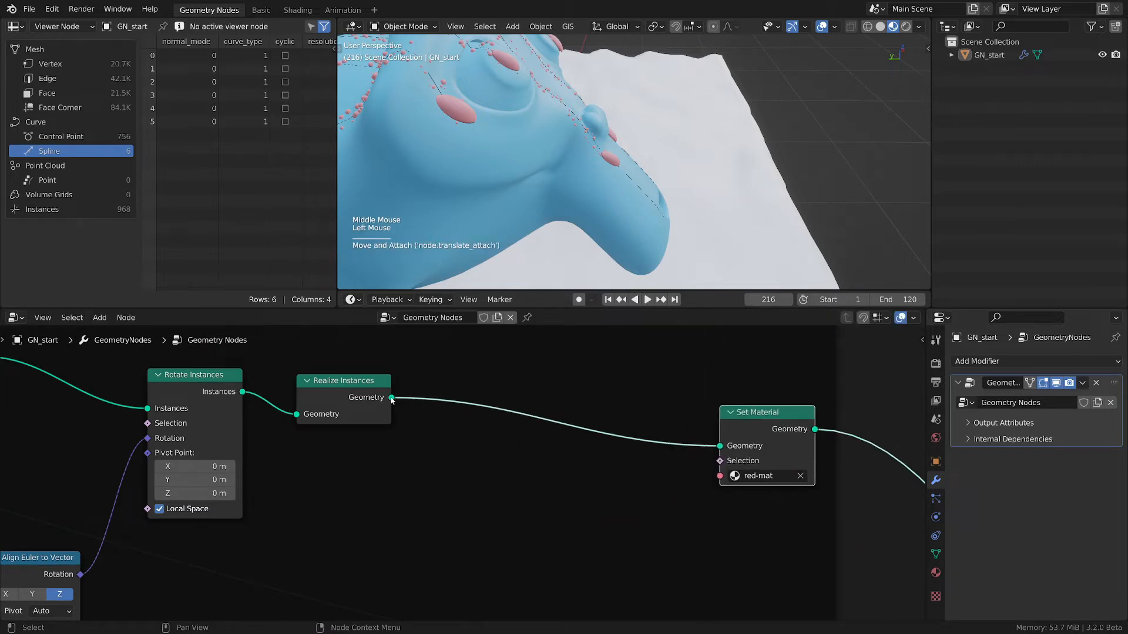
{"action": "mouse_move", "coordinate": [392, 400]}
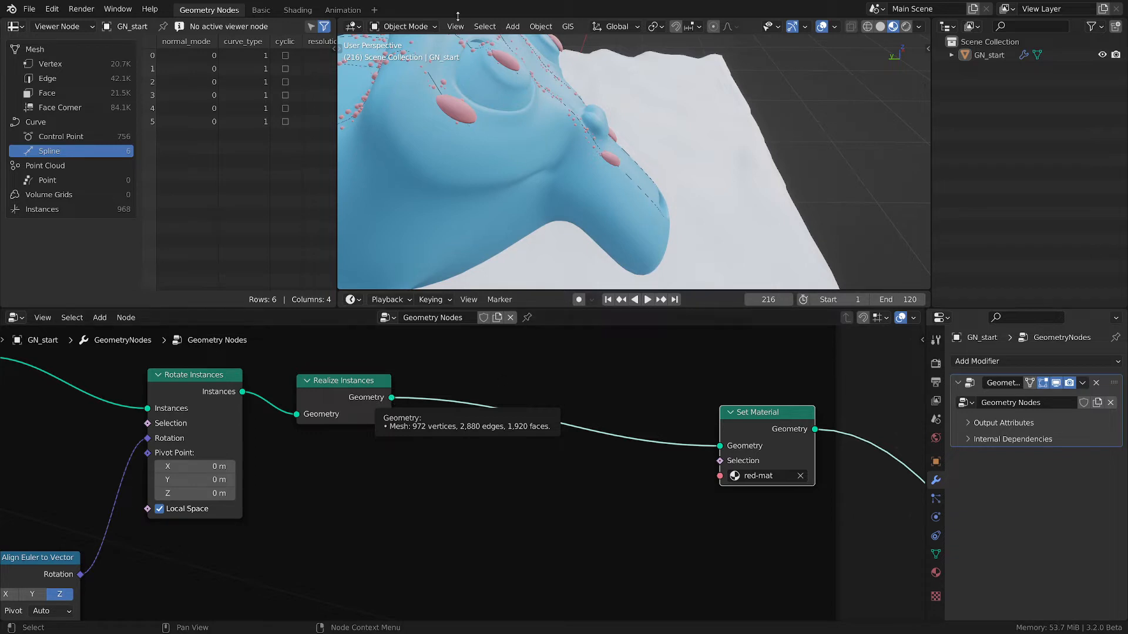
Lower the Realize Instances node slightly and shift Set Material farther from it.
{"action": "scroll", "coordinate": [491, 82], "scroll_direction": "down", "scroll_amount": 2}
{"action": "left_click_drag", "start_coordinate": [352, 386], "coordinate": [364, 410]}
{"action": "left_click_drag", "start_coordinate": [784, 419], "coordinate": [878, 407]}
Mark the large drop below the eye with annotation dots, and erase them.
{"action": "key", "text": "d"}
{"action": "left_click", "coordinate": [467, 103]}
{"action": "key", "text": "d"}
{"action": "key", "text": "d"}
{"action": "left_click", "coordinate": [467, 104]}
{"action": "key", "text": "d"}
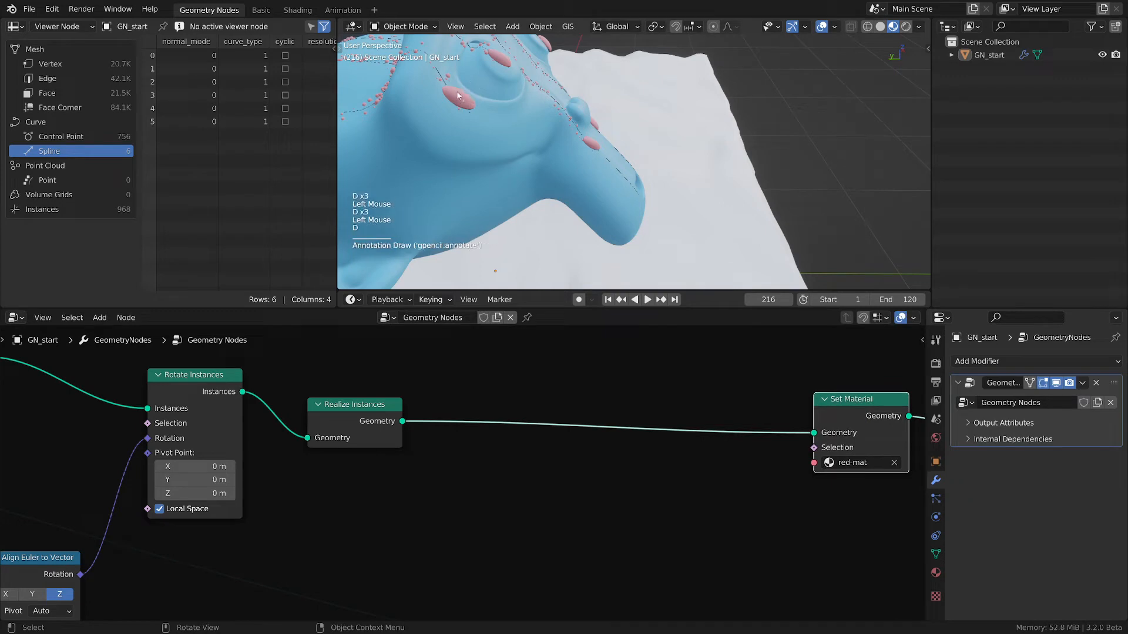
{"action": "right_click_drag", "start_coordinate": [451, 87], "coordinate": [485, 105]}
Mark points on several drops across the face with annotation dots, and erase them.
{"action": "scroll", "coordinate": [448, 71], "scroll_direction": "up", "scroll_amount": 4}
{"action": "key", "text": "d"}
{"action": "left_click", "coordinate": [476, 118]}
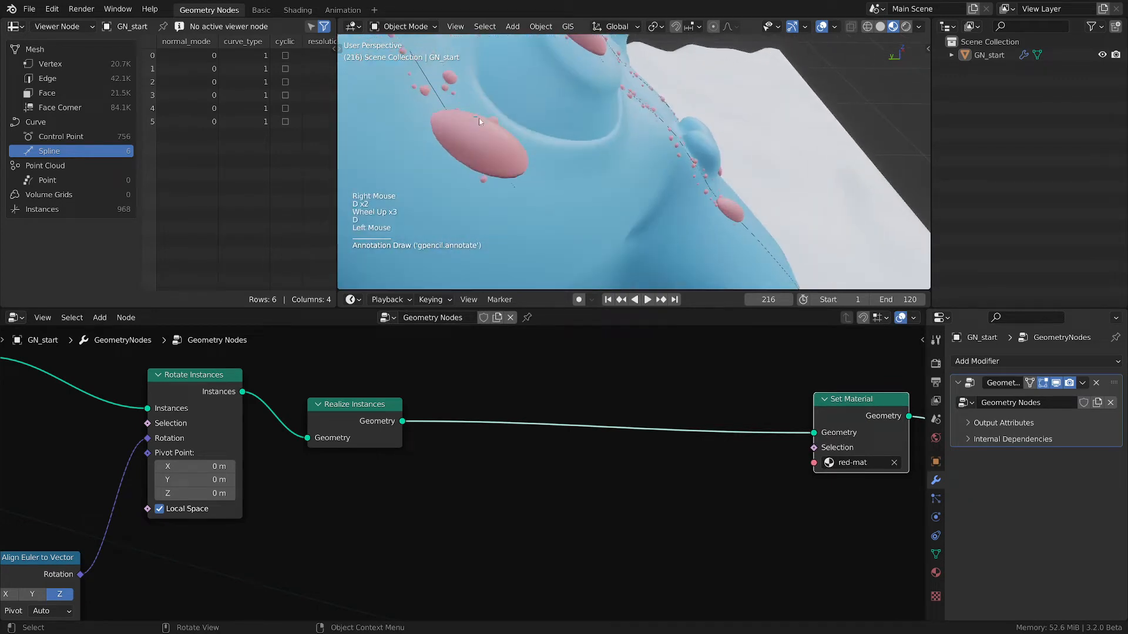
{"action": "key", "text": "d"}
{"action": "left_click", "coordinate": [487, 141]}
{"action": "key", "text": "d"}
{"action": "key", "text": "d"}
{"action": "left_click", "coordinate": [500, 164]}
{"action": "key", "text": "d"}
{"action": "key", "text": "d"}
{"action": "key", "text": "d"}
{"action": "key", "text": "d"}
{"action": "left_click", "coordinate": [736, 217]}
{"action": "key", "text": "d"}
{"action": "key", "text": "d"}
{"action": "key", "text": "d"}
{"action": "left_click", "coordinate": [592, 48]}
{"action": "key", "text": "d"}
{"action": "middle_click_drag", "start_coordinate": [623, 117], "coordinate": [614, 165], "text": "shift"}
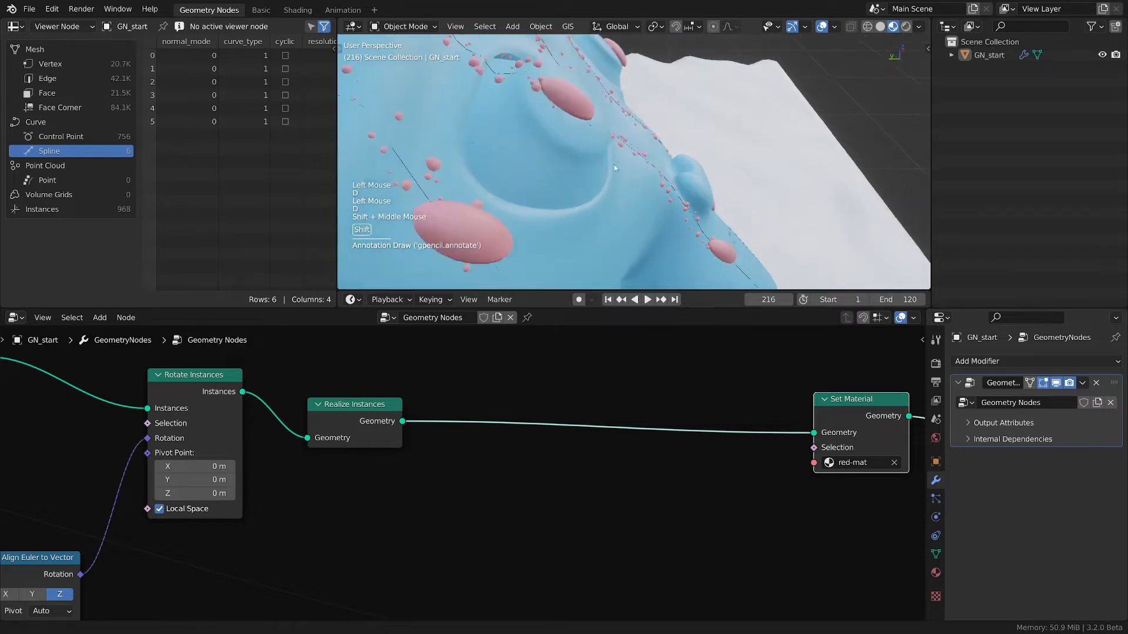
{"action": "key", "text": "d"}
{"action": "right_click_drag", "start_coordinate": [539, 148], "coordinate": [483, 199]}
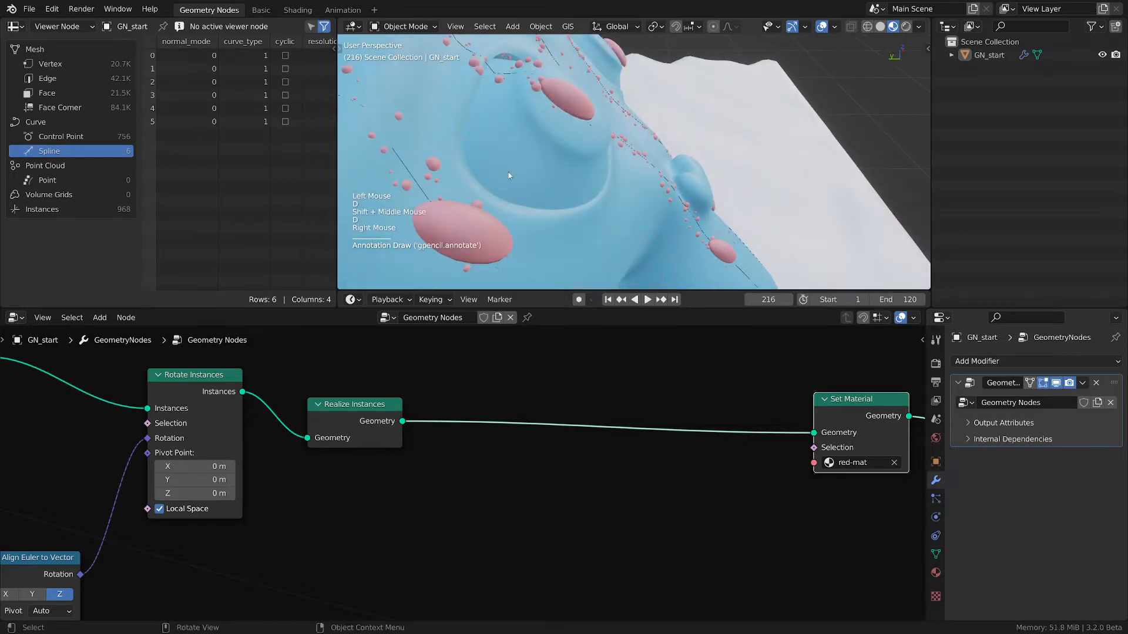
{"action": "key", "text": "d"}
{"action": "scroll", "coordinate": [509, 175], "scroll_direction": "down", "scroll_amount": 2}
{"action": "middle_click_drag", "start_coordinate": [508, 175], "coordinate": [482, 158], "text": "shift"}
Move Realize Instances closer to Rotate Instances and widen the gap before Set Material.
{"action": "left_click_drag", "start_coordinate": [367, 411], "coordinate": [341, 423]}
{"action": "middle_click_drag", "start_coordinate": [676, 441], "coordinate": [635, 438]}
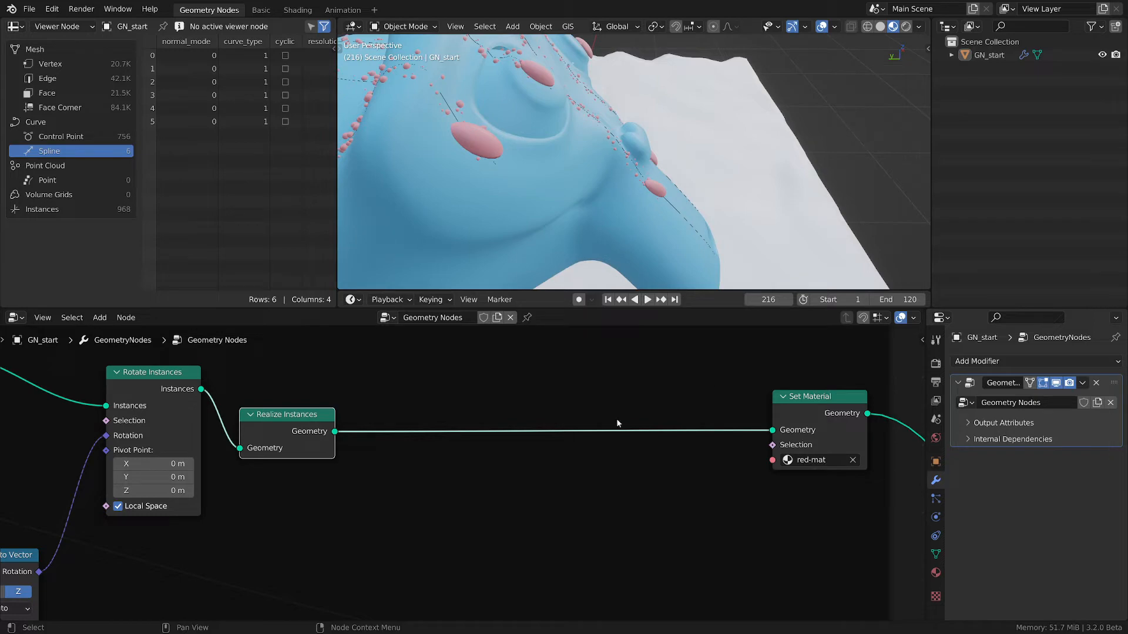
{"action": "scroll", "coordinate": [616, 423], "scroll_direction": "up", "scroll_amount": 2}
{"action": "scroll", "coordinate": [617, 450], "scroll_direction": "down", "scroll_amount": 2}
{"action": "middle_click_drag", "start_coordinate": [617, 455], "coordinate": [558, 452]}
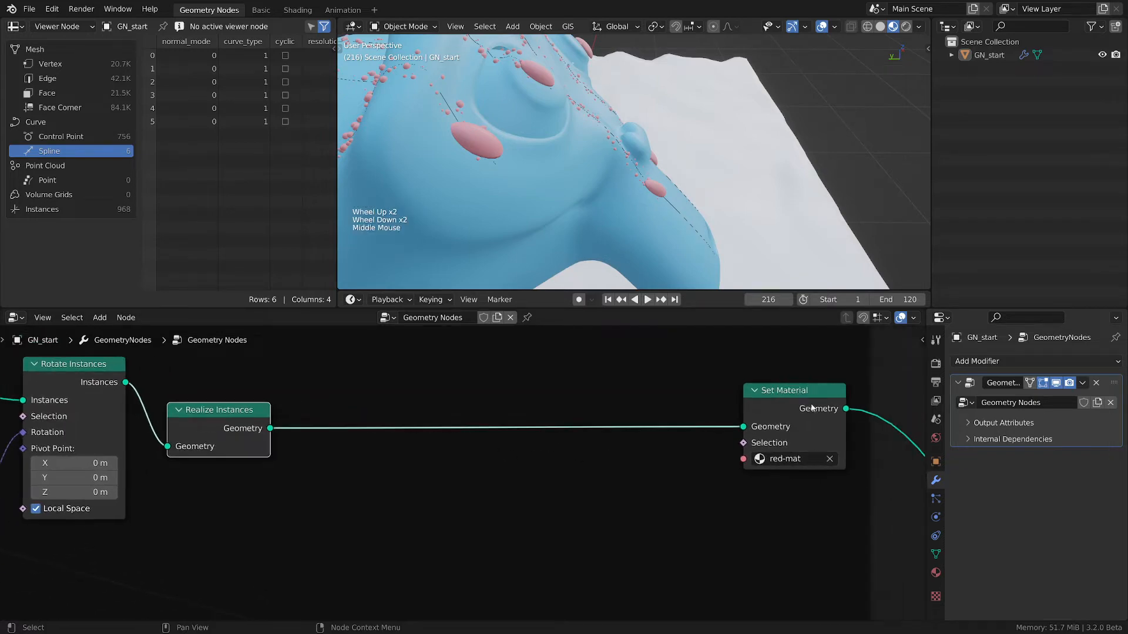
{"action": "left_click_drag", "start_coordinate": [812, 407], "coordinate": [896, 405]}
Move the output frame farther away from the water drops nodes.
{"action": "scroll", "coordinate": [682, 424], "scroll_direction": "down", "scroll_amount": 4}
{"action": "middle_click_drag", "start_coordinate": [683, 425], "coordinate": [576, 443]}
{"action": "scroll", "coordinate": [577, 441], "scroll_direction": "up", "scroll_amount": 2}
{"action": "scroll", "coordinate": [664, 448], "scroll_direction": "down", "scroll_amount": 2}
{"action": "middle_click_drag", "start_coordinate": [667, 450], "coordinate": [310, 450]}
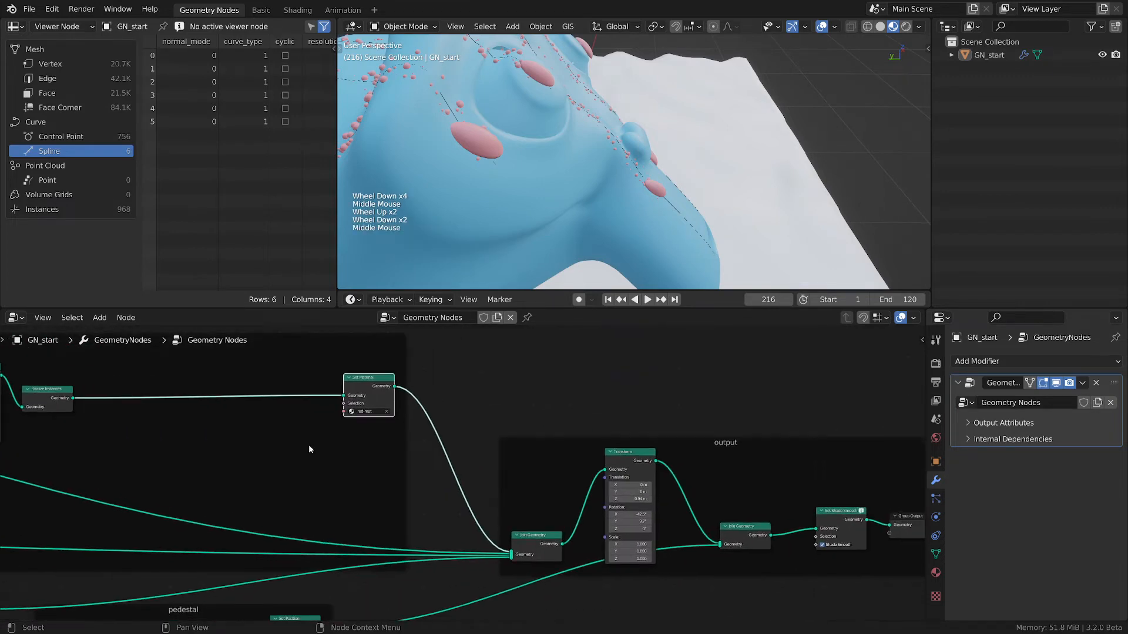
{"action": "middle_click_drag", "start_coordinate": [747, 489], "coordinate": [513, 485]}
{"action": "left_click_drag", "start_coordinate": [508, 436], "coordinate": [899, 454]}
{"action": "middle_click_drag", "start_coordinate": [413, 427], "coordinate": [844, 456]}
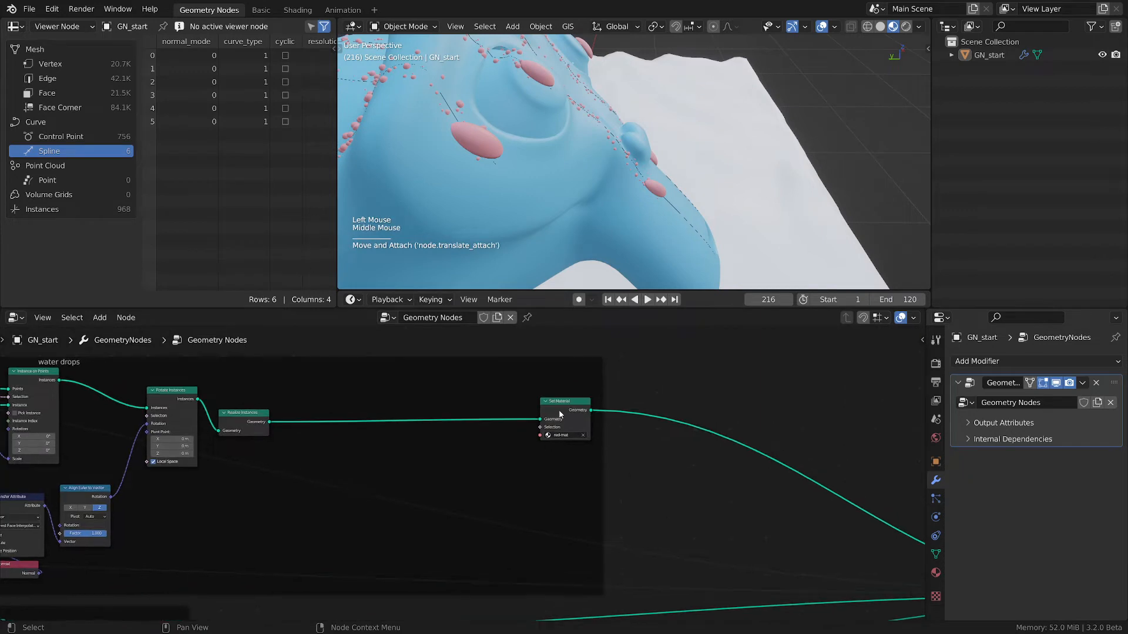
Shift Set Material farther along and insert a Set Position node just before it, after Realize Instances.
{"action": "left_click_drag", "start_coordinate": [564, 410], "coordinate": [638, 415]}
{"action": "scroll", "coordinate": [453, 447], "scroll_direction": "up", "scroll_amount": 3}
{"action": "key", "text": "shift+a"}
{"action": "mouse_move", "coordinate": [423, 415]}
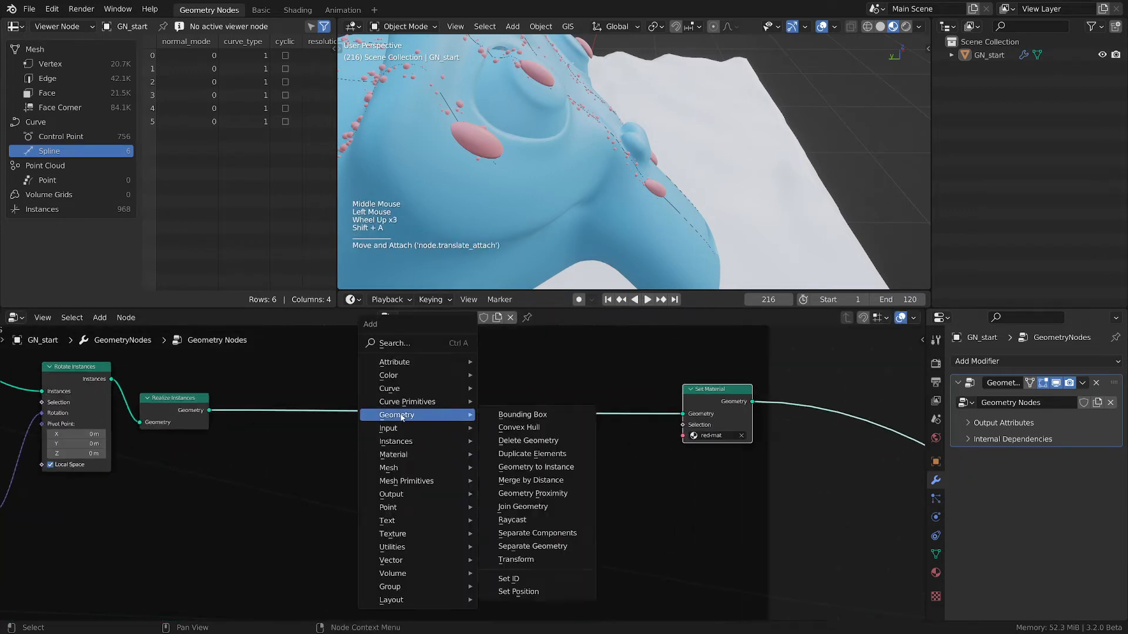
{"action": "left_click", "coordinate": [557, 598]}
{"action": "left_click", "coordinate": [567, 391]}
{"action": "scroll", "coordinate": [512, 426], "scroll_direction": "up", "scroll_amount": 2}
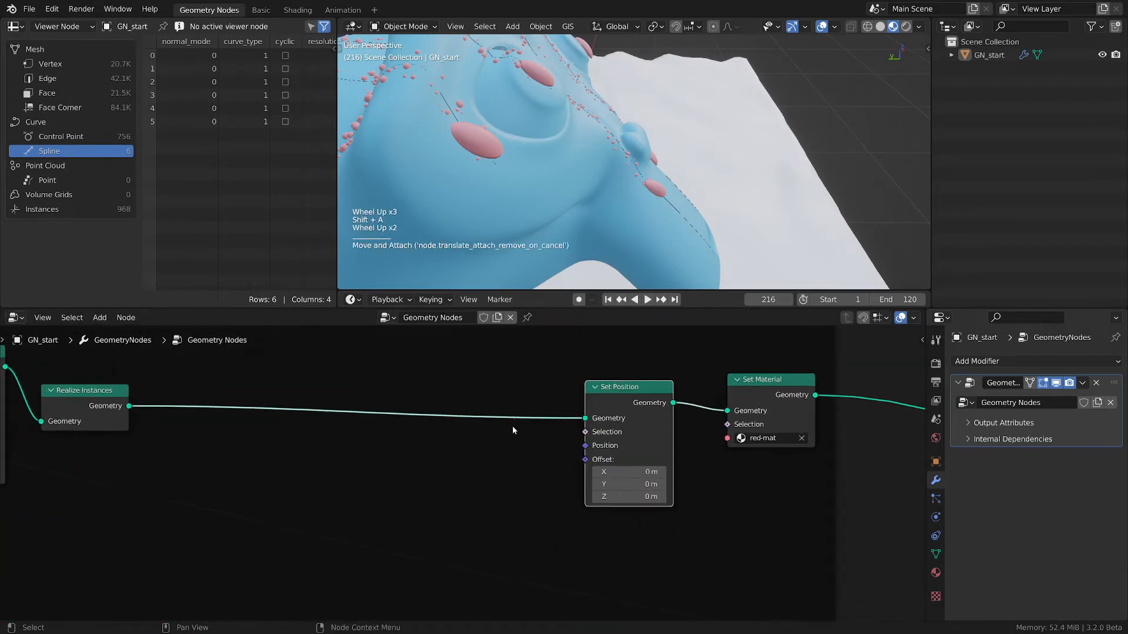
Add a Noise Texture node below Realize Instances.
{"action": "scroll", "coordinate": [451, 132], "scroll_direction": "up", "scroll_amount": 3}
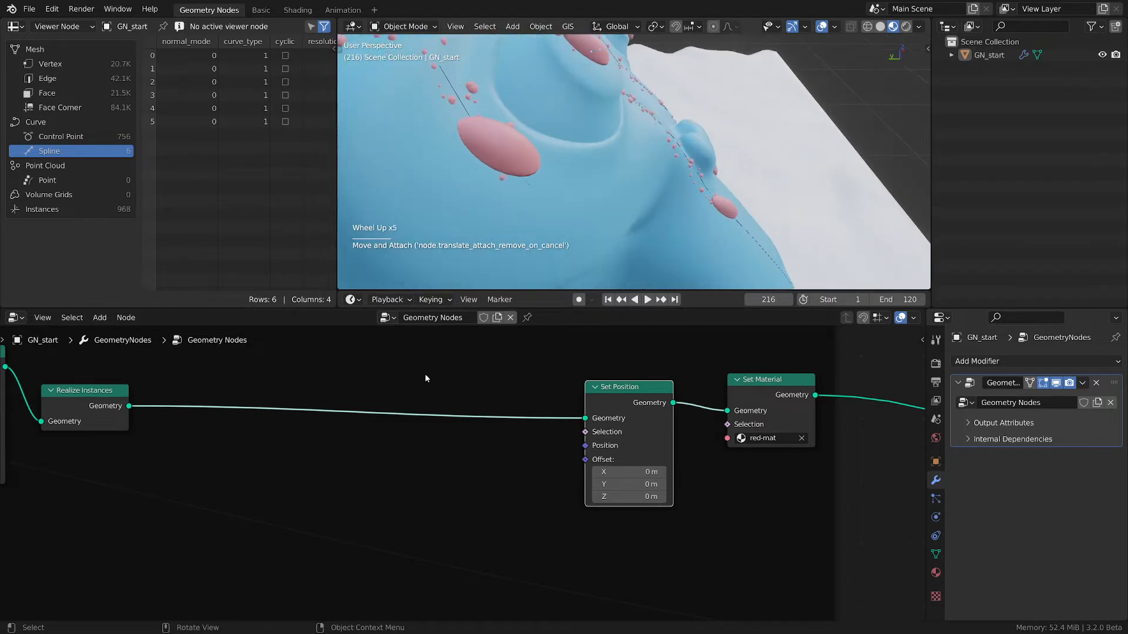
{"action": "middle_click_drag", "start_coordinate": [426, 378], "coordinate": [565, 391]}
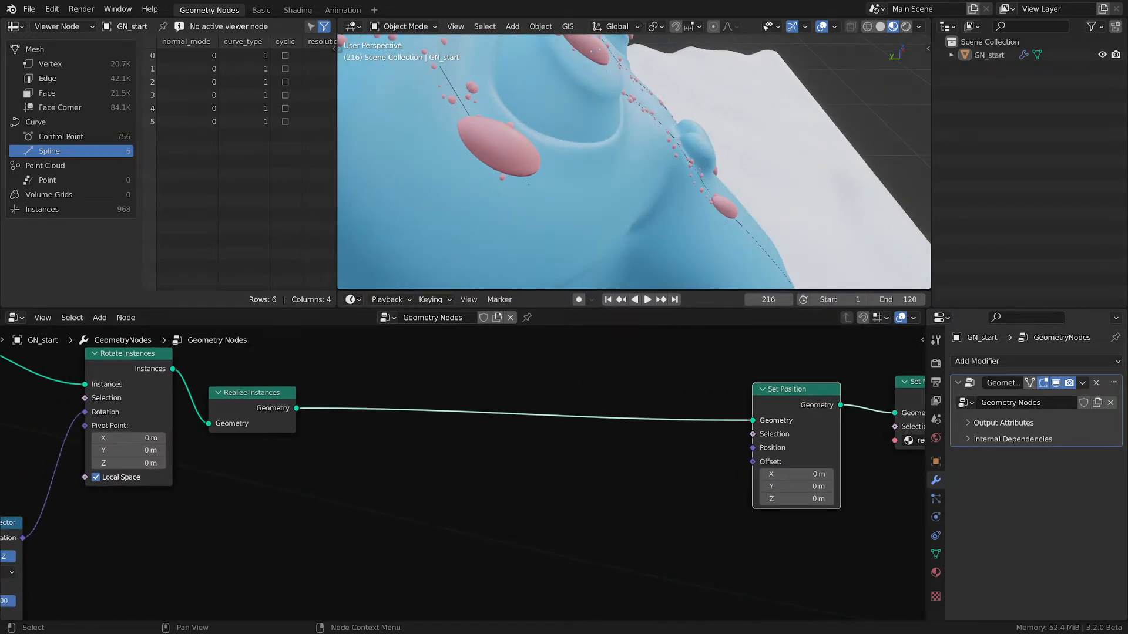
{"action": "left_click", "coordinate": [335, 516]}
{"action": "key", "text": "shift+a"}
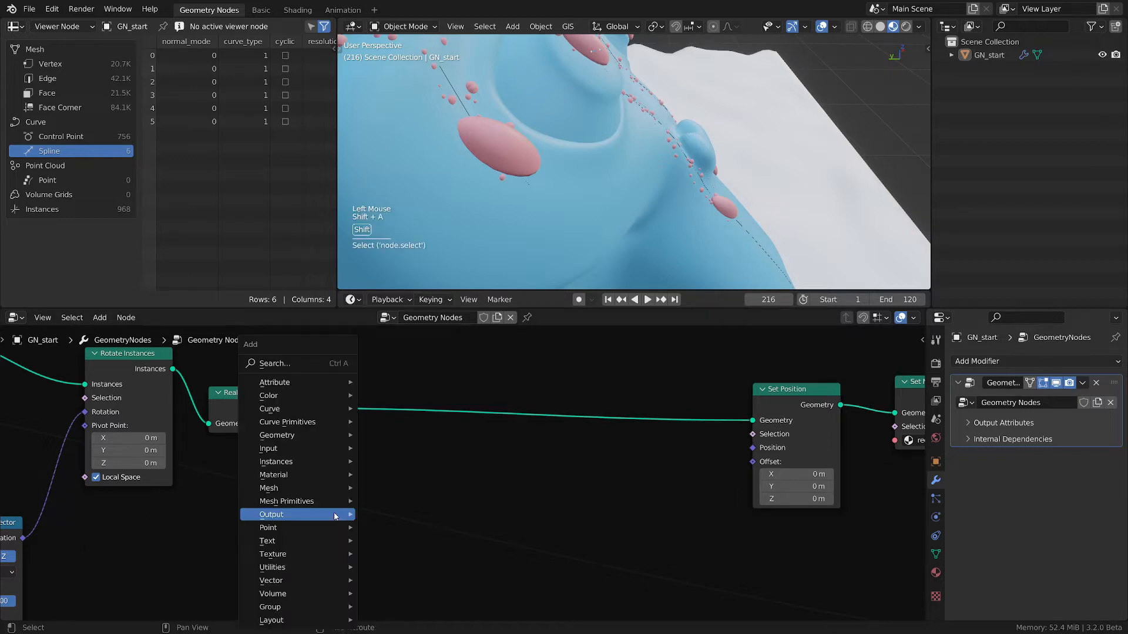
{"action": "mouse_move", "coordinate": [286, 555]}
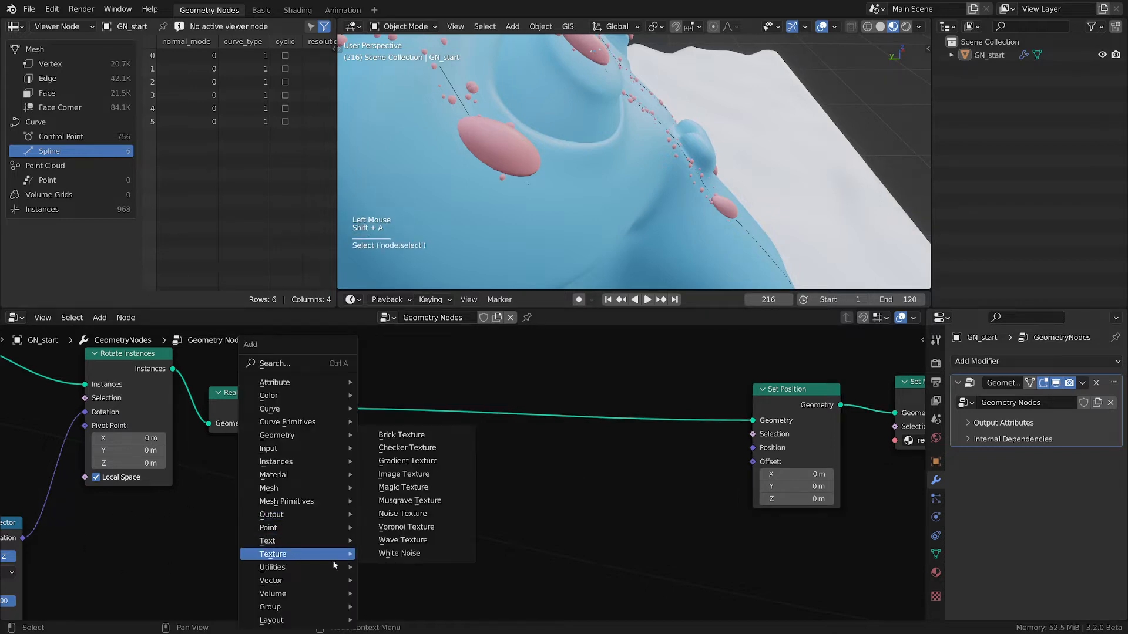
{"action": "left_click", "coordinate": [412, 513]}
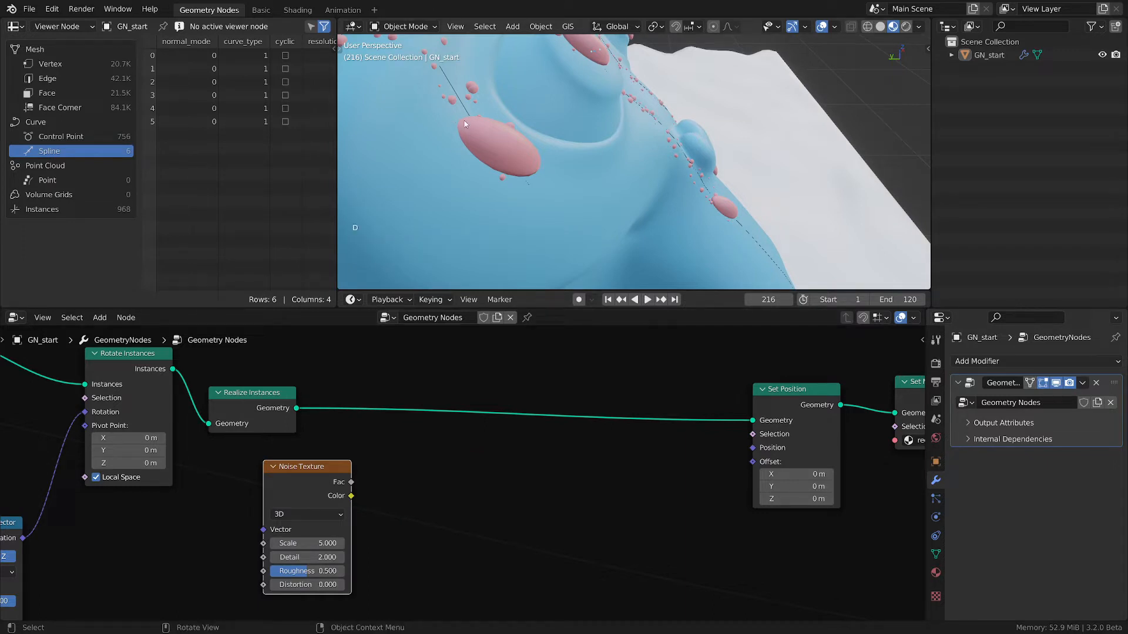
Sketch annotation strokes around the large drop and a wavy line beneath it, and erase them.
{"action": "key", "text": "d"}
{"action": "left_click_drag", "start_coordinate": [464, 121], "coordinate": [461, 116]}
{"action": "left_click_drag", "start_coordinate": [533, 144], "coordinate": [535, 151]}
{"action": "left_click_drag", "start_coordinate": [535, 153], "coordinate": [537, 158]}
{"action": "left_click_drag", "start_coordinate": [461, 133], "coordinate": [467, 144]}
{"action": "mouse_move", "coordinate": [471, 149]}
{"action": "left_mouse_down"}
{"action": "mouse_move", "coordinate": [537, 156]}
{"action": "mouse_move", "coordinate": [497, 131]}
{"action": "left_mouse_up"}
{"action": "key", "text": "d"}
{"action": "key", "text": "d"}
{"action": "right_click_drag", "start_coordinate": [462, 126], "coordinate": [471, 146]}
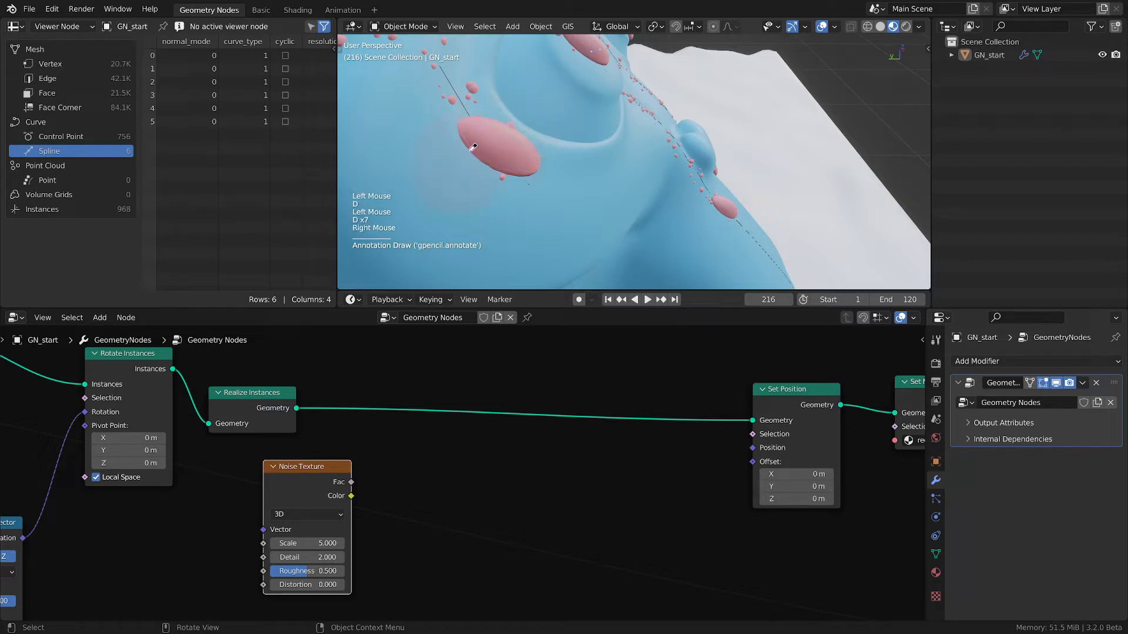
{"action": "key", "text": "d"}
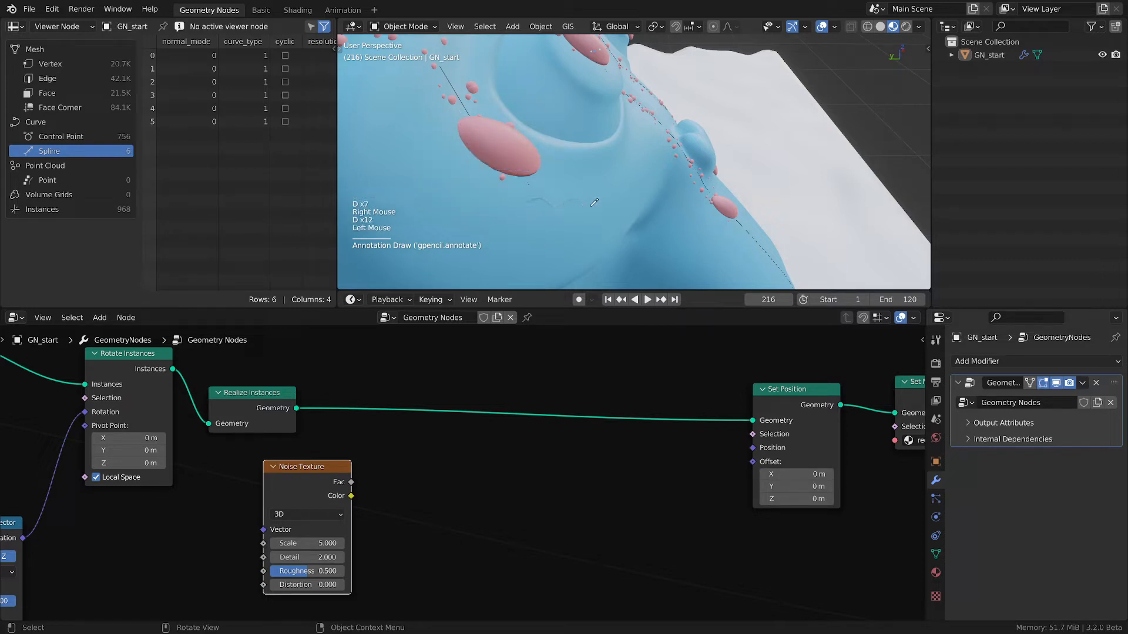
{"action": "key", "text": "d"}
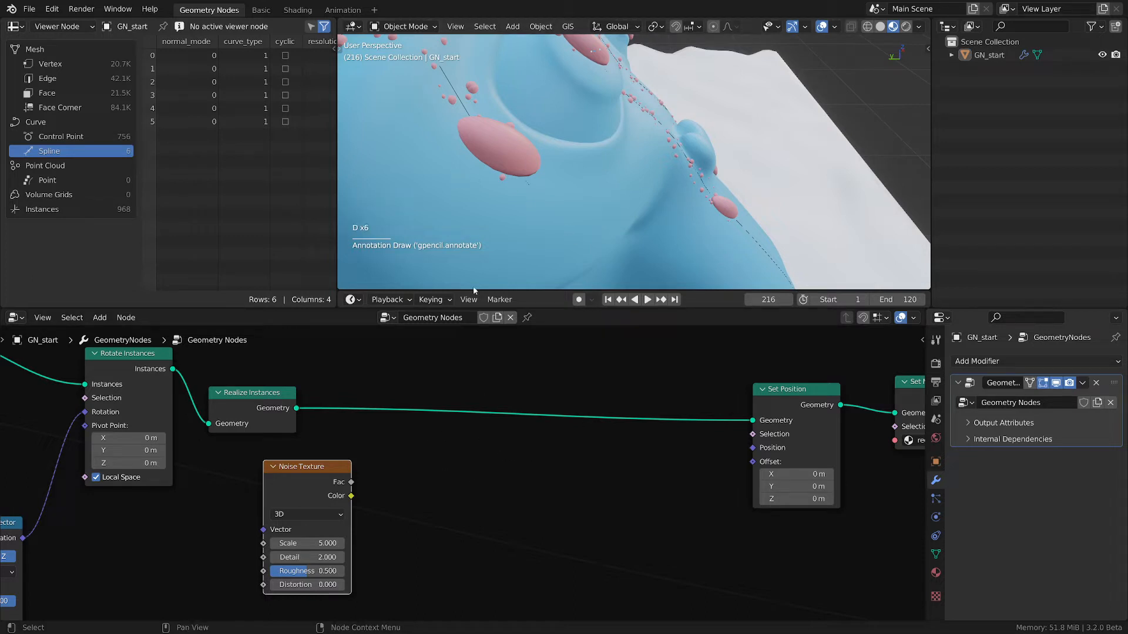
Sketch jagged annotation strokes along the large drop's upper edge and erase them.
{"action": "key", "text": "d"}
{"action": "left_click_drag", "start_coordinate": [460, 121], "coordinate": [467, 110]}
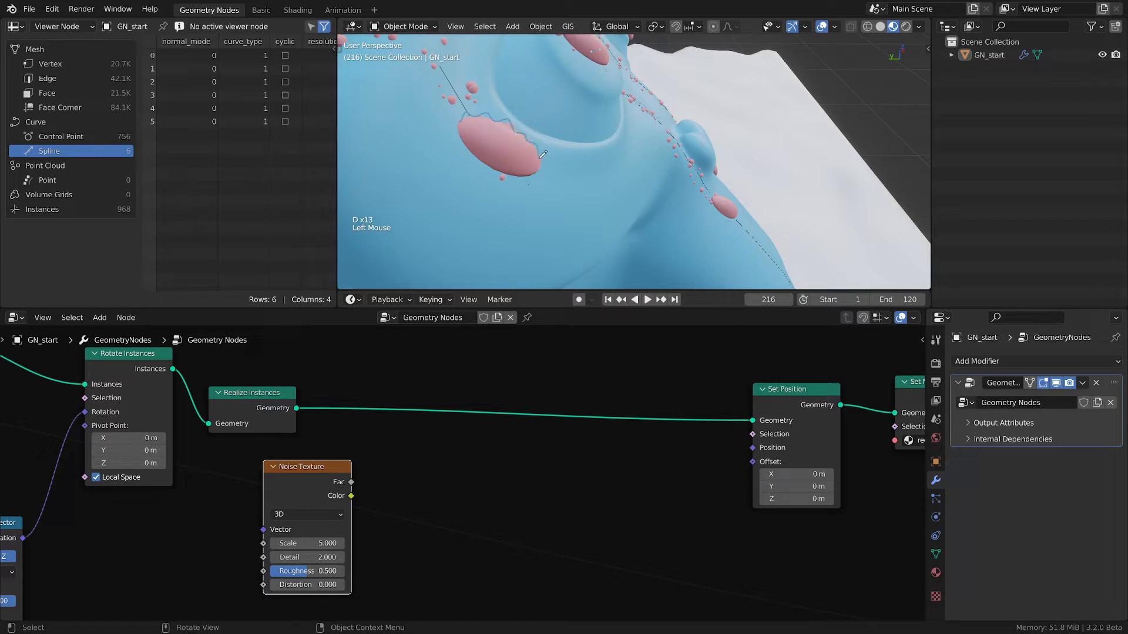
{"action": "key", "text": "d"}
{"action": "right_click_drag", "start_coordinate": [537, 150], "coordinate": [462, 121]}
{"action": "left_click_drag", "start_coordinate": [480, 121], "coordinate": [527, 128]}
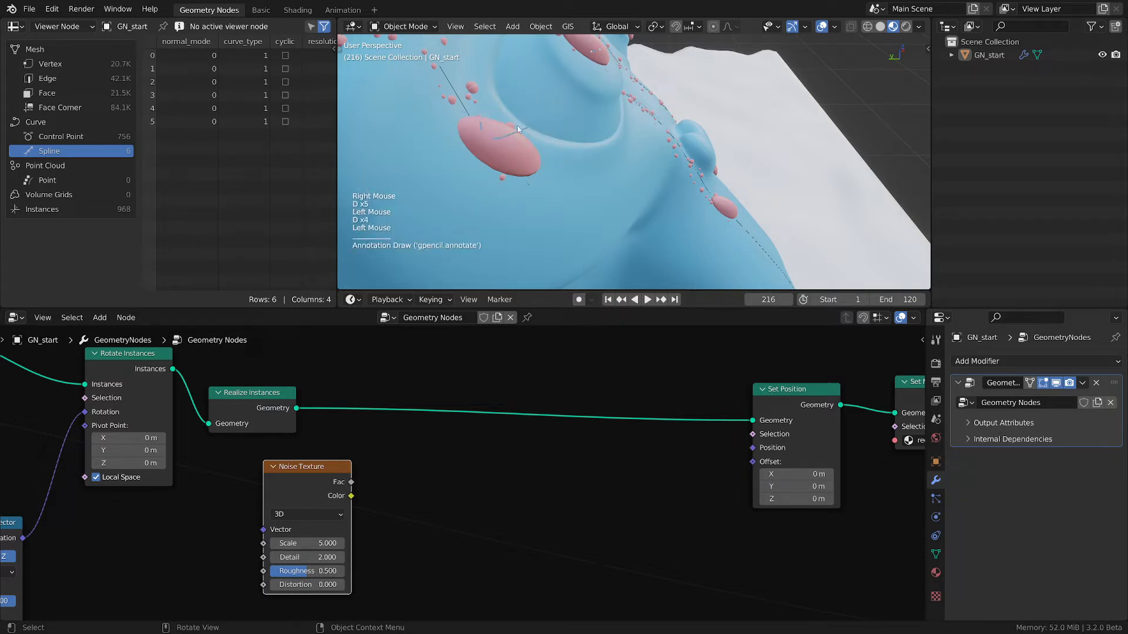
{"action": "key", "text": "d"}
{"action": "right_click_drag", "start_coordinate": [518, 129], "coordinate": [479, 124]}
Add a Math node set to Subtract beside the Noise Texture.
{"action": "middle_click_drag", "start_coordinate": [509, 562], "coordinate": [510, 560]}
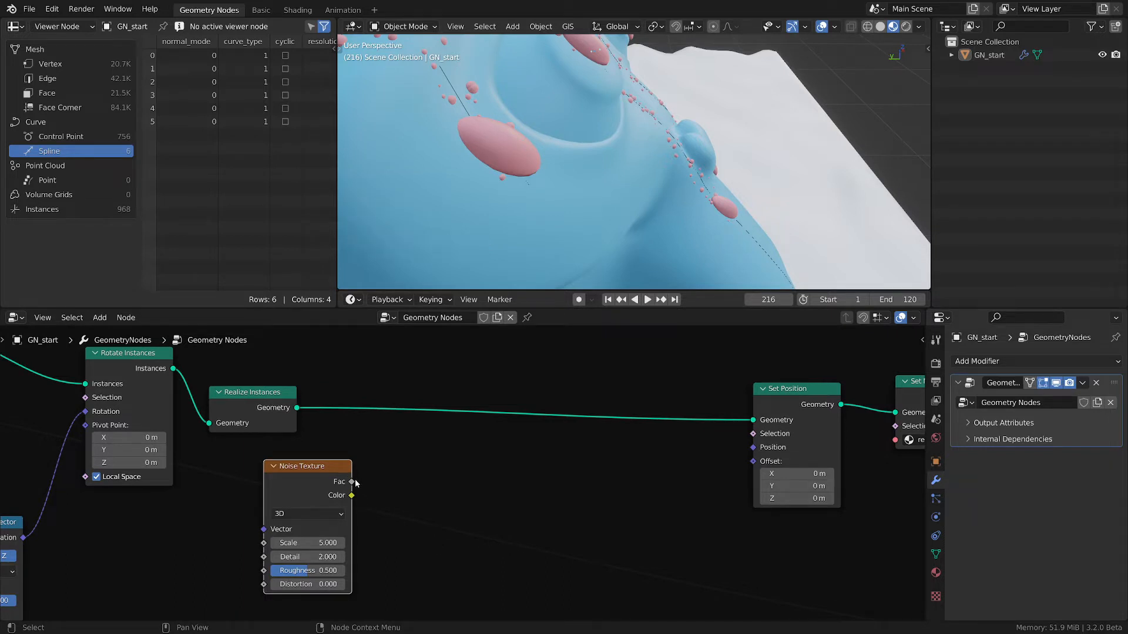
{"action": "mouse_move", "coordinate": [353, 481]}
{"action": "key", "text": "shift+a"}
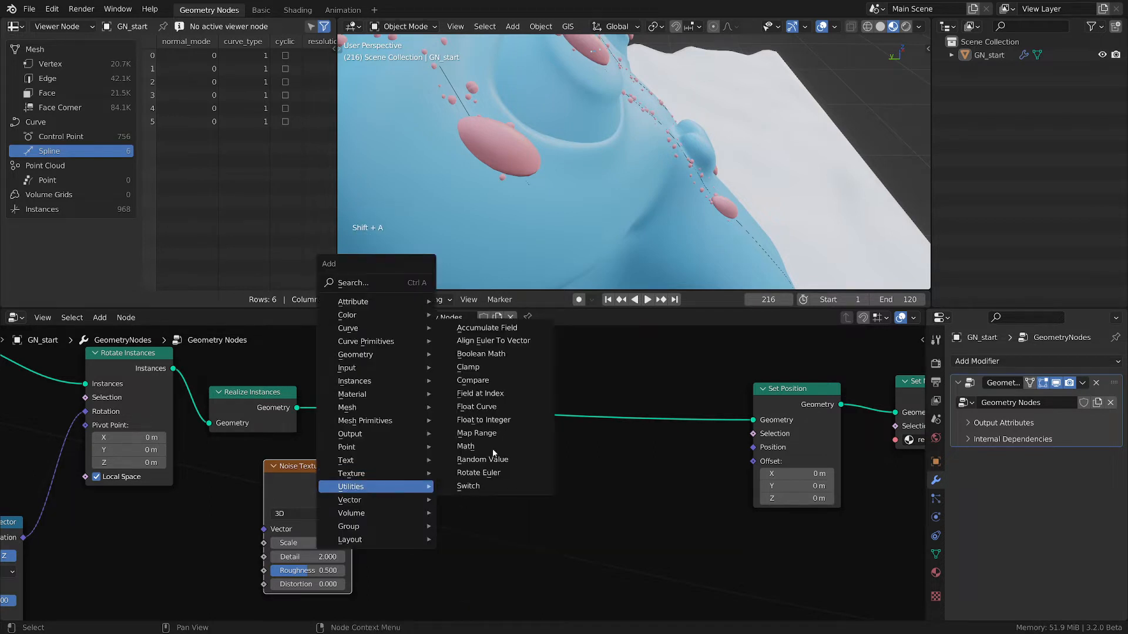
{"action": "left_click", "coordinate": [494, 449]}
{"action": "left_click", "coordinate": [392, 473]}
{"action": "left_click", "coordinate": [437, 488]}
{"action": "key", "text": "s"}
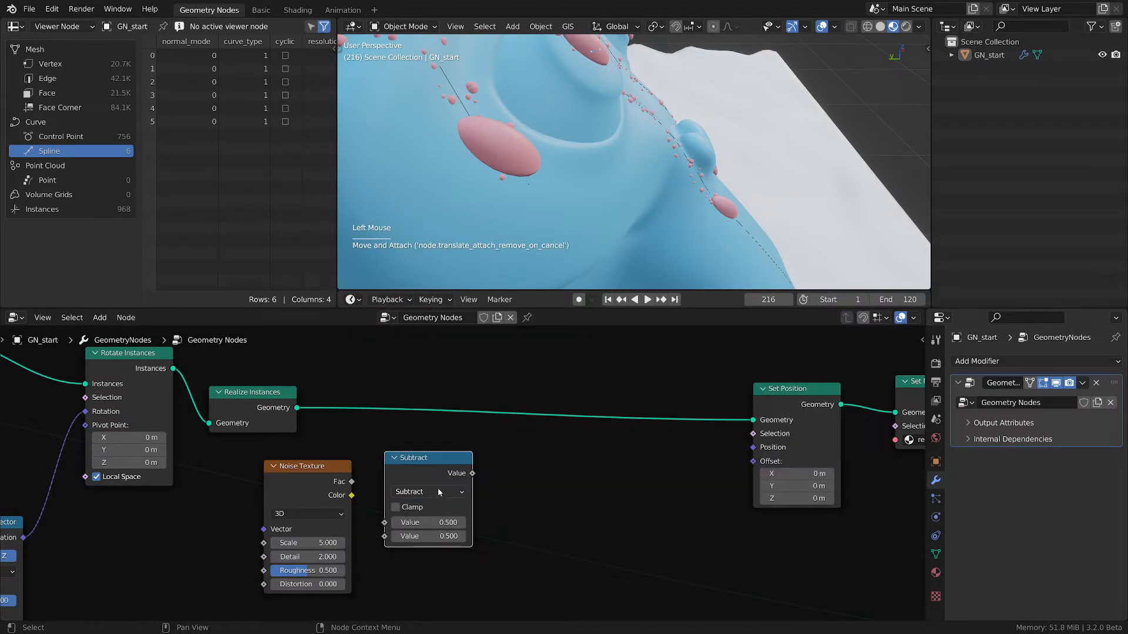
{"action": "left_click_drag", "start_coordinate": [439, 474], "coordinate": [476, 469]}
Connect the noise Fac output to the Subtract node's first value and place the two nodes close together.
{"action": "scroll", "coordinate": [360, 508], "scroll_direction": "up", "scroll_amount": 2}
{"action": "left_click_drag", "start_coordinate": [352, 474], "coordinate": [445, 522]}
{"action": "left_click_drag", "start_coordinate": [302, 450], "coordinate": [275, 441]}
{"action": "mouse_move", "coordinate": [492, 436]}
{"action": "left_mouse_down"}
{"action": "mouse_move", "coordinate": [419, 447]}
{"action": "mouse_move", "coordinate": [478, 434]}
{"action": "left_mouse_up"}
{"action": "middle_click_drag", "start_coordinate": [558, 474], "coordinate": [492, 449]}
{"action": "scroll", "coordinate": [493, 451], "scroll_direction": "down", "scroll_amount": 2}
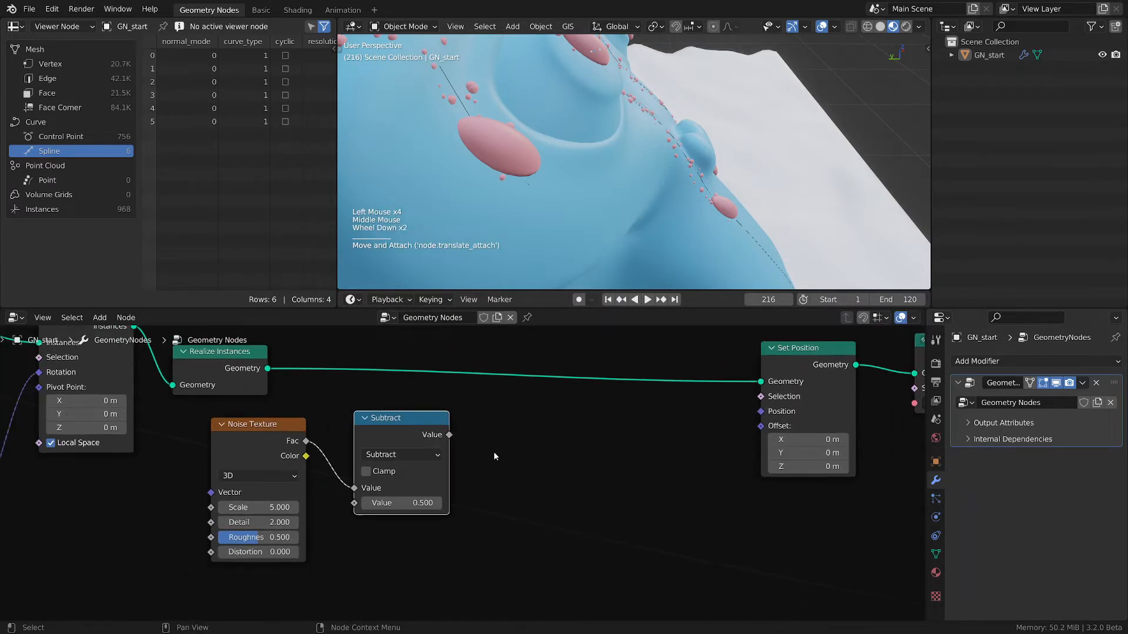
{"action": "scroll", "coordinate": [494, 451], "scroll_direction": "up", "scroll_amount": 2}
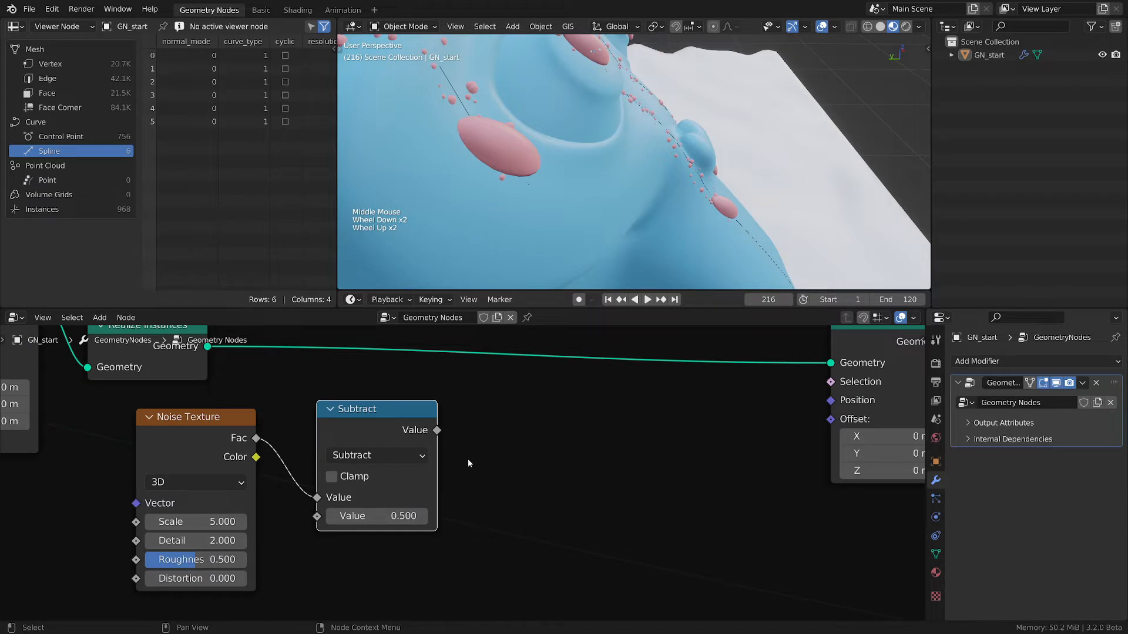
{"action": "left_click_drag", "start_coordinate": [435, 464], "coordinate": [415, 464]}
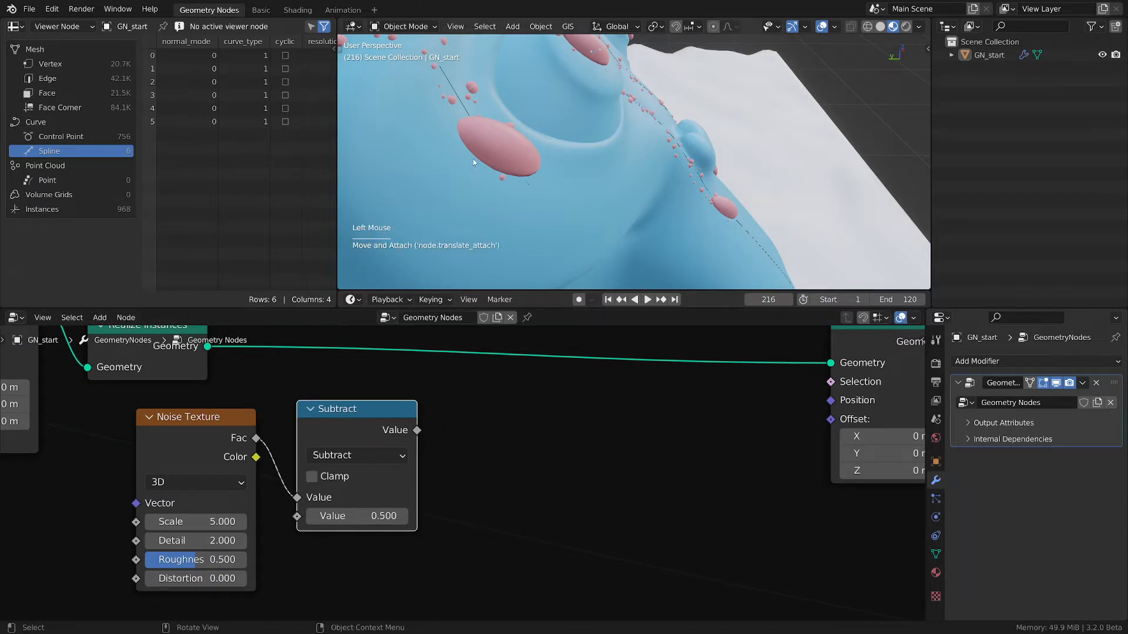
Sketch annotation strokes across and around the large drop to show the displacement directions, and erase them.
{"action": "left_click_drag", "start_coordinate": [473, 149], "coordinate": [459, 153]}
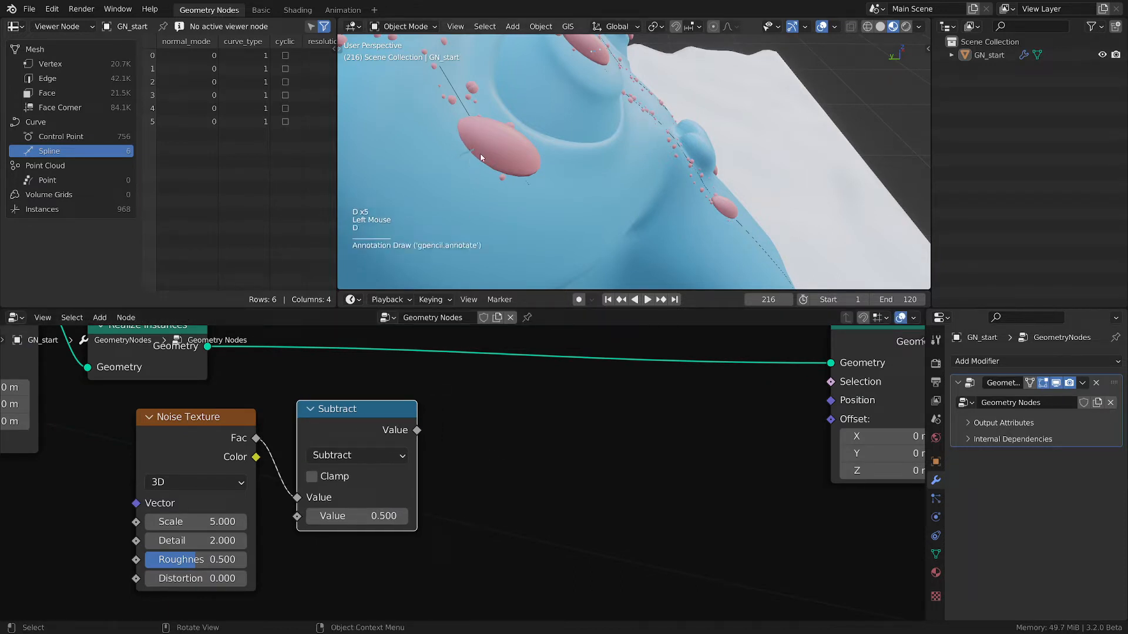
{"action": "mouse_move", "coordinate": [516, 132]}
{"action": "left_mouse_down"}
{"action": "mouse_move", "coordinate": [532, 128]}
{"action": "mouse_move", "coordinate": [558, 175]}
{"action": "left_mouse_up"}
{"action": "left_click_drag", "start_coordinate": [439, 117], "coordinate": [458, 125]}
{"action": "left_click_drag", "start_coordinate": [532, 152], "coordinate": [523, 197]}
{"action": "mouse_move", "coordinate": [510, 202]}
{"action": "right_mouse_down"}
{"action": "mouse_move", "coordinate": [414, 163]}
{"action": "mouse_move", "coordinate": [549, 158]}
{"action": "right_mouse_up"}
Add a Combine XYZ node after Subtract and feed the Subtract value into both its X and Y inputs.
{"action": "key", "text": "shift+a"}
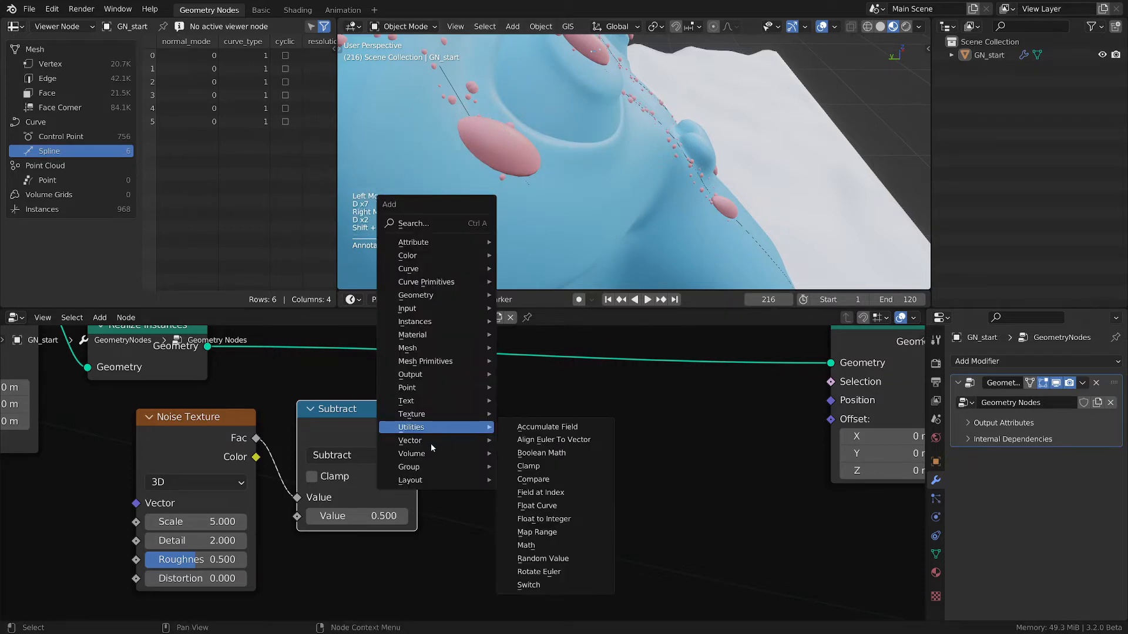
{"action": "mouse_move", "coordinate": [431, 442]}
{"action": "left_click", "coordinate": [531, 440]}
{"action": "left_click", "coordinate": [532, 439]}
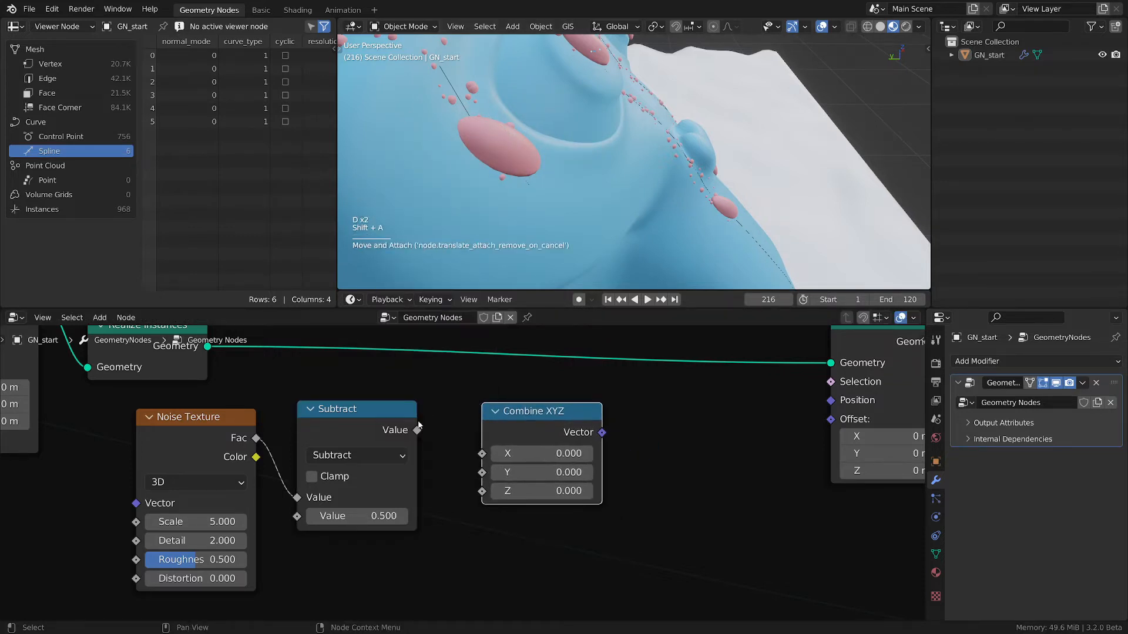
{"action": "left_click_drag", "start_coordinate": [418, 430], "coordinate": [482, 453]}
{"action": "left_click_drag", "start_coordinate": [422, 431], "coordinate": [482, 472]}
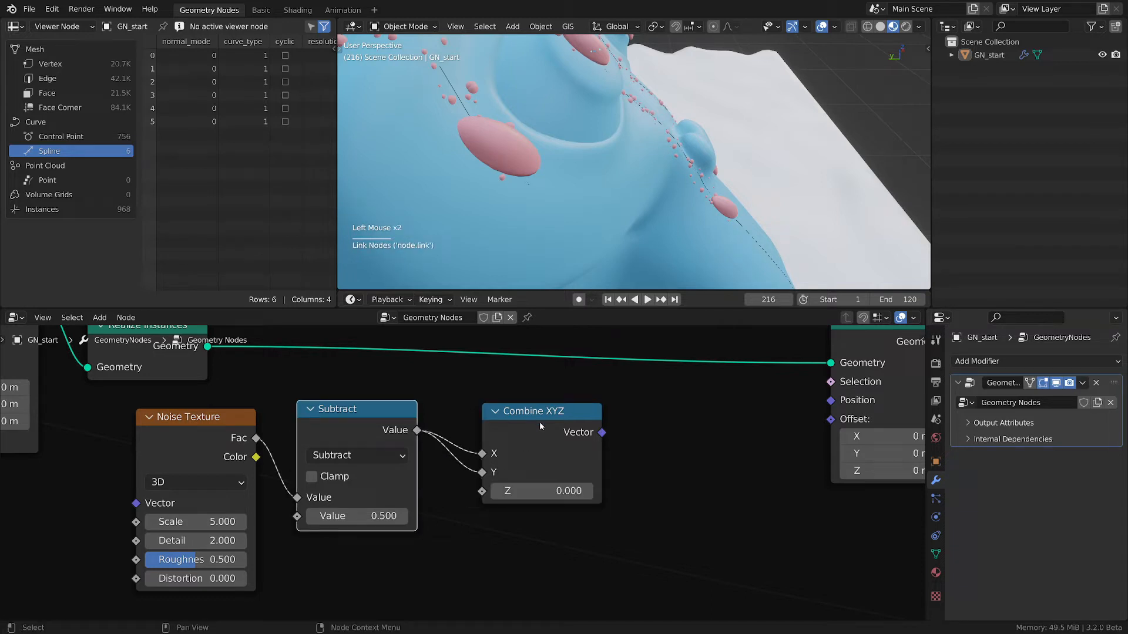
{"action": "left_click_drag", "start_coordinate": [588, 457], "coordinate": [568, 460]}
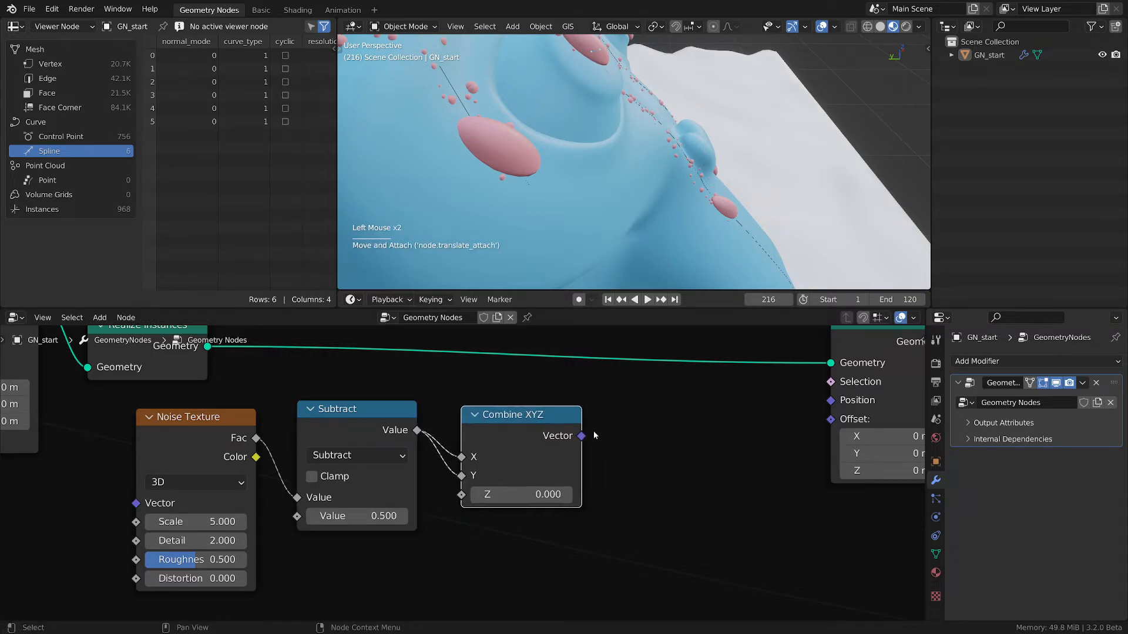
Connect the Combine XYZ vector to the Set Position offset and inspect the deformed drops on the monkey head.
{"action": "middle_click_drag", "start_coordinate": [586, 431], "coordinate": [484, 423]}
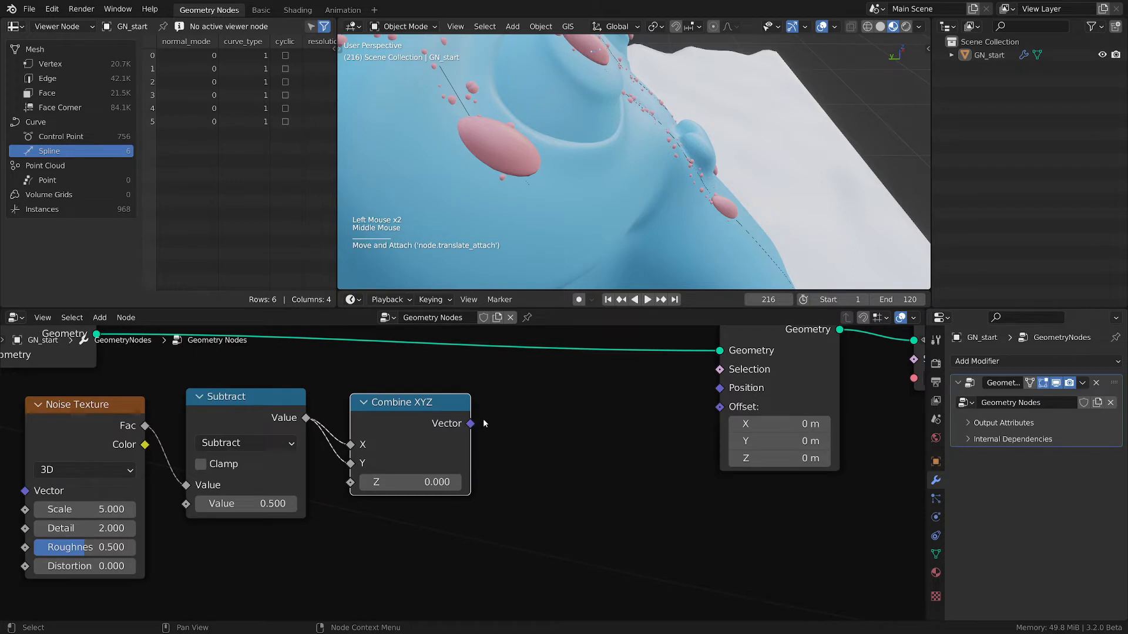
{"action": "left_click_drag", "start_coordinate": [472, 423], "coordinate": [721, 407]}
{"action": "scroll", "coordinate": [610, 131], "scroll_direction": "down", "scroll_amount": 2}
{"action": "scroll", "coordinate": [609, 129], "scroll_direction": "up", "scroll_amount": 2}
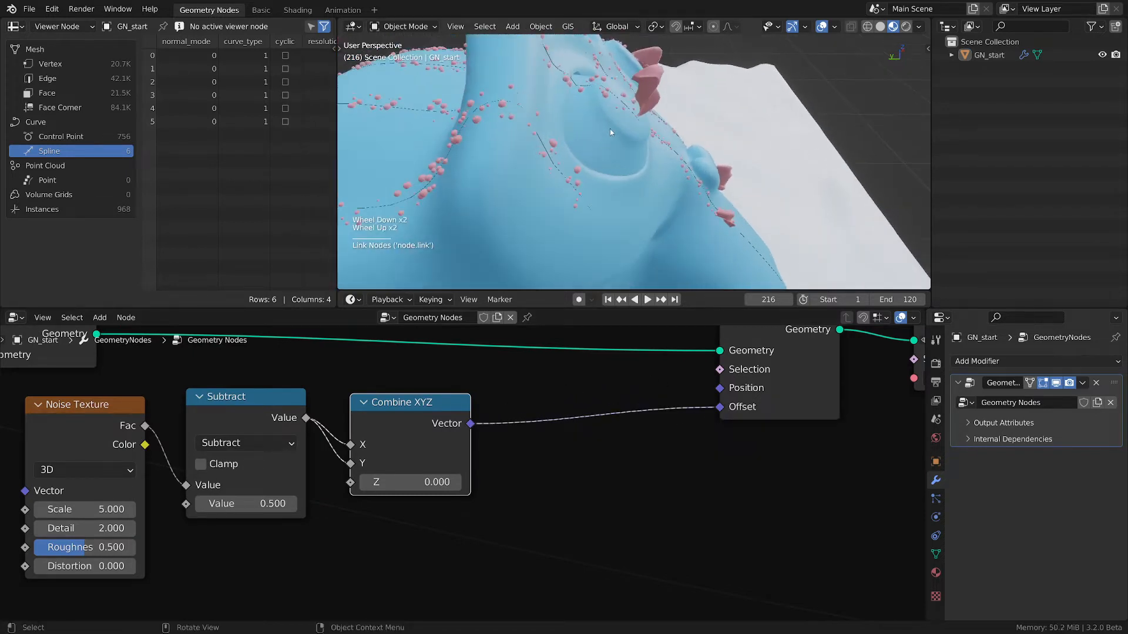
{"action": "middle_click_drag", "start_coordinate": [618, 128], "coordinate": [638, 135]}
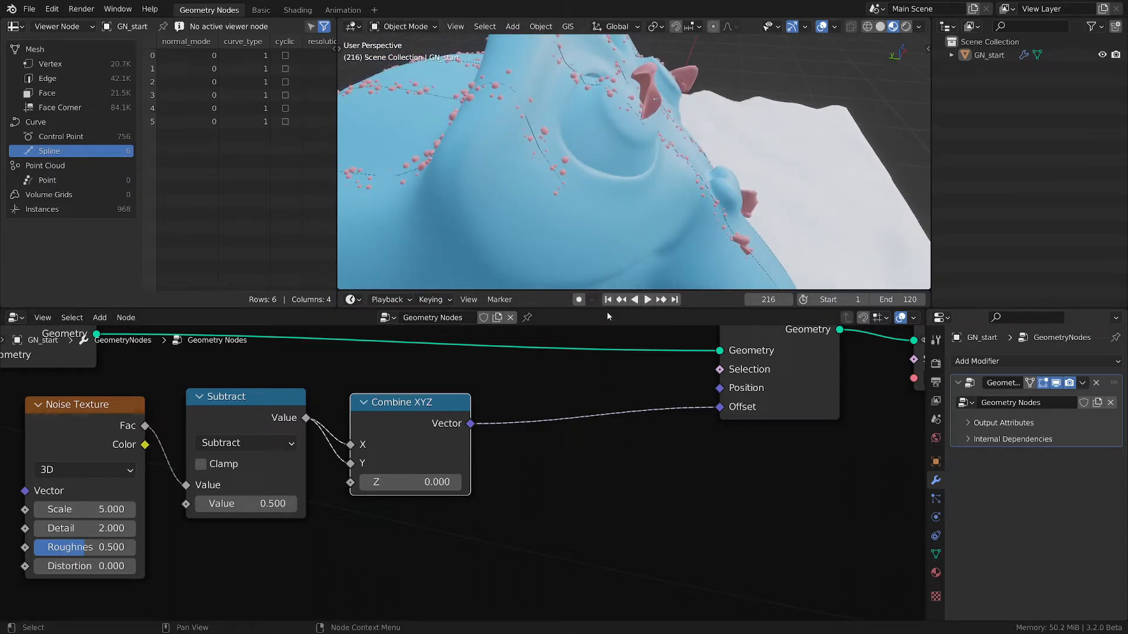
Insert a Vector Math node between Combine XYZ and Set Position, set to Scale with a factor of 0.040.
{"action": "key", "text": "shift"}
{"action": "key", "text": "shift+a"}
{"action": "mouse_move", "coordinate": [590, 481]}
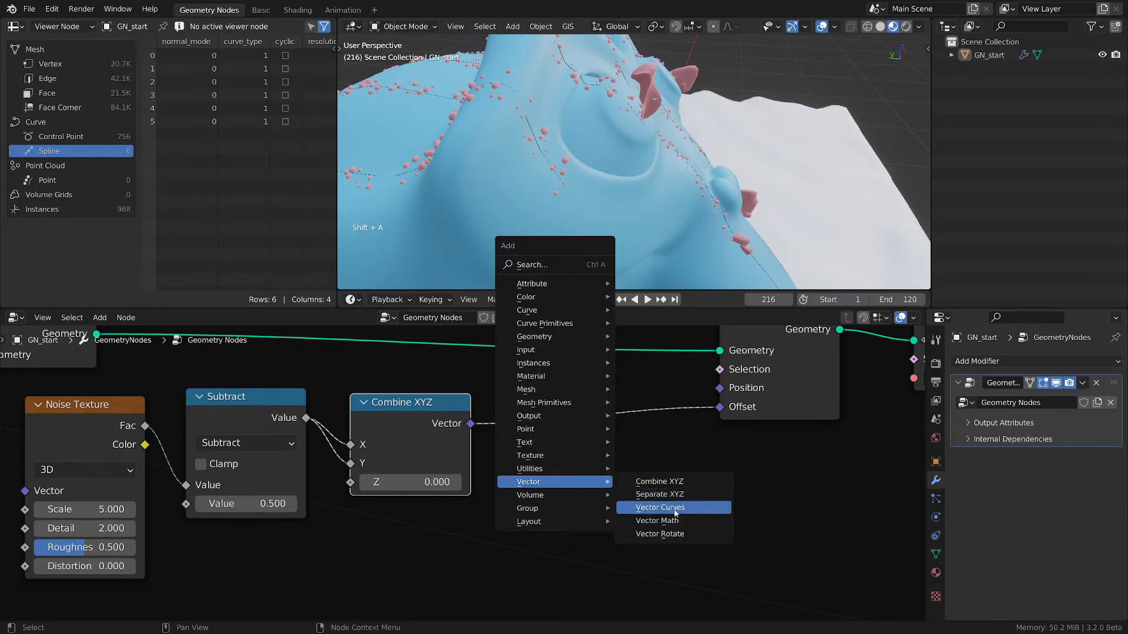
{"action": "left_click", "coordinate": [656, 521]}
{"action": "left_click", "coordinate": [614, 450]}
{"action": "left_click", "coordinate": [656, 445]}
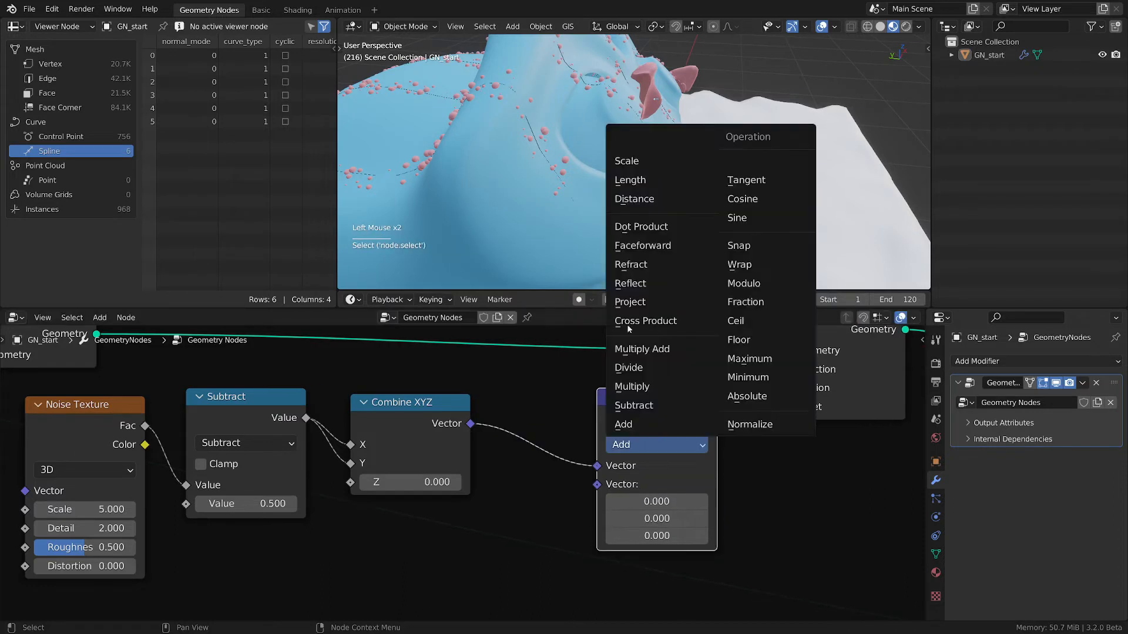
{"action": "left_click", "coordinate": [626, 161]}
{"action": "left_click_drag", "start_coordinate": [657, 484], "coordinate": [624, 484], "text": "shift"}
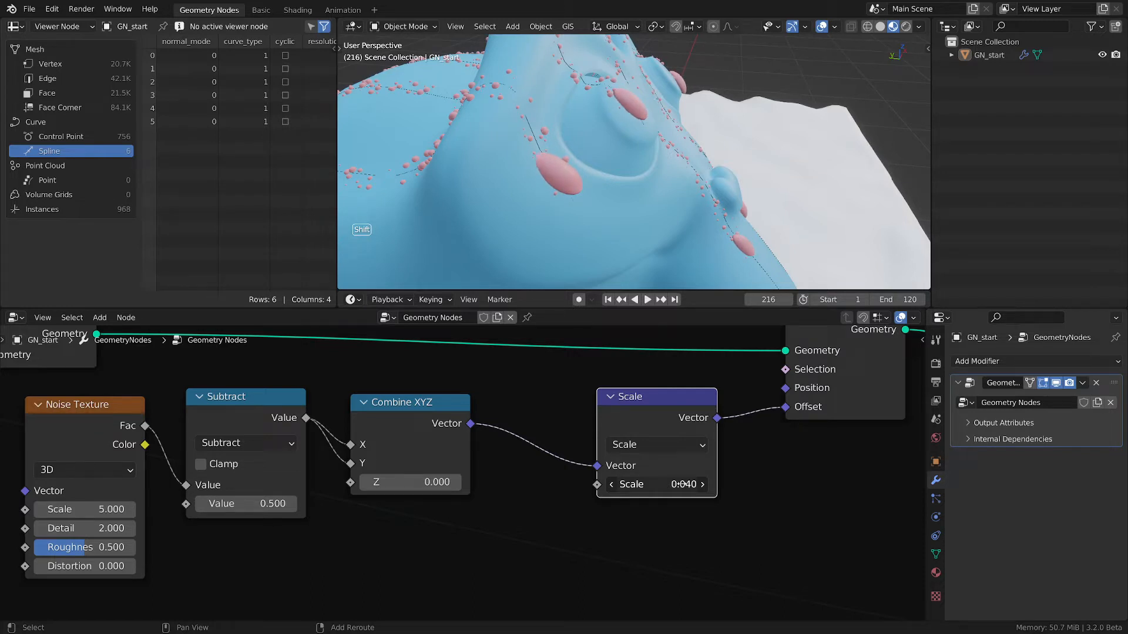
Toggle muting on the Scale and Set Position nodes to compare the drops with and without the noise offset.
{"action": "left_click", "coordinate": [676, 419]}
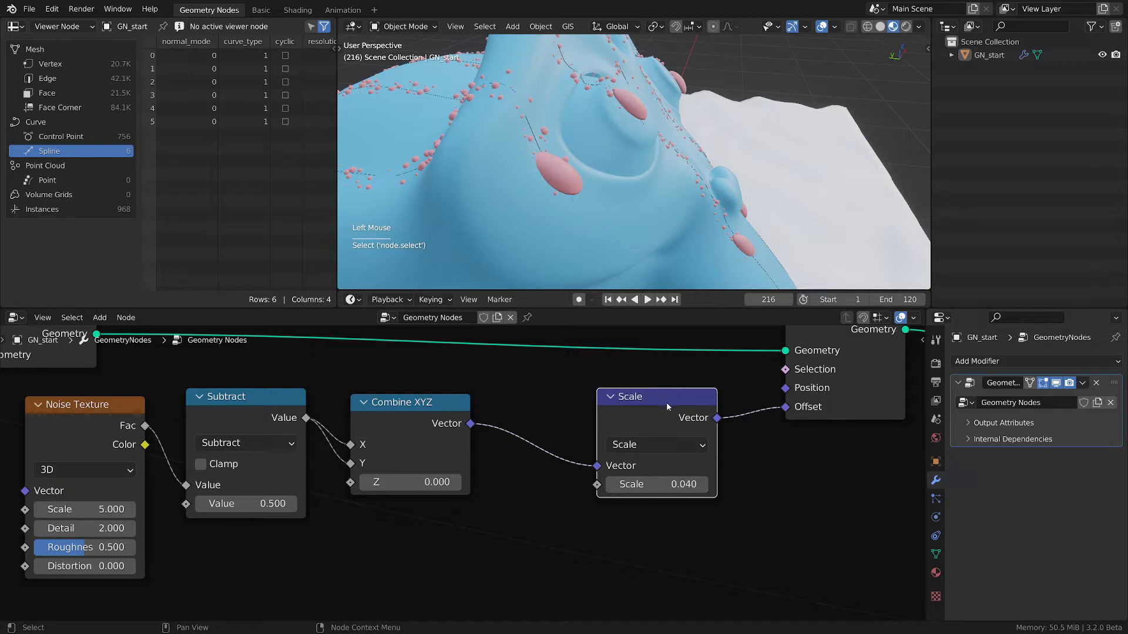
{"action": "key", "text": "m"}
{"action": "key", "text": "m"}
{"action": "left_click", "coordinate": [848, 388]}
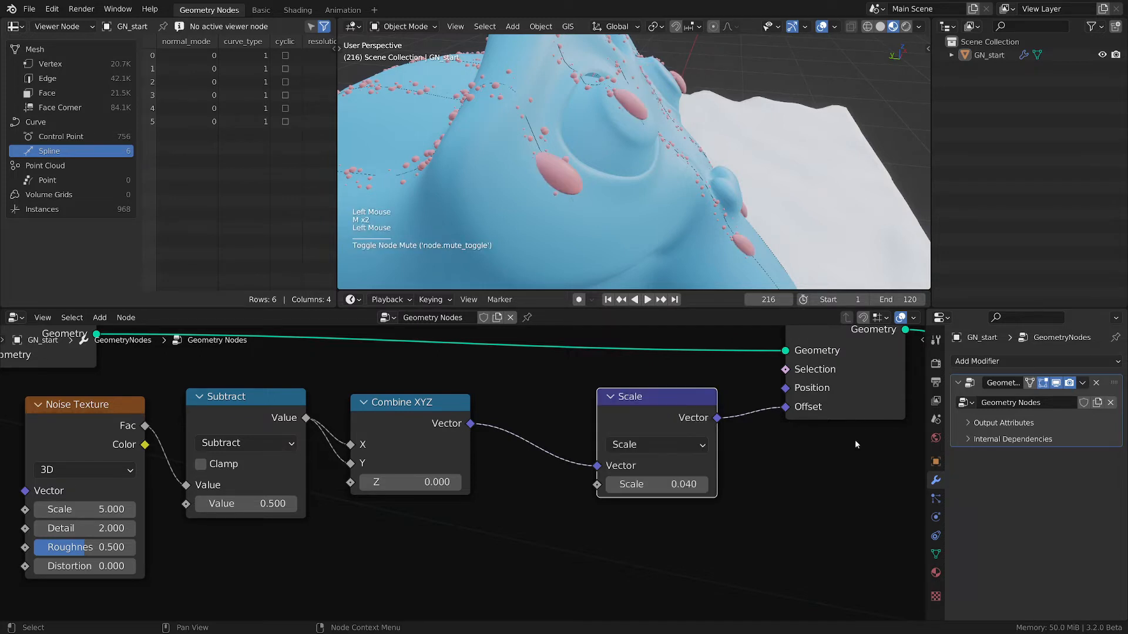
{"action": "middle_click_drag", "start_coordinate": [837, 386], "coordinate": [766, 469]}
{"action": "left_click", "coordinate": [760, 401]}
{"action": "key", "text": "m"}
{"action": "key", "text": "m"}
{"action": "key", "text": "m"}
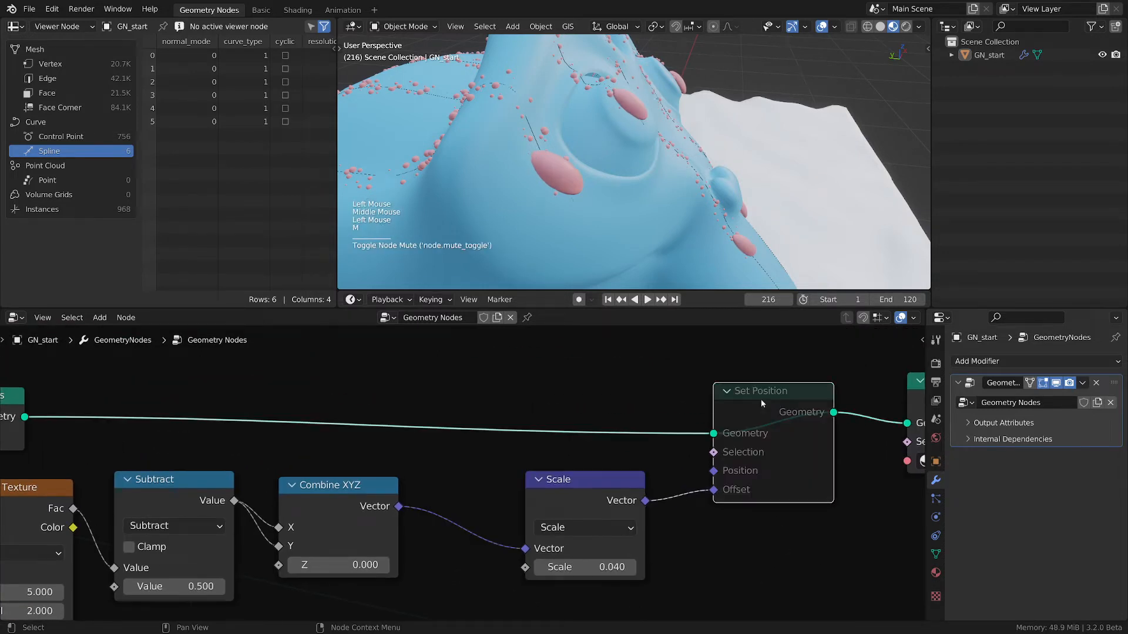
{"action": "key", "text": "m"}
{"action": "key", "text": "m"}
{"action": "key", "text": "m"}
{"action": "key", "text": "m"}
{"action": "key", "text": "m"}
{"action": "left_click", "coordinate": [784, 405]}
{"action": "key", "text": "m"}
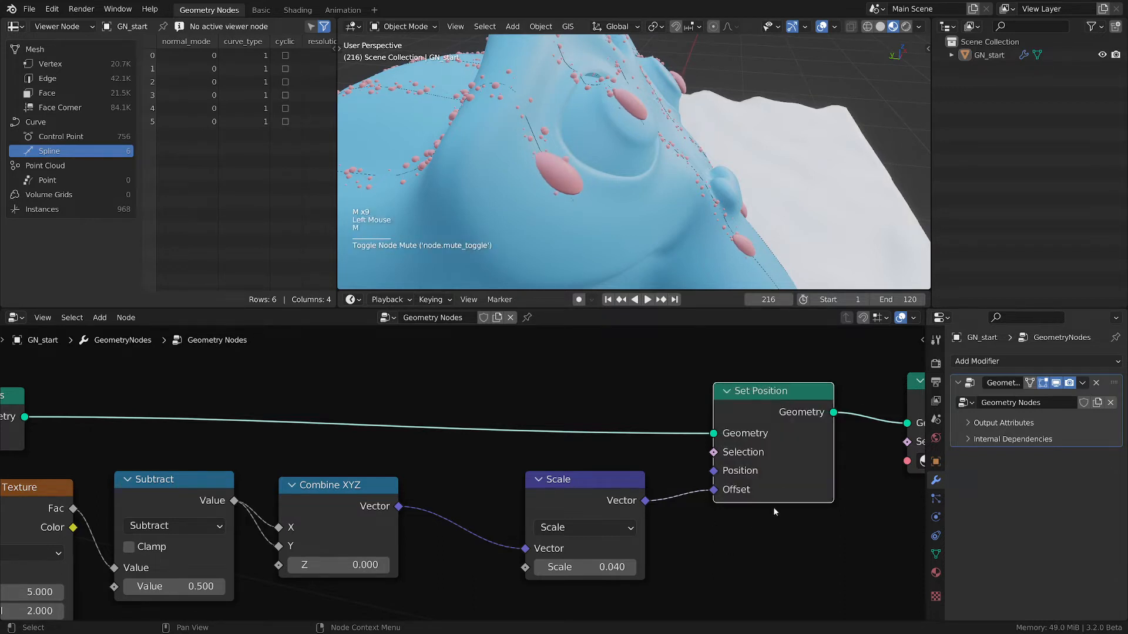
Move the Scale and Set Position nodes farther along to make room after Combine XYZ.
{"action": "middle_click_drag", "start_coordinate": [715, 504], "coordinate": [728, 479]}
{"action": "left_click", "coordinate": [623, 470]}
{"action": "left_click_drag", "start_coordinate": [623, 470], "coordinate": [651, 457]}
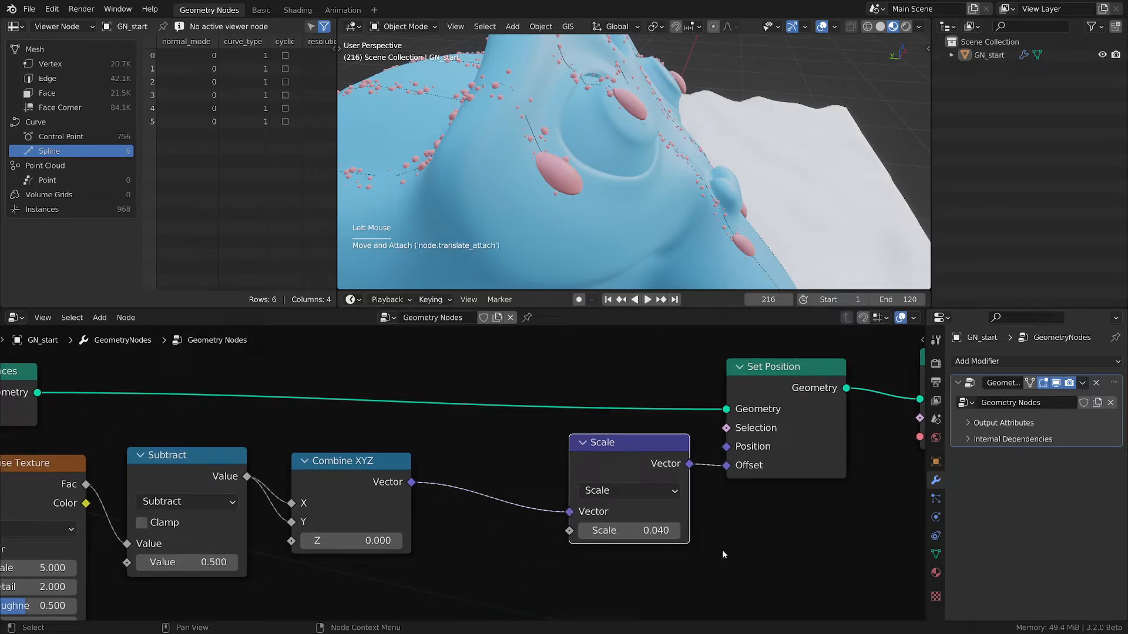
{"action": "middle_click_drag", "start_coordinate": [555, 544], "coordinate": [705, 536]}
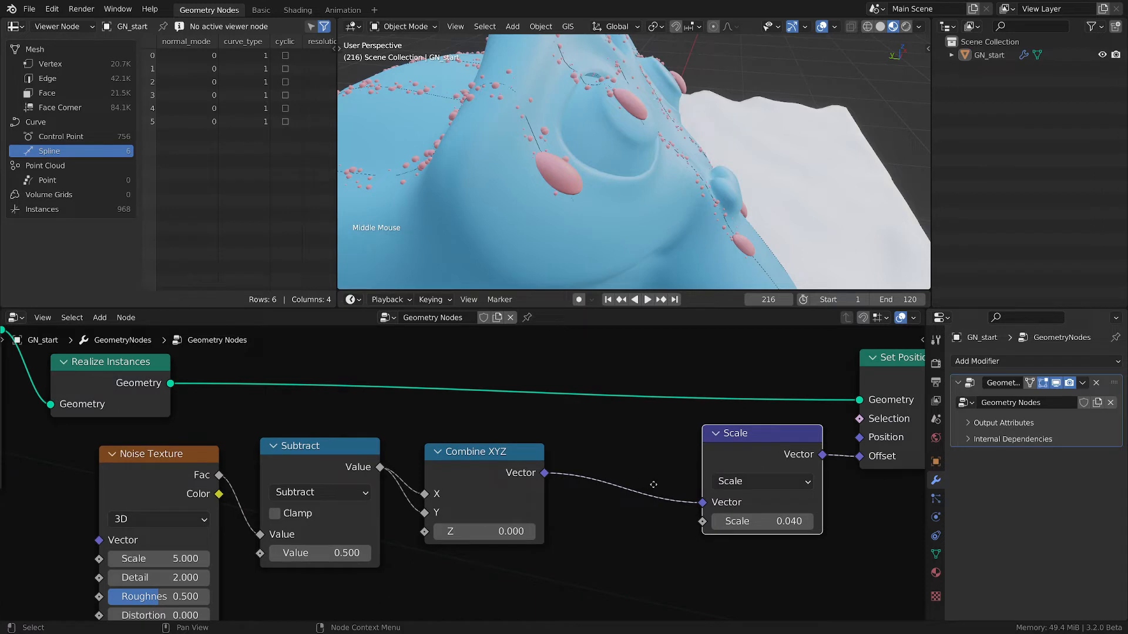
{"action": "middle_click_drag", "start_coordinate": [622, 481], "coordinate": [432, 517]}
{"action": "left_click_drag", "start_coordinate": [708, 397], "coordinate": [744, 392]}
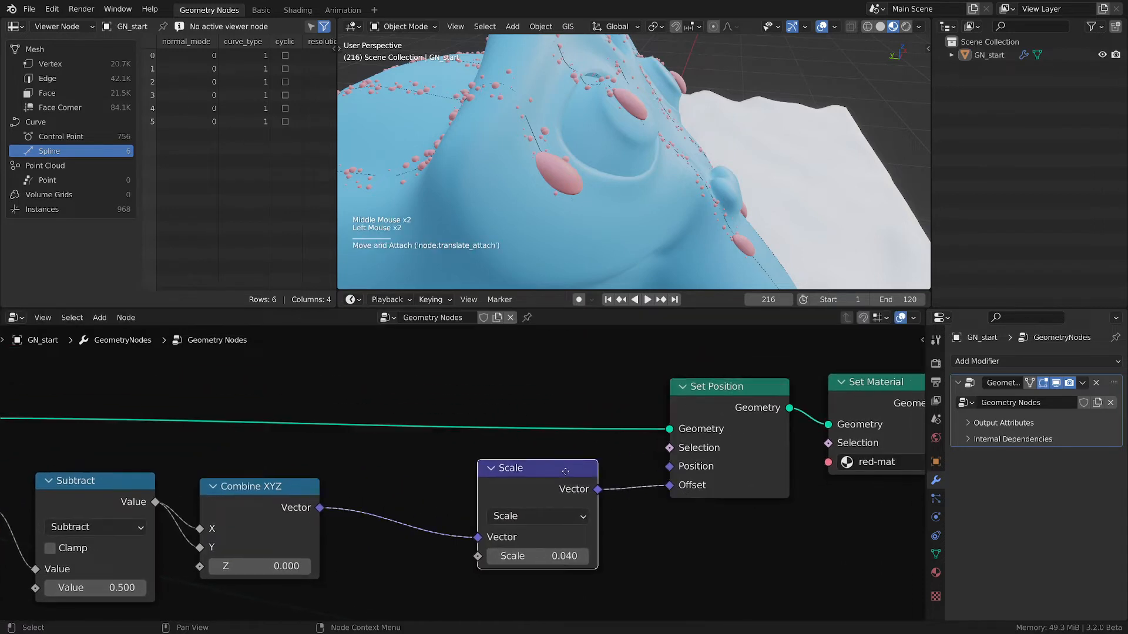
{"action": "left_click_drag", "start_coordinate": [517, 468], "coordinate": [570, 457]}
{"action": "middle_click_drag", "start_coordinate": [449, 498], "coordinate": [573, 442]}
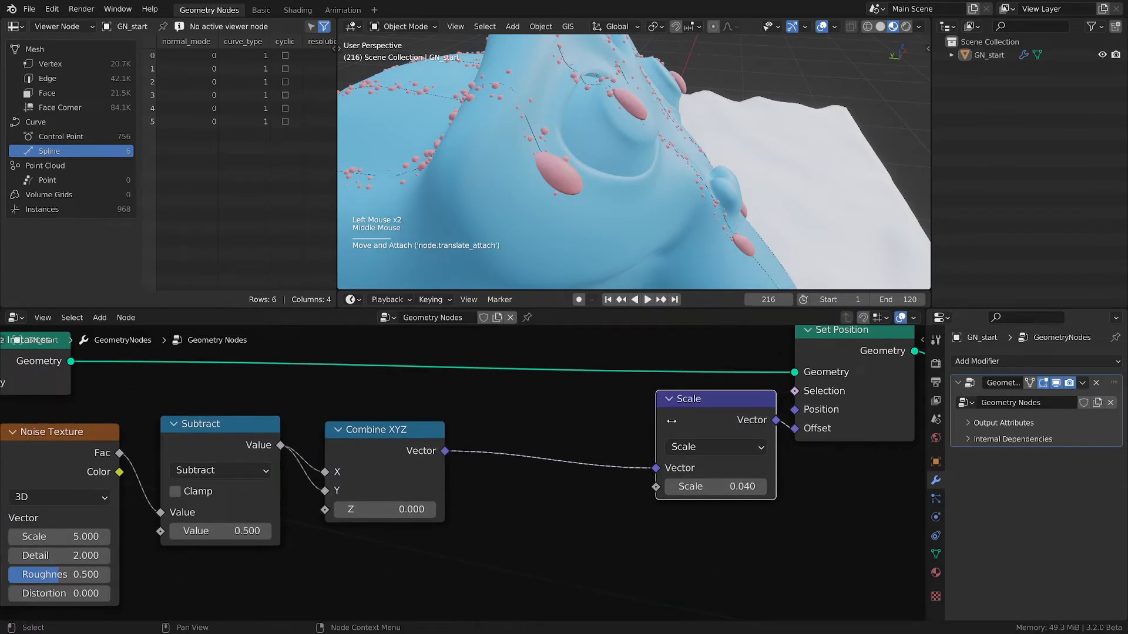
Duplicate the Scale node, insert the copy between Combine XYZ and Scale, and set its operation to Multiply.
{"action": "double_click", "coordinate": [716, 404]}
{"action": "key", "text": "shift+d"}
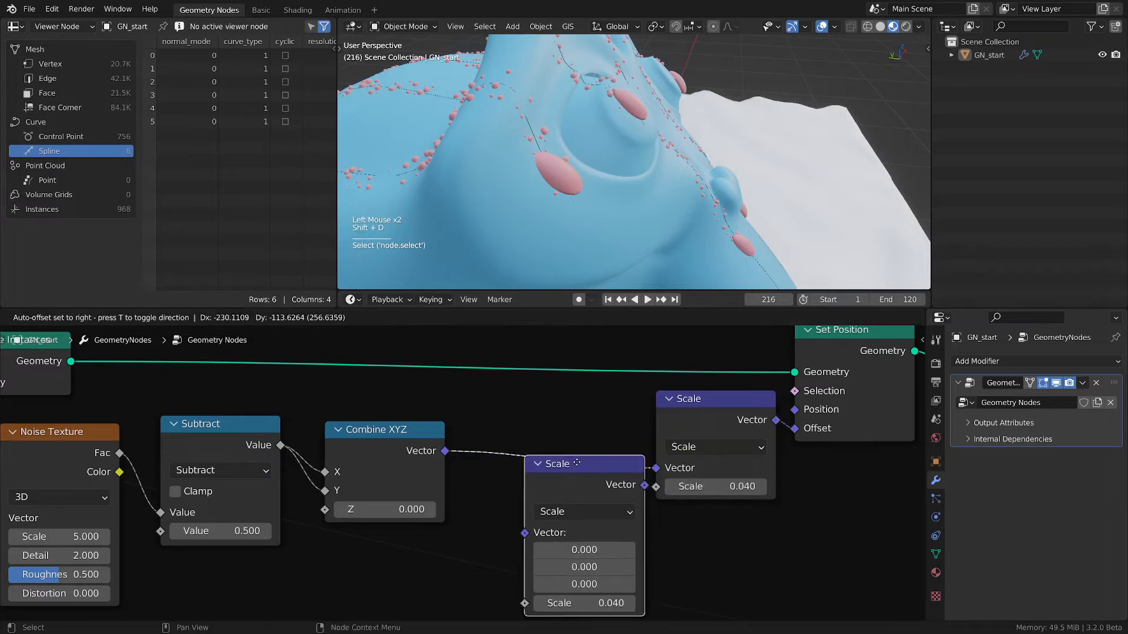
{"action": "left_click", "coordinate": [572, 441]}
{"action": "left_click", "coordinate": [585, 480]}
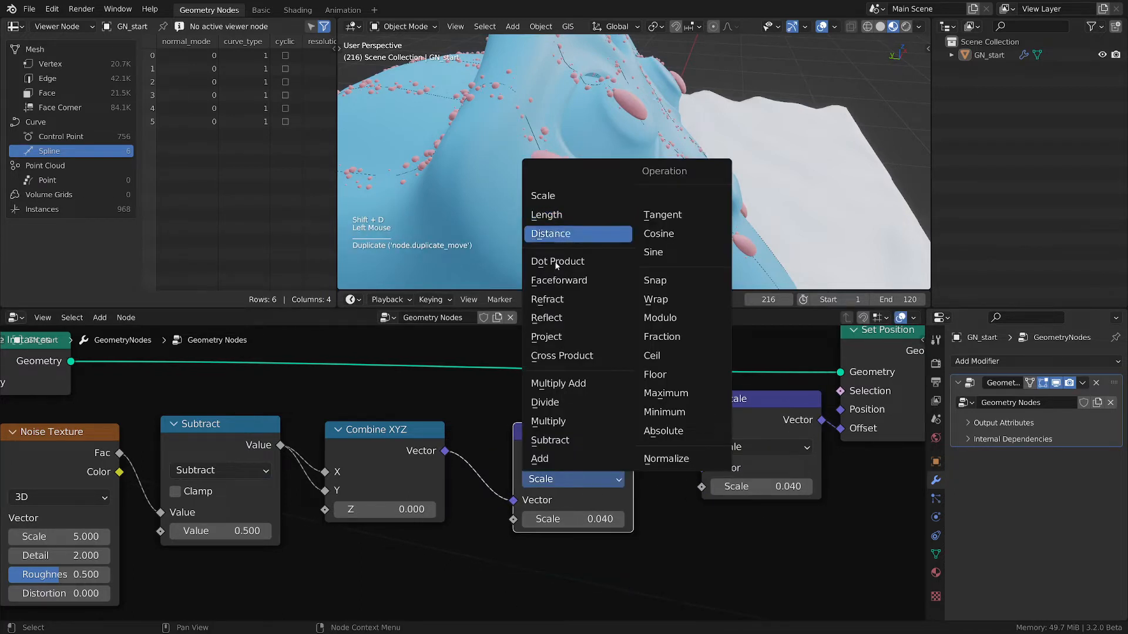
{"action": "left_click", "coordinate": [551, 422]}
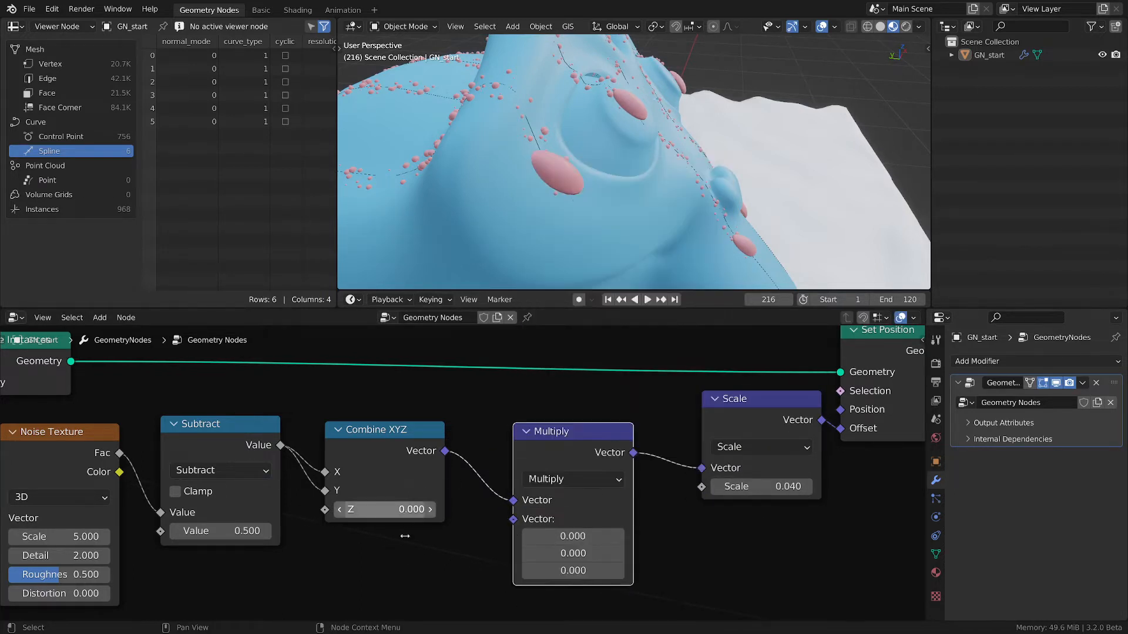
Add a Normal node below Combine XYZ and connect it to the Multiply node's second vector.
{"action": "key", "text": "shift+a"}
{"action": "mouse_move", "coordinate": [351, 425]}
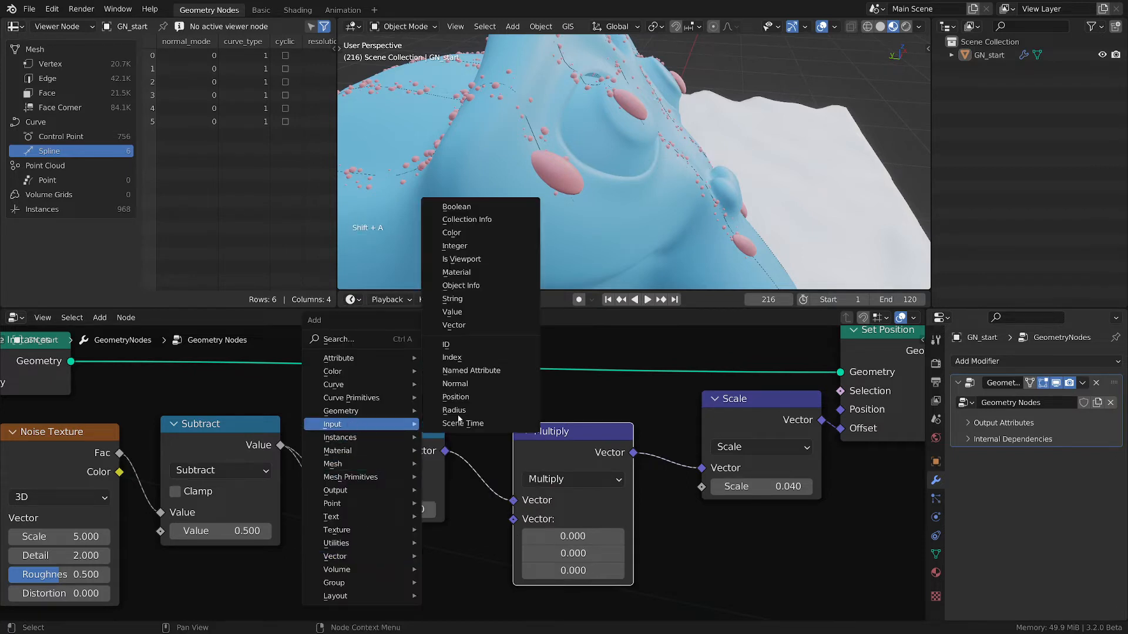
{"action": "left_click", "coordinate": [467, 381]}
{"action": "left_click", "coordinate": [375, 543]}
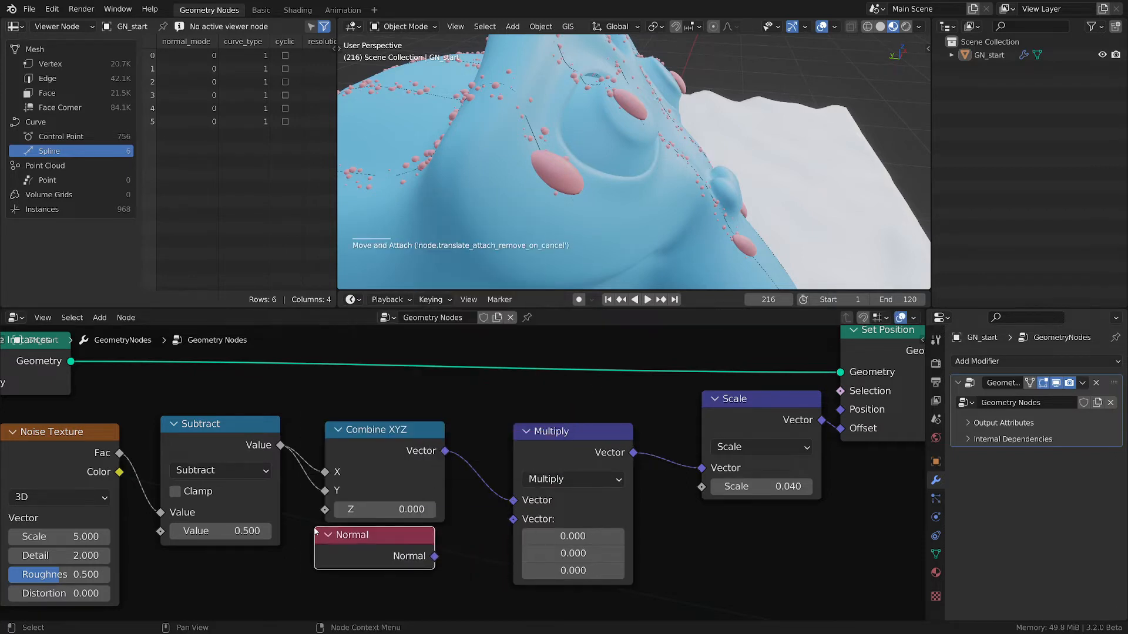
{"action": "left_click_drag", "start_coordinate": [434, 556], "coordinate": [524, 523]}
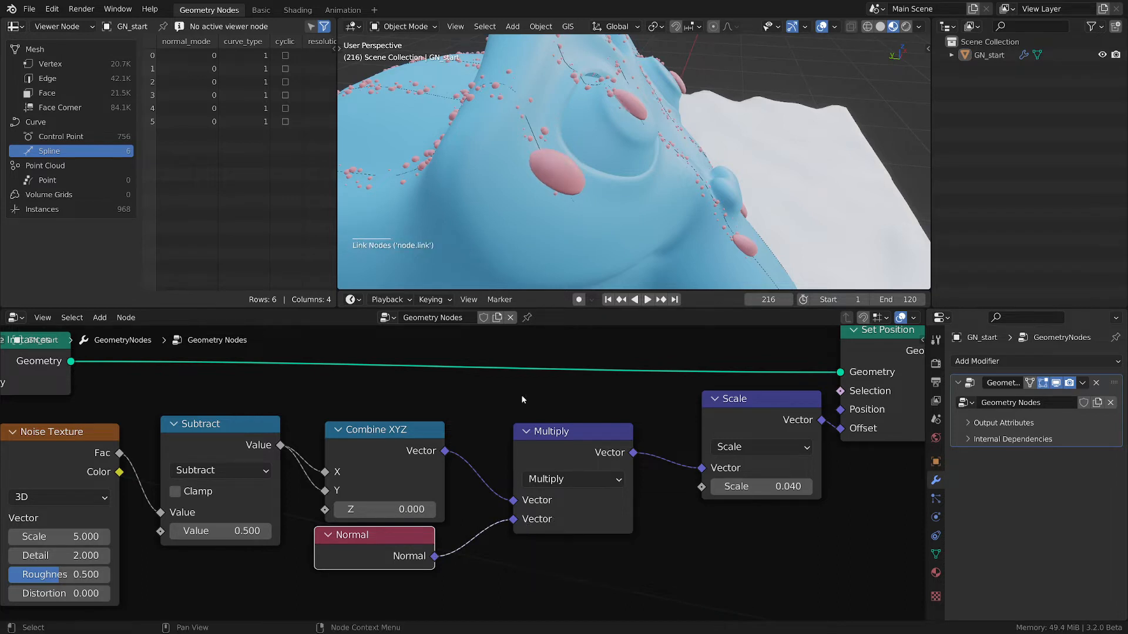
Toggle muting on the Set Position node repeatedly to compare the drops with and without the normal-multiplied offset.
{"action": "left_click", "coordinate": [878, 338]}
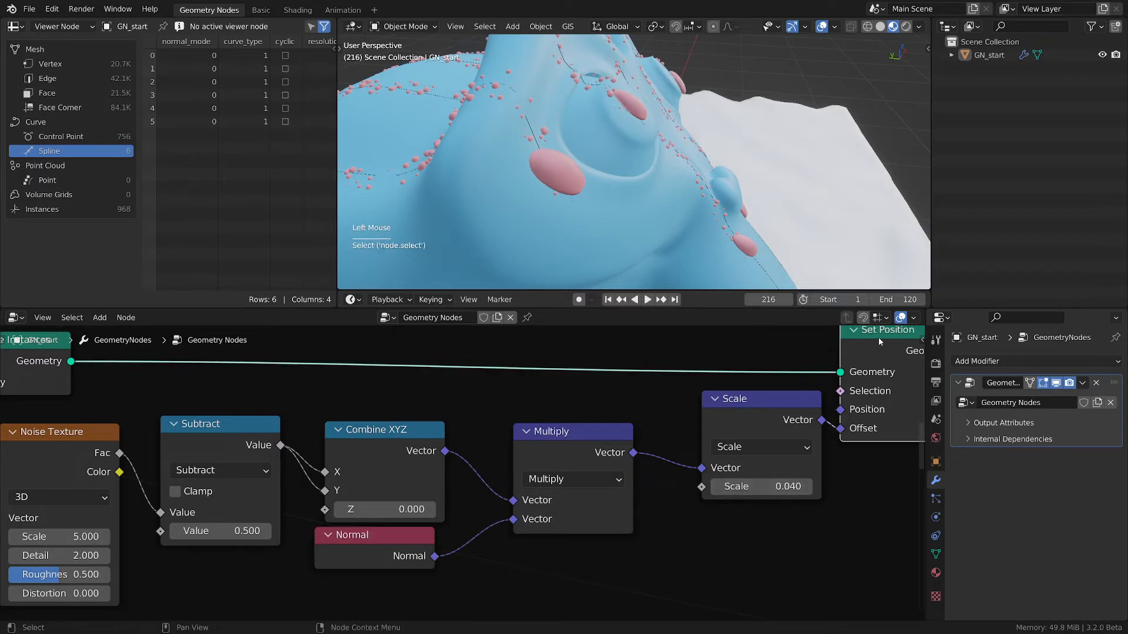
{"action": "key", "text": "m"}
{"action": "key", "text": "m"}
{"action": "key", "text": "m"}
{"action": "key", "text": "m"}
{"action": "key", "text": "m"}
{"action": "key", "text": "m"}
{"action": "key", "text": "m"}
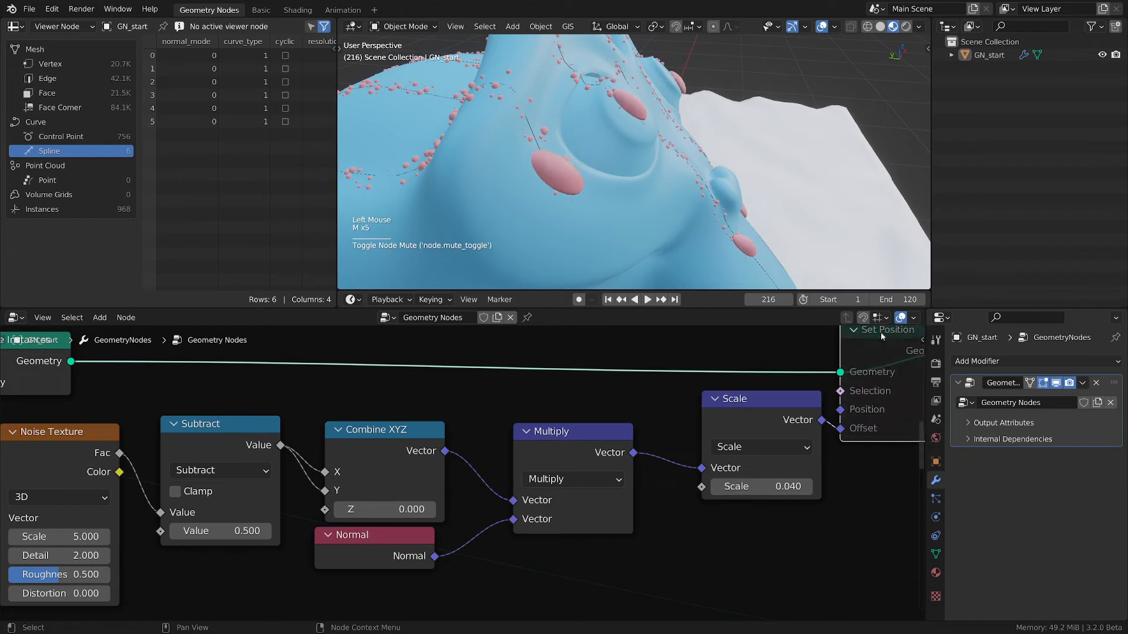
{"action": "key", "text": "m"}
{"action": "key", "text": "m"}
Collapse the Multiply node, narrow it, and place the Normal node directly beneath it.
{"action": "middle_click_drag", "start_coordinate": [643, 562], "coordinate": [576, 561]}
{"action": "left_click", "coordinate": [461, 427]}
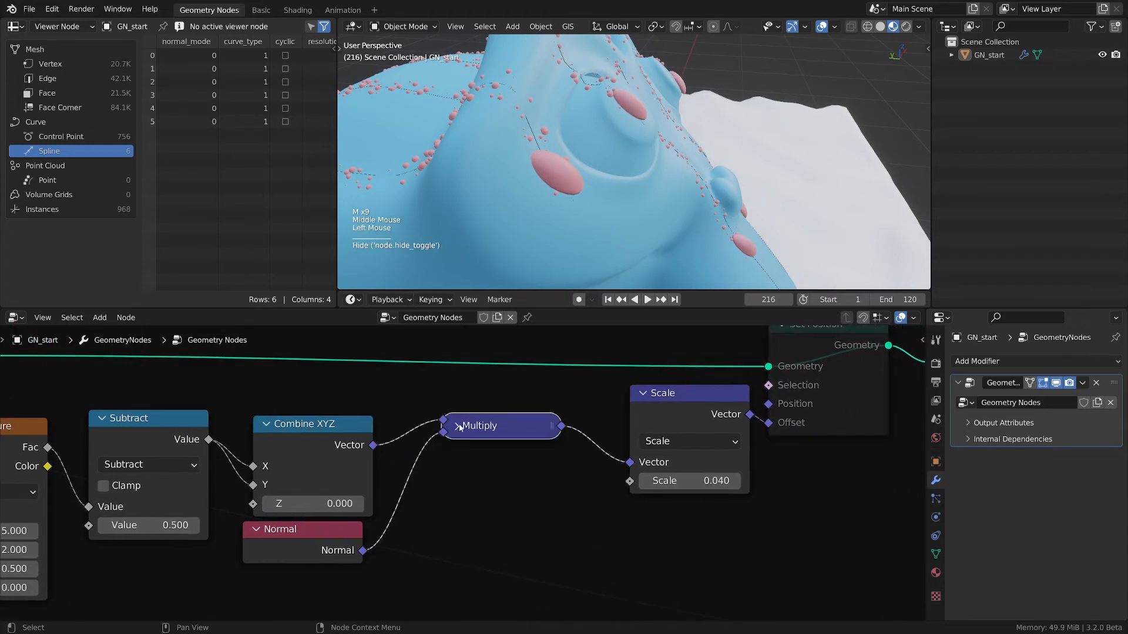
{"action": "left_click_drag", "start_coordinate": [545, 427], "coordinate": [511, 427]}
{"action": "left_click_drag", "start_coordinate": [293, 529], "coordinate": [476, 466]}
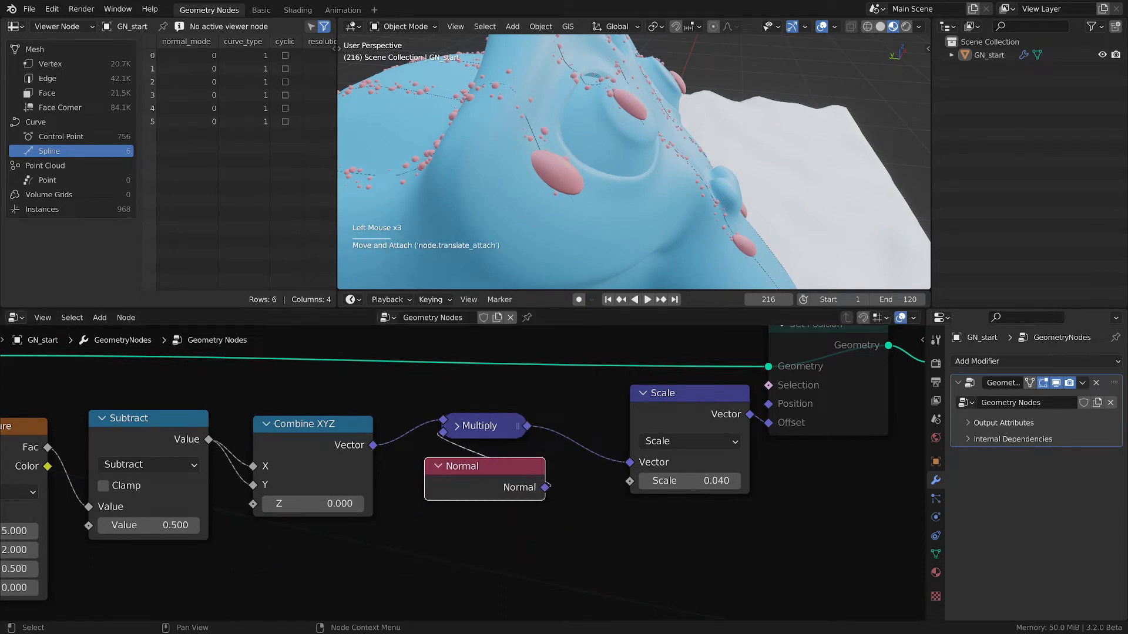
Set the Noise Texture to 2D with scale 10, detail 0 and roughness 0.
{"action": "middle_click_drag", "start_coordinate": [107, 571], "coordinate": [442, 544]}
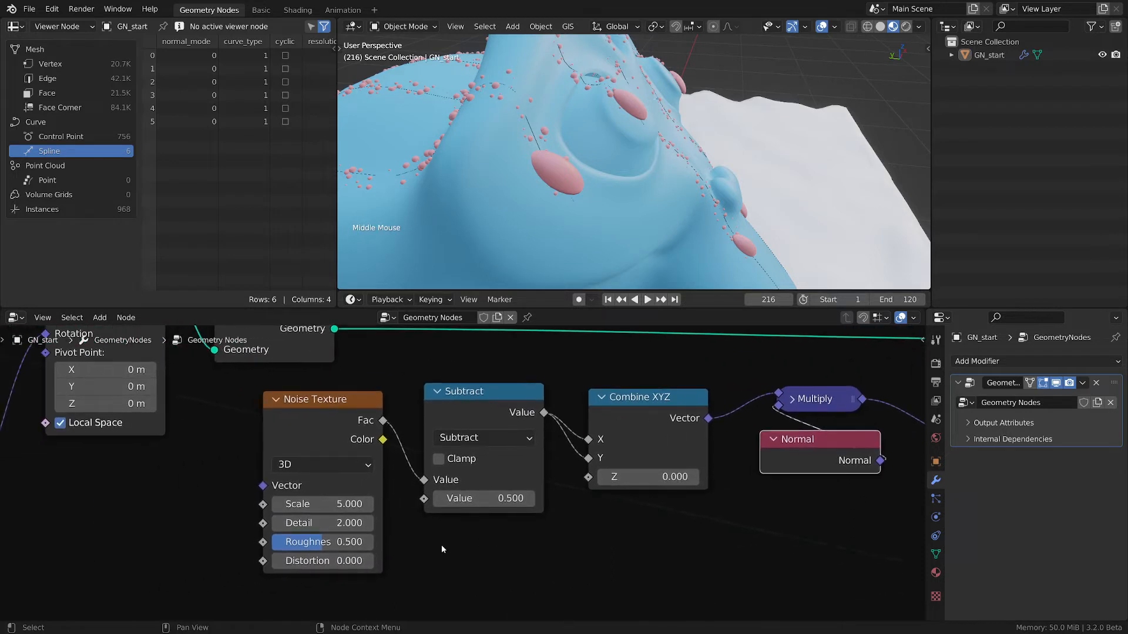
{"action": "scroll", "coordinate": [442, 544], "scroll_direction": "up", "scroll_amount": 2}
{"action": "left_click_drag", "start_coordinate": [341, 504], "coordinate": [297, 492]}
{"action": "left_click", "coordinate": [279, 493]}
{"action": "type", "text": "10"}
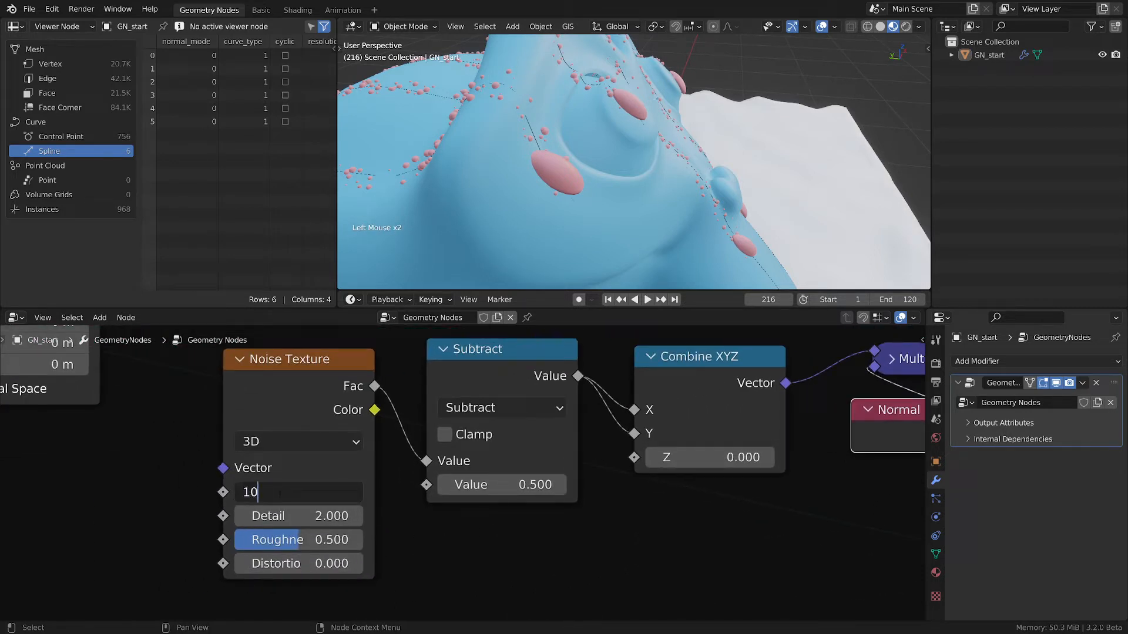
{"action": "key", "text": "Return"}
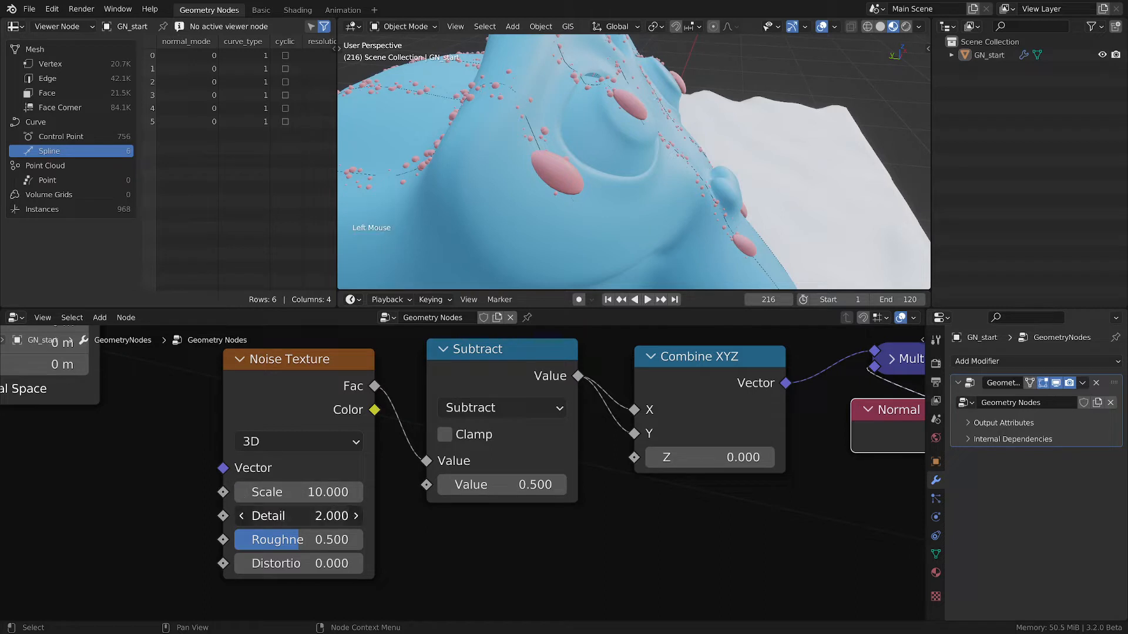
{"action": "key", "text": "BackSpace"}
{"action": "key", "text": "BackSpace"}
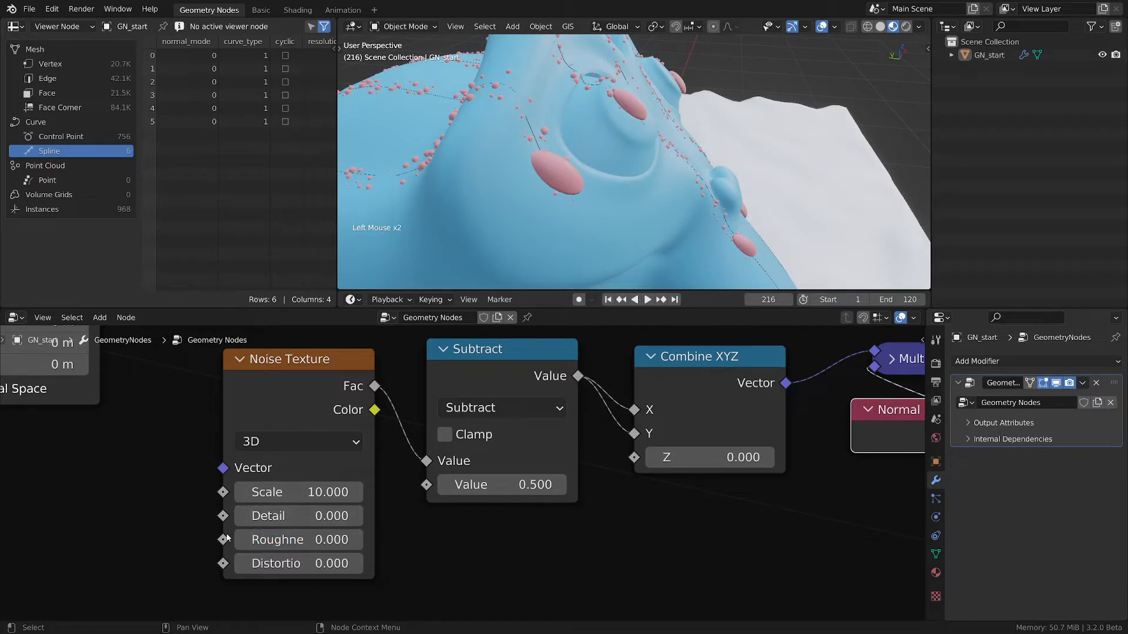
{"action": "left_click", "coordinate": [266, 450]}
{"action": "left_click", "coordinate": [259, 488]}
Toggle muting on Set Position to compare the drops with and without the 2D noise, leaving the node enabled.
{"action": "middle_click_drag", "start_coordinate": [832, 534], "coordinate": [663, 559]}
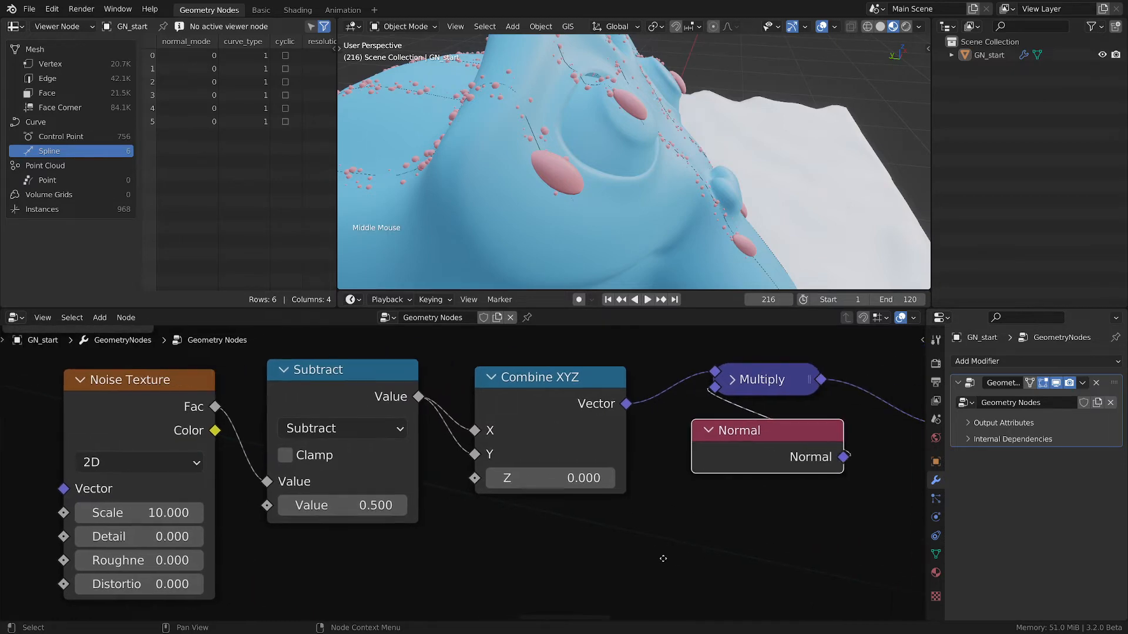
{"action": "scroll", "coordinate": [685, 537], "scroll_direction": "down", "scroll_amount": 1}
{"action": "middle_click_drag", "start_coordinate": [904, 411], "coordinate": [786, 426]}
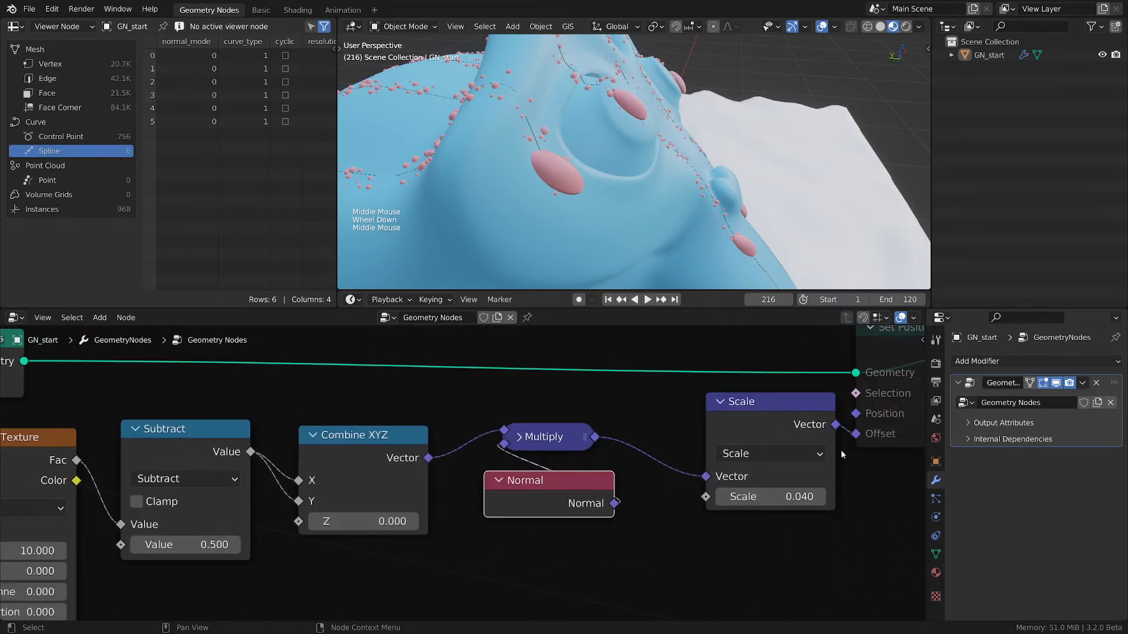
{"action": "middle_click_drag", "start_coordinate": [902, 335], "coordinate": [669, 374]}
{"action": "left_click", "coordinate": [673, 372]}
{"action": "key", "text": "m"}
{"action": "key", "text": "m"}
{"action": "key", "text": "m"}
{"action": "key", "text": "m"}
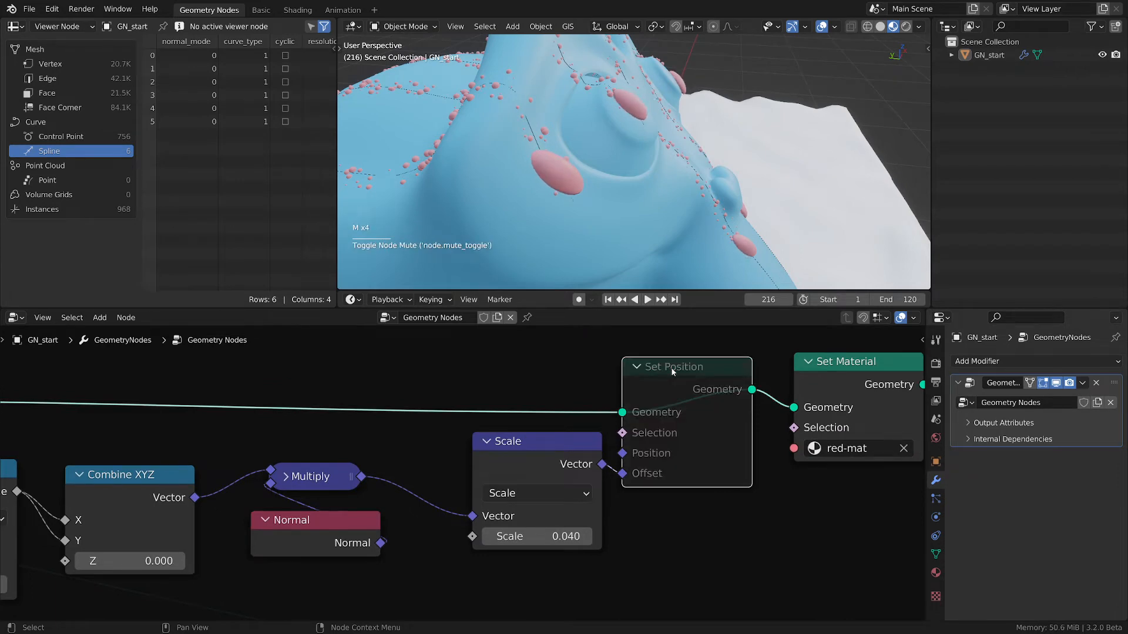
{"action": "key", "text": "m"}
{"action": "key", "text": "m"}
{"action": "key", "text": "m"}
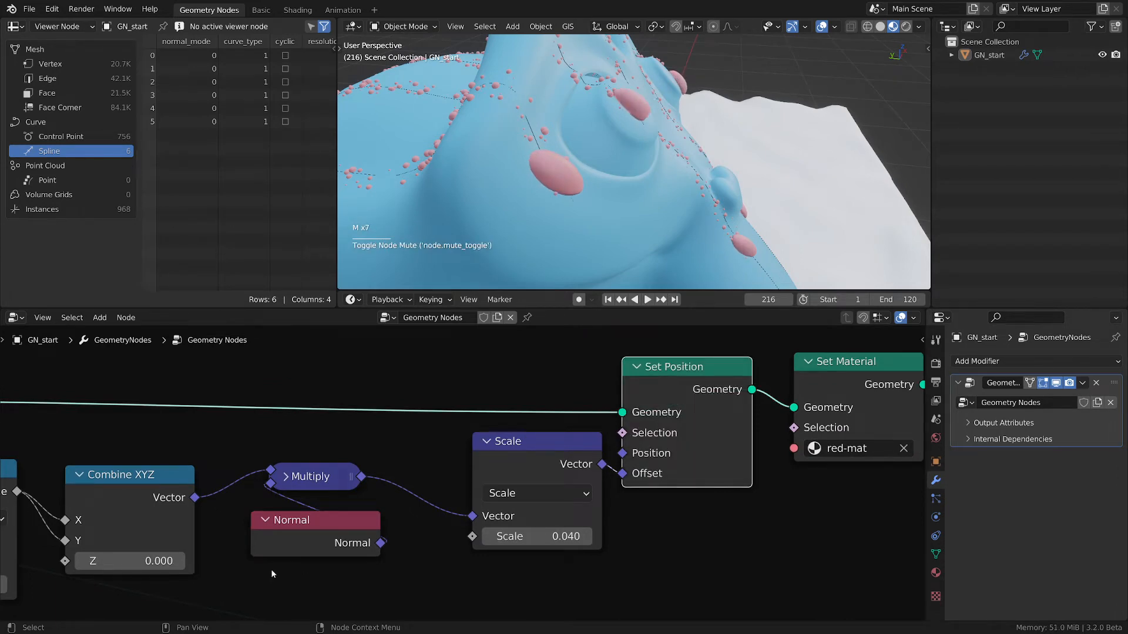
Set the Noise Texture's distortion to 2.290 and scrub the timeline to frame 207.
{"action": "middle_click_drag", "start_coordinate": [233, 445], "coordinate": [523, 399]}
{"action": "scroll", "coordinate": [502, 423], "scroll_direction": "down", "scroll_amount": 4}
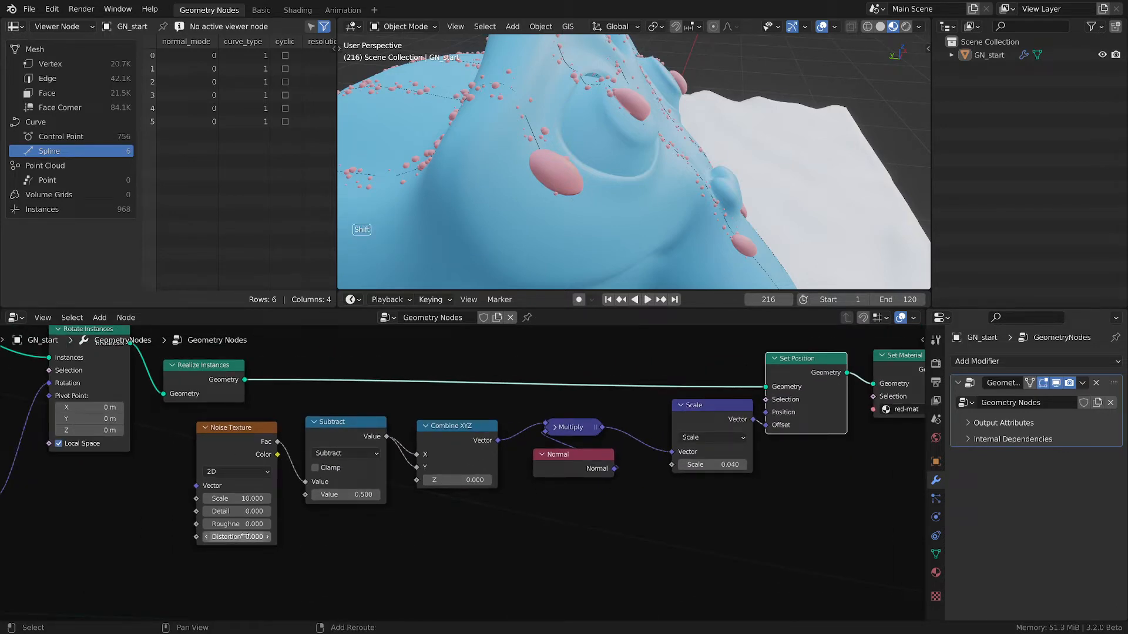
{"action": "left_click_drag", "start_coordinate": [250, 537], "coordinate": [279, 538], "text": "shift"}
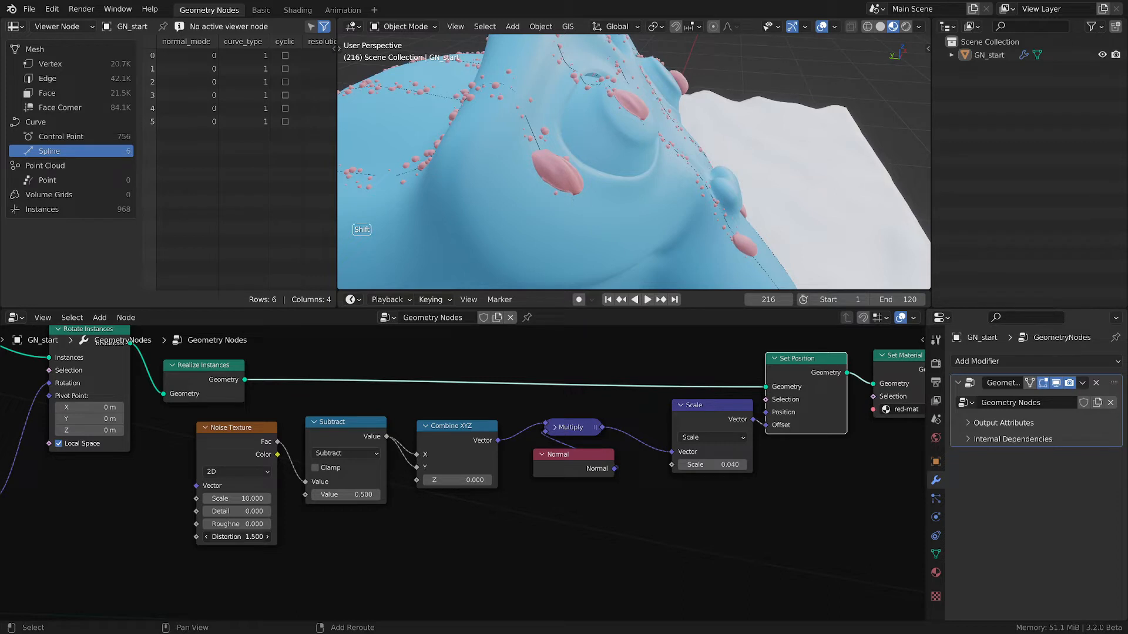
{"action": "left_click_drag", "start_coordinate": [279, 538], "coordinate": [285, 537], "text": "shift"}
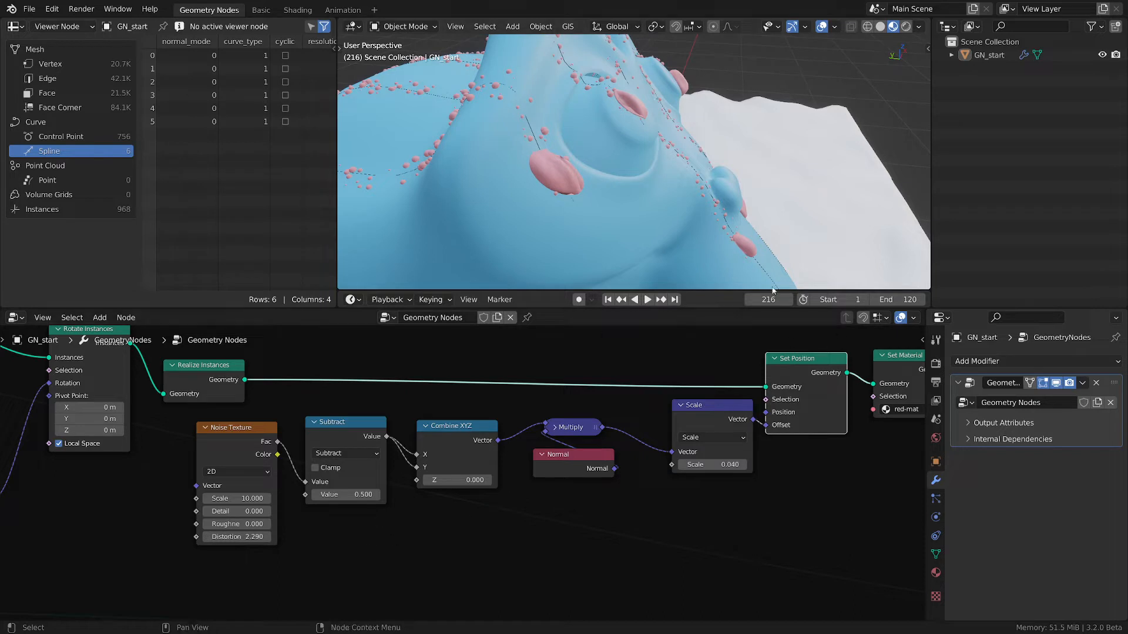
{"action": "left_click_drag", "start_coordinate": [768, 300], "coordinate": [743, 299], "text": "shift"}
Add a Position node before the Noise Texture and connect it to the texture's Vector input.
{"action": "middle_click_drag", "start_coordinate": [380, 545], "coordinate": [629, 535]}
{"action": "scroll", "coordinate": [551, 509], "scroll_direction": "up", "scroll_amount": 2}
{"action": "mouse_move", "coordinate": [480, 394]}
{"action": "left_mouse_down"}
{"action": "mouse_move", "coordinate": [504, 410]}
{"action": "mouse_move", "coordinate": [485, 405]}
{"action": "left_mouse_up"}
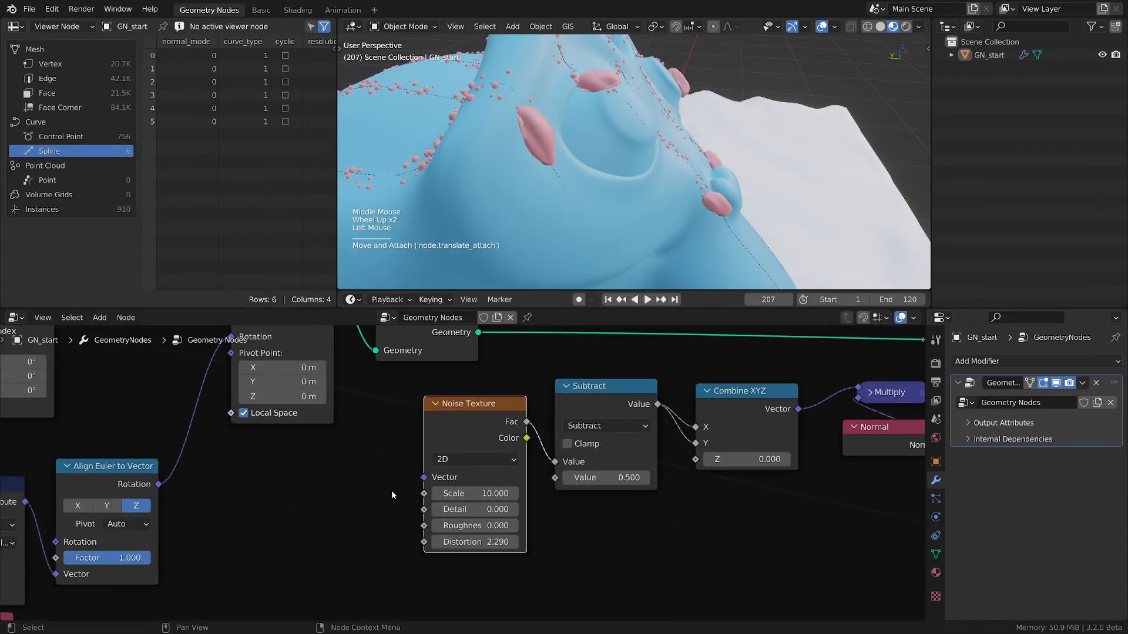
{"action": "key", "text": "shift+a"}
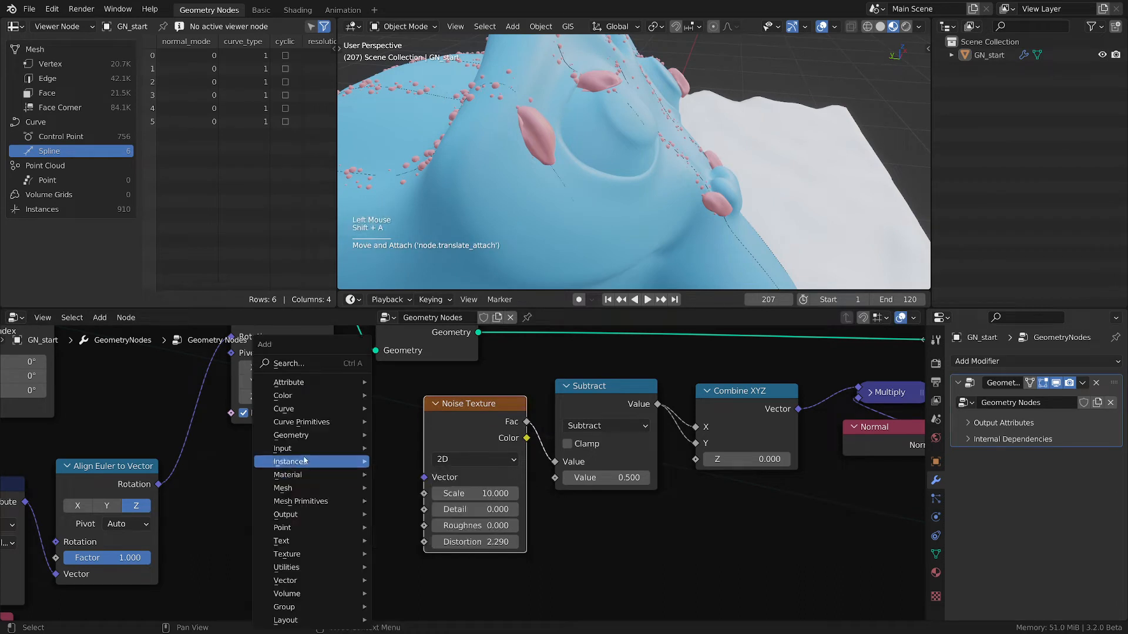
{"action": "mouse_move", "coordinate": [303, 449]}
{"action": "left_click", "coordinate": [406, 421]}
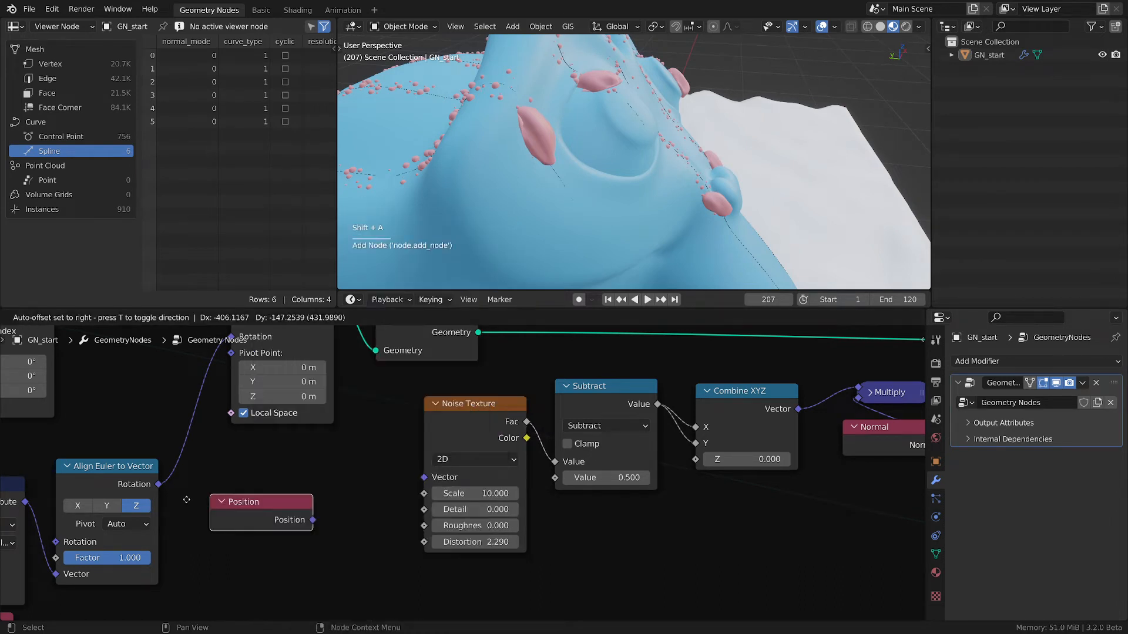
{"action": "left_click", "coordinate": [297, 489]}
{"action": "left_click_drag", "start_coordinate": [308, 492], "coordinate": [424, 477]}
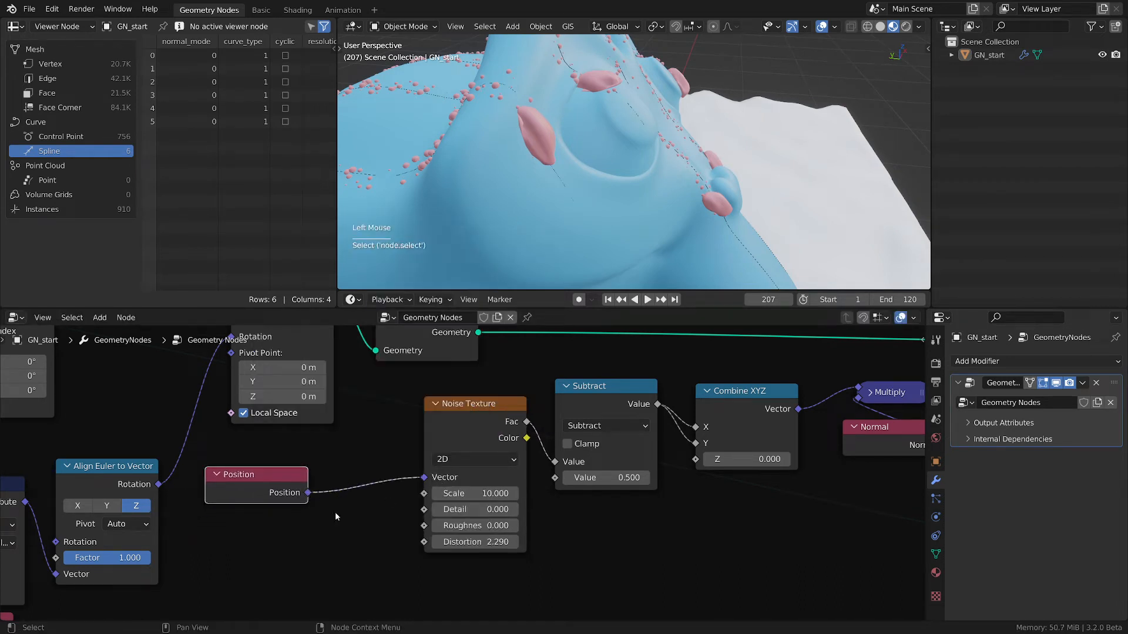
{"action": "left_click_drag", "start_coordinate": [301, 492], "coordinate": [304, 483]}
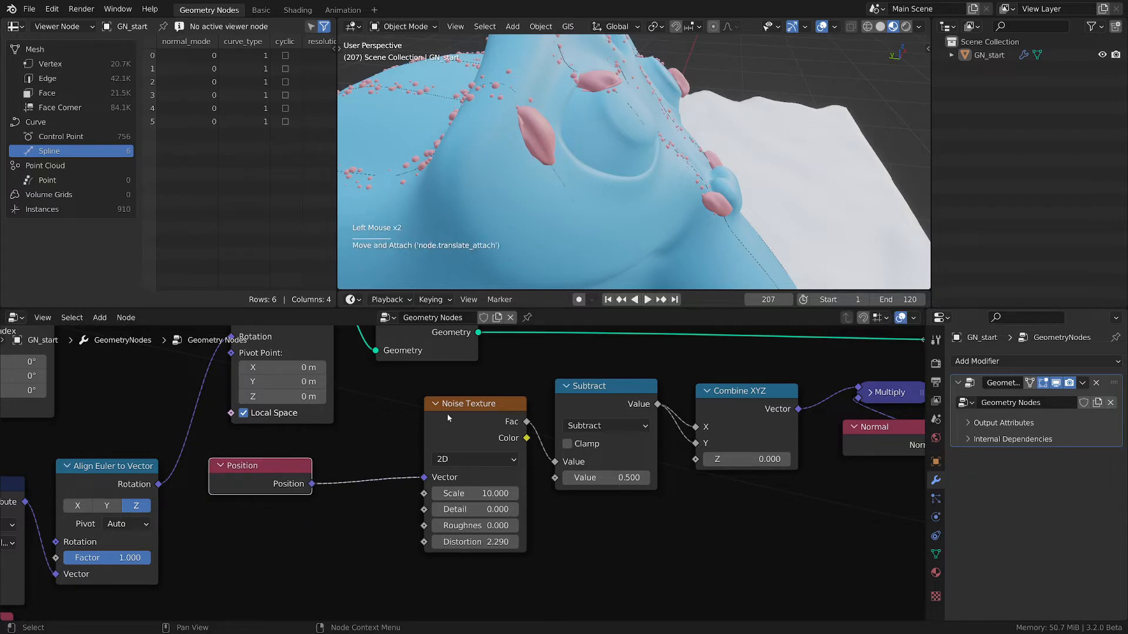
{"action": "left_click_drag", "start_coordinate": [447, 414], "coordinate": [450, 422]}
Insert a Vector Math Add node between Position and Noise Texture and set its second vector's X to 8.5.
{"action": "key", "text": "shift+a"}
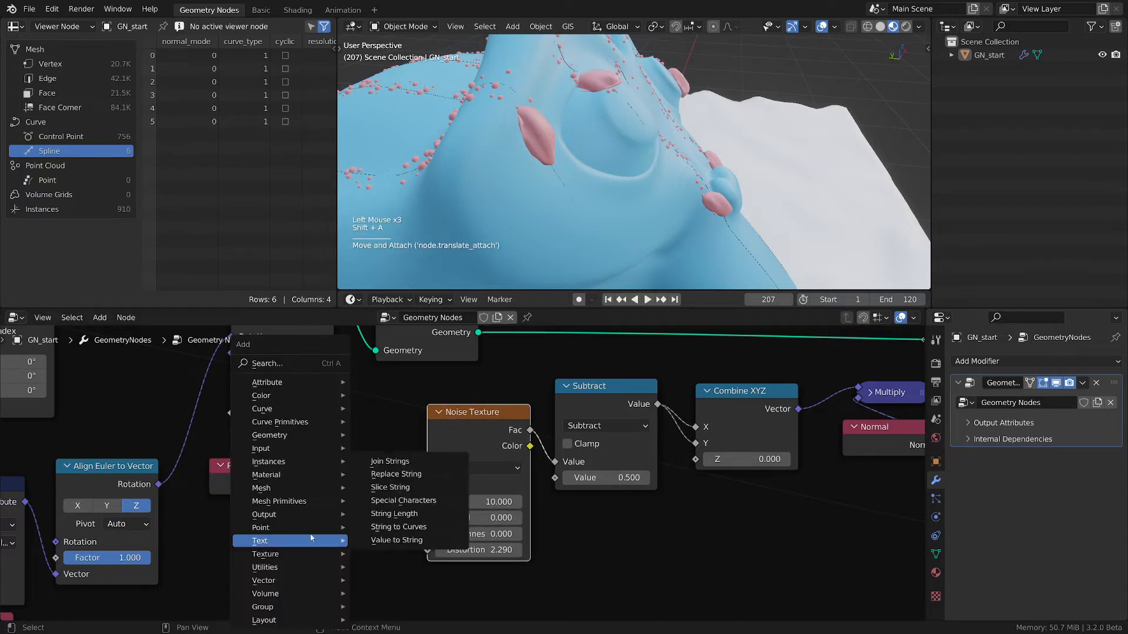
{"action": "mouse_move", "coordinate": [270, 581]}
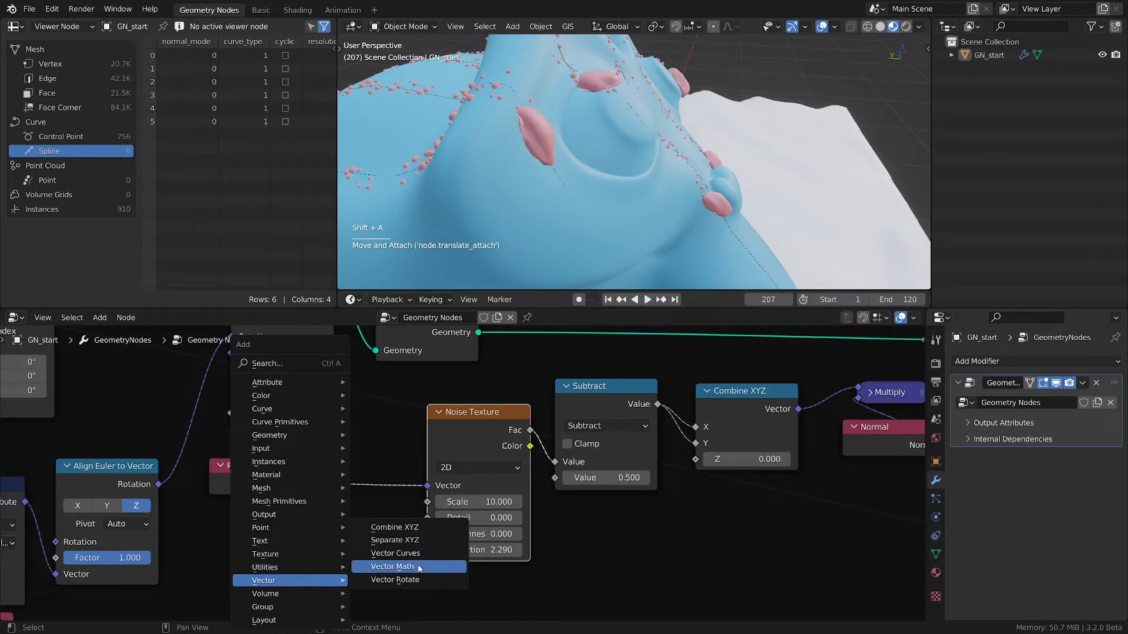
{"action": "left_click", "coordinate": [392, 566]}
{"action": "left_click", "coordinate": [360, 496]}
{"action": "left_click_drag", "start_coordinate": [421, 540], "coordinate": [506, 496]}
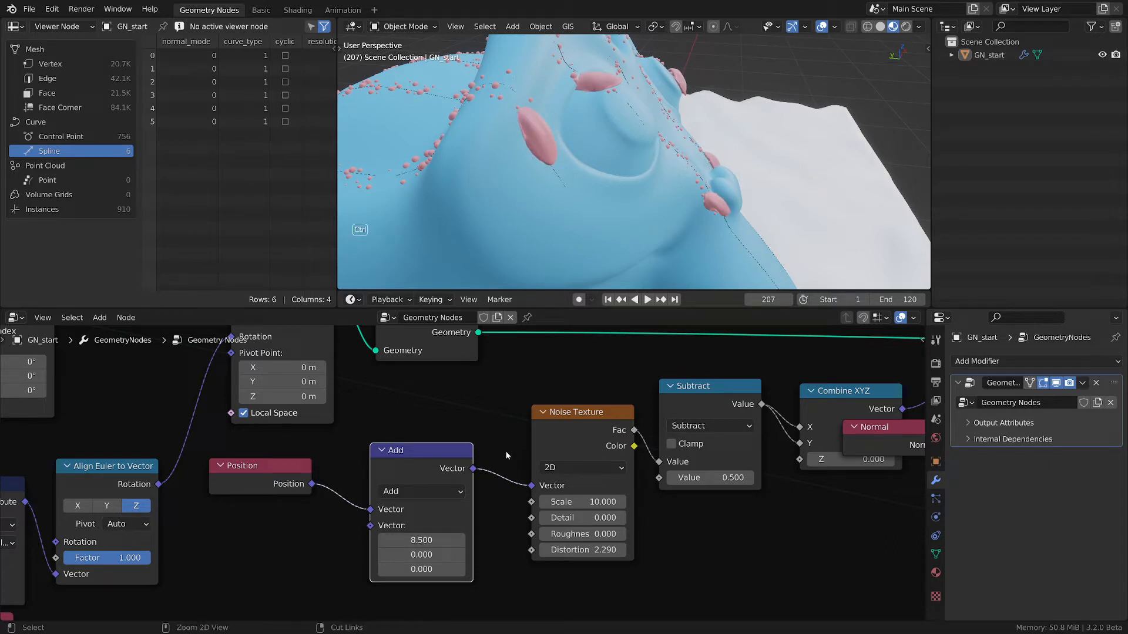
Cut the link into the Noise Texture, delete the Position and Add nodes, and move the texture closer to Subtract.
{"action": "right_click_drag", "start_coordinate": [505, 450], "coordinate": [481, 495], "text": "ctrl"}
{"action": "left_click", "coordinate": [286, 464]}
{"action": "left_click", "coordinate": [410, 450], "text": "shift"}
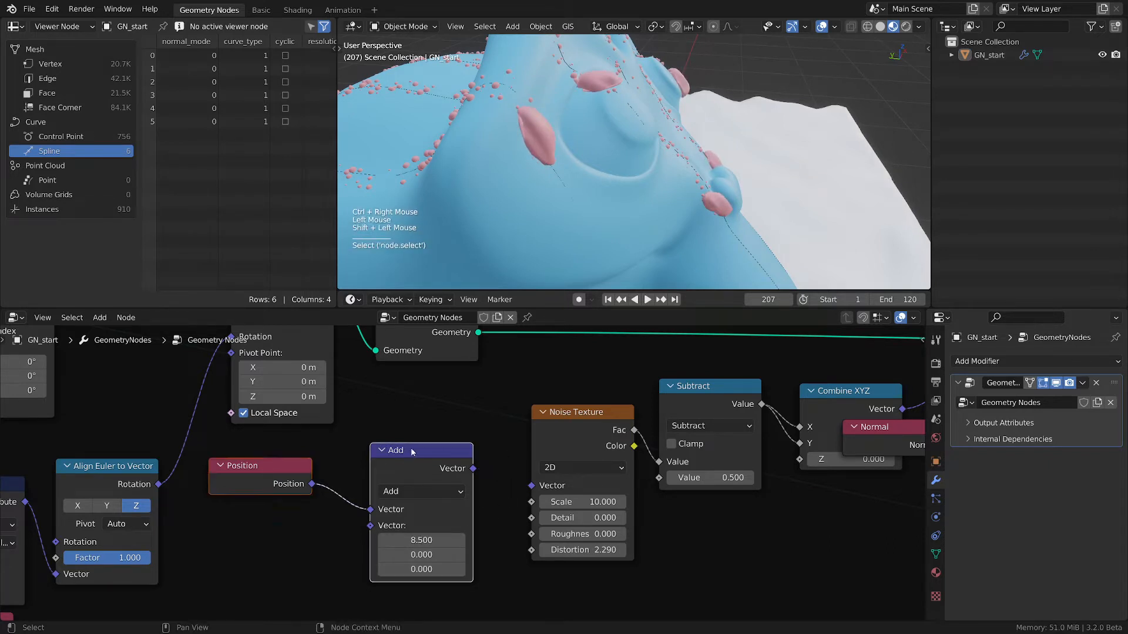
{"action": "key", "text": "x"}
{"action": "left_click_drag", "start_coordinate": [555, 417], "coordinate": [540, 421]}
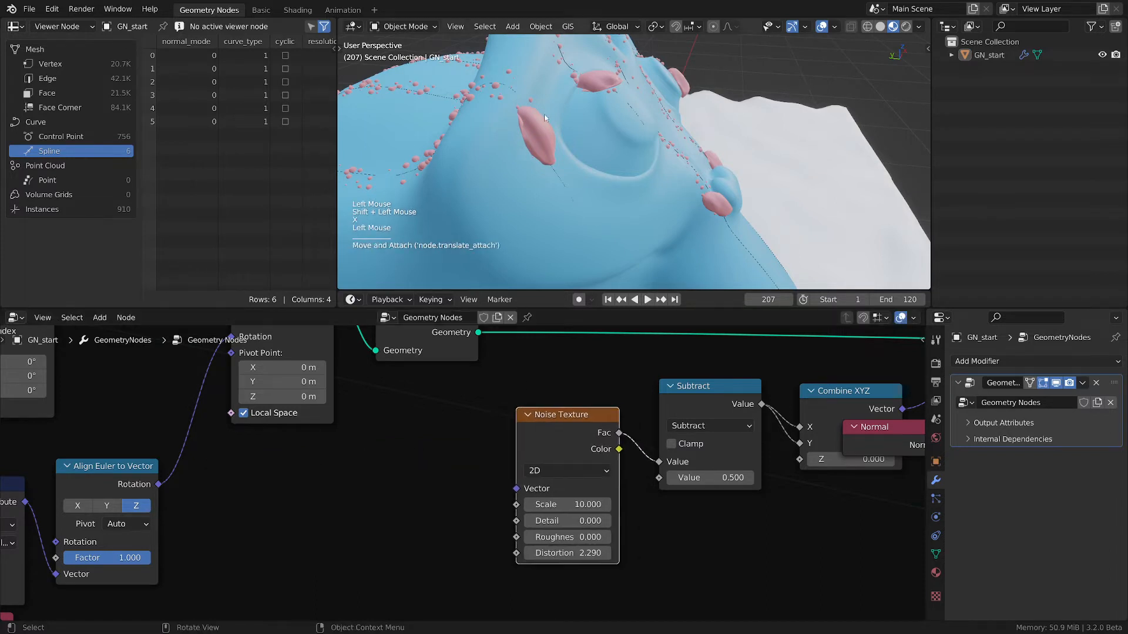
Annotate the drop beside the eye and its path in the viewport, and erase the annotations.
{"action": "left_click_drag", "start_coordinate": [515, 114], "coordinate": [519, 107]}
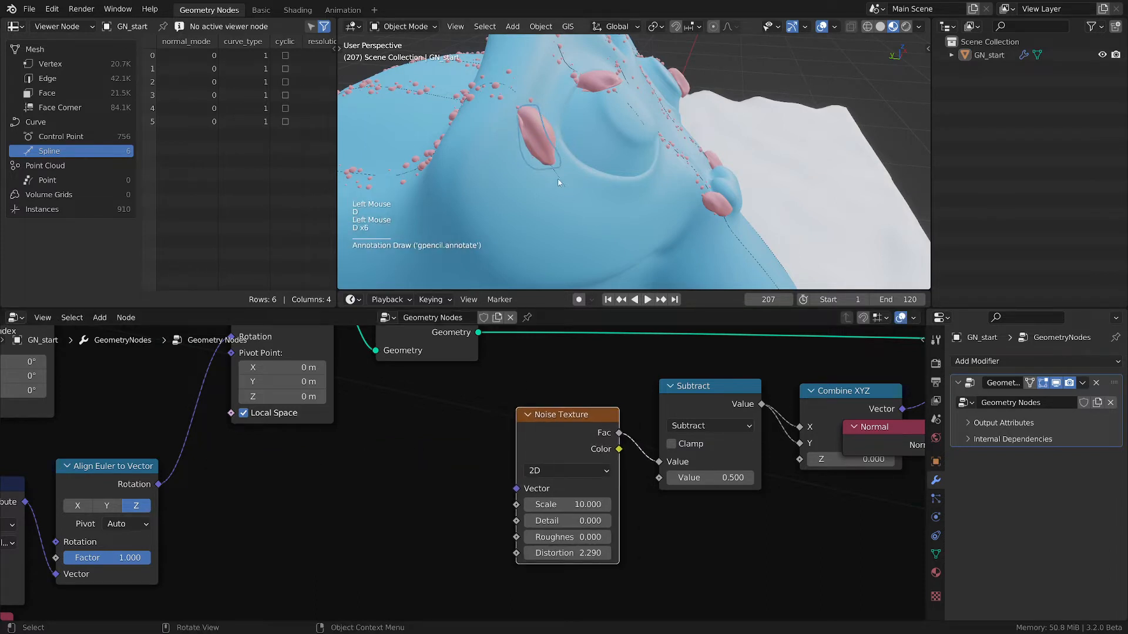
{"action": "mouse_move", "coordinate": [554, 179]}
{"action": "left_mouse_down"}
{"action": "mouse_move", "coordinate": [572, 216]}
{"action": "mouse_move", "coordinate": [619, 247]}
{"action": "left_mouse_up"}
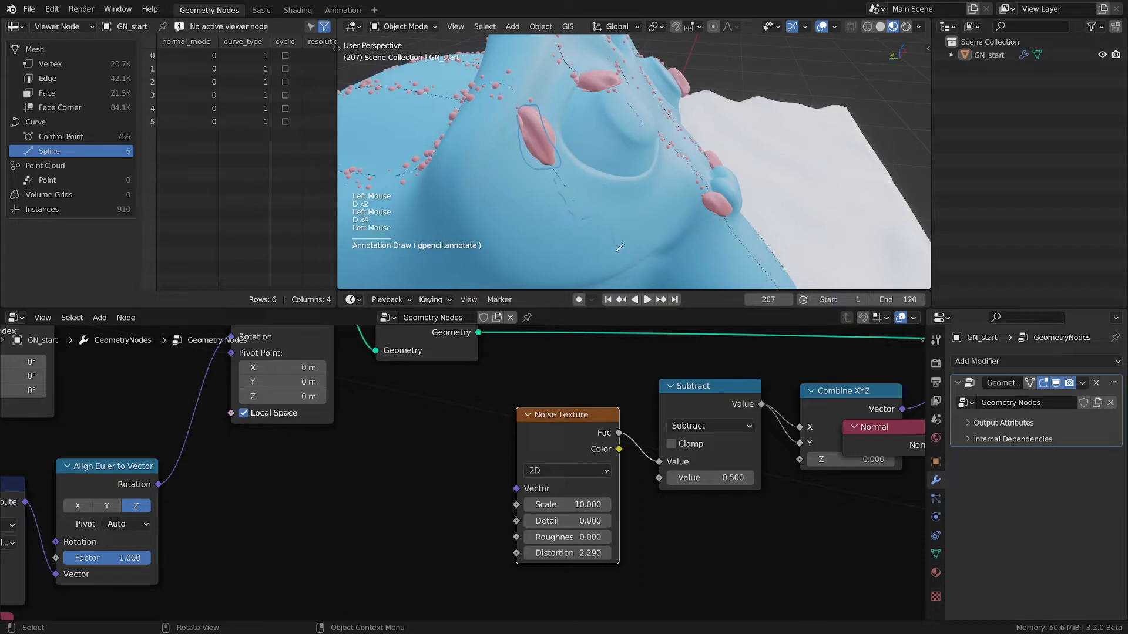
{"action": "key", "text": "d"}
{"action": "left_click_drag", "start_coordinate": [534, 137], "coordinate": [526, 128]}
{"action": "mouse_move", "coordinate": [552, 122]}
{"action": "right_mouse_down"}
{"action": "mouse_move", "coordinate": [544, 112]}
{"action": "mouse_move", "coordinate": [574, 224]}
{"action": "right_mouse_up"}
{"action": "key", "text": "d"}
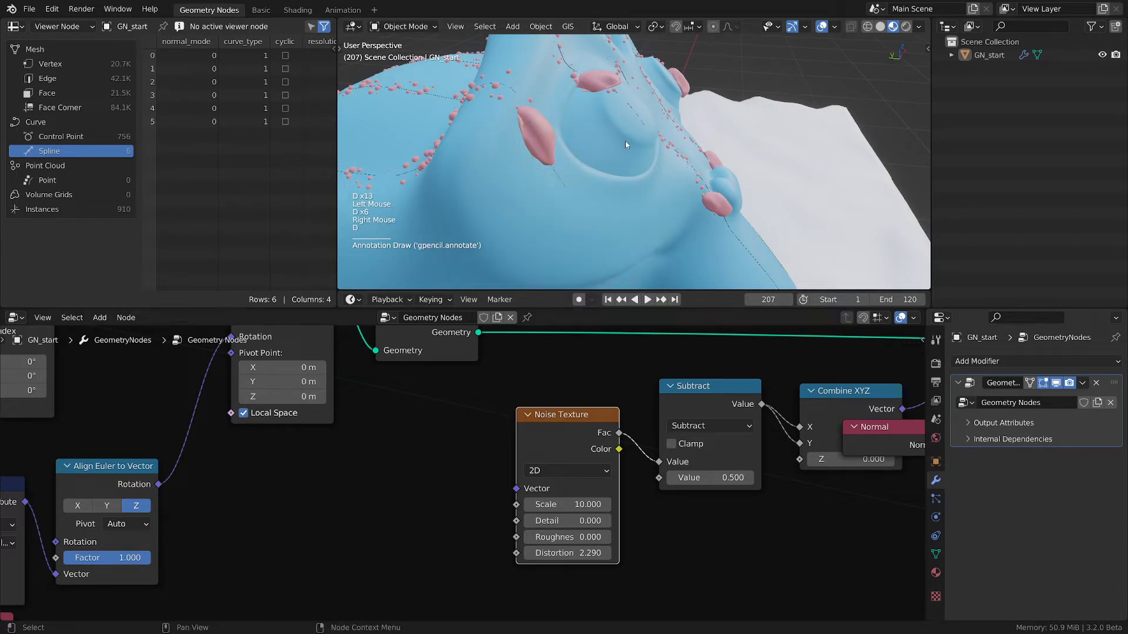
Play the animation to examine the deformed drops from several views, stop it, and scrub to frame 264.
{"action": "key", "text": "space"}
{"action": "scroll", "coordinate": [625, 139], "scroll_direction": "down", "scroll_amount": 3}
{"action": "scroll", "coordinate": [482, 129], "scroll_direction": "up", "scroll_amount": 2}
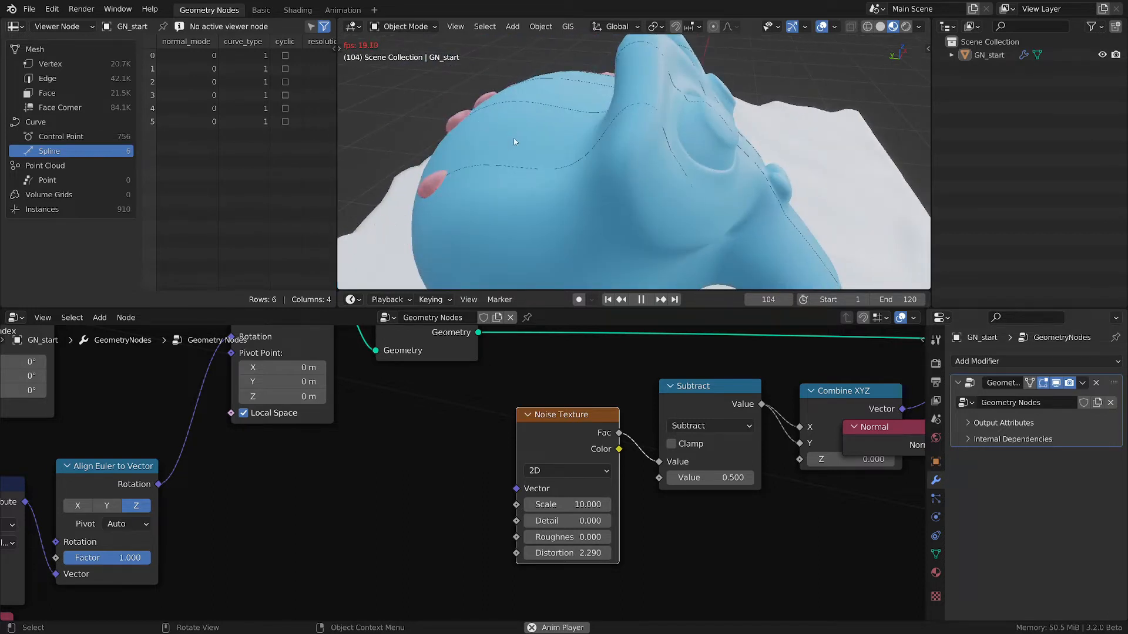
{"action": "scroll", "coordinate": [542, 129], "scroll_direction": "down", "scroll_amount": 1}
{"action": "scroll", "coordinate": [522, 143], "scroll_direction": "up", "scroll_amount": 1}
{"action": "scroll", "coordinate": [498, 160], "scroll_direction": "up", "scroll_amount": 1}
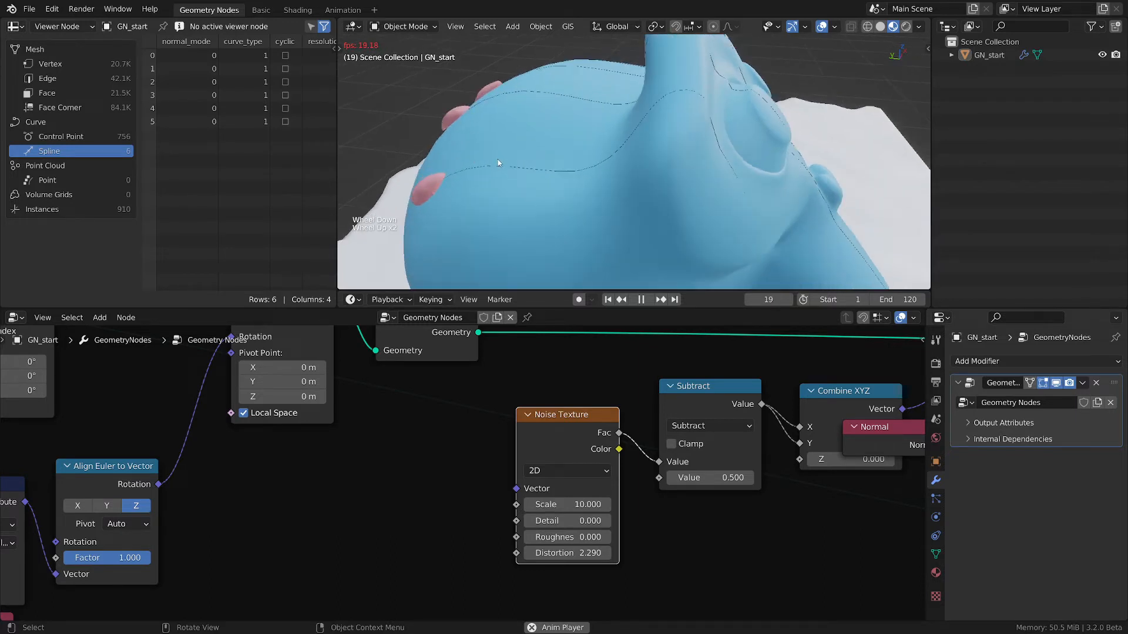
{"action": "key", "text": "space"}
{"action": "scroll", "coordinate": [547, 150], "scroll_direction": "down", "scroll_amount": 2}
{"action": "middle_click_drag", "start_coordinate": [547, 151], "coordinate": [590, 176]}
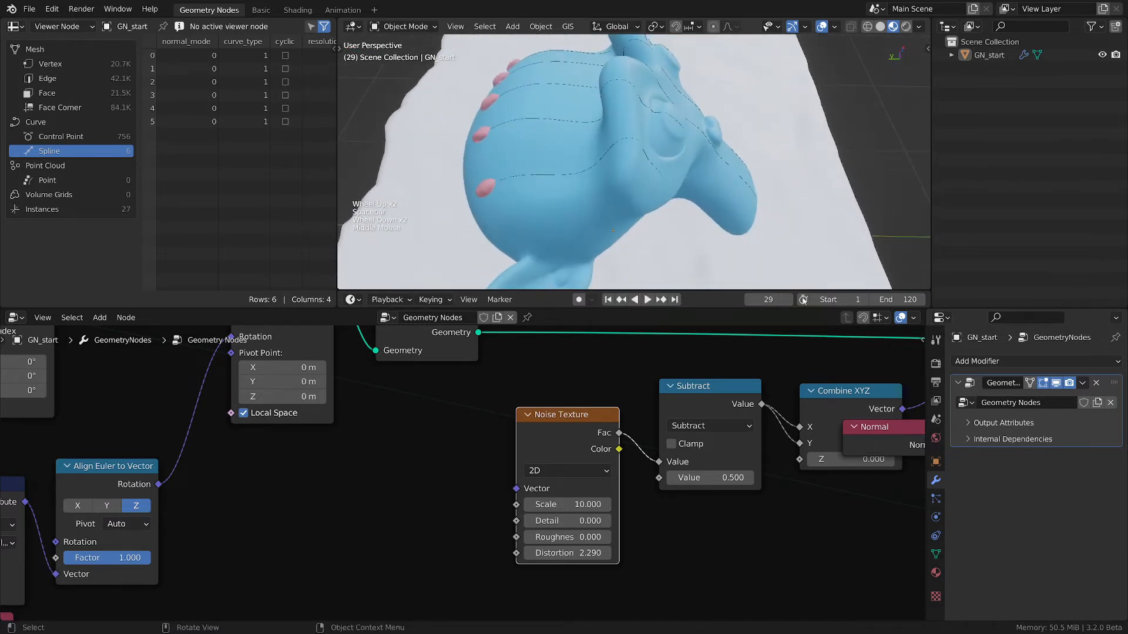
{"action": "left_click_drag", "start_coordinate": [767, 299], "coordinate": [1125, 299]}
Move the Normal node back beneath the Multiply node and save the file.
{"action": "middle_click_drag", "start_coordinate": [730, 516], "coordinate": [459, 525]}
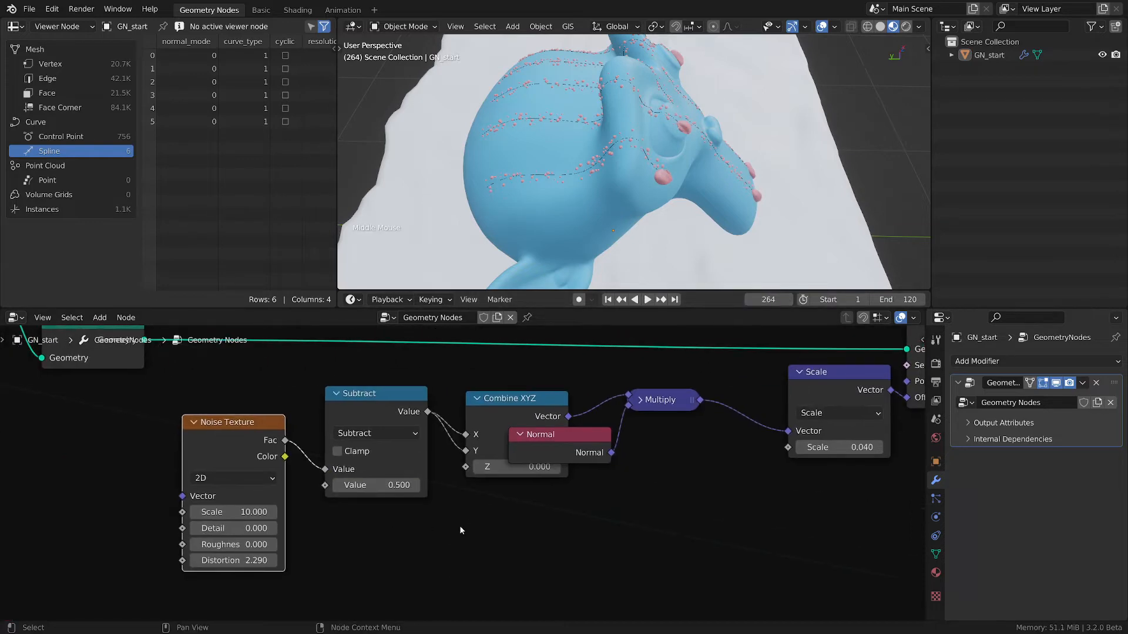
{"action": "scroll", "coordinate": [459, 525], "scroll_direction": "down", "scroll_amount": 1}
{"action": "left_click_drag", "start_coordinate": [572, 448], "coordinate": [661, 446]}
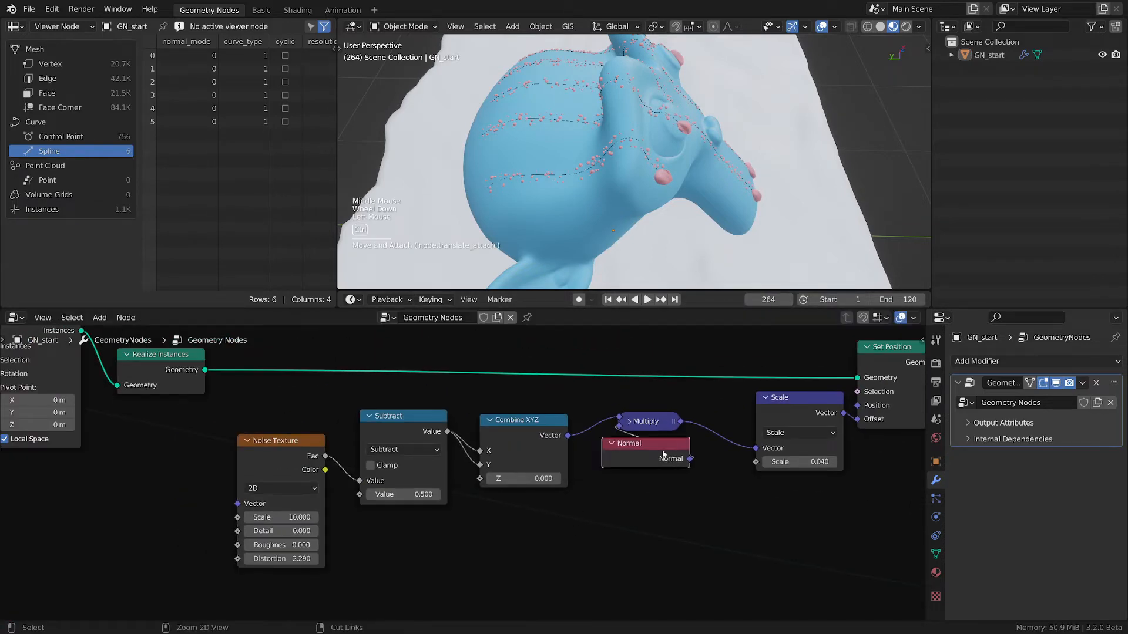
{"action": "key", "text": "ctrl+s"}
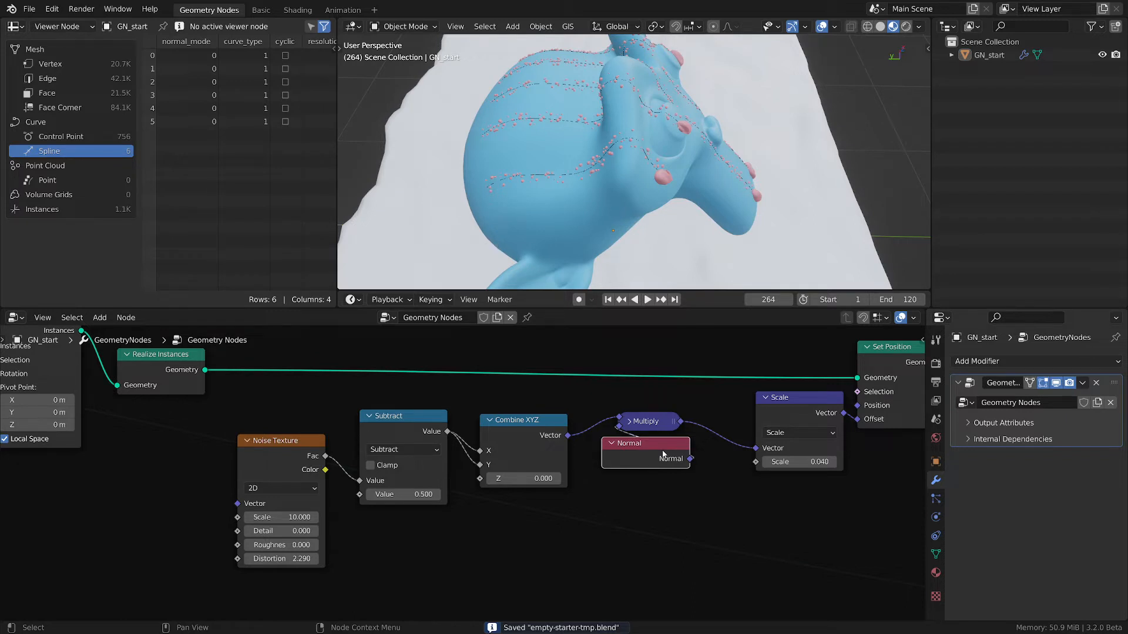
{"action": "middle_click_drag", "start_coordinate": [647, 225], "coordinate": [683, 155]}
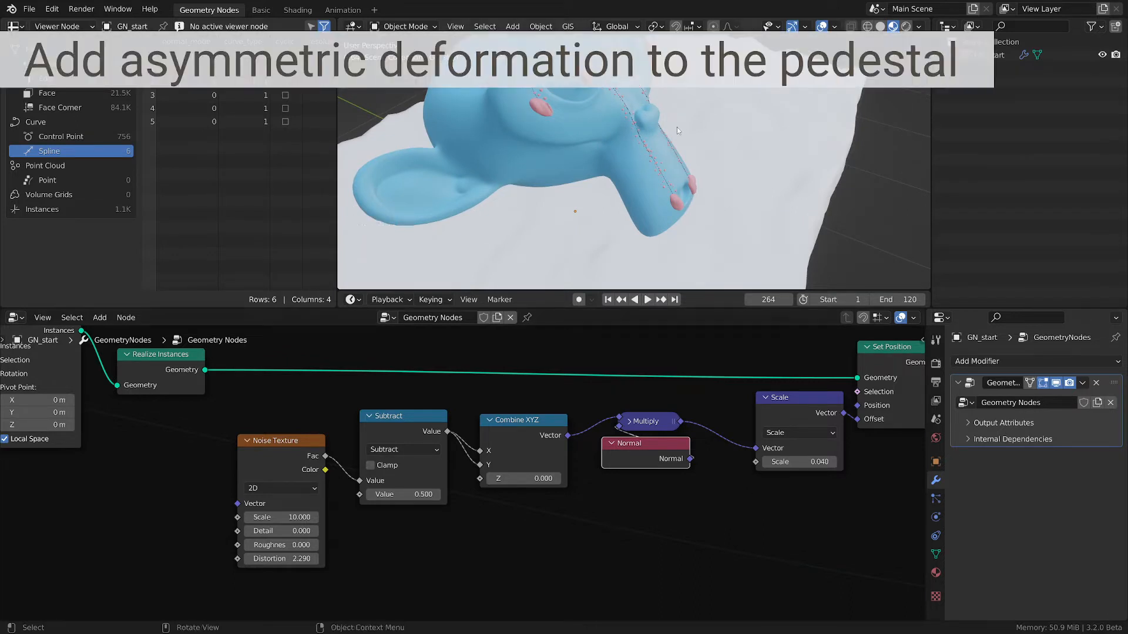
Deselect the Normal node and save the file.
{"action": "scroll", "coordinate": [677, 127], "scroll_direction": "down", "scroll_amount": 3}
{"action": "middle_click_drag", "start_coordinate": [677, 128], "coordinate": [656, 163]}
{"action": "scroll", "coordinate": [642, 179], "scroll_direction": "up", "scroll_amount": 2}
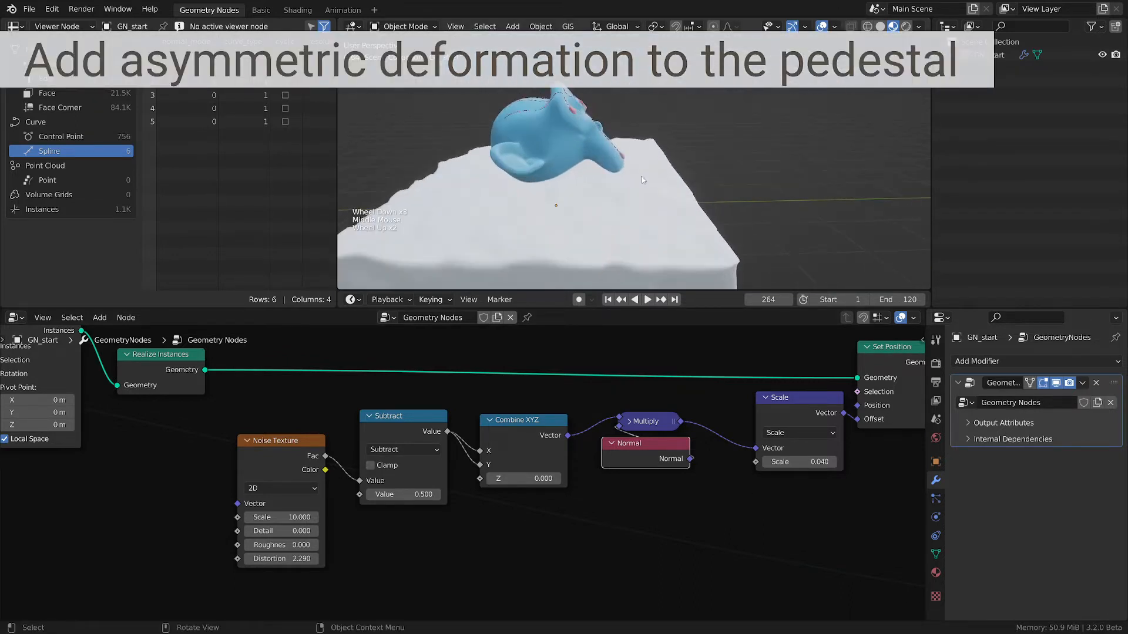
{"action": "scroll", "coordinate": [586, 226], "scroll_direction": "down", "scroll_amount": 1}
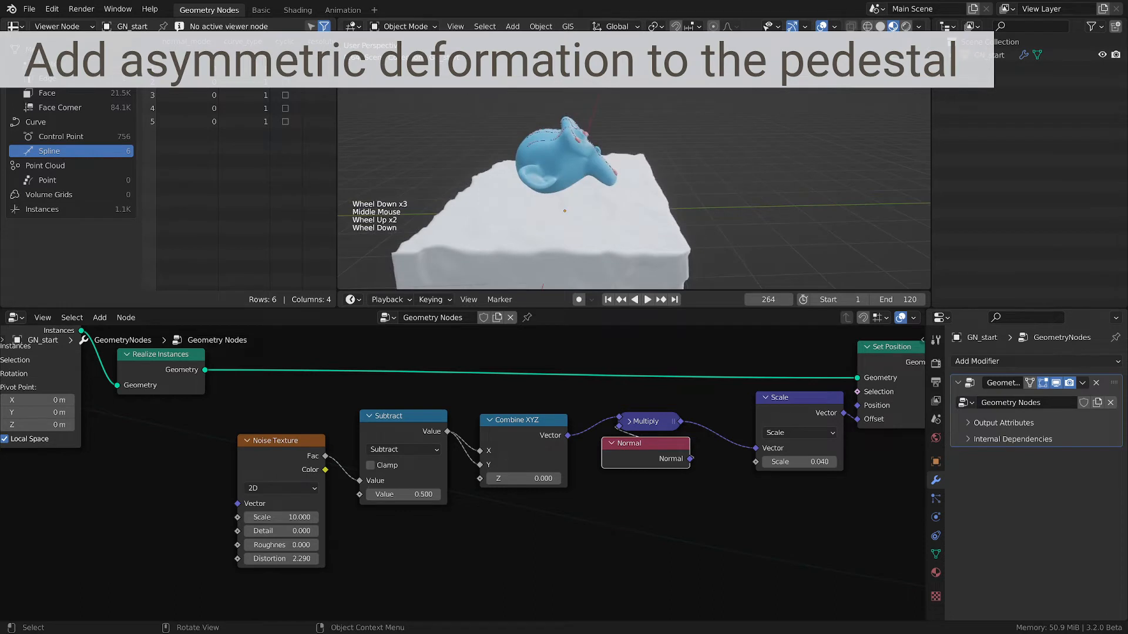
{"action": "left_click", "coordinate": [596, 556], "text": "ctrl"}
{"action": "key", "text": "ctrl+s"}
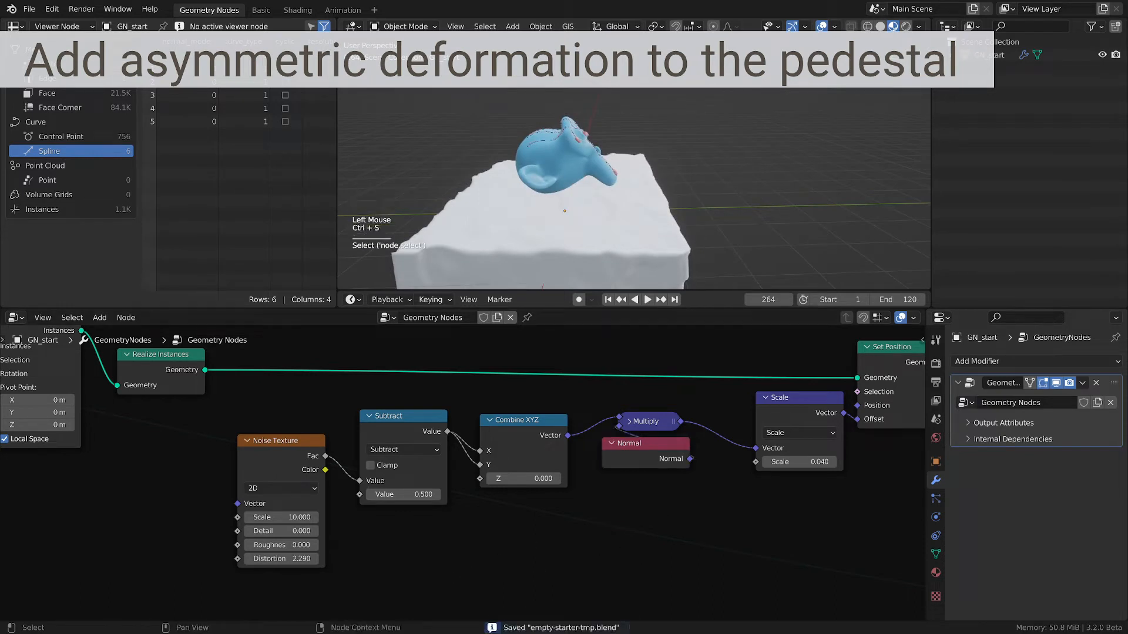
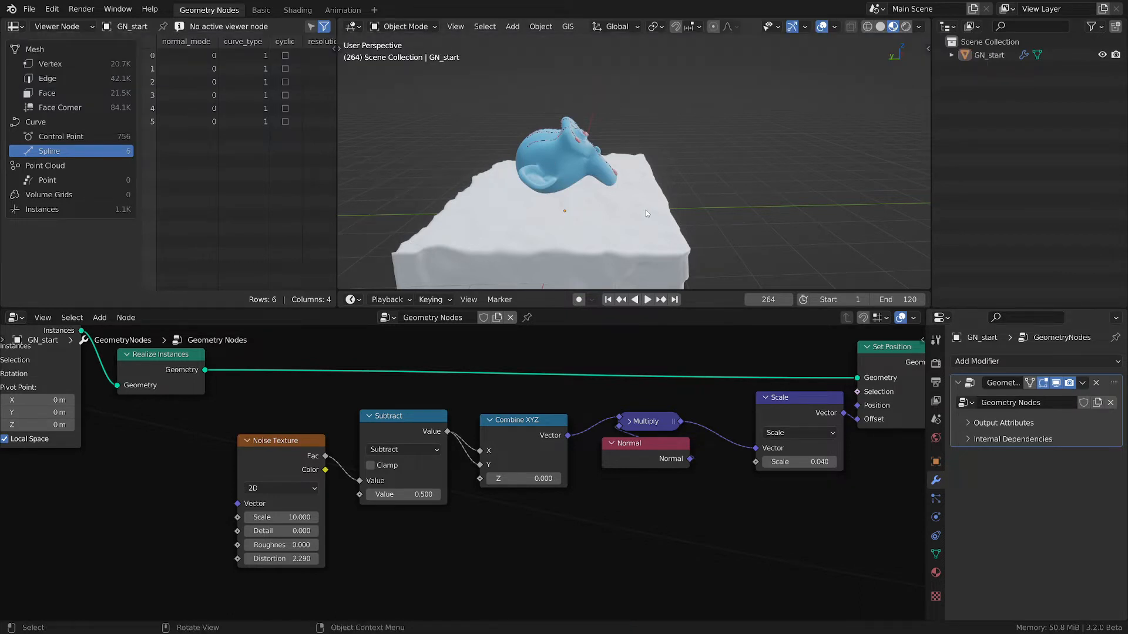
Annotate the pedestal's side with its outline, a sloped top profile and a dashed midline in the viewport, and erase the annotations.
{"action": "middle_click_drag", "start_coordinate": [646, 210], "coordinate": [647, 189]}
{"action": "scroll", "coordinate": [670, 210], "scroll_direction": "down", "scroll_amount": 2}
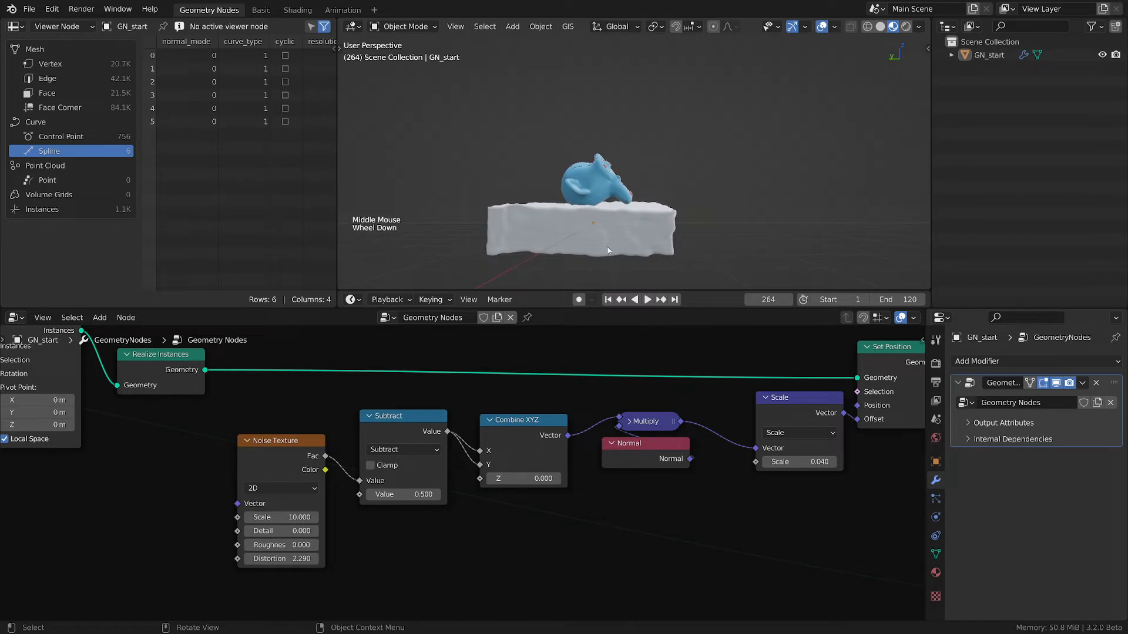
{"action": "scroll", "coordinate": [611, 244], "scroll_direction": "up", "scroll_amount": 2}
{"action": "key", "text": "d"}
{"action": "key", "text": "d"}
{"action": "key", "text": "d"}
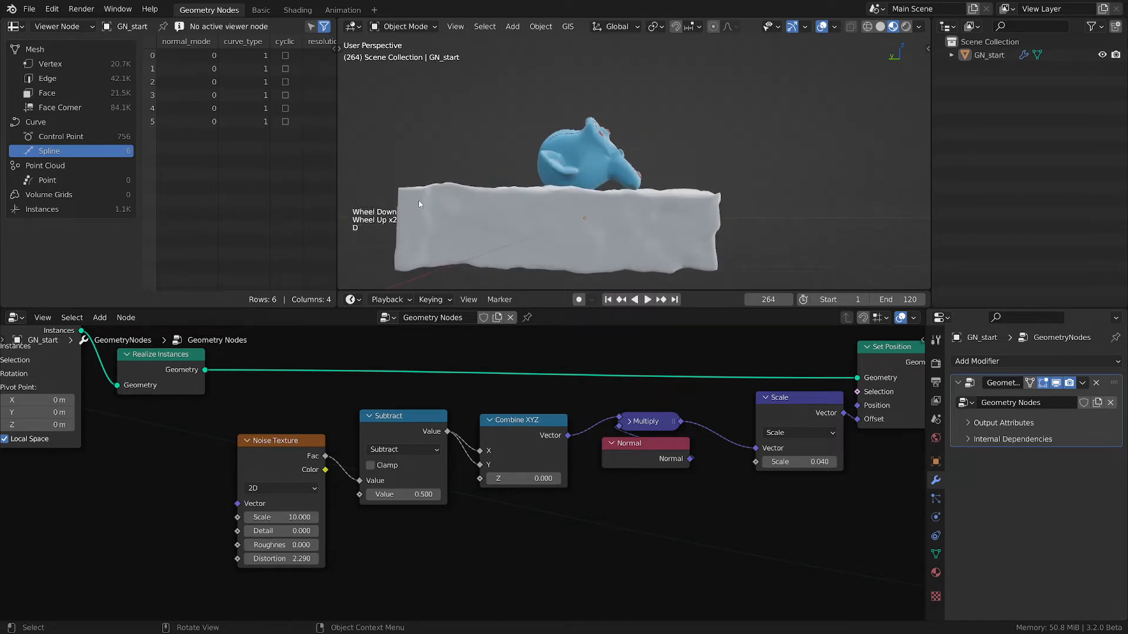
{"action": "left_click_drag", "start_coordinate": [400, 213], "coordinate": [404, 253]}
{"action": "key", "text": "d"}
{"action": "left_click_drag", "start_coordinate": [411, 190], "coordinate": [415, 188]}
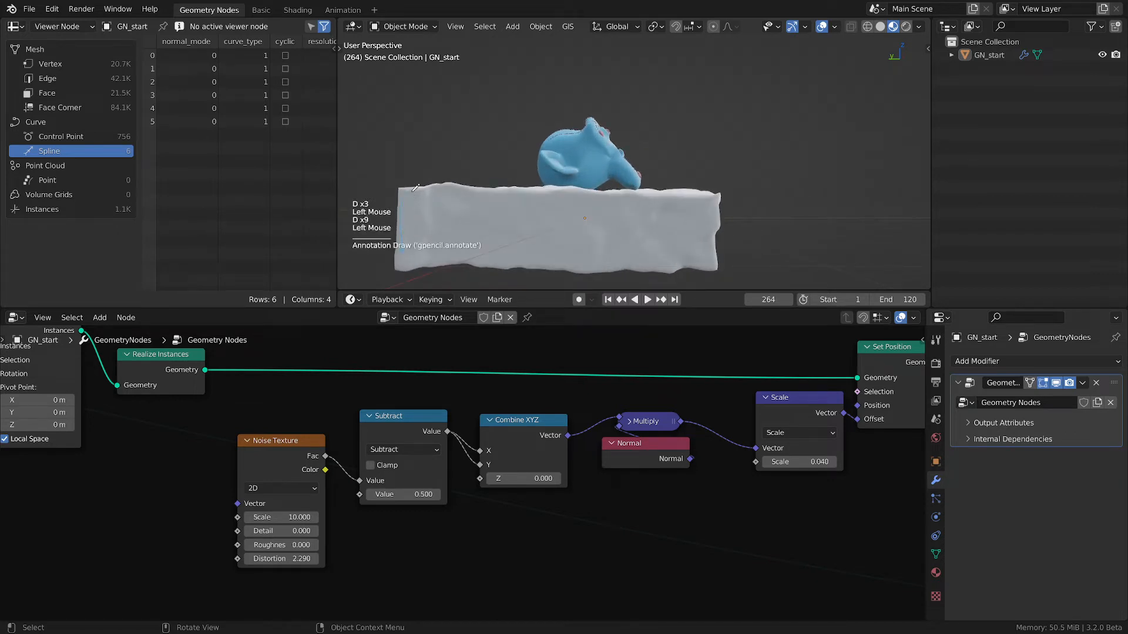
{"action": "left_click_drag", "start_coordinate": [592, 212], "coordinate": [717, 235]}
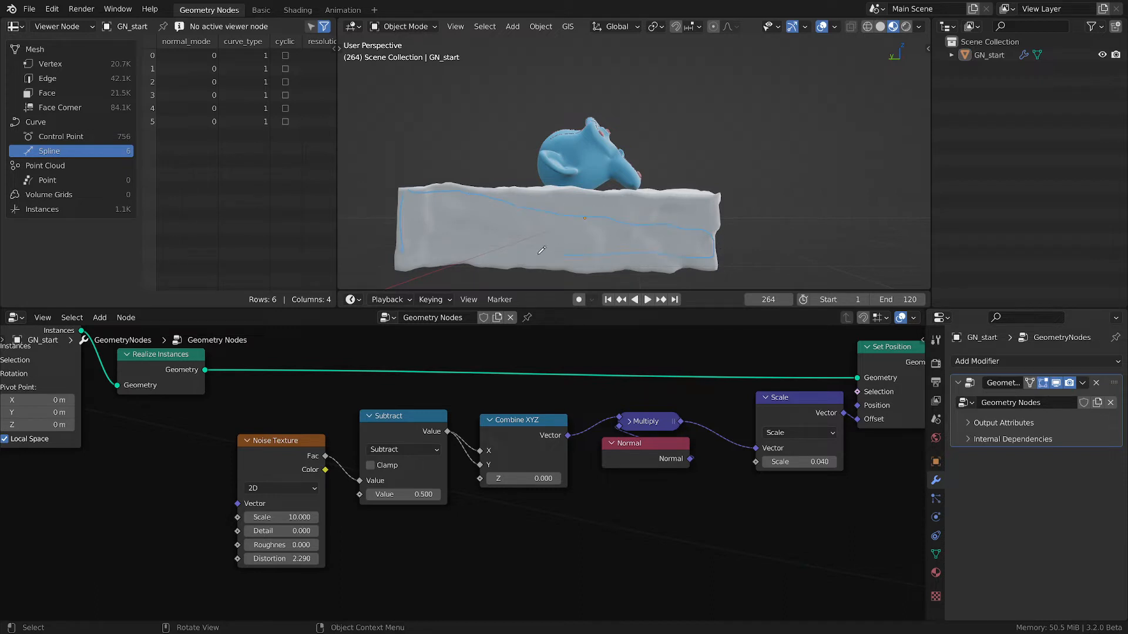
{"action": "key", "text": "d"}
{"action": "key", "text": "d"}
{"action": "left_click_drag", "start_coordinate": [414, 256], "coordinate": [494, 256]}
{"action": "key", "text": "d"}
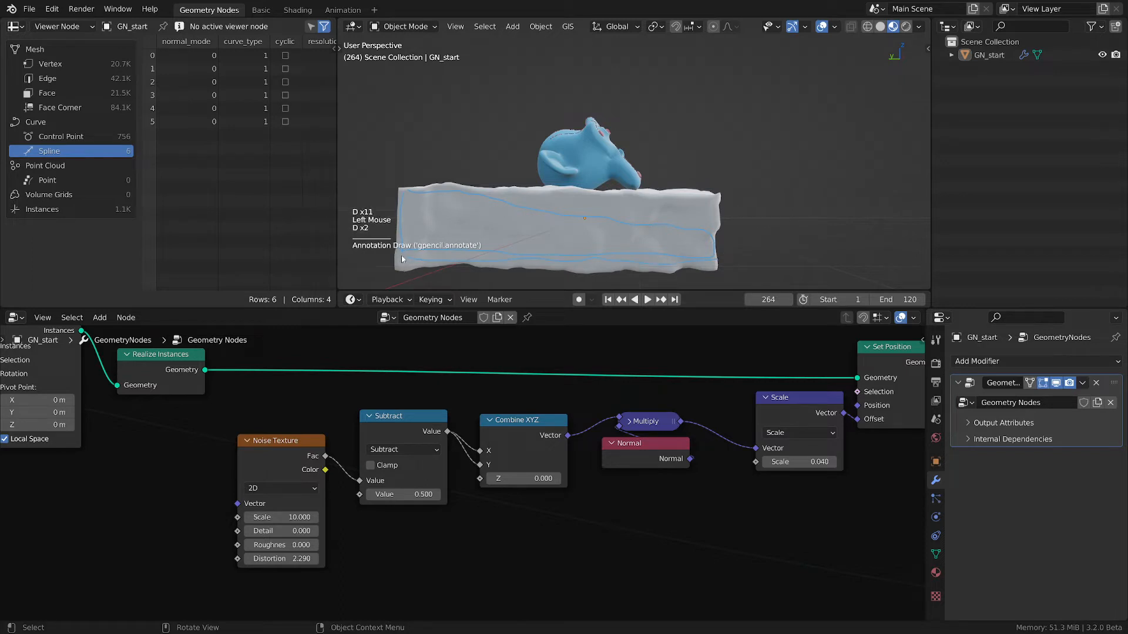
{"action": "key", "text": "d"}
{"action": "left_click_drag", "start_coordinate": [404, 229], "coordinate": [557, 228]}
{"action": "left_click_drag", "start_coordinate": [590, 229], "coordinate": [695, 237]}
{"action": "key", "text": "d"}
{"action": "mouse_move", "coordinate": [712, 235]}
{"action": "left_mouse_down"}
{"action": "mouse_move", "coordinate": [737, 237]}
{"action": "mouse_move", "coordinate": [634, 169]}
{"action": "mouse_move", "coordinate": [415, 206]}
{"action": "left_mouse_up"}
{"action": "key", "text": "d"}
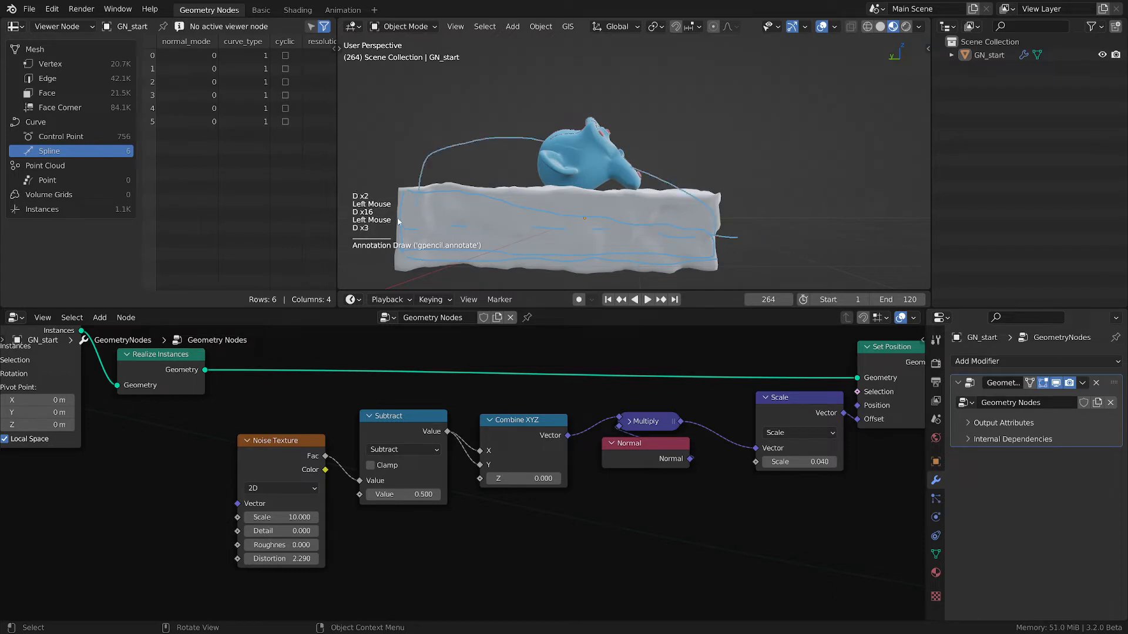
{"action": "mouse_move", "coordinate": [425, 163]}
{"action": "right_mouse_down"}
{"action": "mouse_move", "coordinate": [778, 246]}
{"action": "mouse_move", "coordinate": [710, 238]}
{"action": "right_mouse_up"}
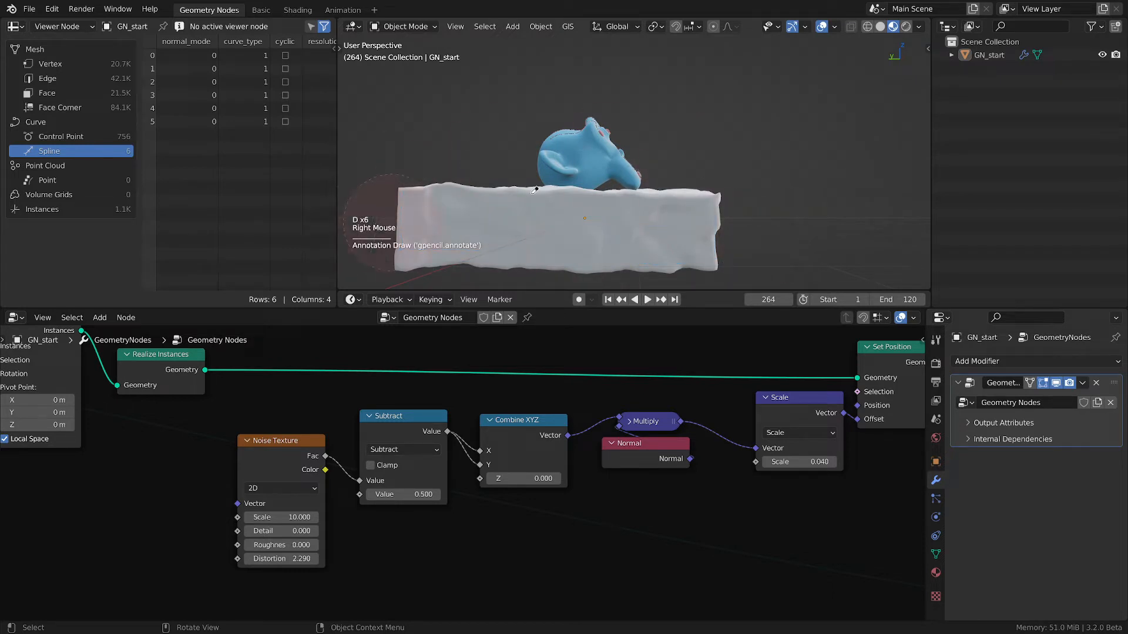
Sketch annotation strokes along the lower half of the pedestal's side and erase them again.
{"action": "key", "text": "d"}
{"action": "key", "text": "d"}
{"action": "left_click_drag", "start_coordinate": [398, 256], "coordinate": [696, 258]}
{"action": "mouse_move", "coordinate": [397, 252]}
{"action": "left_mouse_down"}
{"action": "mouse_move", "coordinate": [393, 213]}
{"action": "mouse_move", "coordinate": [414, 191]}
{"action": "mouse_move", "coordinate": [625, 224]}
{"action": "left_mouse_up"}
{"action": "left_click_drag", "start_coordinate": [708, 234], "coordinate": [715, 251]}
{"action": "right_click_drag", "start_coordinate": [397, 212], "coordinate": [422, 234]}
{"action": "right_click_drag", "start_coordinate": [697, 228], "coordinate": [564, 252]}
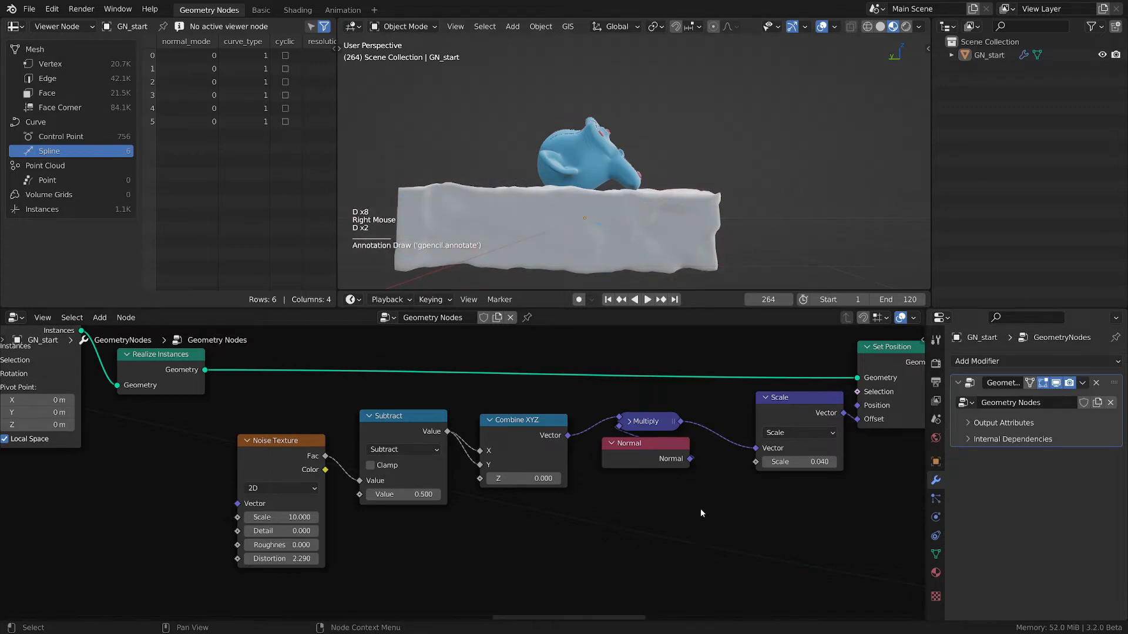
Duplicate the pedestal frame's Set Position node and insert the copy into the geometry link after the original.
{"action": "scroll", "coordinate": [698, 499], "scroll_direction": "down", "scroll_amount": 5}
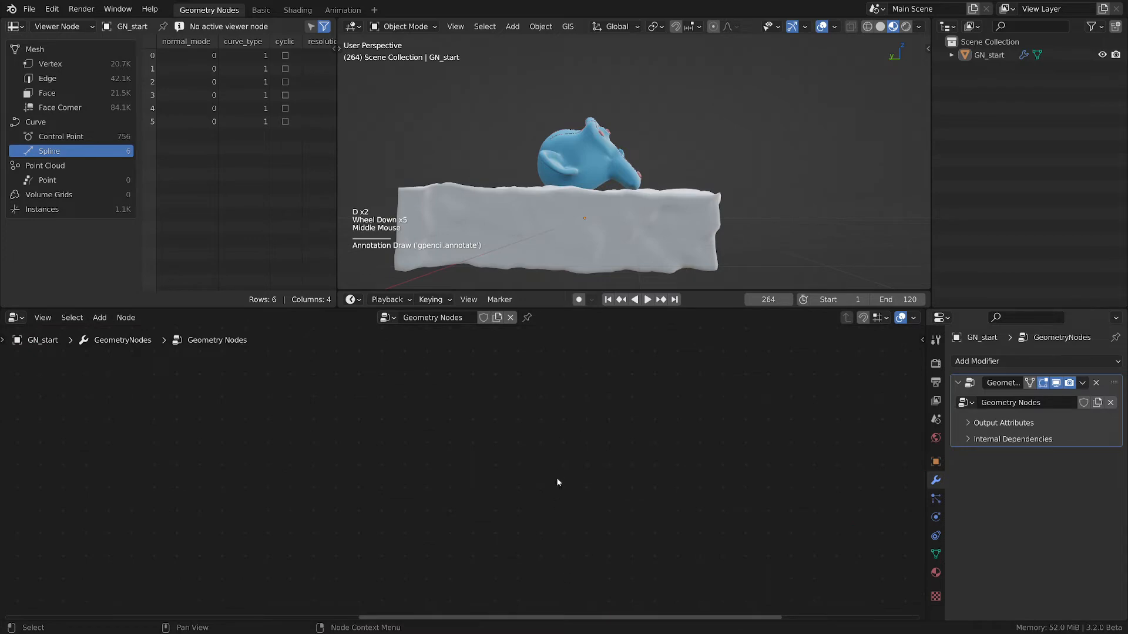
{"action": "key", "text": "grave"}
{"action": "scroll", "coordinate": [484, 480], "scroll_direction": "up", "scroll_amount": 1}
{"action": "middle_click_drag", "start_coordinate": [484, 481], "coordinate": [489, 482]}
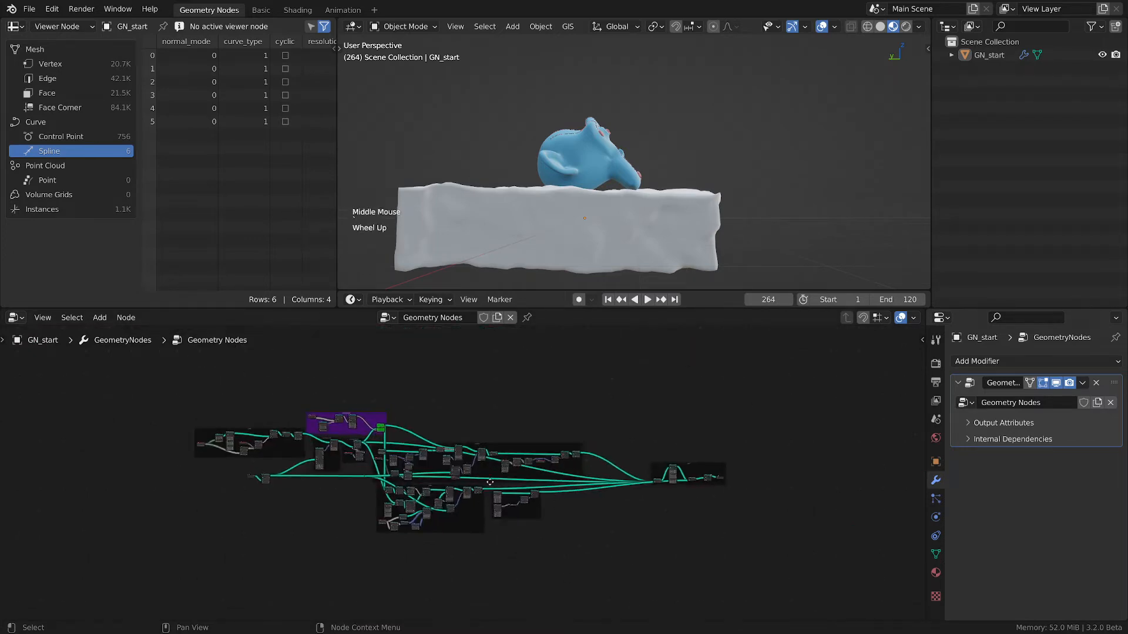
{"action": "scroll", "coordinate": [490, 482], "scroll_direction": "up", "scroll_amount": 13}
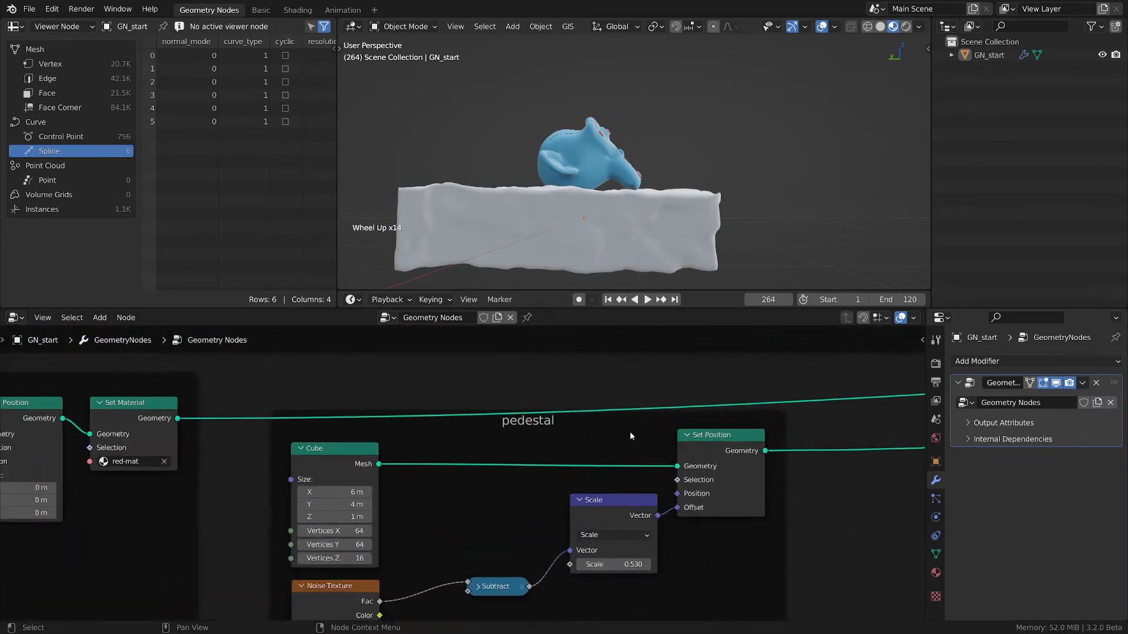
{"action": "scroll", "coordinate": [629, 436], "scroll_direction": "up", "scroll_amount": 1}
{"action": "middle_click_drag", "start_coordinate": [629, 436], "coordinate": [352, 446]}
{"action": "scroll", "coordinate": [347, 510], "scroll_direction": "down", "scroll_amount": 1}
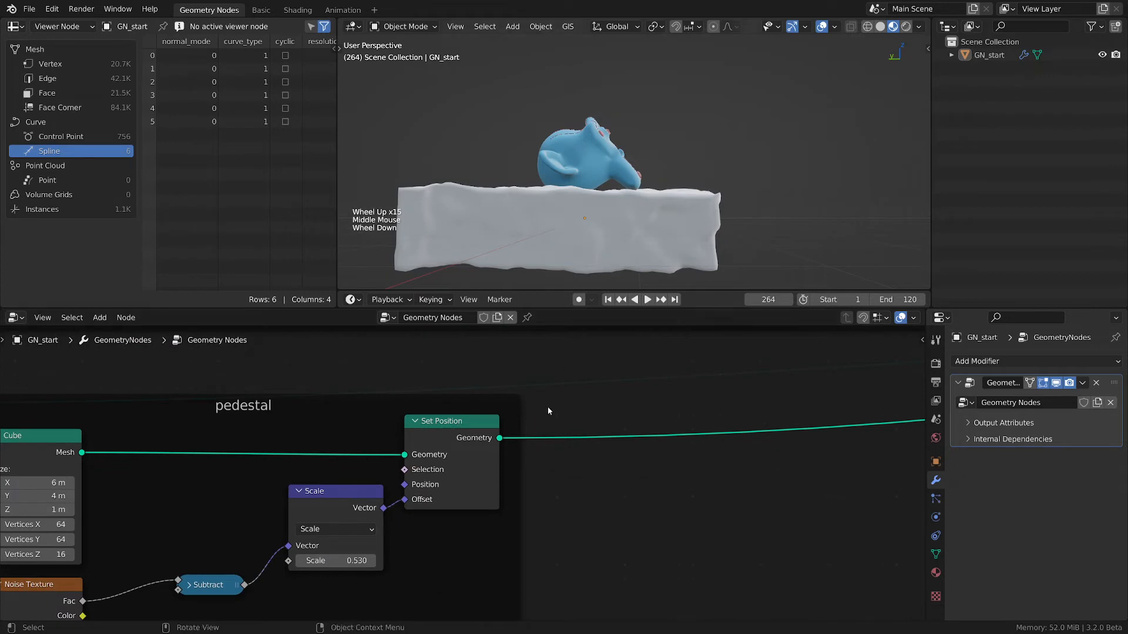
{"action": "middle_click_drag", "start_coordinate": [610, 252], "coordinate": [676, 211]}
{"action": "left_click", "coordinate": [481, 435], "text": "shift"}
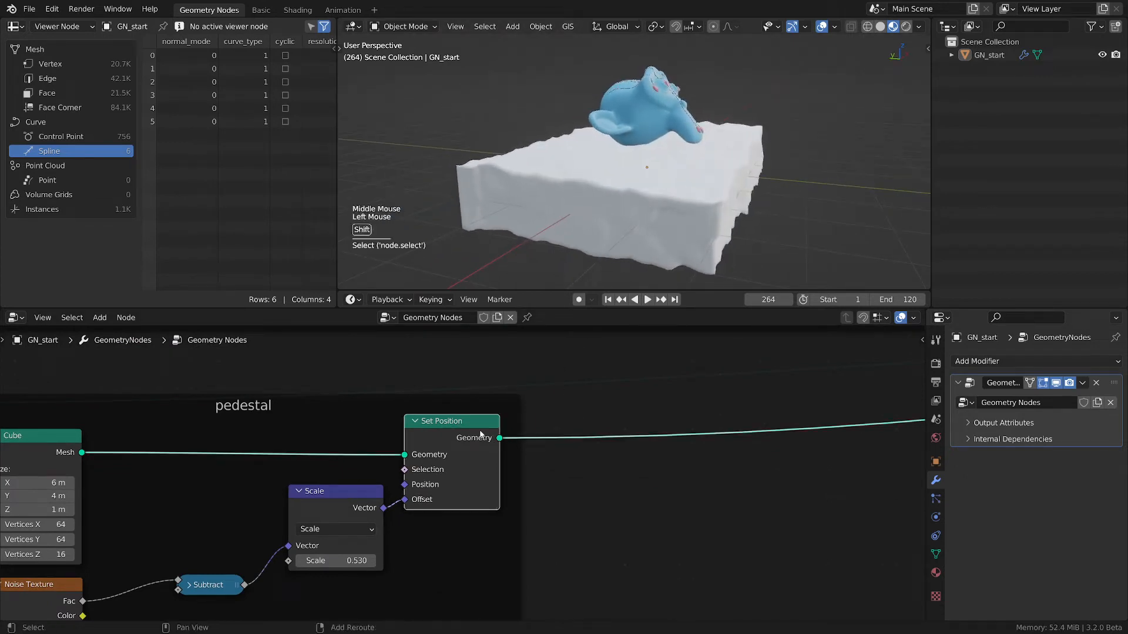
{"action": "key", "text": "shift+d"}
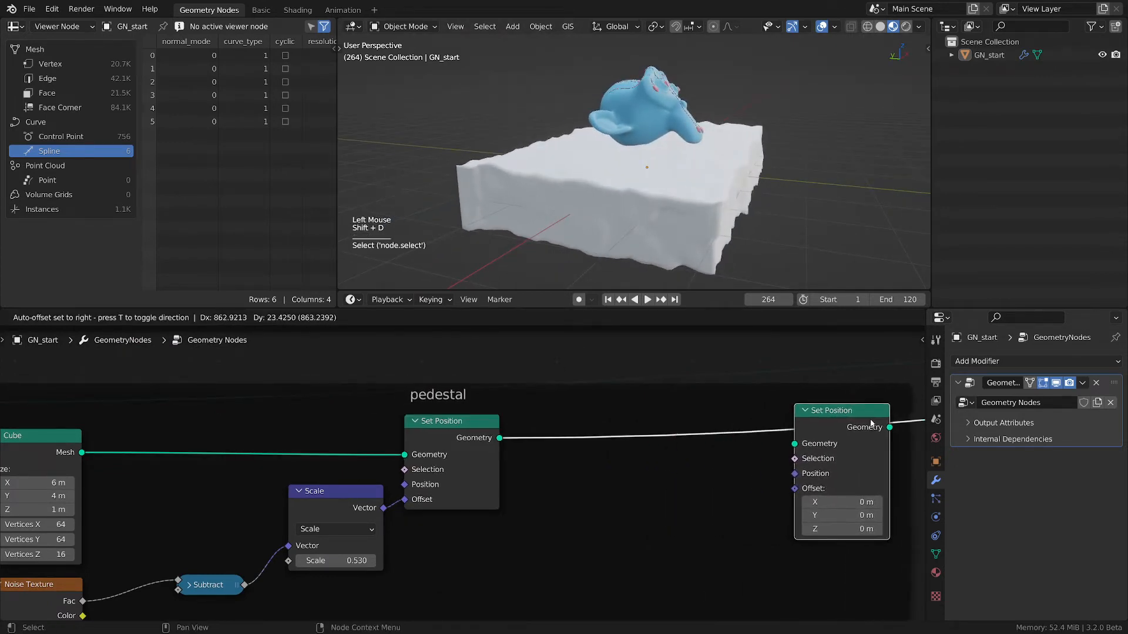
{"action": "left_click", "coordinate": [870, 424]}
Set the duplicated Set Position node's Z offset to 0.46 m.
{"action": "middle_click_drag", "start_coordinate": [717, 481], "coordinate": [528, 425]}
{"action": "middle_click_drag", "start_coordinate": [582, 217], "coordinate": [528, 207]}
{"action": "scroll", "coordinate": [529, 207], "scroll_direction": "up", "scroll_amount": 1}
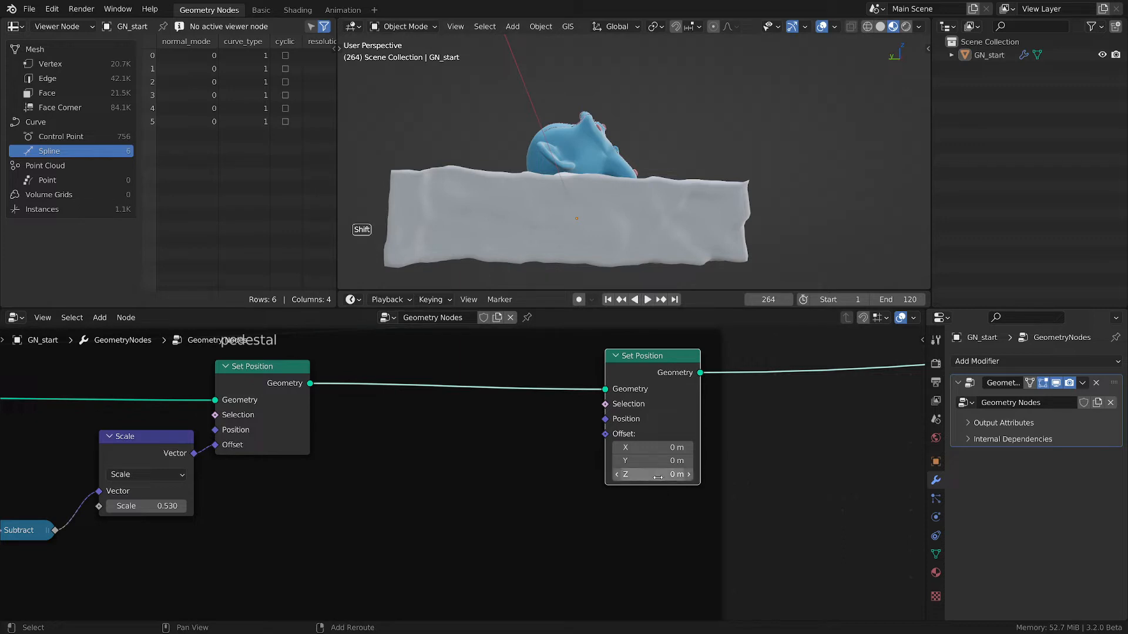
{"action": "left_click_drag", "start_coordinate": [655, 477], "coordinate": [704, 477], "text": "shift"}
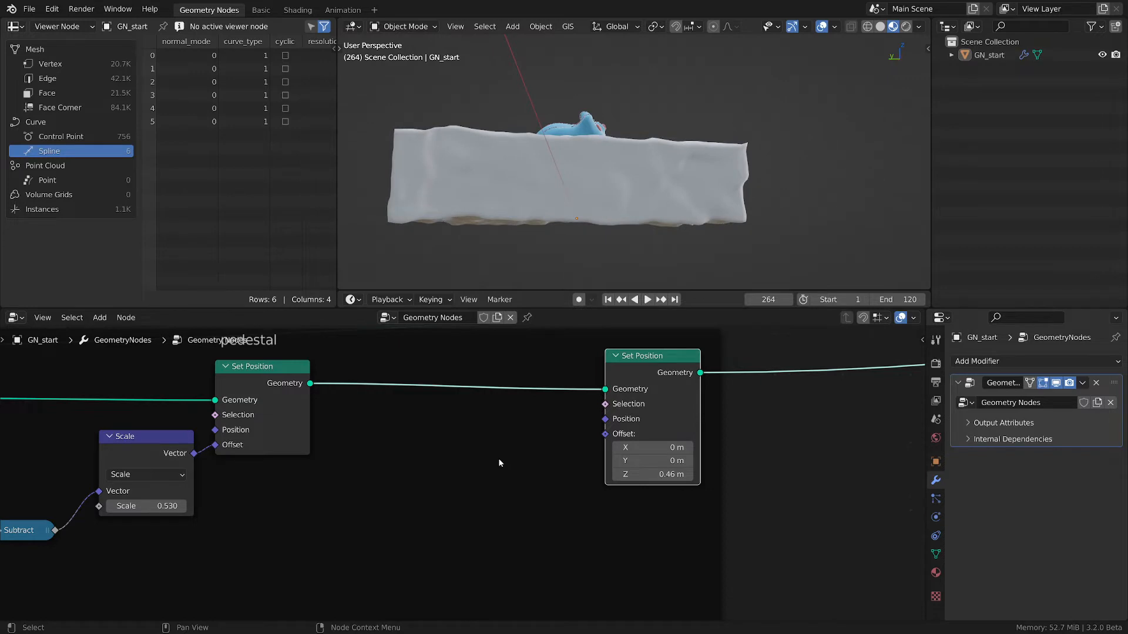
Add a Position node and a Separate XYZ node between the pedestal's two Set Position nodes.
{"action": "middle_click_drag", "start_coordinate": [498, 458], "coordinate": [546, 440], "text": "shift"}
{"action": "key", "text": "shift+a"}
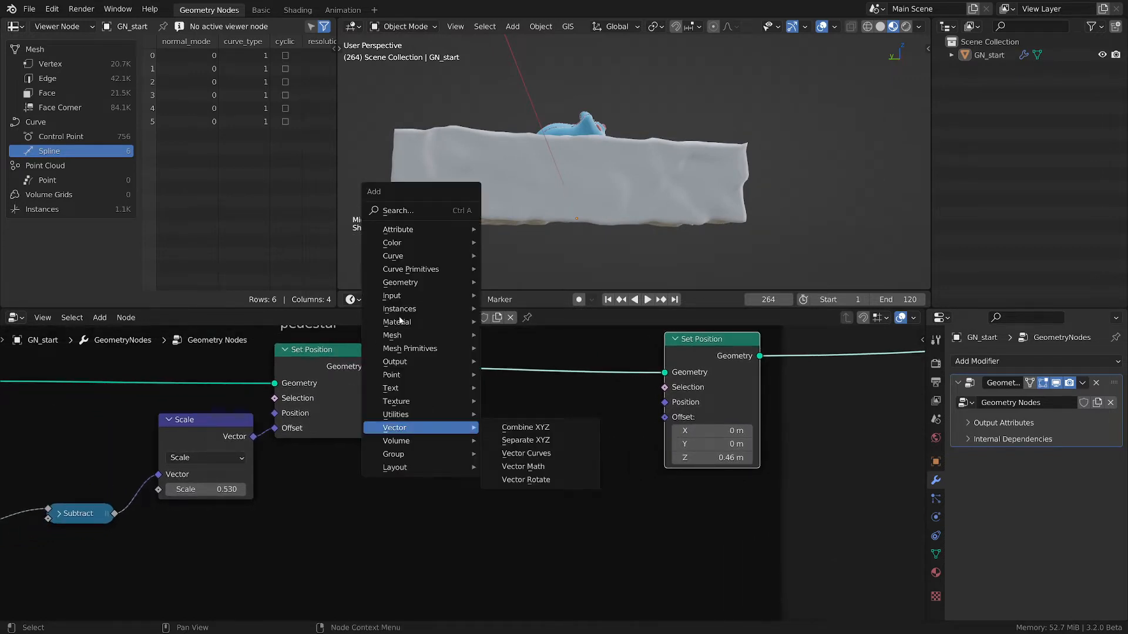
{"action": "mouse_move", "coordinate": [401, 298]}
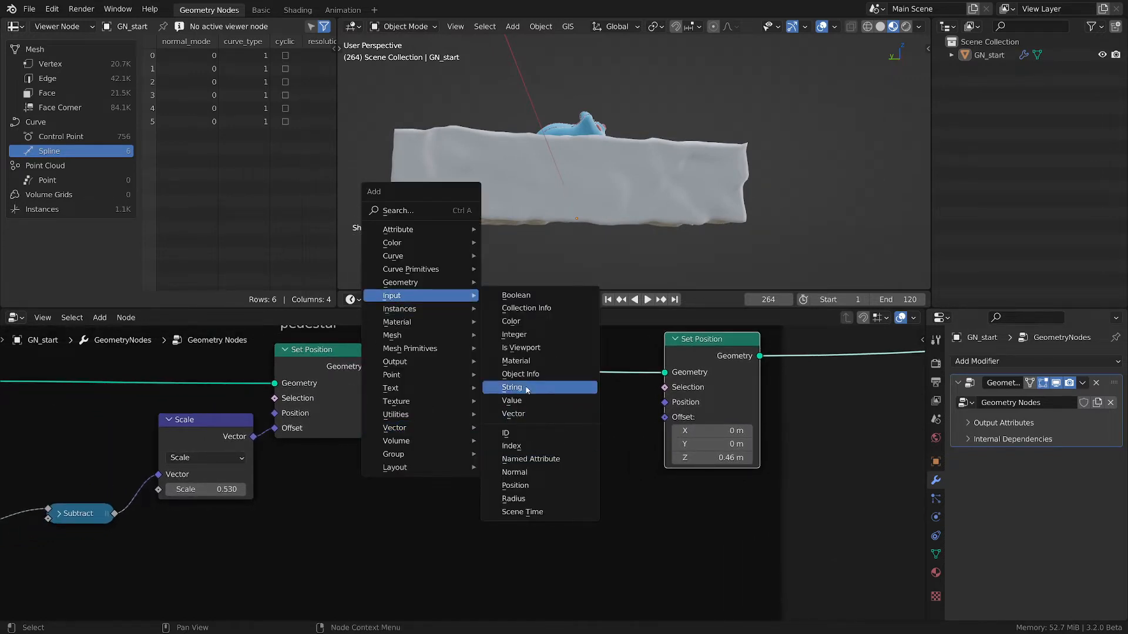
{"action": "left_click", "coordinate": [522, 486]}
{"action": "left_click", "coordinate": [437, 482]}
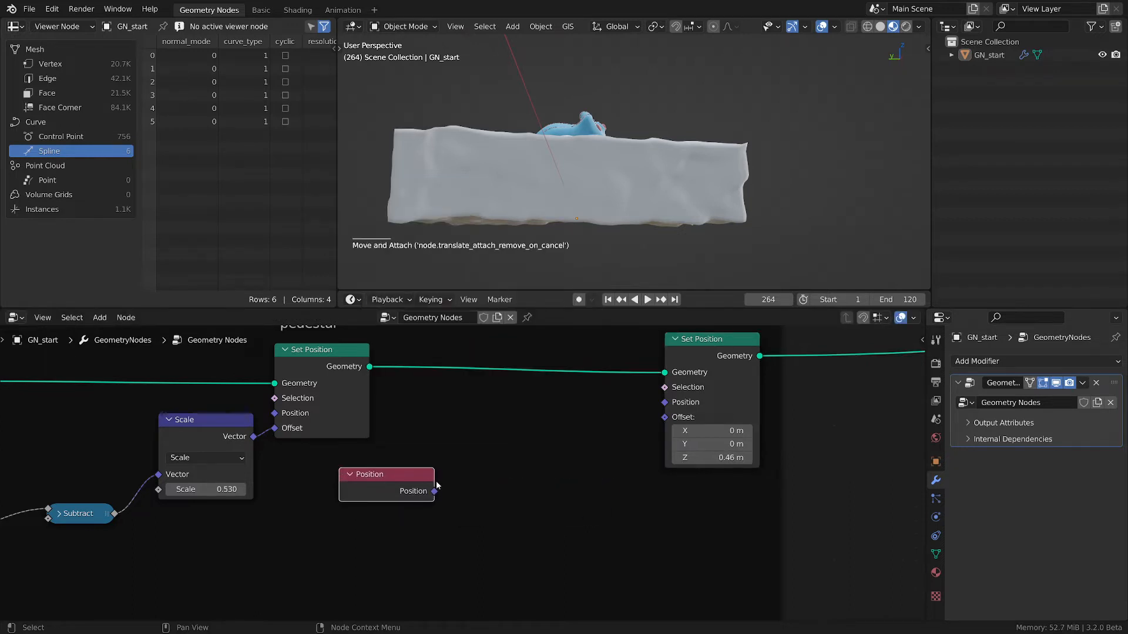
{"action": "middle_click_drag", "start_coordinate": [449, 478], "coordinate": [442, 459]}
{"action": "key", "text": "shift+a"}
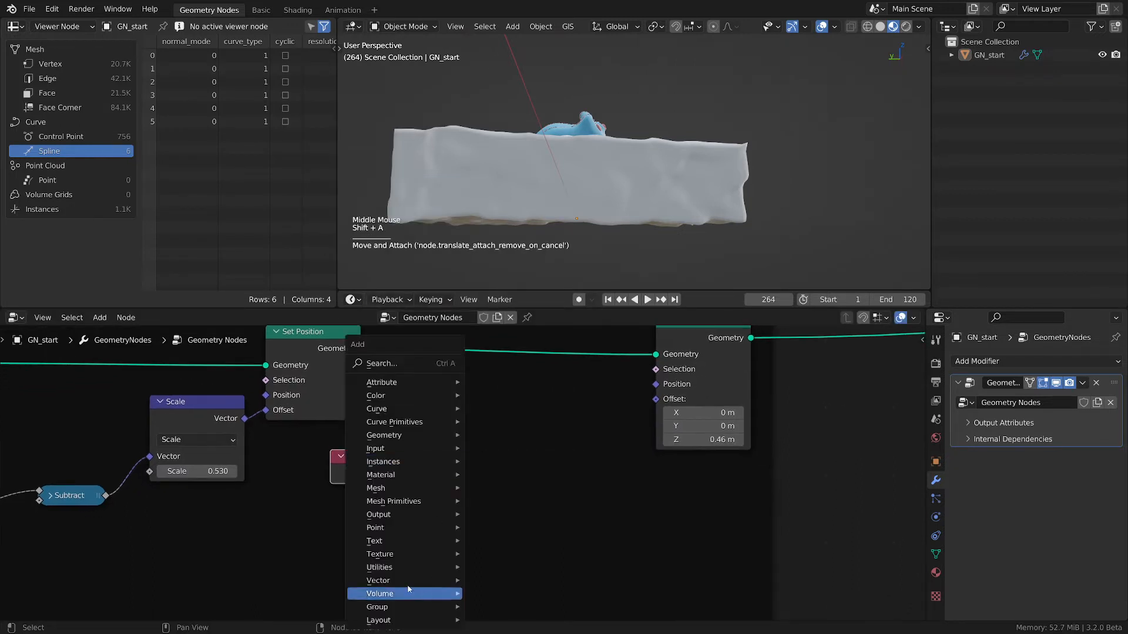
{"action": "mouse_move", "coordinate": [399, 567]}
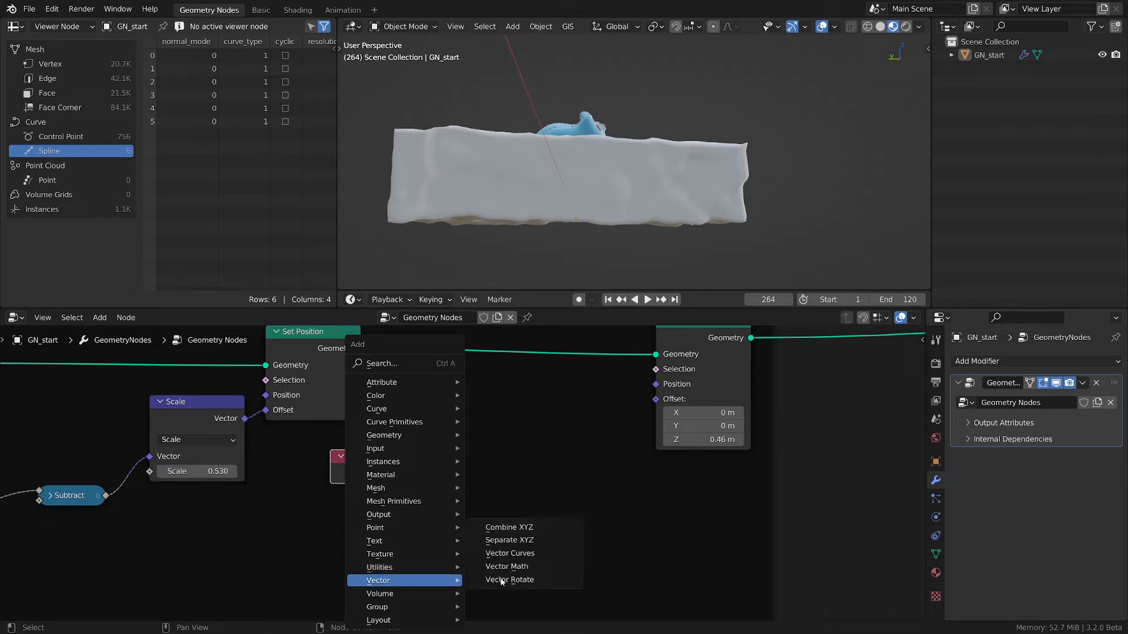
{"action": "left_click", "coordinate": [517, 541]}
{"action": "left_click", "coordinate": [461, 427]}
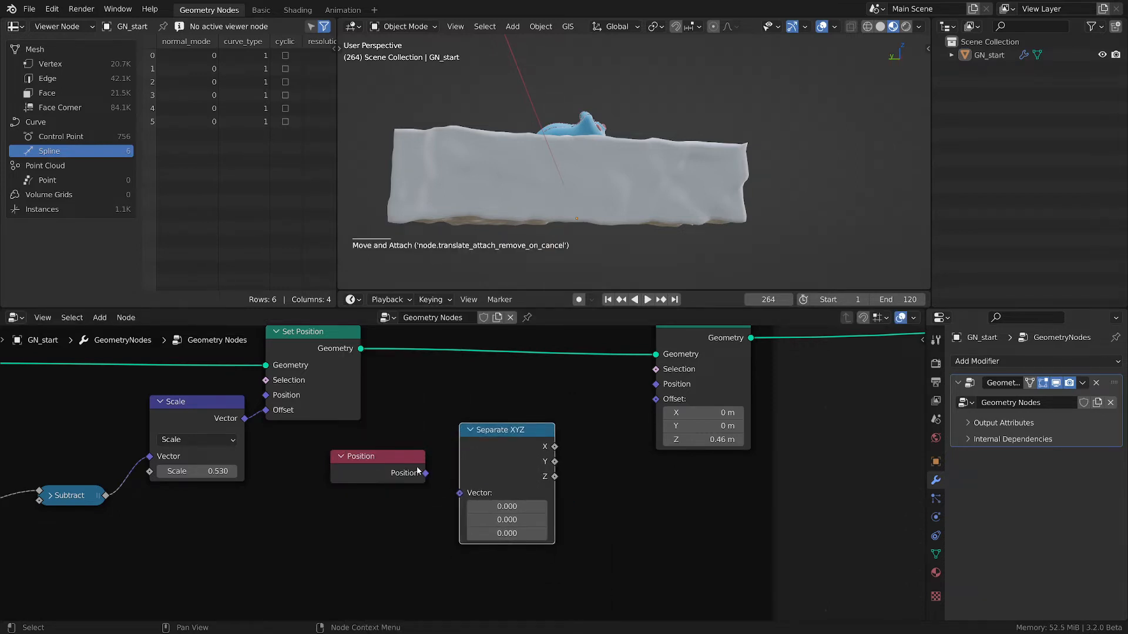
Link Position into the Separate XYZ vector and place Separate XYZ directly beneath the Position node.
{"action": "left_click_drag", "start_coordinate": [418, 470], "coordinate": [453, 493]}
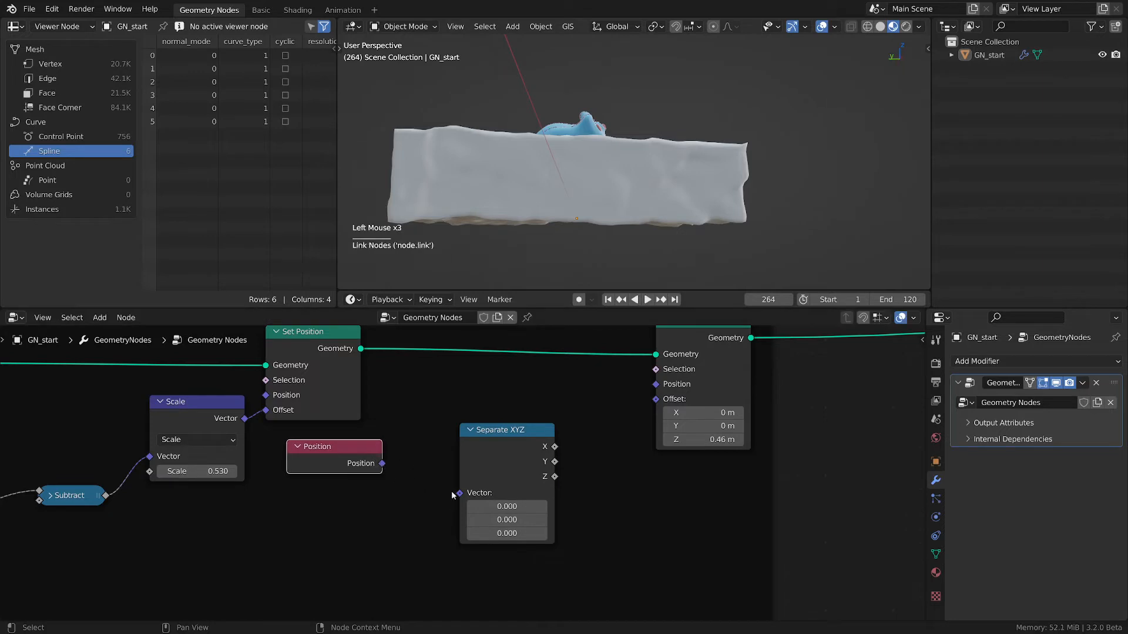
{"action": "left_click", "coordinate": [453, 493]}
{"action": "left_click", "coordinate": [491, 438]}
{"action": "left_click", "coordinate": [329, 448], "text": "shift"}
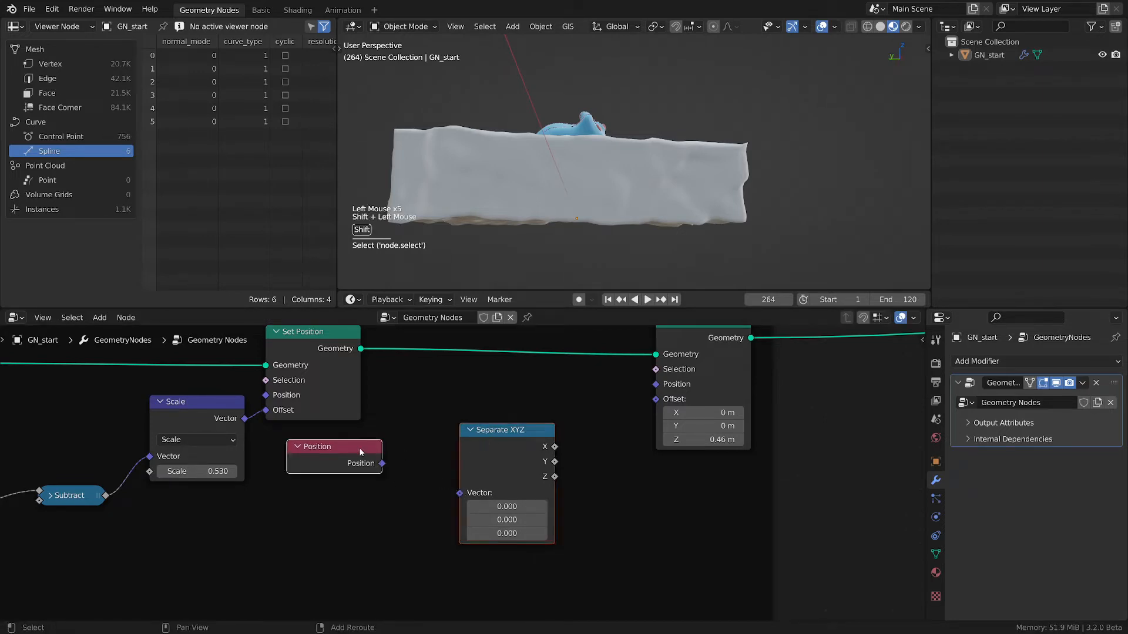
{"action": "key", "text": "f"}
{"action": "left_click_drag", "start_coordinate": [465, 434], "coordinate": [327, 492]}
{"action": "scroll", "coordinate": [411, 495], "scroll_direction": "up", "scroll_amount": 1}
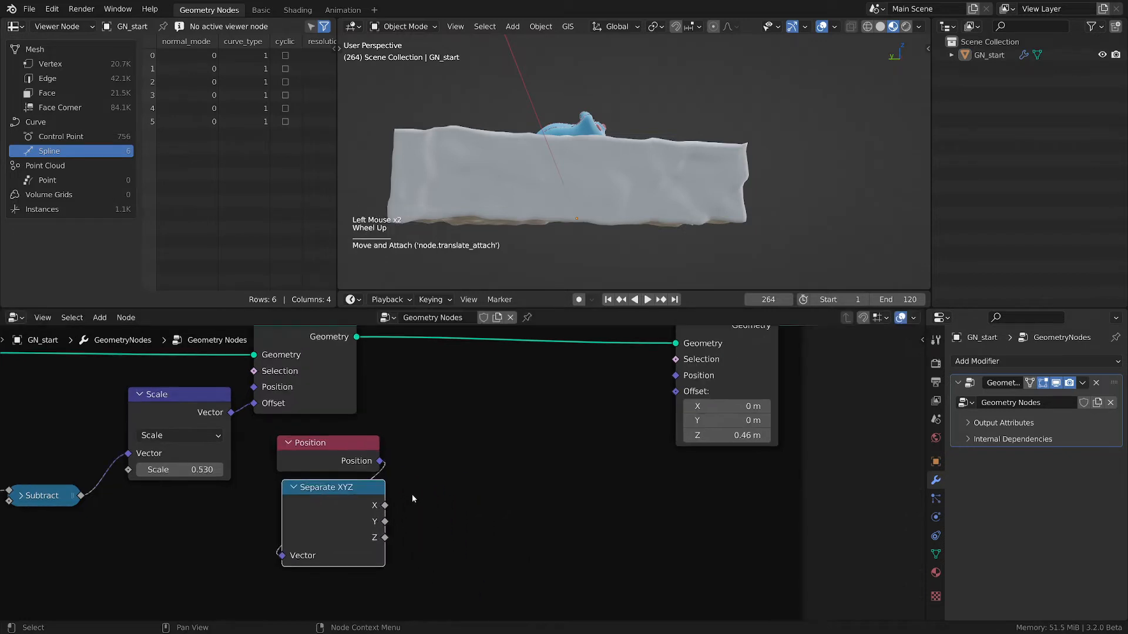
Add a Float Greater Than compare node beside Separate XYZ and feed the Z output into its A input.
{"action": "middle_click_drag", "start_coordinate": [411, 495], "coordinate": [424, 439]}
{"action": "key", "text": "shift+a"}
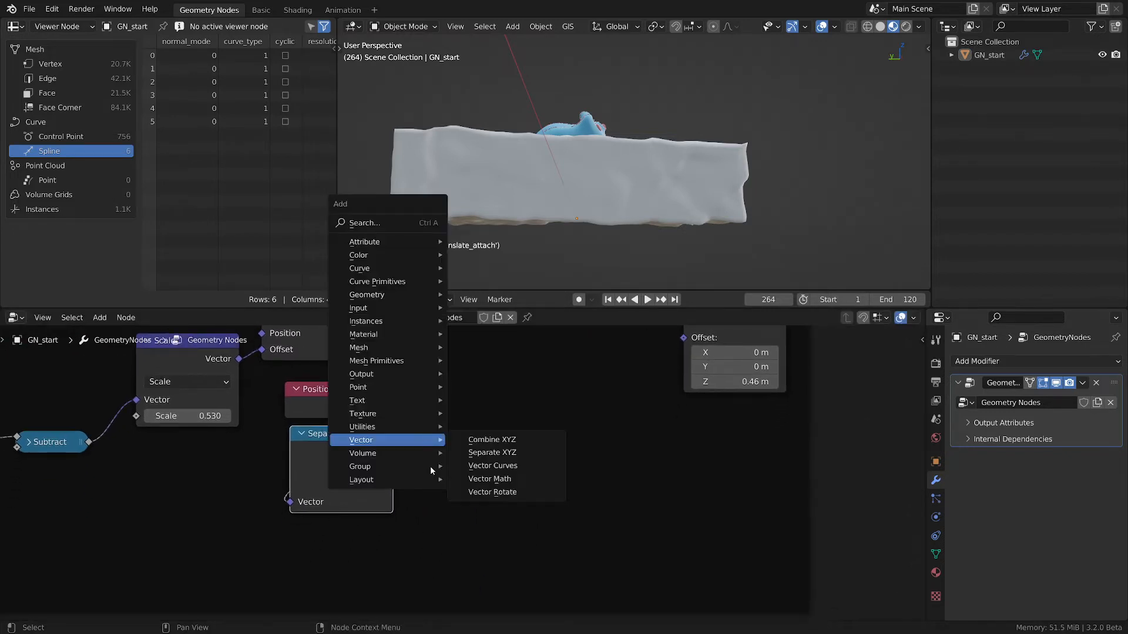
{"action": "mouse_move", "coordinate": [400, 427]}
{"action": "left_click", "coordinate": [515, 480]}
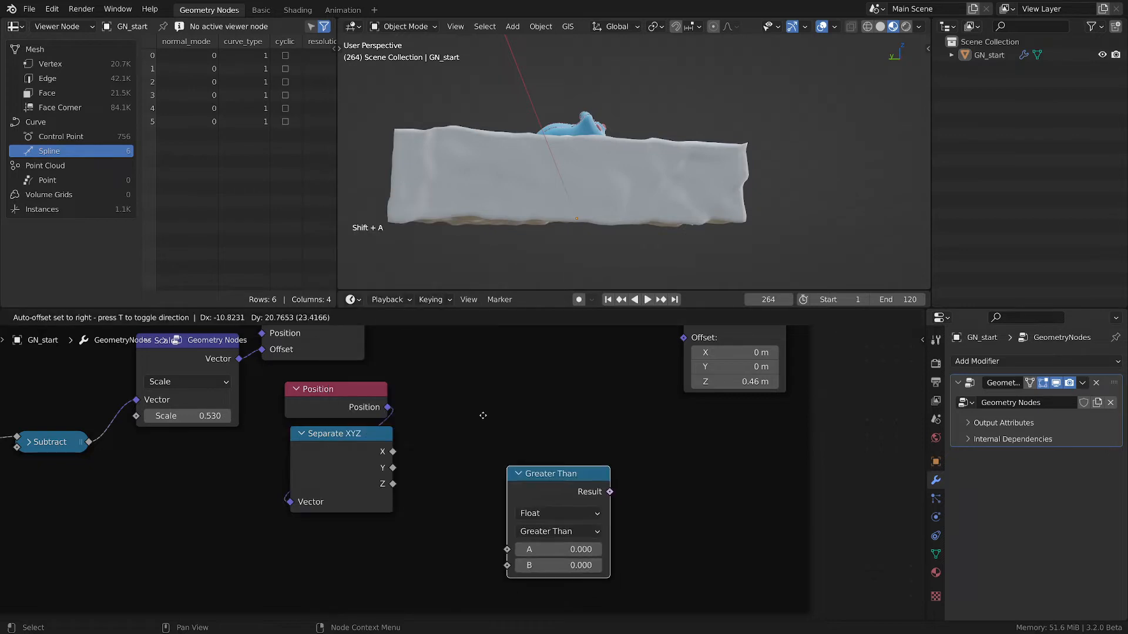
{"action": "left_click", "coordinate": [445, 350]}
{"action": "left_click_drag", "start_coordinate": [391, 483], "coordinate": [468, 484]}
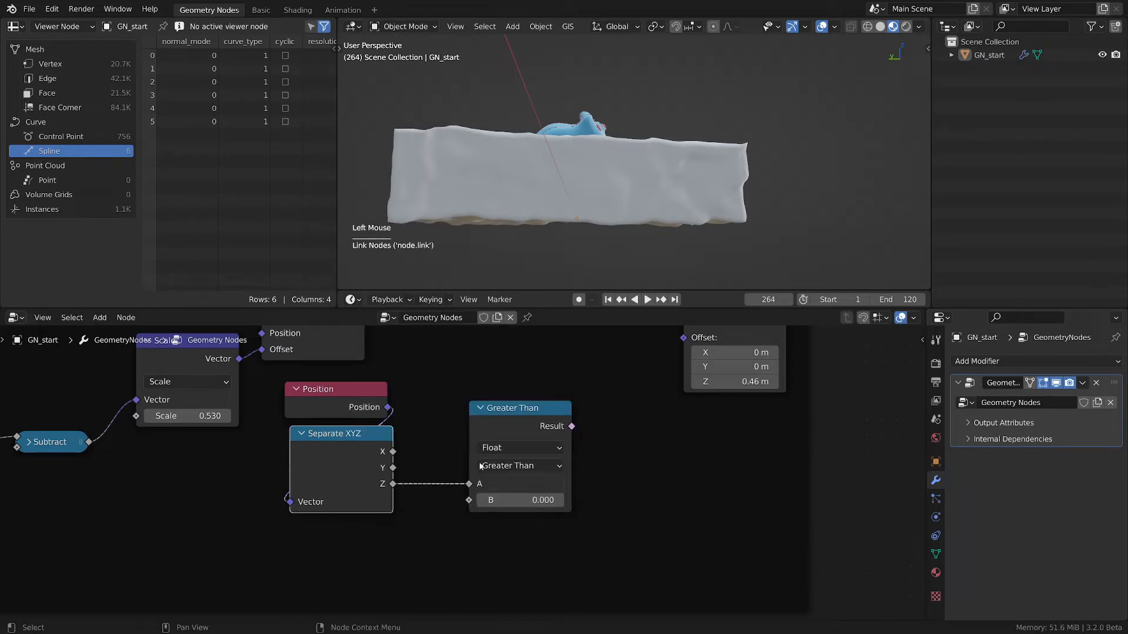
{"action": "left_click_drag", "start_coordinate": [513, 410], "coordinate": [490, 403]}
Link the Greater Than result to the Selection input of the second Set Position node.
{"action": "middle_click_drag", "start_coordinate": [599, 412], "coordinate": [538, 471]}
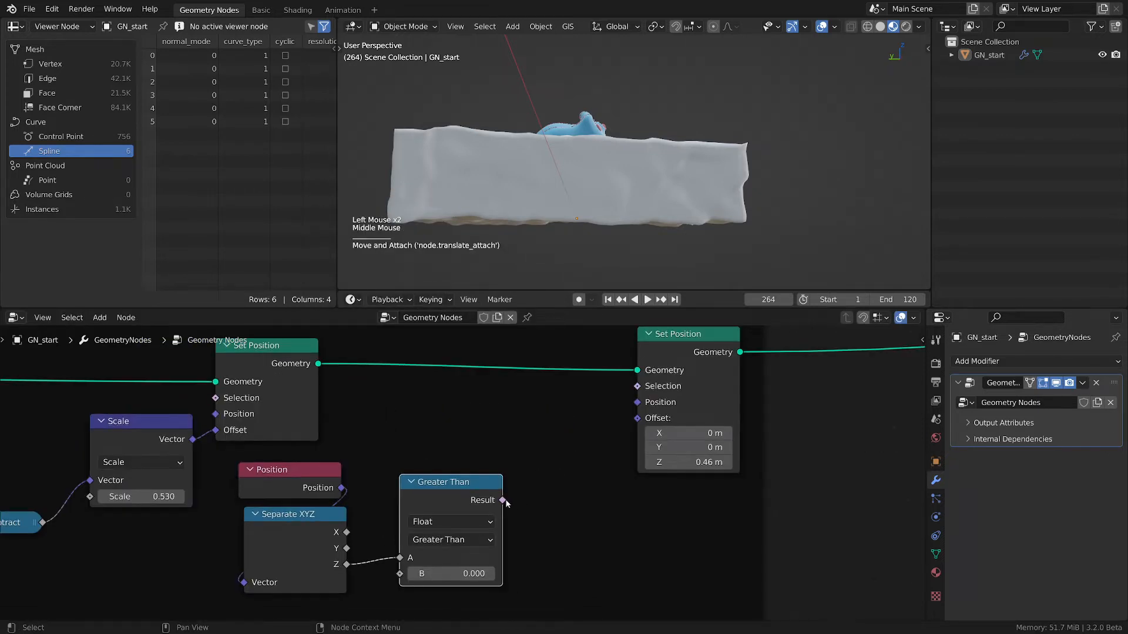
{"action": "left_click_drag", "start_coordinate": [503, 501], "coordinate": [640, 386]}
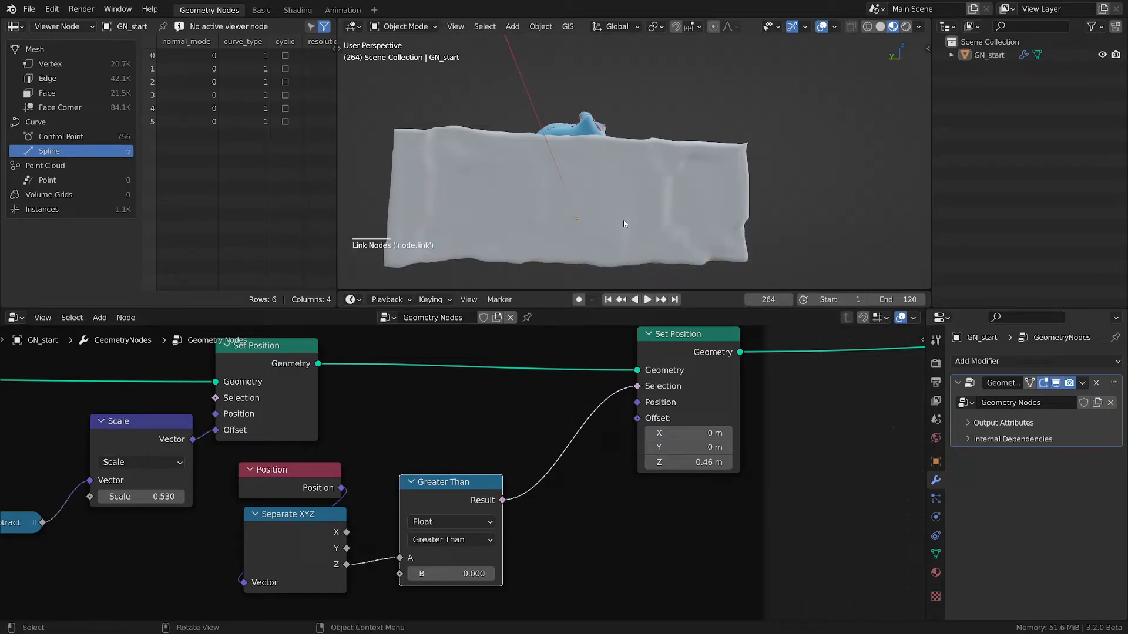
{"action": "left_click", "coordinate": [316, 475]}
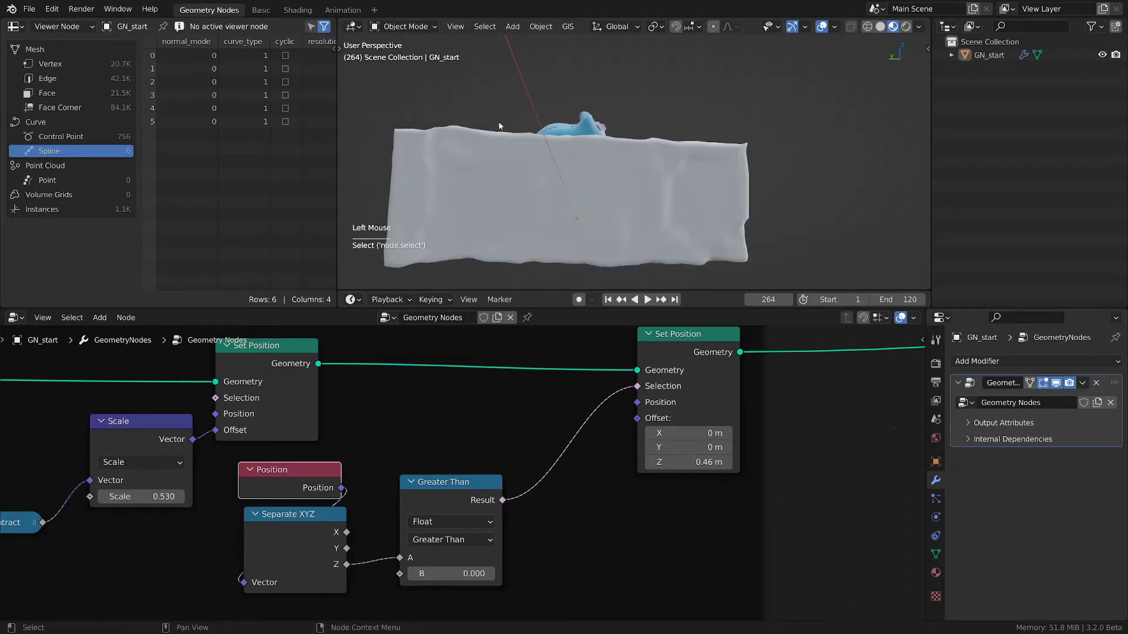
Mute the second Set Position node and view the pedestal from the left side in orthographic projection.
{"action": "middle_click_drag", "start_coordinate": [521, 177], "coordinate": [514, 186]}
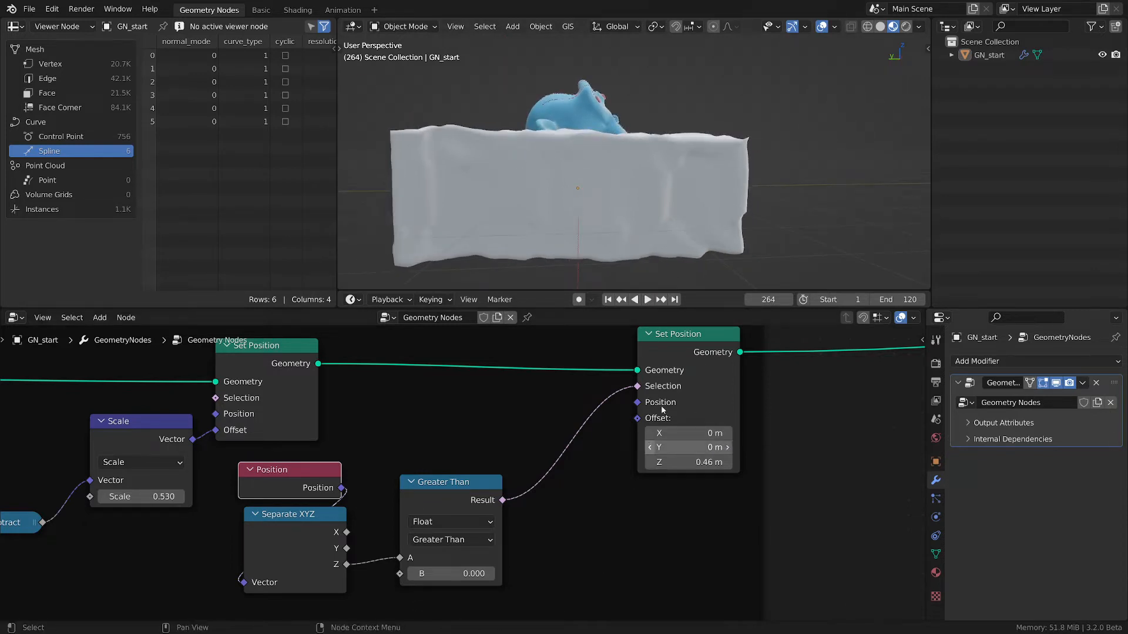
{"action": "left_click", "coordinate": [721, 340]}
{"action": "key", "text": "m"}
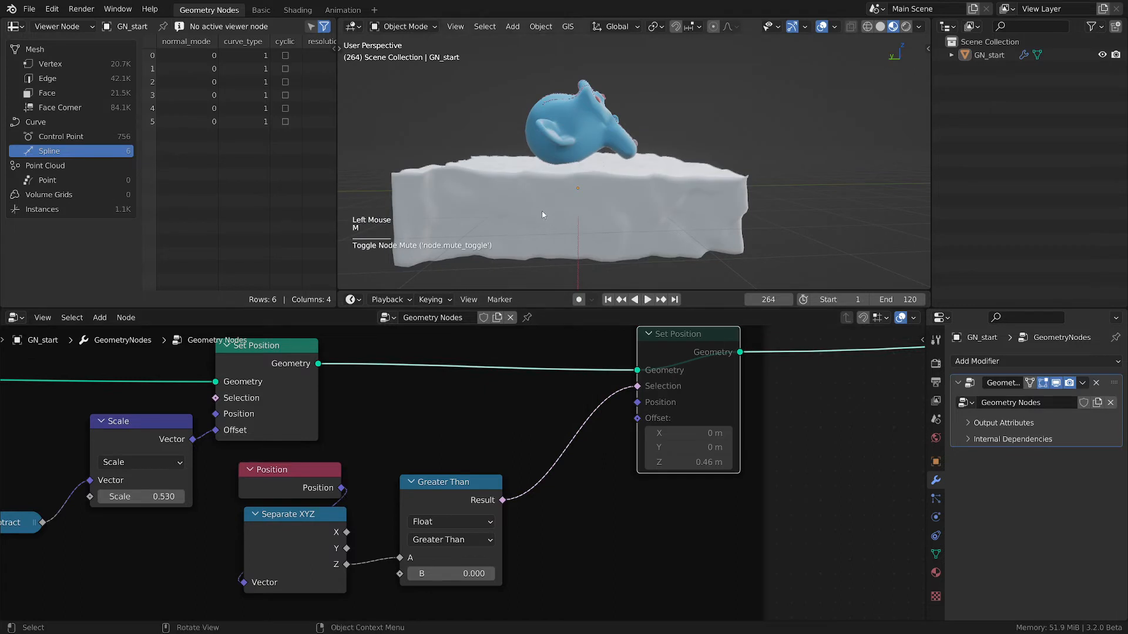
{"action": "scroll", "coordinate": [624, 217], "scroll_direction": "down", "scroll_amount": 1}
{"action": "key", "text": "grave"}
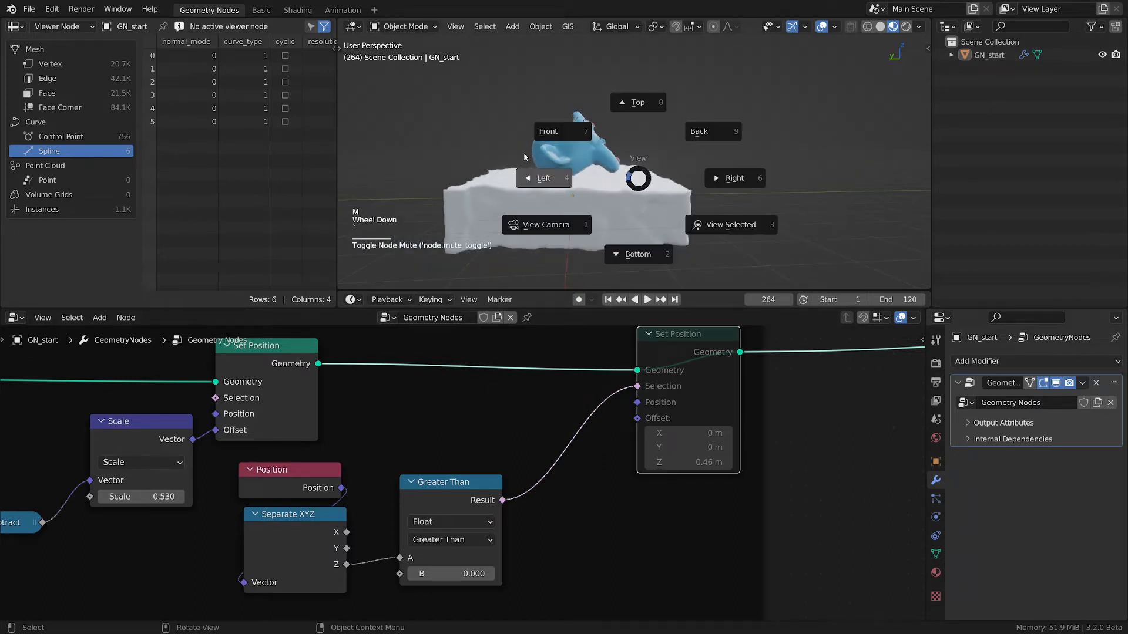
{"action": "left_click", "coordinate": [529, 173]}
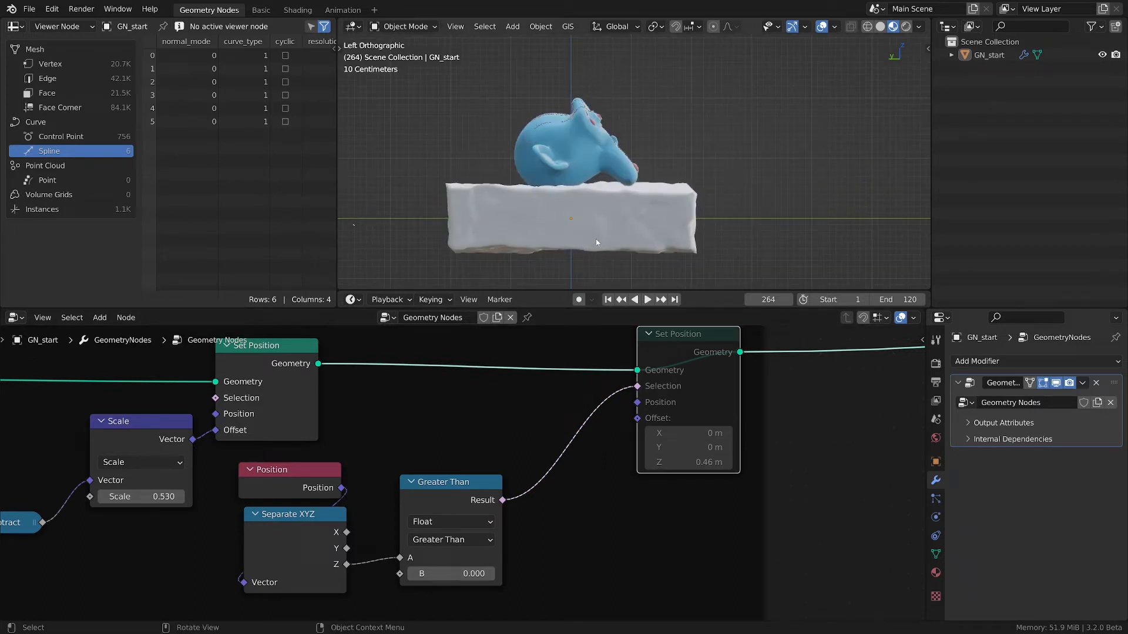
Annotate the pedestal's mid-height line with arrows pointing up and down, and erase the annotations.
{"action": "left_click_drag", "start_coordinate": [433, 220], "coordinate": [447, 220]}
{"action": "left_click_drag", "start_coordinate": [732, 218], "coordinate": [731, 219]}
{"action": "left_click", "coordinate": [572, 211]}
{"action": "mouse_move", "coordinate": [568, 259]}
{"action": "left_mouse_down"}
{"action": "mouse_move", "coordinate": [575, 278]}
{"action": "mouse_move", "coordinate": [585, 261]}
{"action": "left_mouse_up"}
{"action": "left_click_drag", "start_coordinate": [669, 158], "coordinate": [681, 158]}
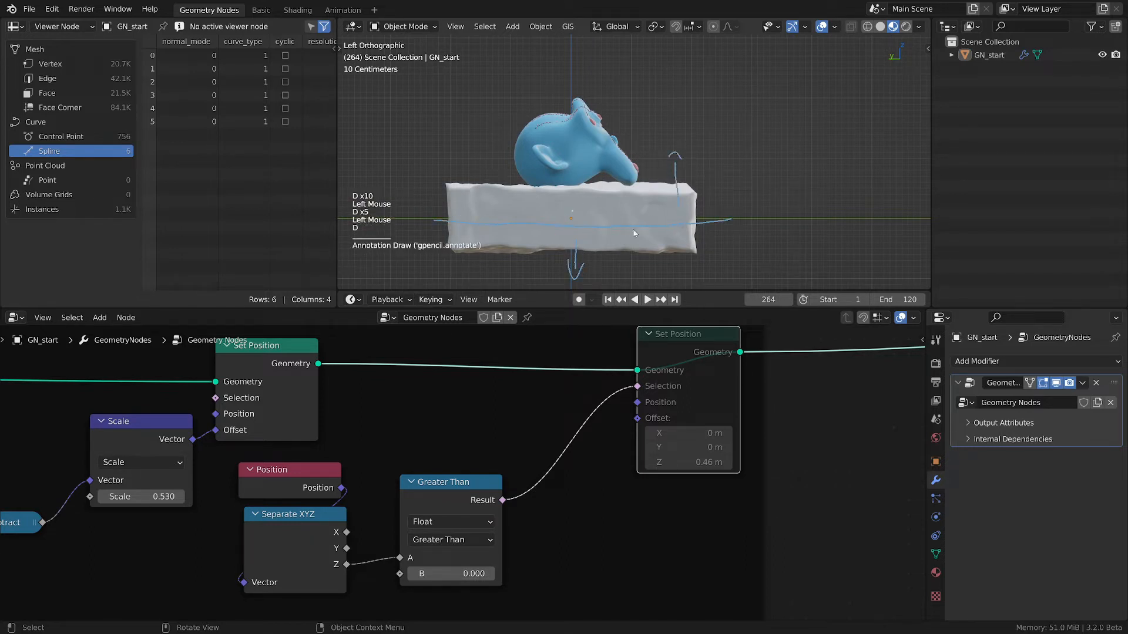
{"action": "mouse_move", "coordinate": [511, 226]}
{"action": "right_mouse_down"}
{"action": "mouse_move", "coordinate": [667, 227]}
{"action": "mouse_move", "coordinate": [651, 162]}
{"action": "right_mouse_up"}
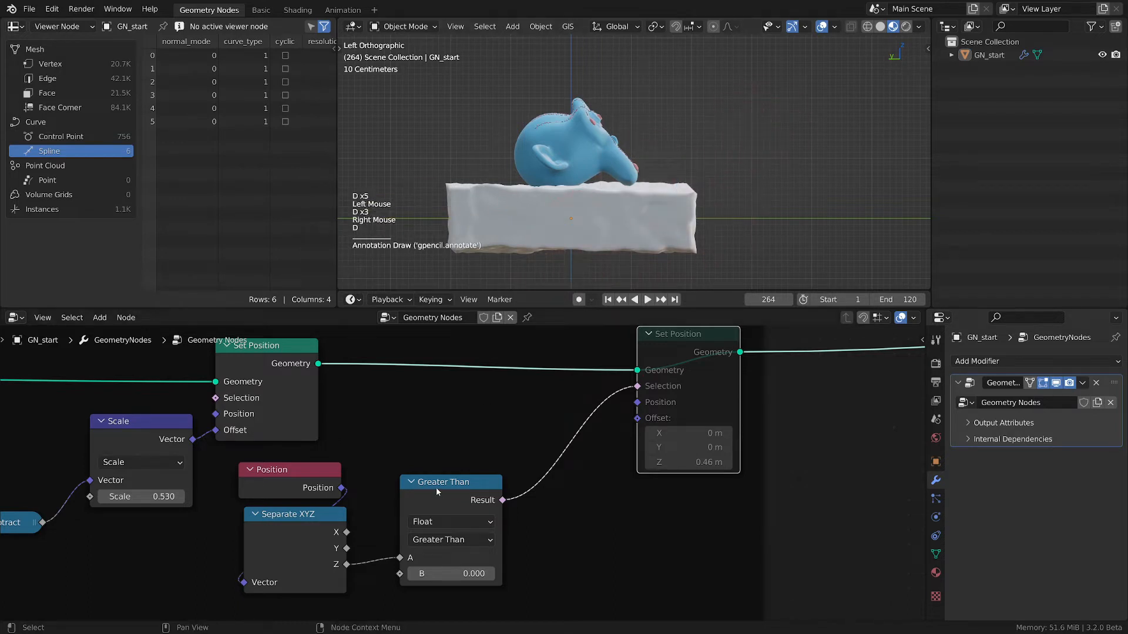
Nudge the Greater Than node upward and outline the region above the pedestal's mid-height with an annotation stroke.
{"action": "left_click_drag", "start_coordinate": [439, 489], "coordinate": [438, 476]}
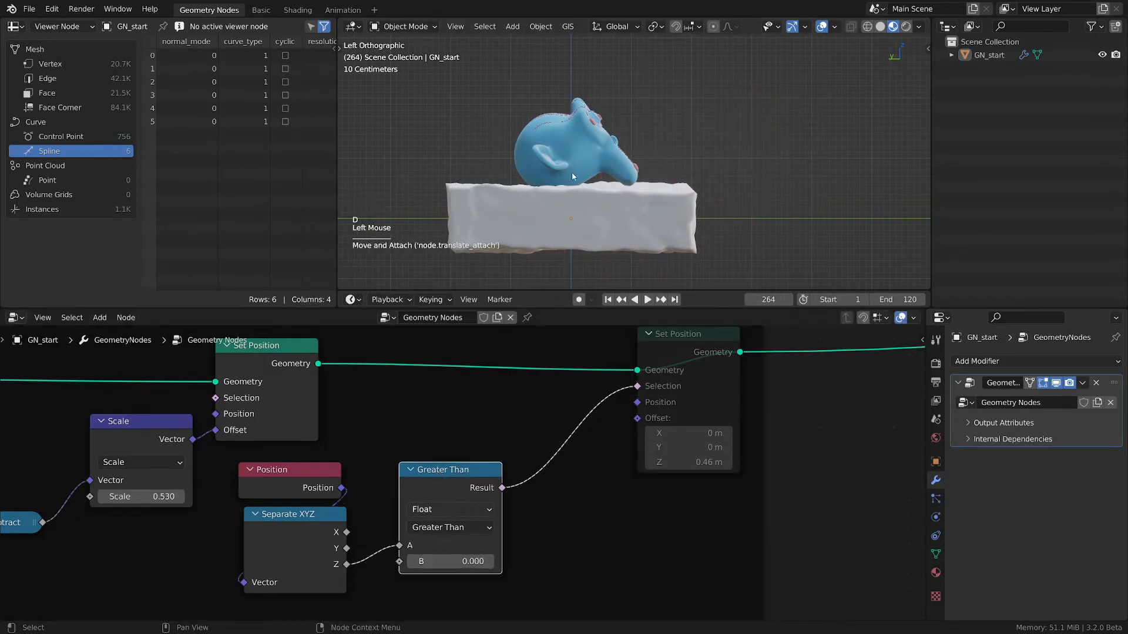
{"action": "left_click_drag", "start_coordinate": [441, 219], "coordinate": [692, 217]}
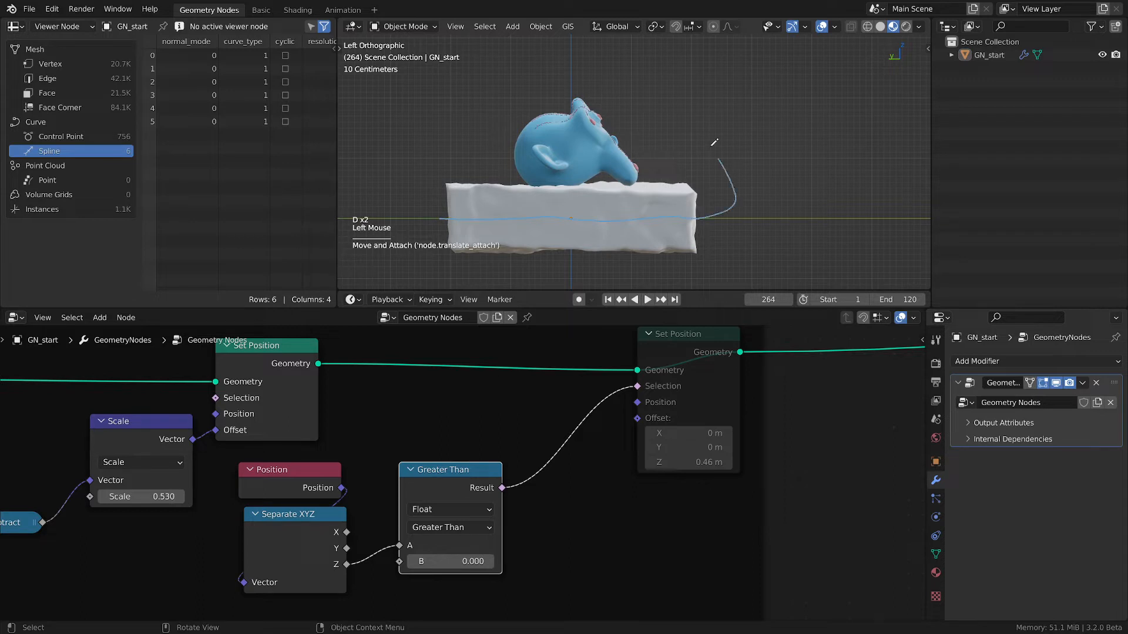
{"action": "left_click_drag", "start_coordinate": [714, 142], "coordinate": [502, 131]}
{"action": "left_click_drag", "start_coordinate": [435, 227], "coordinate": [430, 230]}
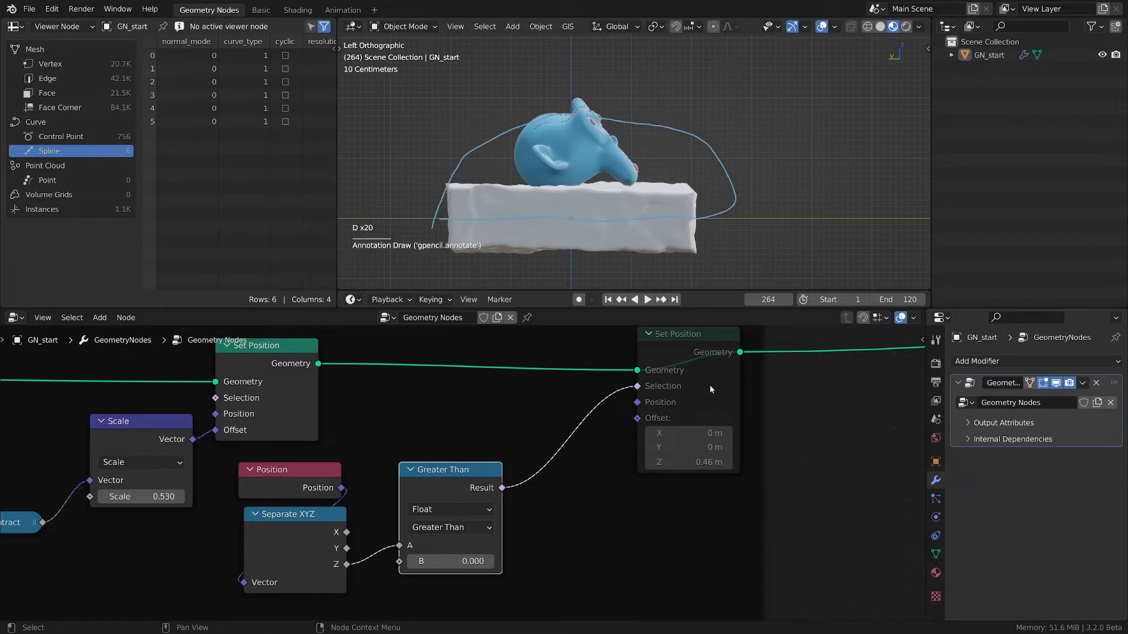
Unmute the second Set Position node and erase the annotations around the pedestal.
{"action": "left_click", "coordinate": [696, 343]}
{"action": "key", "text": "m"}
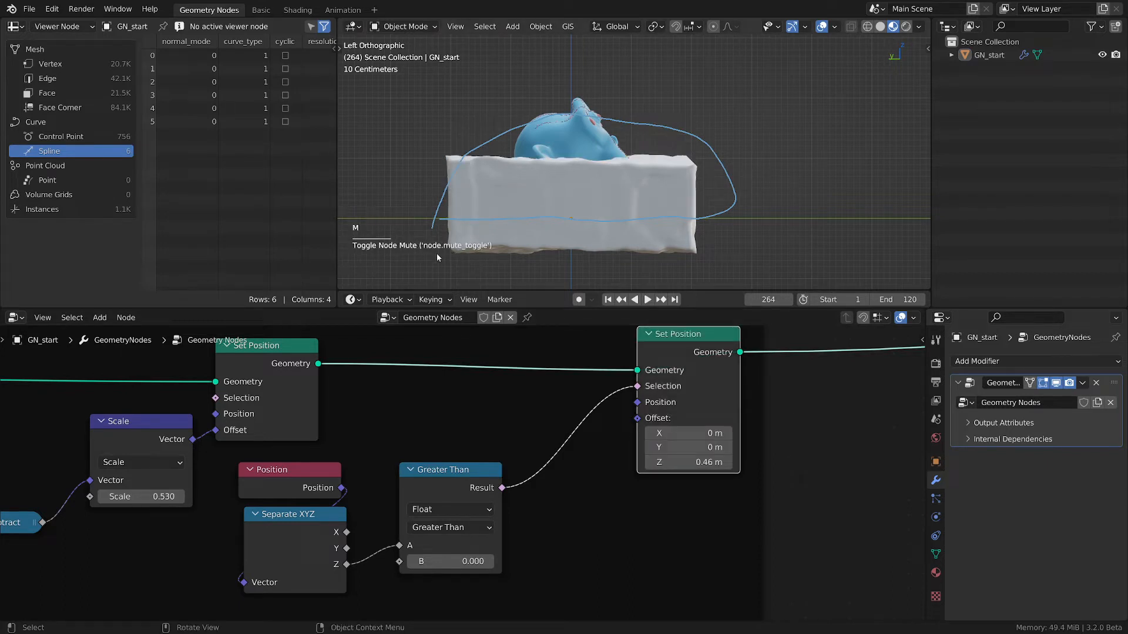
{"action": "left_click_drag", "start_coordinate": [443, 252], "coordinate": [624, 242]}
{"action": "mouse_move", "coordinate": [478, 256]}
{"action": "right_mouse_down"}
{"action": "mouse_move", "coordinate": [757, 254]}
{"action": "mouse_move", "coordinate": [543, 147]}
{"action": "mouse_move", "coordinate": [684, 159]}
{"action": "right_mouse_up"}
Set the second Set Position node's Z offset to 0 m and move the node farther from the Greater Than node.
{"action": "scroll", "coordinate": [555, 467], "scroll_direction": "down", "scroll_amount": 2}
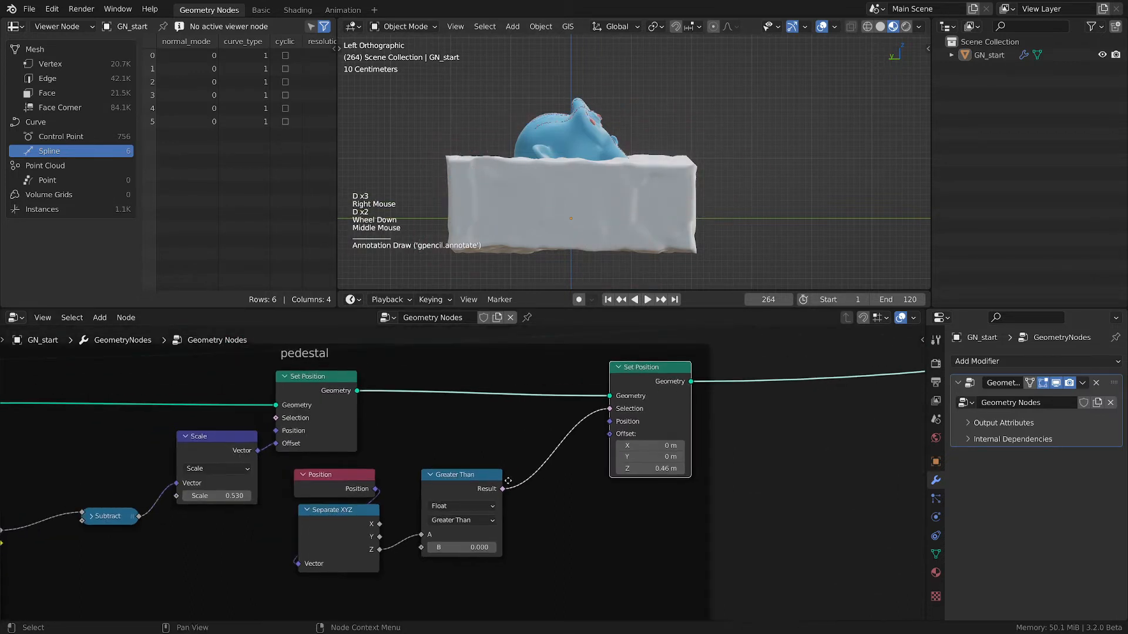
{"action": "middle_click_drag", "start_coordinate": [654, 476], "coordinate": [613, 481]}
{"action": "left_click", "coordinate": [612, 475]}
{"action": "type", "text": "0"}
{"action": "key", "text": "Return"}
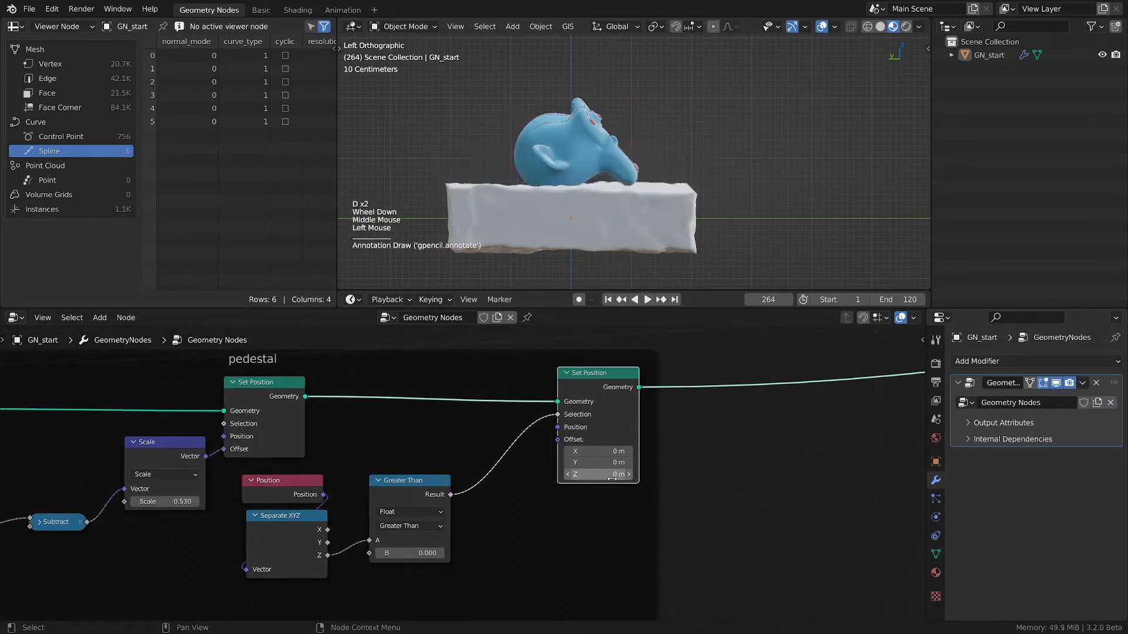
{"action": "left_click_drag", "start_coordinate": [611, 372], "coordinate": [677, 361]}
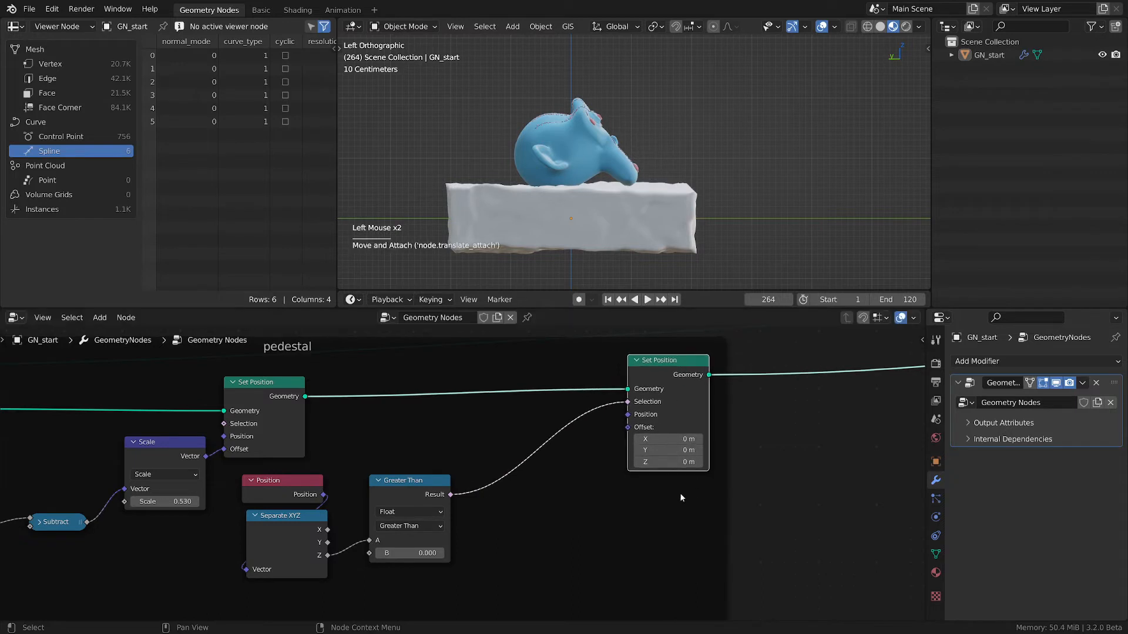
{"action": "scroll", "coordinate": [623, 442], "scroll_direction": "up", "scroll_amount": 2}
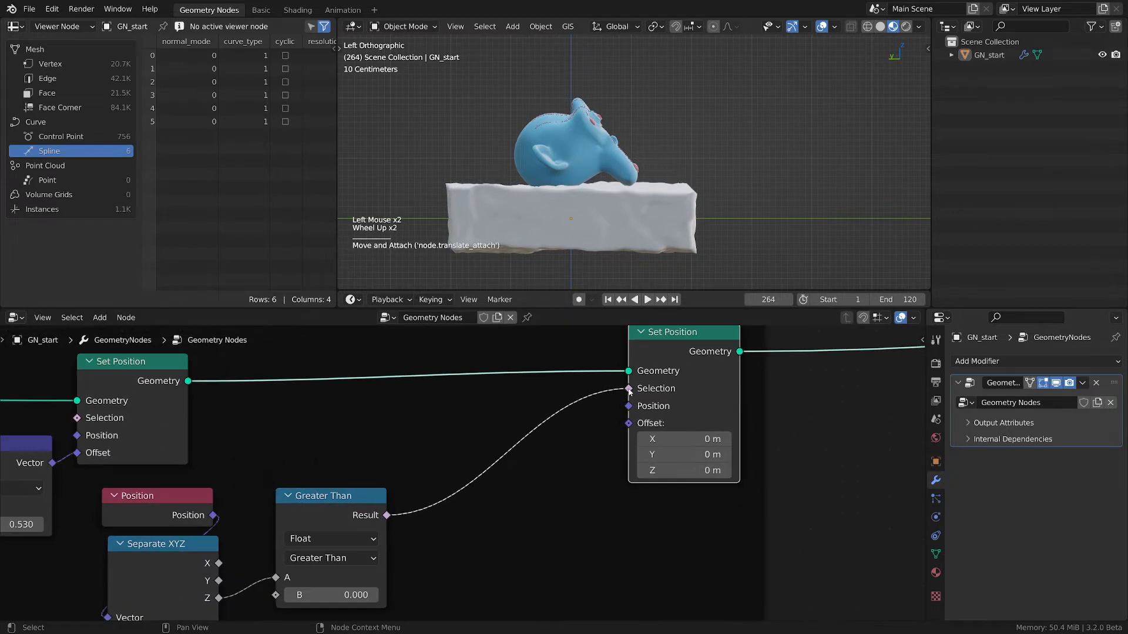
Annotate the pedestal's mid-height and a sloping profile that descends toward its far end, and erase the annotations.
{"action": "key", "text": "d"}
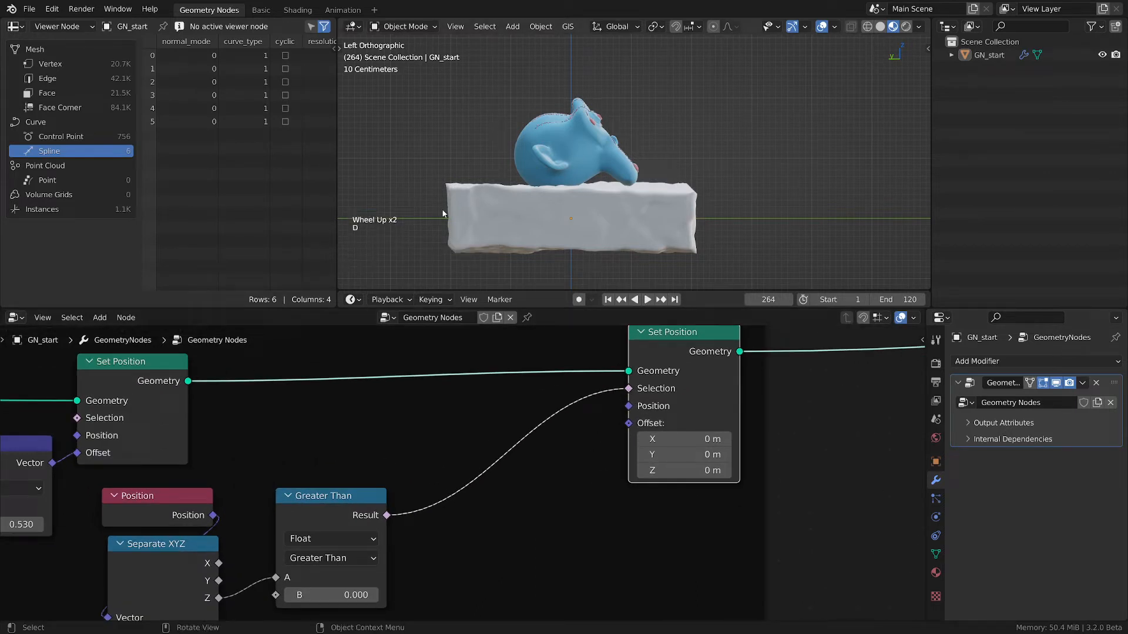
{"action": "left_click_drag", "start_coordinate": [443, 214], "coordinate": [447, 219]}
{"action": "left_click_drag", "start_coordinate": [692, 214], "coordinate": [671, 211]}
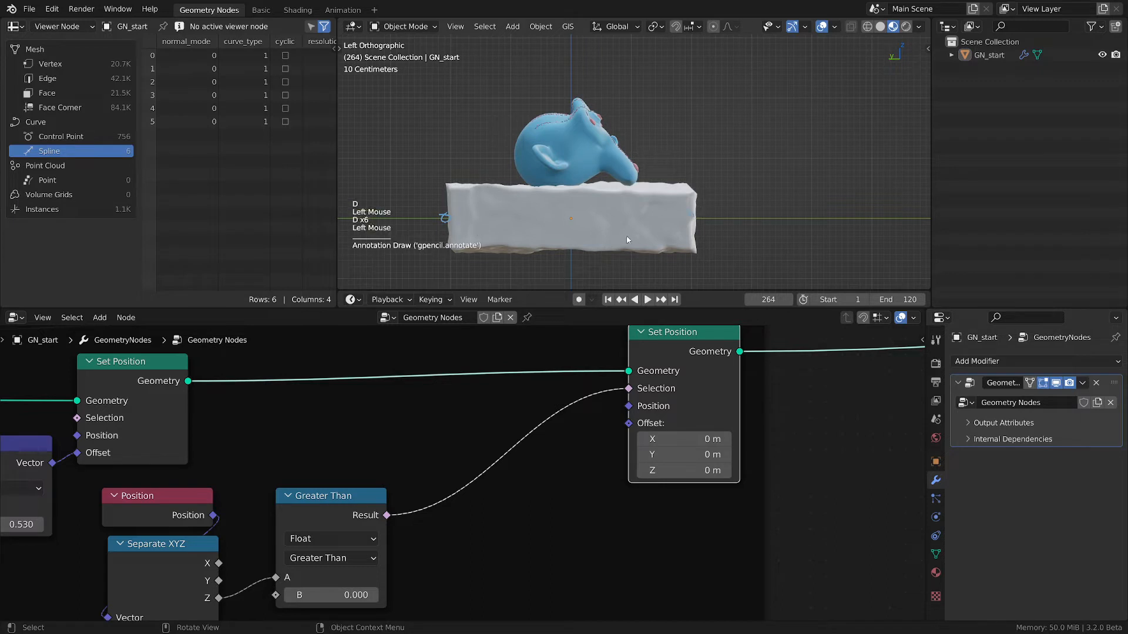
{"action": "right_click_drag", "start_coordinate": [438, 219], "coordinate": [712, 204]}
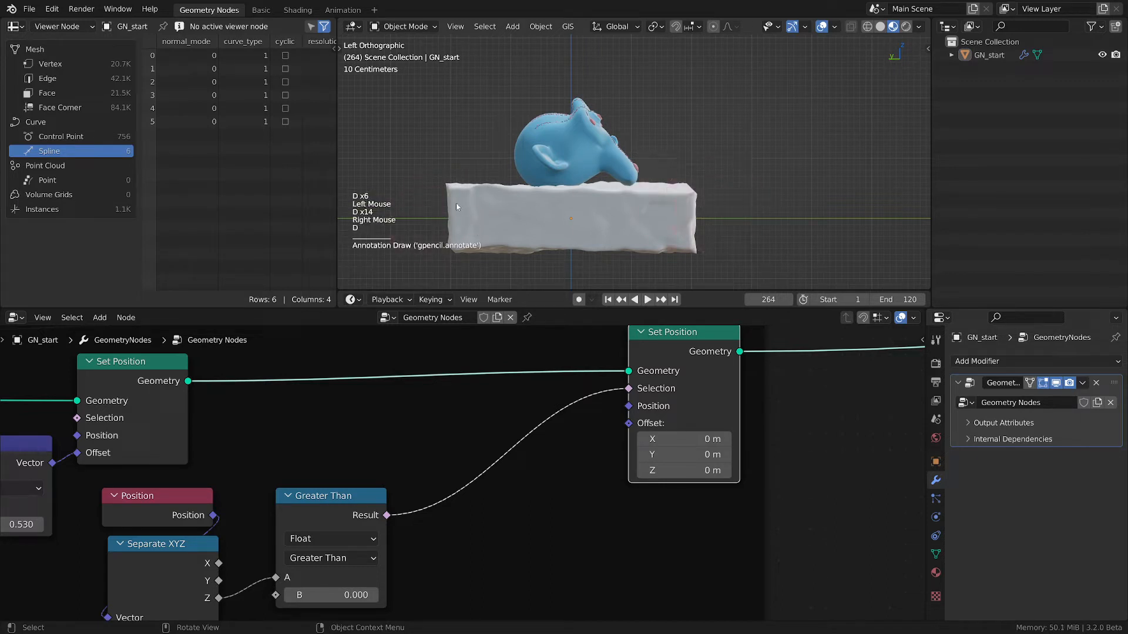
{"action": "left_click_drag", "start_coordinate": [460, 191], "coordinate": [613, 212]}
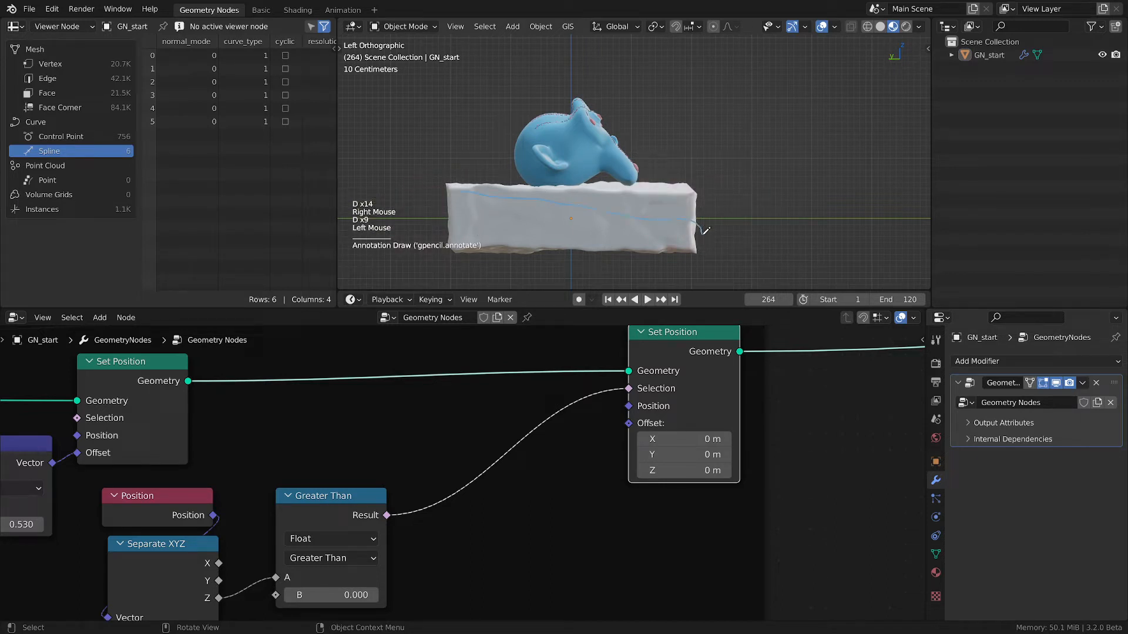
{"action": "mouse_move", "coordinate": [704, 232]}
{"action": "left_mouse_down"}
{"action": "mouse_move", "coordinate": [693, 247]}
{"action": "mouse_move", "coordinate": [461, 245]}
{"action": "left_mouse_up"}
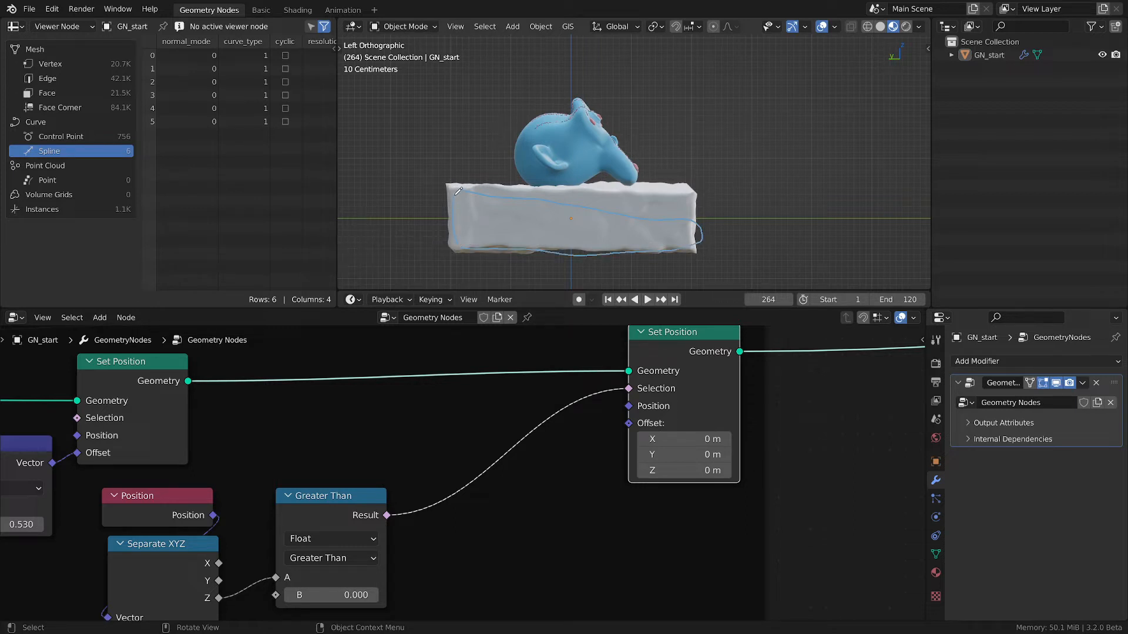
{"action": "mouse_move", "coordinate": [445, 192]}
{"action": "right_mouse_down"}
{"action": "mouse_move", "coordinate": [735, 244]}
{"action": "mouse_move", "coordinate": [448, 247]}
{"action": "right_mouse_up"}
Annotate a sloped pedestal top with Z and Y axis labels, and erase the annotations.
{"action": "key", "text": "d"}
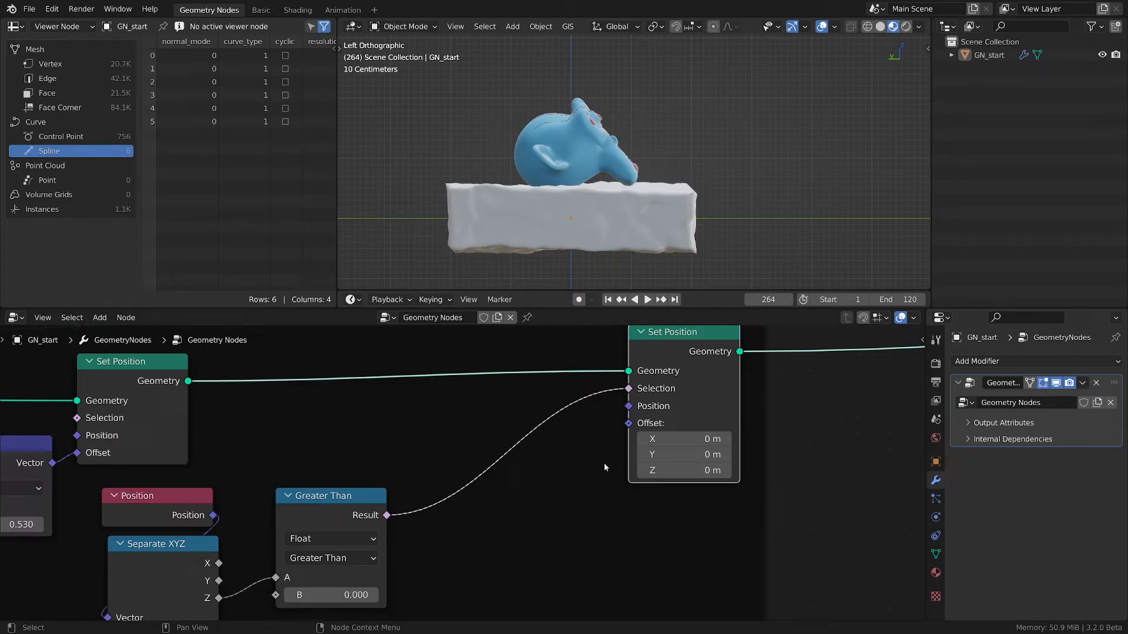
{"action": "mouse_move", "coordinate": [452, 193]}
{"action": "left_mouse_down"}
{"action": "mouse_move", "coordinate": [451, 231]}
{"action": "mouse_move", "coordinate": [456, 191]}
{"action": "mouse_move", "coordinate": [506, 193]}
{"action": "left_mouse_up"}
{"action": "mouse_move", "coordinate": [414, 175]}
{"action": "left_mouse_down"}
{"action": "mouse_move", "coordinate": [412, 131]}
{"action": "mouse_move", "coordinate": [424, 133]}
{"action": "left_mouse_up"}
{"action": "left_click_drag", "start_coordinate": [499, 195], "coordinate": [554, 206]}
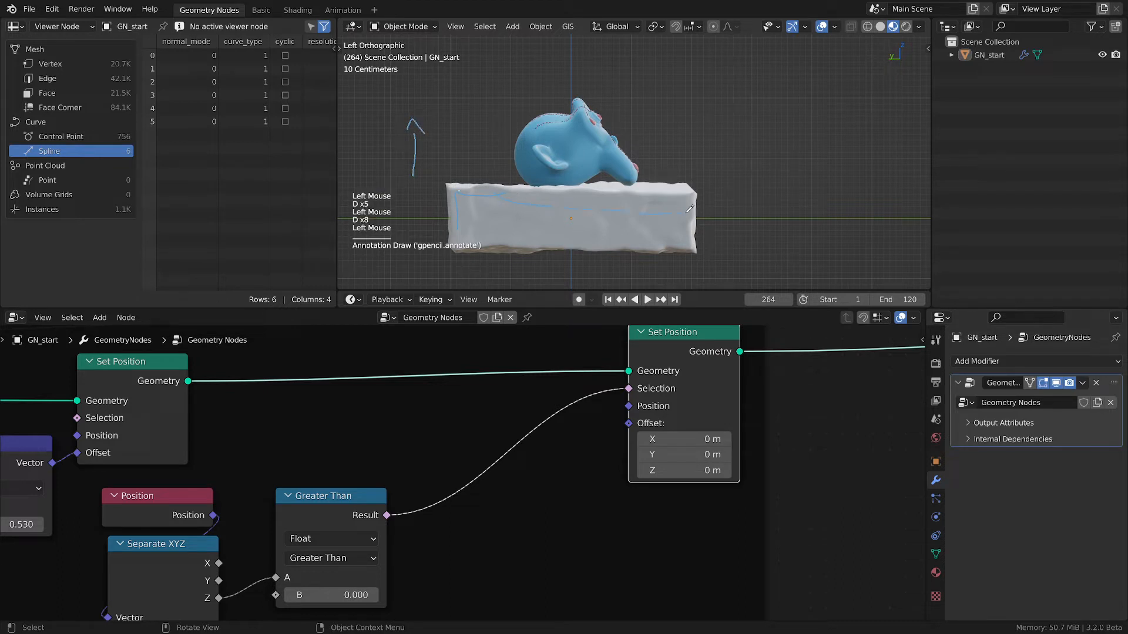
{"action": "left_click_drag", "start_coordinate": [689, 208], "coordinate": [767, 244]}
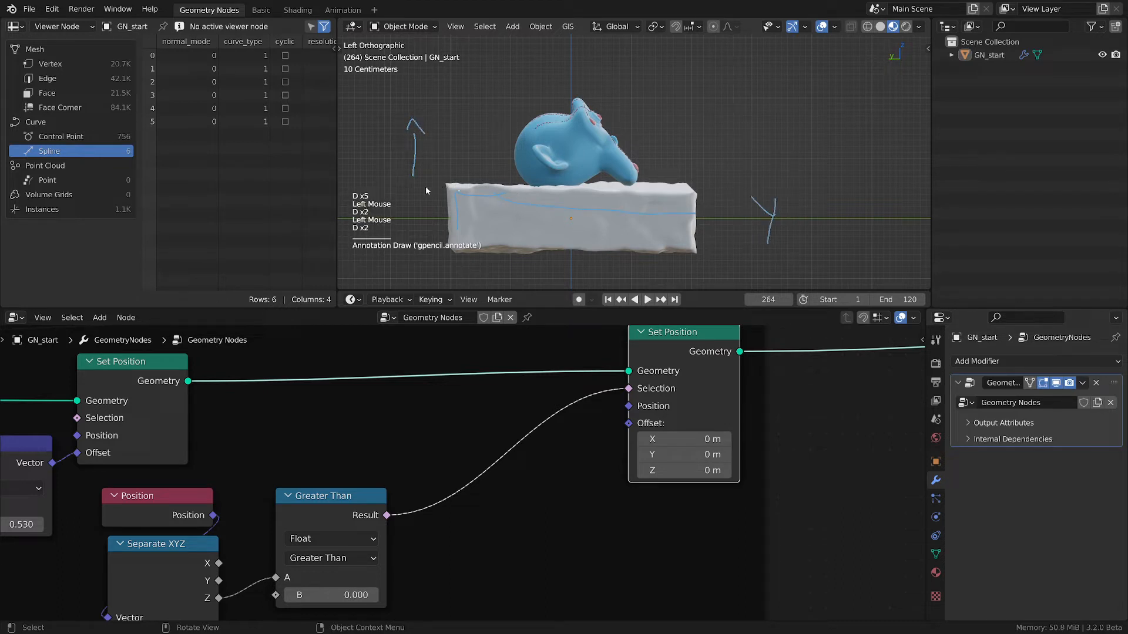
{"action": "mouse_move", "coordinate": [423, 152]}
{"action": "left_mouse_down"}
{"action": "mouse_move", "coordinate": [424, 180]}
{"action": "mouse_move", "coordinate": [444, 182]}
{"action": "left_mouse_up"}
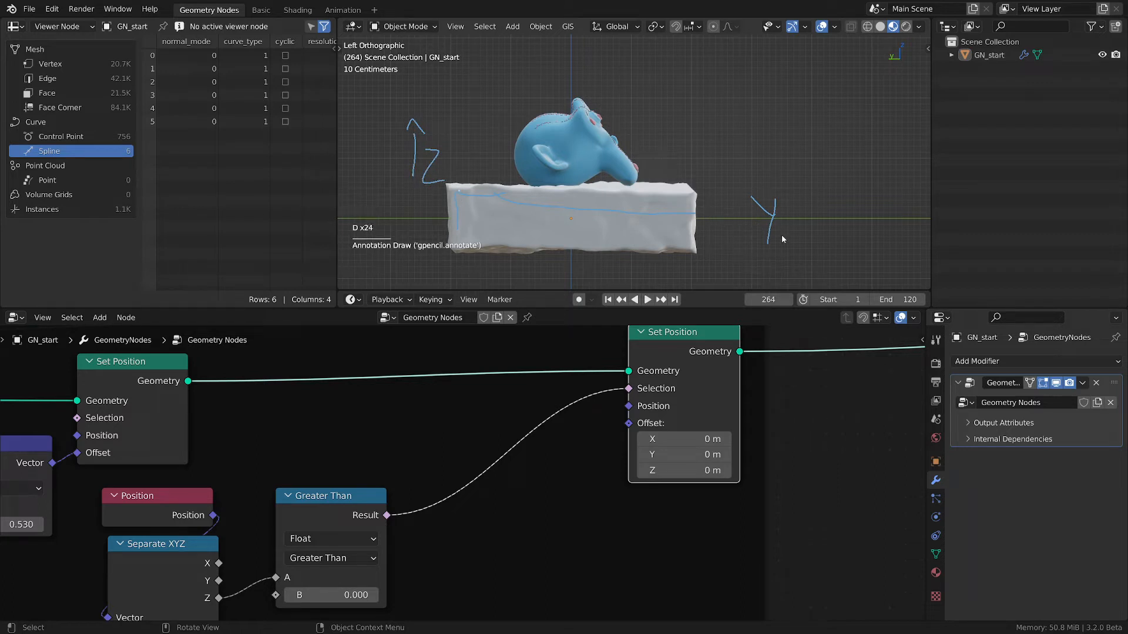
{"action": "mouse_move", "coordinate": [781, 234]}
{"action": "right_mouse_down"}
{"action": "mouse_move", "coordinate": [378, 176]}
{"action": "mouse_move", "coordinate": [420, 138]}
{"action": "right_mouse_up"}
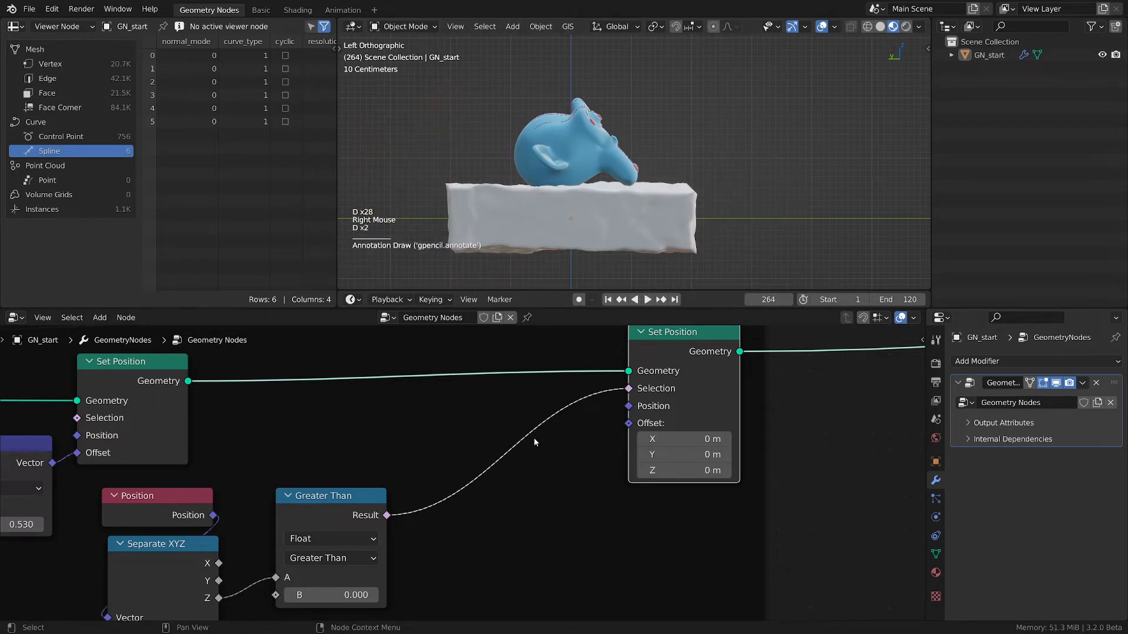
Add a Map Range node and link the Y output of Separate XYZ to its Value input.
{"action": "middle_click_drag", "start_coordinate": [533, 440], "coordinate": [480, 417]}
{"action": "left_click", "coordinate": [282, 446]}
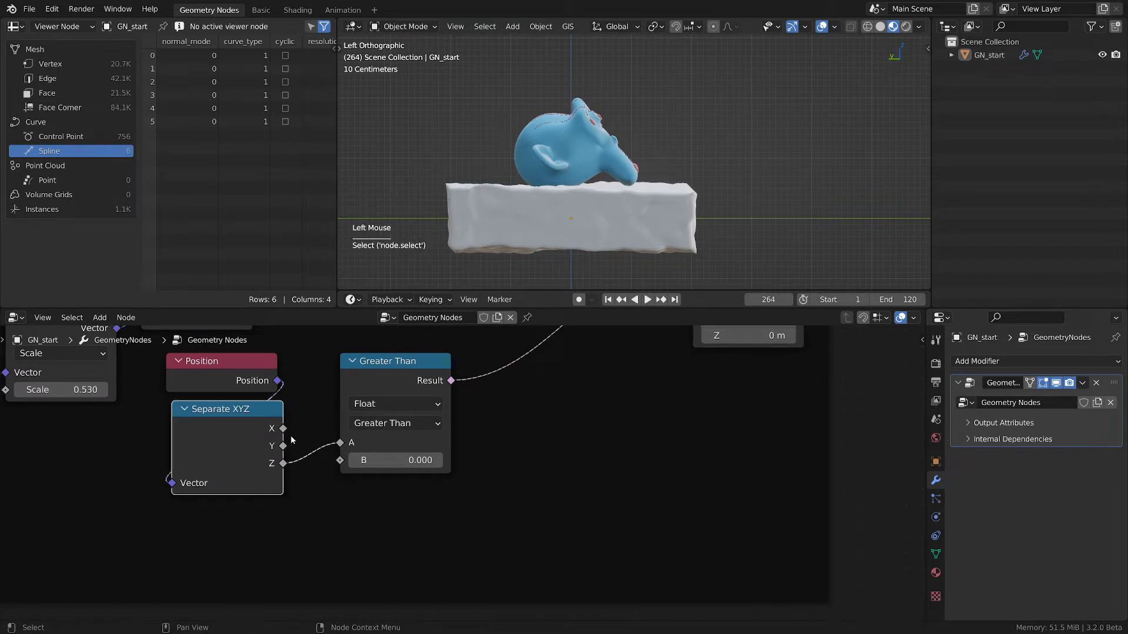
{"action": "key", "text": "shift+a"}
{"action": "mouse_move", "coordinate": [470, 431]}
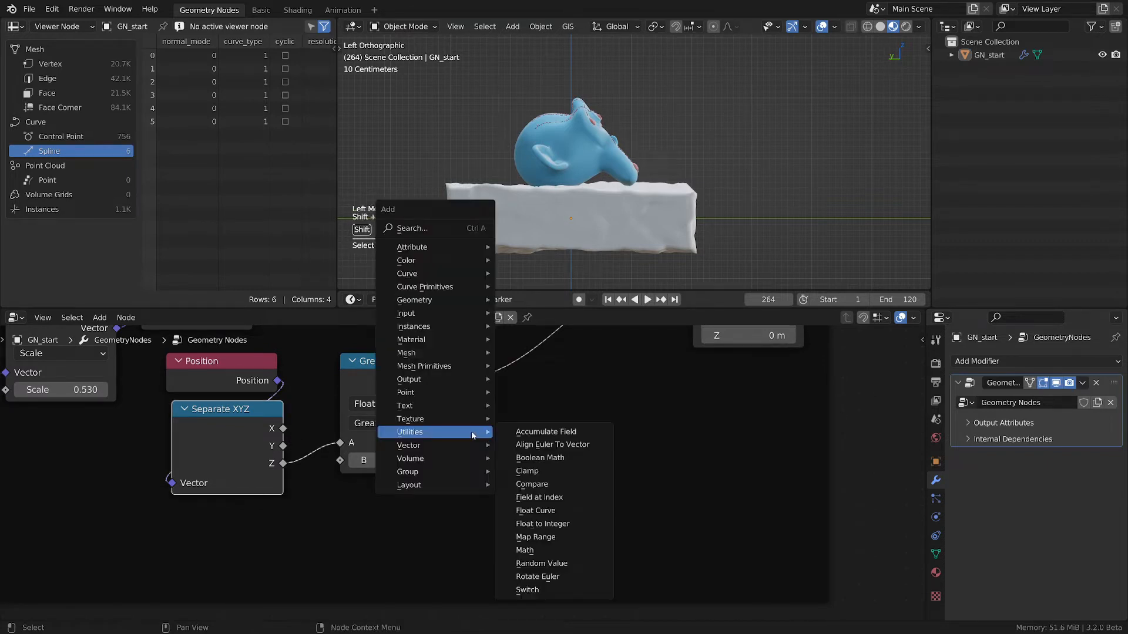
{"action": "left_click", "coordinate": [551, 537]}
{"action": "left_click", "coordinate": [540, 534]}
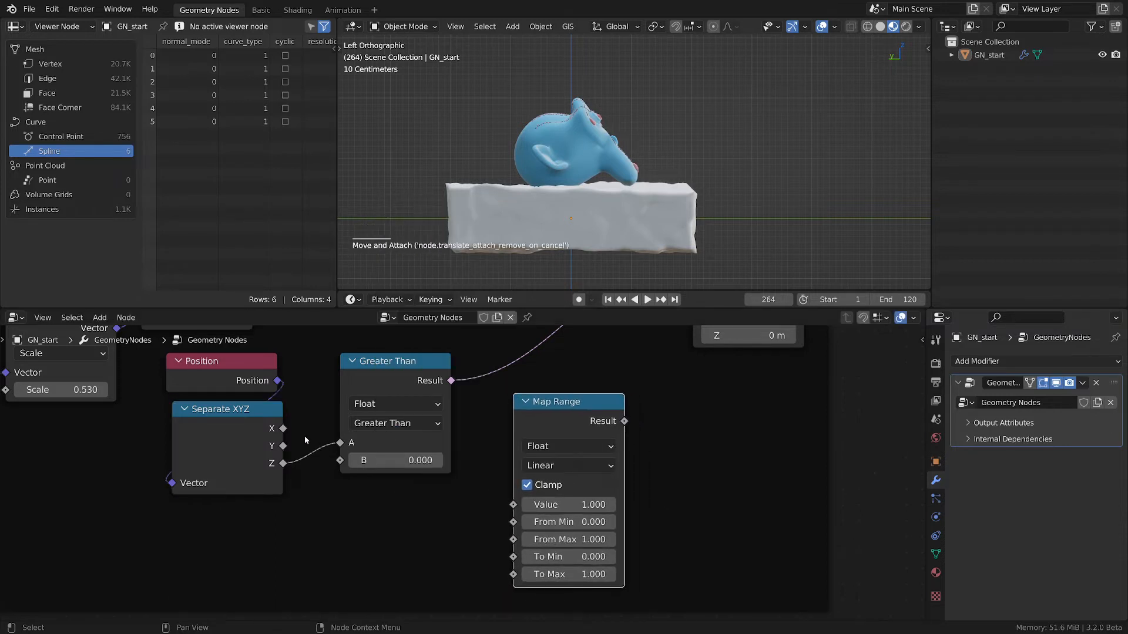
{"action": "left_click_drag", "start_coordinate": [282, 447], "coordinate": [513, 505]}
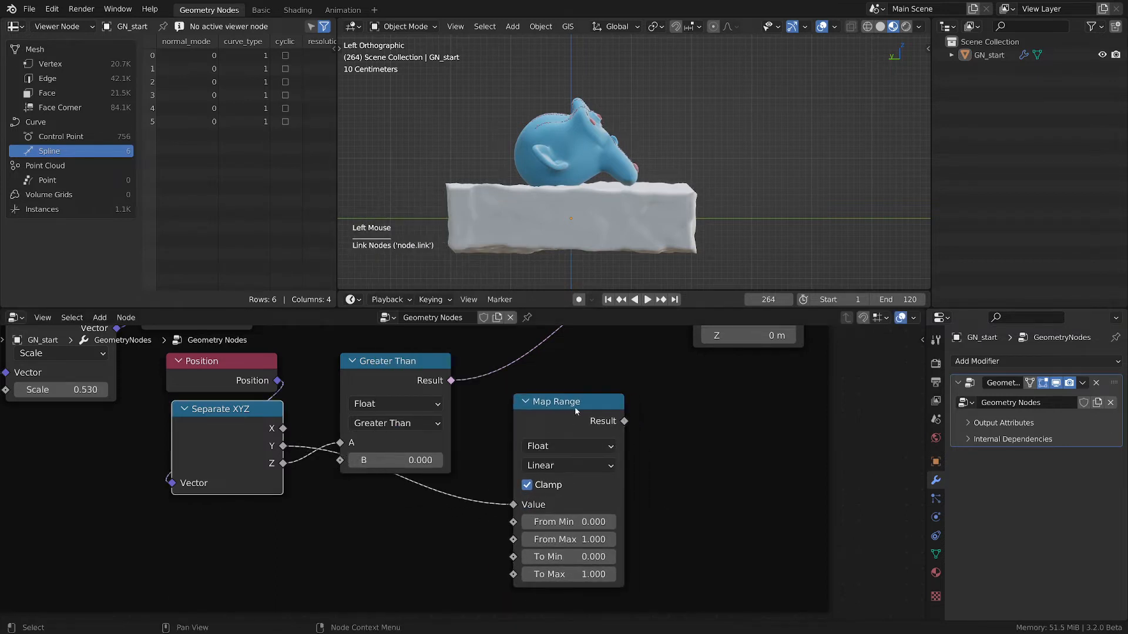
Place the Map Range node closer to Greater Than and move the second Set Position node farther away to make room.
{"action": "left_click_drag", "start_coordinate": [587, 404], "coordinate": [514, 434]}
{"action": "scroll", "coordinate": [632, 448], "scroll_direction": "down", "scroll_amount": 2}
{"action": "middle_click_drag", "start_coordinate": [633, 449], "coordinate": [539, 496]}
{"action": "middle_click_drag", "start_coordinate": [699, 382], "coordinate": [664, 445]}
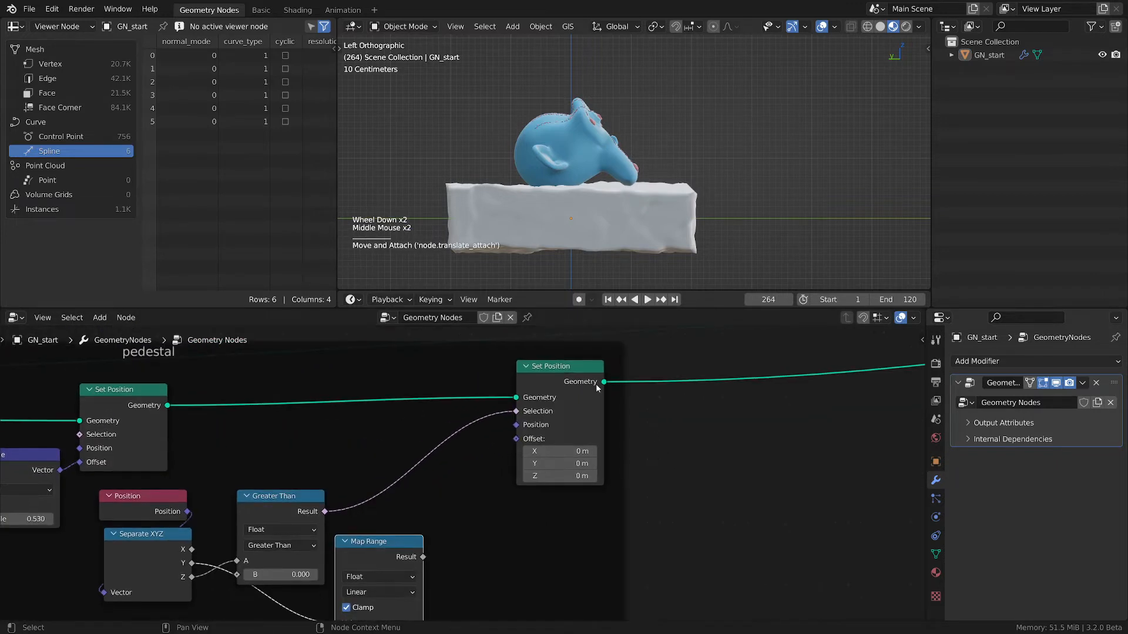
{"action": "left_click_drag", "start_coordinate": [595, 386], "coordinate": [670, 396]}
{"action": "middle_click_drag", "start_coordinate": [516, 579], "coordinate": [598, 480]}
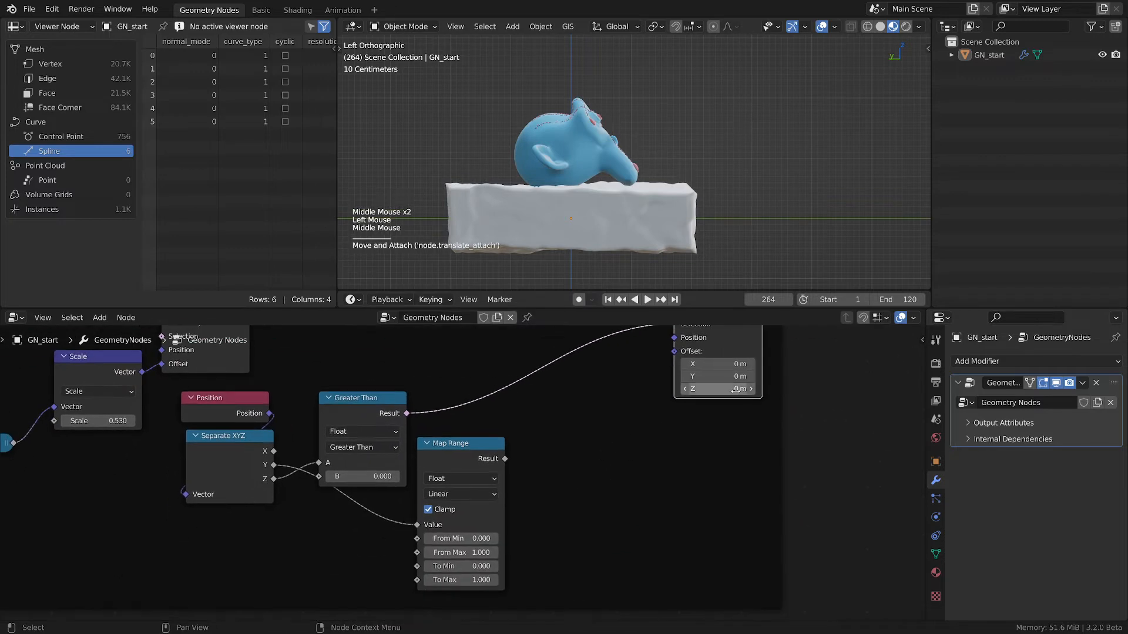
Try raising the second Set Position node's Z offset and reset it to 0 m.
{"action": "mouse_move", "coordinate": [722, 392]}
{"action": "left_mouse_down"}
{"action": "mouse_move", "coordinate": [763, 390]}
{"action": "mouse_move", "coordinate": [737, 388]}
{"action": "left_mouse_up"}
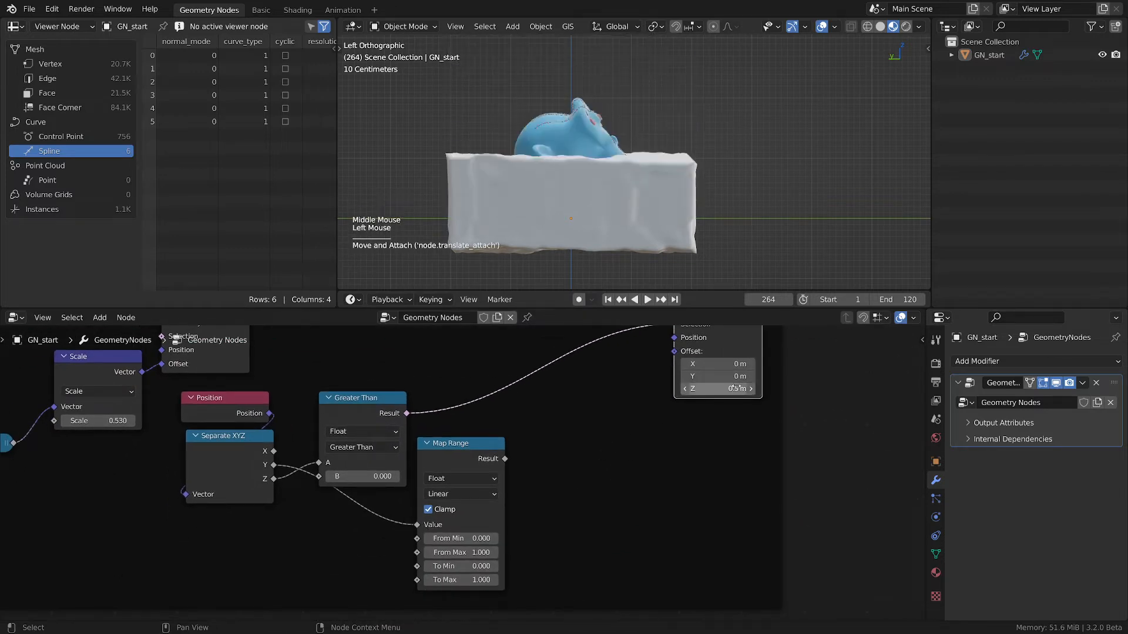
{"action": "left_click", "coordinate": [737, 388]}
{"action": "type", "text": "0"}
{"action": "key", "text": "Return"}
Add a Combine XYZ node and link its Vector output to the Offset input of the second Set Position node.
{"action": "key", "text": "shift+a"}
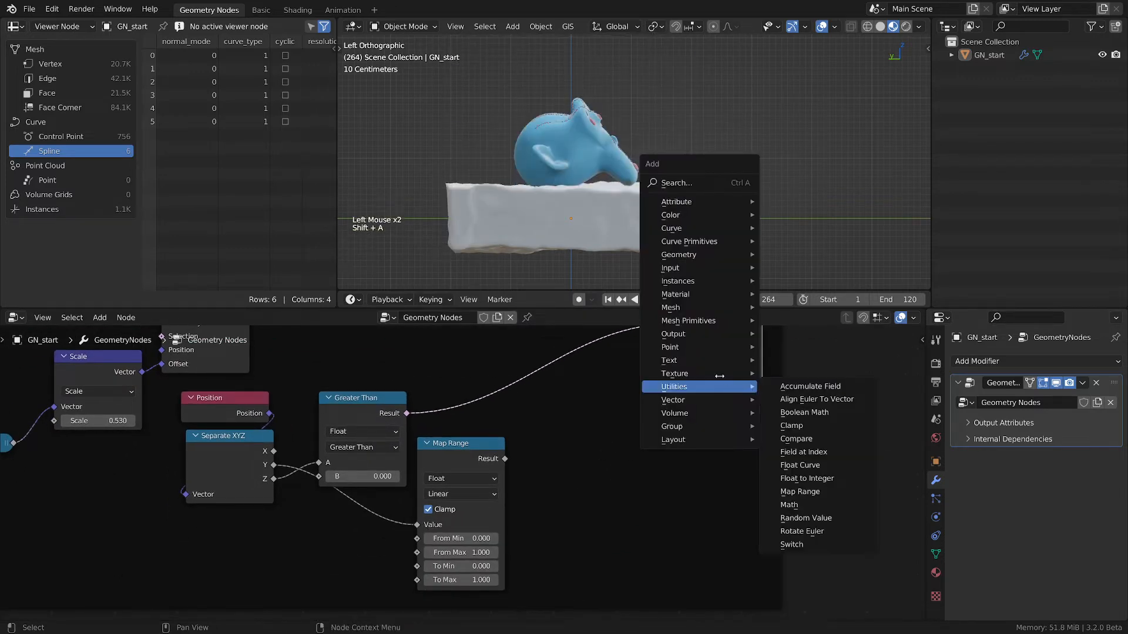
{"action": "mouse_move", "coordinate": [690, 398]}
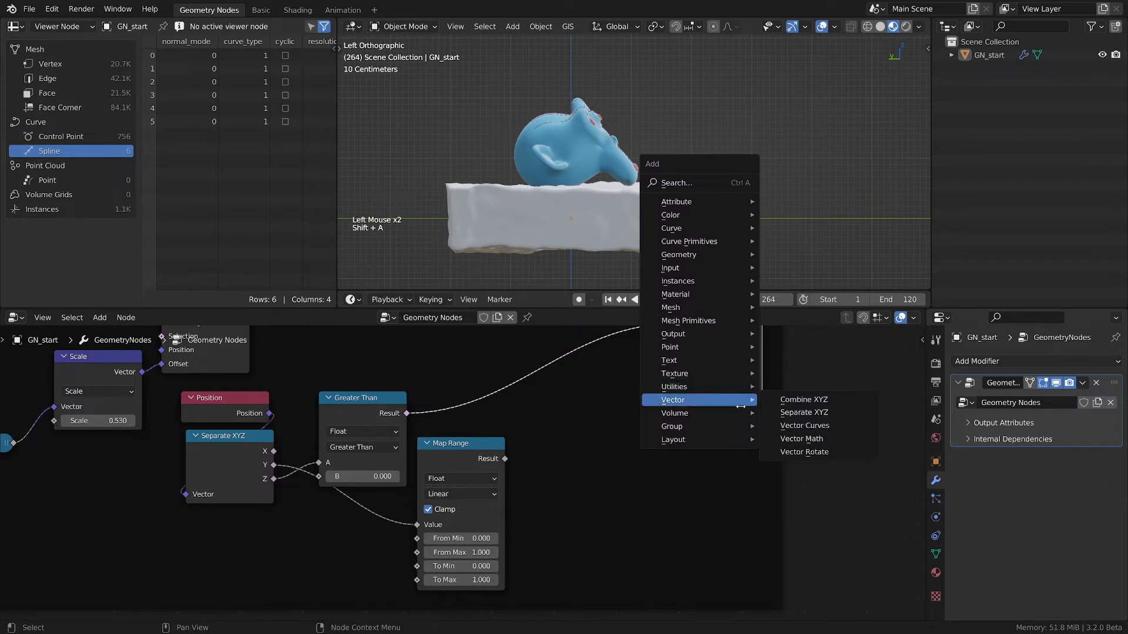
{"action": "left_click", "coordinate": [790, 400]}
{"action": "left_click", "coordinate": [566, 415]}
{"action": "left_click_drag", "start_coordinate": [655, 436], "coordinate": [674, 353]}
{"action": "left_click_drag", "start_coordinate": [654, 441], "coordinate": [664, 414]}
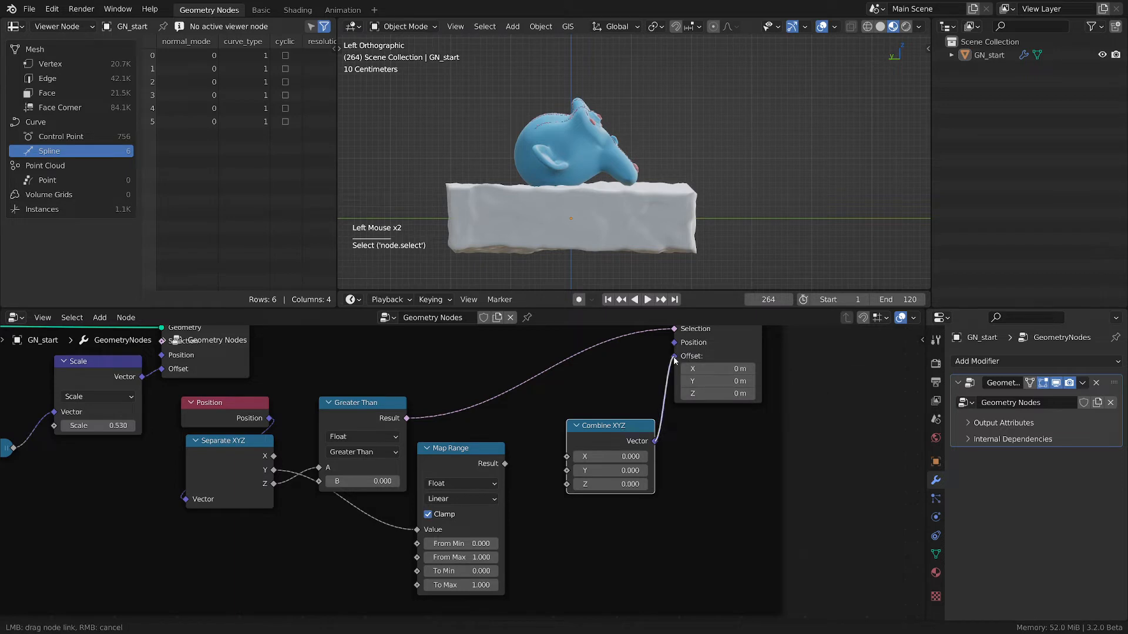
{"action": "left_click_drag", "start_coordinate": [674, 360], "coordinate": [675, 356]}
Link the Map Range result to the Z input of Combine XYZ and hide that node's unused sockets.
{"action": "left_click_drag", "start_coordinate": [504, 464], "coordinate": [573, 473]}
{"action": "left_click", "coordinate": [635, 436]}
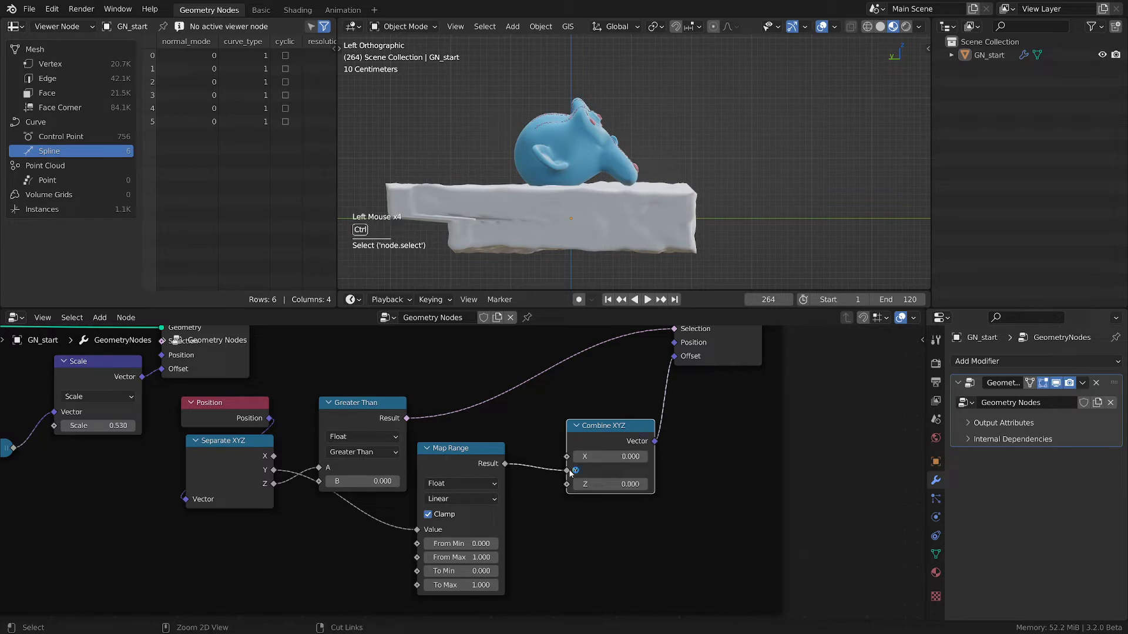
{"action": "left_click_drag", "start_coordinate": [567, 470], "coordinate": [579, 484], "text": "ctrl"}
{"action": "left_click", "coordinate": [614, 427]}
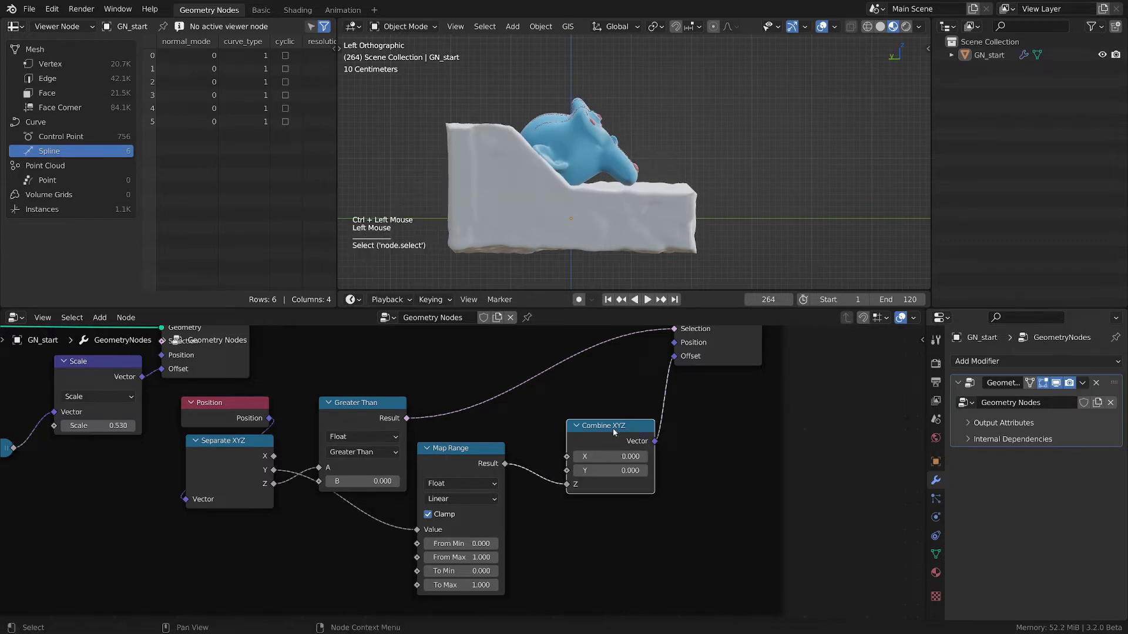
{"action": "key", "text": "ctrl+h"}
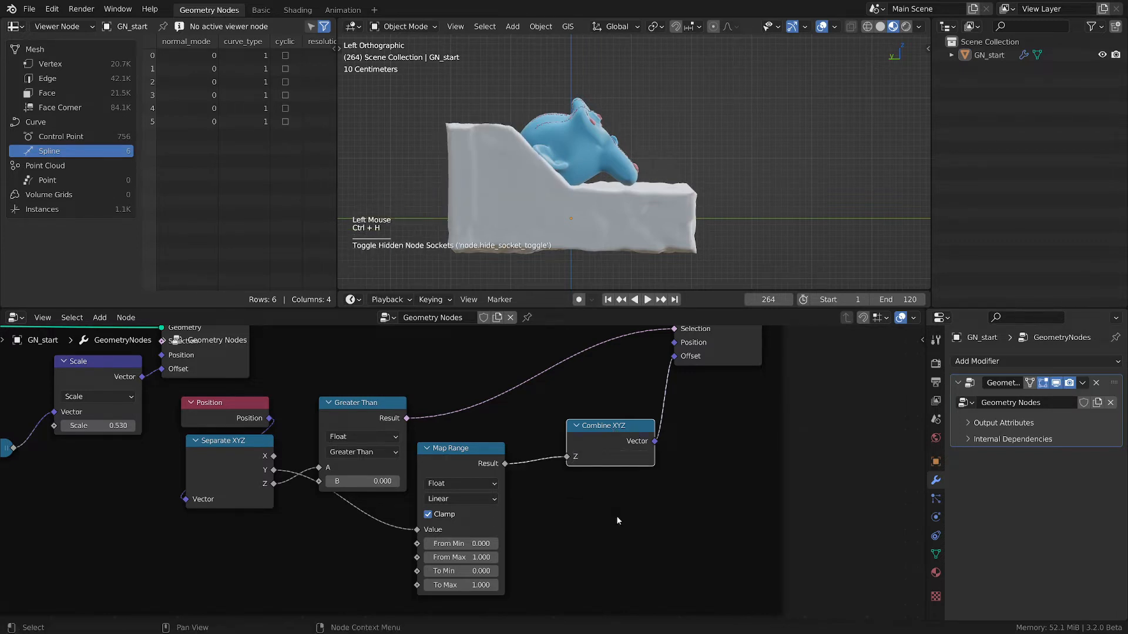
Move the Map Range node closer to Combine XYZ and set its From Max to 1.380 and To Max to 0.300.
{"action": "middle_click_drag", "start_coordinate": [516, 482], "coordinate": [557, 463]}
{"action": "left_click_drag", "start_coordinate": [501, 440], "coordinate": [521, 444]}
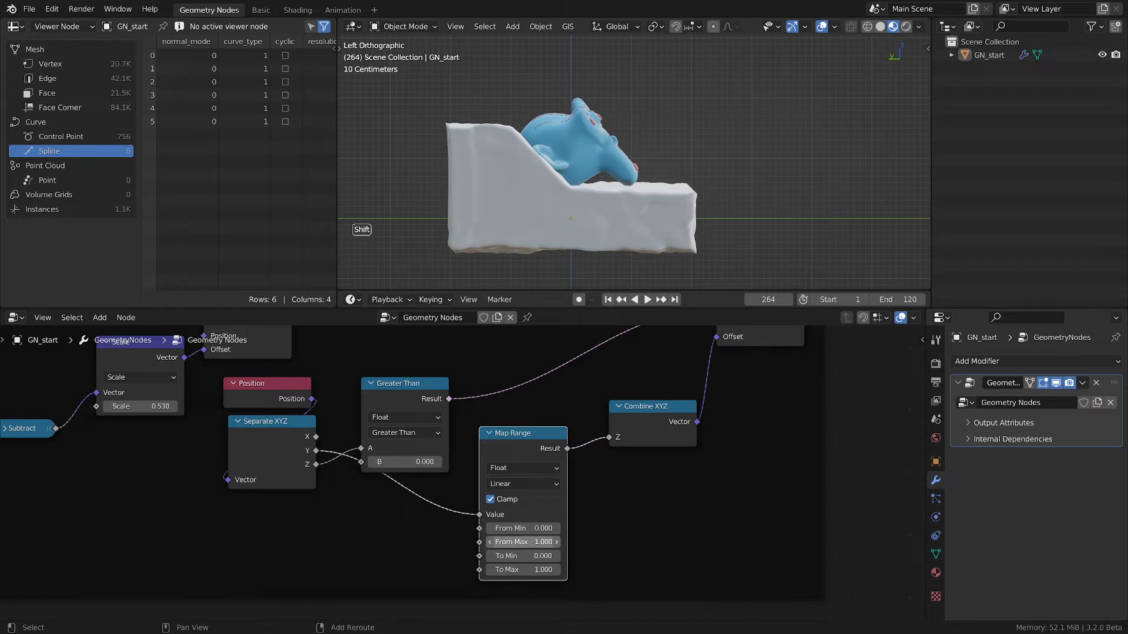
{"action": "left_click_drag", "start_coordinate": [523, 541], "coordinate": [532, 570], "text": "shift"}
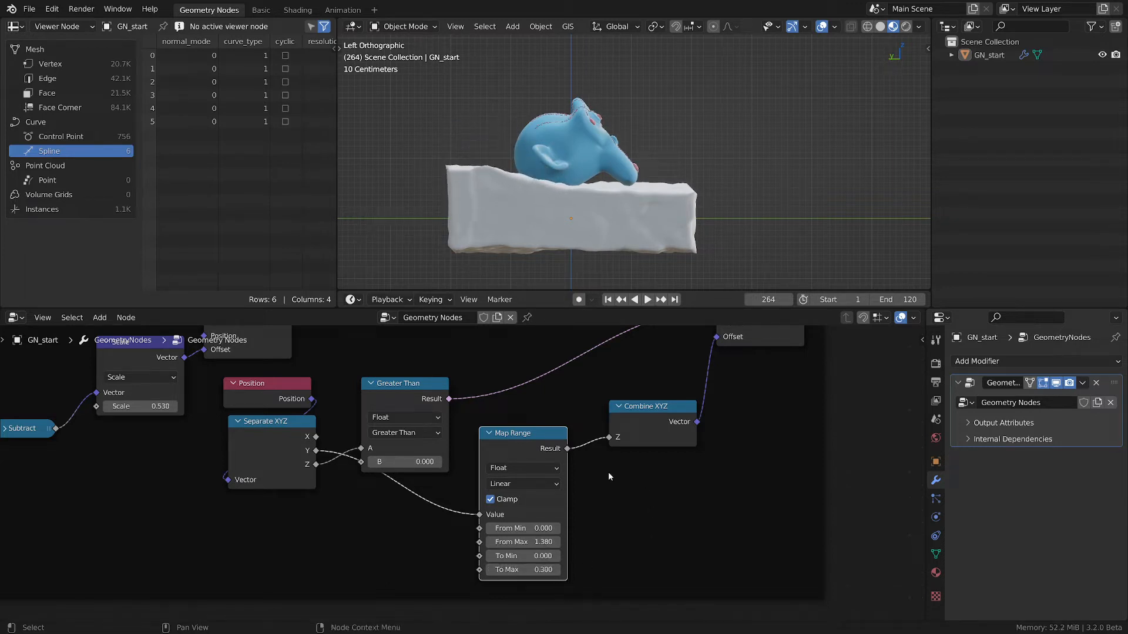
Set the Map Range node to Smoother Step interpolation with From Min 0.840 and From Max 1.630.
{"action": "mouse_move", "coordinate": [543, 542]}
{"action": "left_mouse_down", "text": "shift"}
{"action": "mouse_move", "coordinate": [567, 541]}
{"action": "mouse_move", "coordinate": [525, 542]}
{"action": "left_mouse_up", "text": "shift"}
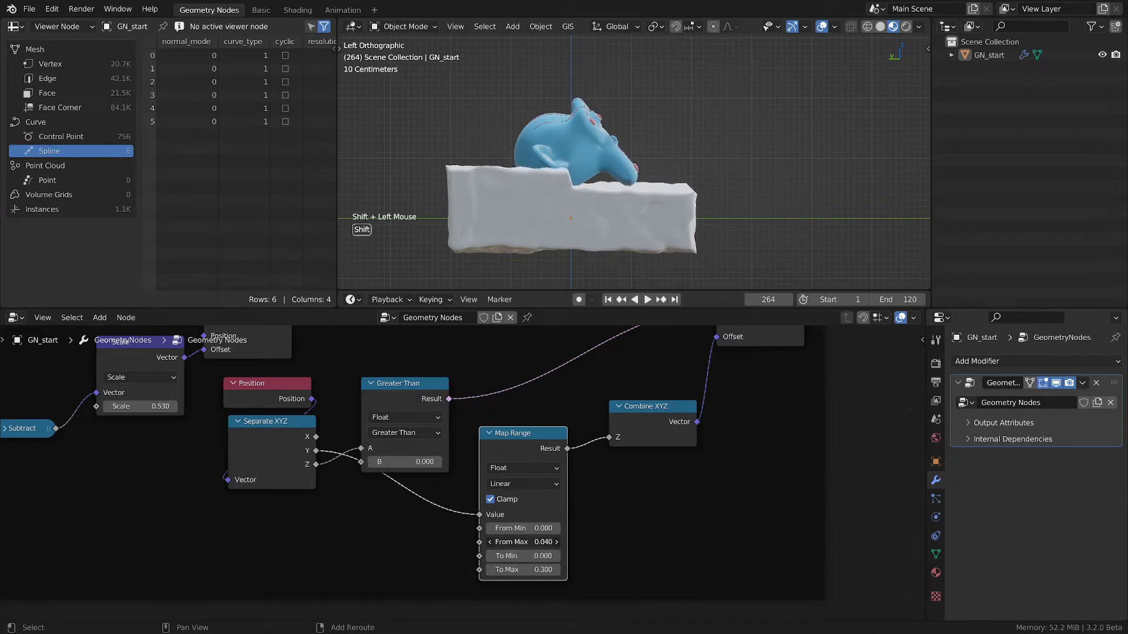
{"action": "left_click", "coordinate": [531, 484]}
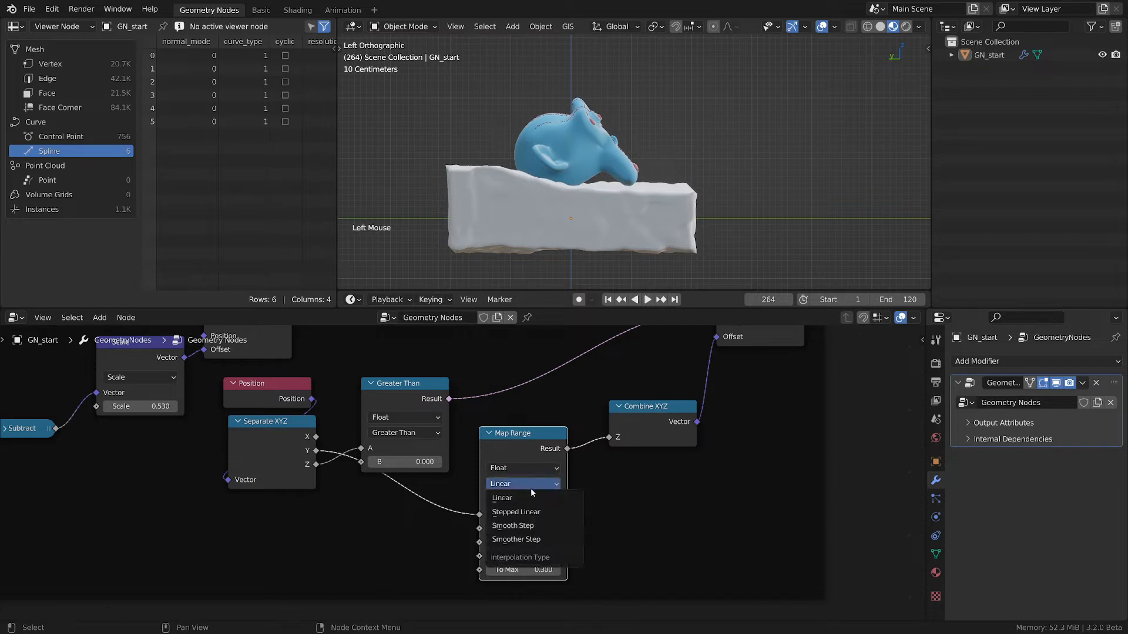
{"action": "left_click", "coordinate": [516, 539]}
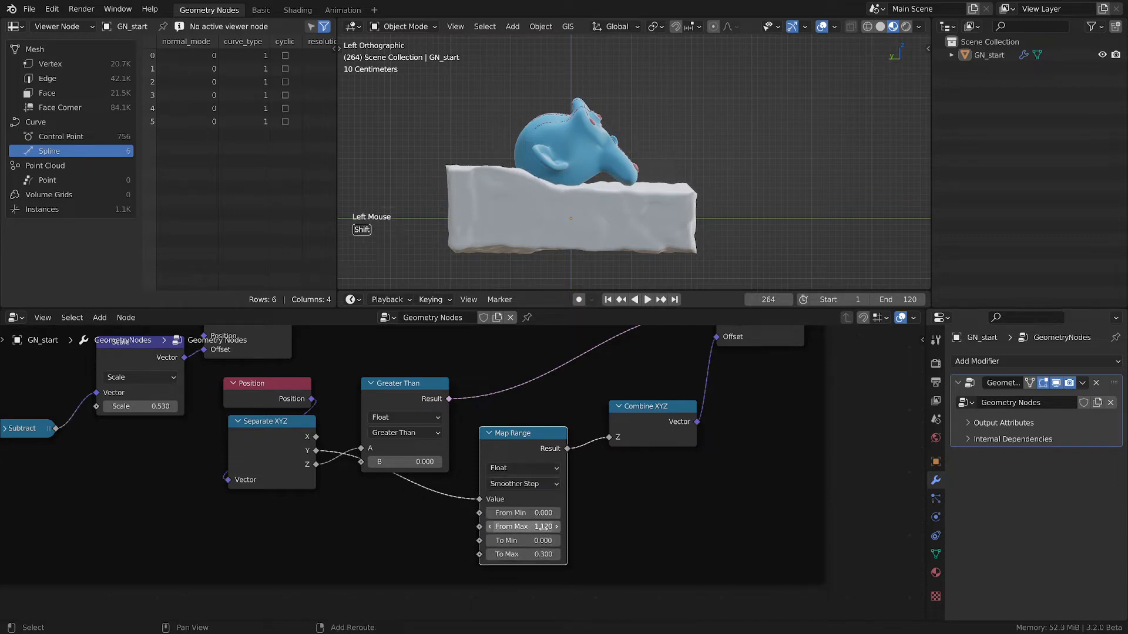
{"action": "mouse_move", "coordinate": [543, 527]}
{"action": "left_mouse_down", "text": "shift"}
{"action": "mouse_move", "coordinate": [549, 514]}
{"action": "mouse_move", "coordinate": [538, 513]}
{"action": "left_mouse_up", "text": "shift"}
{"action": "left_click_drag", "start_coordinate": [523, 513], "coordinate": [546, 513]}
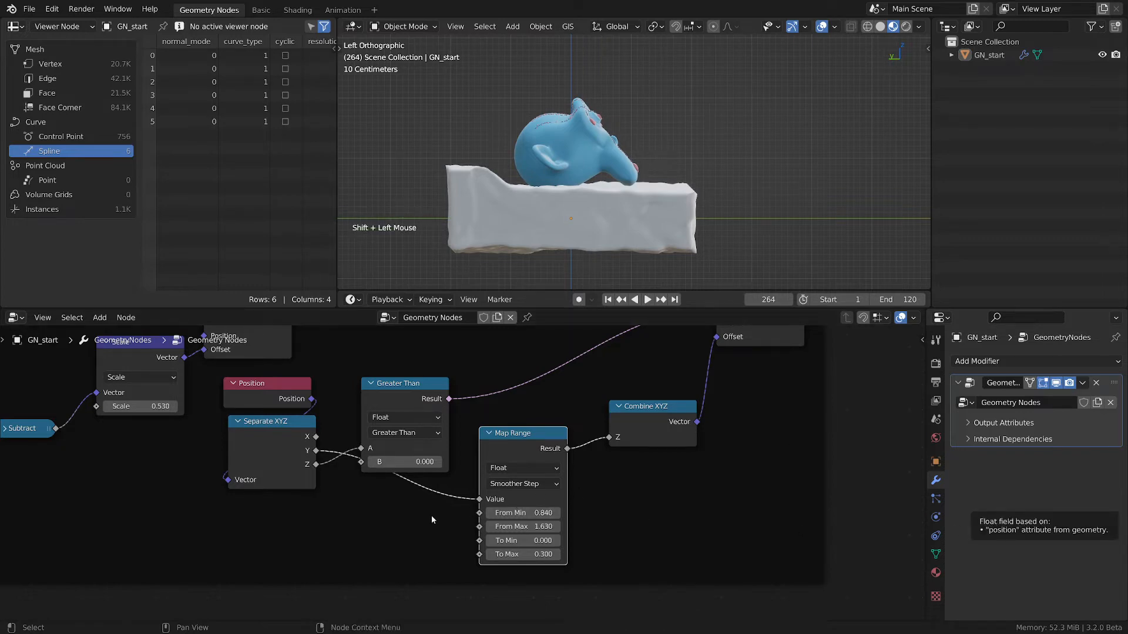
Shift the Map Range node slightly and set its interpolation to Linear.
{"action": "scroll", "coordinate": [431, 516], "scroll_direction": "down", "scroll_amount": 2}
{"action": "middle_click_drag", "start_coordinate": [329, 477], "coordinate": [487, 472]}
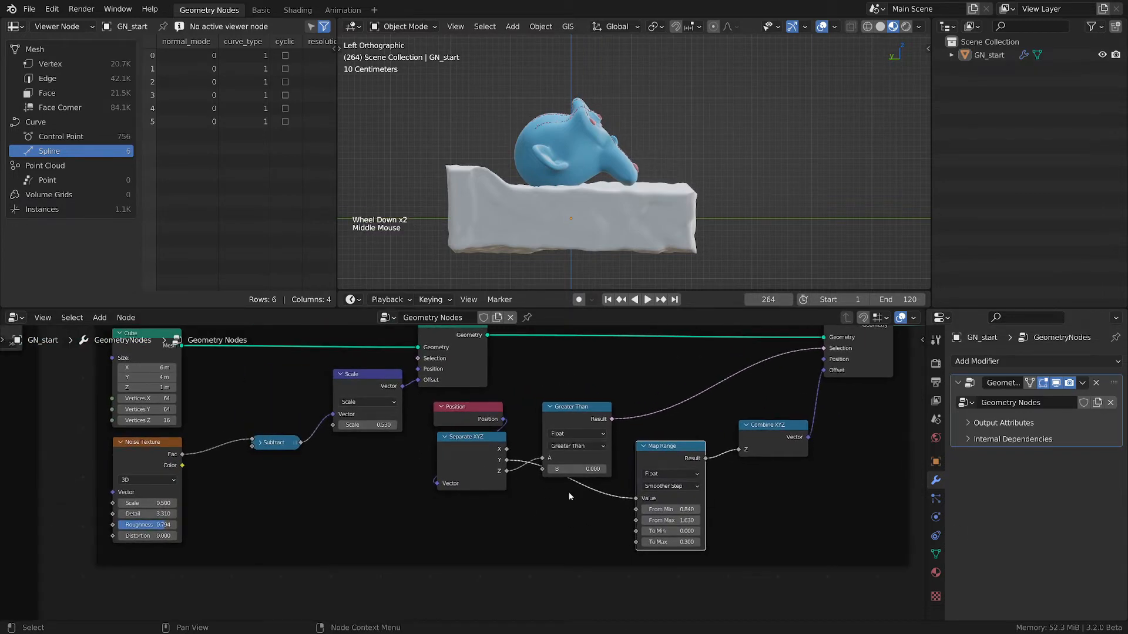
{"action": "scroll", "coordinate": [434, 498], "scroll_direction": "down", "scroll_amount": 2}
{"action": "mouse_move", "coordinate": [382, 495]}
{"action": "middle_mouse_down"}
{"action": "mouse_move", "coordinate": [541, 483]}
{"action": "mouse_move", "coordinate": [371, 501]}
{"action": "middle_mouse_up"}
{"action": "scroll", "coordinate": [529, 484], "scroll_direction": "up", "scroll_amount": 2}
{"action": "left_click_drag", "start_coordinate": [682, 469], "coordinate": [683, 483]}
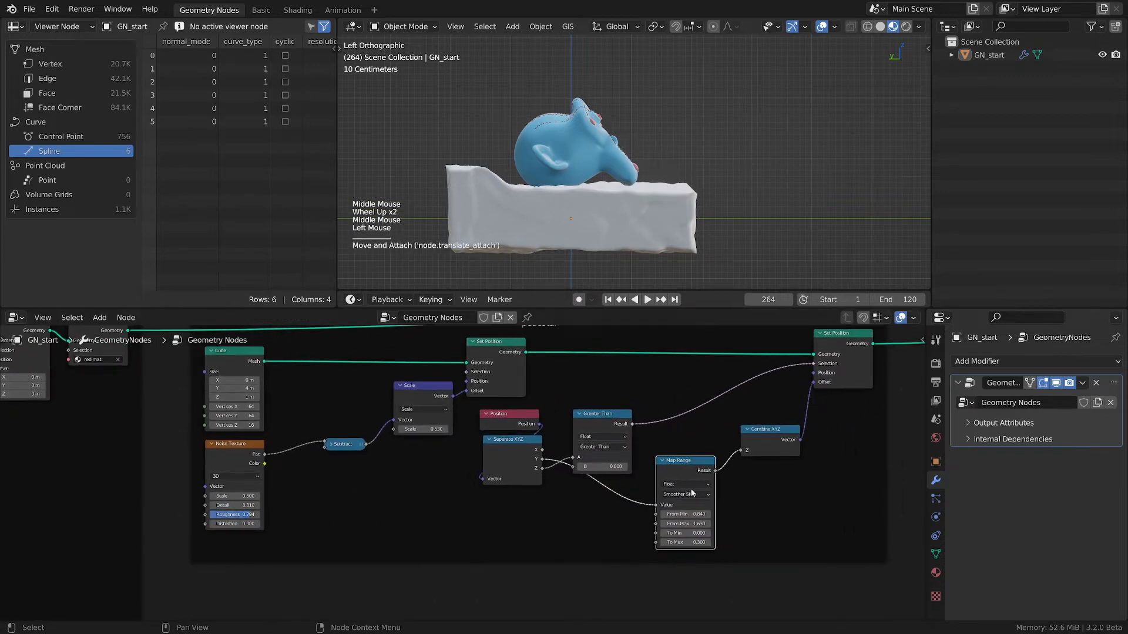
{"action": "left_click", "coordinate": [689, 495]}
{"action": "left_click", "coordinate": [687, 506]}
Move the pedestal's Cube node closer to its Set Position node to make room for size inputs.
{"action": "middle_click_drag", "start_coordinate": [366, 501], "coordinate": [613, 460]}
{"action": "scroll", "coordinate": [185, 502], "scroll_direction": "down", "scroll_amount": 2}
{"action": "middle_click_drag", "start_coordinate": [185, 503], "coordinate": [336, 481]}
{"action": "scroll", "coordinate": [336, 481], "scroll_direction": "down", "scroll_amount": 1}
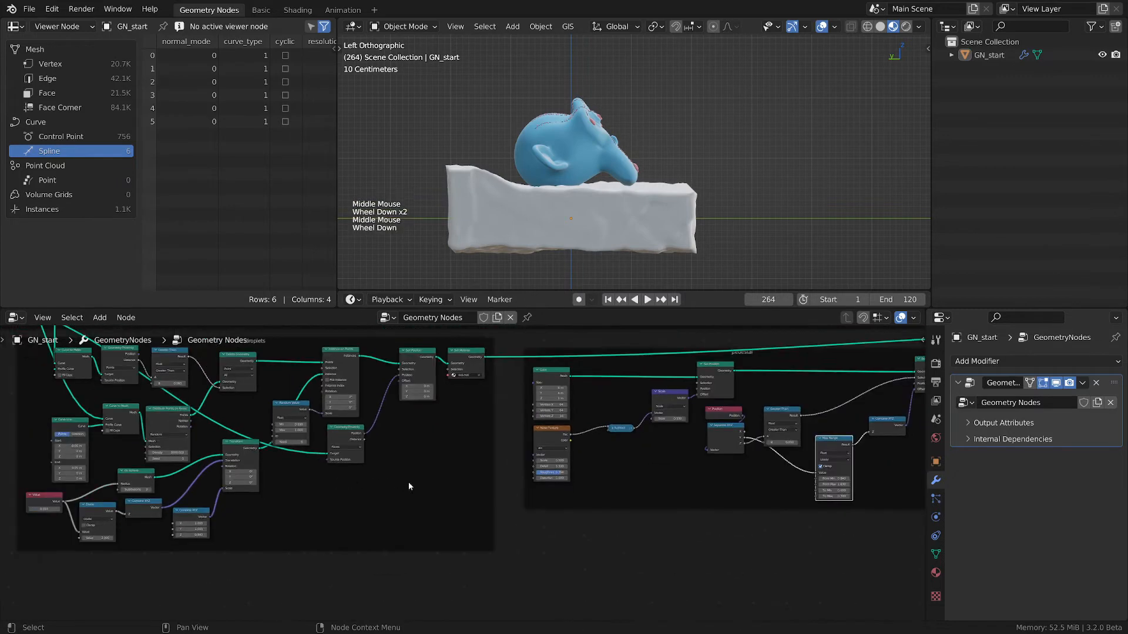
{"action": "middle_click_drag", "start_coordinate": [408, 482], "coordinate": [451, 480]}
{"action": "scroll", "coordinate": [482, 486], "scroll_direction": "up", "scroll_amount": 5}
{"action": "scroll", "coordinate": [451, 480], "scroll_direction": "down", "scroll_amount": 1}
{"action": "scroll", "coordinate": [354, 347], "scroll_direction": "up", "scroll_amount": 2}
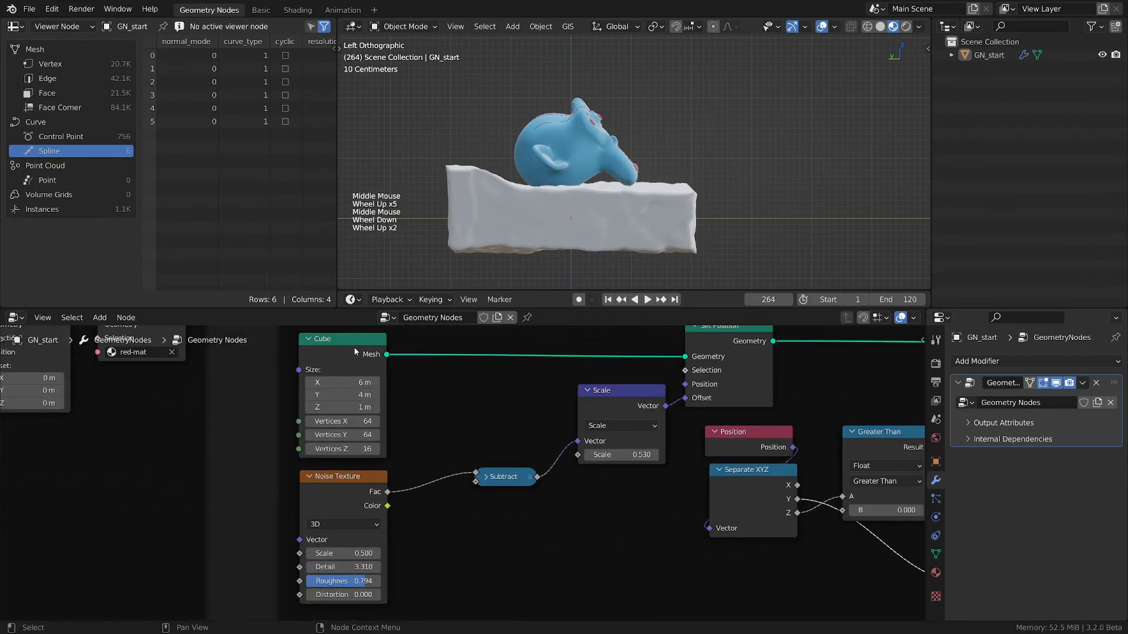
{"action": "left_click_drag", "start_coordinate": [354, 347], "coordinate": [429, 344]}
{"action": "middle_click_drag", "start_coordinate": [405, 343], "coordinate": [552, 409]}
{"action": "left_click_drag", "start_coordinate": [552, 410], "coordinate": [639, 401]}
Add a Combine XYZ node in front of the pedestal's Cube node.
{"action": "key", "text": "shift+a"}
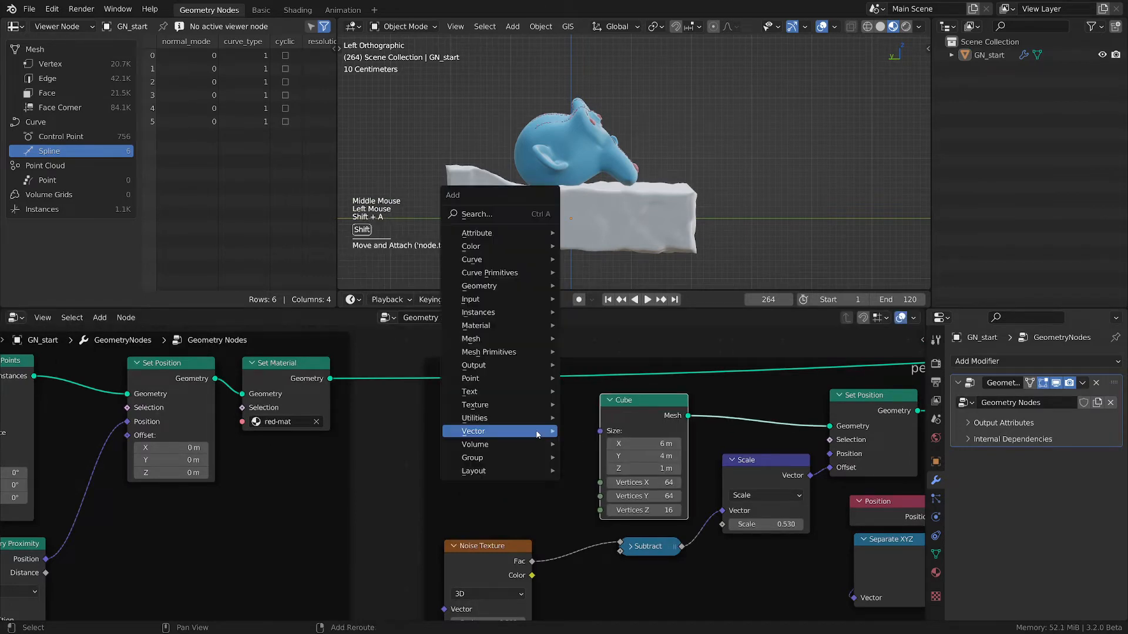
{"action": "mouse_move", "coordinate": [537, 434]}
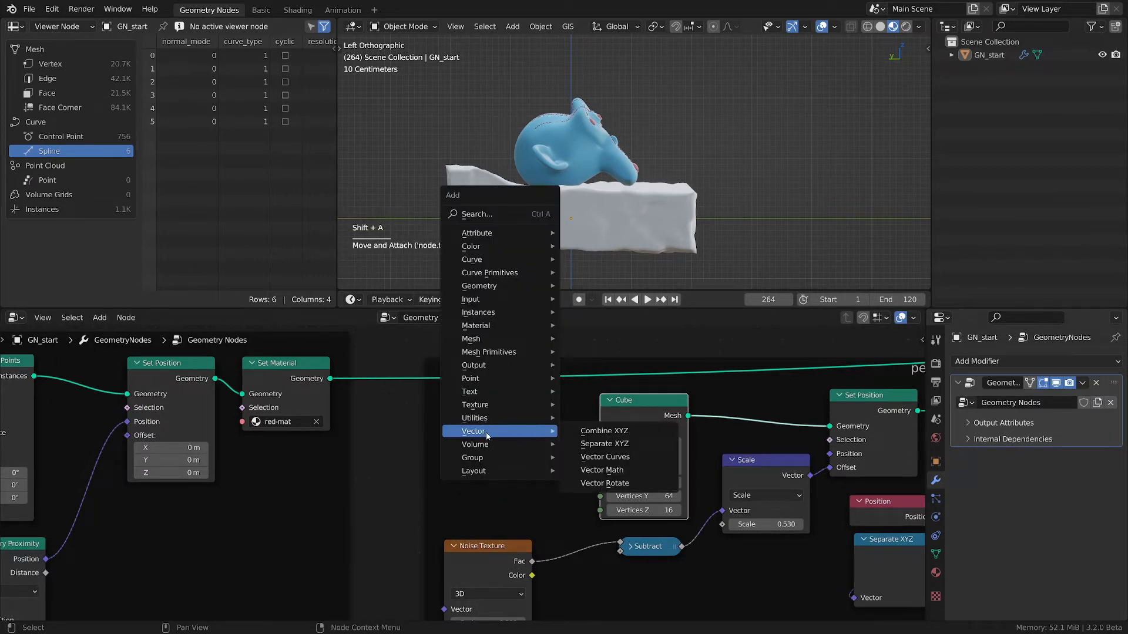
{"action": "left_click", "coordinate": [604, 431]}
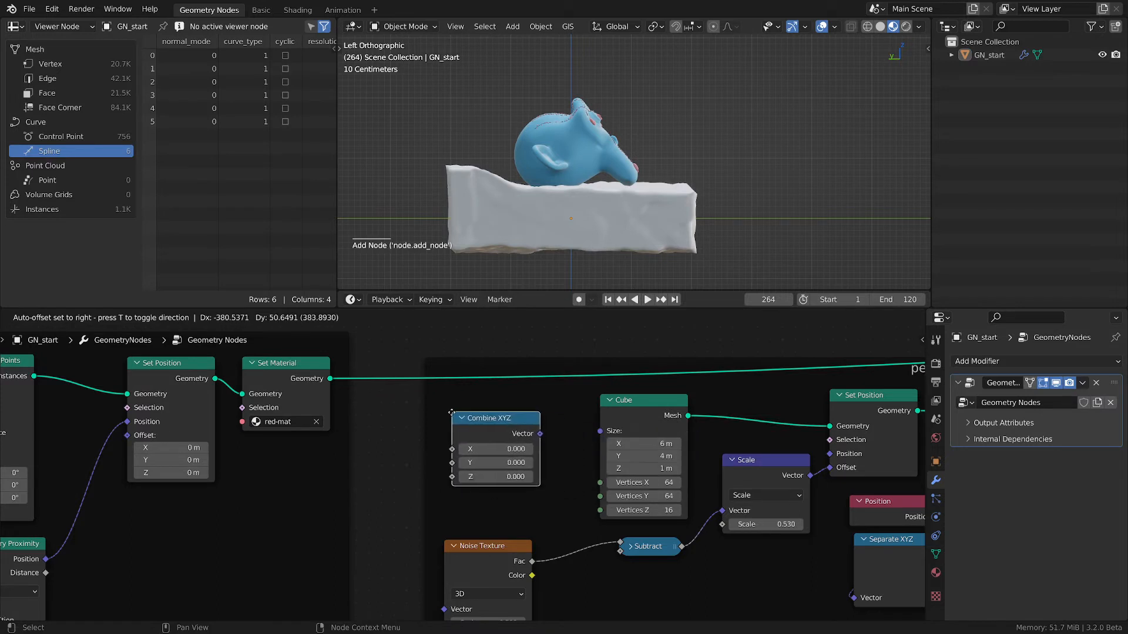
{"action": "left_click", "coordinate": [451, 413]}
{"action": "left_click", "coordinate": [498, 449]}
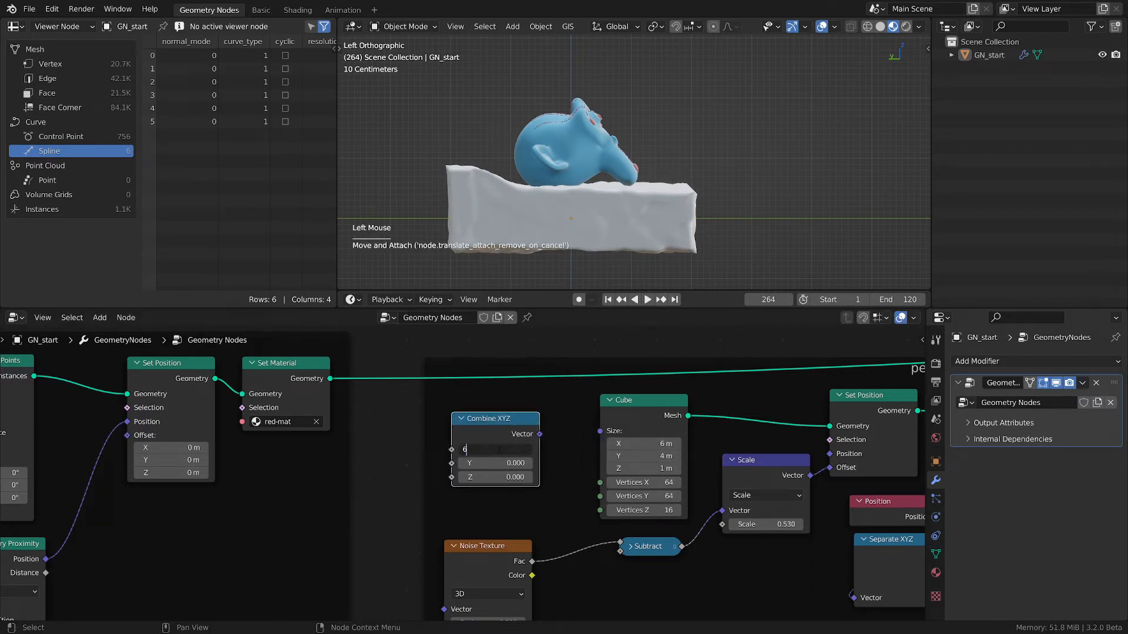
{"action": "type", "text": "6"}
{"action": "key", "text": "Return"}
{"action": "double_click", "coordinate": [501, 449]}
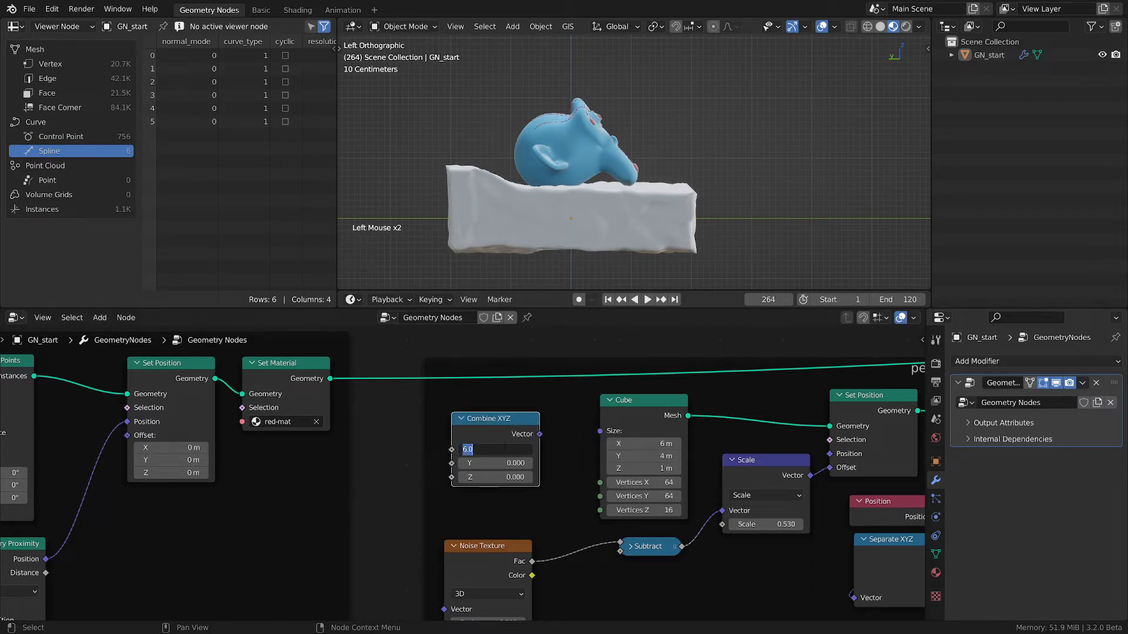
{"action": "type", "text": "0"}
{"action": "key", "text": "Return"}
Move the Combine XYZ node next to the Cube, add a Value node before it and connect it to X.
{"action": "left_click_drag", "start_coordinate": [510, 420], "coordinate": [551, 420]}
{"action": "key", "text": "shift+a"}
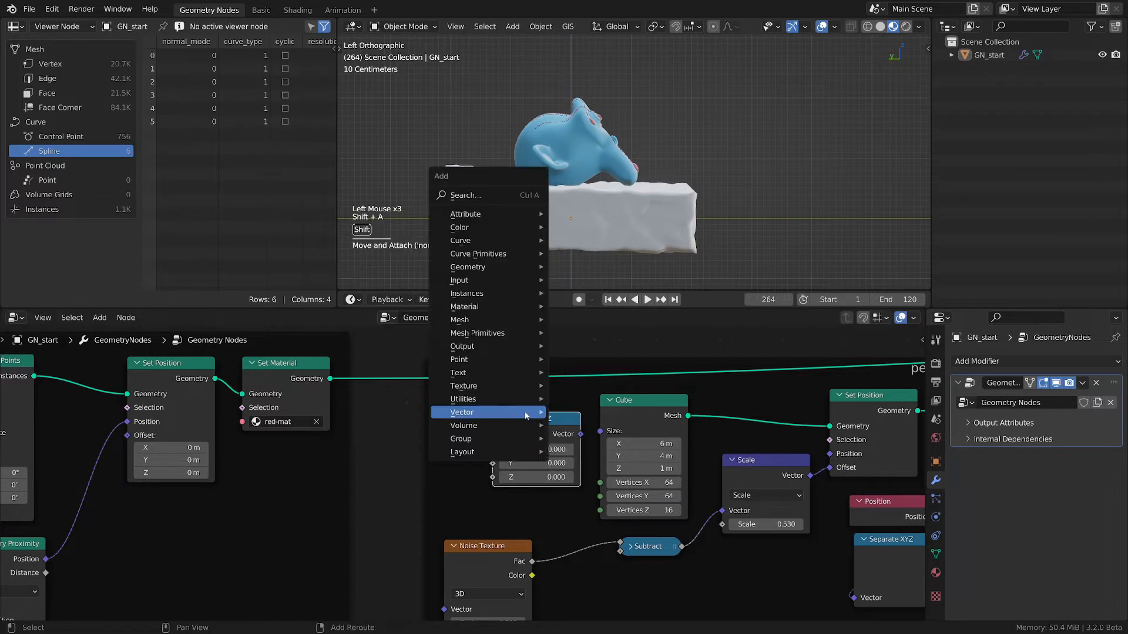
{"action": "mouse_move", "coordinate": [465, 281]}
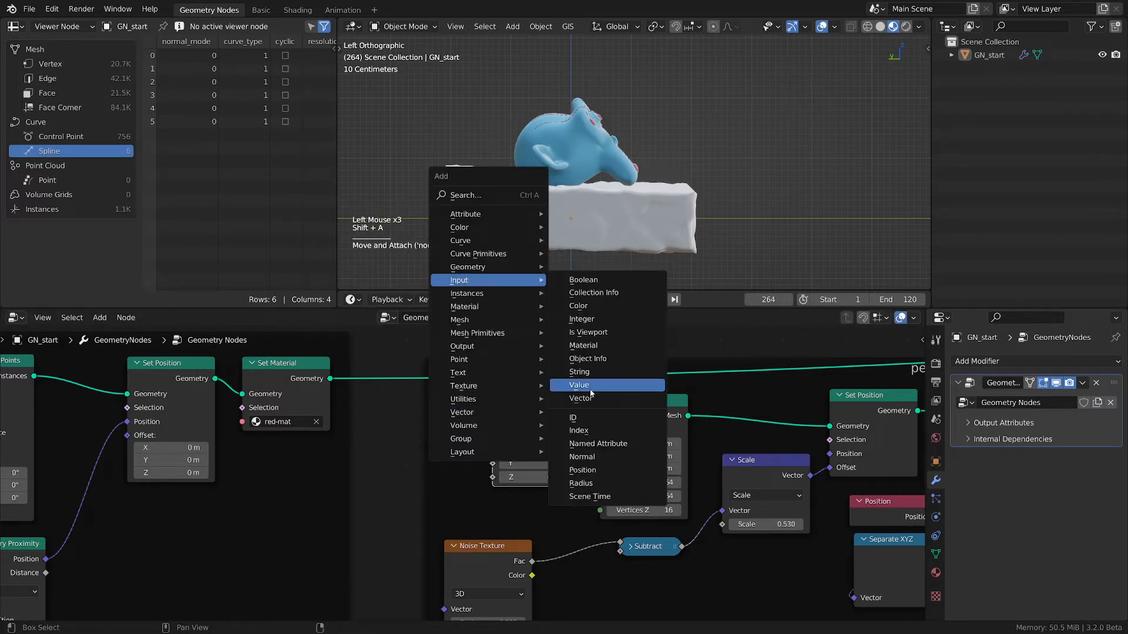
{"action": "left_click", "coordinate": [610, 385]}
{"action": "left_click", "coordinate": [439, 401]}
{"action": "key", "text": "g"}
{"action": "left_click", "coordinate": [384, 409]}
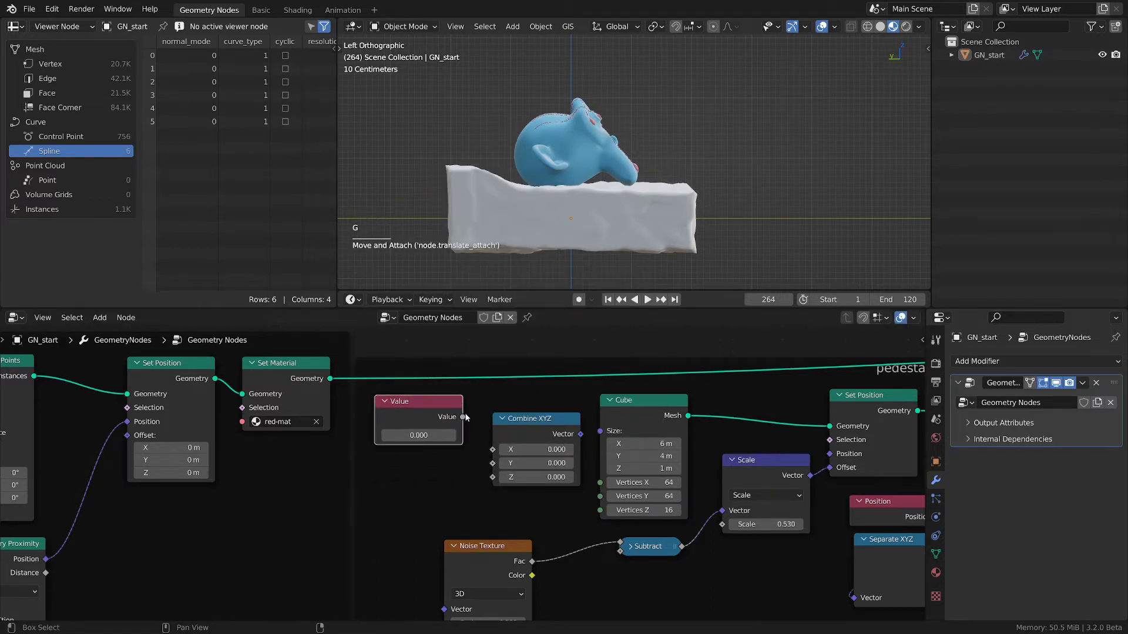
{"action": "left_click_drag", "start_coordinate": [463, 417], "coordinate": [493, 458]}
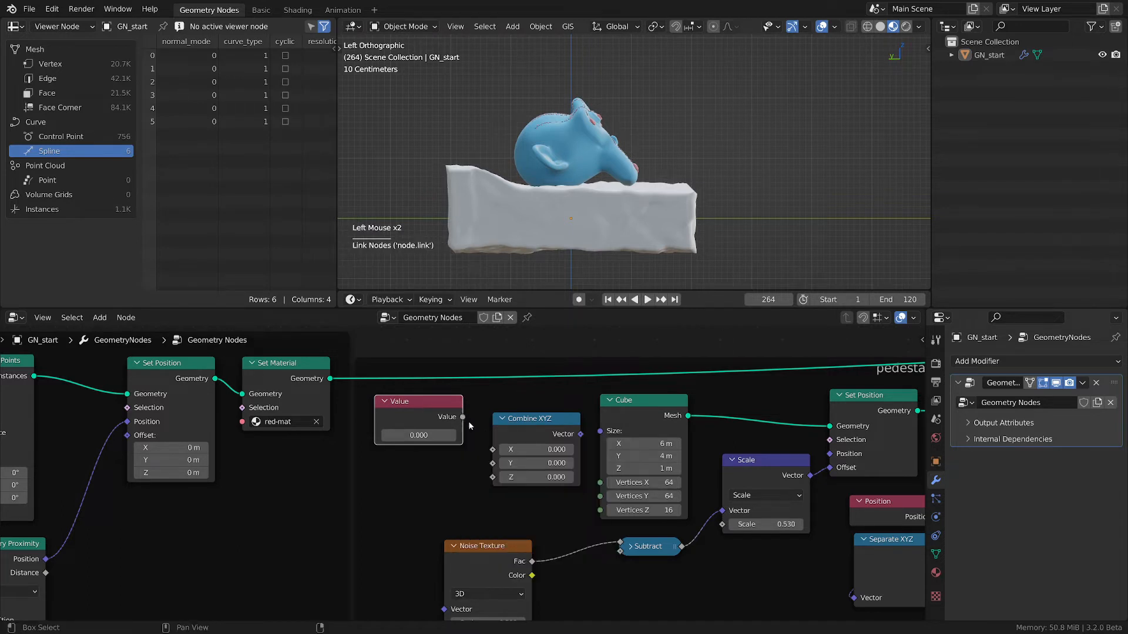
{"action": "left_click_drag", "start_coordinate": [462, 417], "coordinate": [493, 449]}
Duplicate the Value node twice for the Combine XYZ's Y and Z inputs, moving the Noise Texture node down for space.
{"action": "left_click", "coordinate": [409, 401], "text": "shift"}
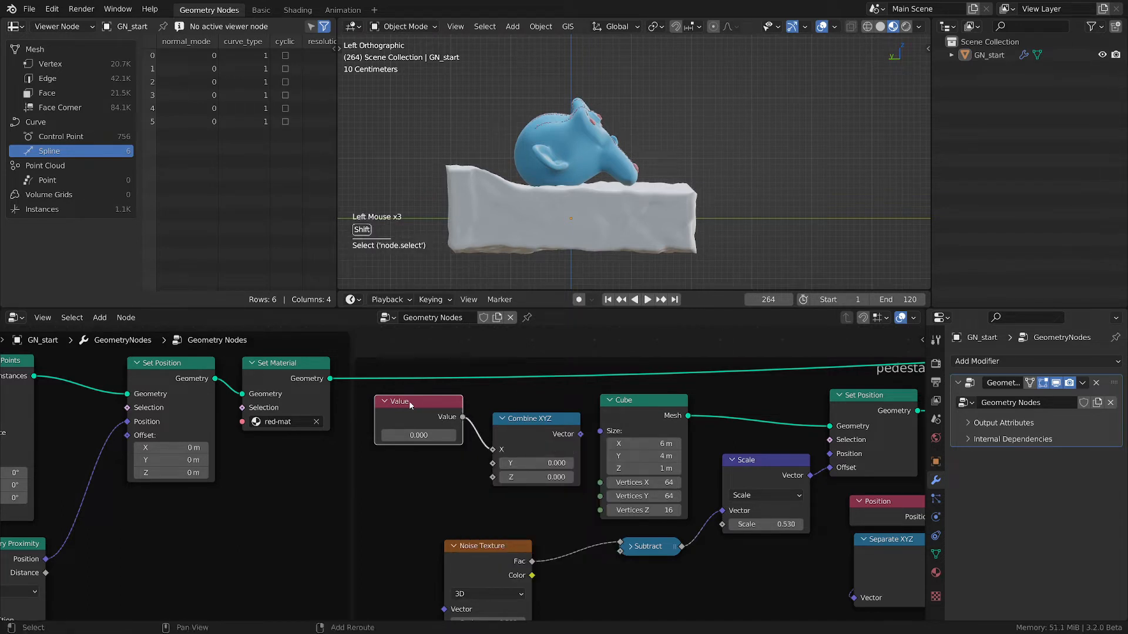
{"action": "key", "text": "shift+d"}
{"action": "left_click", "coordinate": [410, 461]}
{"action": "left_click_drag", "start_coordinate": [464, 476], "coordinate": [493, 463]}
{"action": "key", "text": "shift+d"}
{"action": "left_click", "coordinate": [456, 540]}
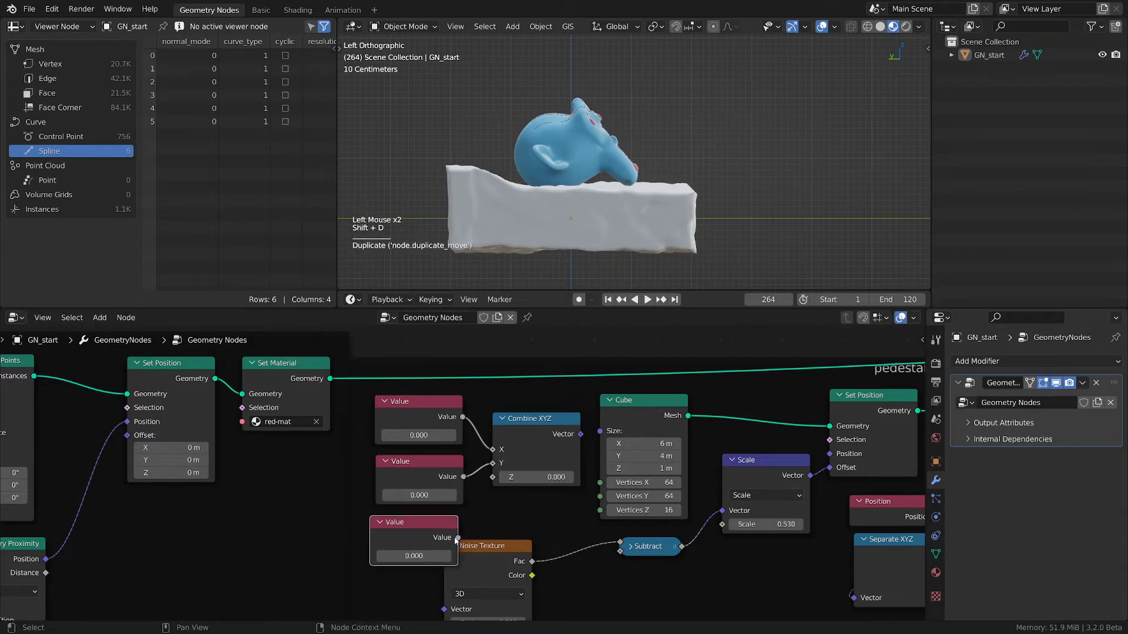
{"action": "left_click_drag", "start_coordinate": [457, 538], "coordinate": [493, 477]}
{"action": "left_click_drag", "start_coordinate": [488, 547], "coordinate": [499, 578]}
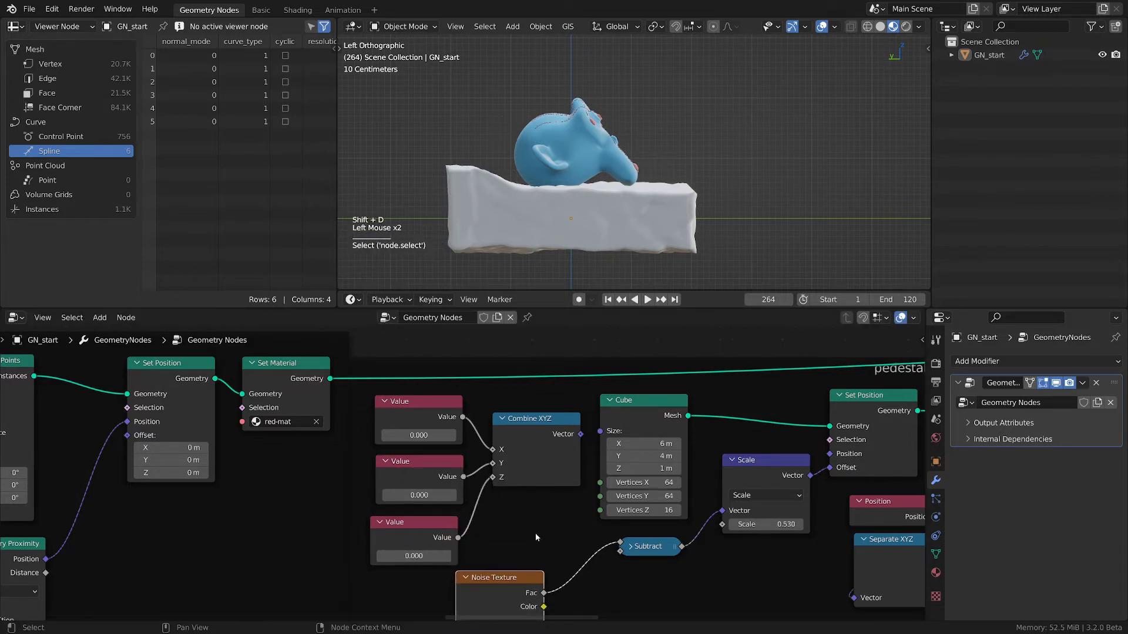
Set the Value nodes feeding X, Y and Z to 6, 4 and 1.
{"action": "left_click", "coordinate": [441, 435]}
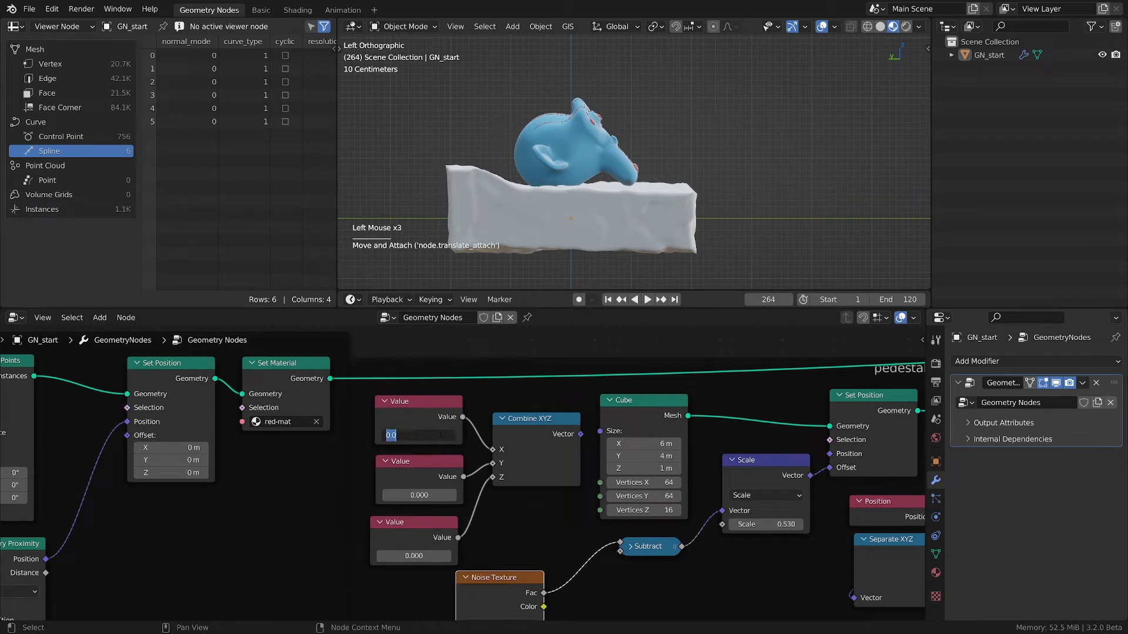
{"action": "type", "text": "6"}
{"action": "left_click", "coordinate": [428, 495]}
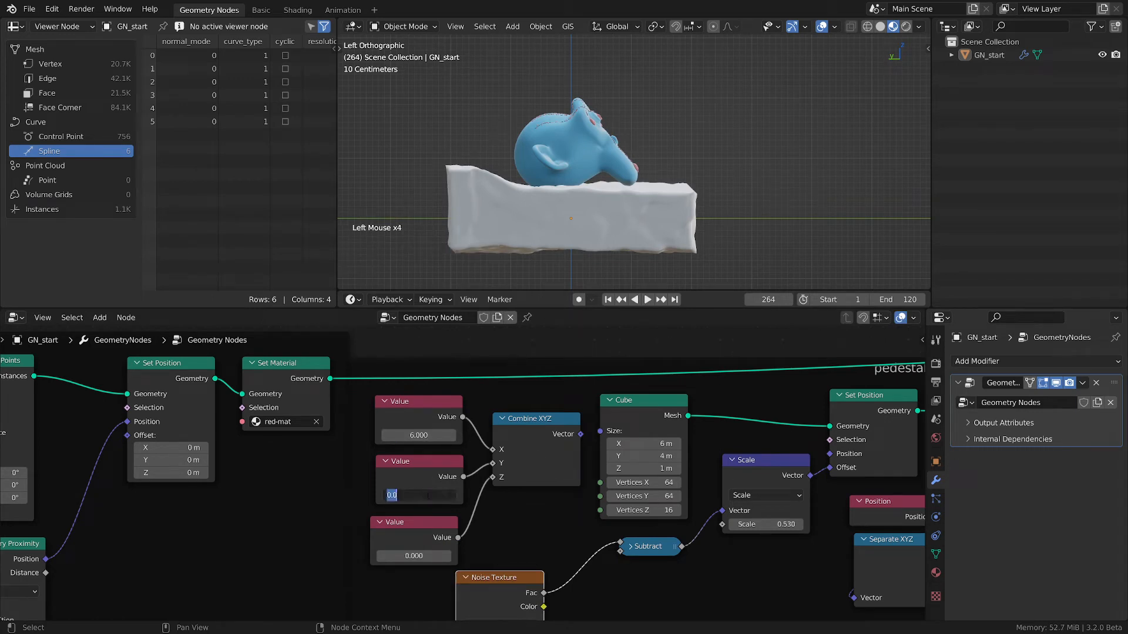
{"action": "type", "text": "4"}
{"action": "key", "text": "Return"}
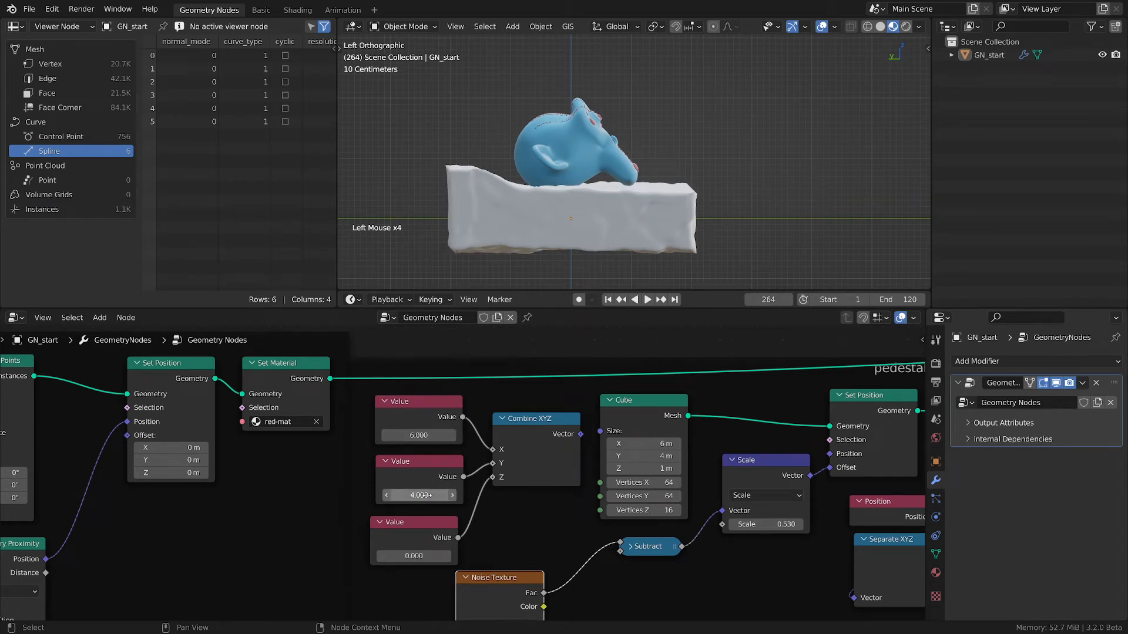
{"action": "left_click", "coordinate": [414, 556]}
{"action": "type", "text": "1"}
{"action": "key", "text": "Return"}
Connect the Combine XYZ vector to the Cube's Size and align the Z Value node with the other two.
{"action": "left_click_drag", "start_coordinate": [645, 410], "coordinate": [649, 408]}
{"action": "left_click_drag", "start_coordinate": [581, 434], "coordinate": [603, 430]}
{"action": "middle_click_drag", "start_coordinate": [590, 535], "coordinate": [376, 488]}
{"action": "scroll", "coordinate": [461, 506], "scroll_direction": "down", "scroll_amount": 2}
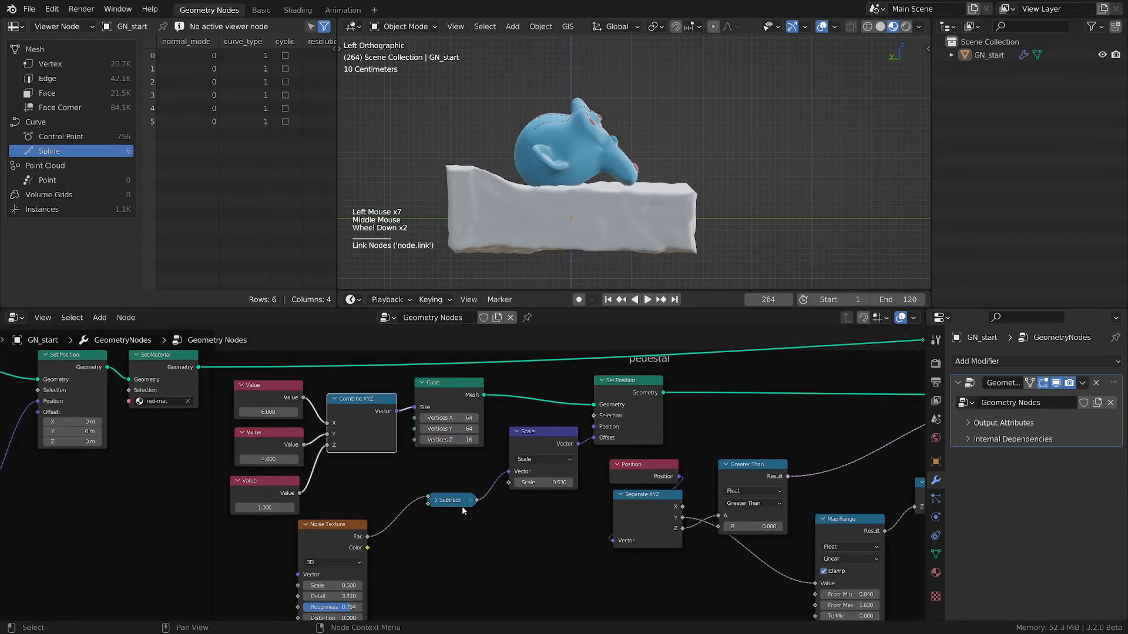
{"action": "middle_click_drag", "start_coordinate": [462, 506], "coordinate": [358, 493]}
{"action": "scroll", "coordinate": [199, 430], "scroll_direction": "down", "scroll_amount": 1}
{"action": "middle_click_drag", "start_coordinate": [199, 430], "coordinate": [283, 455]}
{"action": "scroll", "coordinate": [224, 423], "scroll_direction": "up", "scroll_amount": 3}
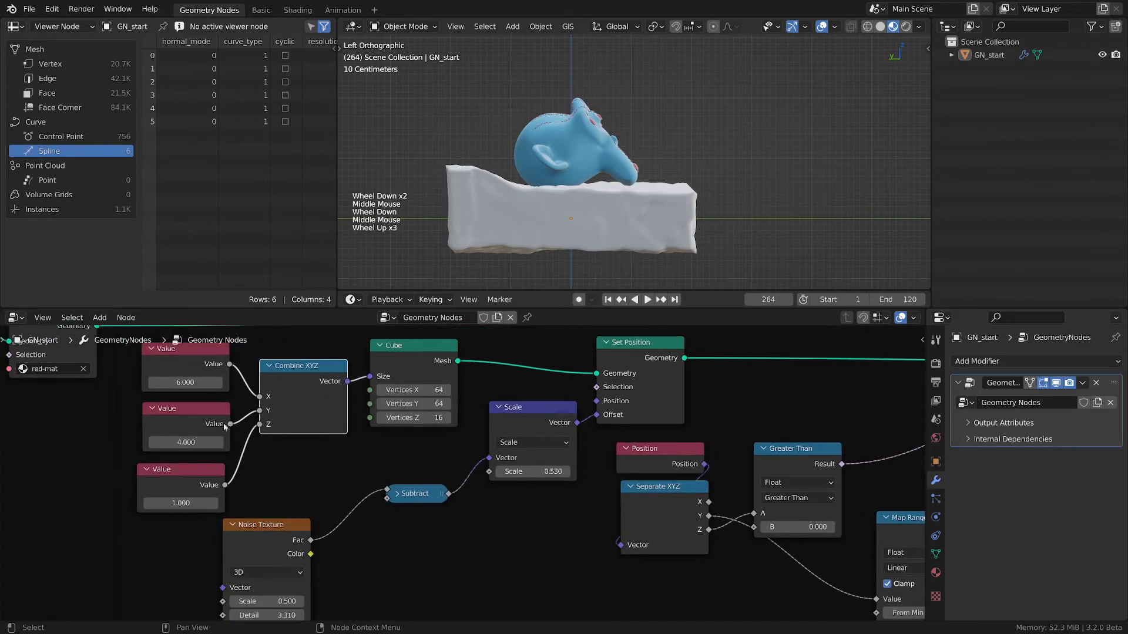
{"action": "left_click_drag", "start_coordinate": [184, 478], "coordinate": [190, 477]}
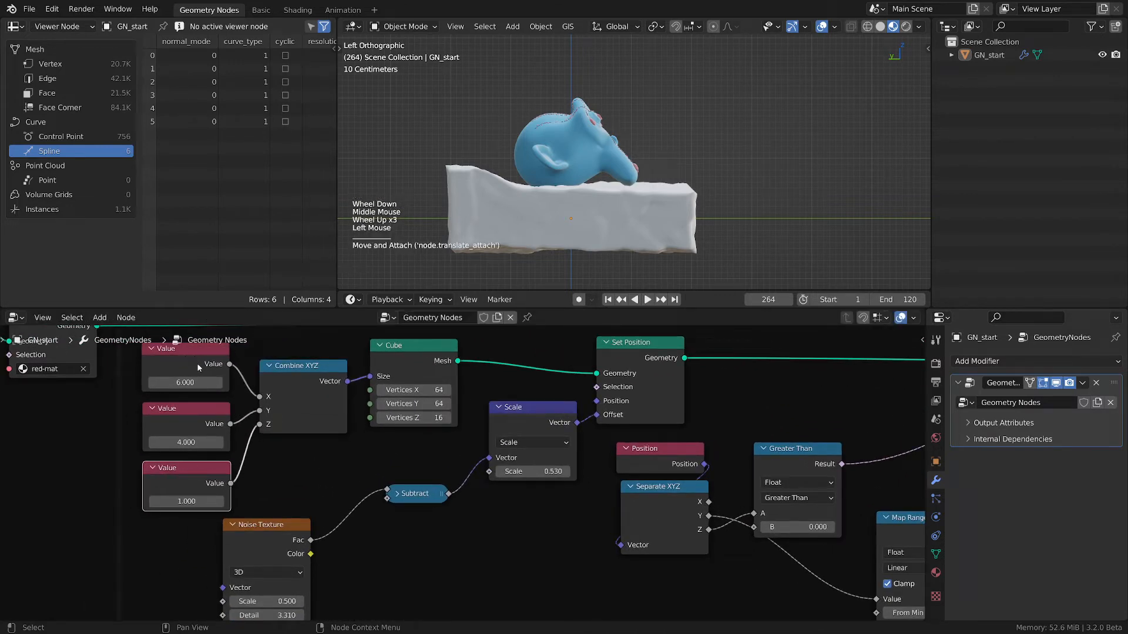
{"action": "middle_click_drag", "start_coordinate": [237, 421], "coordinate": [252, 442]}
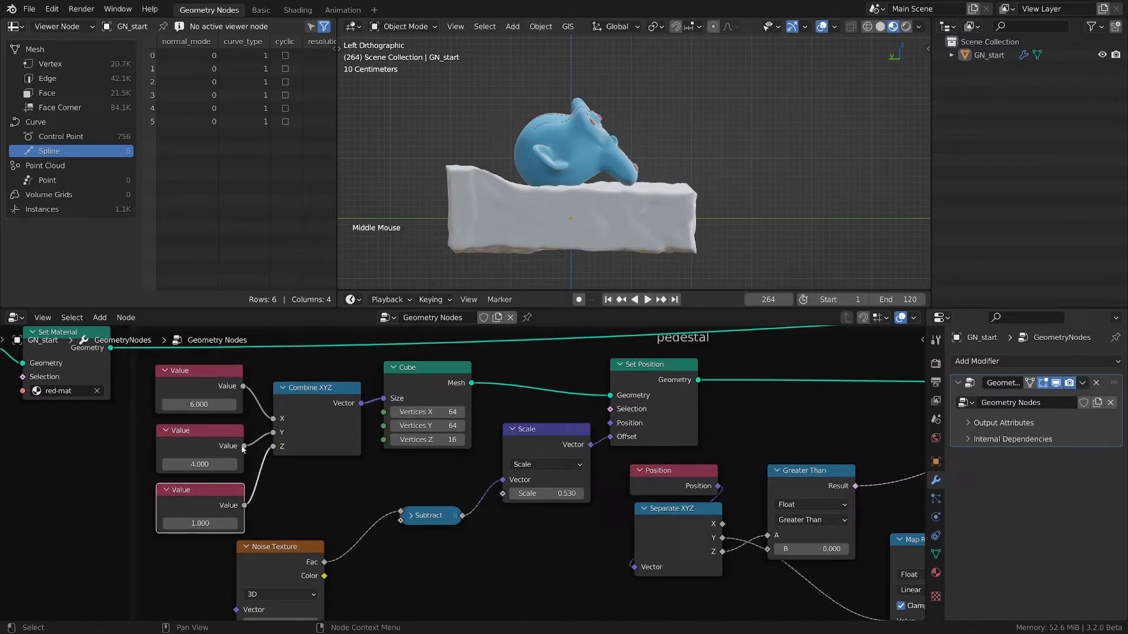
Link the Y Value node to the Map Range's From Min and route the link below the nodes through a reroute point.
{"action": "mouse_move", "coordinate": [245, 447]}
{"action": "middle_click_drag", "start_coordinate": [503, 614], "coordinate": [416, 572]}
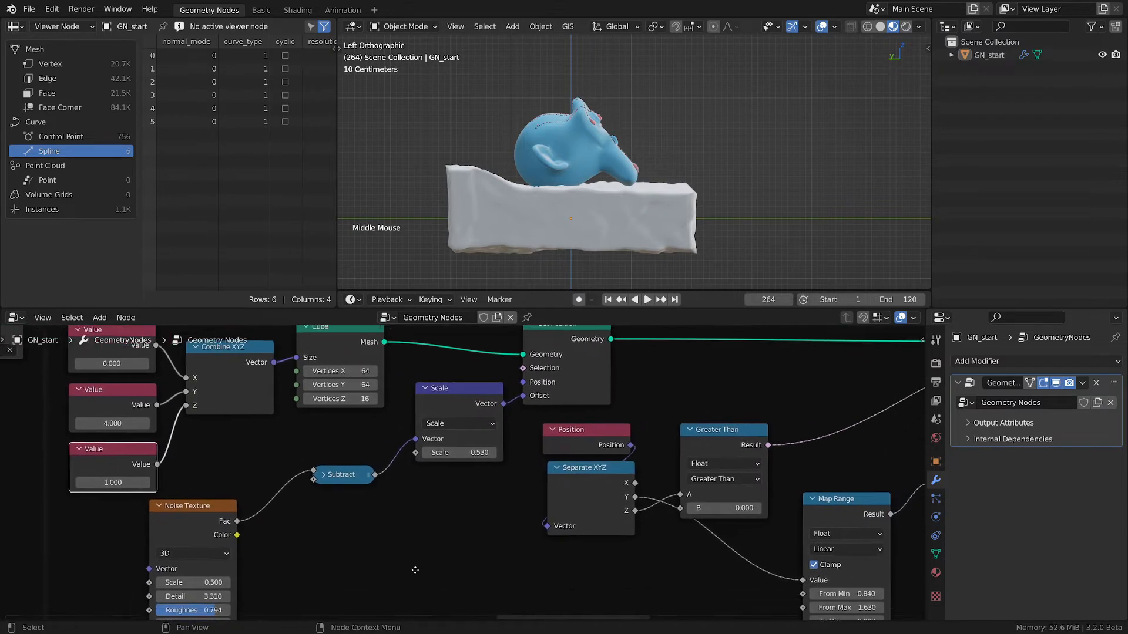
{"action": "scroll", "coordinate": [415, 572], "scroll_direction": "down", "scroll_amount": 1}
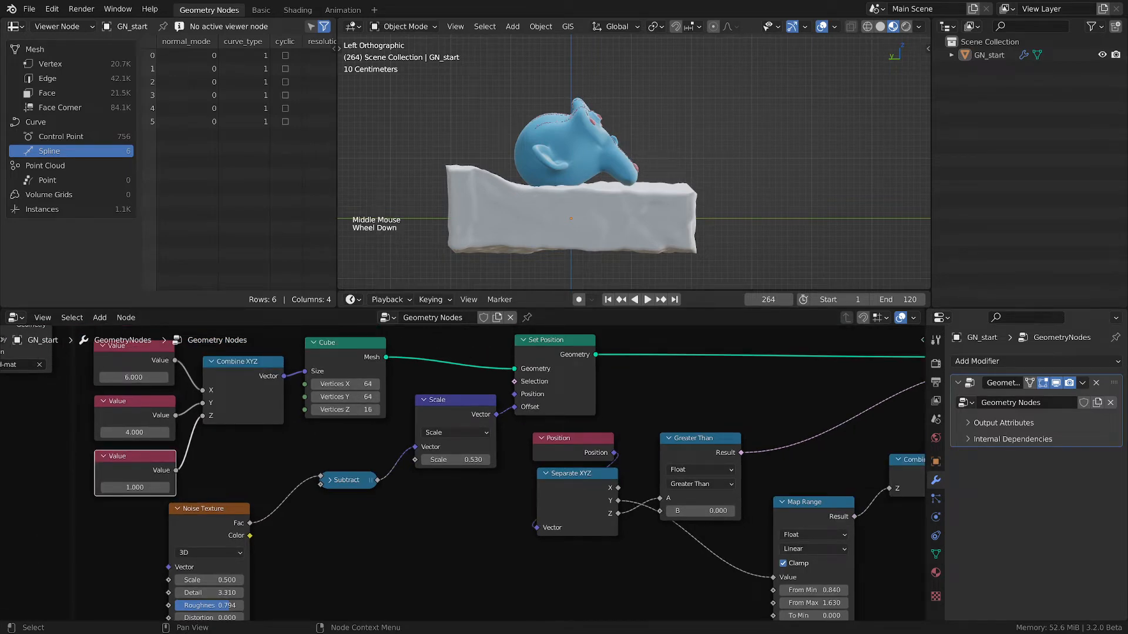
{"action": "scroll", "coordinate": [266, 467], "scroll_direction": "down", "scroll_amount": 1}
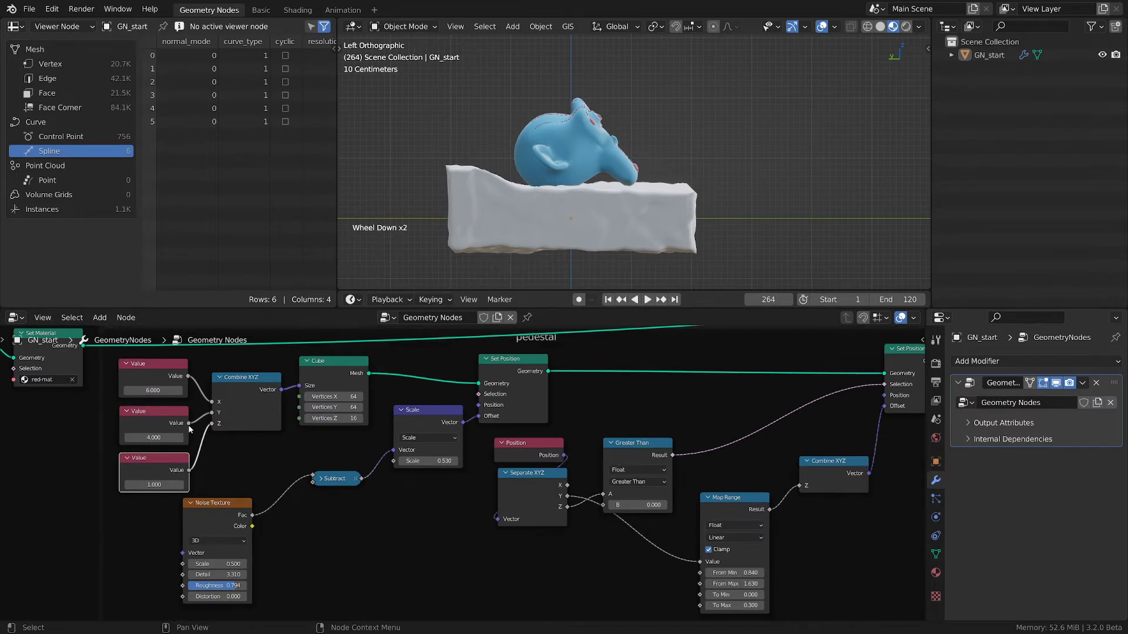
{"action": "left_click_drag", "start_coordinate": [189, 424], "coordinate": [698, 573]}
{"action": "right_click_drag", "start_coordinate": [606, 552], "coordinate": [604, 578], "text": "shift"}
{"action": "key", "text": "g"}
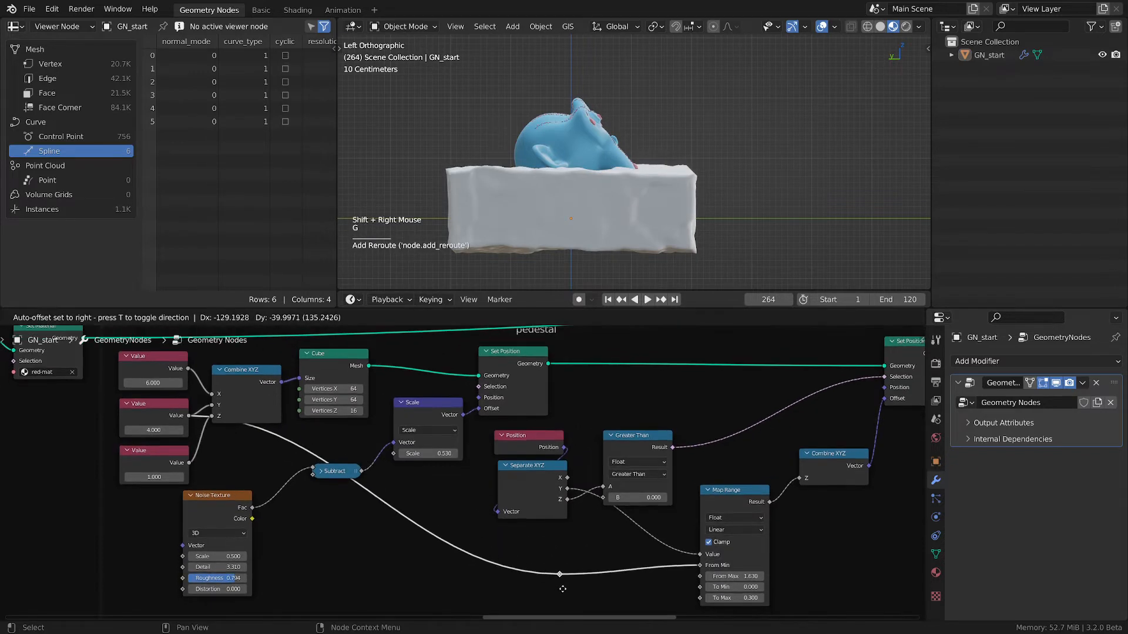
{"action": "left_click", "coordinate": [568, 573]}
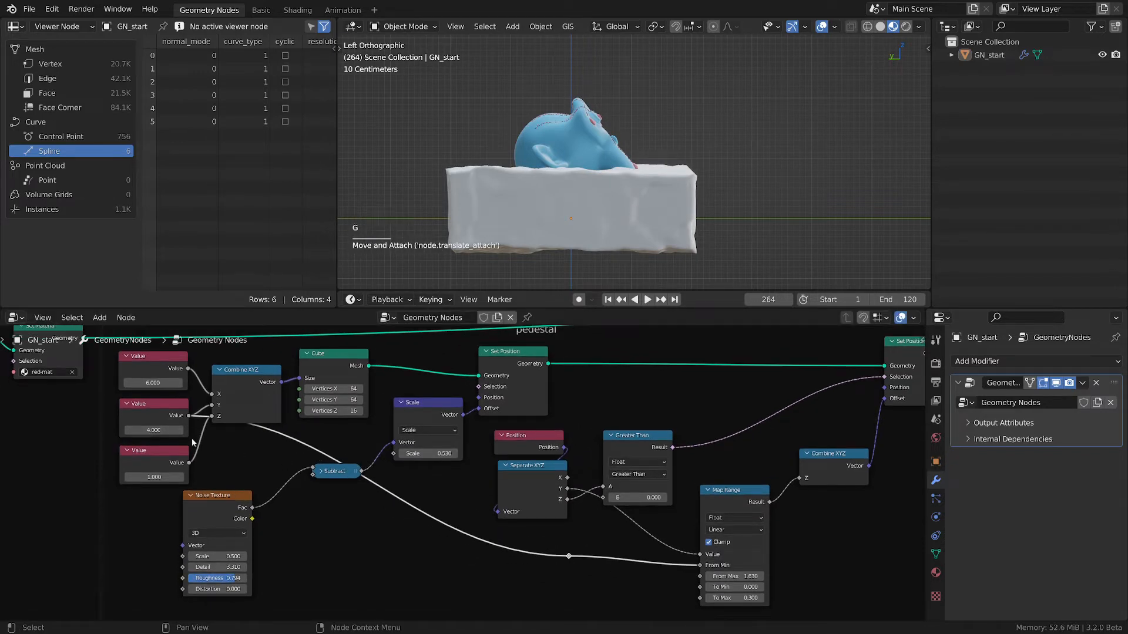
{"action": "key", "text": "g"}
{"action": "left_click", "coordinate": [557, 562]}
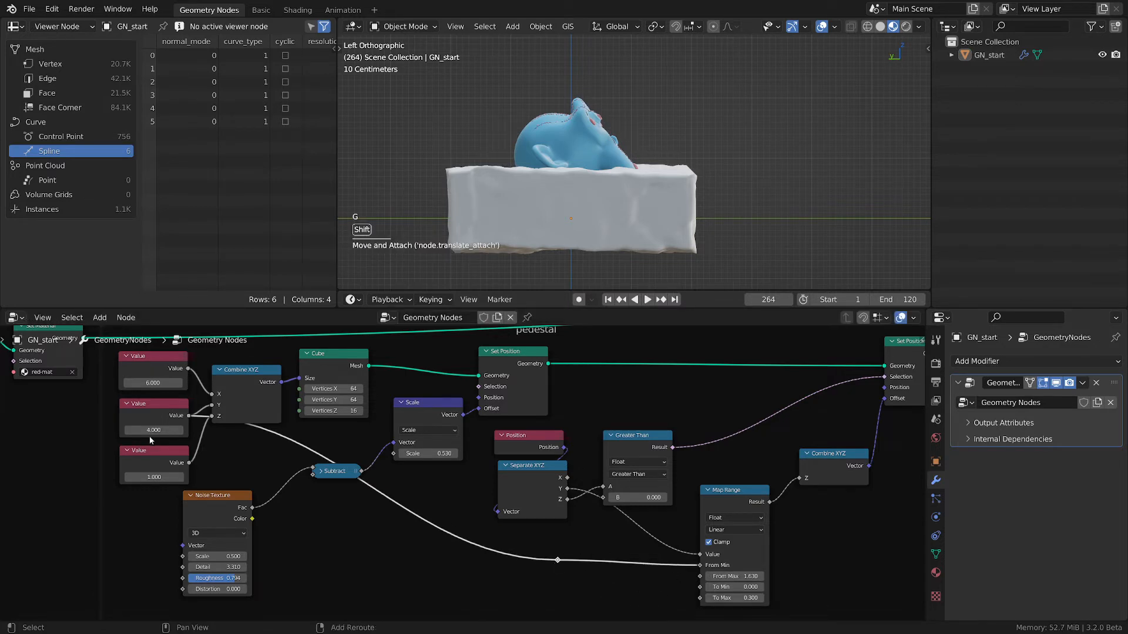
Toggle muting of the link between the reroute point and the Map Range's From Min.
{"action": "scroll", "coordinate": [577, 518], "scroll_direction": "up", "scroll_amount": 2}
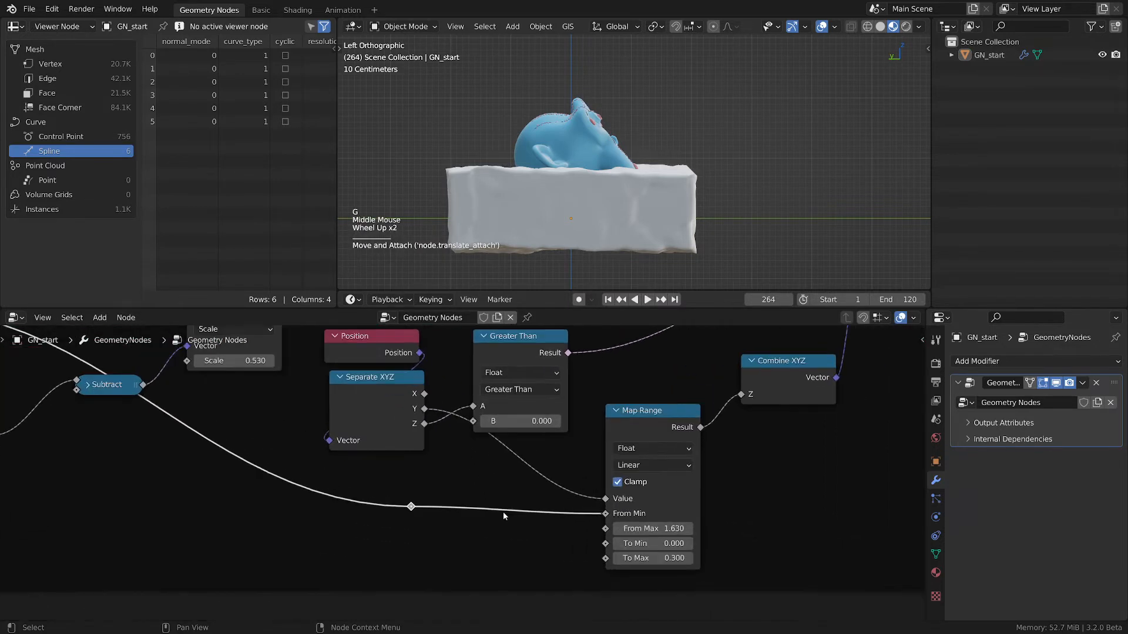
{"action": "mouse_move", "coordinate": [544, 493]}
{"action": "right_mouse_down", "text": "ctrl+alt"}
{"action": "mouse_move", "coordinate": [578, 523]}
{"action": "mouse_move", "coordinate": [498, 530]}
{"action": "right_mouse_up", "text": "ctrl+alt"}
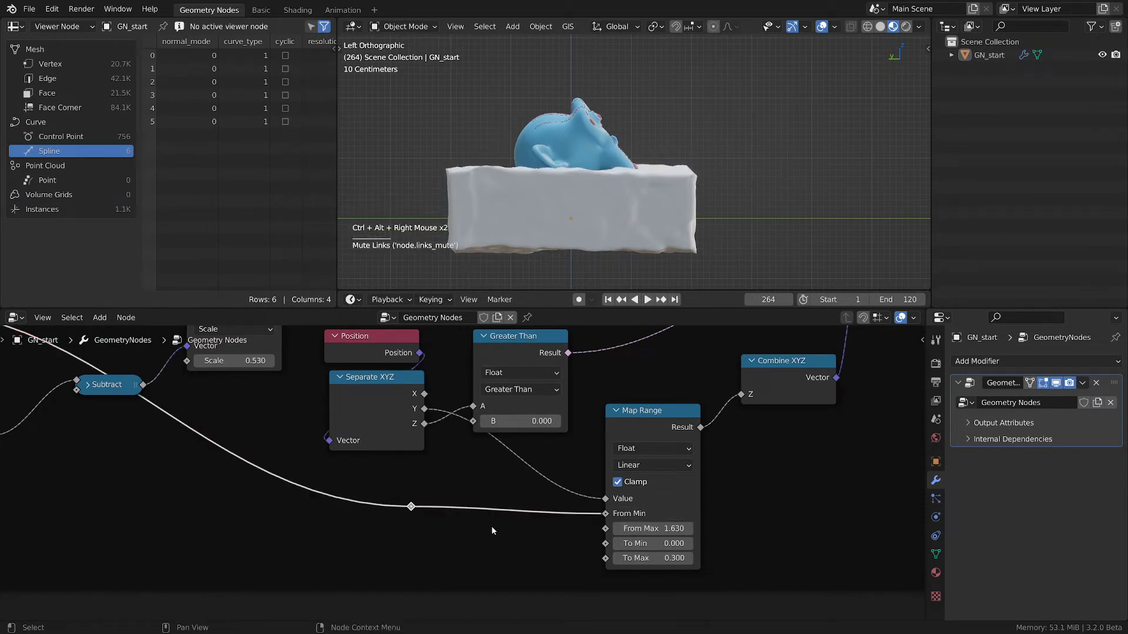
Insert a Math node on the link between the reroute point and the Map Range's From Min and set it to Divide.
{"action": "middle_click_drag", "start_coordinate": [488, 527], "coordinate": [490, 515]}
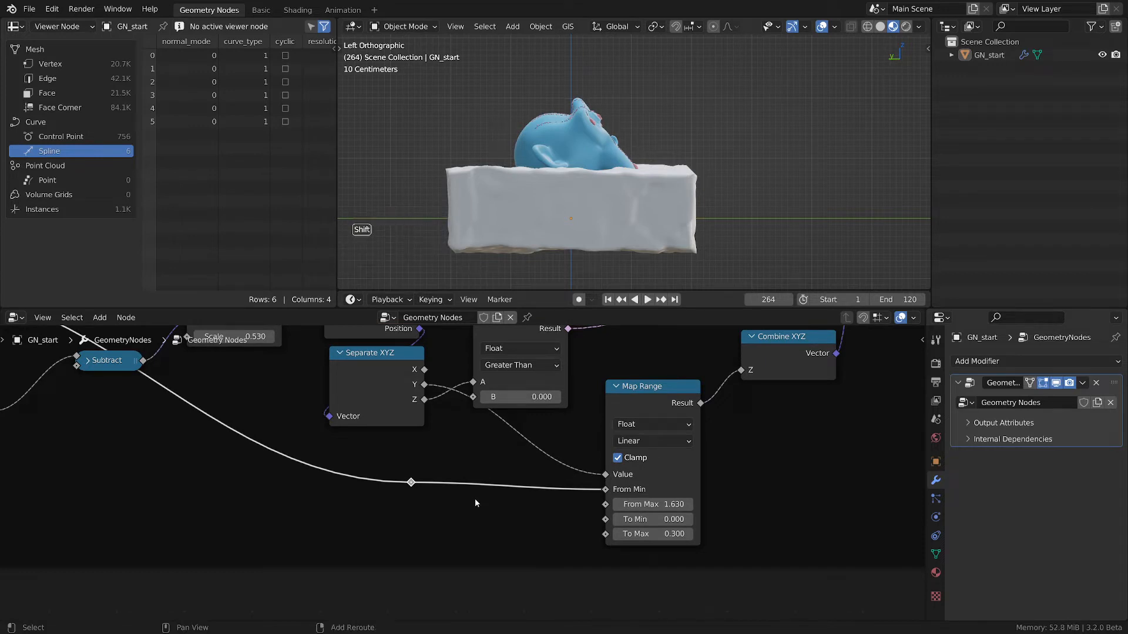
{"action": "key", "text": "shift+a"}
{"action": "mouse_move", "coordinate": [441, 567]}
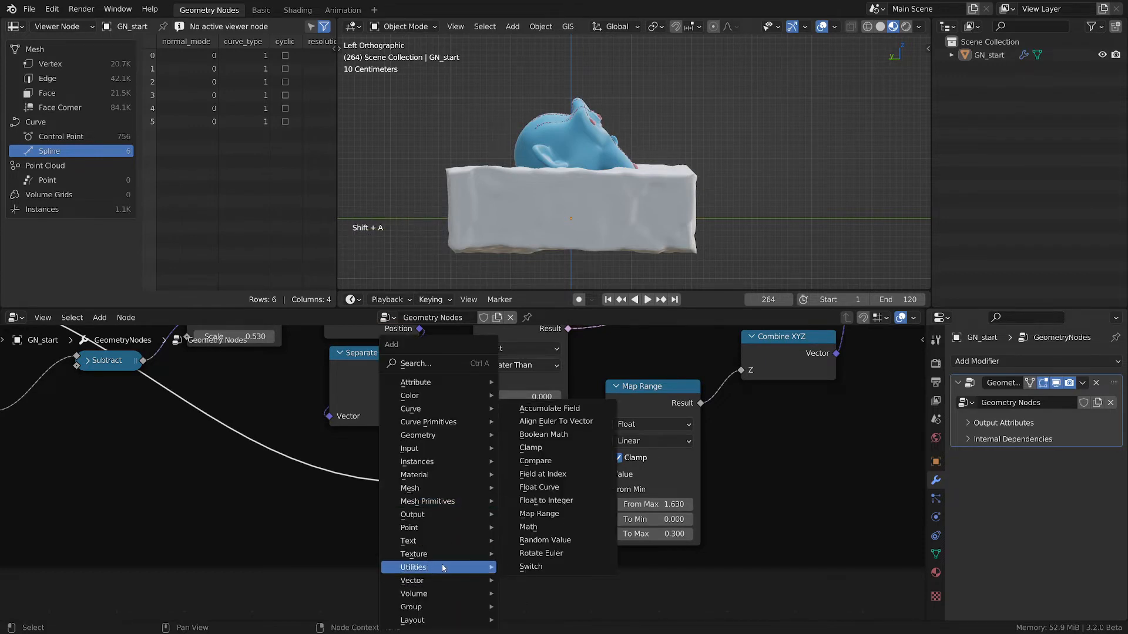
{"action": "left_click", "coordinate": [528, 527]}
{"action": "left_click", "coordinate": [522, 519]}
{"action": "middle_click_drag", "start_coordinate": [519, 508], "coordinate": [497, 477]}
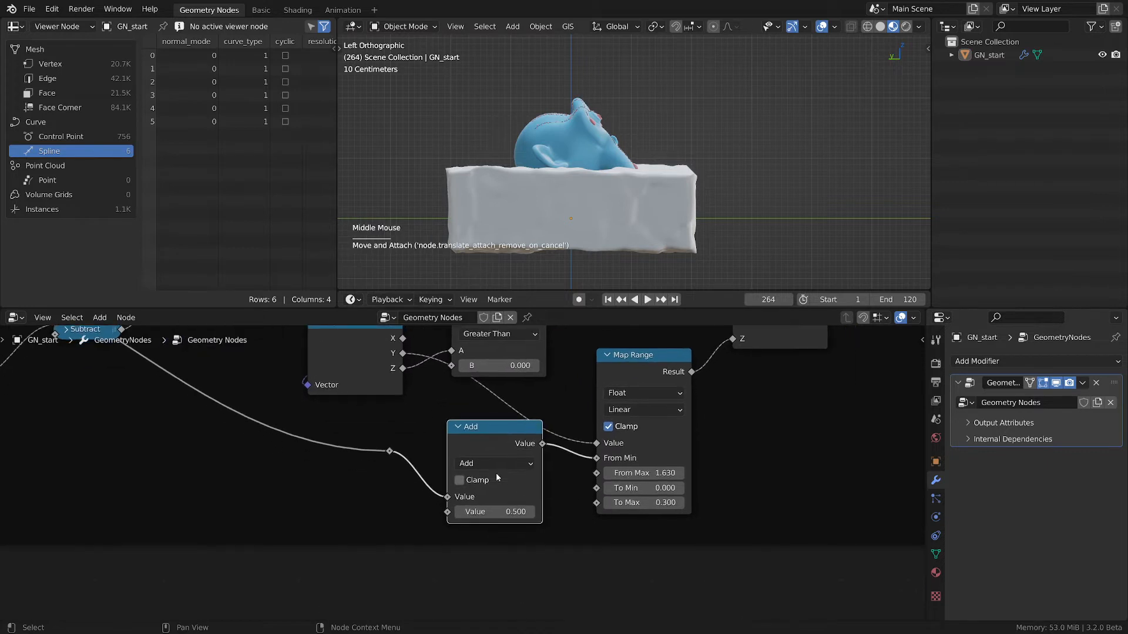
{"action": "left_click", "coordinate": [494, 456]}
{"action": "left_click", "coordinate": [494, 457]}
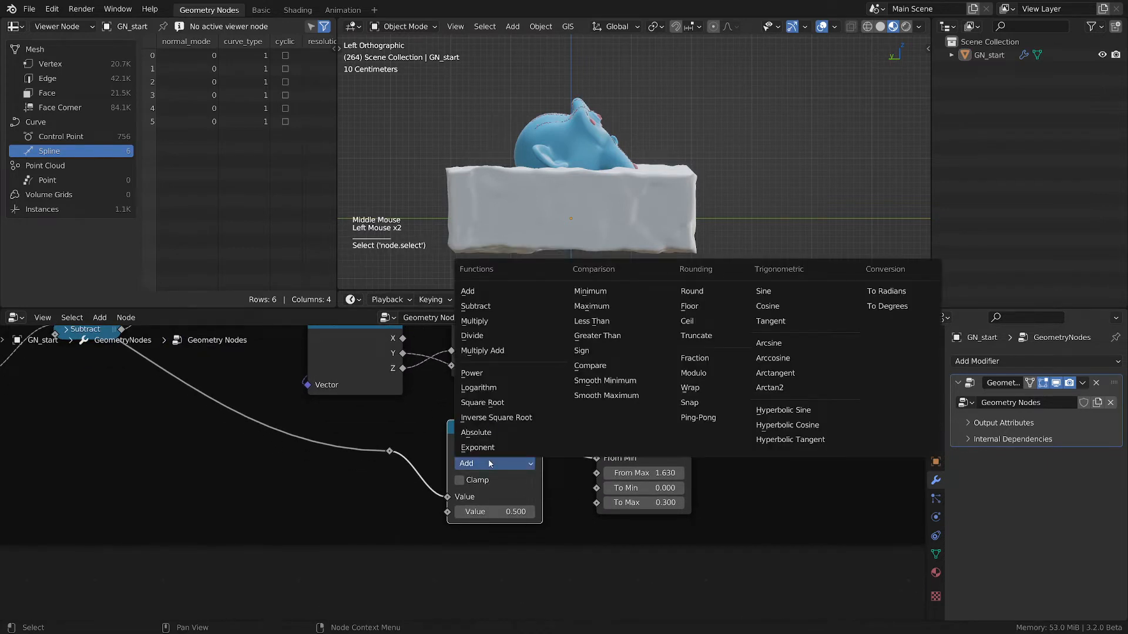
{"action": "left_click", "coordinate": [520, 335]}
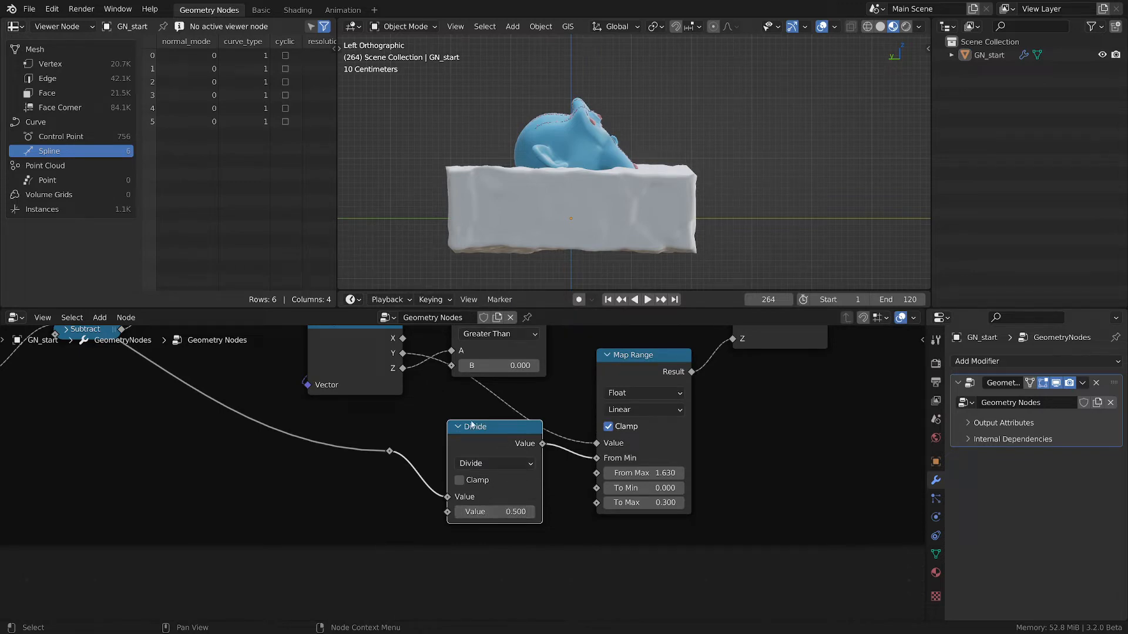
Mark the pedestal's two ends and its centre with vertical annotation strokes, and erase the strokes.
{"action": "left_click", "coordinate": [390, 451]}
{"action": "scroll", "coordinate": [303, 408], "scroll_direction": "down", "scroll_amount": 3}
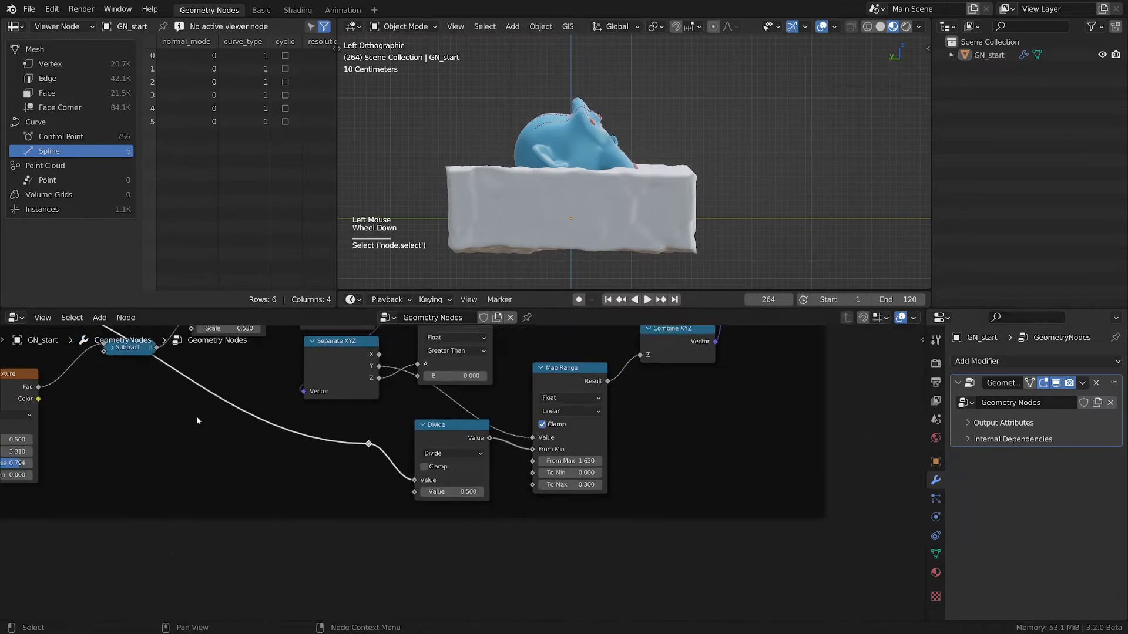
{"action": "middle_click_drag", "start_coordinate": [196, 419], "coordinate": [521, 517]}
{"action": "left_click_drag", "start_coordinate": [251, 373], "coordinate": [252, 374]}
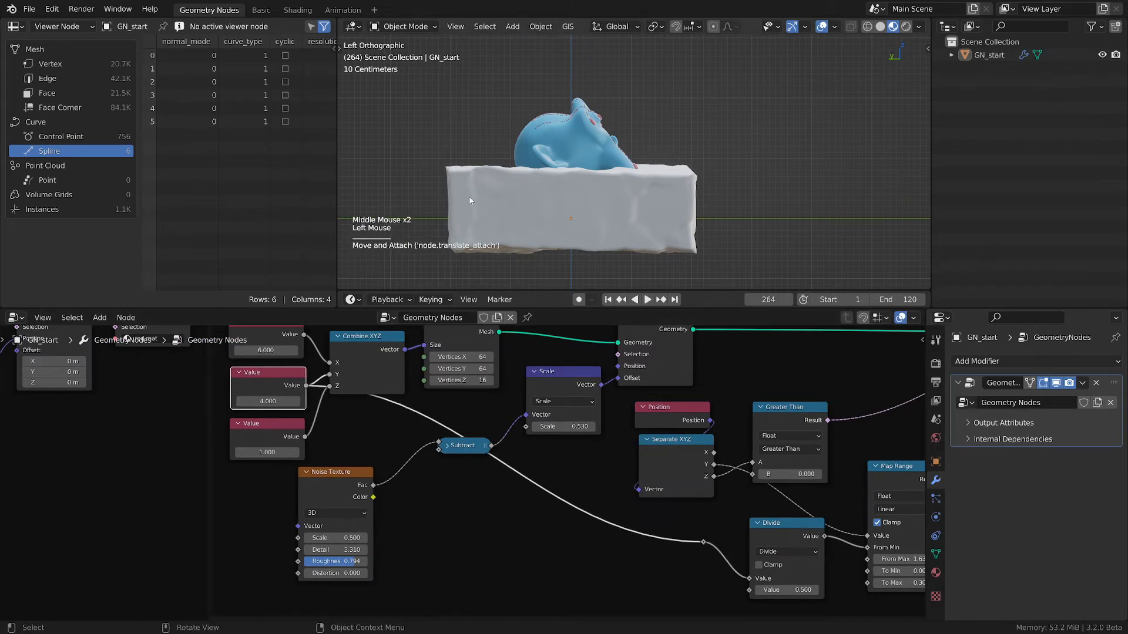
{"action": "key", "text": "d"}
{"action": "left_click_drag", "start_coordinate": [445, 137], "coordinate": [441, 222]}
{"action": "key", "text": "d"}
{"action": "left_click_drag", "start_coordinate": [566, 149], "coordinate": [572, 233]}
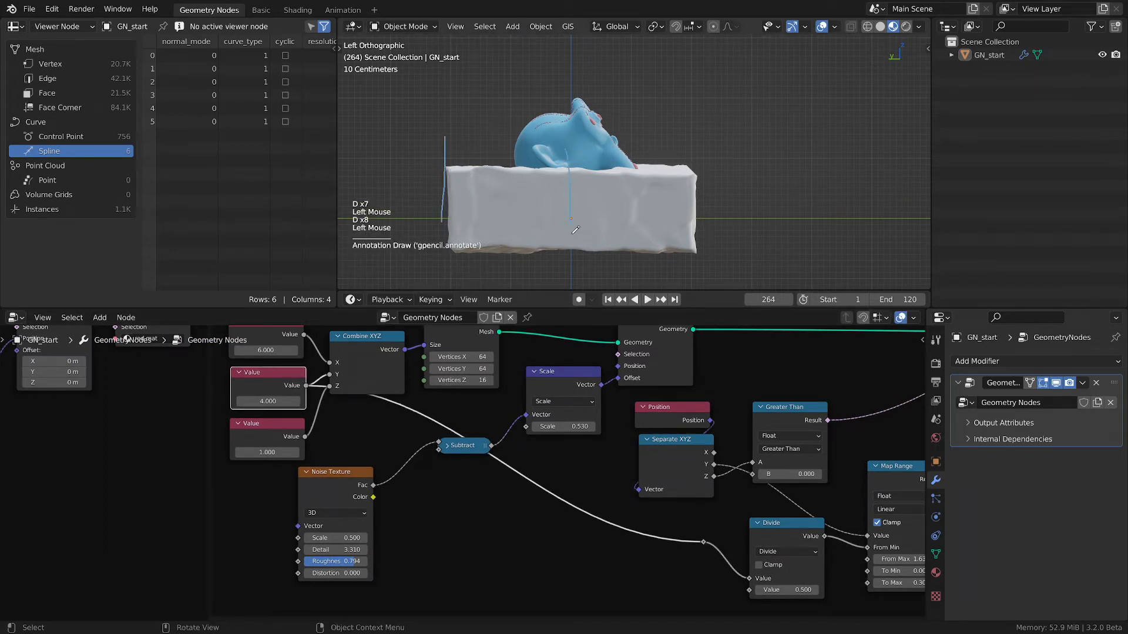
{"action": "key", "text": "d"}
{"action": "key", "text": "d"}
{"action": "left_click_drag", "start_coordinate": [703, 132], "coordinate": [726, 252]}
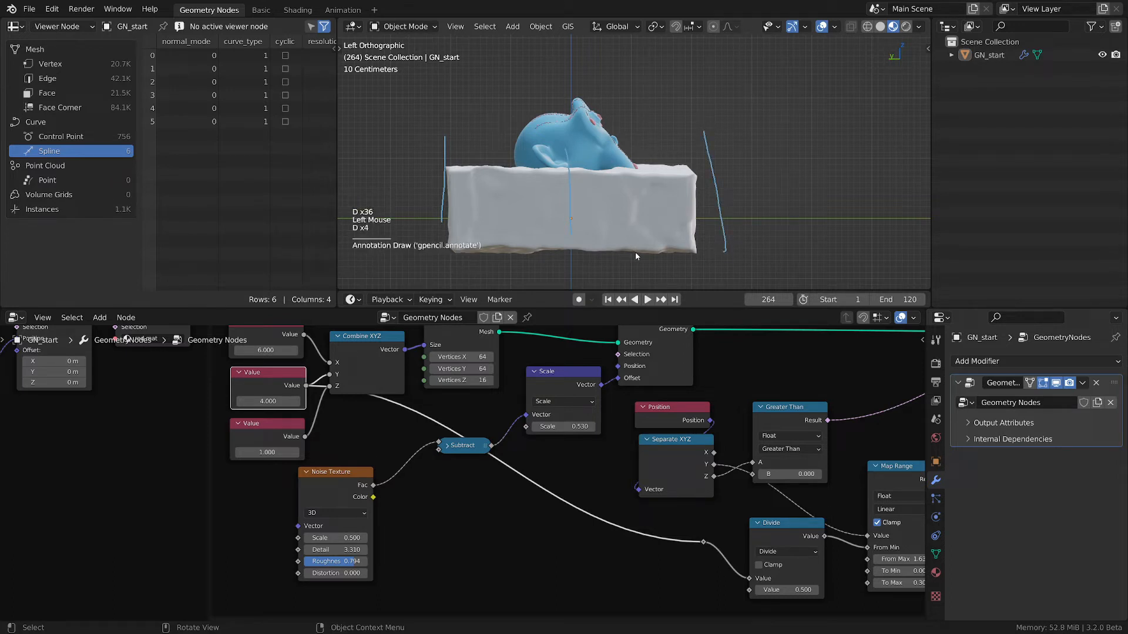
{"action": "mouse_move", "coordinate": [586, 183]}
{"action": "left_mouse_down"}
{"action": "mouse_move", "coordinate": [681, 191]}
{"action": "mouse_move", "coordinate": [585, 195]}
{"action": "left_mouse_up"}
{"action": "right_click_drag", "start_coordinate": [532, 179], "coordinate": [624, 215]}
{"action": "right_click_drag", "start_coordinate": [413, 218], "coordinate": [481, 177]}
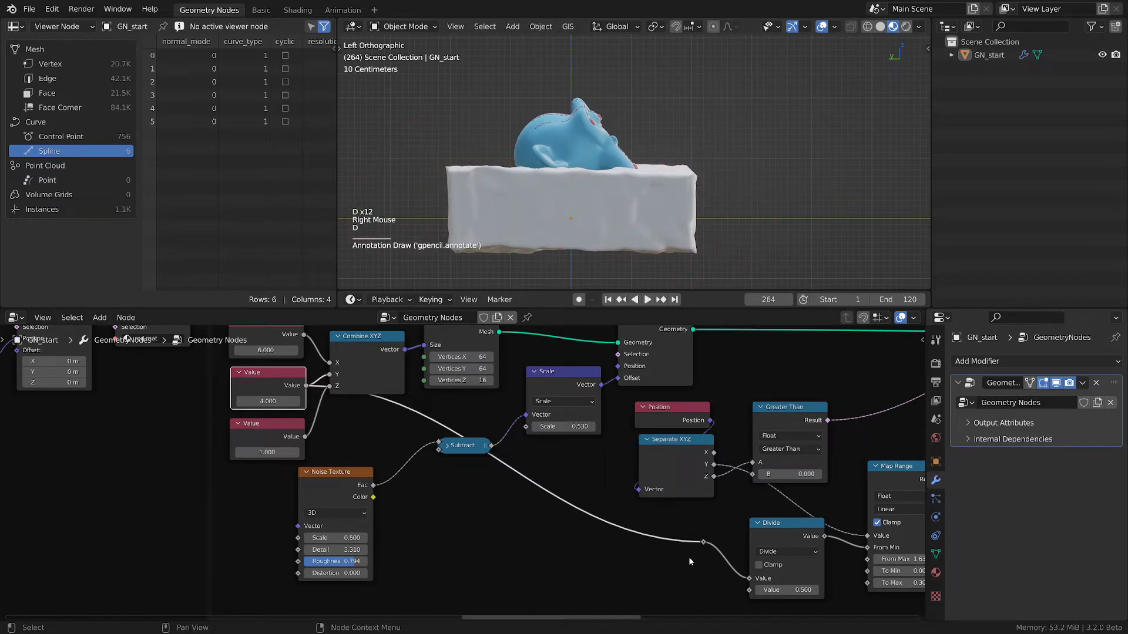
Annotate an arrow under the pedestal running from its centre to its left end.
{"action": "middle_click_drag", "start_coordinate": [688, 557], "coordinate": [467, 491]}
{"action": "scroll", "coordinate": [558, 551], "scroll_direction": "up", "scroll_amount": 1}
{"action": "key", "text": "d"}
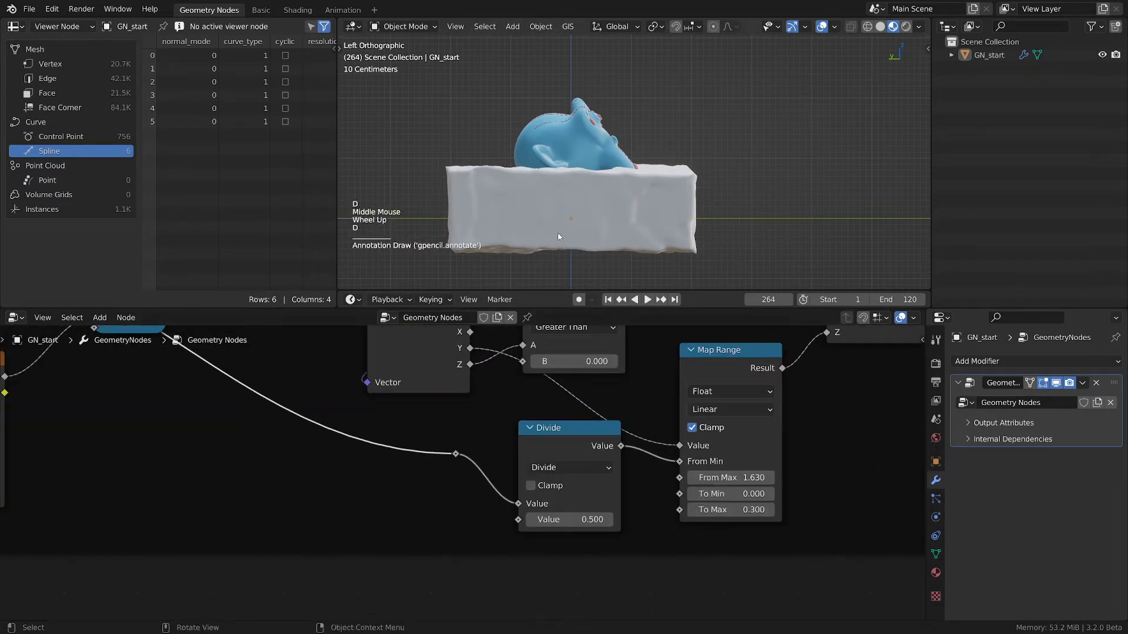
{"action": "left_click_drag", "start_coordinate": [566, 253], "coordinate": [473, 258]}
{"action": "key", "text": "d"}
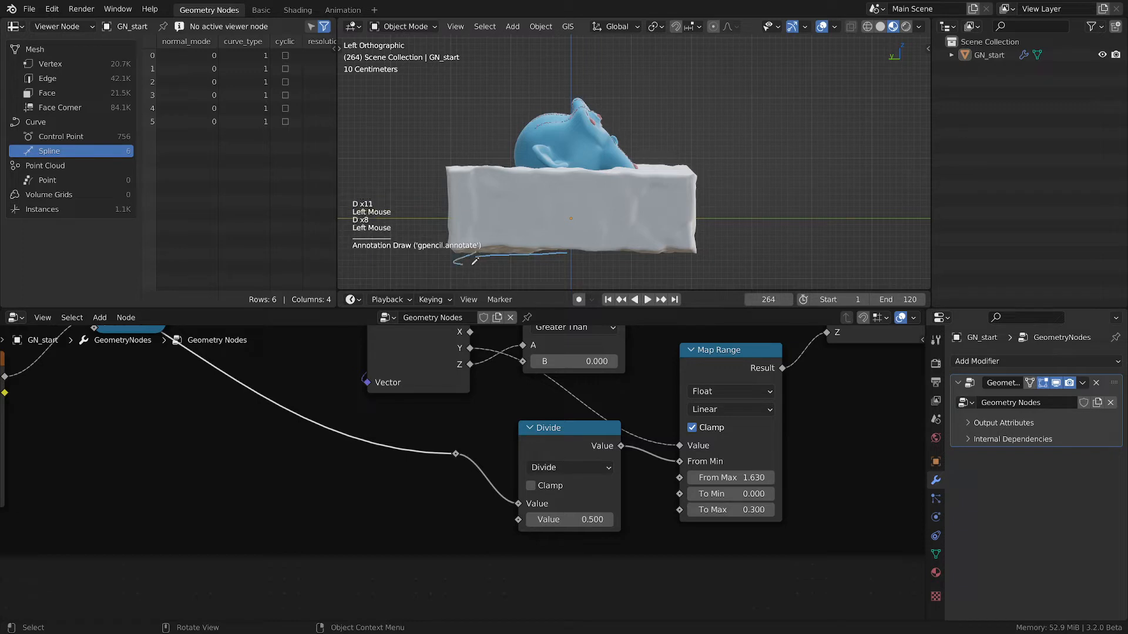
Set the Divide node's second value to -4 and erase the arrow annotation under the pedestal.
{"action": "left_click", "coordinate": [573, 520]}
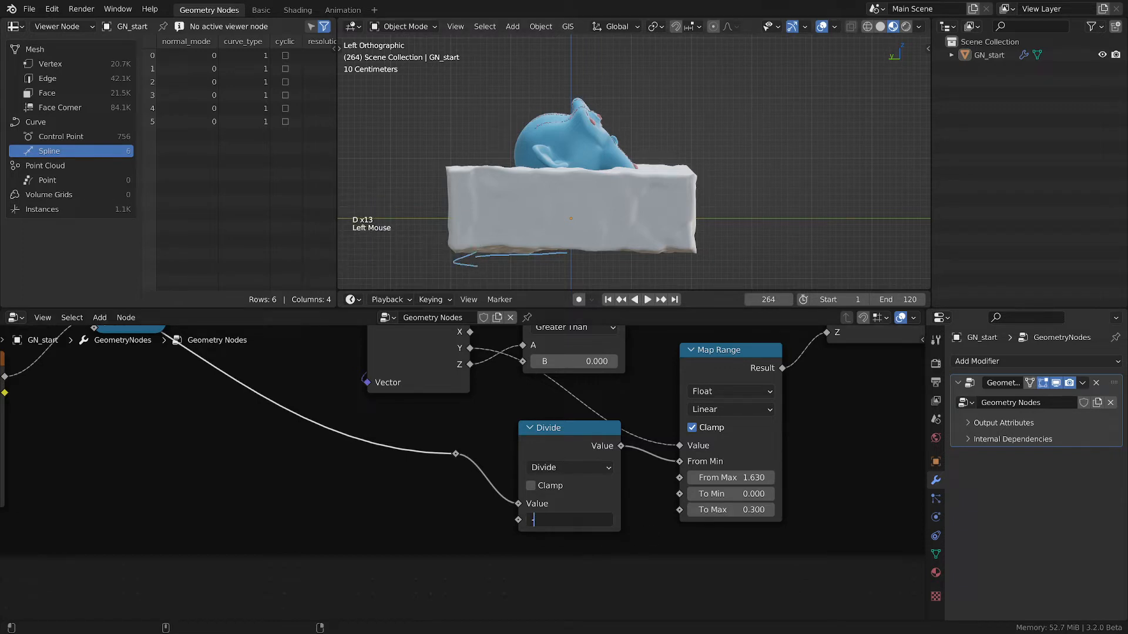
{"action": "key", "text": "Return"}
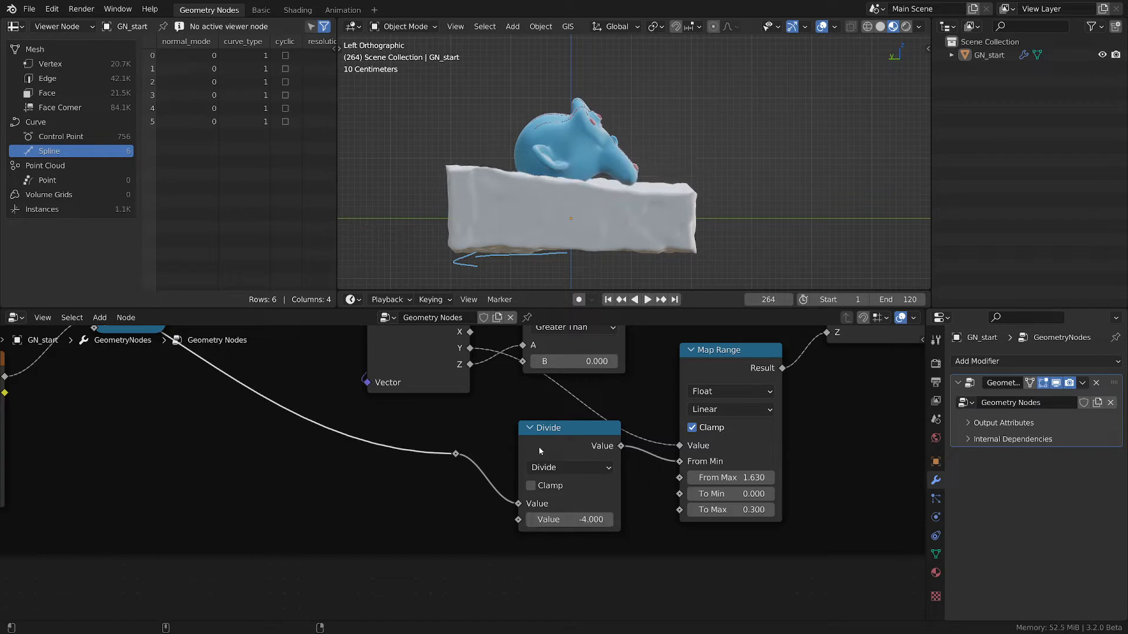
{"action": "right_click_drag", "start_coordinate": [503, 243], "coordinate": [494, 247]}
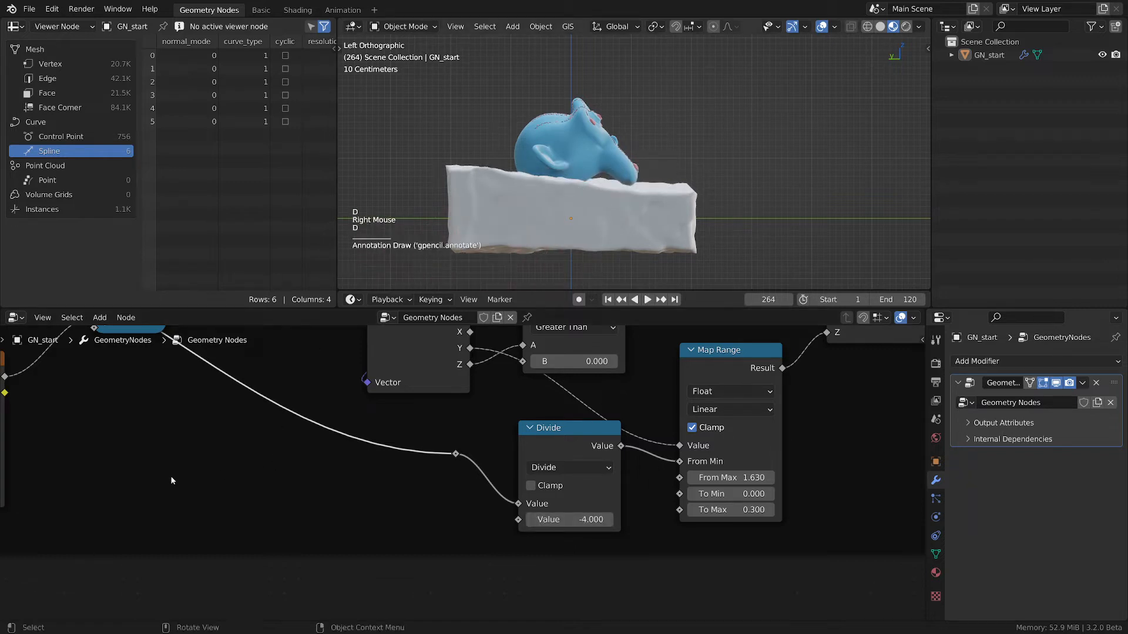
Move the Divide node slightly away from the Map Range, and draw and erase a short vertical annotation on the pedestal.
{"action": "middle_click_drag", "start_coordinate": [162, 444], "coordinate": [406, 473]}
{"action": "middle_click_drag", "start_coordinate": [147, 328], "coordinate": [166, 421]}
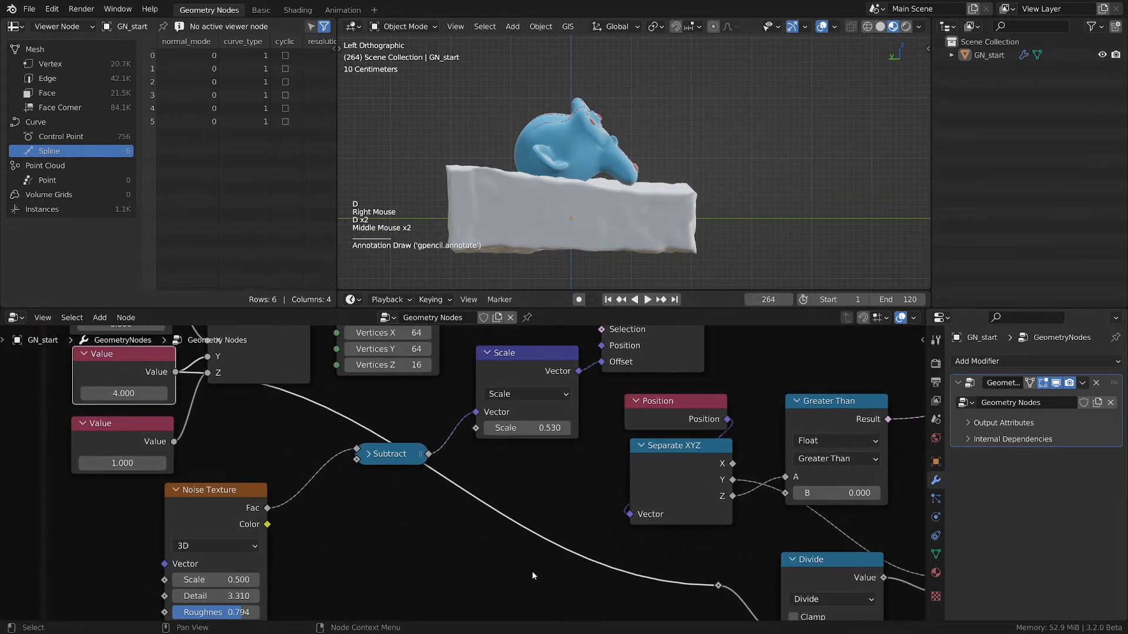
{"action": "middle_click_drag", "start_coordinate": [531, 570], "coordinate": [322, 467]}
{"action": "scroll", "coordinate": [628, 464], "scroll_direction": "up", "scroll_amount": 1}
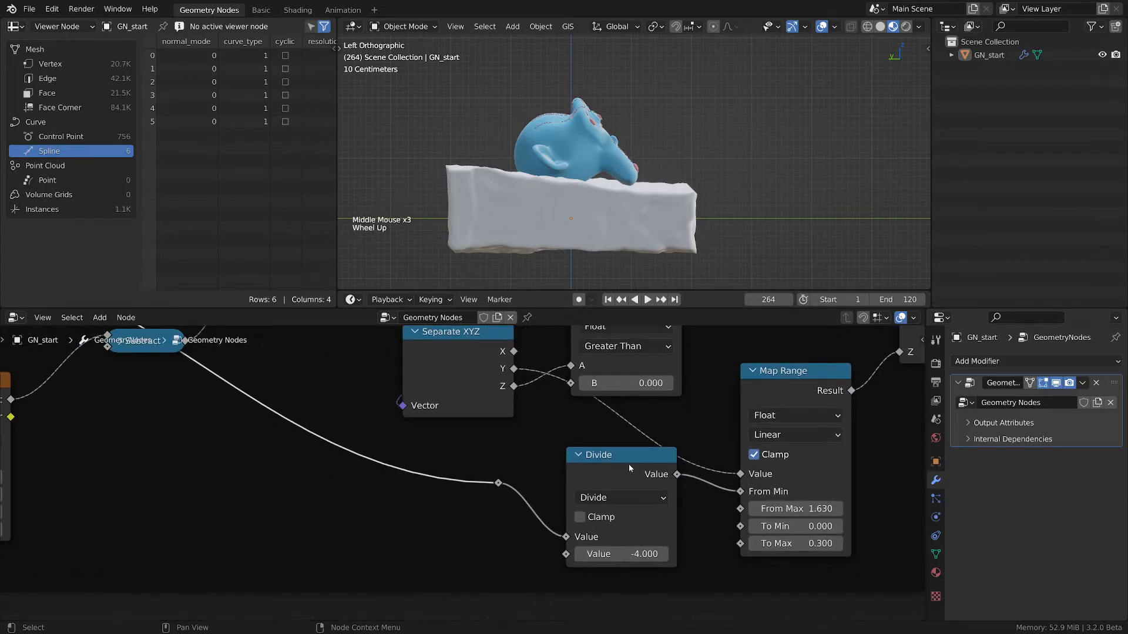
{"action": "left_click_drag", "start_coordinate": [629, 465], "coordinate": [611, 469]}
{"action": "middle_click_drag", "start_coordinate": [683, 522], "coordinate": [571, 508]}
{"action": "left_click_drag", "start_coordinate": [476, 446], "coordinate": [469, 453]}
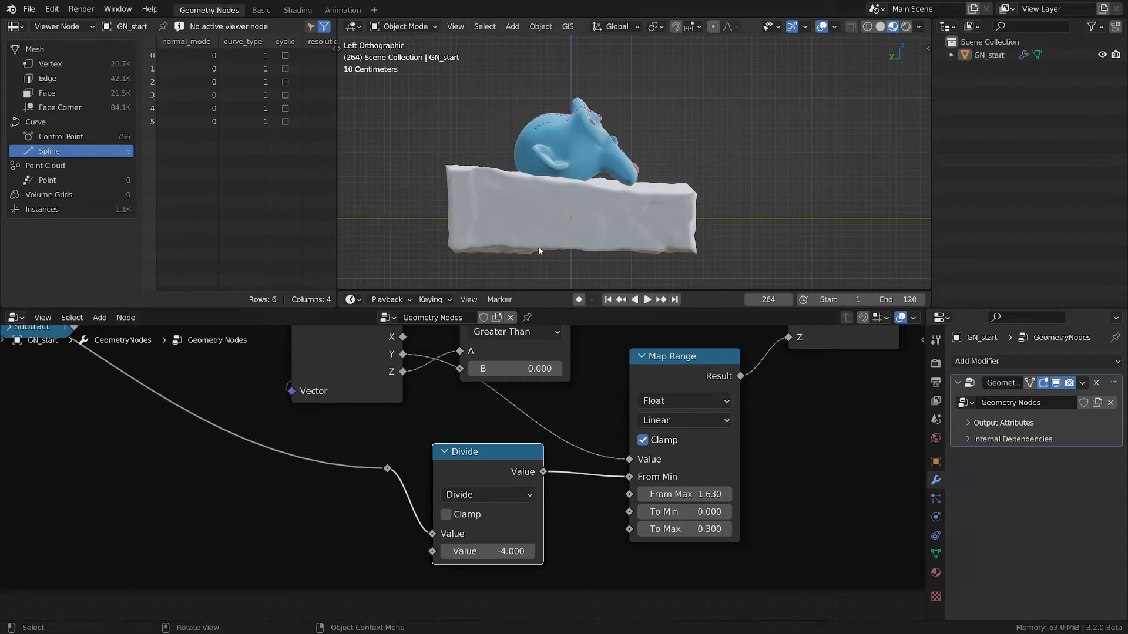
{"action": "left_click_drag", "start_coordinate": [508, 223], "coordinate": [510, 229]}
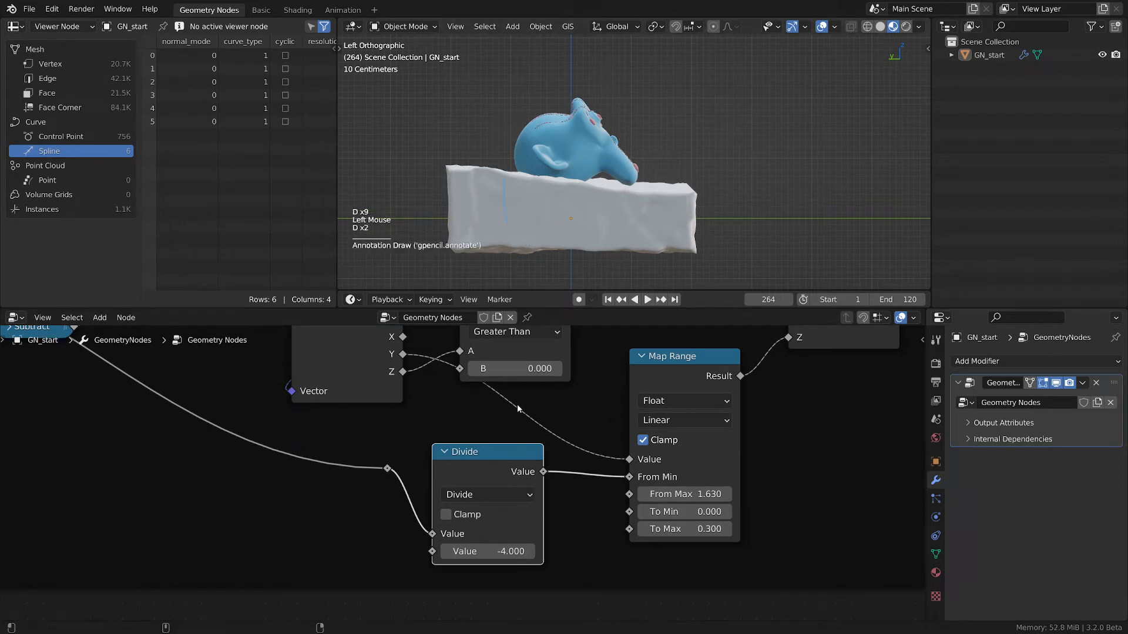
{"action": "right_click_drag", "start_coordinate": [509, 219], "coordinate": [498, 197]}
Duplicate the Divide node below the original, feed it from the reroute point and link its output to the Map Range's From Max.
{"action": "middle_click_drag", "start_coordinate": [569, 537], "coordinate": [569, 455]}
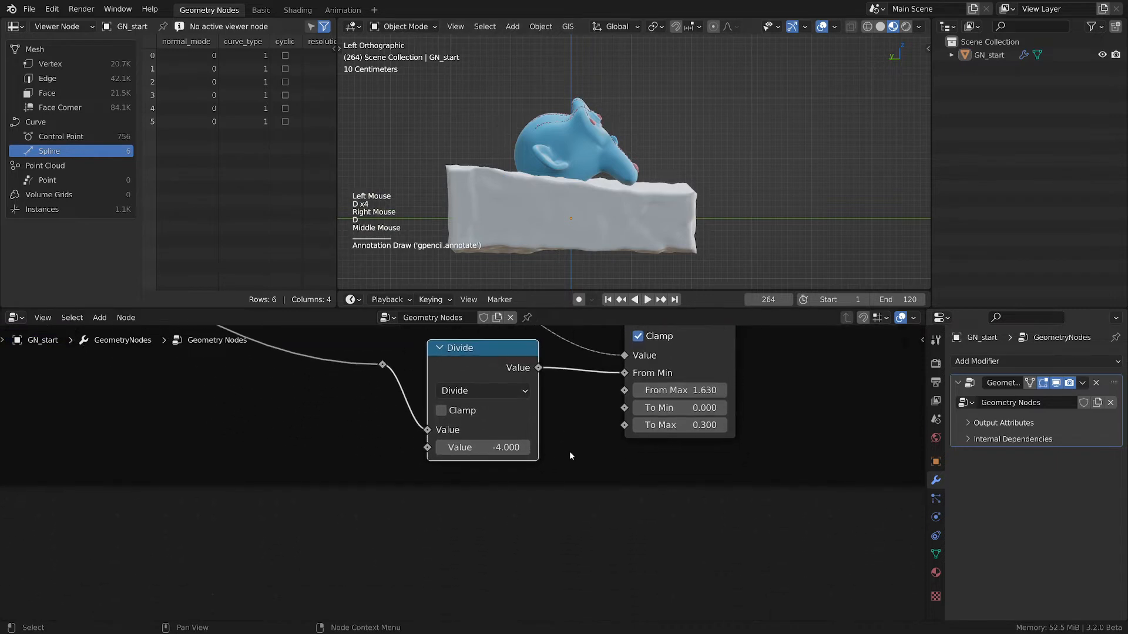
{"action": "left_click", "coordinate": [477, 351]}
{"action": "key", "text": "shift+d"}
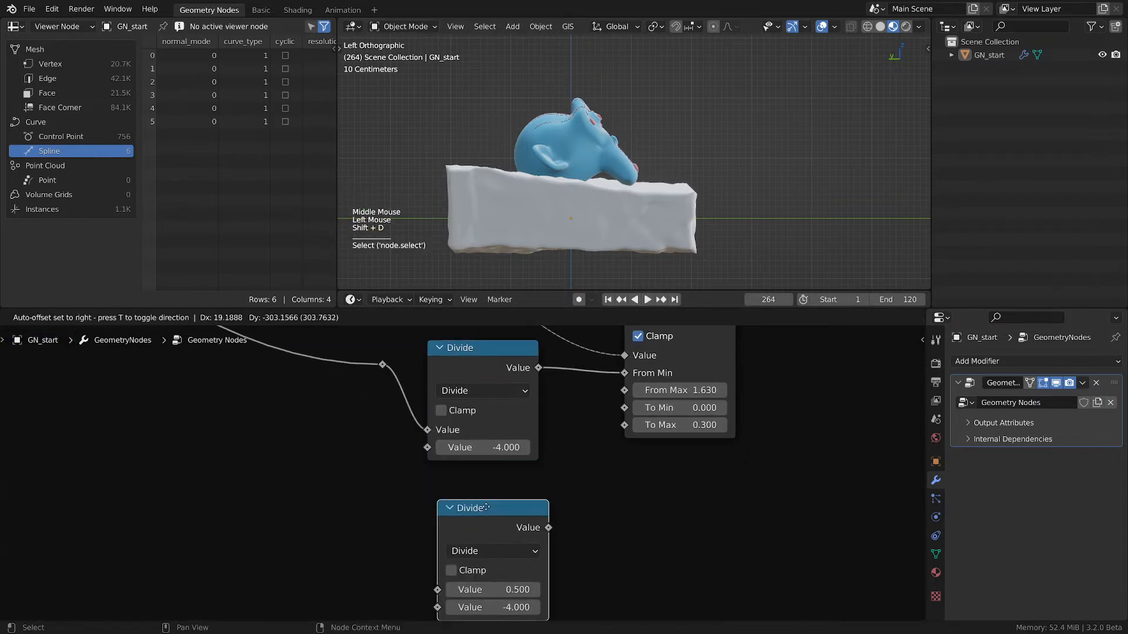
{"action": "left_click", "coordinate": [488, 492]}
{"action": "left_click_drag", "start_coordinate": [382, 364], "coordinate": [440, 571]}
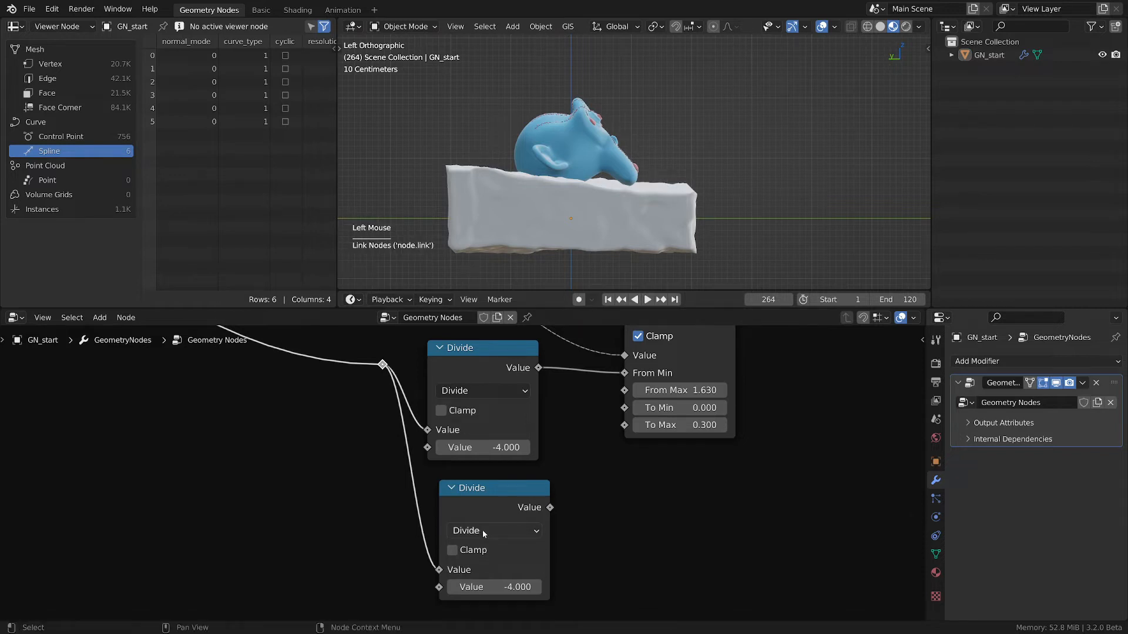
{"action": "left_click_drag", "start_coordinate": [550, 507], "coordinate": [625, 391]}
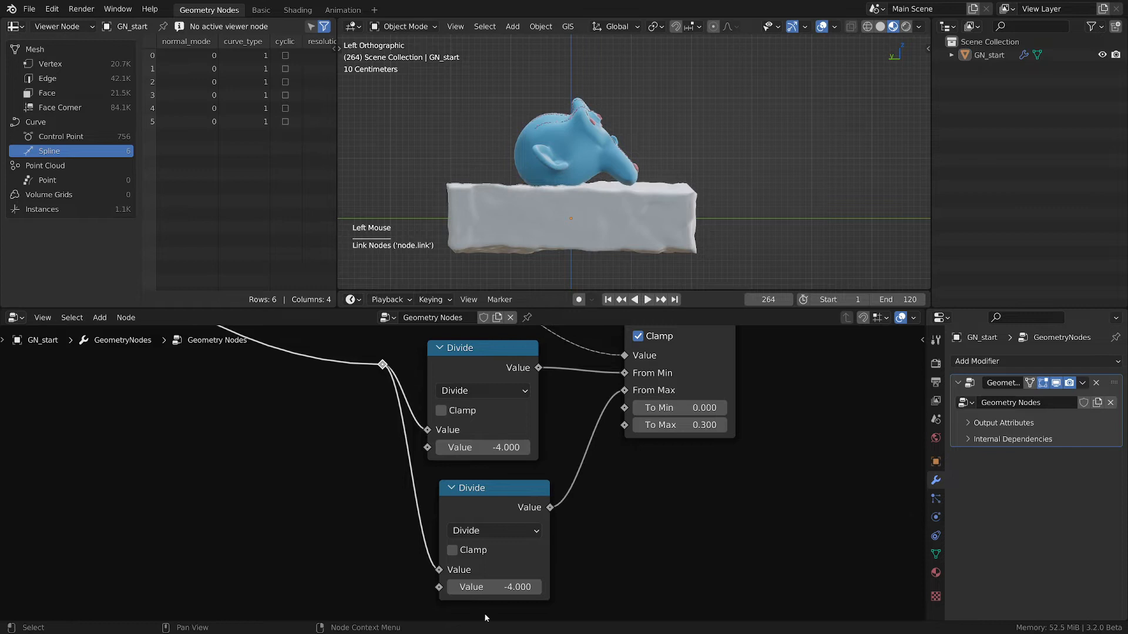
Set the duplicated Divide node's second value to 2 and inspect its output value.
{"action": "double_click", "coordinate": [508, 587]}
{"action": "type", "text": "2"}
{"action": "key", "text": "Return"}
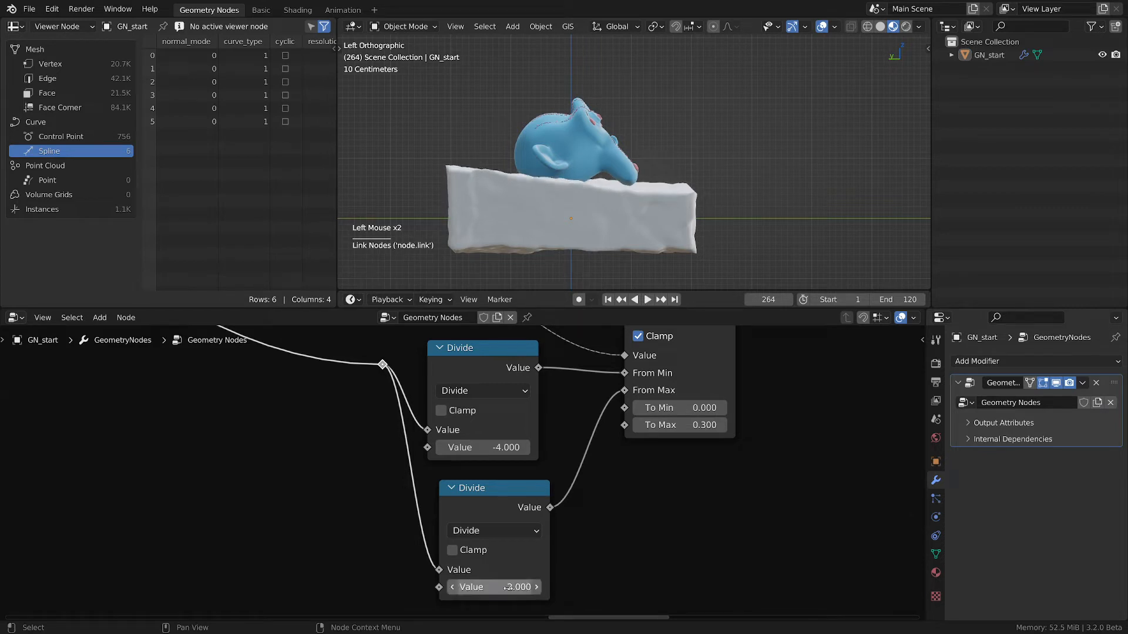
{"action": "mouse_move", "coordinate": [551, 508]}
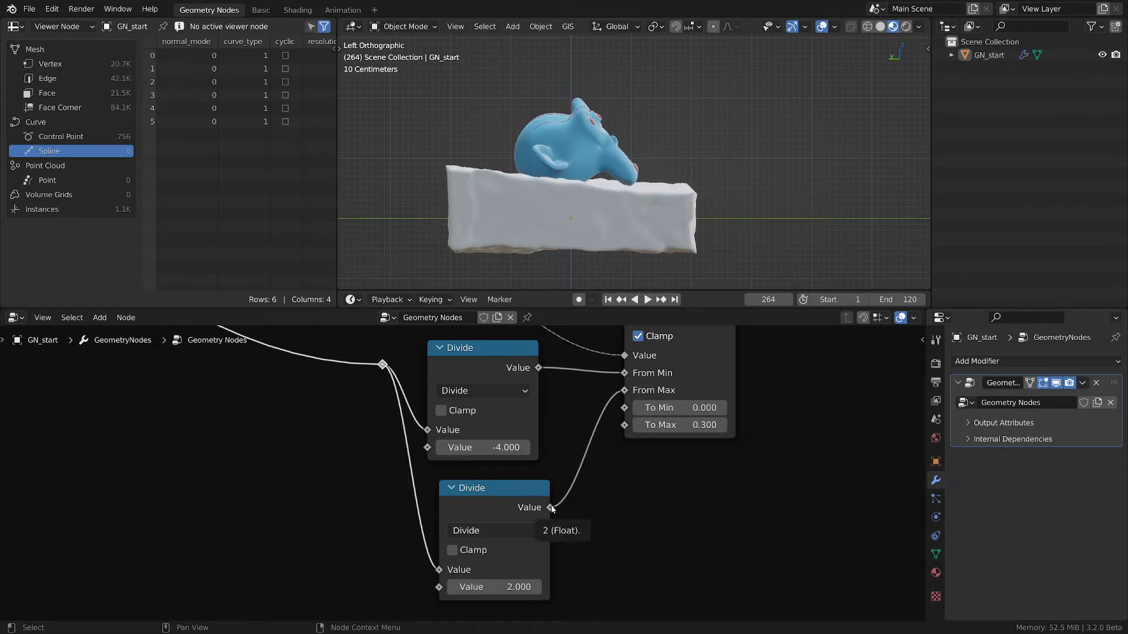
Mark and erase a stroke along the pedestal's right end, and align the lower Divide node beneath the upper one.
{"action": "left_click_drag", "start_coordinate": [692, 164], "coordinate": [699, 242]}
{"action": "right_click_drag", "start_coordinate": [687, 132], "coordinate": [696, 229]}
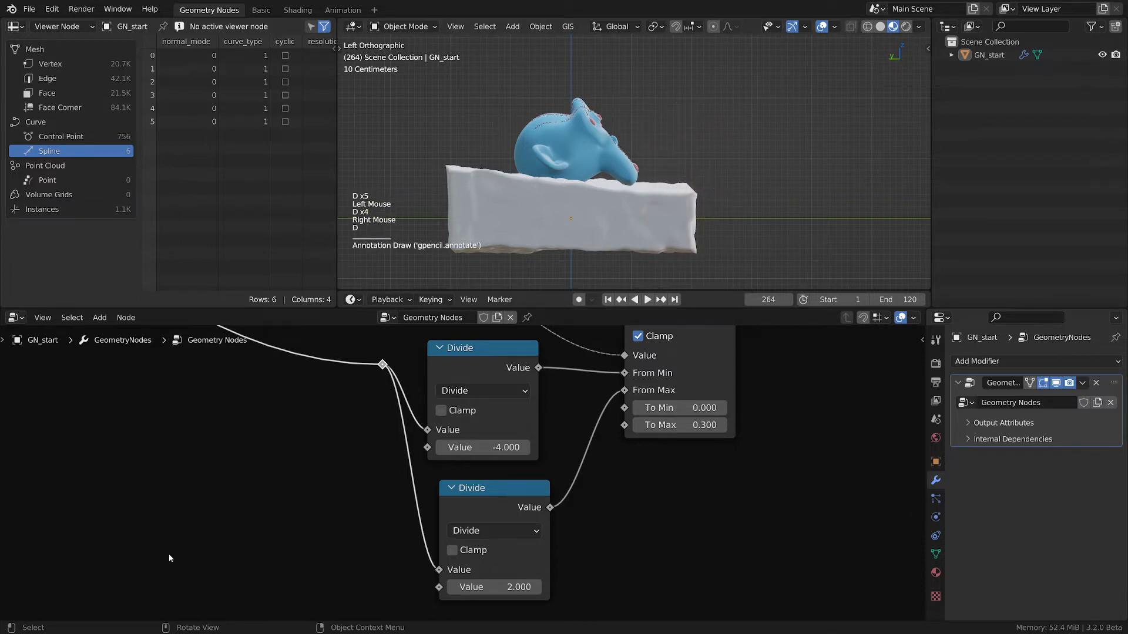
{"action": "scroll", "coordinate": [168, 554], "scroll_direction": "down", "scroll_amount": 2}
{"action": "mouse_move", "coordinate": [164, 453]}
{"action": "middle_mouse_down"}
{"action": "mouse_move", "coordinate": [269, 474]}
{"action": "mouse_move", "coordinate": [362, 566]}
{"action": "mouse_move", "coordinate": [171, 447]}
{"action": "middle_mouse_up"}
{"action": "middle_click_drag", "start_coordinate": [586, 591], "coordinate": [464, 492]}
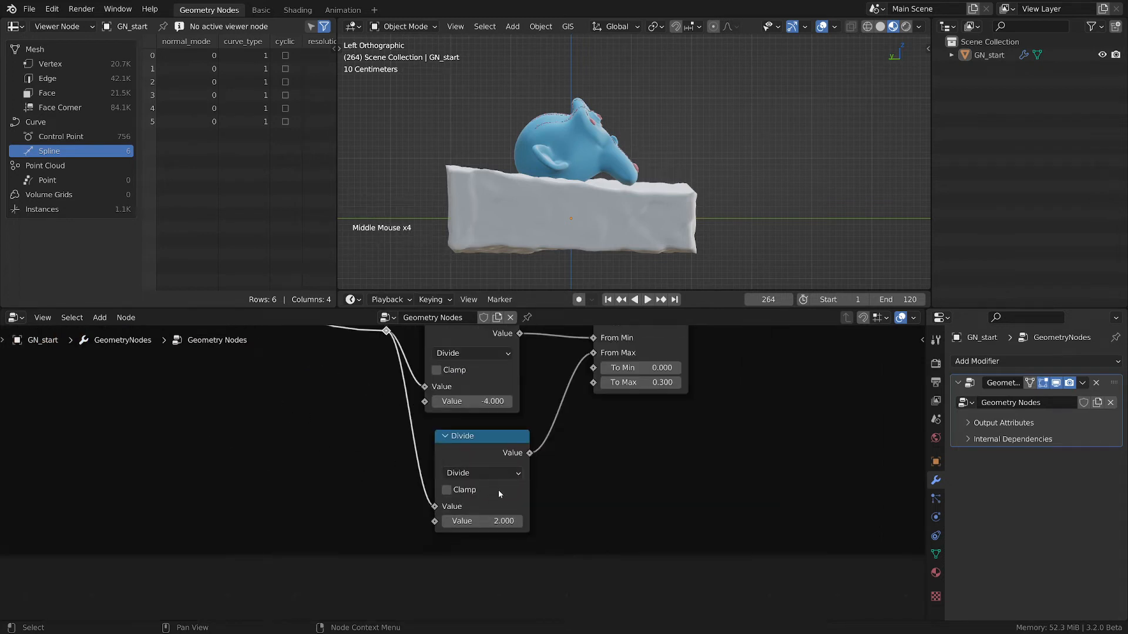
{"action": "left_click_drag", "start_coordinate": [491, 445], "coordinate": [483, 443]}
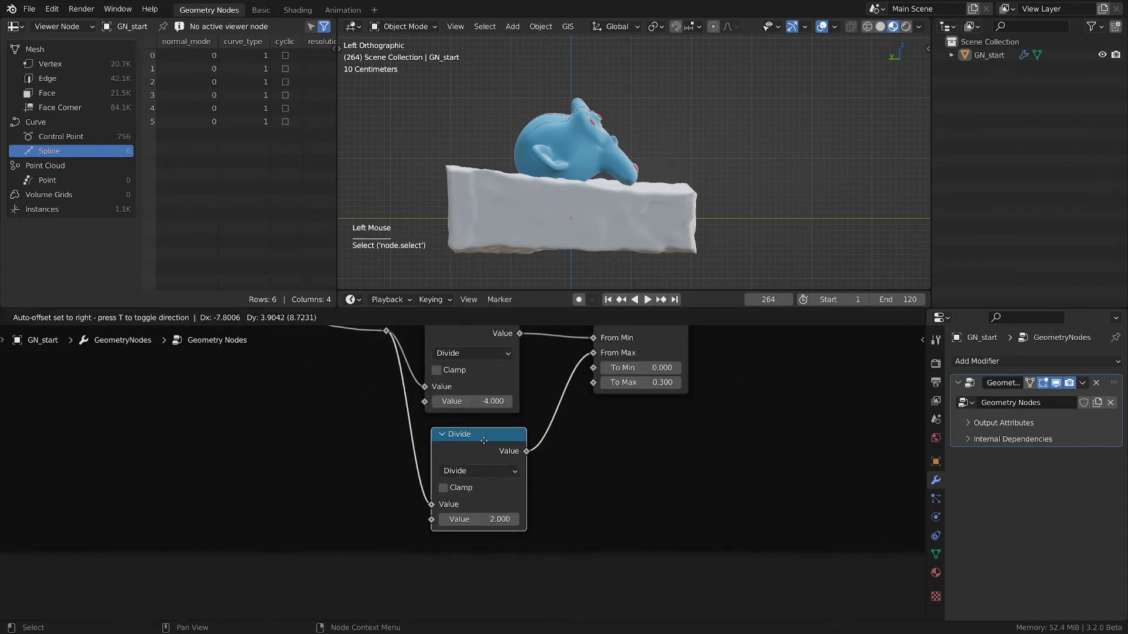
Annotate the pedestal's right end twice with a vertical stroke, erasing each stroke.
{"action": "left_click_drag", "start_coordinate": [696, 157], "coordinate": [704, 191]}
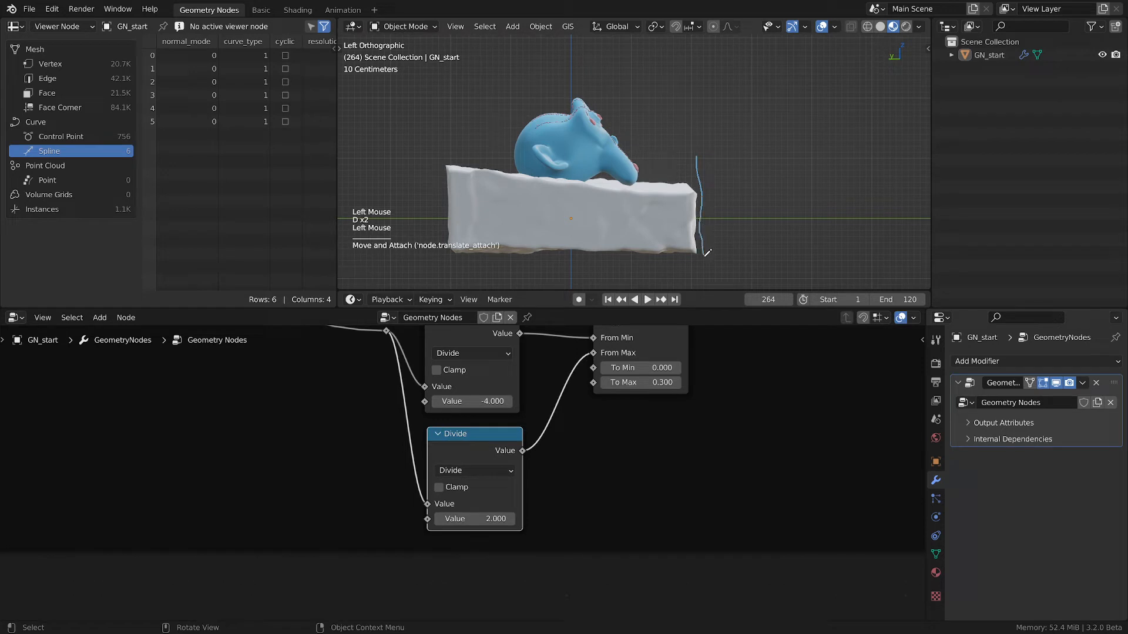
{"action": "right_click_drag", "start_coordinate": [702, 188], "coordinate": [697, 151]}
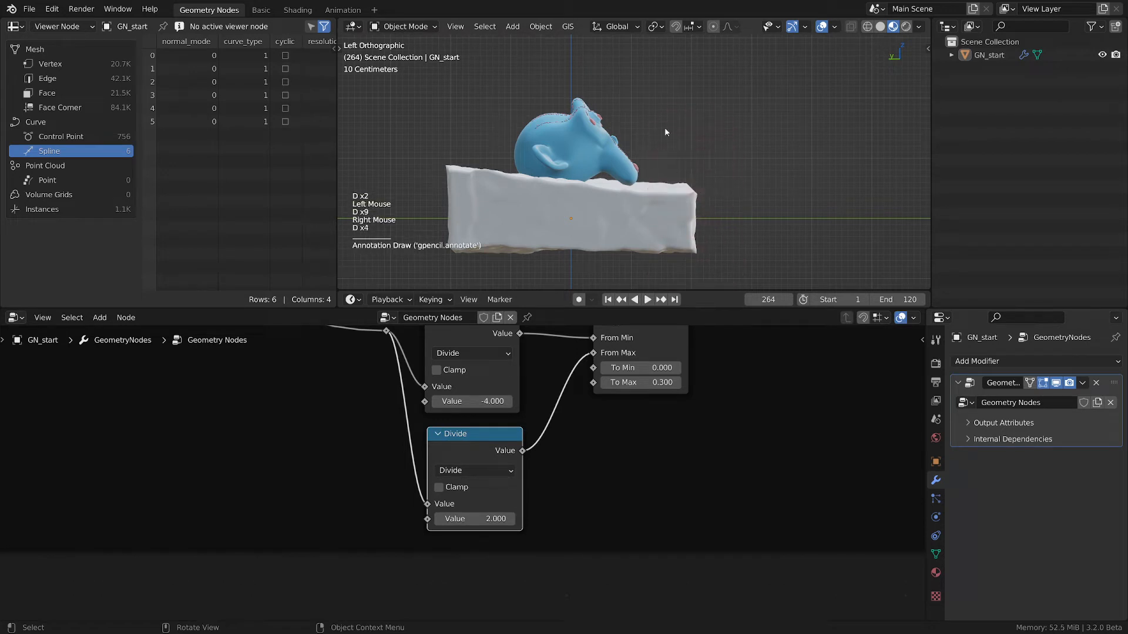
{"action": "left_click_drag", "start_coordinate": [692, 143], "coordinate": [699, 251]}
{"action": "right_click_drag", "start_coordinate": [691, 141], "coordinate": [698, 241]}
Review the Value nodes feeding the Divide nodes and nudge the upper Divide node into place beside the reroute point.
{"action": "middle_click_drag", "start_coordinate": [298, 473], "coordinate": [414, 600]}
{"action": "middle_click_drag", "start_coordinate": [314, 459], "coordinate": [504, 518]}
{"action": "middle_click_drag", "start_coordinate": [201, 421], "coordinate": [212, 465]}
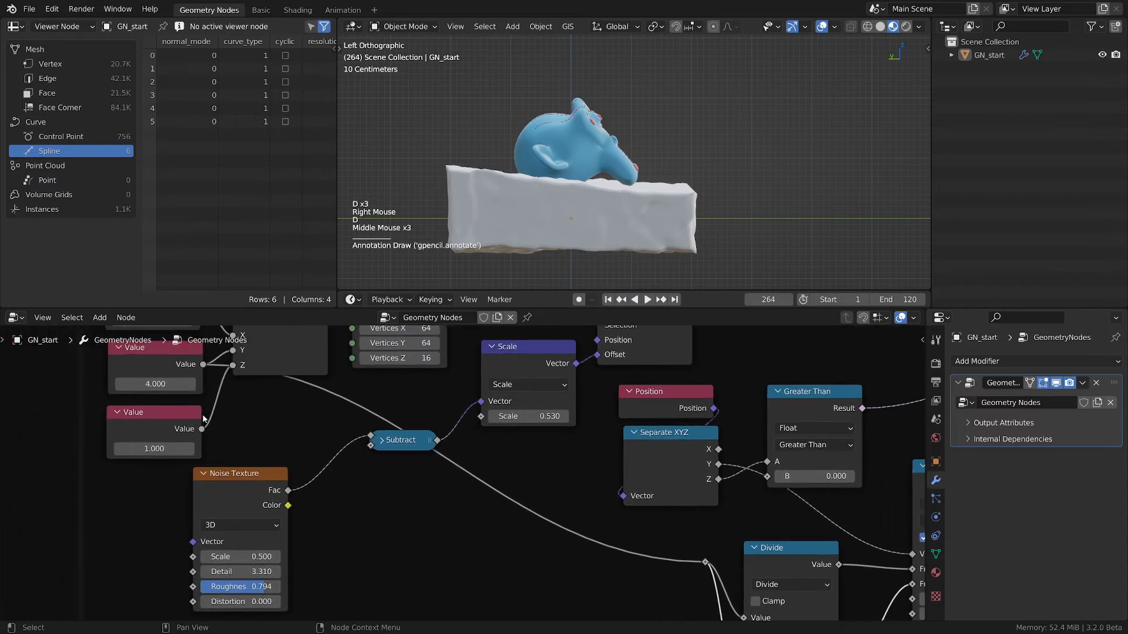
{"action": "middle_click_drag", "start_coordinate": [714, 597], "coordinate": [500, 508]}
{"action": "left_click_drag", "start_coordinate": [565, 465], "coordinate": [571, 463]}
Annotate a vertical line near the pedestal's left end and an arrow pointing from it toward that end.
{"action": "key", "text": "d"}
{"action": "key", "text": "d"}
{"action": "key", "text": "d"}
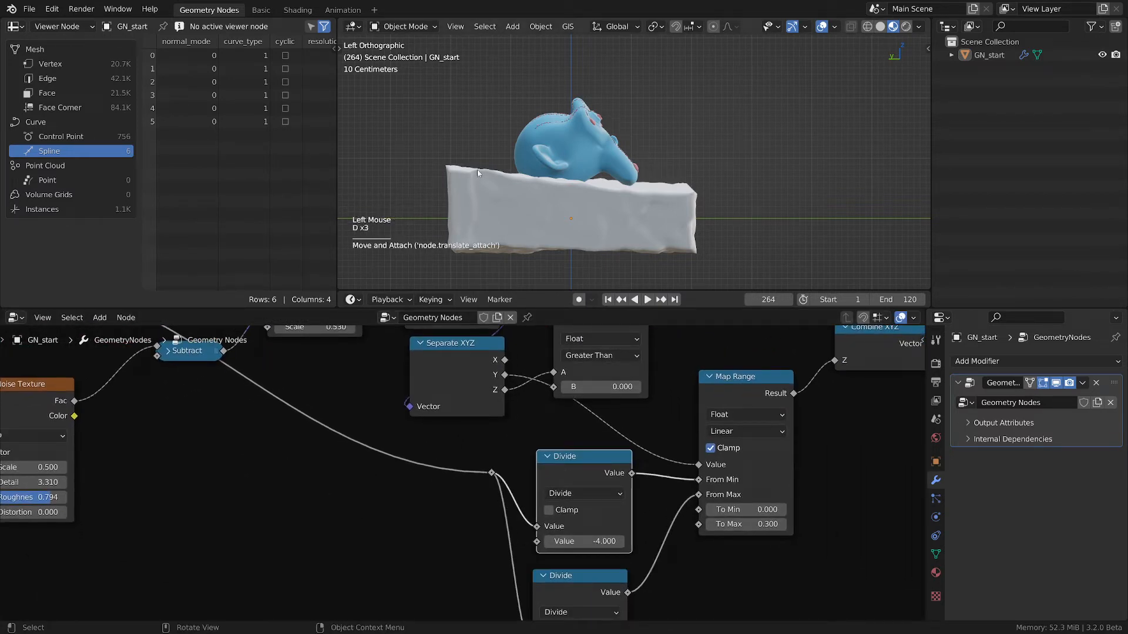
{"action": "key", "text": "d"}
{"action": "key", "text": "d"}
{"action": "key", "text": "d"}
{"action": "key", "text": "d"}
{"action": "key", "text": "d"}
{"action": "key", "text": "d"}
{"action": "key", "text": "d"}
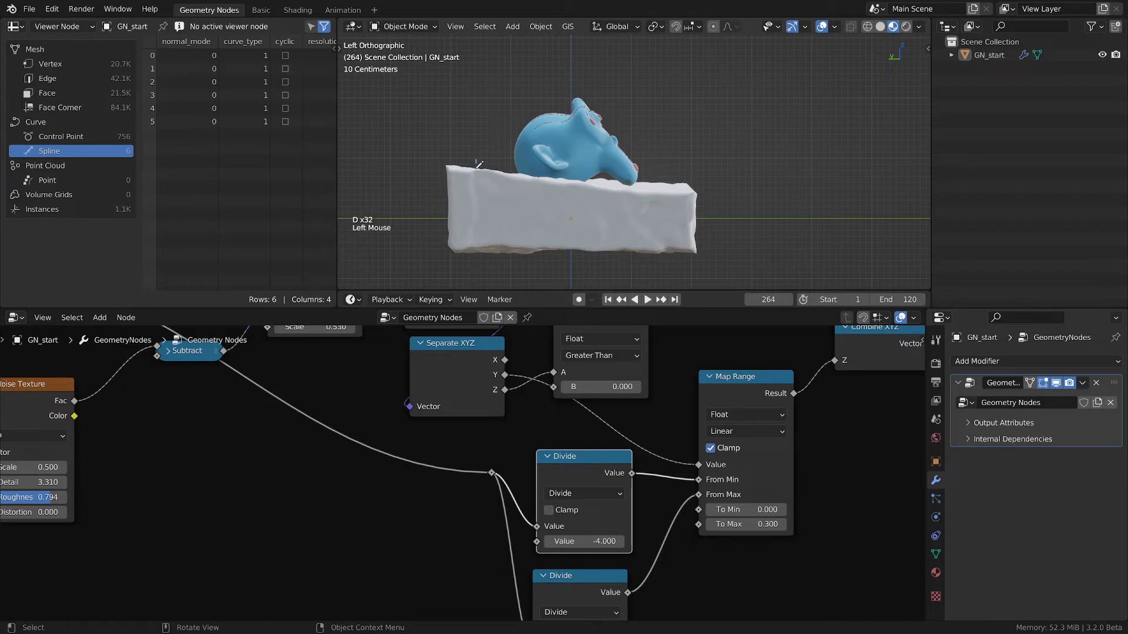
{"action": "key", "text": "d"}
{"action": "key", "text": "d"}
{"action": "key", "text": "d"}
{"action": "key", "text": "d"}
{"action": "key", "text": "d"}
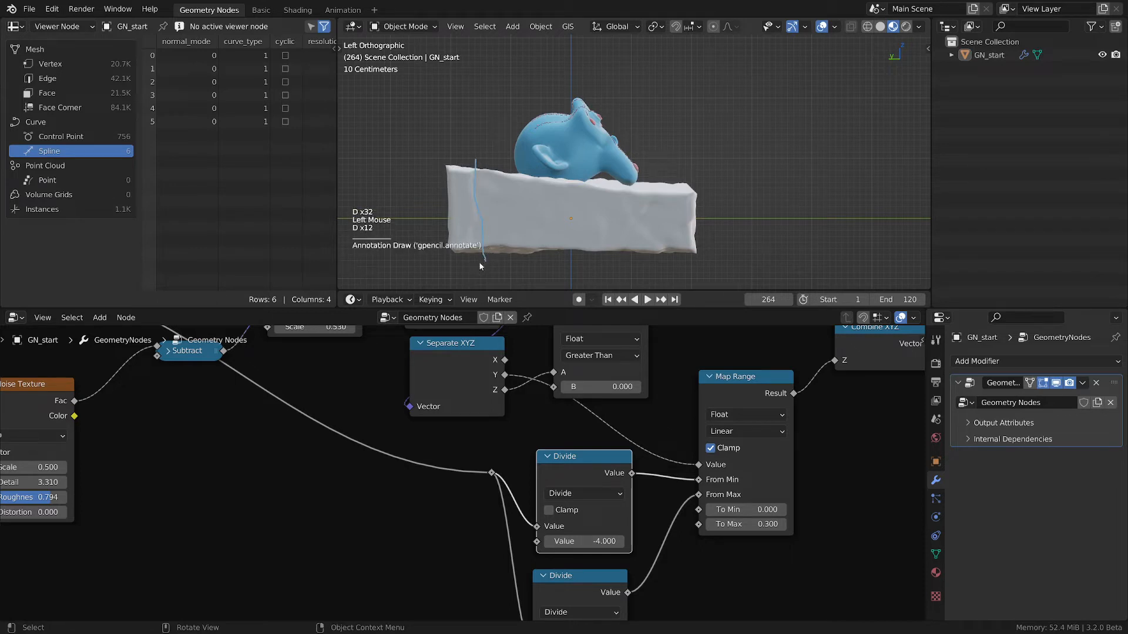
{"action": "mouse_move", "coordinate": [477, 265]}
{"action": "left_mouse_down"}
{"action": "mouse_move", "coordinate": [456, 265]}
{"action": "mouse_move", "coordinate": [472, 261]}
{"action": "left_mouse_up"}
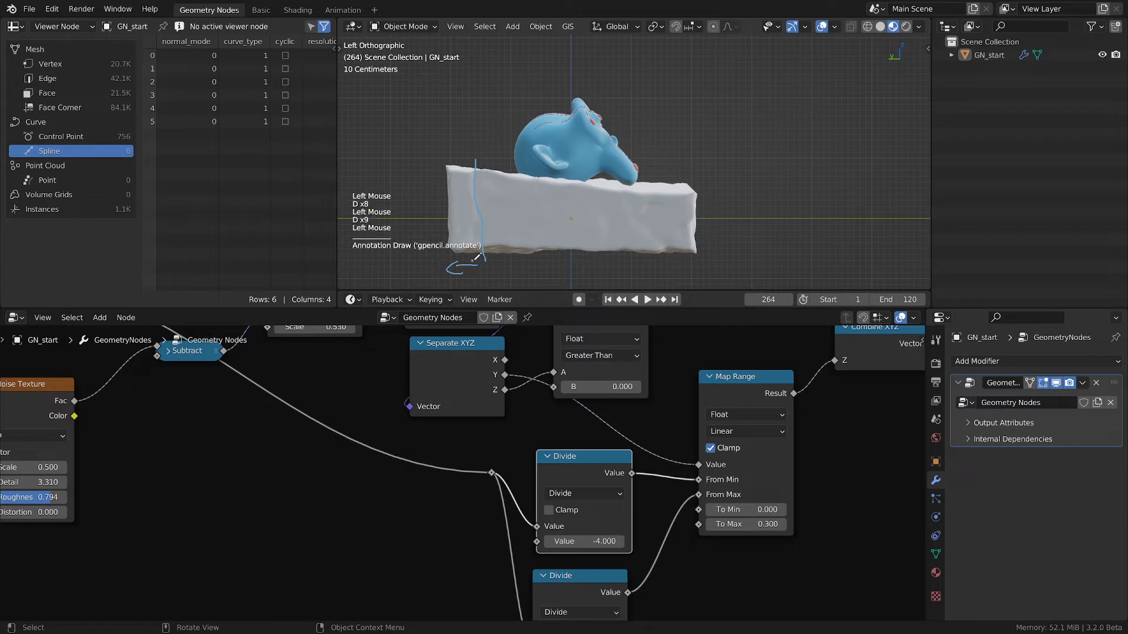
Erase the line and arrow annotations at the pedestal's left end, and nudge the lower Divide node closer beneath the upper one.
{"action": "key", "text": "d"}
{"action": "key", "text": "d"}
{"action": "key", "text": "d"}
{"action": "key", "text": "d"}
{"action": "key", "text": "d"}
{"action": "key", "text": "d"}
{"action": "right_click_drag", "start_coordinate": [473, 272], "coordinate": [465, 162]}
{"action": "key", "text": "d"}
{"action": "middle_click_drag", "start_coordinate": [647, 494], "coordinate": [555, 427]}
{"action": "mouse_move", "coordinate": [483, 509]}
{"action": "left_mouse_down"}
{"action": "mouse_move", "coordinate": [492, 514]}
{"action": "mouse_move", "coordinate": [486, 504]}
{"action": "left_mouse_up"}
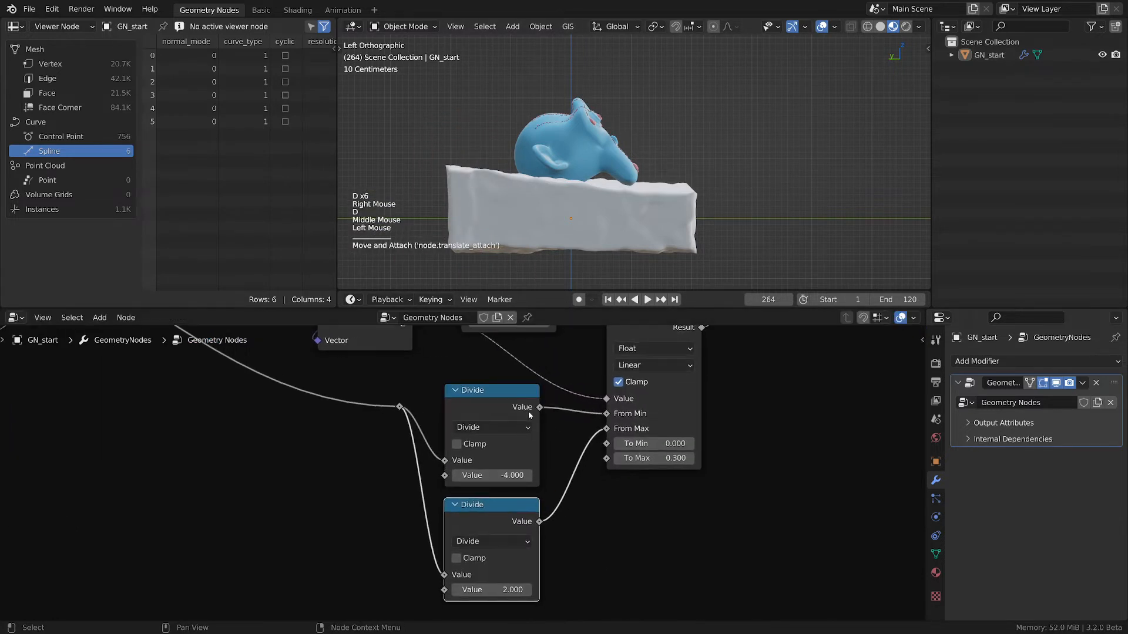
Try a longer pedestal using the middle size Value node and restore that value to 4.
{"action": "scroll", "coordinate": [265, 519], "scroll_direction": "down", "scroll_amount": 2}
{"action": "middle_click_drag", "start_coordinate": [53, 376], "coordinate": [196, 413]}
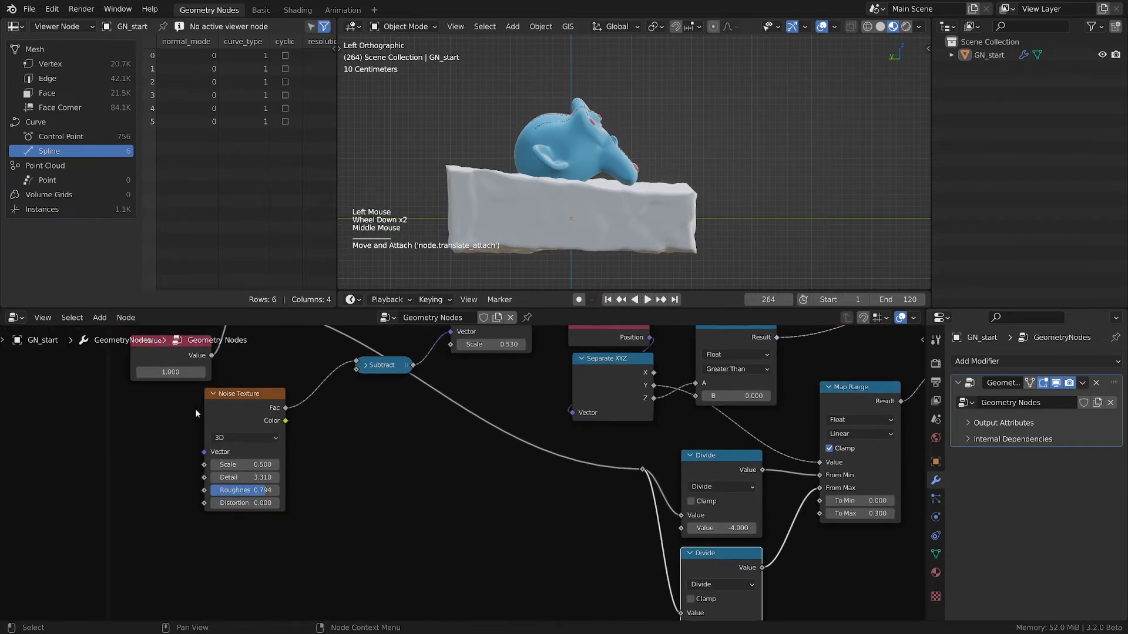
{"action": "middle_click_drag", "start_coordinate": [278, 404], "coordinate": [354, 524]}
{"action": "mouse_move", "coordinate": [248, 437]}
{"action": "left_mouse_down"}
{"action": "mouse_move", "coordinate": [282, 437]}
{"action": "mouse_move", "coordinate": [237, 438]}
{"action": "mouse_move", "coordinate": [293, 437]}
{"action": "mouse_move", "coordinate": [247, 438]}
{"action": "left_mouse_up"}
{"action": "left_click", "coordinate": [239, 439]}
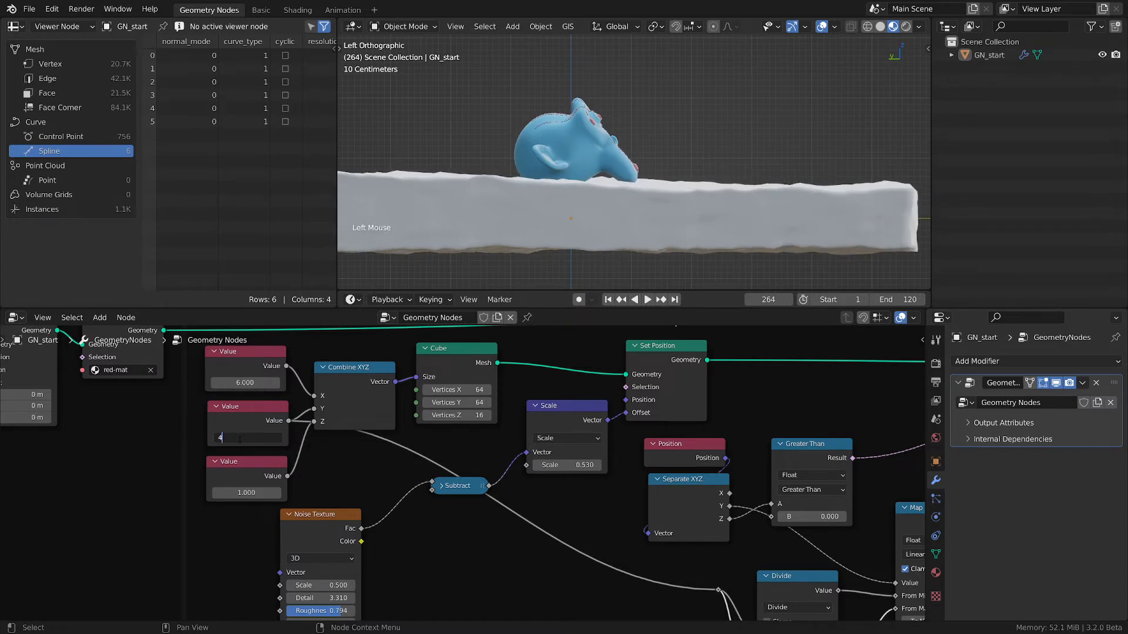
{"action": "type", "text": "4"}
{"action": "key", "text": "Return"}
Mark the pedestal's left end and two places along its length with vertical annotation strokes, and erase them.
{"action": "middle_click_drag", "start_coordinate": [811, 617], "coordinate": [536, 503]}
{"action": "scroll", "coordinate": [536, 502], "scroll_direction": "up", "scroll_amount": 1}
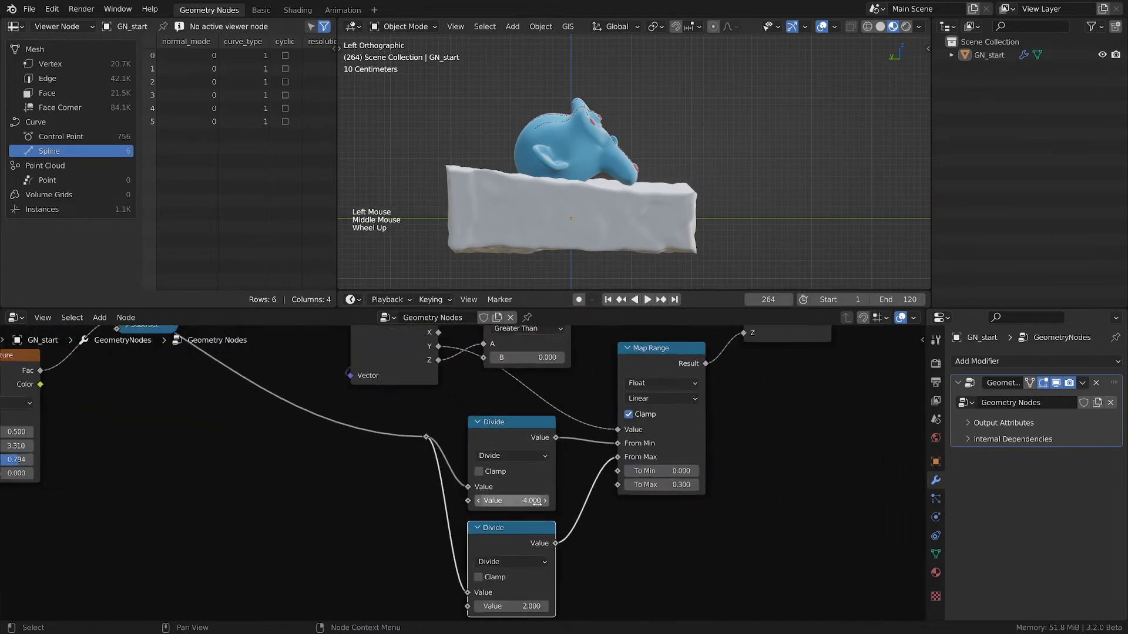
{"action": "scroll", "coordinate": [536, 502], "scroll_direction": "up", "scroll_amount": 1}
{"action": "left_click_drag", "start_coordinate": [441, 139], "coordinate": [448, 220]}
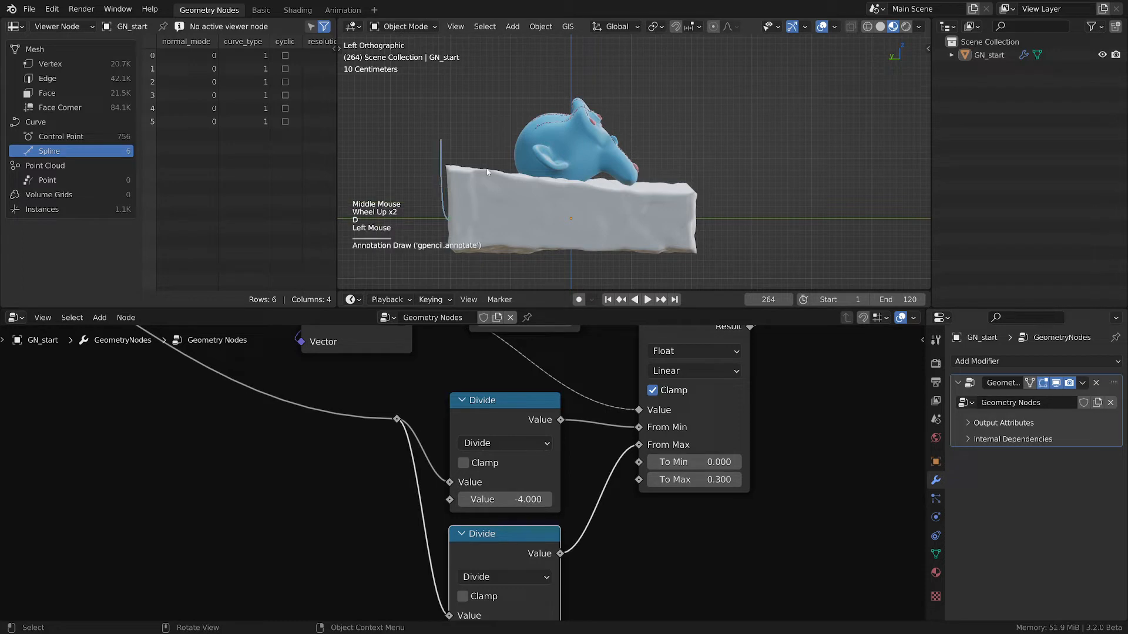
{"action": "left_click_drag", "start_coordinate": [491, 145], "coordinate": [504, 243]}
{"action": "left_click_drag", "start_coordinate": [629, 170], "coordinate": [642, 252]}
{"action": "right_click_drag", "start_coordinate": [429, 180], "coordinate": [620, 244]}
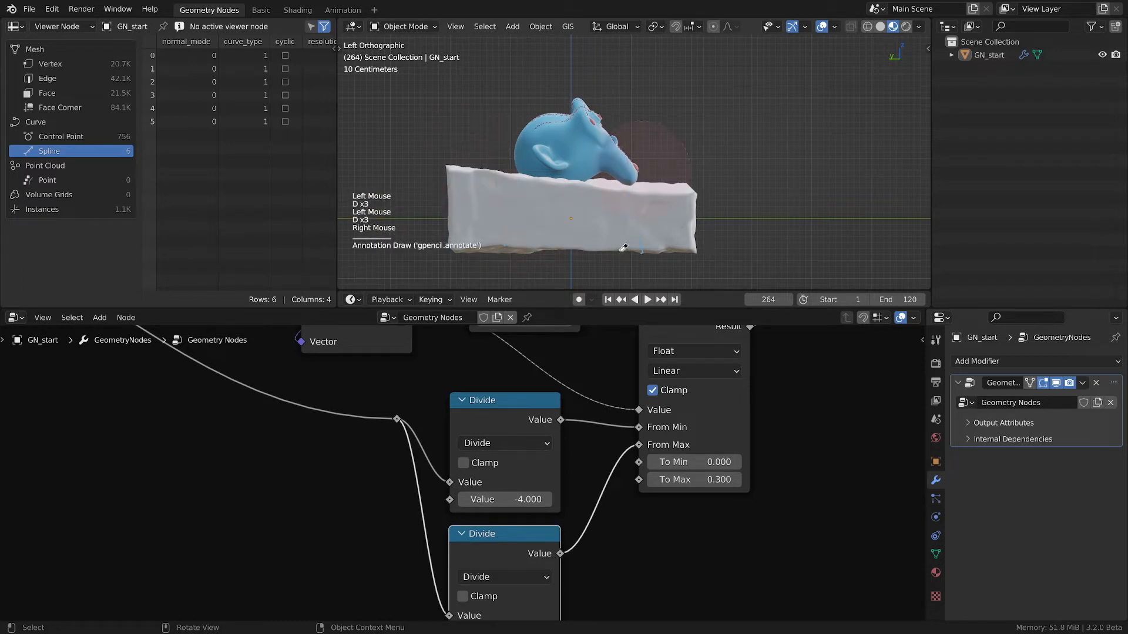
Try To Max at 0.330 on the Map Range node and restore it to 0.3.
{"action": "middle_click_drag", "start_coordinate": [786, 562], "coordinate": [660, 541]}
{"action": "scroll", "coordinate": [647, 531], "scroll_direction": "up", "scroll_amount": 2}
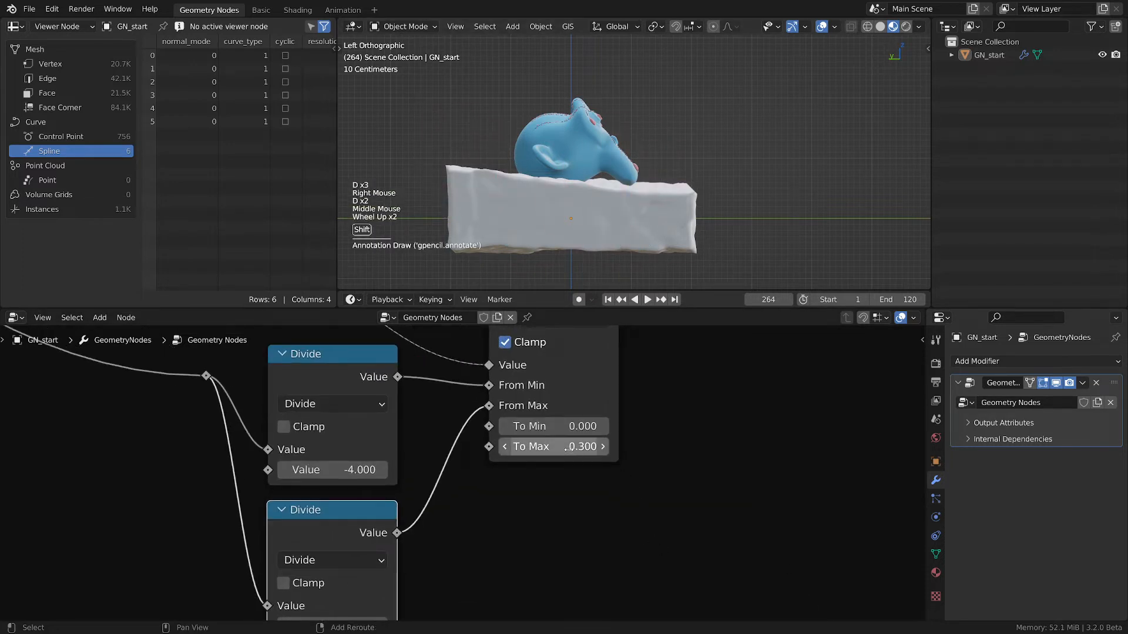
{"action": "mouse_move", "coordinate": [558, 446]}
{"action": "left_mouse_down", "text": "shift"}
{"action": "mouse_move", "coordinate": [517, 446]}
{"action": "mouse_move", "coordinate": [568, 447]}
{"action": "left_mouse_up", "text": "shift"}
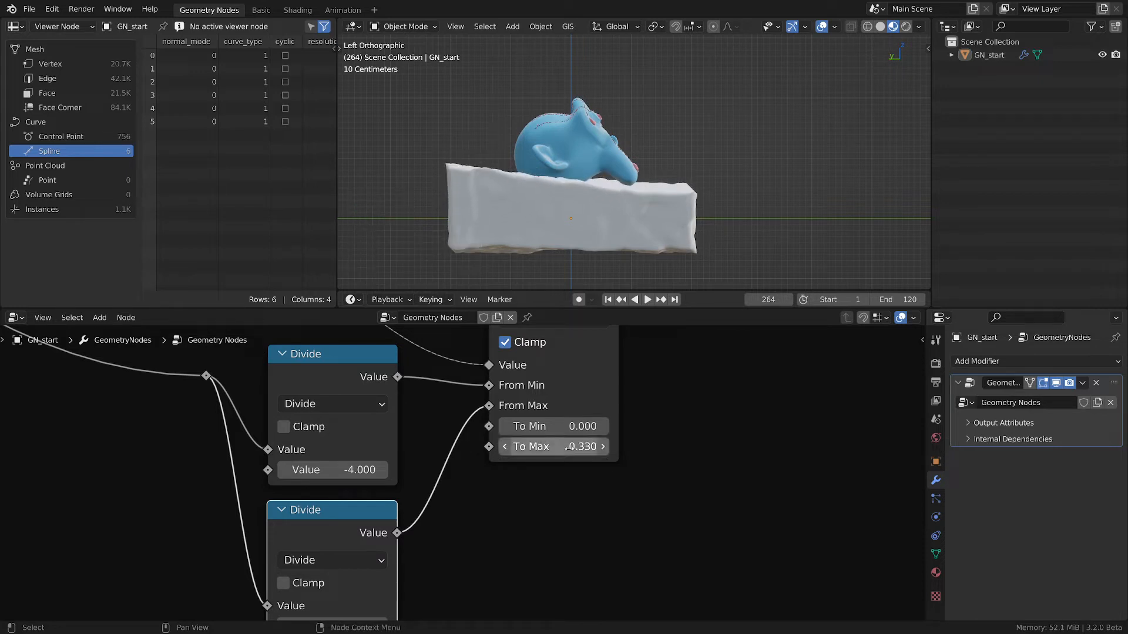
{"action": "left_click", "coordinate": [569, 447]}
{"action": "type", "text": ".3"}
{"action": "key", "text": "Return"}
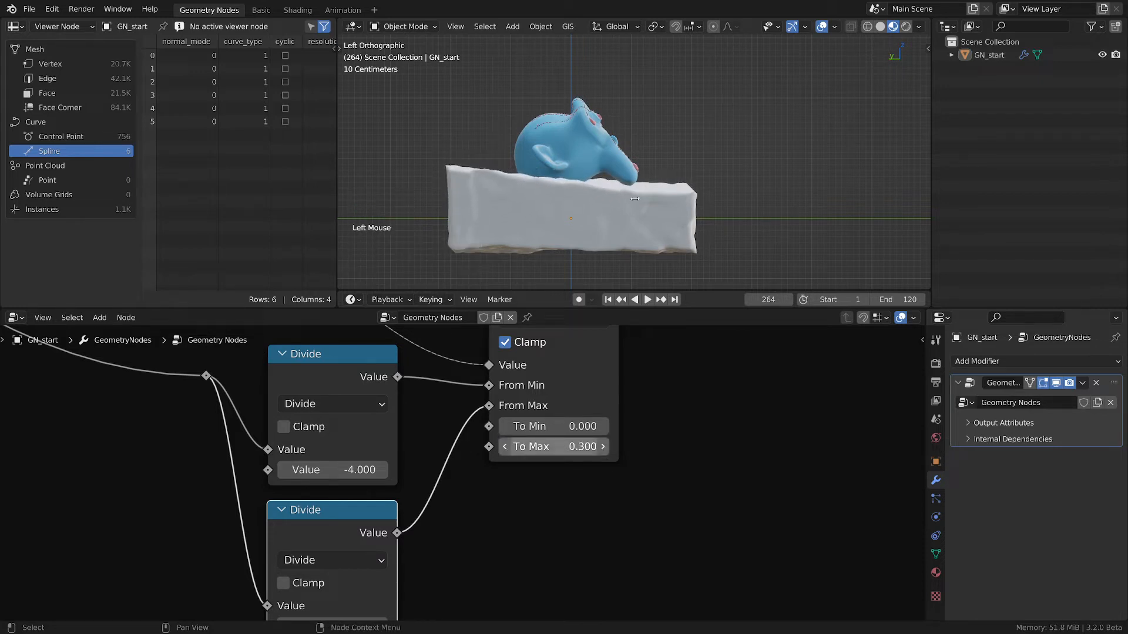
Nudge the lower Divide node into line, and sketch and erase annotation strokes beside the pedestal's right end.
{"action": "scroll", "coordinate": [456, 520], "scroll_direction": "down", "scroll_amount": 1}
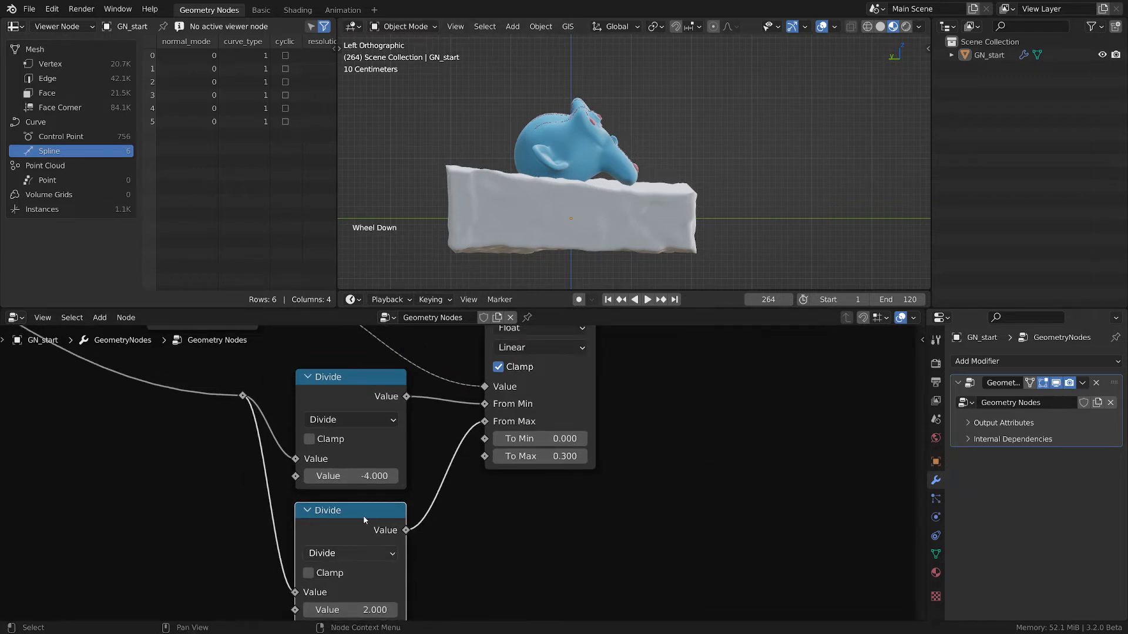
{"action": "left_click_drag", "start_coordinate": [363, 515], "coordinate": [361, 512]}
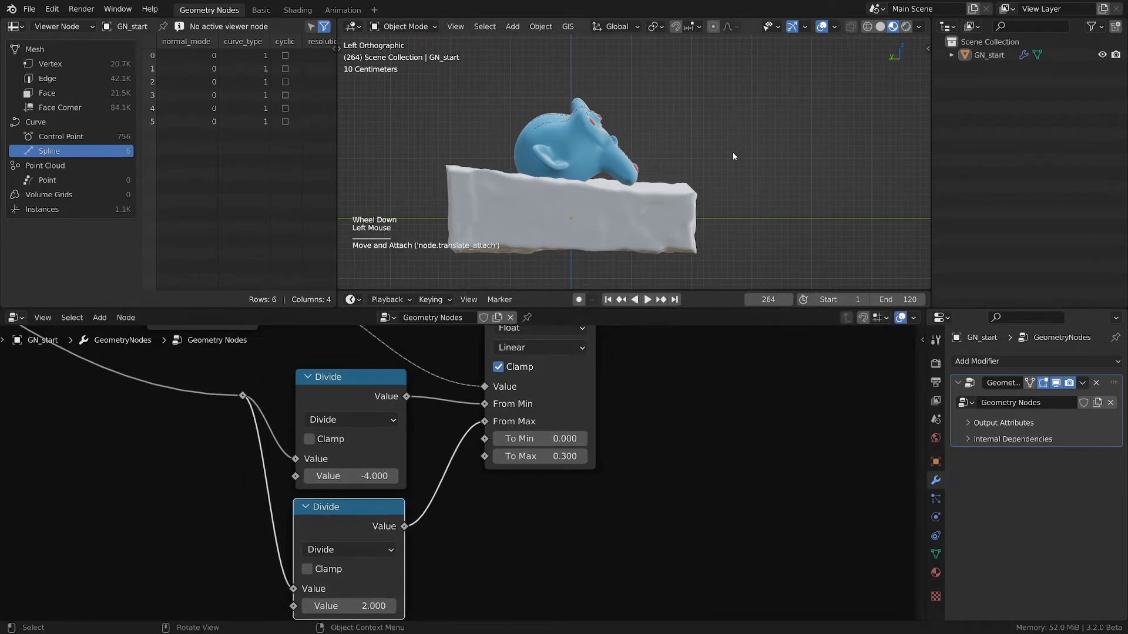
{"action": "left_click_drag", "start_coordinate": [703, 156], "coordinate": [717, 165]}
{"action": "left_click_drag", "start_coordinate": [711, 206], "coordinate": [711, 196]}
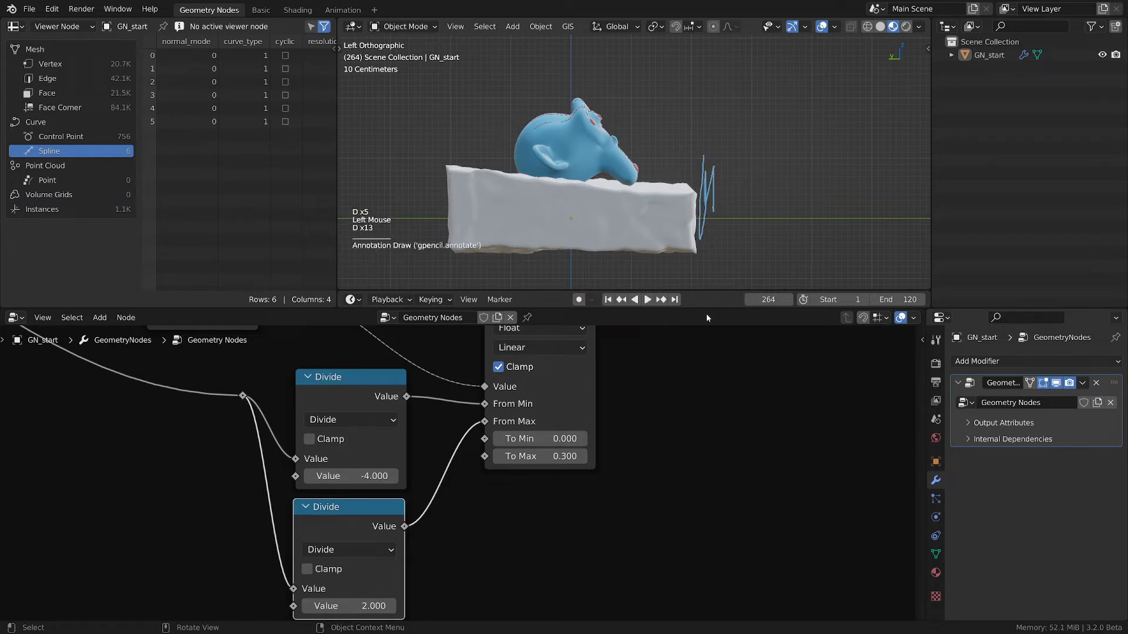
{"action": "right_click_drag", "start_coordinate": [697, 104], "coordinate": [721, 202]}
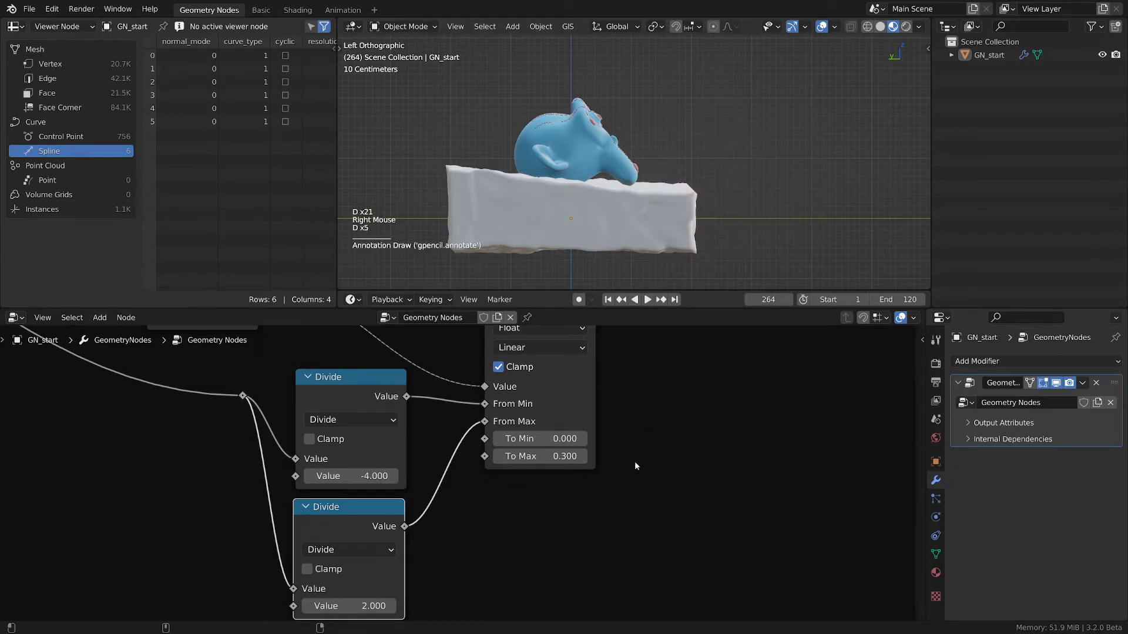
Toggle Clamp off and back on in the Map Range node to compare the pedestal's shape.
{"action": "middle_click_drag", "start_coordinate": [634, 460], "coordinate": [688, 387]}
{"action": "scroll", "coordinate": [626, 482], "scroll_direction": "down", "scroll_amount": 2}
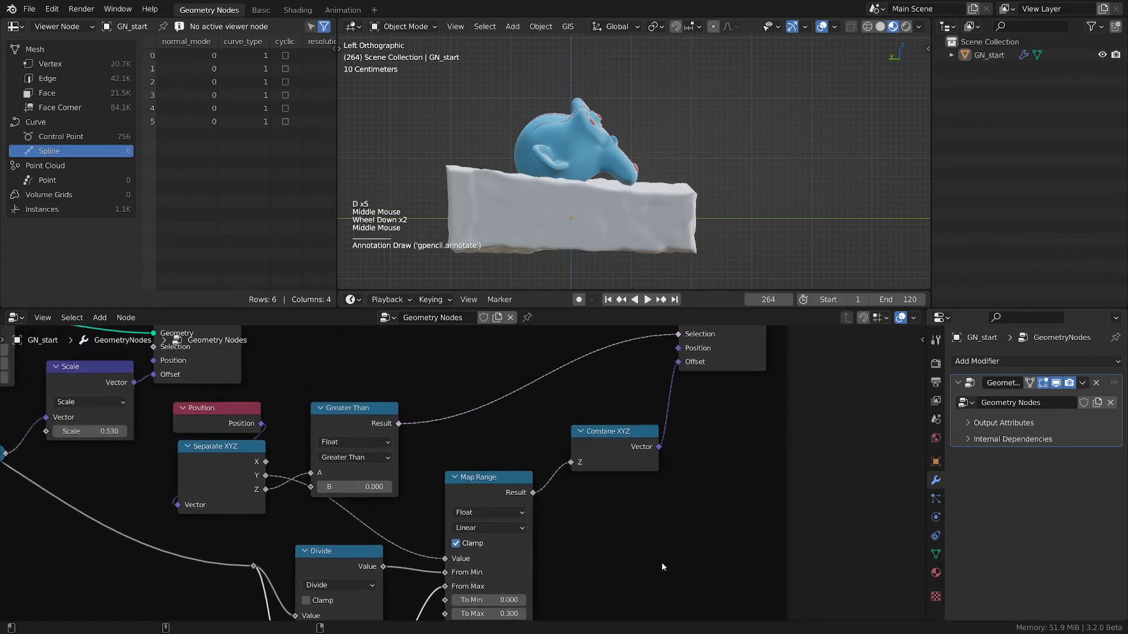
{"action": "middle_click_drag", "start_coordinate": [662, 563], "coordinate": [664, 480]}
{"action": "scroll", "coordinate": [545, 549], "scroll_direction": "up", "scroll_amount": 1}
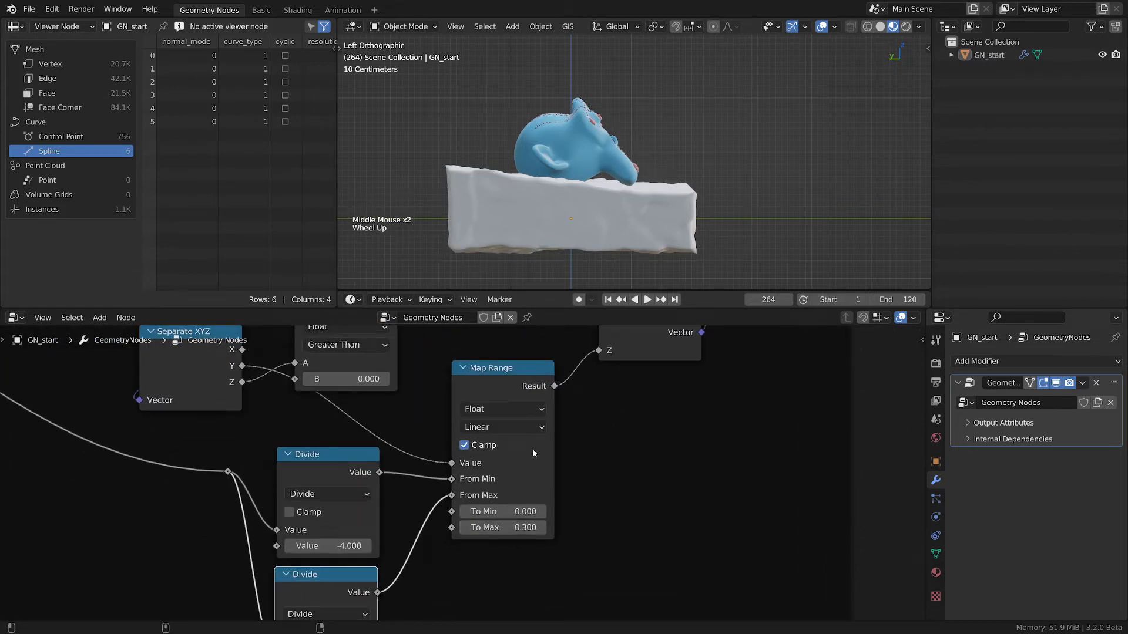
{"action": "key", "text": "d"}
{"action": "key", "text": "d"}
{"action": "key", "text": "d"}
{"action": "key", "text": "d"}
{"action": "key", "text": "d"}
{"action": "key", "text": "d"}
{"action": "key", "text": "d"}
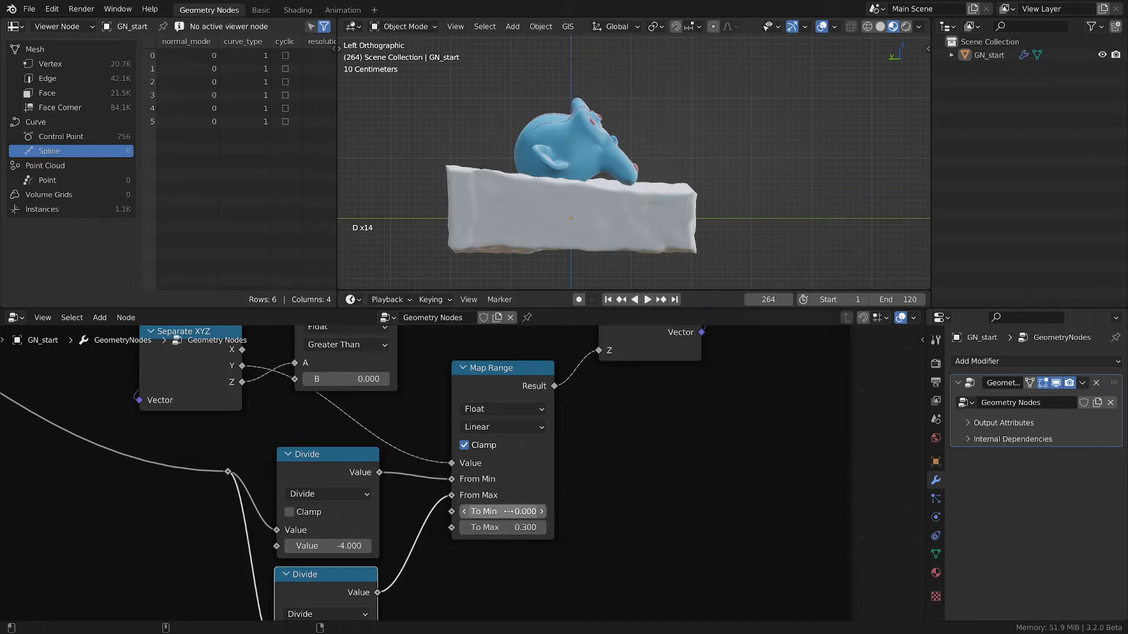
{"action": "left_click", "coordinate": [465, 445]}
{"action": "left_click", "coordinate": [466, 446]}
{"action": "left_click", "coordinate": [465, 445]}
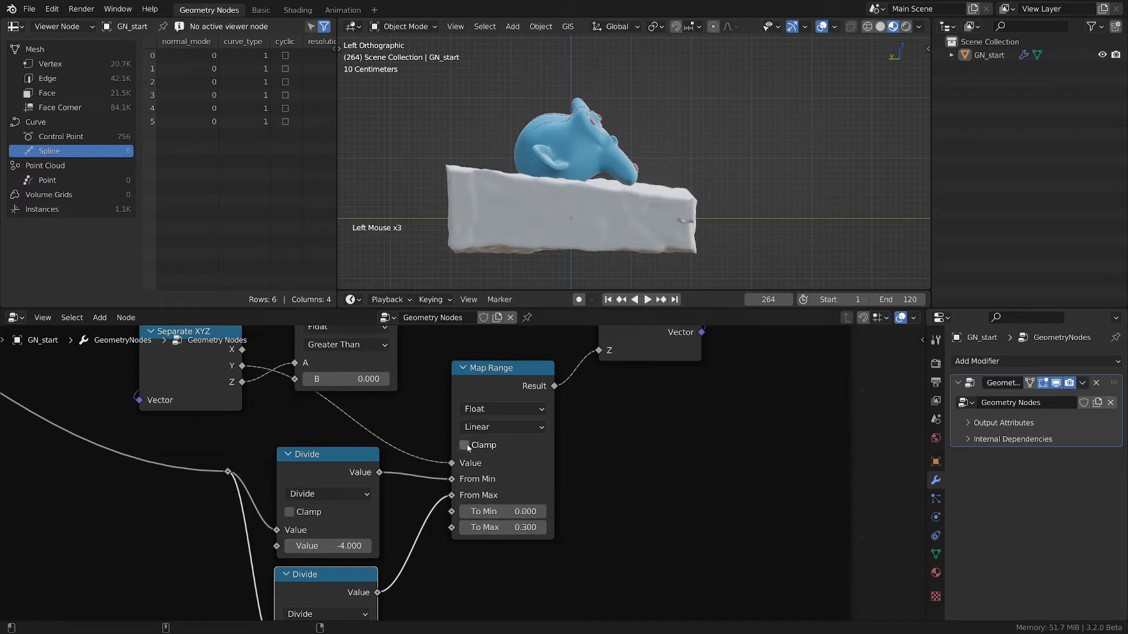
{"action": "left_click", "coordinate": [464, 445]}
Reverse the pedestal's slope by setting the Map Range node's To Min to 0.3 and To Max to 0.
{"action": "scroll", "coordinate": [610, 528], "scroll_direction": "up", "scroll_amount": 2}
{"action": "left_click", "coordinate": [485, 508]}
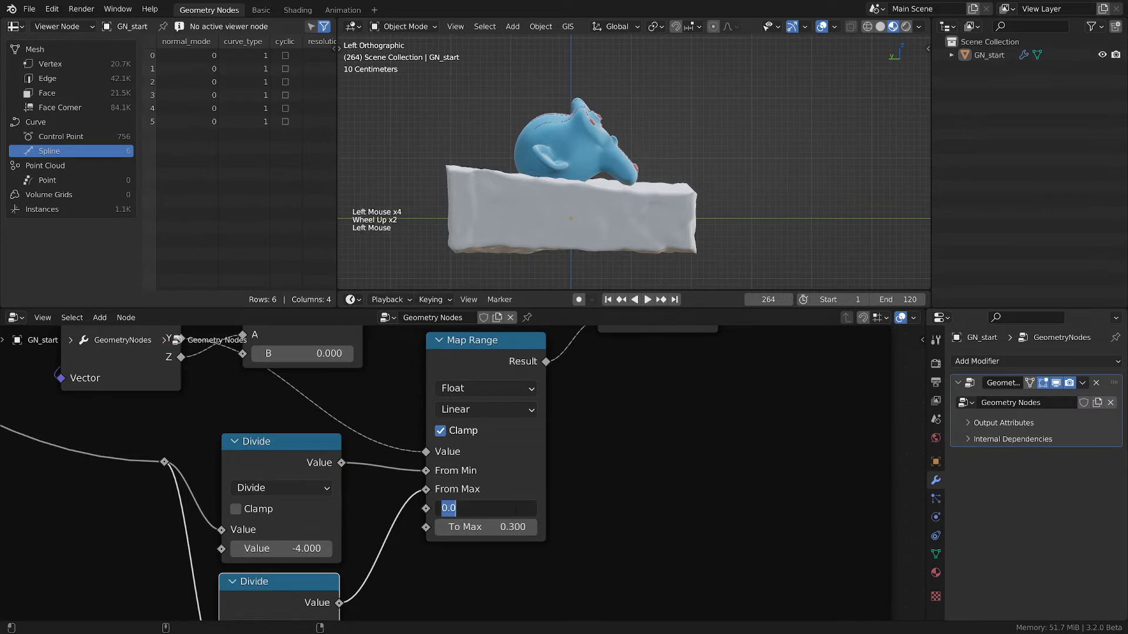
{"action": "type", "text": "0.3"}
{"action": "key", "text": "Return"}
{"action": "left_click", "coordinate": [523, 527]}
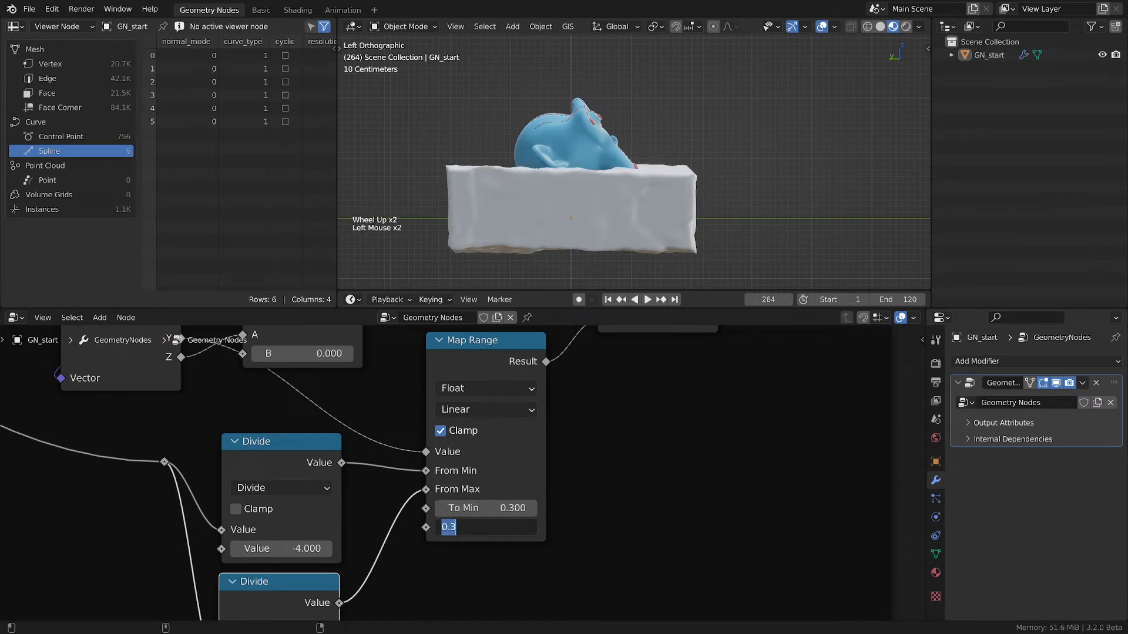
{"action": "type", "text": "0"}
{"action": "key", "text": "Return"}
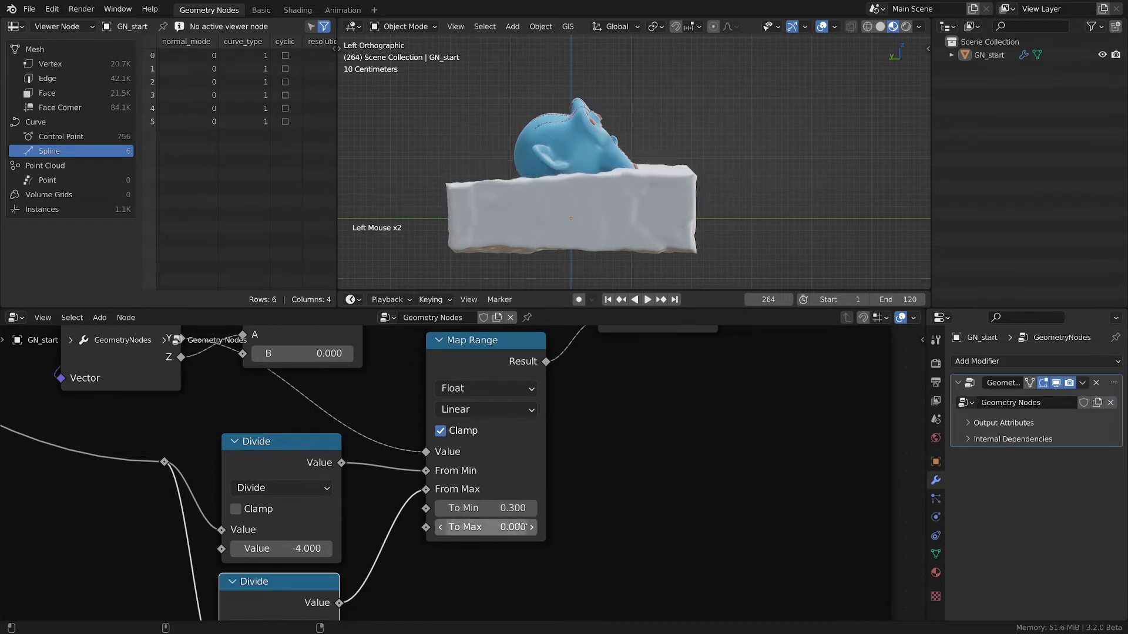
Restore the slope direction by setting the Map Range node's To Min to 0 and To Max to 0.3.
{"action": "left_click", "coordinate": [491, 508]}
{"action": "type", "text": "0"}
{"action": "key", "text": "Return"}
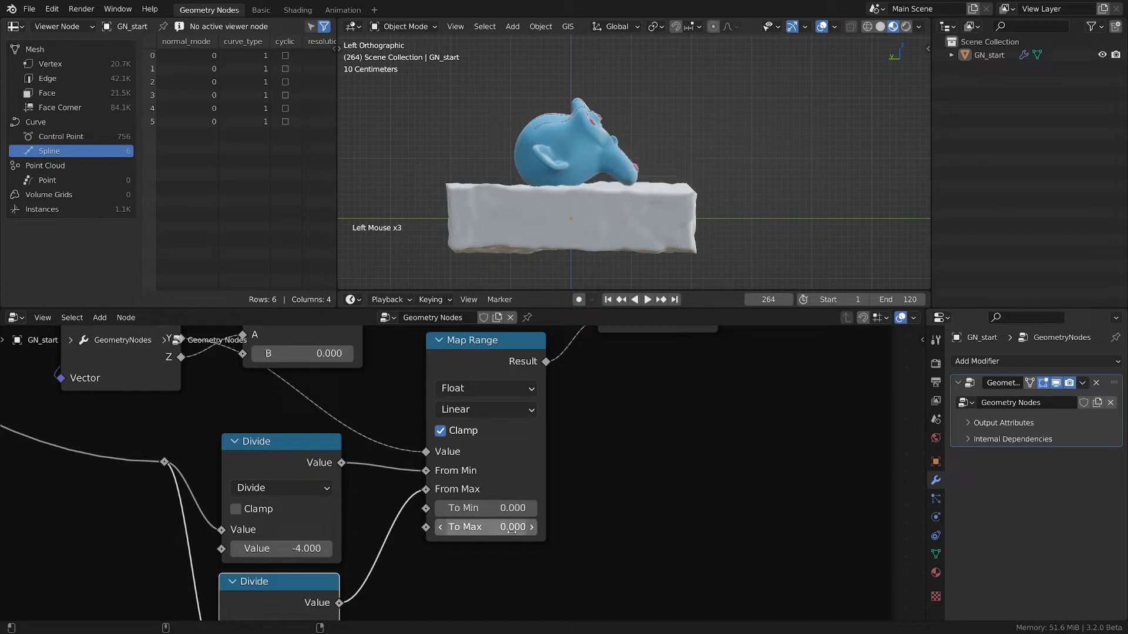
{"action": "left_click", "coordinate": [512, 526]}
{"action": "type", "text": "0.3"}
{"action": "key", "text": "Return"}
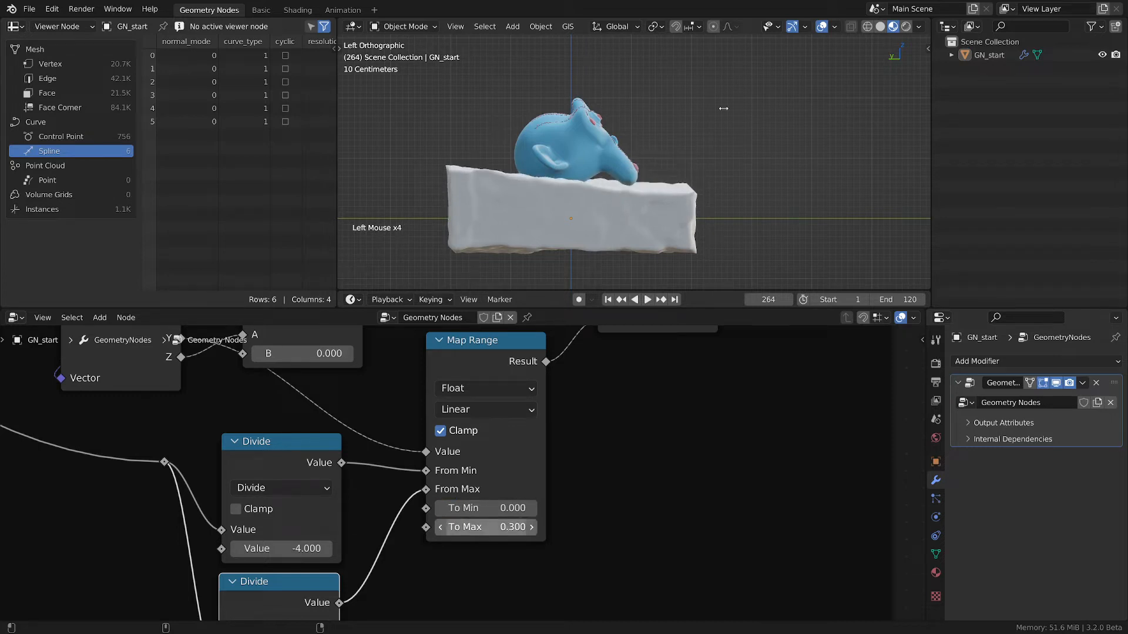
Reposition the Map Range, Combine XYZ and last Set Position nodes to tidy the end of the pedestal frame.
{"action": "middle_click_drag", "start_coordinate": [581, 436], "coordinate": [548, 519]}
{"action": "left_click_drag", "start_coordinate": [457, 424], "coordinate": [436, 403]}
{"action": "middle_click_drag", "start_coordinate": [594, 512], "coordinate": [473, 630]}
{"action": "scroll", "coordinate": [611, 405], "scroll_direction": "down", "scroll_amount": 2}
{"action": "left_click_drag", "start_coordinate": [552, 477], "coordinate": [534, 448]}
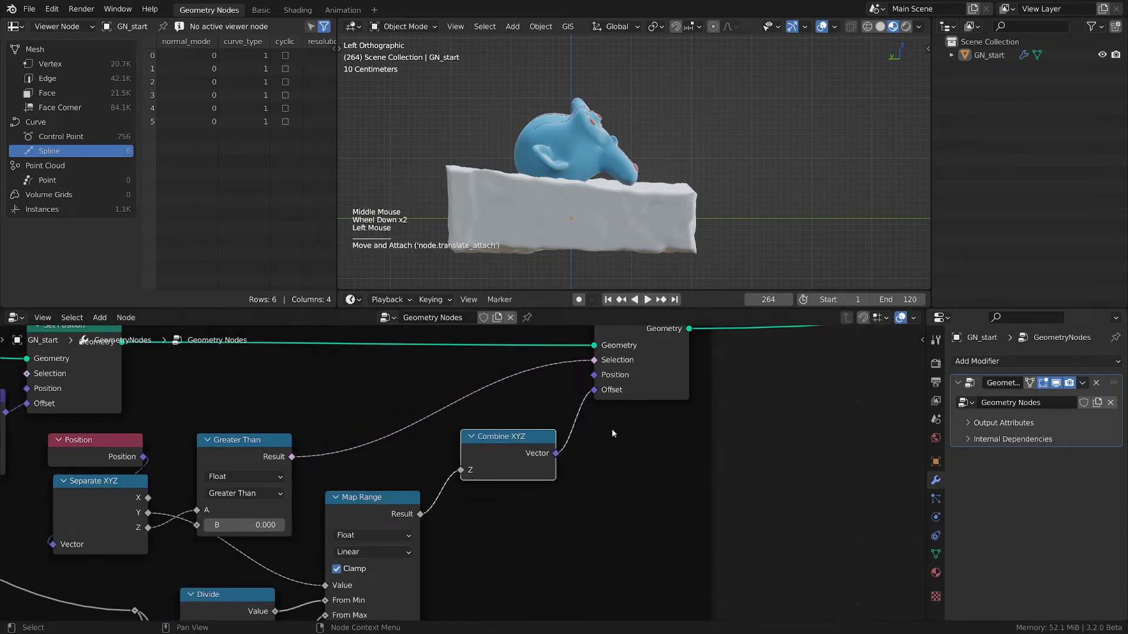
{"action": "middle_click_drag", "start_coordinate": [612, 430], "coordinate": [553, 512]}
{"action": "left_click_drag", "start_coordinate": [589, 393], "coordinate": [624, 410]}
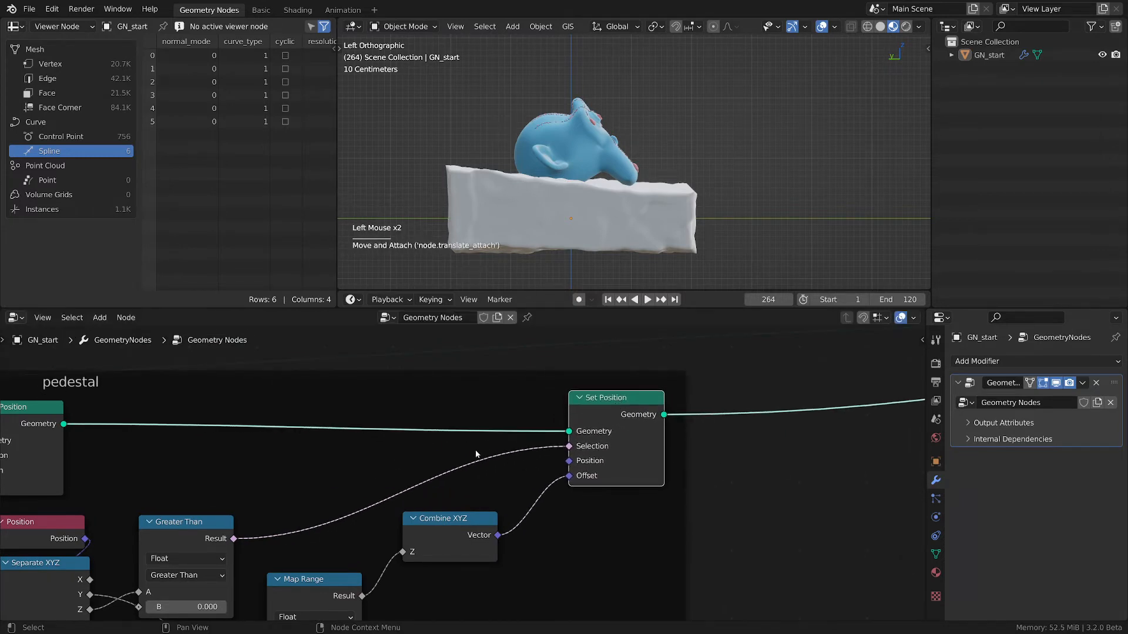
Try Smoother Step interpolation on the Map Range node and return it to Linear.
{"action": "middle_click_drag", "start_coordinate": [552, 524], "coordinate": [580, 469]}
{"action": "middle_click_drag", "start_coordinate": [639, 449], "coordinate": [752, 315]}
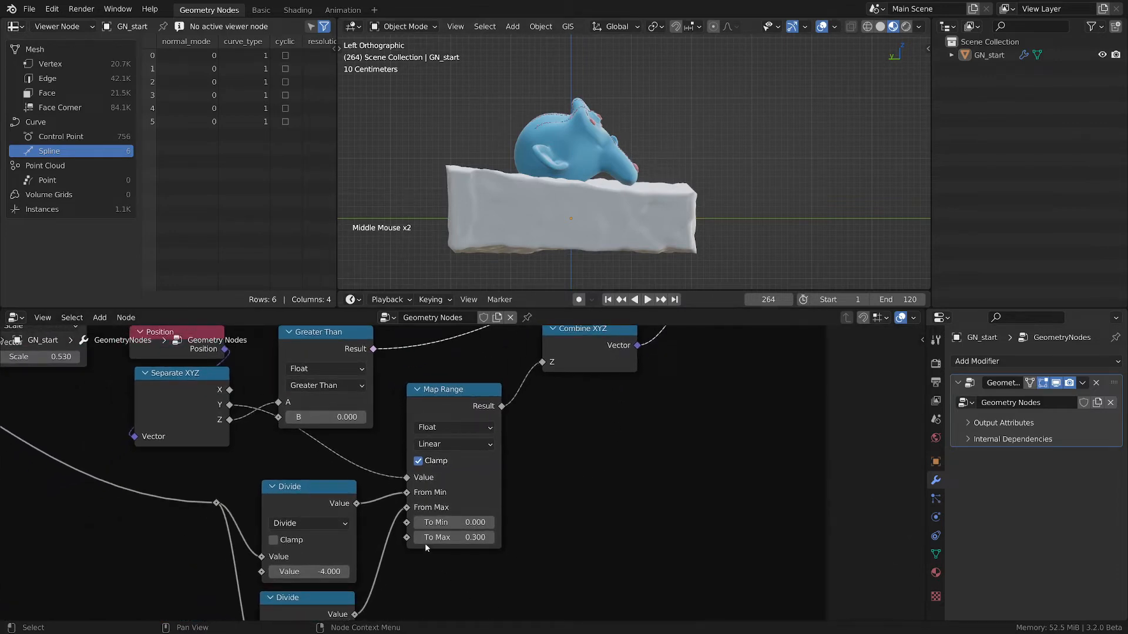
{"action": "left_click", "coordinate": [454, 444]}
{"action": "left_click", "coordinate": [453, 507]}
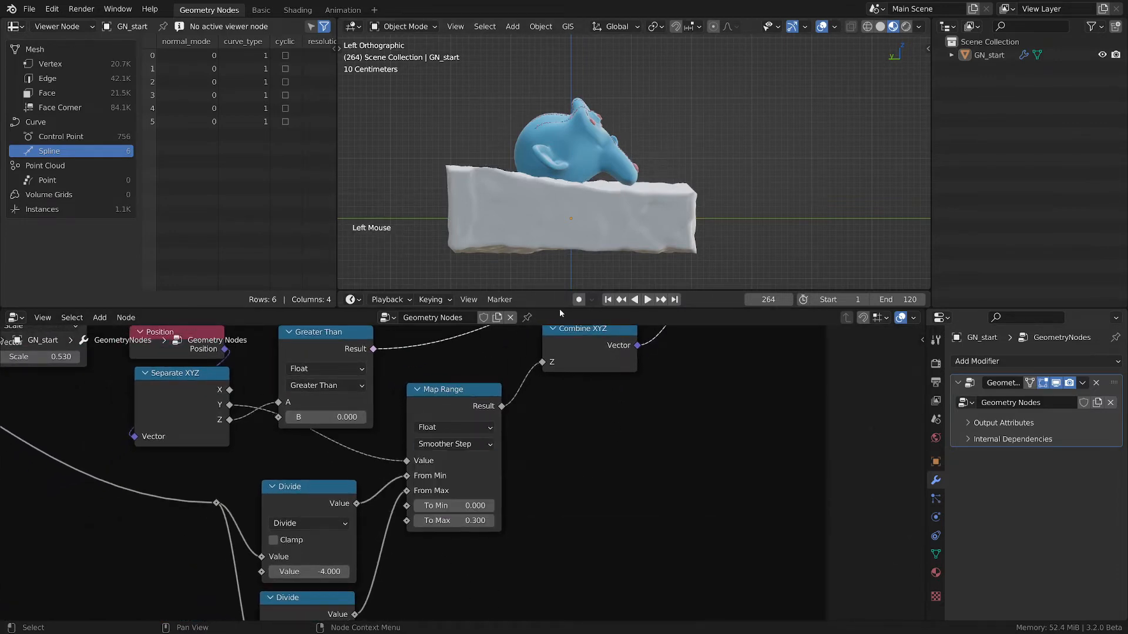
{"action": "left_click", "coordinate": [470, 444]}
{"action": "left_click", "coordinate": [467, 462]}
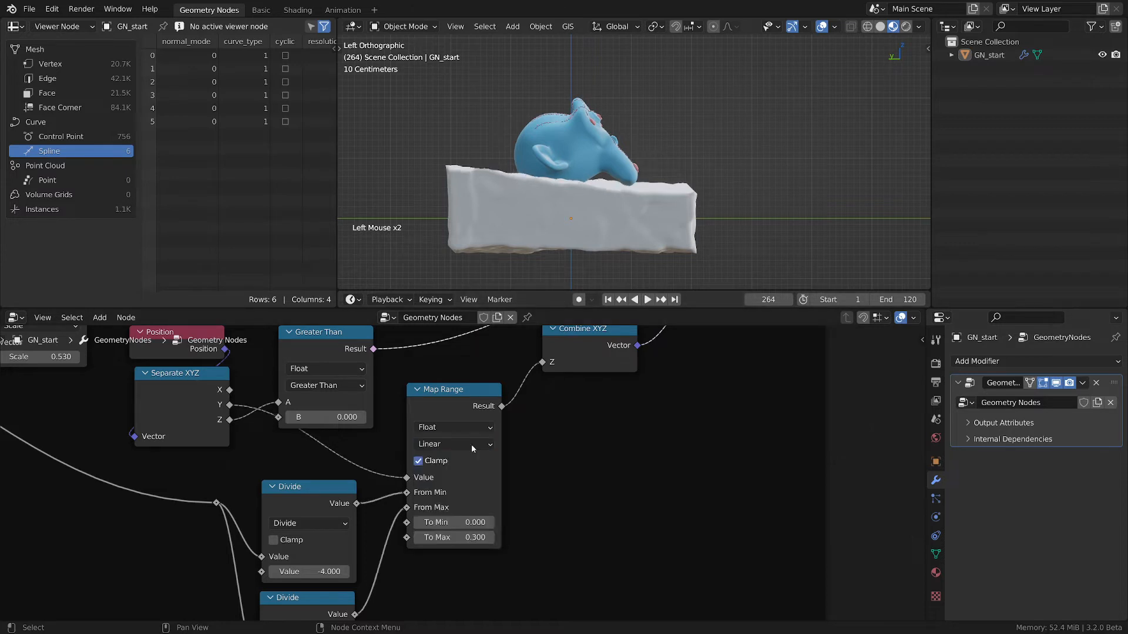
Annotate the pedestal in the side view, erase the strokes, and turn to a perspective view of the model.
{"action": "mouse_move", "coordinate": [446, 158]}
{"action": "left_mouse_down"}
{"action": "mouse_move", "coordinate": [443, 247]}
{"action": "mouse_move", "coordinate": [468, 168]}
{"action": "left_mouse_up"}
{"action": "mouse_move", "coordinate": [682, 199]}
{"action": "left_mouse_down"}
{"action": "mouse_move", "coordinate": [676, 255]}
{"action": "mouse_move", "coordinate": [461, 260]}
{"action": "left_mouse_up"}
{"action": "mouse_move", "coordinate": [433, 252]}
{"action": "right_mouse_down"}
{"action": "mouse_move", "coordinate": [447, 226]}
{"action": "mouse_move", "coordinate": [721, 206]}
{"action": "mouse_move", "coordinate": [488, 265]}
{"action": "right_mouse_up"}
{"action": "key", "text": "d"}
{"action": "scroll", "coordinate": [650, 156], "scroll_direction": "down", "scroll_amount": 2}
{"action": "mouse_move", "coordinate": [651, 157]}
{"action": "middle_mouse_down"}
{"action": "mouse_move", "coordinate": [678, 178]}
{"action": "mouse_move", "coordinate": [624, 189]}
{"action": "mouse_move", "coordinate": [597, 164]}
{"action": "mouse_move", "coordinate": [736, 160]}
{"action": "middle_mouse_up"}
{"action": "scroll", "coordinate": [623, 189], "scroll_direction": "up", "scroll_amount": 3}
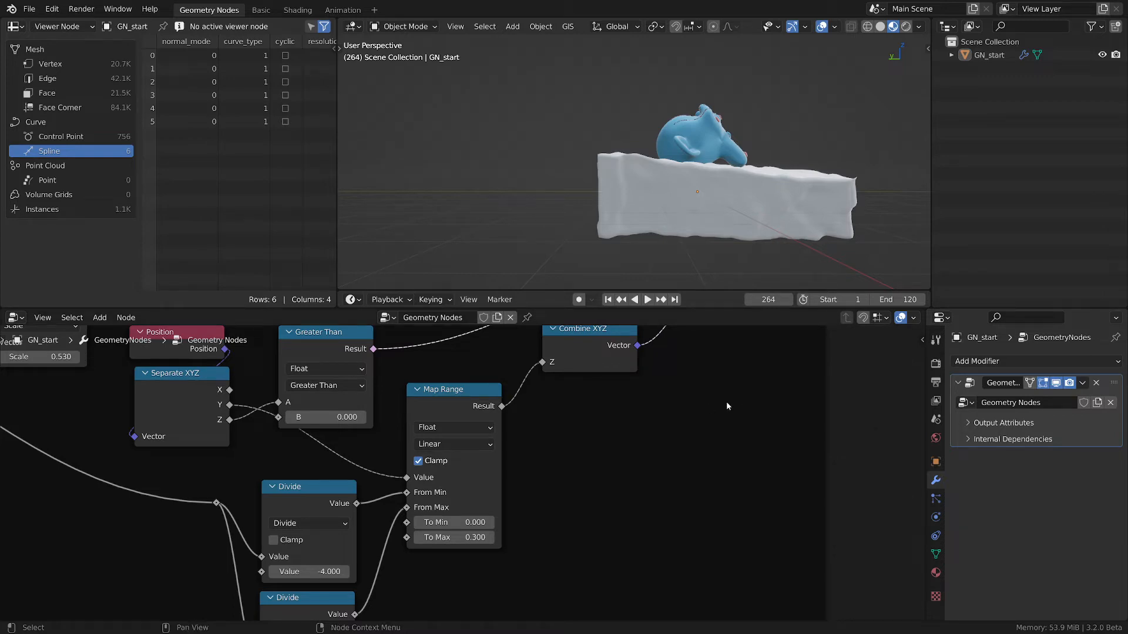
Move the pedestal's last Set Position node slightly farther from the Combine XYZ node.
{"action": "scroll", "coordinate": [688, 404], "scroll_direction": "down", "scroll_amount": 2}
{"action": "middle_click_drag", "start_coordinate": [623, 458], "coordinate": [622, 492]}
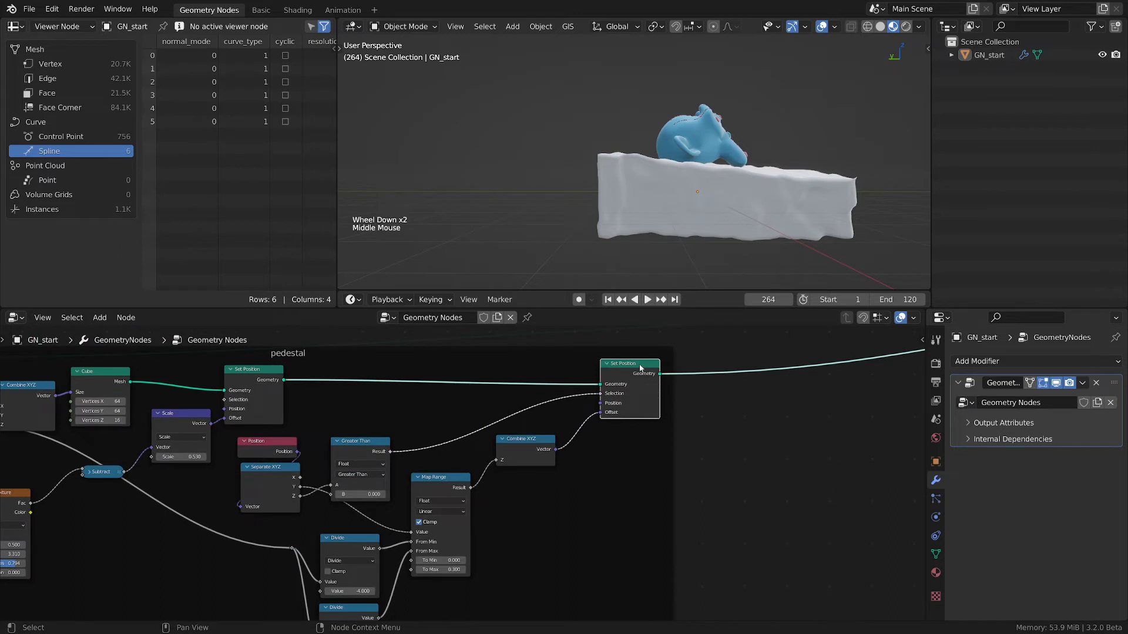
{"action": "left_click_drag", "start_coordinate": [640, 365], "coordinate": [656, 360]}
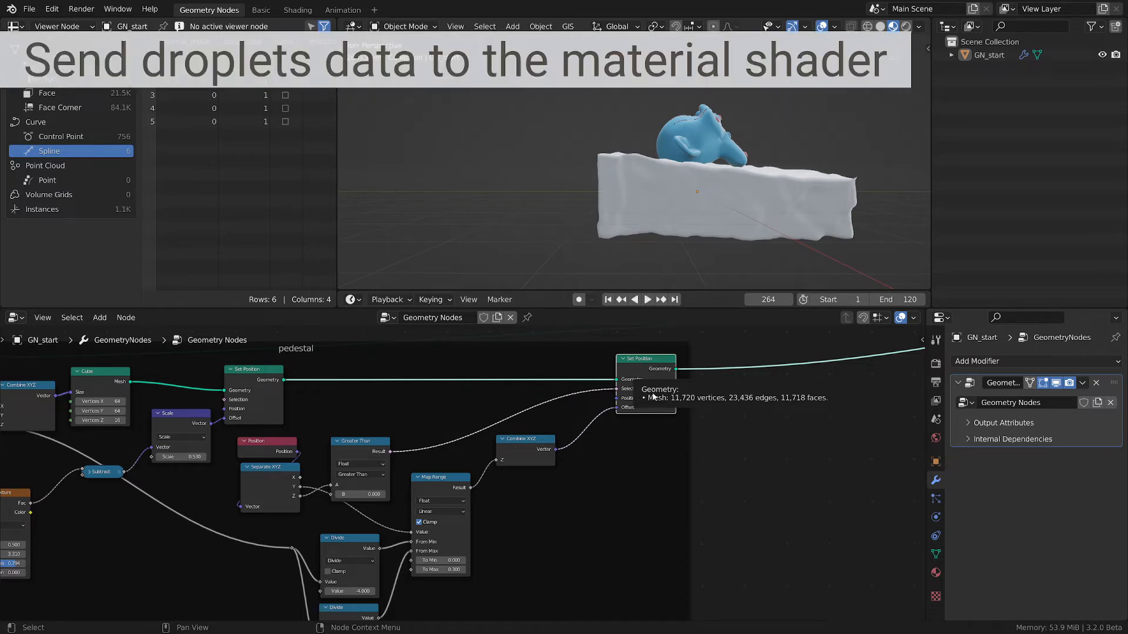
{"action": "scroll", "coordinate": [648, 369], "scroll_direction": "down", "scroll_amount": 2}
{"action": "middle_click_drag", "start_coordinate": [494, 414], "coordinate": [517, 458]}
{"action": "scroll", "coordinate": [533, 454], "scroll_direction": "down", "scroll_amount": 2}
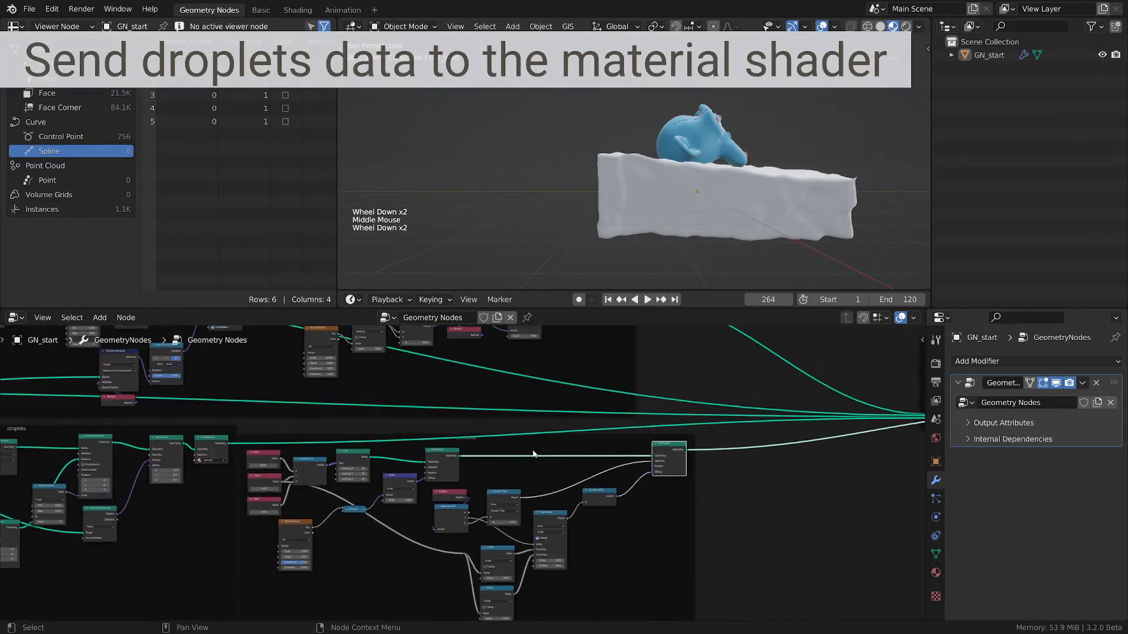
{"action": "scroll", "coordinate": [527, 435], "scroll_direction": "up", "scroll_amount": 3}
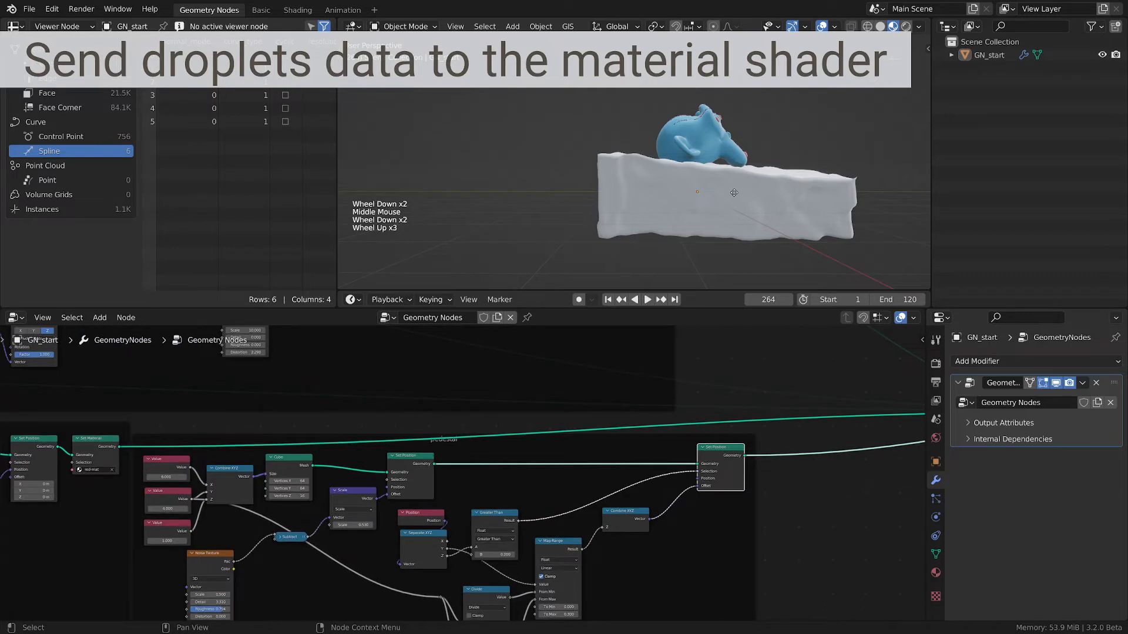
Zoom in on the droplet trails on the head, annotate along one trail, and erase the annotation.
{"action": "scroll", "coordinate": [757, 168], "scroll_direction": "up", "scroll_amount": 4}
{"action": "mouse_move", "coordinate": [756, 168]}
{"action": "middle_mouse_down"}
{"action": "mouse_move", "coordinate": [696, 192]}
{"action": "mouse_move", "coordinate": [686, 114]}
{"action": "mouse_move", "coordinate": [711, 152]}
{"action": "middle_mouse_up"}
{"action": "scroll", "coordinate": [696, 192], "scroll_direction": "up", "scroll_amount": 2}
{"action": "key", "text": "d"}
{"action": "mouse_move", "coordinate": [654, 117]}
{"action": "left_mouse_down"}
{"action": "mouse_move", "coordinate": [667, 129]}
{"action": "mouse_move", "coordinate": [566, 127]}
{"action": "left_mouse_up"}
{"action": "key", "text": "d"}
{"action": "key", "text": "d"}
{"action": "right_click_drag", "start_coordinate": [565, 127], "coordinate": [619, 117]}
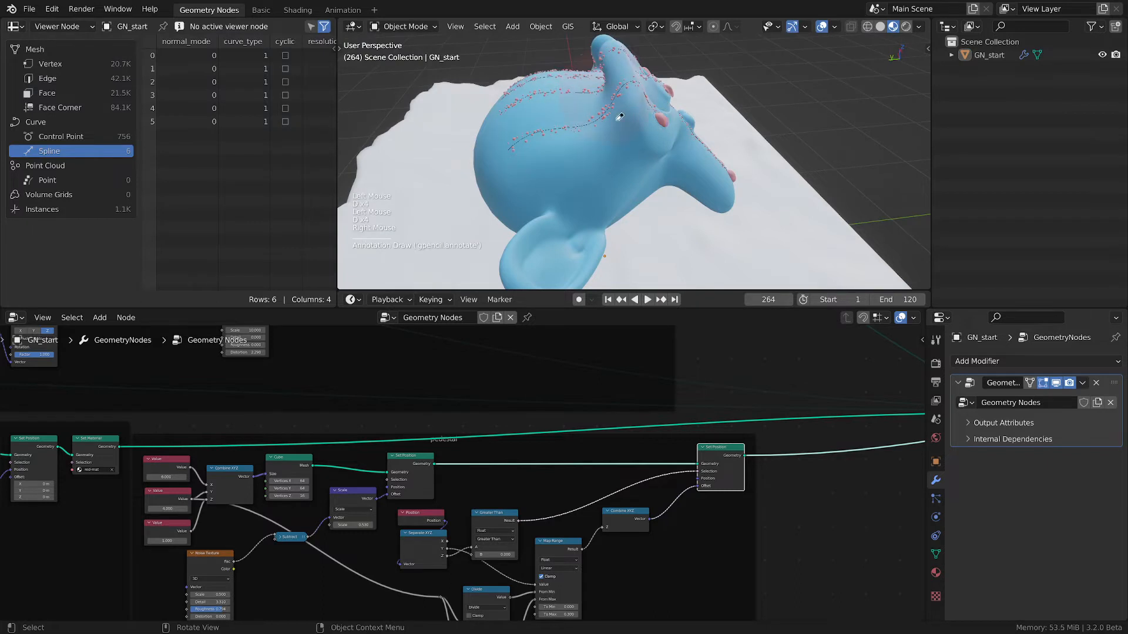
{"action": "key", "text": "d"}
Circle a small droplet beside the trail on the head with an annotation.
{"action": "scroll", "coordinate": [619, 117], "scroll_direction": "up", "scroll_amount": 4}
{"action": "key", "text": "d"}
{"action": "left_click", "coordinate": [530, 147]}
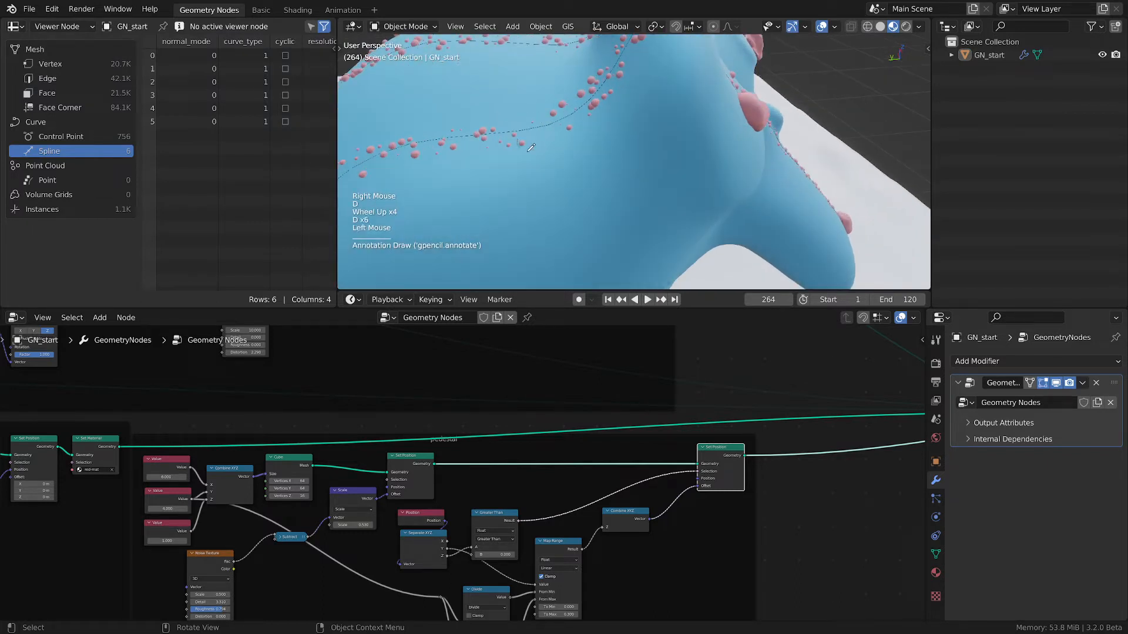
{"action": "left_click_drag", "start_coordinate": [528, 140], "coordinate": [519, 138]}
{"action": "key", "text": "d"}
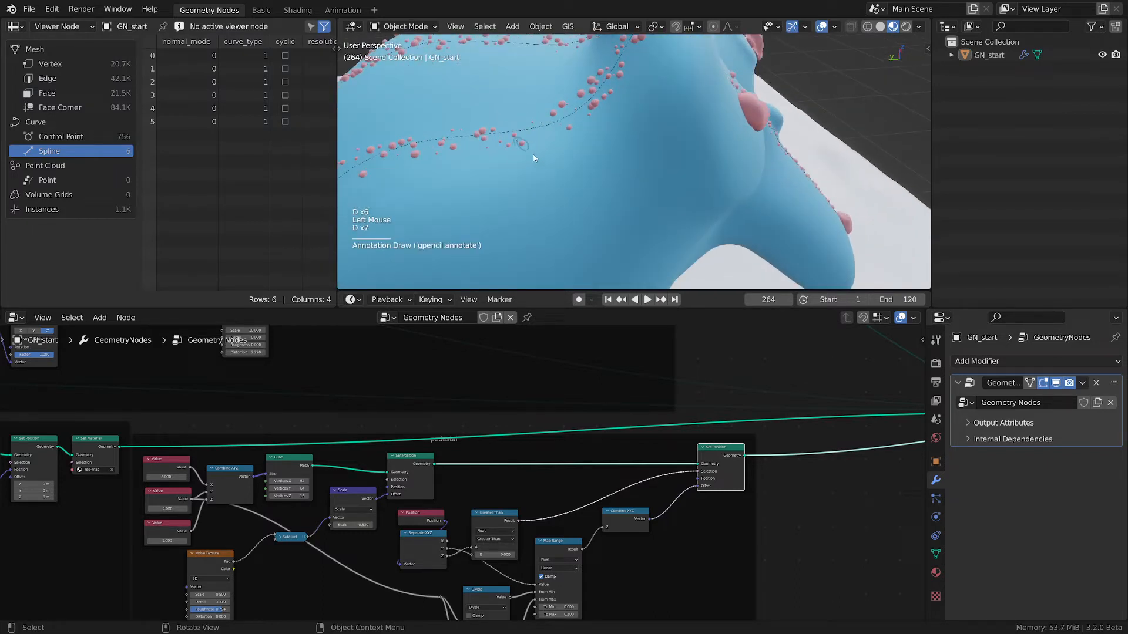
Erase the annotation drawn around the small droplet beside the trail on the head.
{"action": "mouse_move", "coordinate": [752, 114]}
{"action": "left_mouse_down"}
{"action": "mouse_move", "coordinate": [755, 92]}
{"action": "mouse_move", "coordinate": [773, 107]}
{"action": "mouse_move", "coordinate": [741, 106]}
{"action": "left_mouse_up"}
{"action": "key", "text": "d"}
{"action": "right_click_drag", "start_coordinate": [741, 106], "coordinate": [756, 150]}
{"action": "key", "text": "d"}
{"action": "right_click_drag", "start_coordinate": [532, 146], "coordinate": [485, 155]}
{"action": "scroll", "coordinate": [516, 144], "scroll_direction": "down", "scroll_amount": 2}
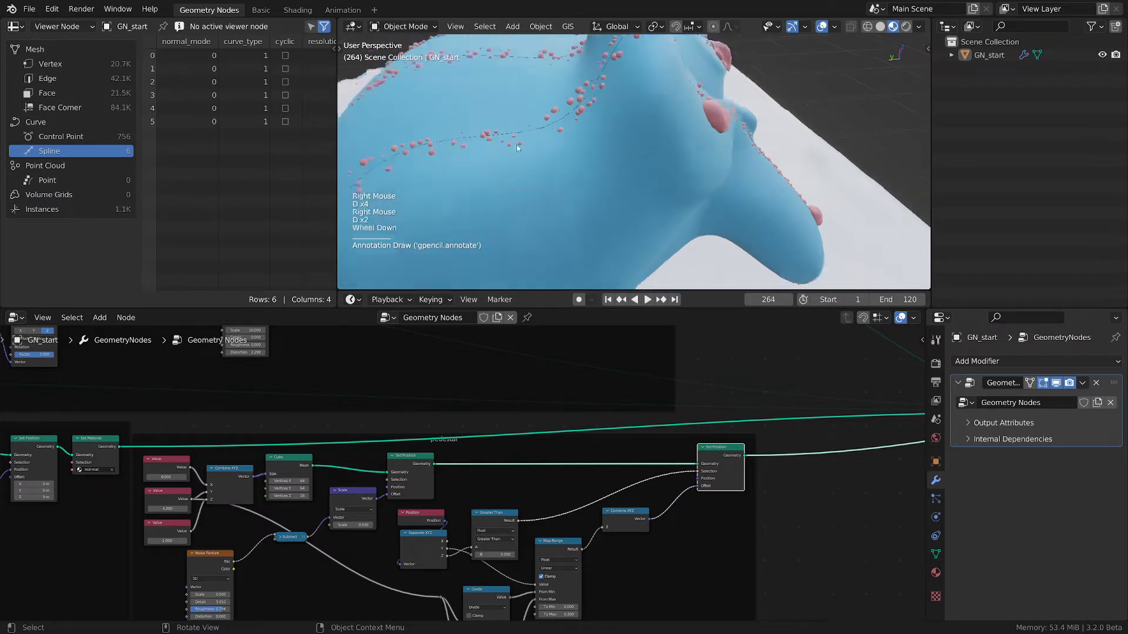
Annotate across and along the droplet trail in a closer view of the head, and erase the strokes.
{"action": "scroll", "coordinate": [467, 166], "scroll_direction": "up", "scroll_amount": 1}
{"action": "scroll", "coordinate": [467, 166], "scroll_direction": "up", "scroll_amount": 1}
{"action": "key", "text": "d"}
{"action": "middle_click_drag", "start_coordinate": [494, 154], "coordinate": [517, 163]}
{"action": "key", "text": "d"}
{"action": "key", "text": "d"}
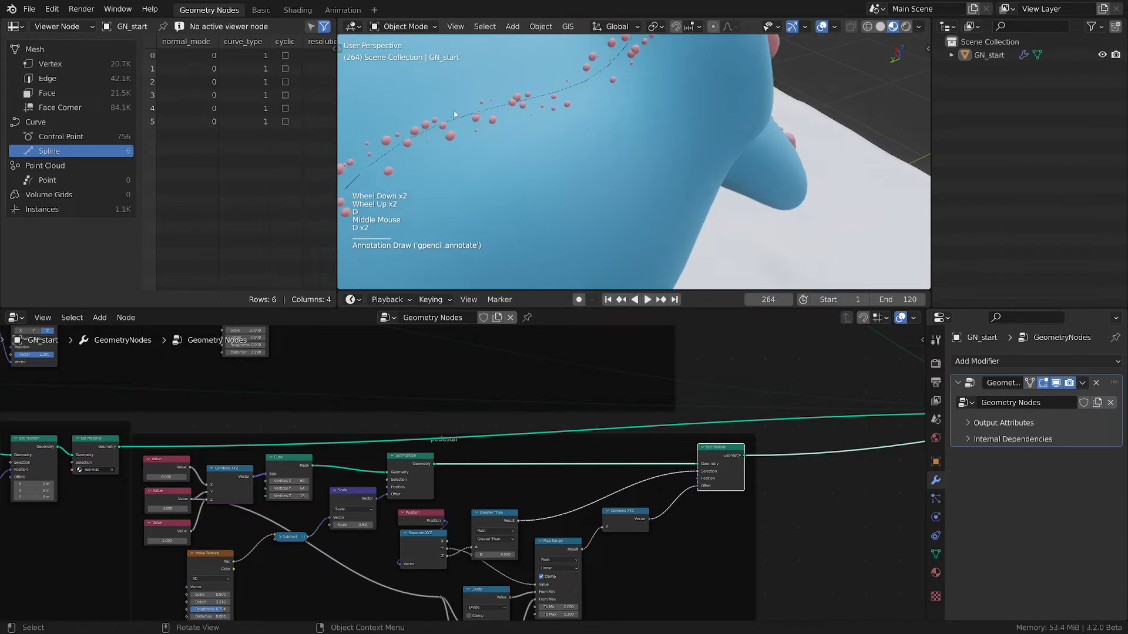
{"action": "key", "text": "d"}
{"action": "mouse_move", "coordinate": [485, 97]}
{"action": "left_mouse_down"}
{"action": "mouse_move", "coordinate": [506, 126]}
{"action": "mouse_move", "coordinate": [497, 95]}
{"action": "mouse_move", "coordinate": [476, 103]}
{"action": "mouse_move", "coordinate": [515, 121]}
{"action": "left_mouse_up"}
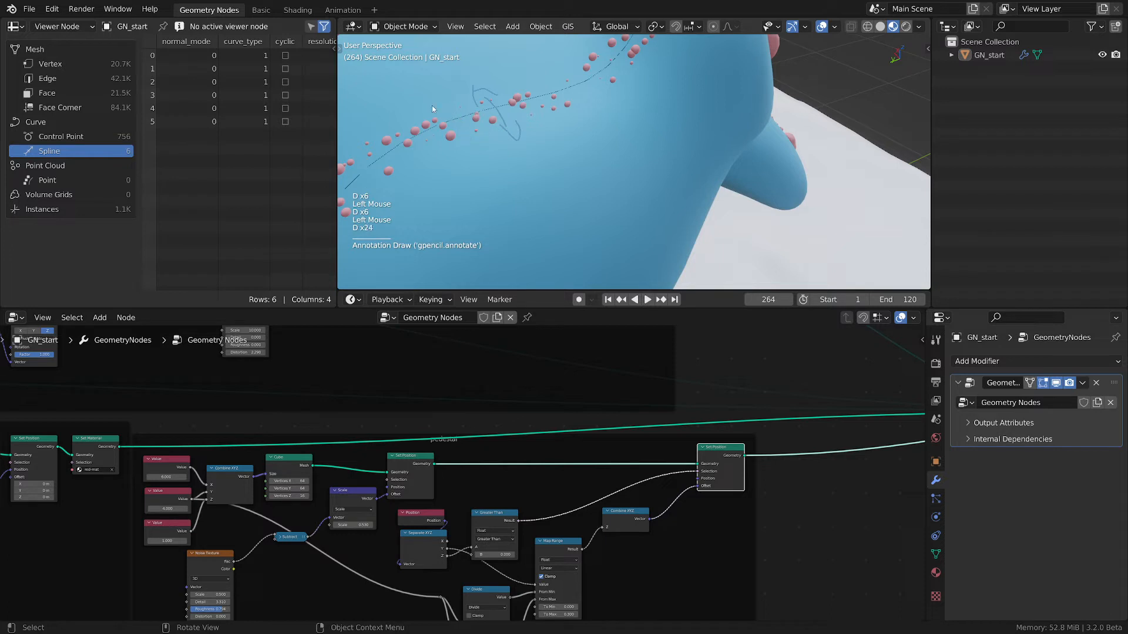
{"action": "left_click_drag", "start_coordinate": [432, 105], "coordinate": [538, 72]}
{"action": "left_click_drag", "start_coordinate": [435, 172], "coordinate": [567, 132]}
{"action": "left_click_drag", "start_coordinate": [399, 115], "coordinate": [439, 105]}
{"action": "left_click_drag", "start_coordinate": [416, 178], "coordinate": [486, 155]}
{"action": "left_click_drag", "start_coordinate": [462, 108], "coordinate": [473, 134]}
{"action": "mouse_move", "coordinate": [481, 105]}
{"action": "left_mouse_down"}
{"action": "mouse_move", "coordinate": [491, 126]}
{"action": "mouse_move", "coordinate": [507, 122]}
{"action": "left_mouse_up"}
{"action": "left_click", "coordinate": [513, 184]}
{"action": "mouse_move", "coordinate": [510, 189]}
{"action": "right_mouse_down"}
{"action": "mouse_move", "coordinate": [550, 184]}
{"action": "mouse_move", "coordinate": [570, 72]}
{"action": "mouse_move", "coordinate": [537, 82]}
{"action": "right_mouse_up"}
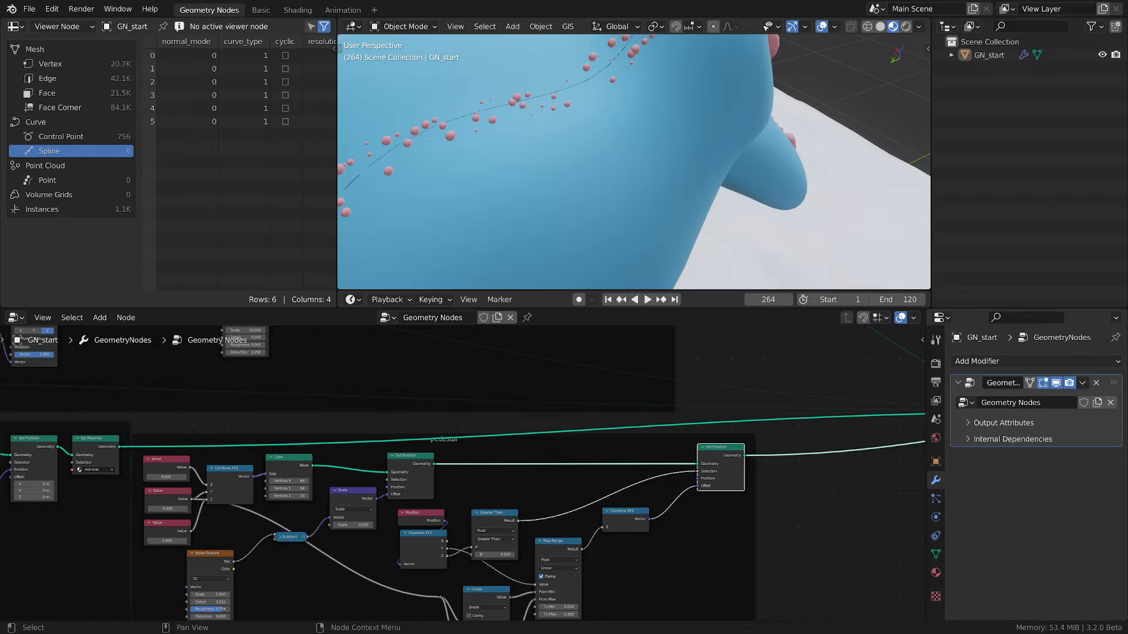
Move the pedestal frame farther away from the droplets frame in the node tree.
{"action": "scroll", "coordinate": [256, 347], "scroll_direction": "down", "scroll_amount": 4}
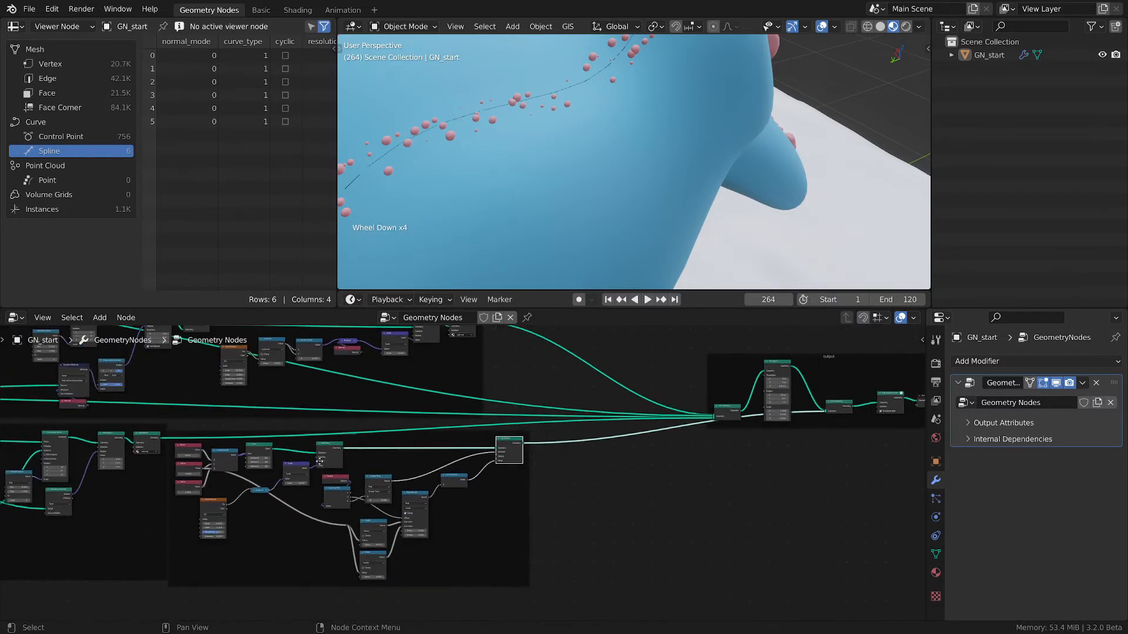
{"action": "middle_click_drag", "start_coordinate": [417, 480], "coordinate": [454, 481]}
{"action": "scroll", "coordinate": [343, 431], "scroll_direction": "up", "scroll_amount": 2}
{"action": "scroll", "coordinate": [345, 430], "scroll_direction": "up", "scroll_amount": 2}
{"action": "left_click_drag", "start_coordinate": [436, 435], "coordinate": [504, 461]}
{"action": "scroll", "coordinate": [278, 392], "scroll_direction": "down", "scroll_amount": 1}
{"action": "middle_click_drag", "start_coordinate": [476, 494], "coordinate": [743, 593]}
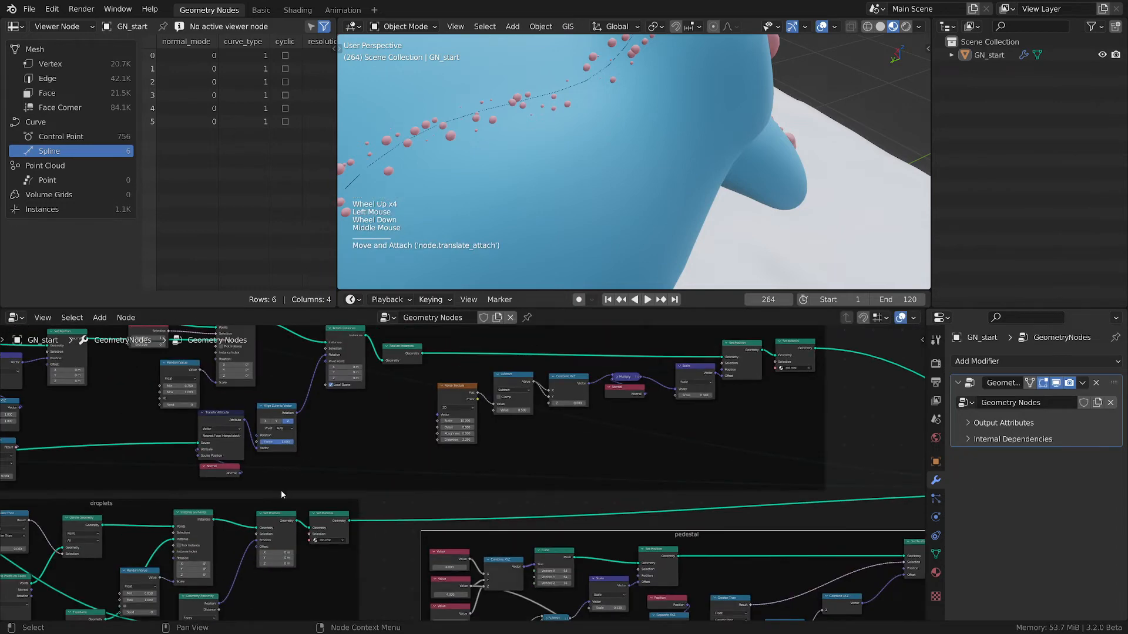
Shift the droplets' Set Position and Set Material nodes closer to the Instance on Points node.
{"action": "middle_click_drag", "start_coordinate": [281, 495], "coordinate": [474, 397]}
{"action": "scroll", "coordinate": [478, 467], "scroll_direction": "up", "scroll_amount": 2}
{"action": "scroll", "coordinate": [443, 412], "scroll_direction": "up", "scroll_amount": 2}
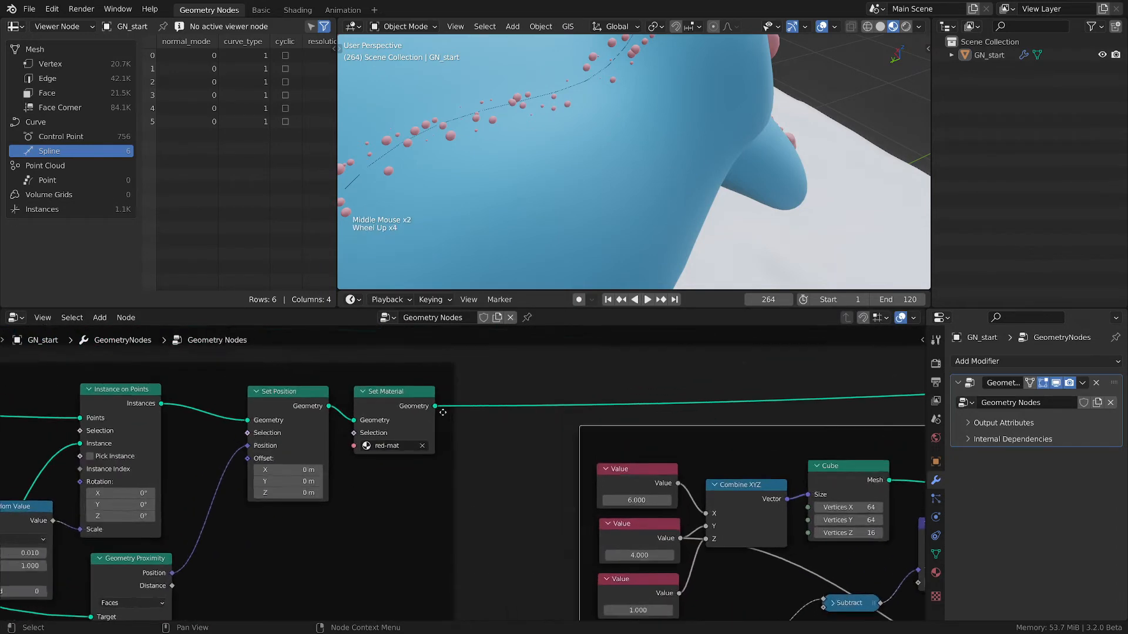
{"action": "scroll", "coordinate": [443, 412], "scroll_direction": "up", "scroll_amount": 2}
{"action": "mouse_move", "coordinate": [435, 406]}
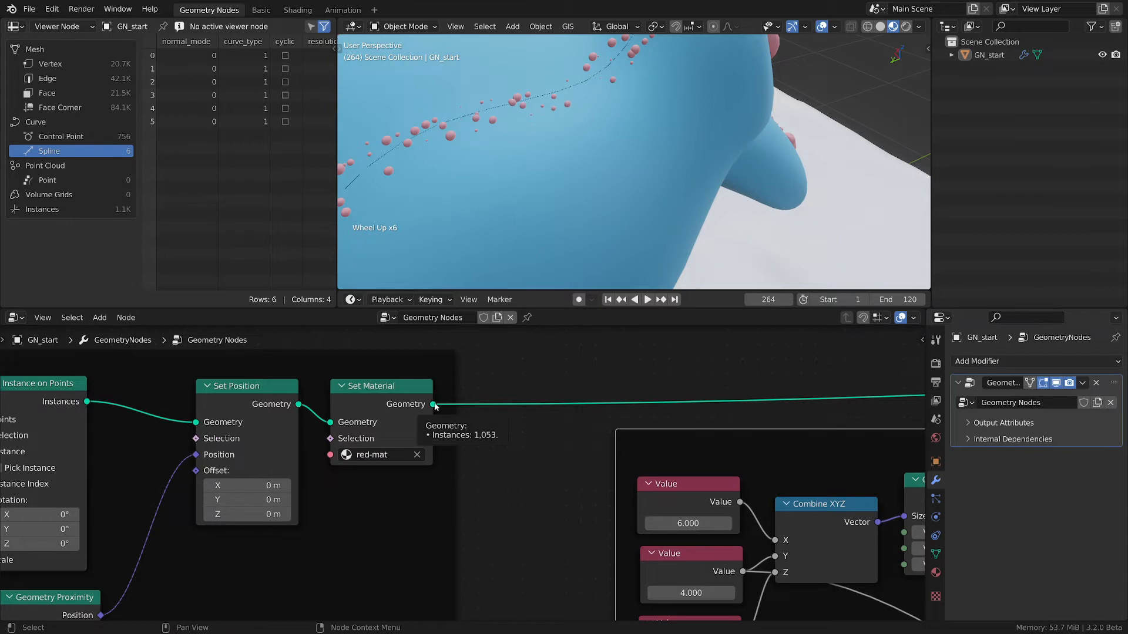
{"action": "left_click_drag", "start_coordinate": [404, 403], "coordinate": [396, 403]}
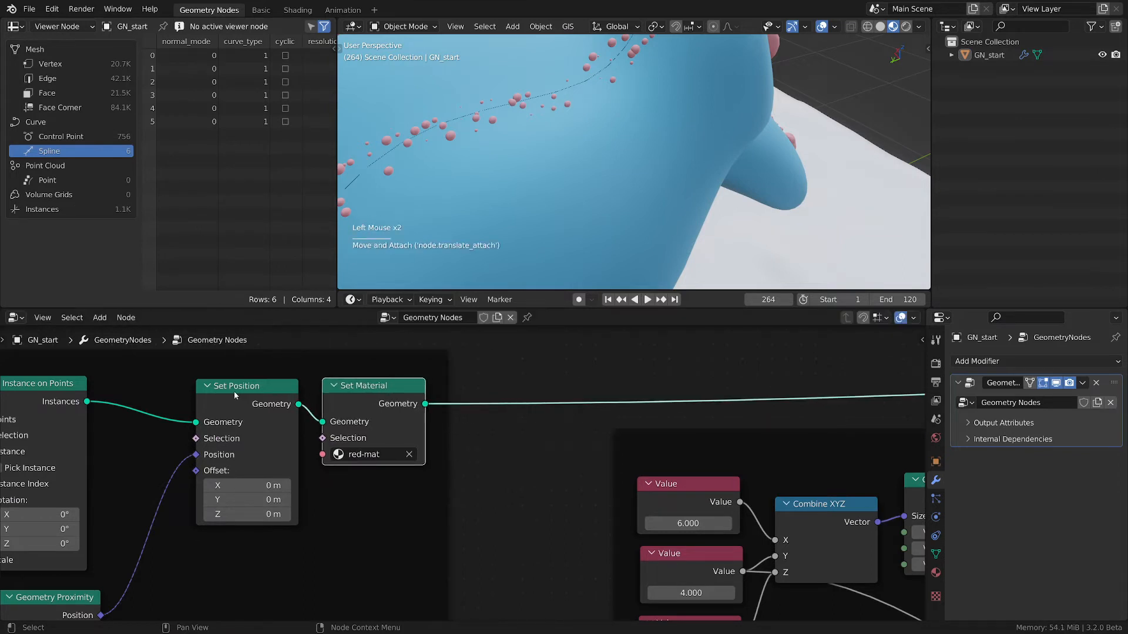
{"action": "left_click_drag", "start_coordinate": [234, 391], "coordinate": [167, 389]}
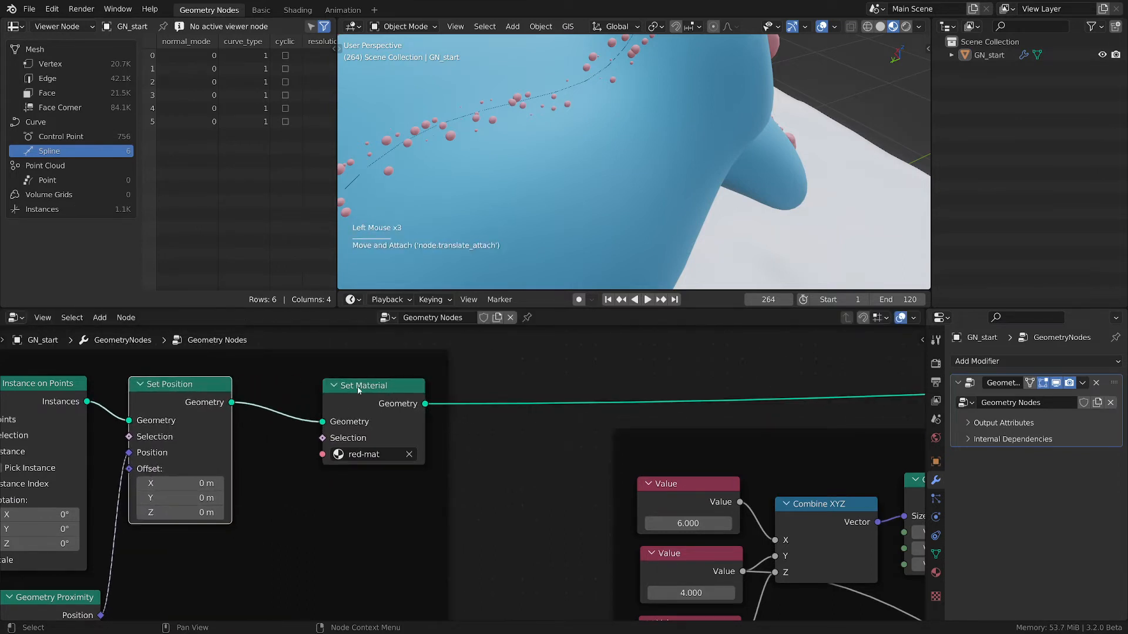
{"action": "left_click_drag", "start_coordinate": [357, 386], "coordinate": [311, 388]}
{"action": "middle_click_drag", "start_coordinate": [490, 449], "coordinate": [435, 457]}
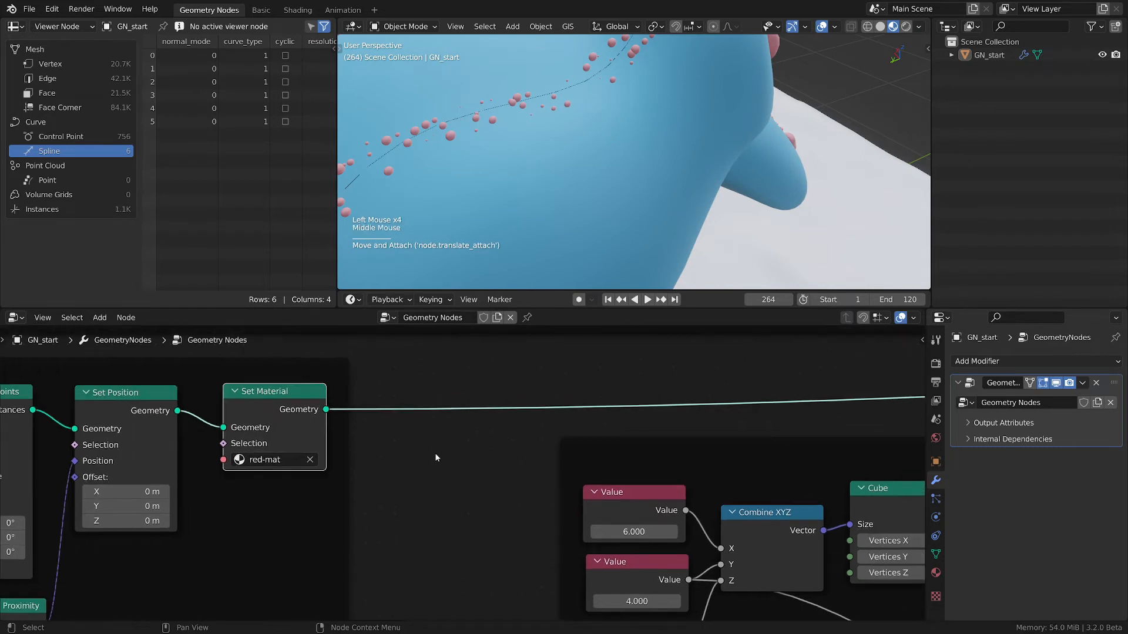
Insert a Realize Instances node after the droplets' Set Material node.
{"action": "key", "text": "shift+a"}
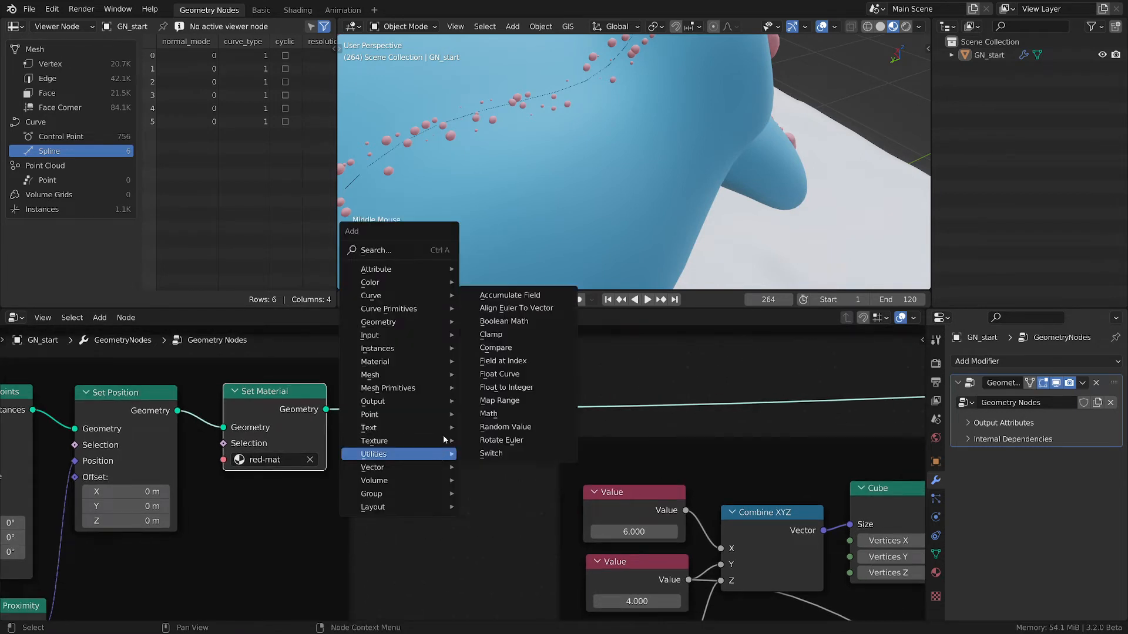
{"action": "mouse_move", "coordinate": [456, 348]}
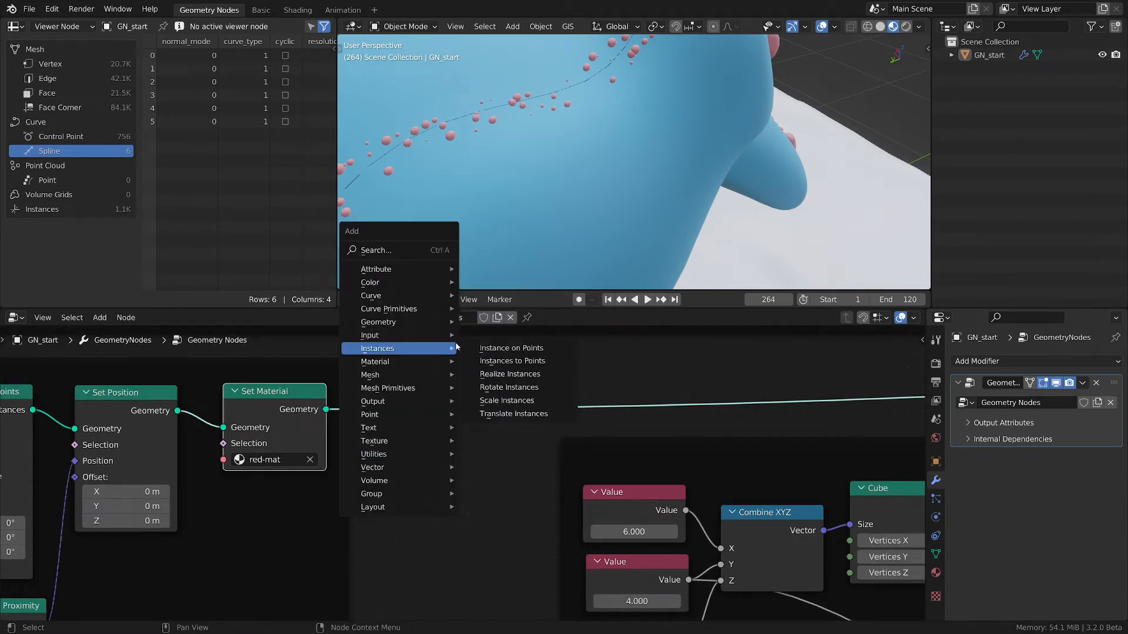
{"action": "left_click", "coordinate": [499, 374]}
{"action": "left_click", "coordinate": [483, 439]}
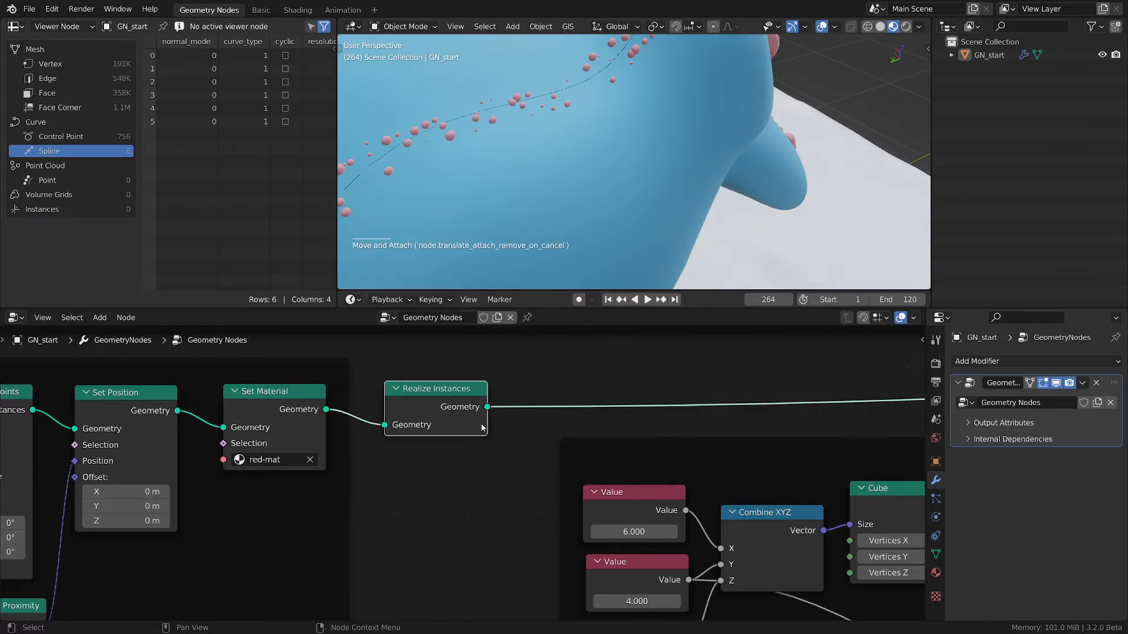
Put the Realize Instances node in a frame labelled "transfer data to mat".
{"action": "key", "text": "ctrl+j"}
{"action": "left_click", "coordinate": [464, 370]}
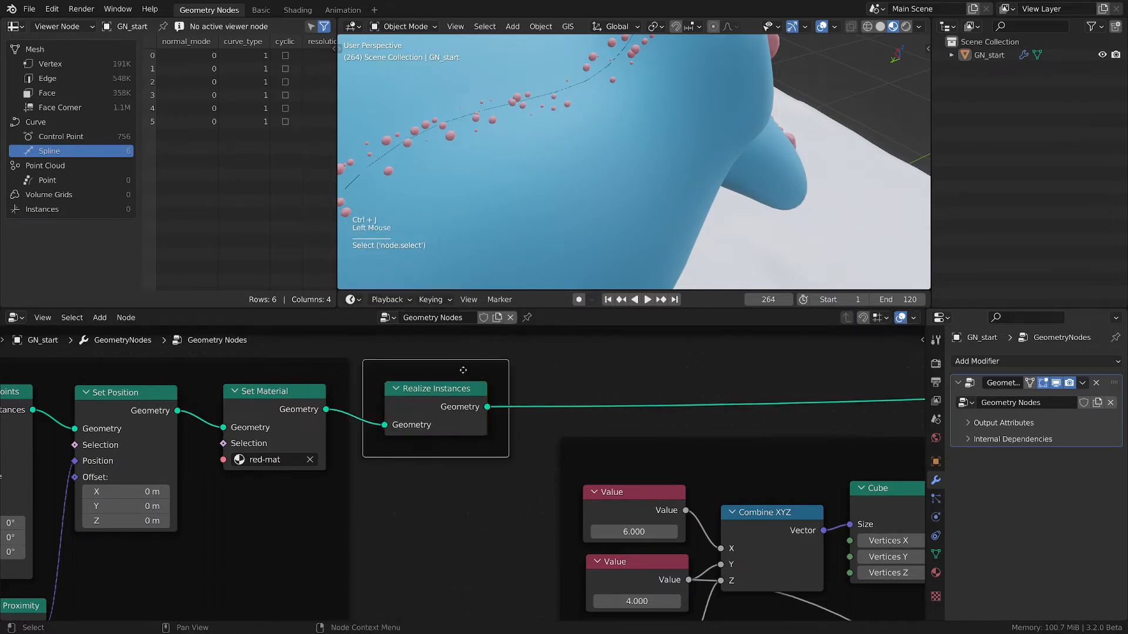
{"action": "key", "text": "F2"}
{"action": "type", "text": "t"}
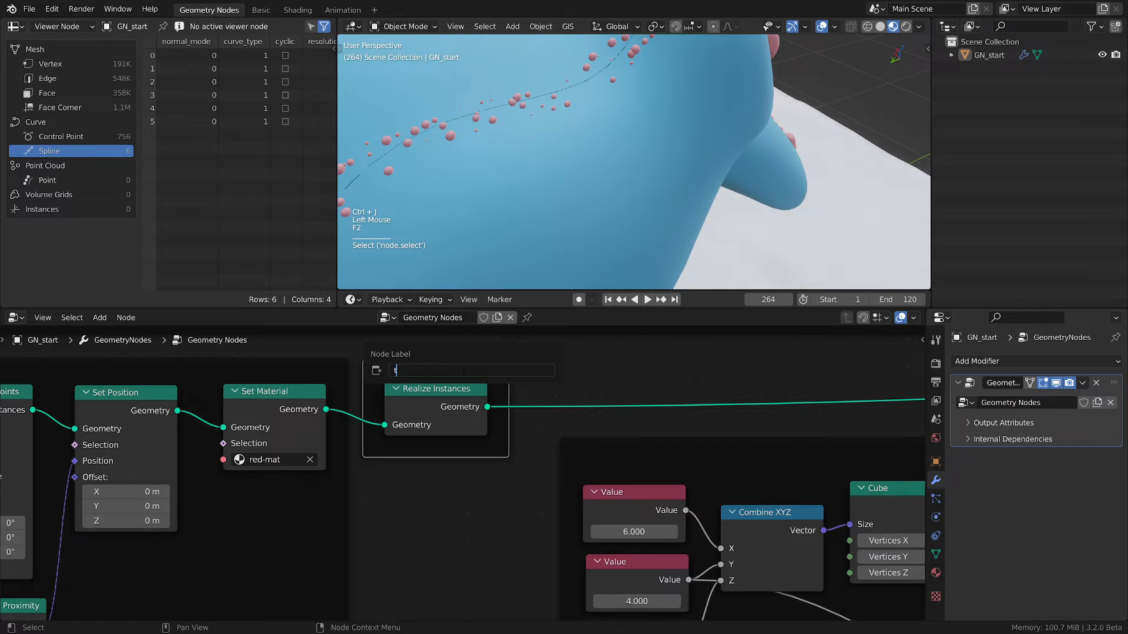
{"action": "type", "text": "ransfer data to mat"}
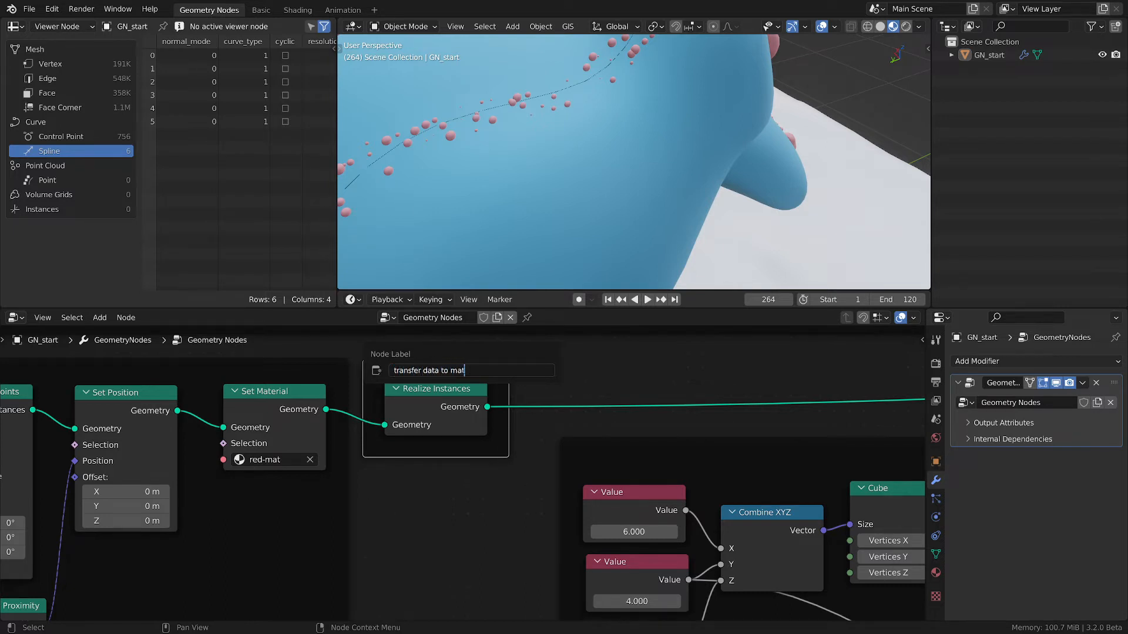
{"action": "key", "text": "Return"}
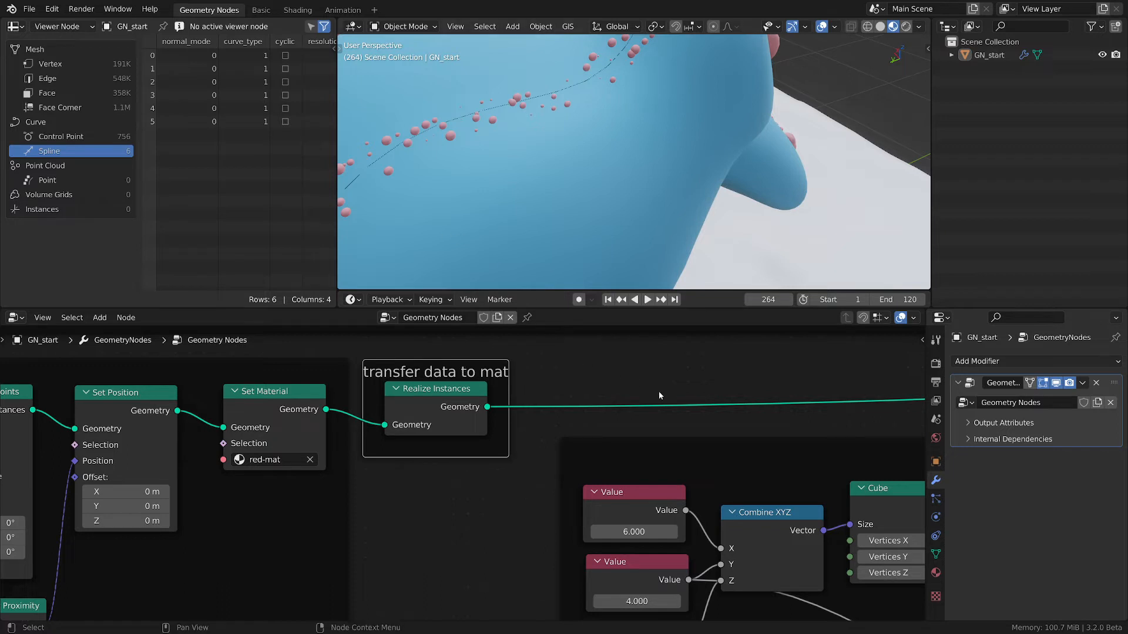
Insert a Capture Attribute node on the link after Realize Instances, inside the "transfer data to mat" frame.
{"action": "scroll", "coordinate": [577, 385], "scroll_direction": "up", "scroll_amount": 2}
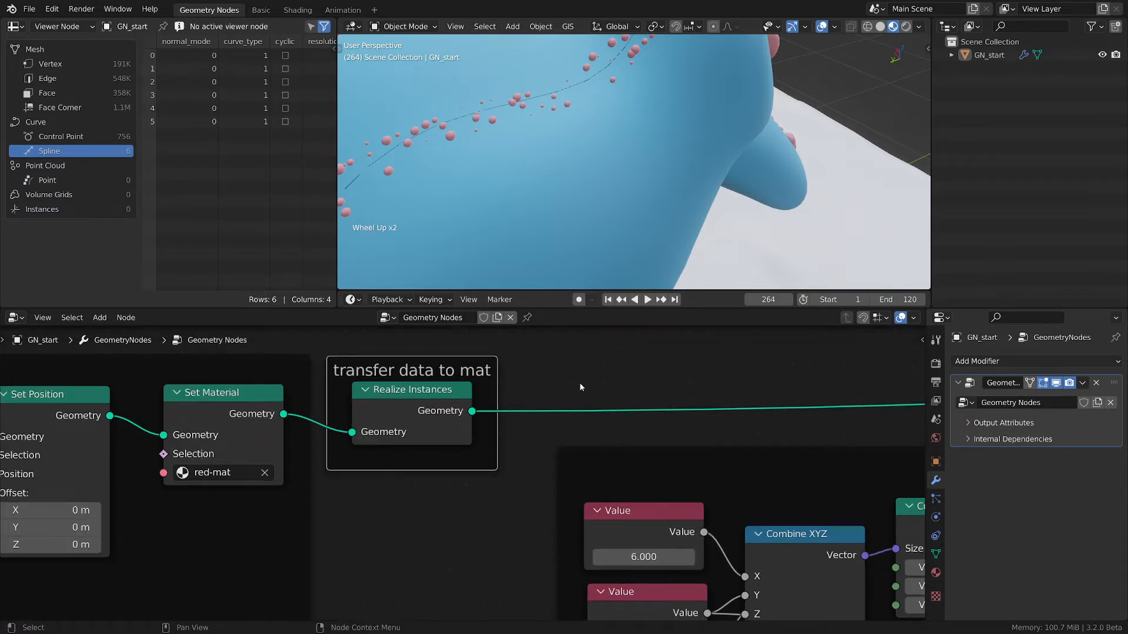
{"action": "key", "text": "shift+a"}
{"action": "mouse_move", "coordinate": [580, 383]}
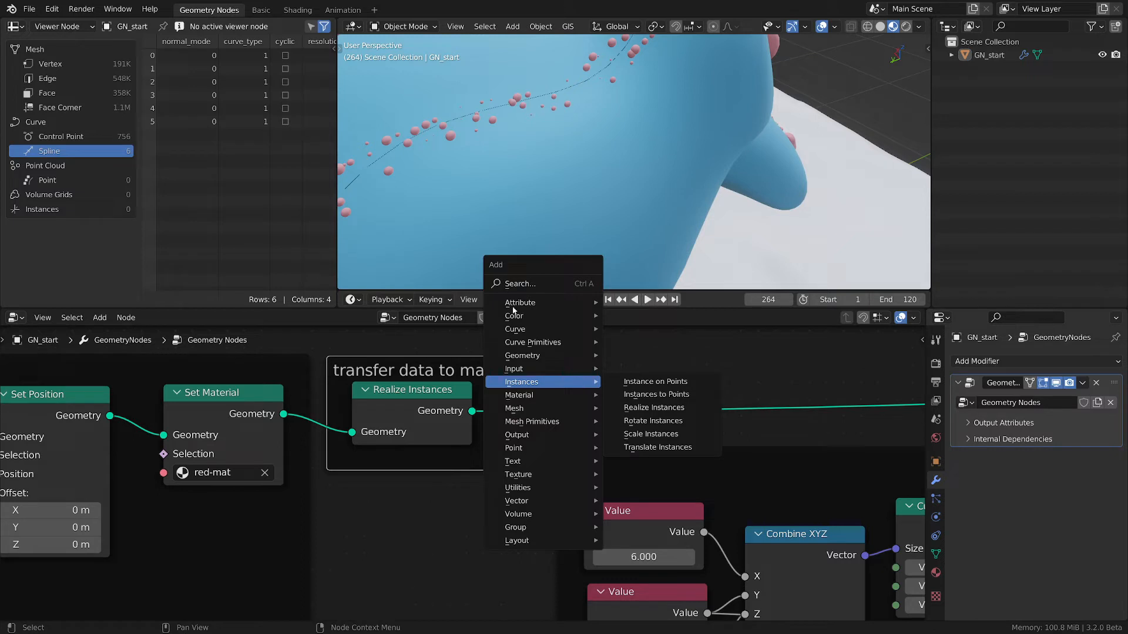
{"action": "mouse_move", "coordinate": [519, 305]}
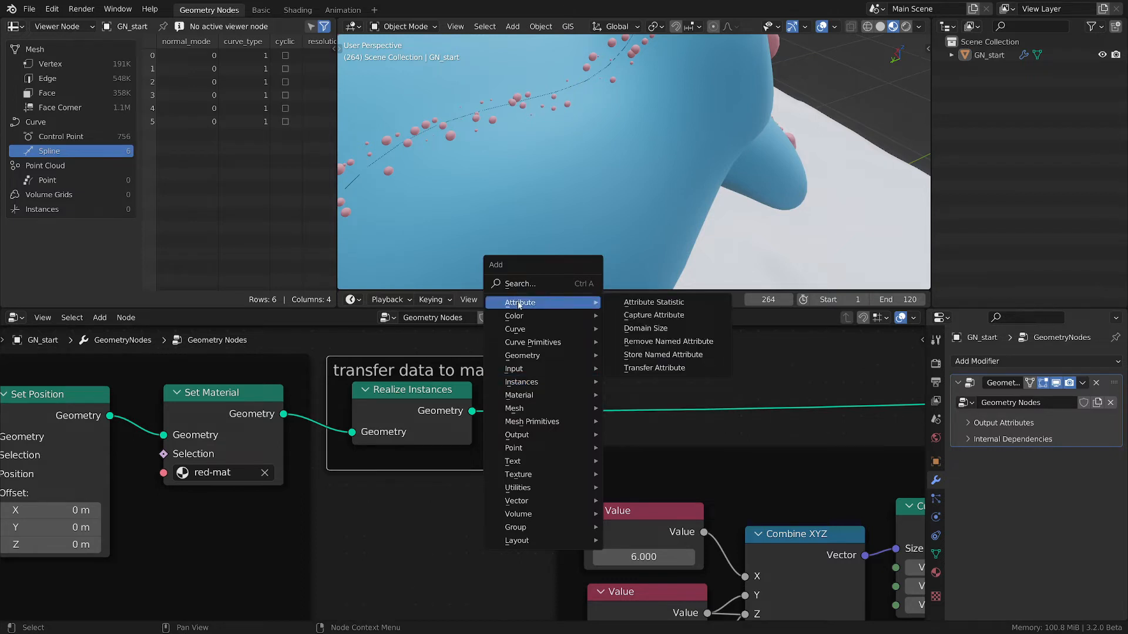
{"action": "left_click", "coordinate": [653, 315]}
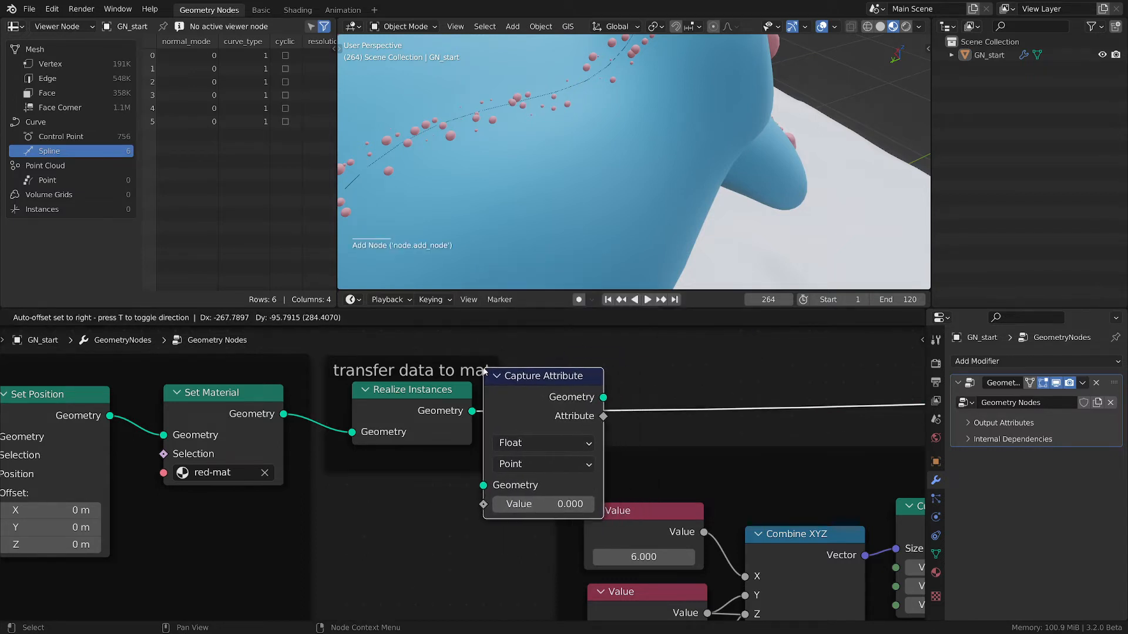
{"action": "left_click", "coordinate": [561, 397]}
Move the pedestal frame down so it no longer overlaps the Capture Attribute node.
{"action": "scroll", "coordinate": [561, 397], "scroll_direction": "down", "scroll_amount": 2}
{"action": "middle_click_drag", "start_coordinate": [719, 437], "coordinate": [503, 394]}
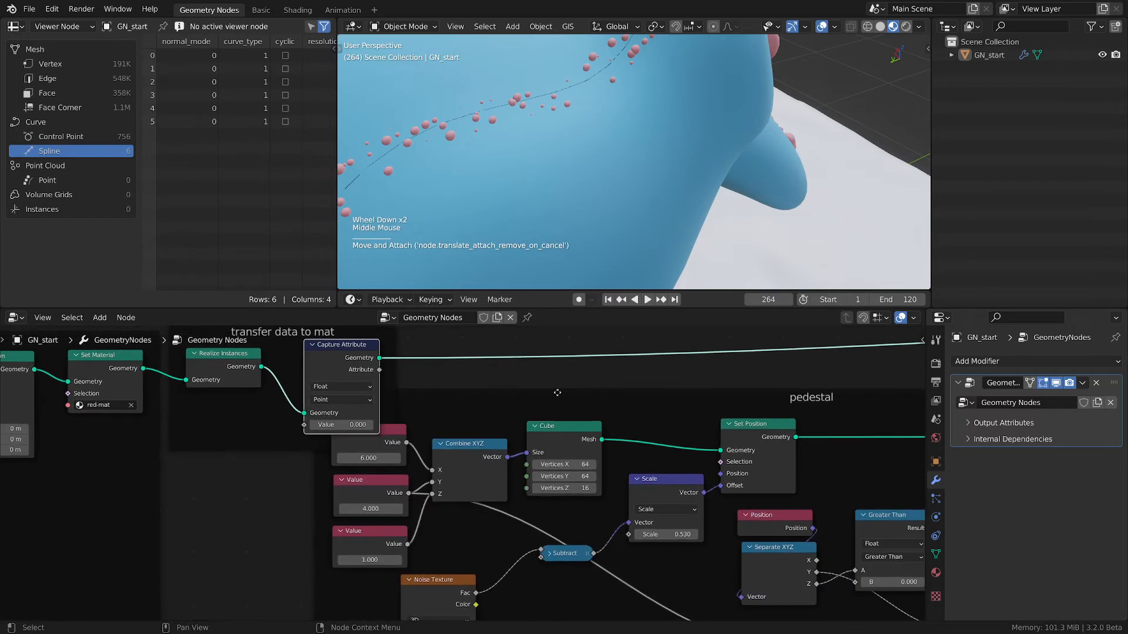
{"action": "left_click_drag", "start_coordinate": [558, 393], "coordinate": [554, 482]}
Set the Capture Attribute node's data type to Boolean and enable its Value.
{"action": "middle_click_drag", "start_coordinate": [342, 348], "coordinate": [412, 400]}
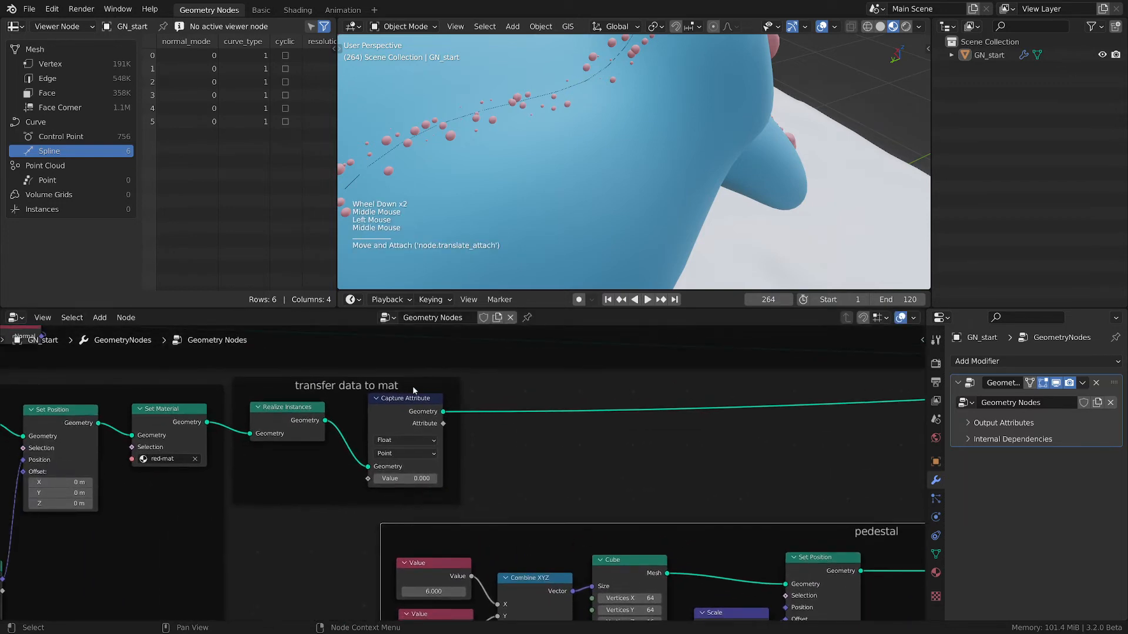
{"action": "left_click", "coordinate": [412, 400]}
{"action": "scroll", "coordinate": [412, 400], "scroll_direction": "up", "scroll_amount": 2}
{"action": "left_click", "coordinate": [420, 423]}
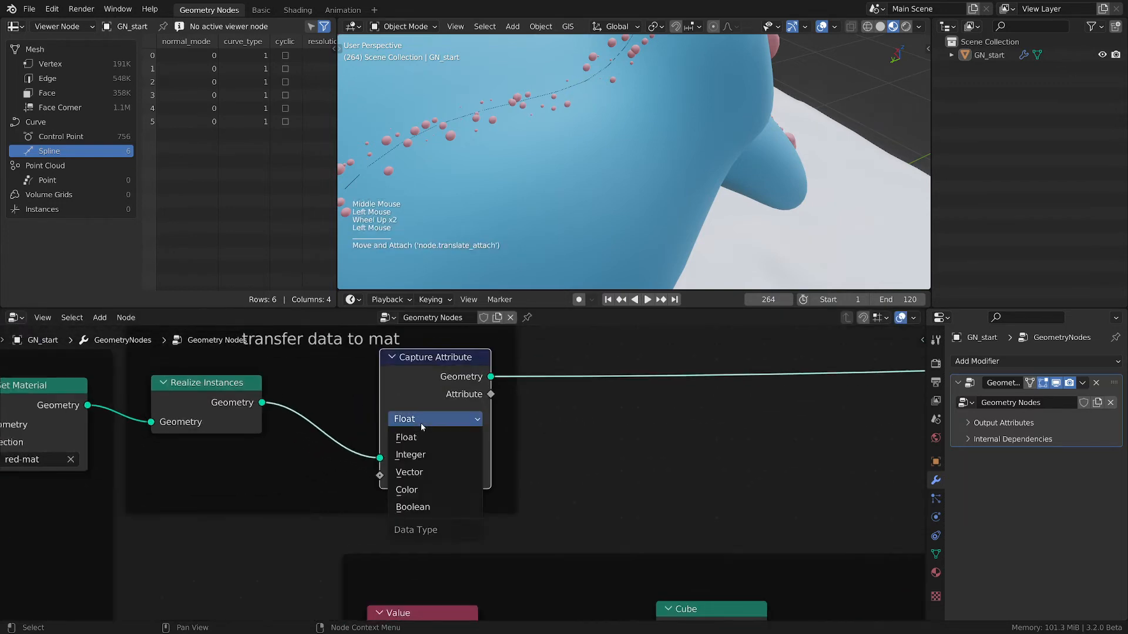
{"action": "left_click", "coordinate": [422, 506]}
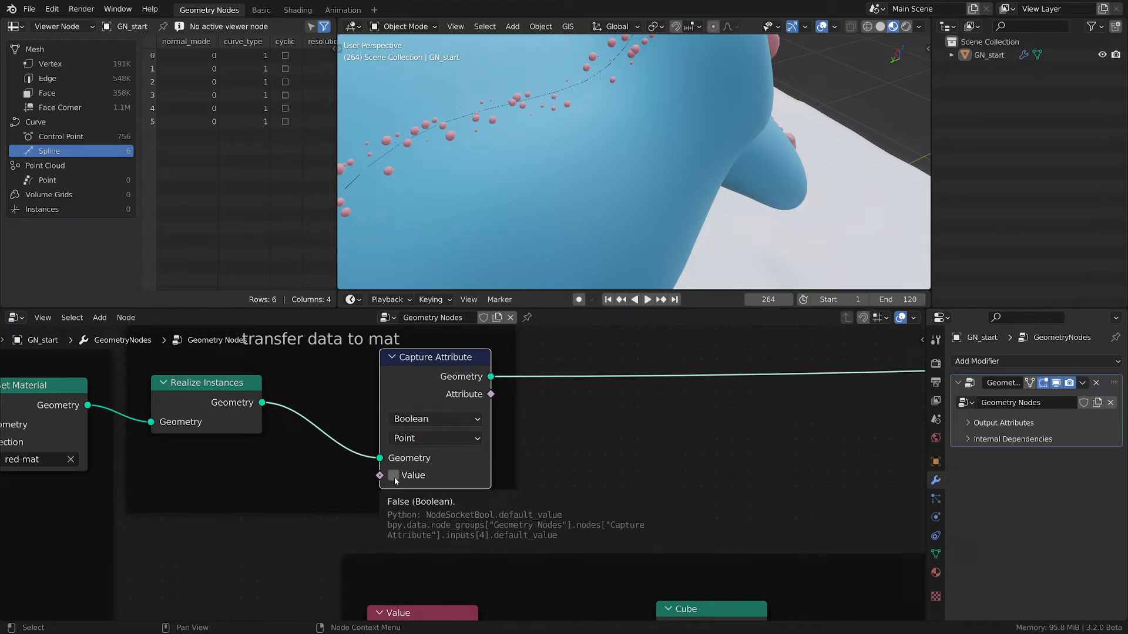
{"action": "left_click", "coordinate": [394, 475]}
Link the Capture Attribute node's Attribute output to a new socket on the Group Output node.
{"action": "scroll", "coordinate": [489, 403], "scroll_direction": "down", "scroll_amount": 2}
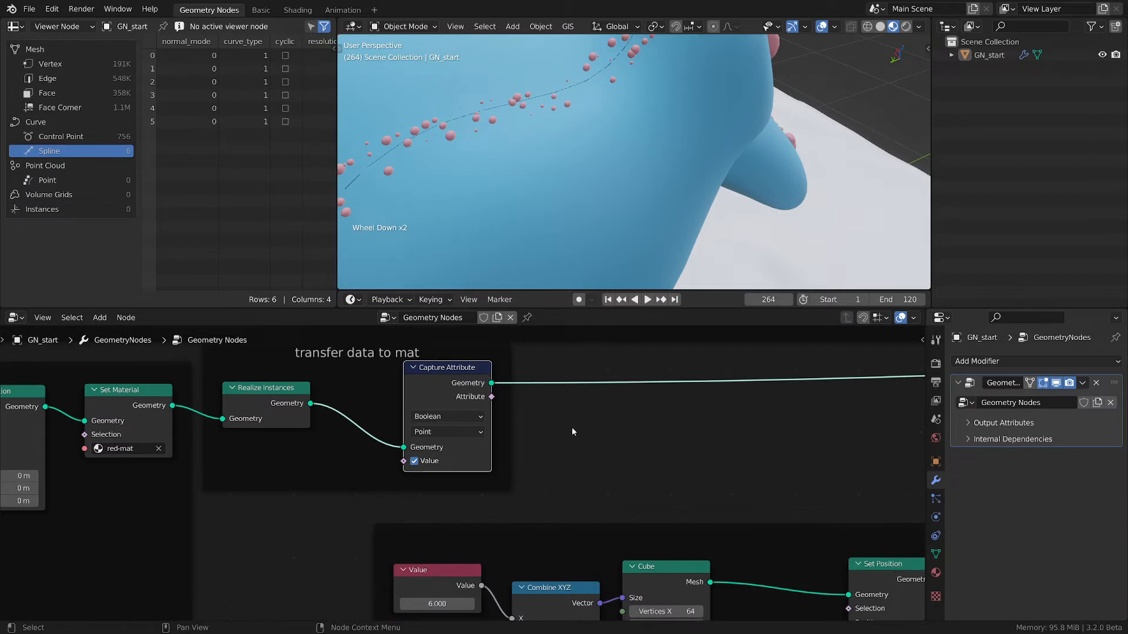
{"action": "scroll", "coordinate": [572, 428], "scroll_direction": "up", "scroll_amount": 1}
{"action": "left_click_drag", "start_coordinate": [485, 394], "coordinate": [1043, 295]}
{"action": "left_click_drag", "start_coordinate": [823, 456], "coordinate": [652, 420]}
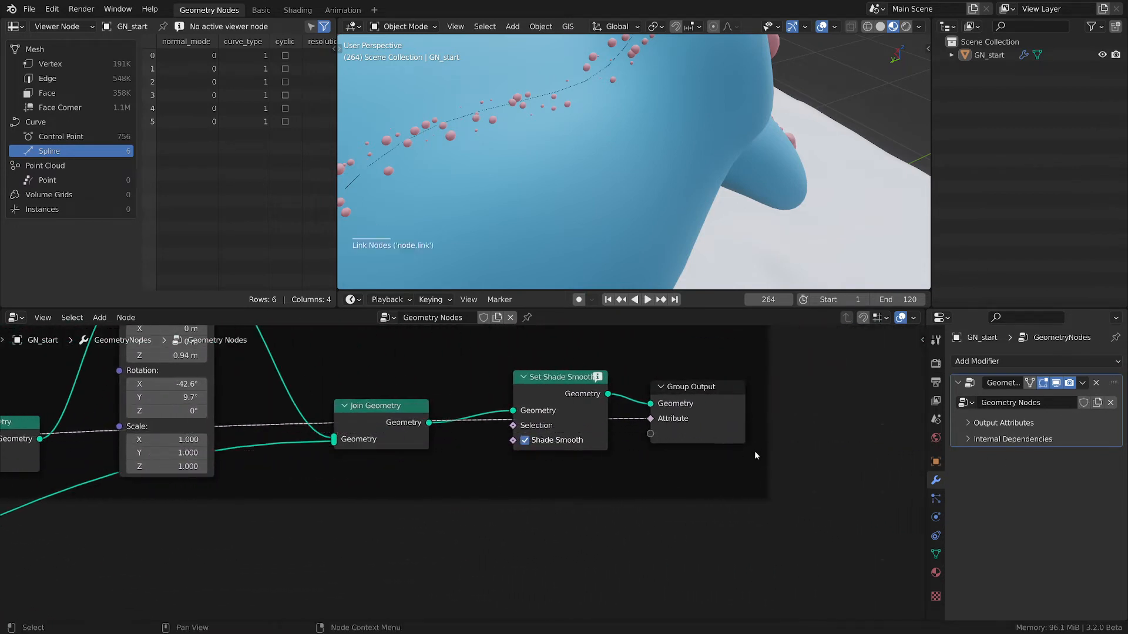
Show the settings of the node group's Attribute output and expand the modifier's Output Attributes.
{"action": "key", "text": "n"}
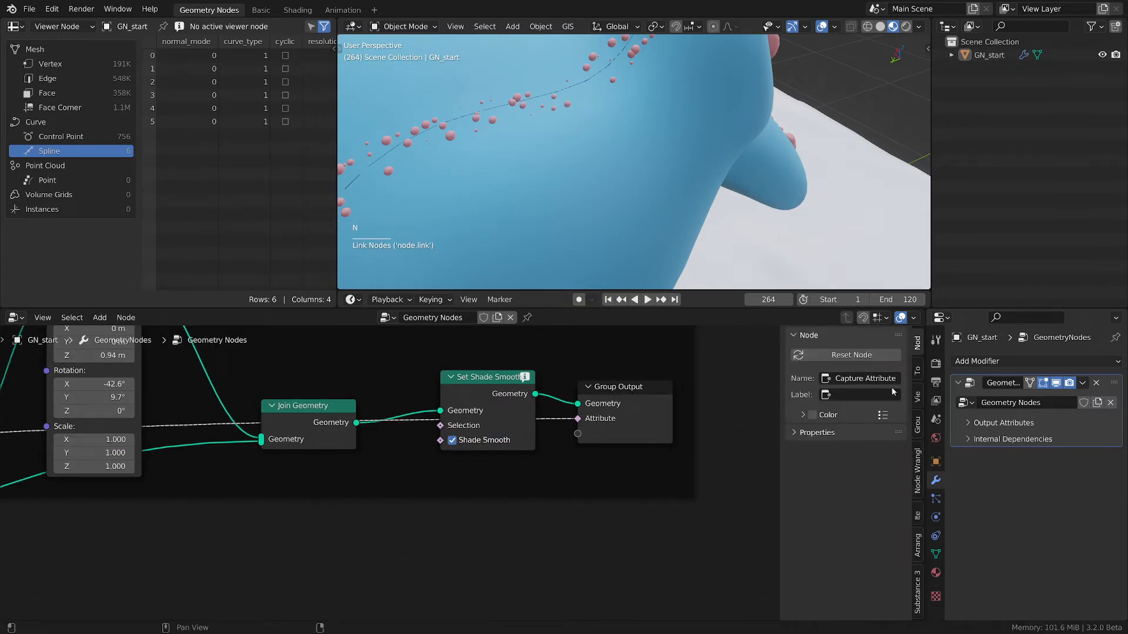
{"action": "left_click", "coordinate": [917, 428]}
{"action": "left_click", "coordinate": [846, 478]}
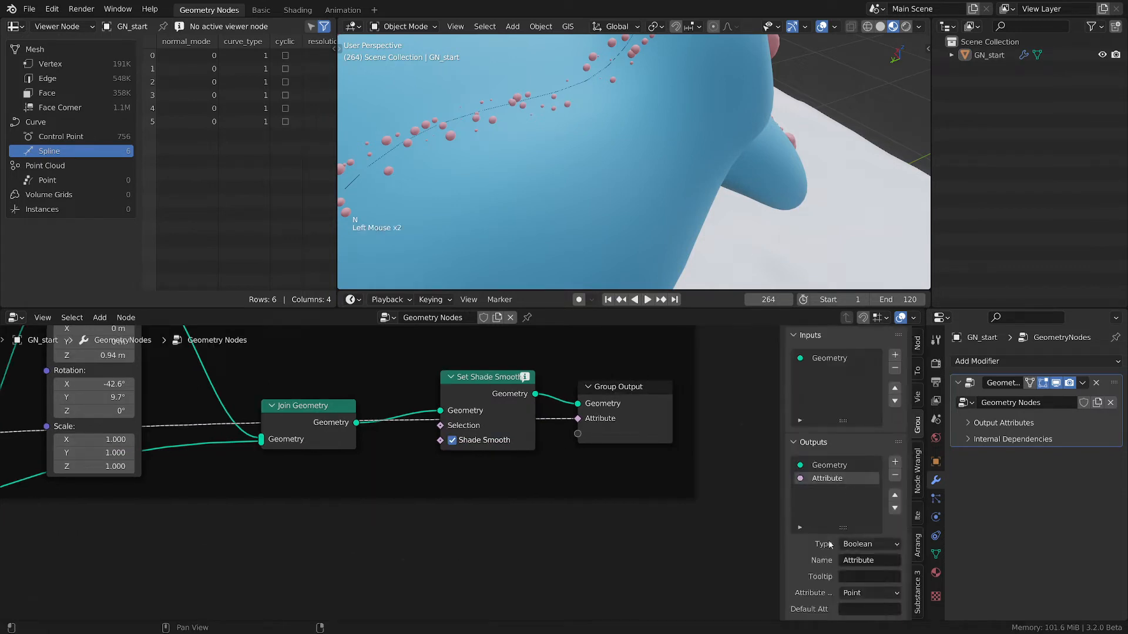
{"action": "middle_click_drag", "start_coordinate": [871, 568], "coordinate": [872, 535]}
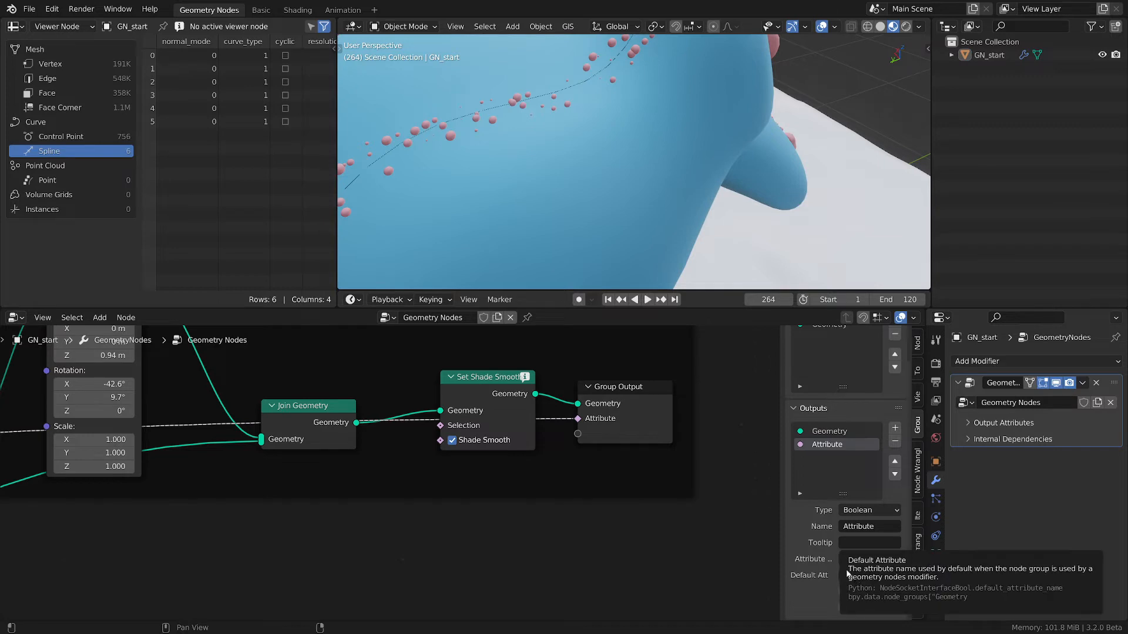
{"action": "left_click", "coordinate": [972, 424]}
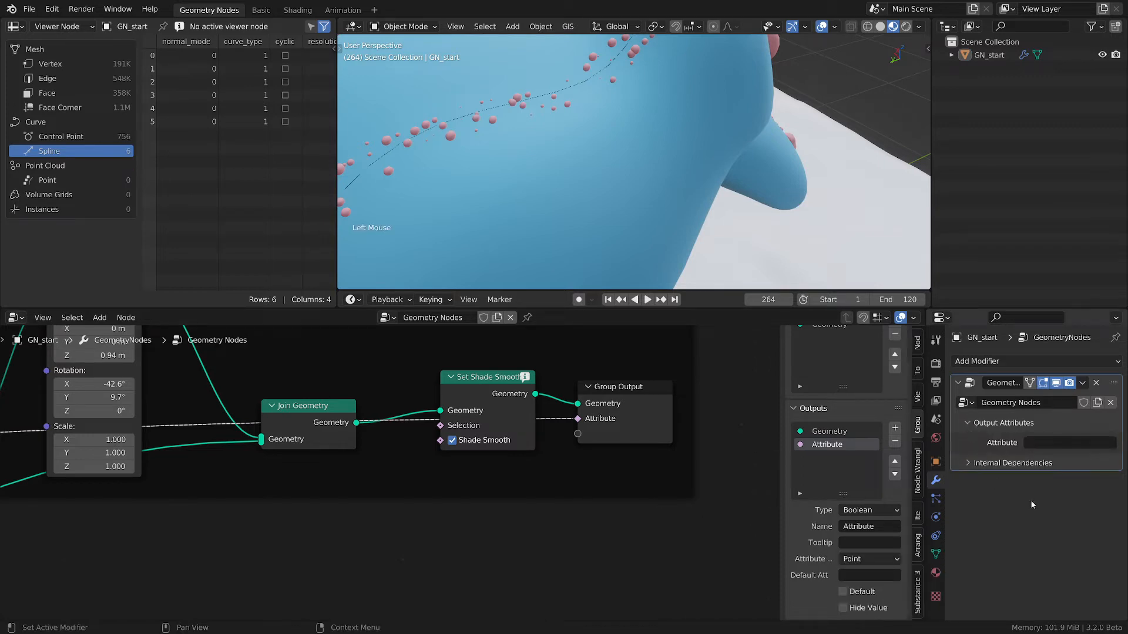
Name the modifier's output attribute Is_droplet.
{"action": "left_click", "coordinate": [1044, 442]}
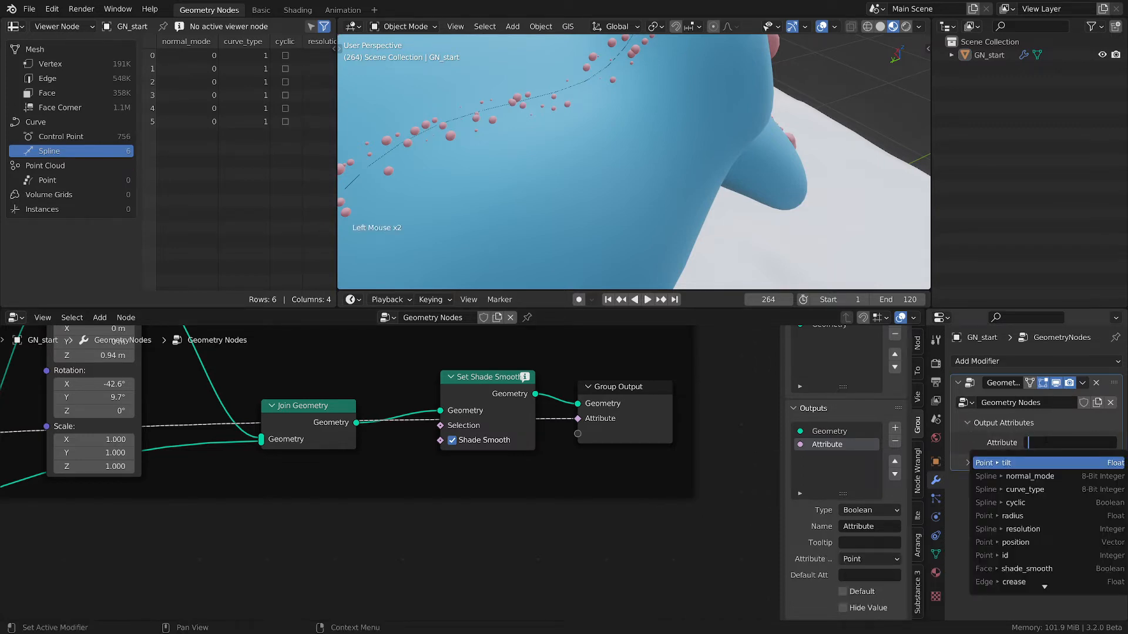
{"action": "type", "text": "dro"}
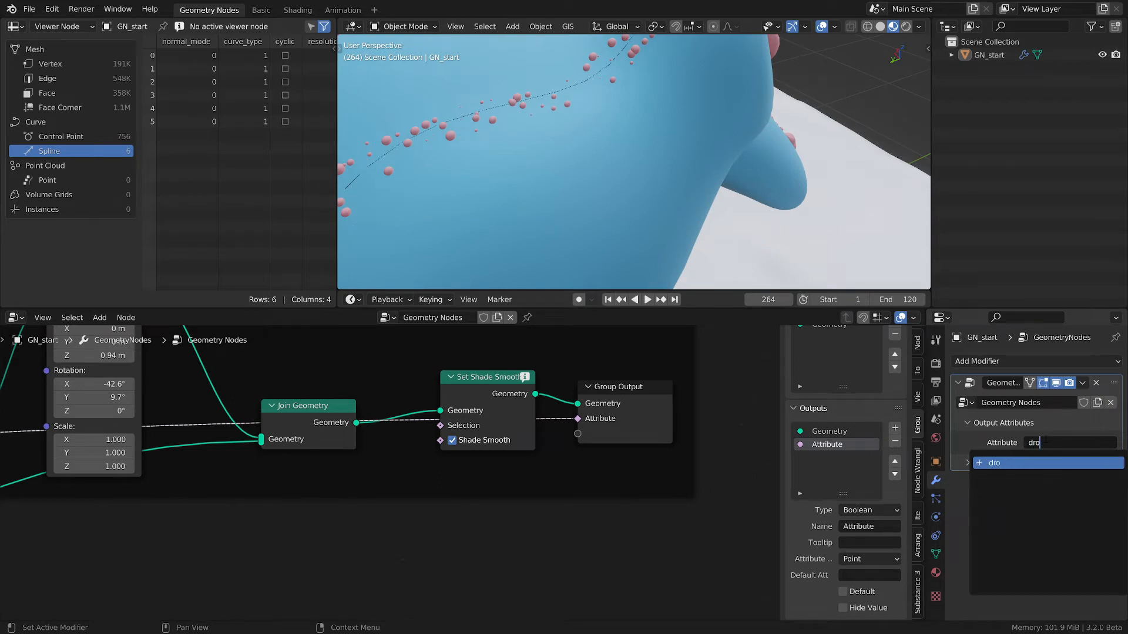
{"action": "type", "text": "plets_sel"}
{"action": "key", "text": "BackSpace"}
{"action": "key", "text": "BackSpace"}
{"action": "key", "text": "BackSpace"}
{"action": "key", "text": "BackSpace"}
{"action": "key", "text": "BackSpace"}
{"action": "key", "text": "BackSpace"}
{"action": "key", "text": "BackSpace"}
{"action": "key", "text": "BackSpace"}
{"action": "key", "text": "BackSpace"}
{"action": "key", "text": "BackSpace"}
{"action": "key", "text": "BackSpace"}
{"action": "key", "text": "BackSpace"}
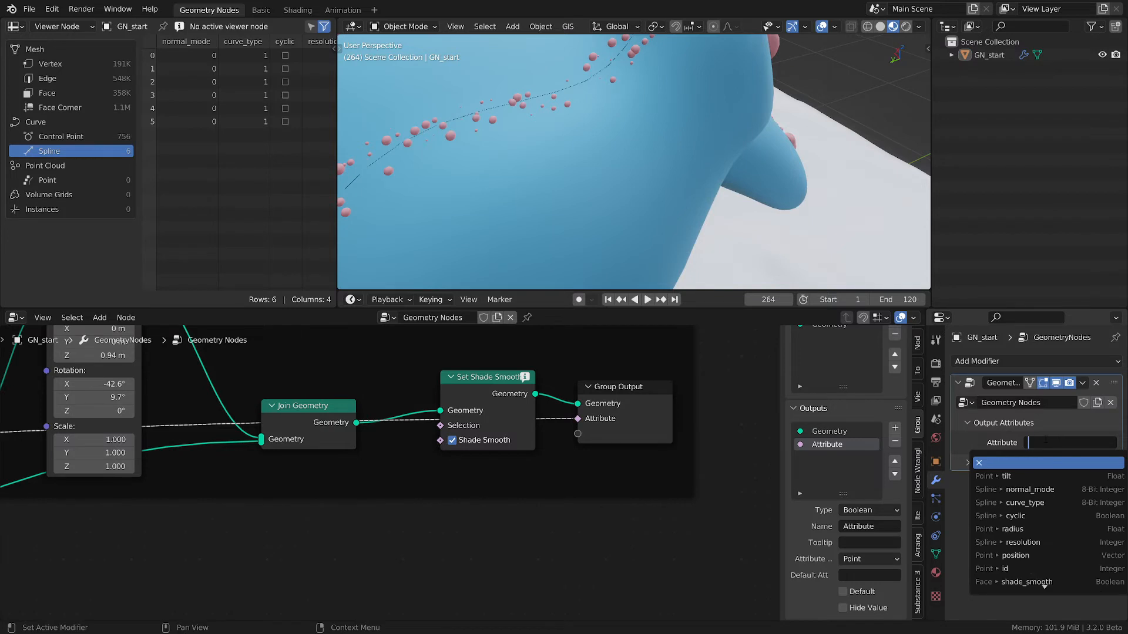
{"action": "key", "text": "shift"}
{"action": "type", "text": "I"}
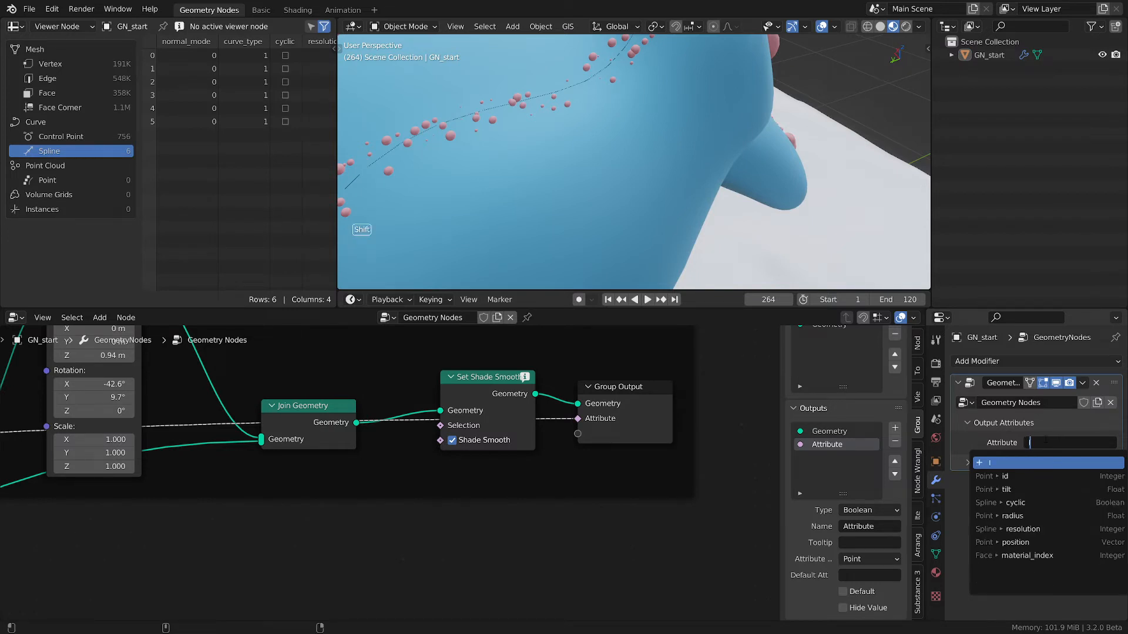
{"action": "type", "text": "s_droplet"}
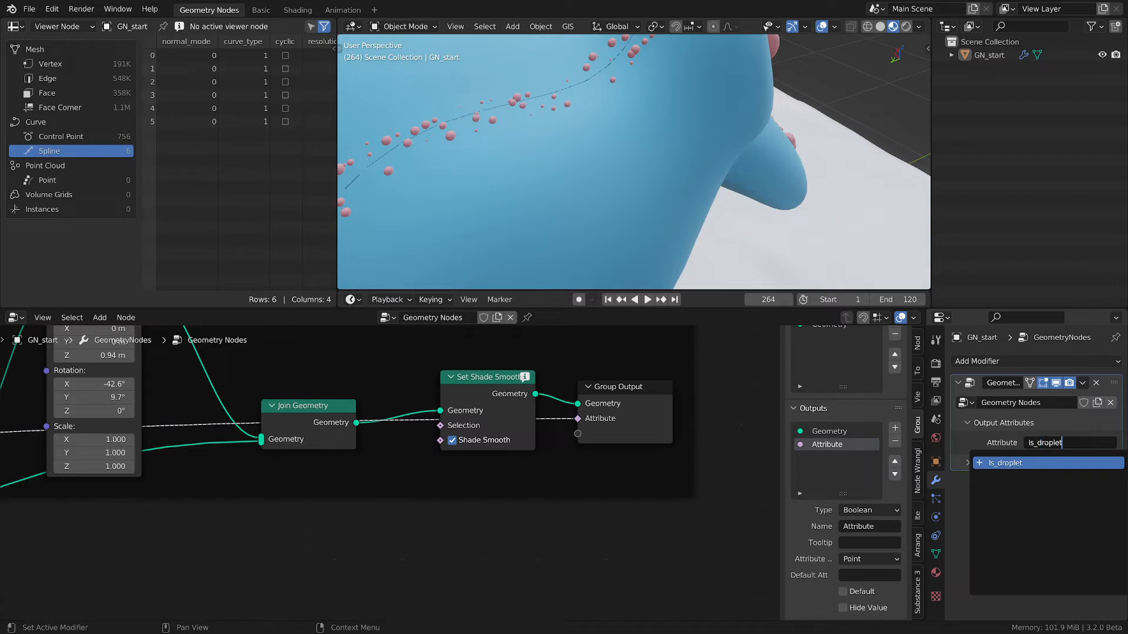
{"action": "key", "text": "Return"}
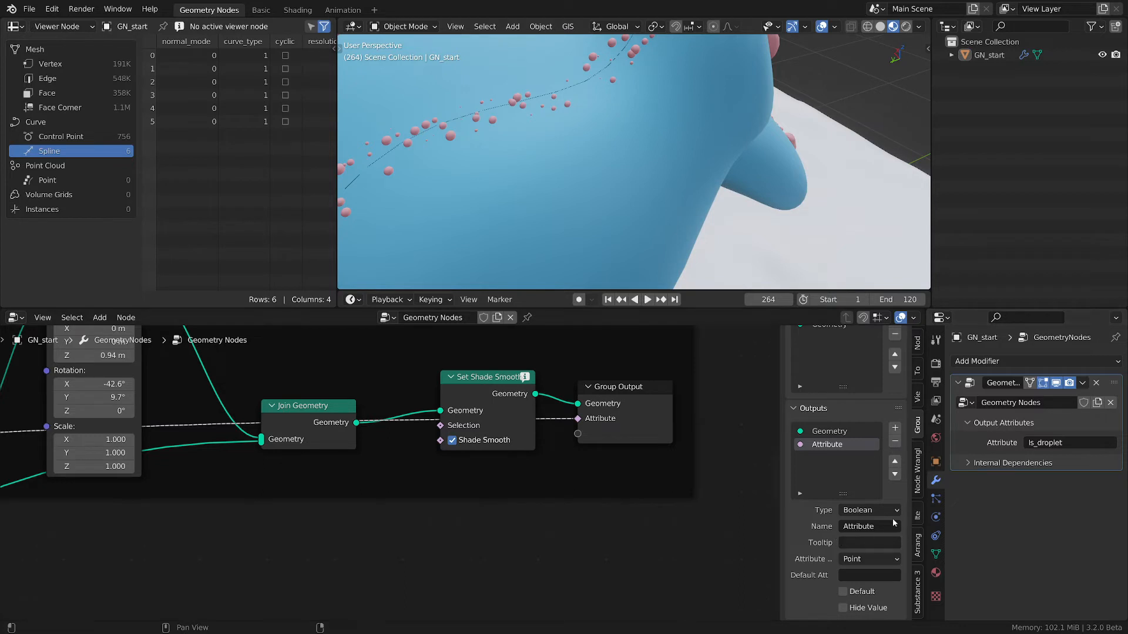
Rename the node group's Attribute output to Droplets selector and set its tooltip to the placeholder text dsffldajfla.
{"action": "left_click", "coordinate": [859, 527]}
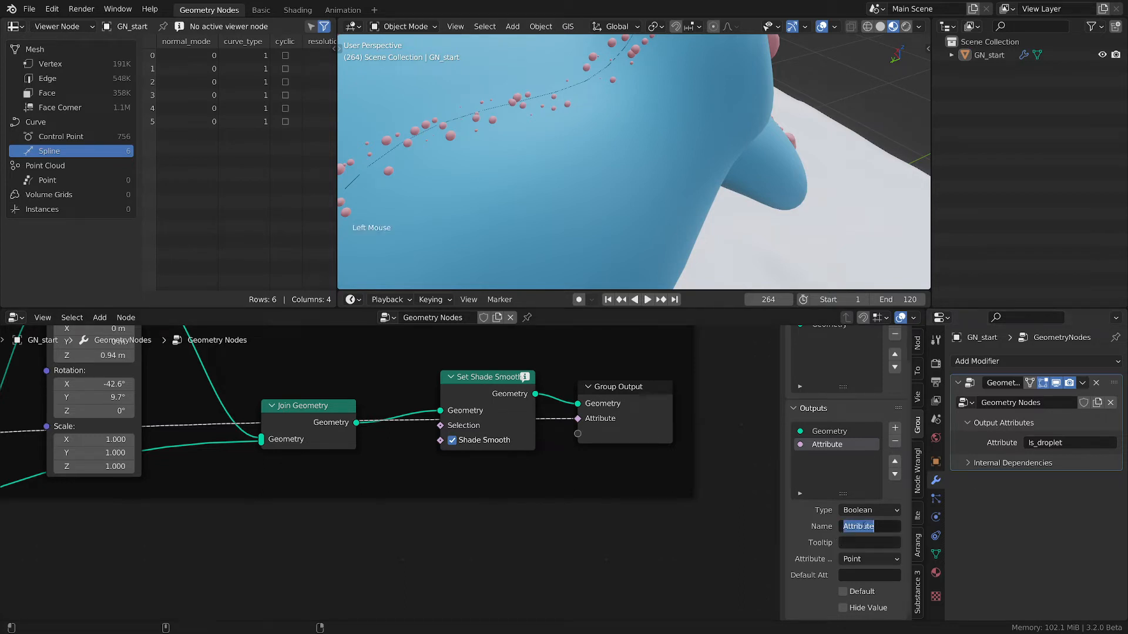
{"action": "type", "text": "Droplets selector"}
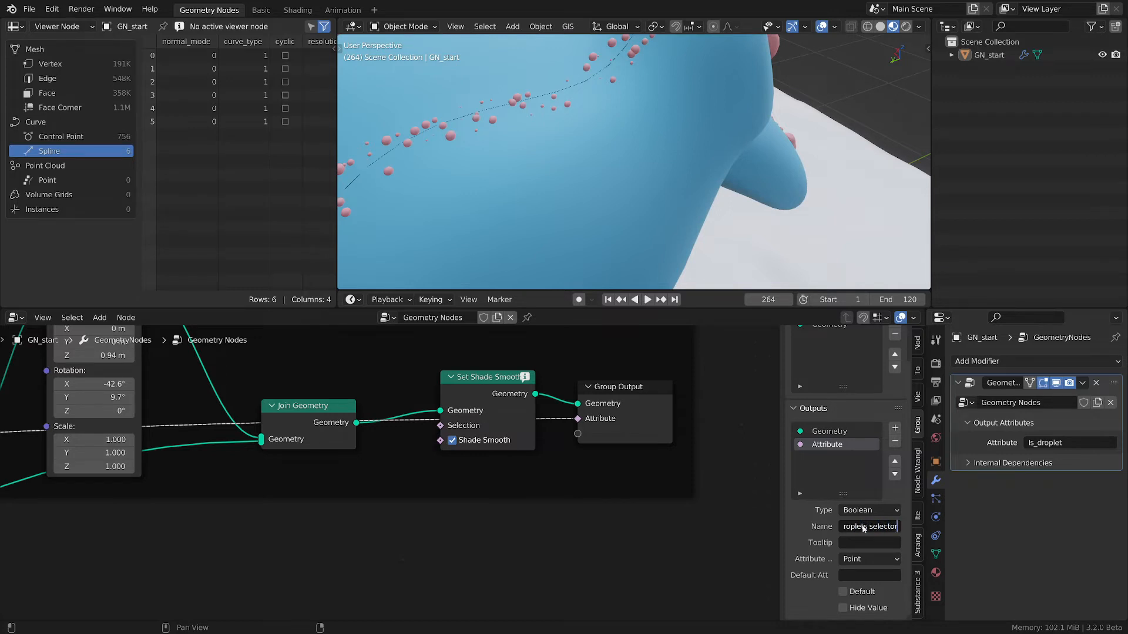
{"action": "key", "text": "Return"}
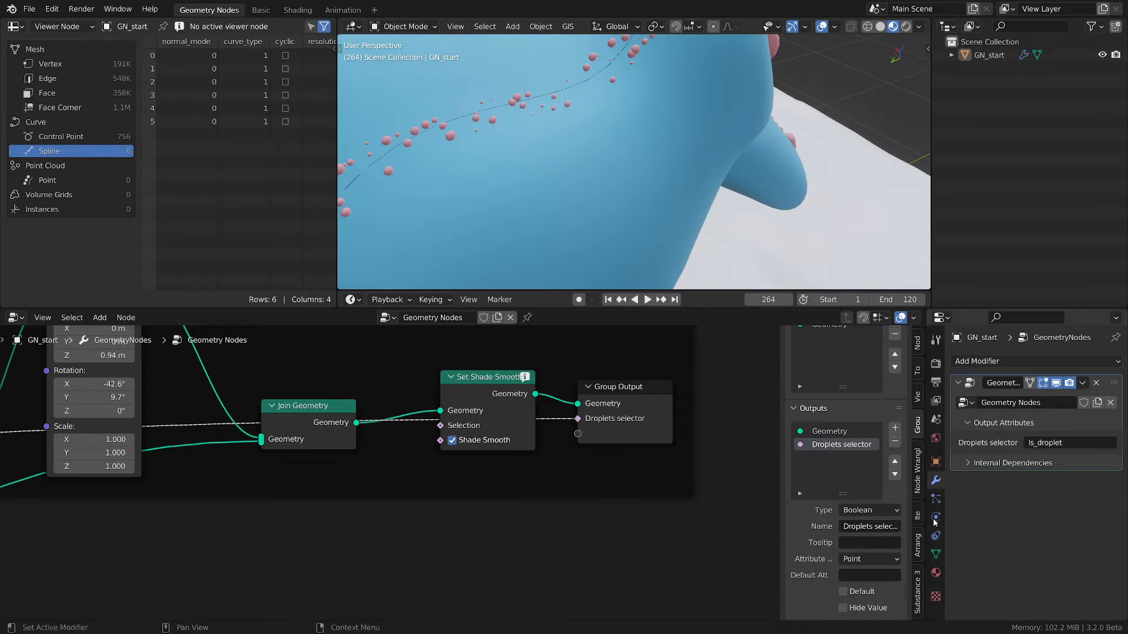
{"action": "left_click", "coordinate": [868, 542]}
{"action": "type", "text": "dsffldajla"}
{"action": "mouse_move", "coordinate": [1061, 445]}
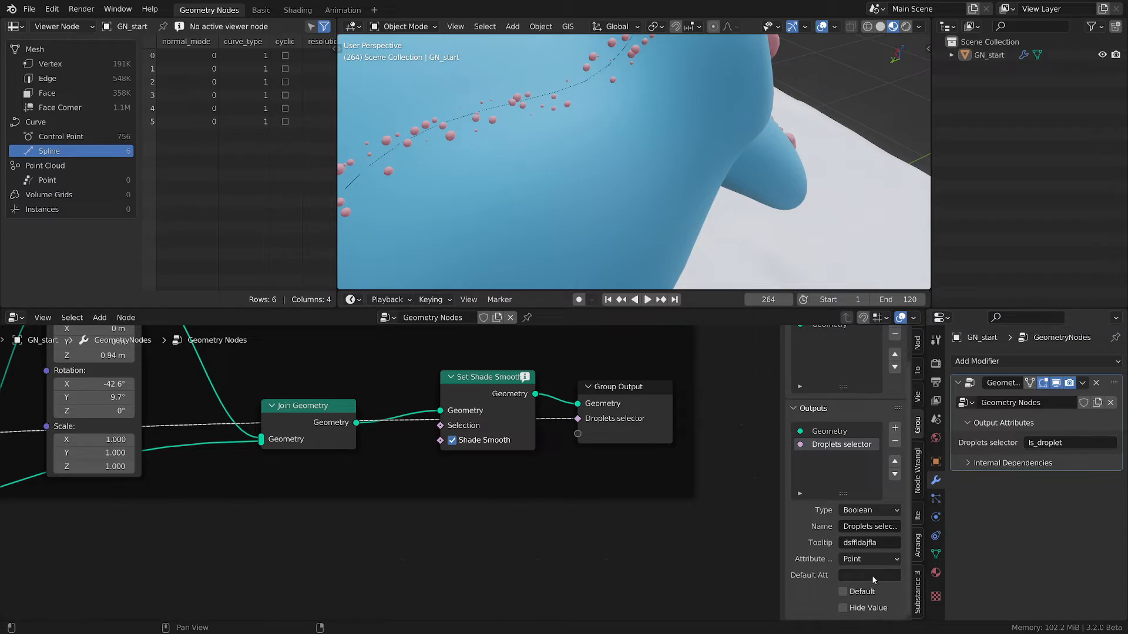
Duplicate the Capture Attribute node in the "transfer data to mat" frame and insert the copy after it on the geometry link.
{"action": "left_click", "coordinate": [691, 518]}
{"action": "key", "text": "n"}
{"action": "scroll", "coordinate": [724, 536], "scroll_direction": "down", "scroll_amount": 4}
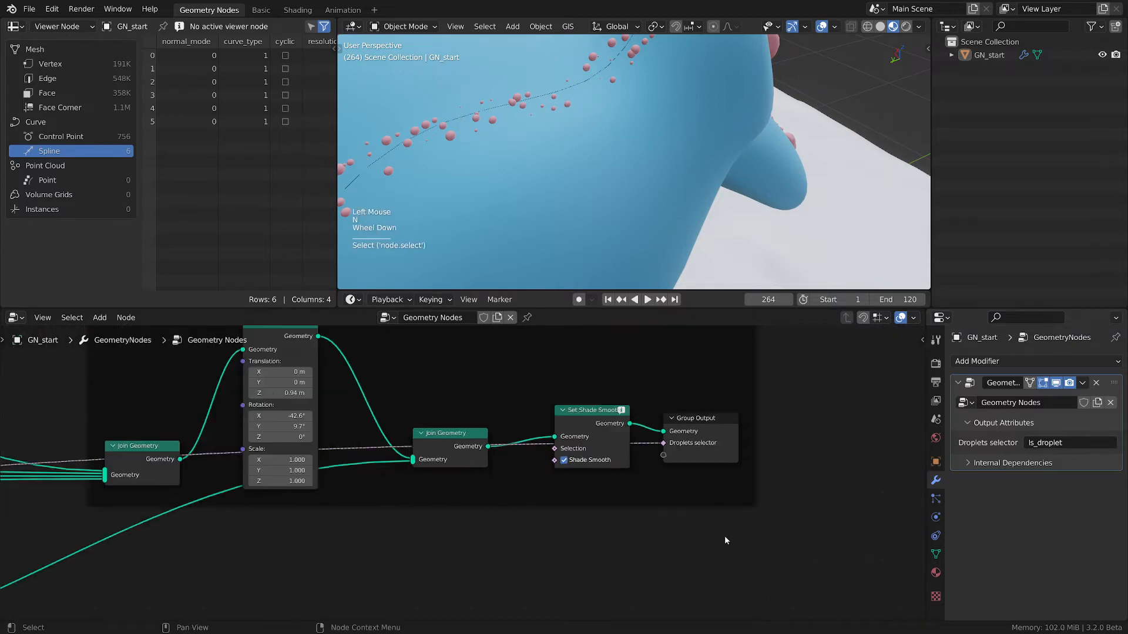
{"action": "scroll", "coordinate": [467, 580], "scroll_direction": "down", "scroll_amount": 1}
{"action": "middle_click_drag", "start_coordinate": [208, 576], "coordinate": [483, 545]}
{"action": "middle_click_drag", "start_coordinate": [154, 494], "coordinate": [252, 489]}
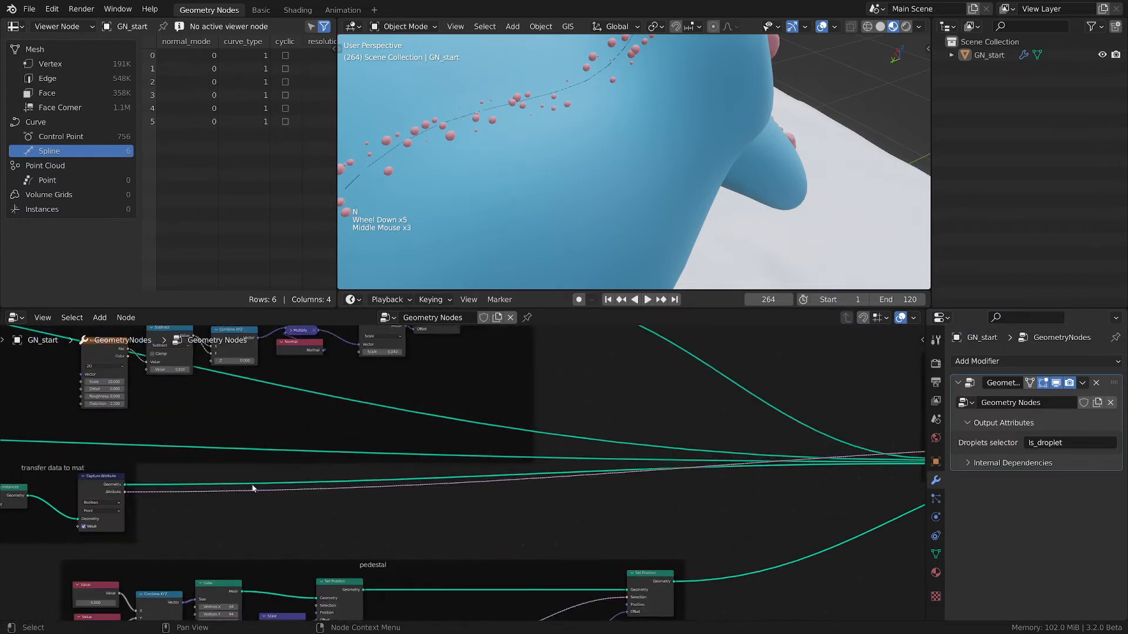
{"action": "middle_click_drag", "start_coordinate": [181, 513], "coordinate": [416, 488]}
{"action": "scroll", "coordinate": [416, 488], "scroll_direction": "up", "scroll_amount": 3}
{"action": "left_click_drag", "start_coordinate": [311, 451], "coordinate": [276, 449]}
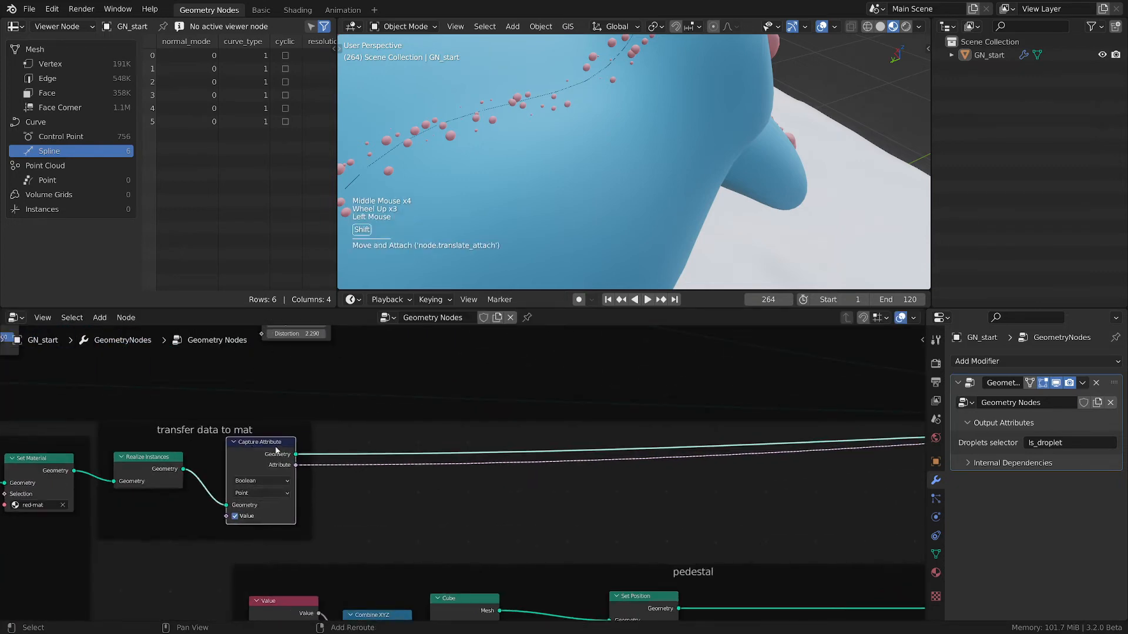
{"action": "key", "text": "shift+d"}
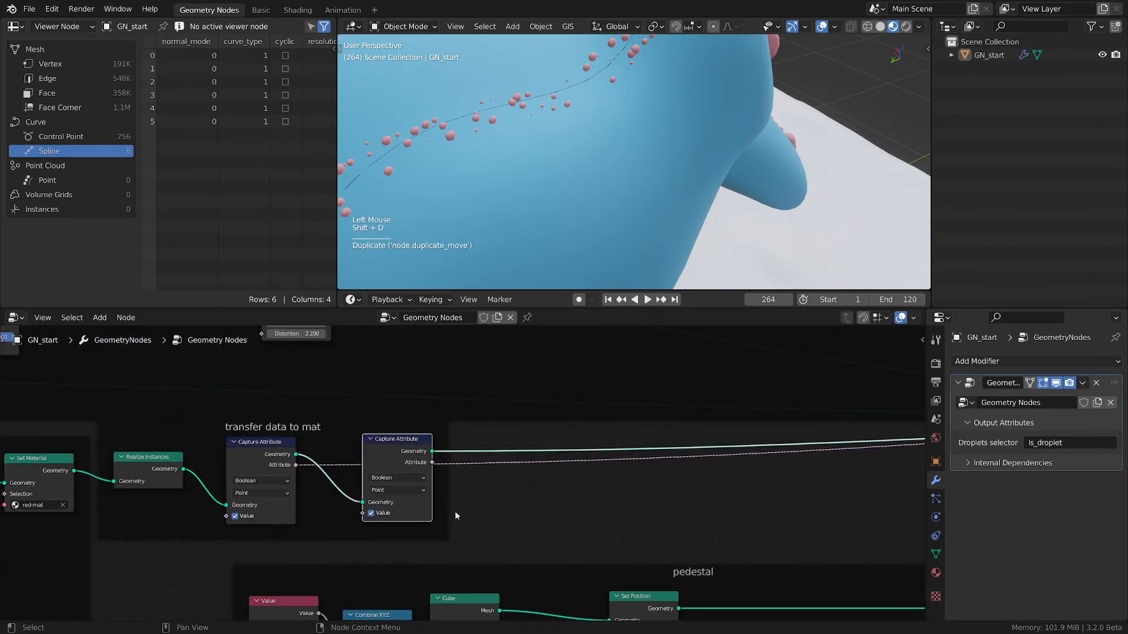
Set the duplicated Capture Attribute node's data type to Float.
{"action": "mouse_move", "coordinate": [524, 492]}
{"action": "middle_mouse_down"}
{"action": "mouse_move", "coordinate": [543, 489]}
{"action": "mouse_move", "coordinate": [531, 485]}
{"action": "middle_mouse_up"}
{"action": "scroll", "coordinate": [534, 485], "scroll_direction": "up", "scroll_amount": 3}
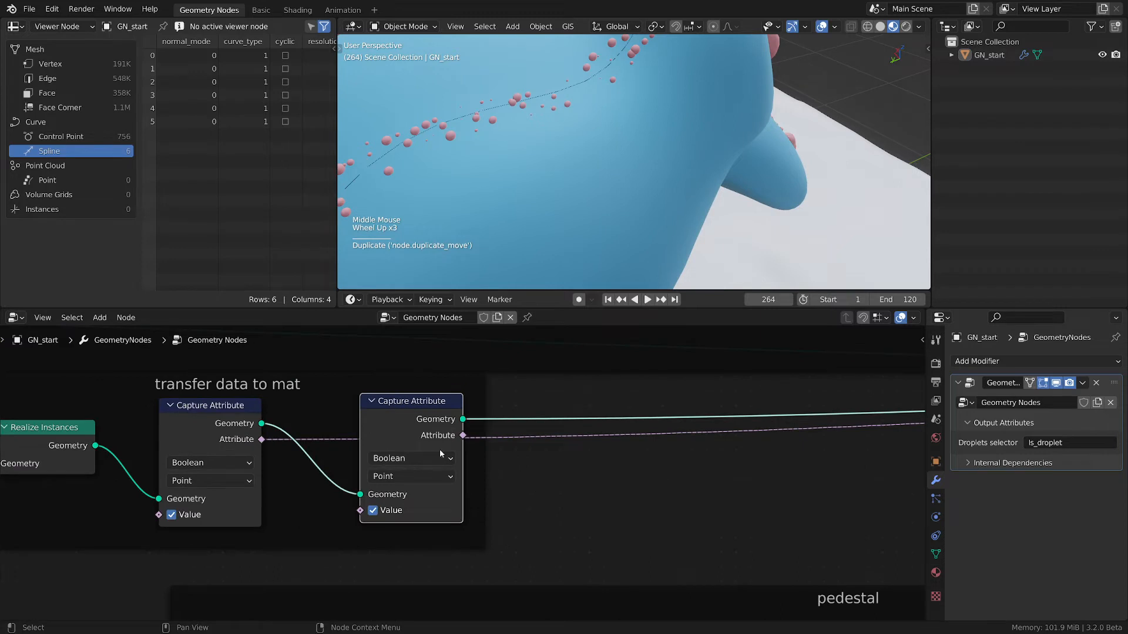
{"action": "left_click", "coordinate": [397, 463]}
{"action": "left_click", "coordinate": [391, 473]}
{"action": "scroll", "coordinate": [506, 460], "scroll_direction": "down", "scroll_amount": 3}
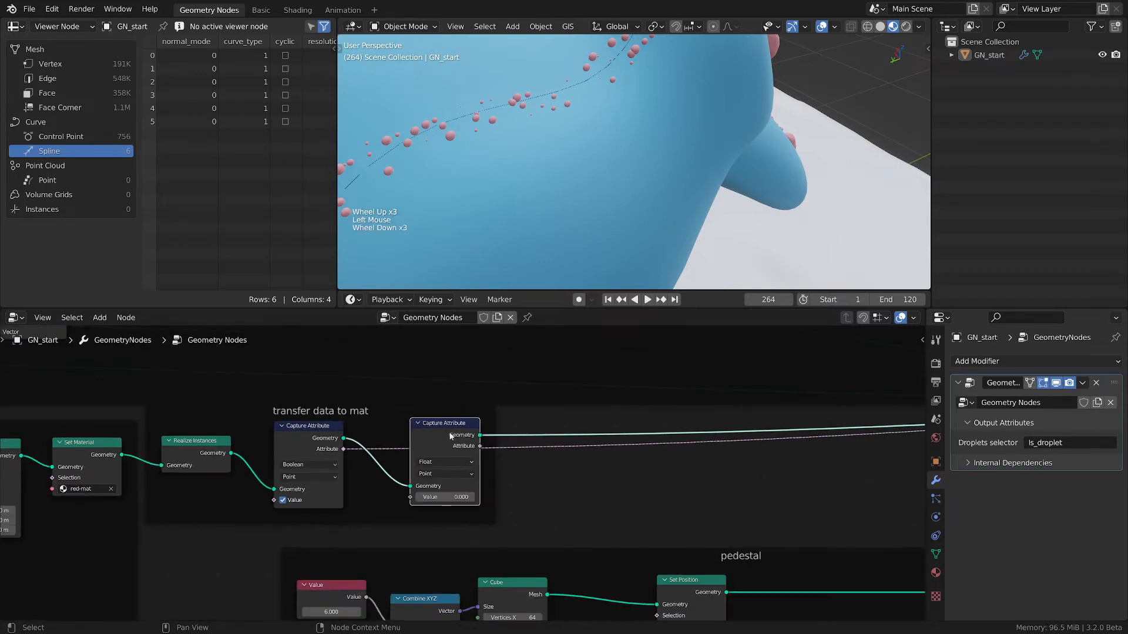
Space out the nodes in the "transfer data to mat" frame, leaving a wide gap between the two Capture Attribute nodes.
{"action": "left_click_drag", "start_coordinate": [487, 412], "coordinate": [547, 423]}
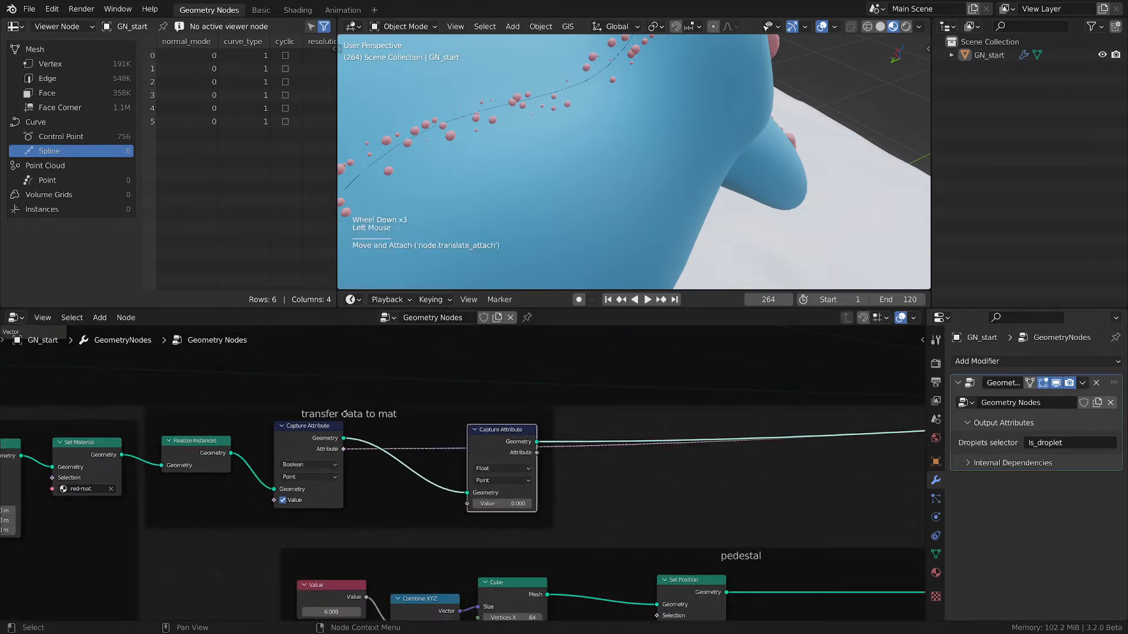
{"action": "left_click_drag", "start_coordinate": [347, 416], "coordinate": [354, 418]}
{"action": "left_click_drag", "start_coordinate": [323, 429], "coordinate": [309, 424]}
{"action": "left_click_drag", "start_coordinate": [219, 444], "coordinate": [216, 446]}
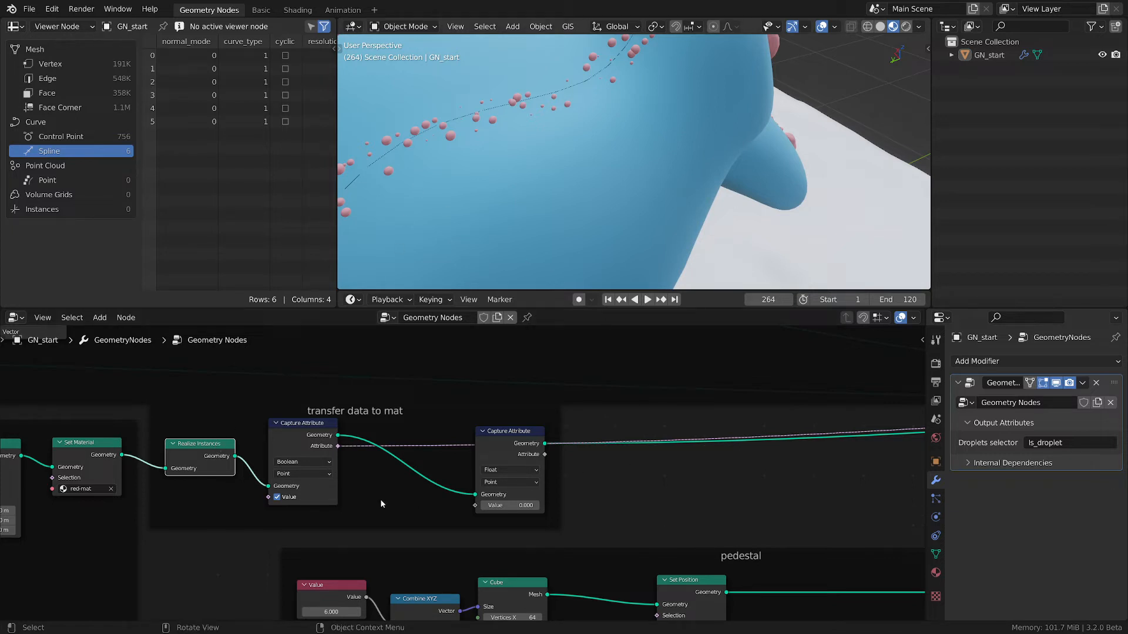
Add a Geometry Proximity node below and between the Boolean and Float Capture Attribute nodes.
{"action": "scroll", "coordinate": [381, 176], "scroll_direction": "up", "scroll_amount": 2}
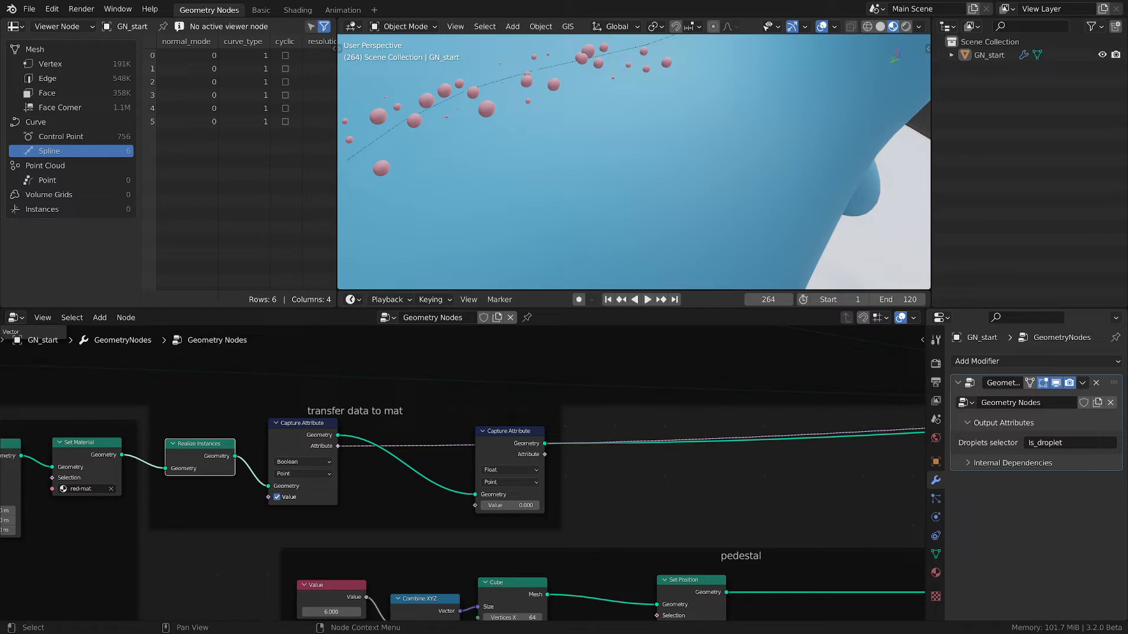
{"action": "scroll", "coordinate": [551, 532], "scroll_direction": "up", "scroll_amount": 2}
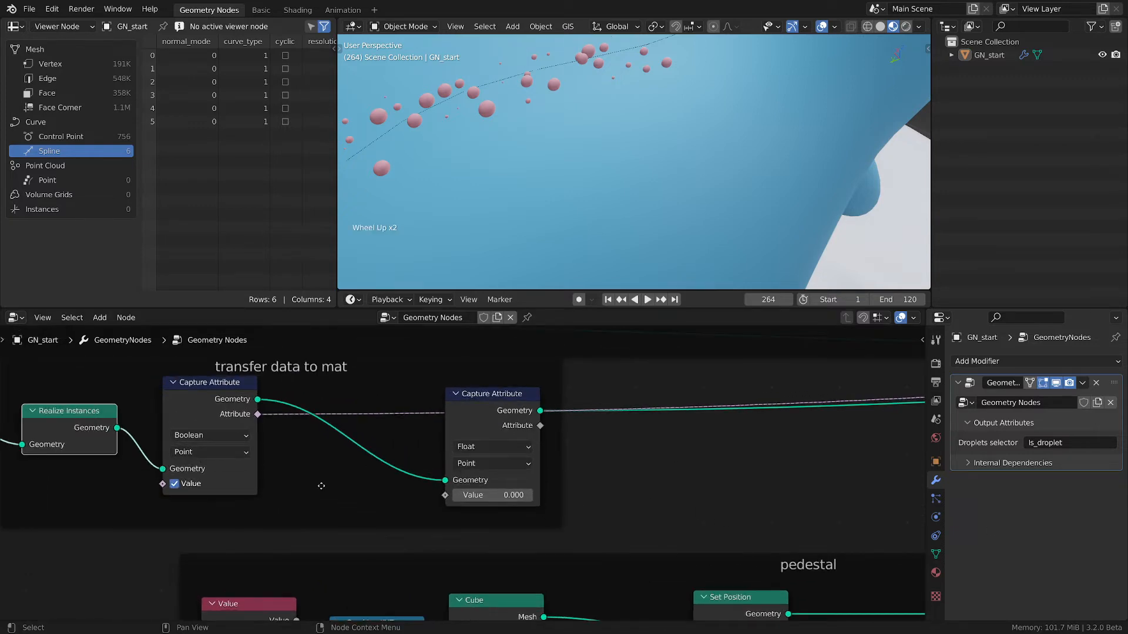
{"action": "scroll", "coordinate": [321, 486], "scroll_direction": "down", "scroll_amount": 2}
{"action": "left_click", "coordinate": [456, 424]}
{"action": "key", "text": "shift+a"}
{"action": "mouse_move", "coordinate": [337, 452]}
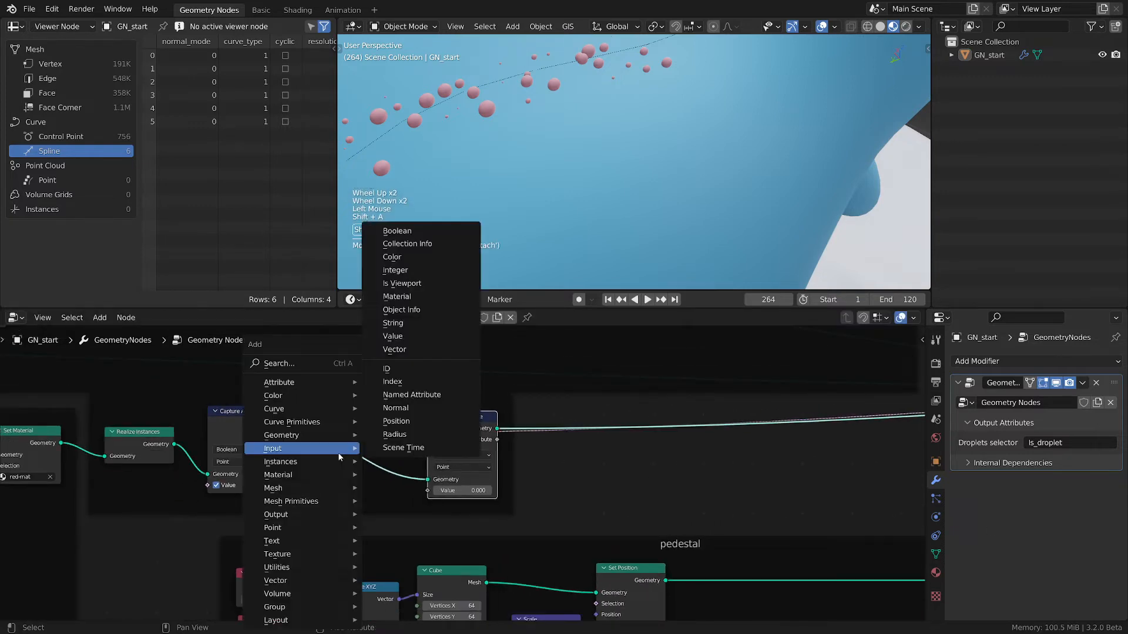
{"action": "mouse_move", "coordinate": [292, 436]}
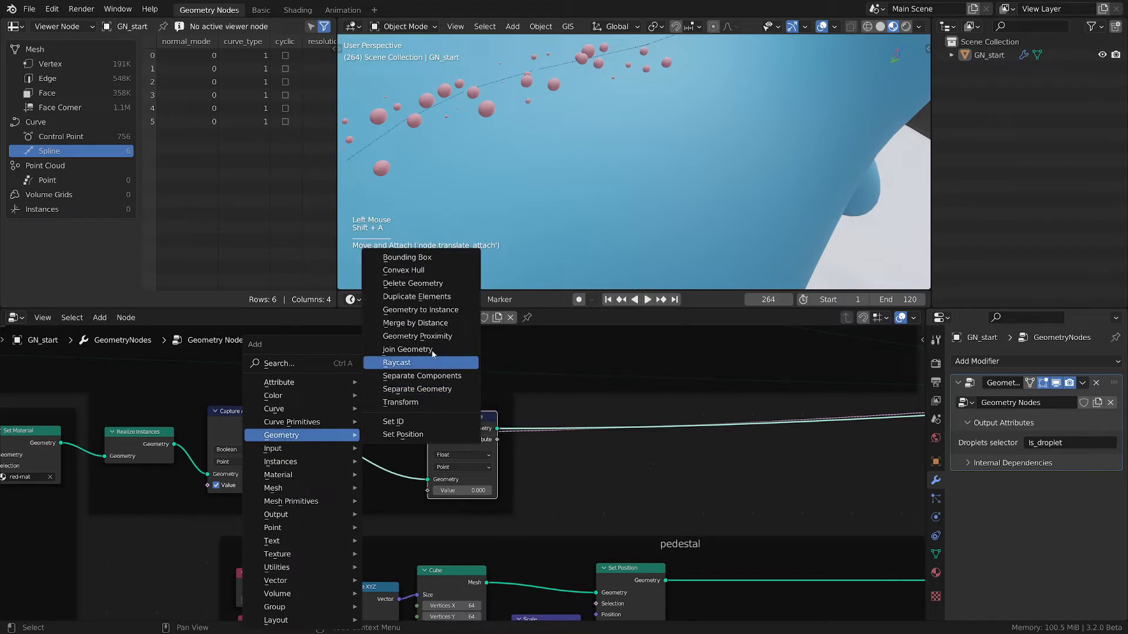
{"action": "left_click", "coordinate": [417, 336]}
{"action": "left_click", "coordinate": [298, 454]}
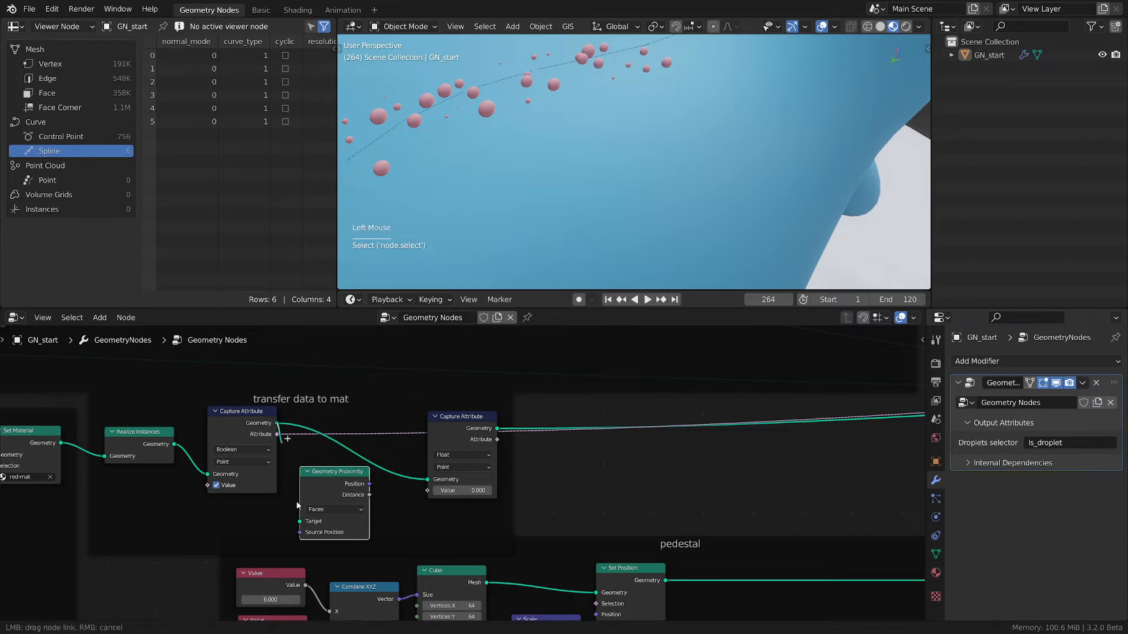
Link the Boolean Capture Attribute's Geometry to Geometry Proximity's Target, and its Distance to the Float Capture Attribute's Value.
{"action": "left_click_drag", "start_coordinate": [277, 423], "coordinate": [299, 521]}
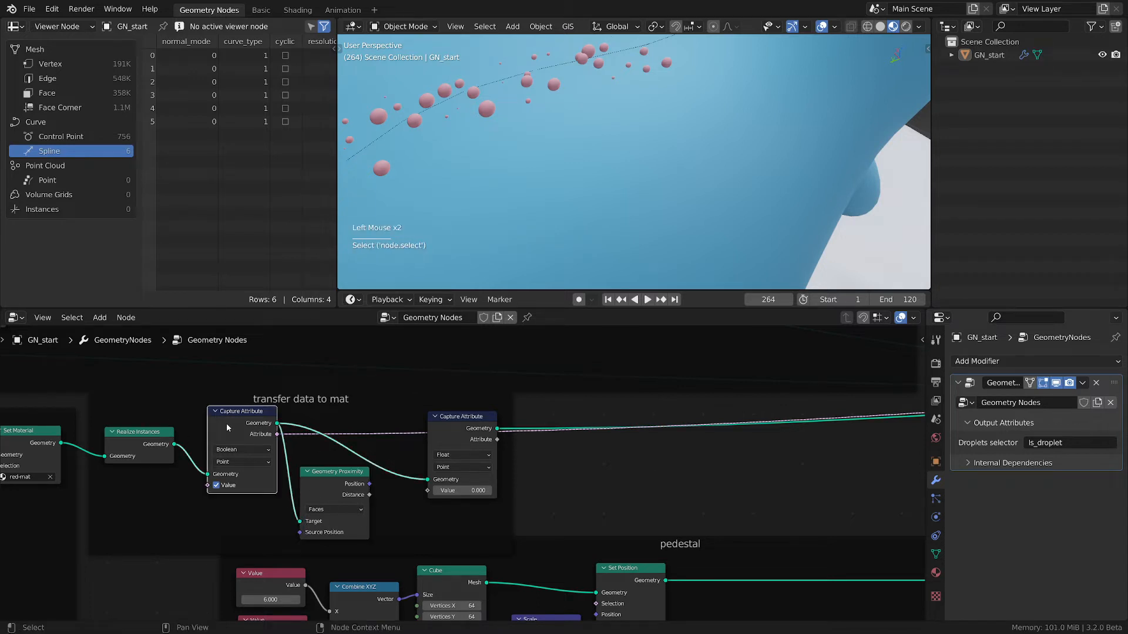
{"action": "left_click_drag", "start_coordinate": [227, 423], "coordinate": [217, 422]}
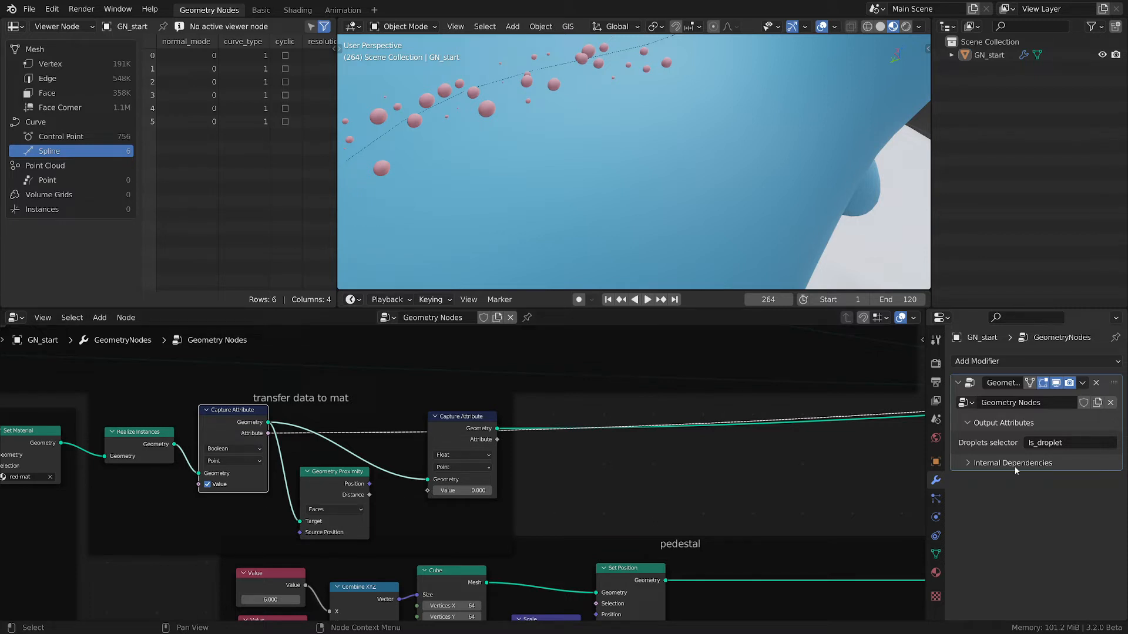
{"action": "scroll", "coordinate": [382, 500], "scroll_direction": "up", "scroll_amount": 1}
{"action": "scroll", "coordinate": [382, 499], "scroll_direction": "down", "scroll_amount": 1}
{"action": "left_click_drag", "start_coordinate": [374, 494], "coordinate": [481, 487]}
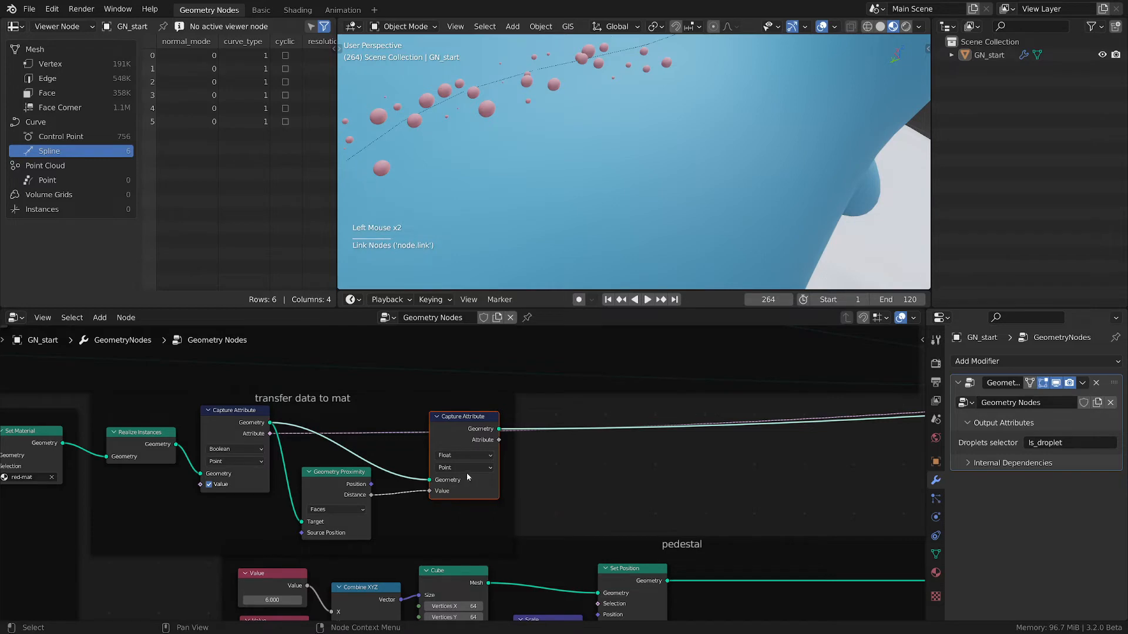
Move the outgoing geometry link from the Float Capture Attribute node to the Boolean one's Geometry output.
{"action": "scroll", "coordinate": [467, 473], "scroll_direction": "down", "scroll_amount": 2}
{"action": "scroll", "coordinate": [493, 472], "scroll_direction": "down", "scroll_amount": 1}
{"action": "left_click", "coordinate": [480, 450]}
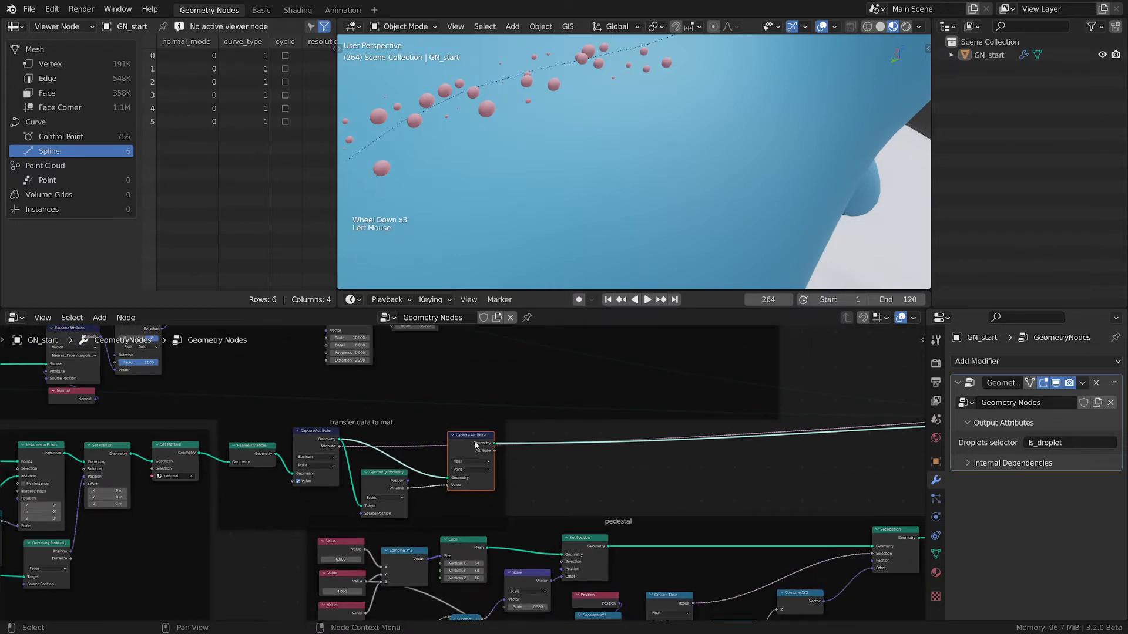
{"action": "left_click_drag", "start_coordinate": [474, 446], "coordinate": [339, 439]}
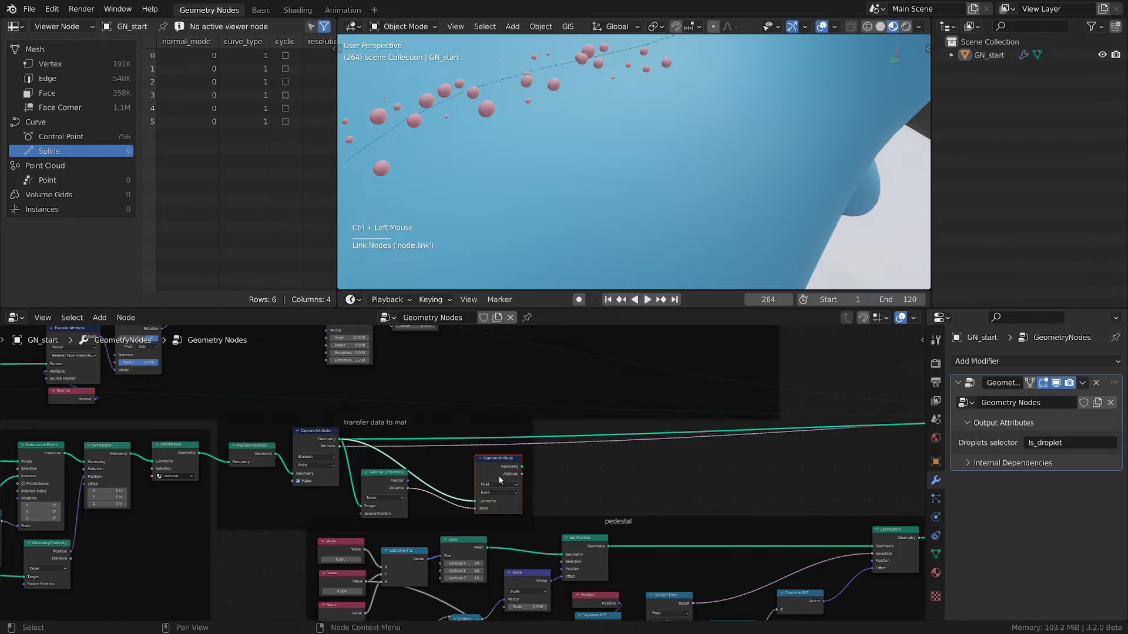
Reposition the Float Capture Attribute node beside Geometry Proximity, clear of the long geometry link.
{"action": "left_click", "coordinate": [506, 468]}
{"action": "left_click_drag", "start_coordinate": [499, 459], "coordinate": [499, 461]}
{"action": "left_click", "coordinate": [498, 427]}
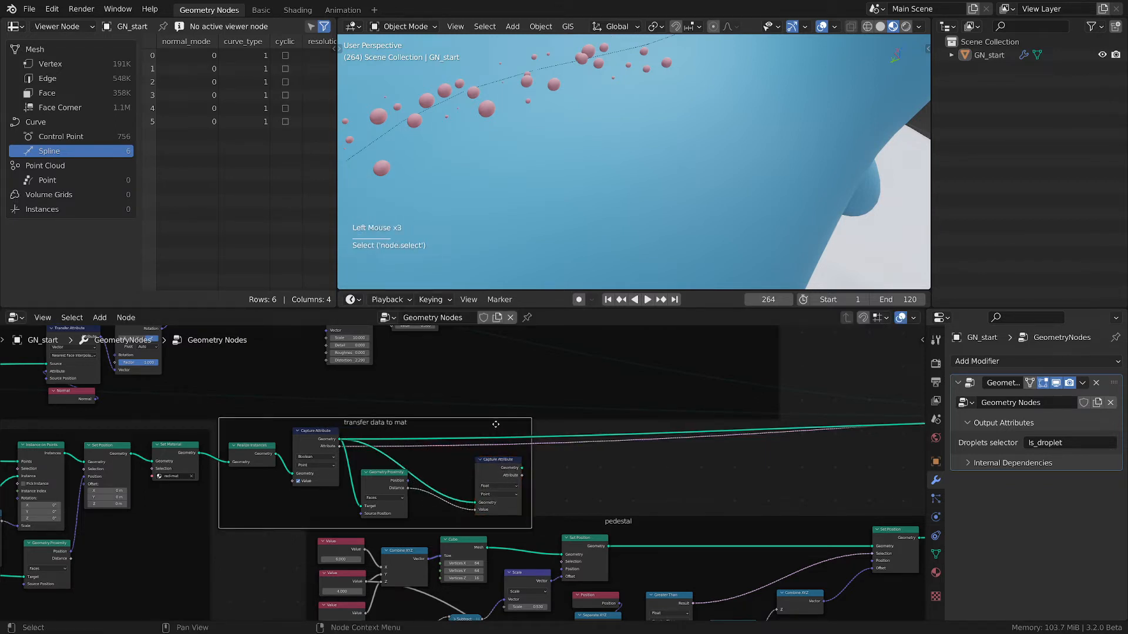
{"action": "left_click", "coordinate": [498, 466]}
{"action": "left_click", "coordinate": [389, 474], "text": "shift"}
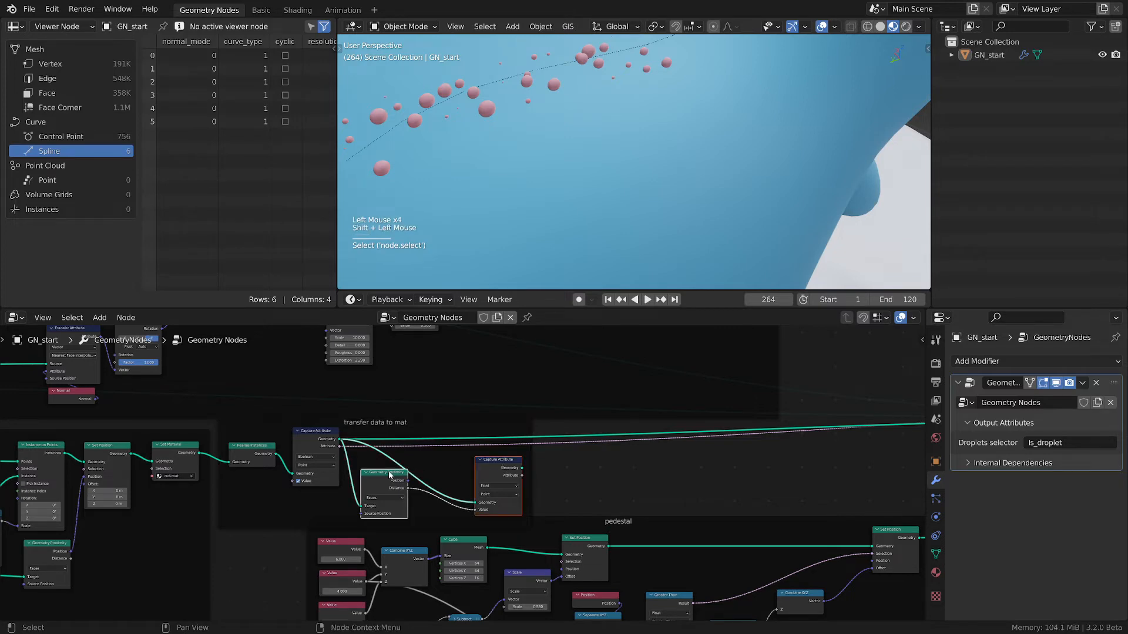
{"action": "left_click", "coordinate": [488, 485]}
{"action": "key", "text": "g"}
{"action": "left_click", "coordinate": [488, 464]}
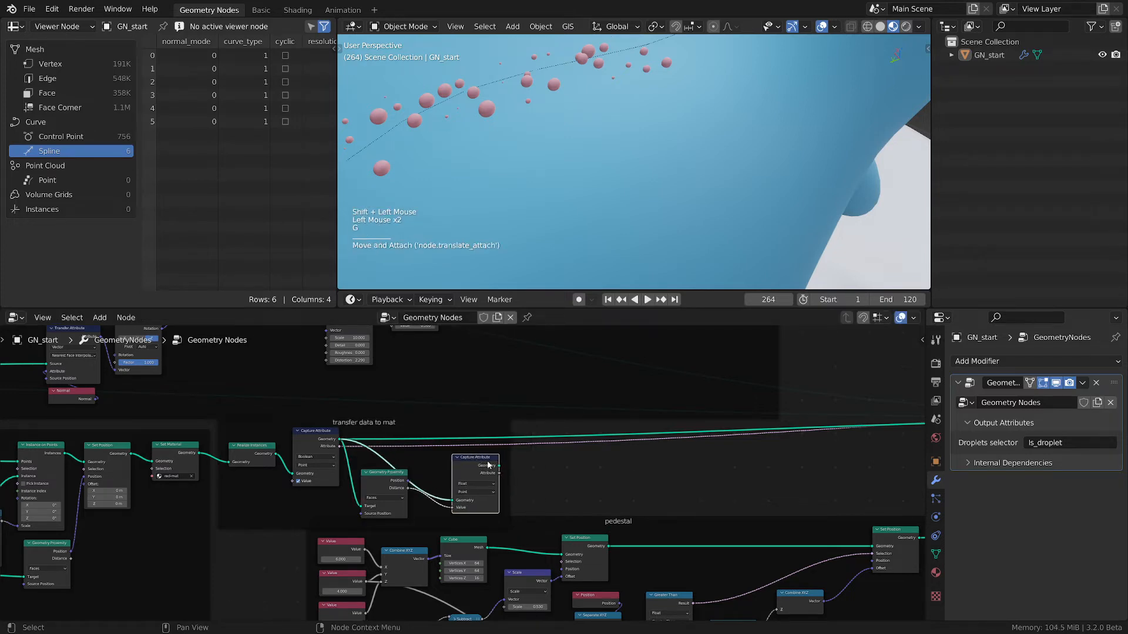
Move the pedestal frame farther down and lower the "transfer data to mat" frame into the freed space.
{"action": "scroll", "coordinate": [488, 464], "scroll_direction": "down", "scroll_amount": 2}
{"action": "middle_click_drag", "start_coordinate": [594, 421], "coordinate": [499, 431]}
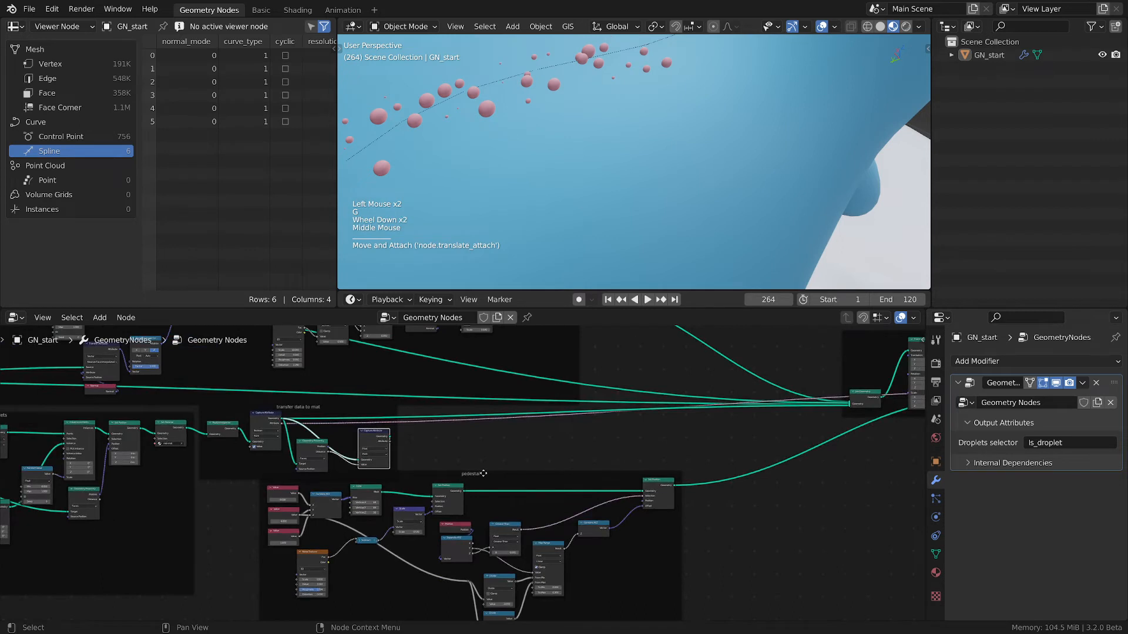
{"action": "left_click_drag", "start_coordinate": [484, 473], "coordinate": [493, 542]}
{"action": "left_click_drag", "start_coordinate": [334, 406], "coordinate": [345, 435]}
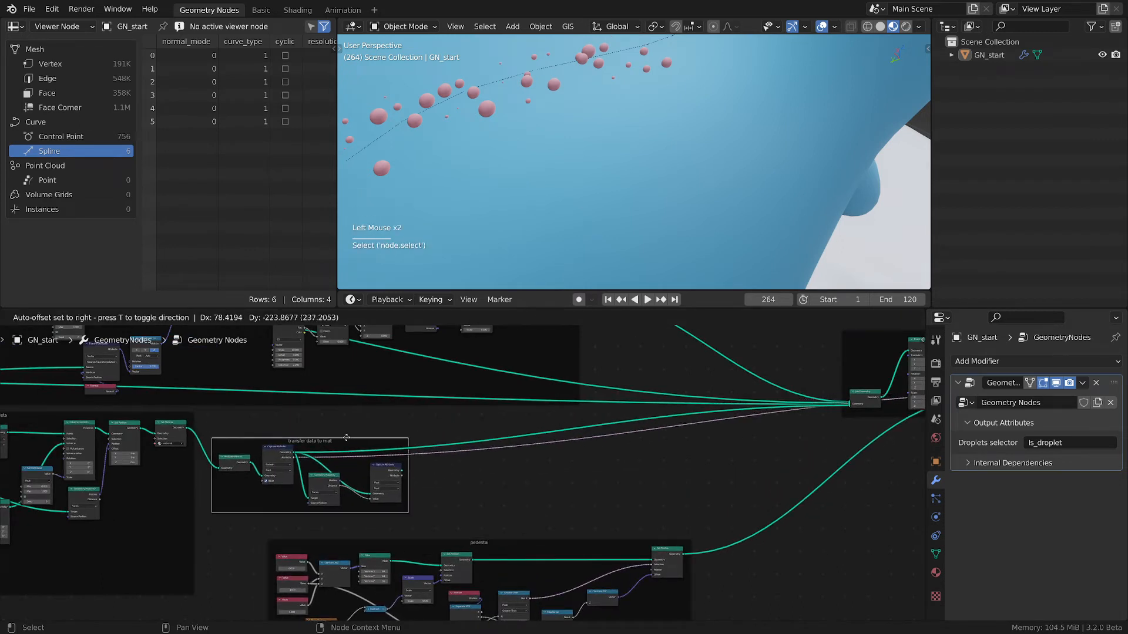
Temporarily mute the long geometry link above the "transfer data to mat" frame to check which mesh it carries, and unmute it.
{"action": "right_click_drag", "start_coordinate": [398, 413], "coordinate": [461, 368], "text": "ctrl+alt"}
{"action": "scroll", "coordinate": [608, 122], "scroll_direction": "down", "scroll_amount": 5}
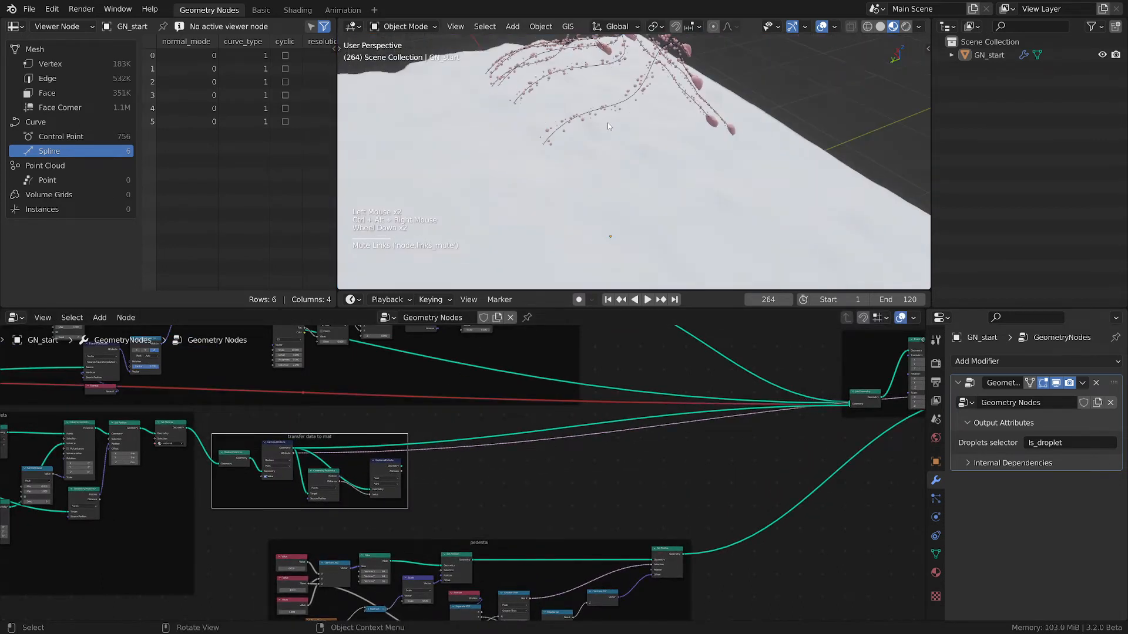
{"action": "scroll", "coordinate": [444, 400], "scroll_direction": "up", "scroll_amount": 1}
{"action": "right_click_drag", "start_coordinate": [441, 412], "coordinate": [439, 429], "text": "ctrl+alt"}
{"action": "scroll", "coordinate": [487, 422], "scroll_direction": "up", "scroll_amount": 2}
{"action": "scroll", "coordinate": [488, 421], "scroll_direction": "down", "scroll_amount": 2}
{"action": "scroll", "coordinate": [488, 422], "scroll_direction": "down", "scroll_amount": 1}
{"action": "scroll", "coordinate": [439, 428], "scroll_direction": "up", "scroll_amount": 2}
{"action": "scroll", "coordinate": [452, 417], "scroll_direction": "down", "scroll_amount": 1}
{"action": "scroll", "coordinate": [452, 421], "scroll_direction": "down", "scroll_amount": 1}
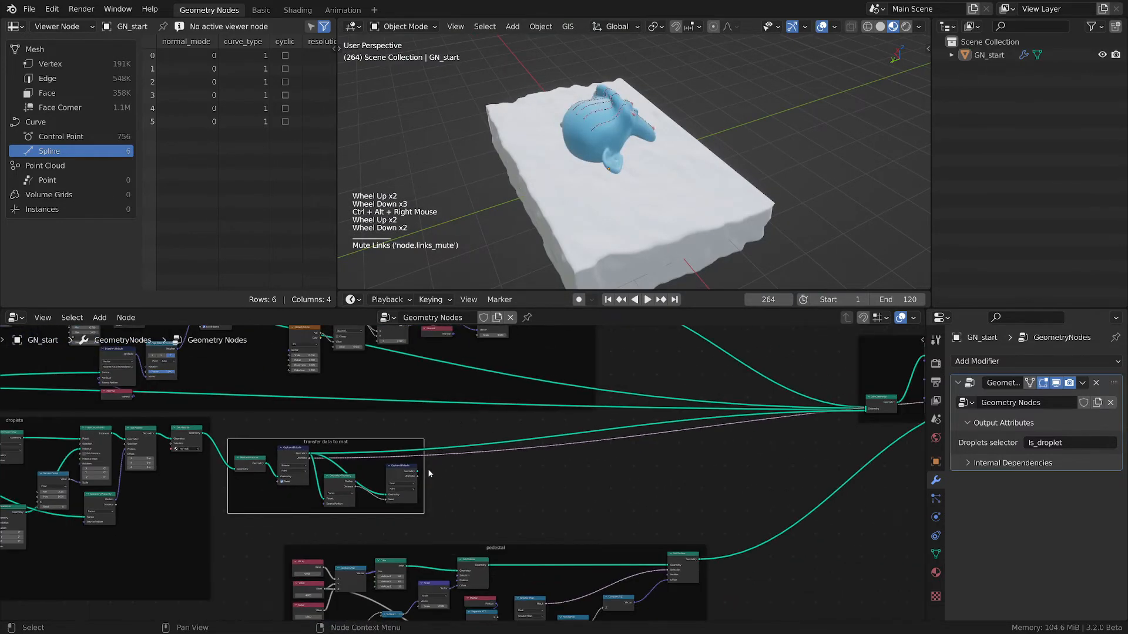
Add two reroutes on the long geometry link and route it between them through the Float Capture Attribute node.
{"action": "left_click", "coordinate": [418, 467]}
{"action": "right_click_drag", "start_coordinate": [401, 397], "coordinate": [402, 406], "text": "shift"}
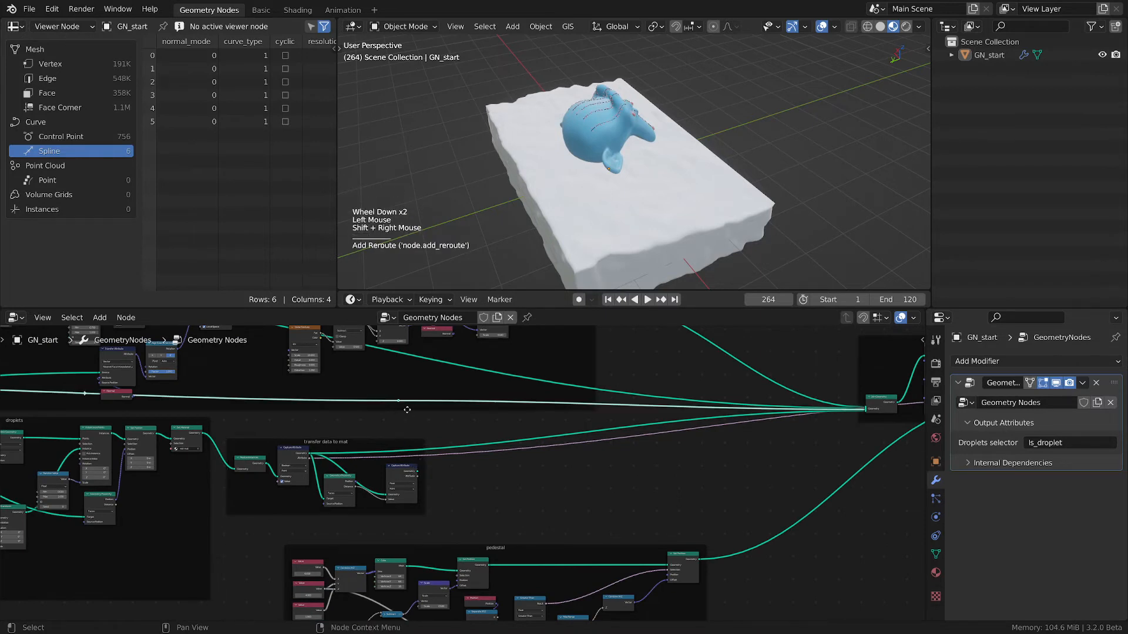
{"action": "left_click_drag", "start_coordinate": [400, 402], "coordinate": [386, 498]}
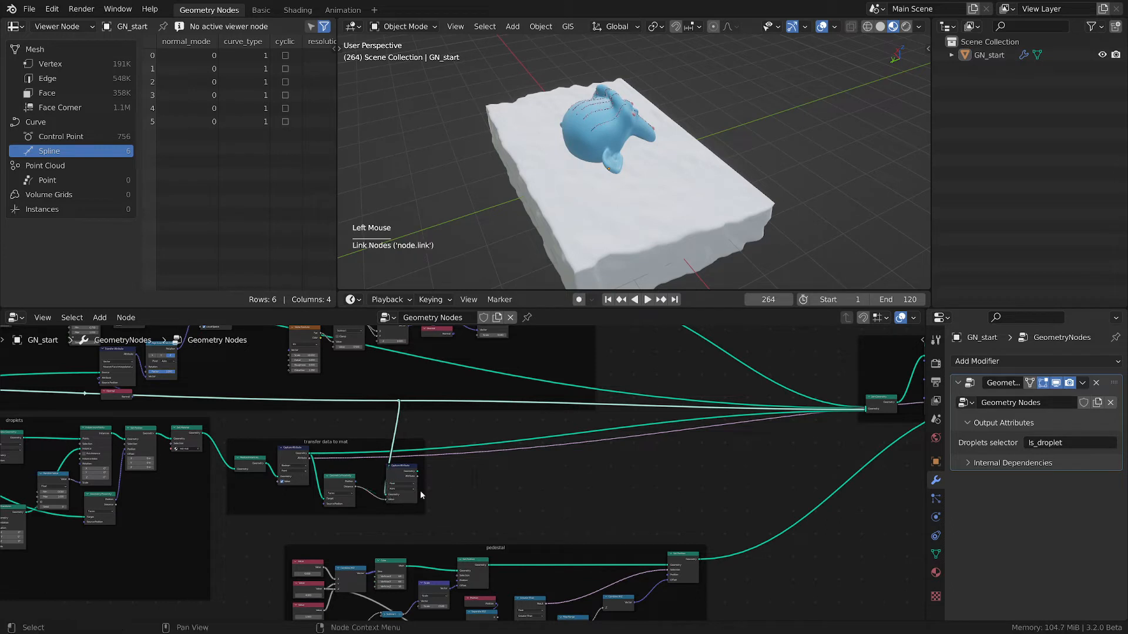
{"action": "right_click_drag", "start_coordinate": [464, 385], "coordinate": [424, 473], "text": "shift"}
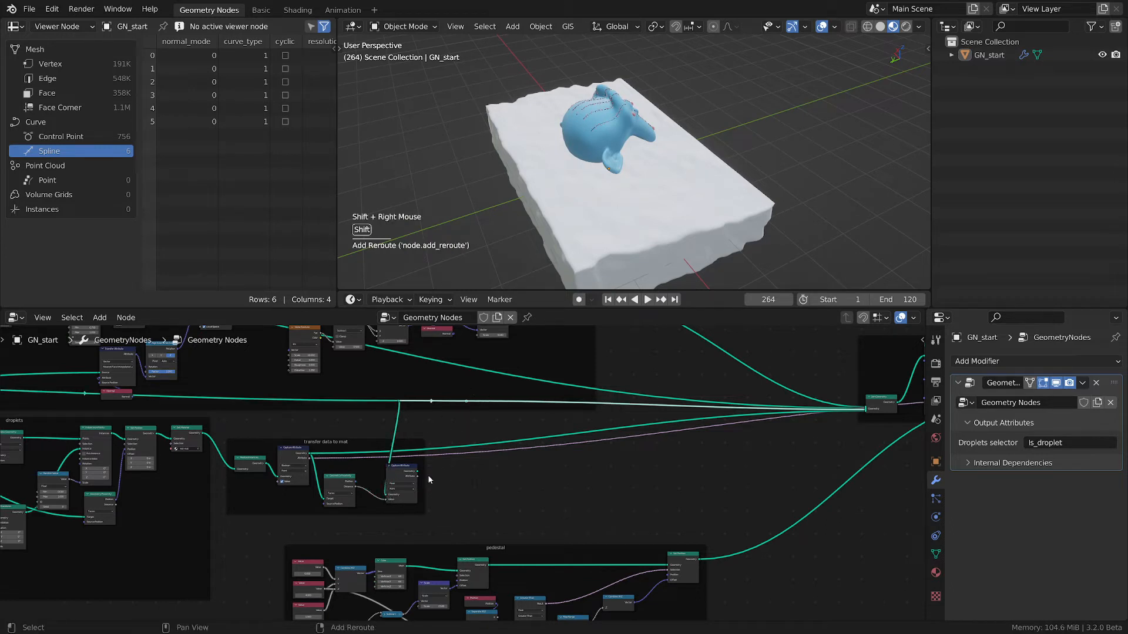
{"action": "left_click_drag", "start_coordinate": [418, 472], "coordinate": [364, 386]}
Remove both reroutes on the long geometry link while keeping the connections through the Float Capture Attribute node.
{"action": "scroll", "coordinate": [445, 425], "scroll_direction": "up", "scroll_amount": 1}
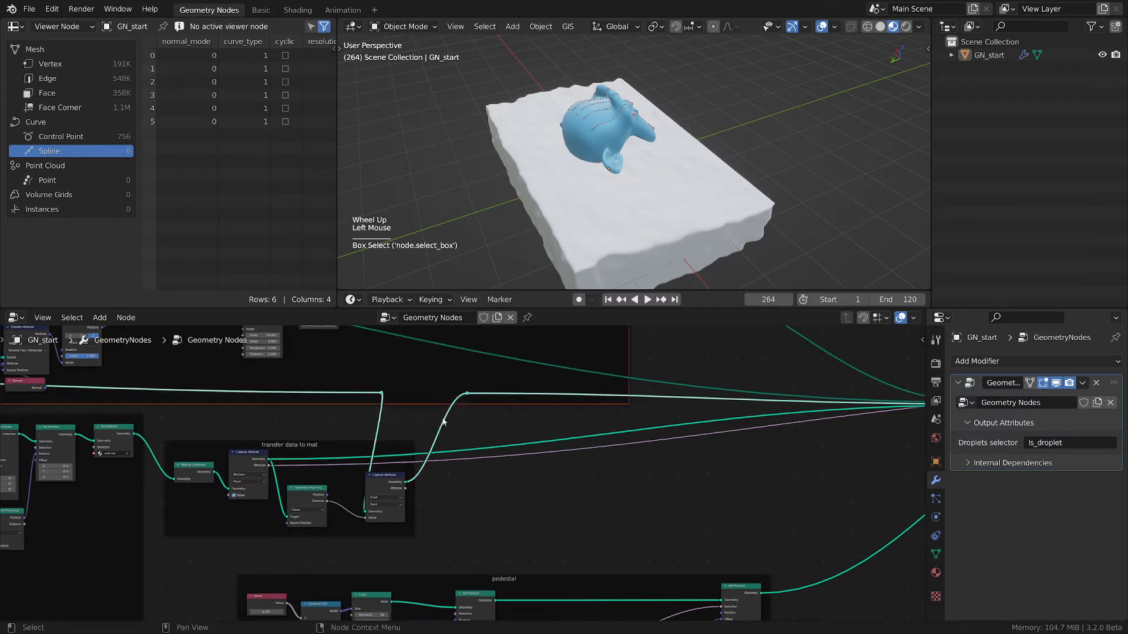
{"action": "left_click", "coordinate": [527, 414], "text": "shift"}
{"action": "left_click", "coordinate": [525, 412], "text": "shift"}
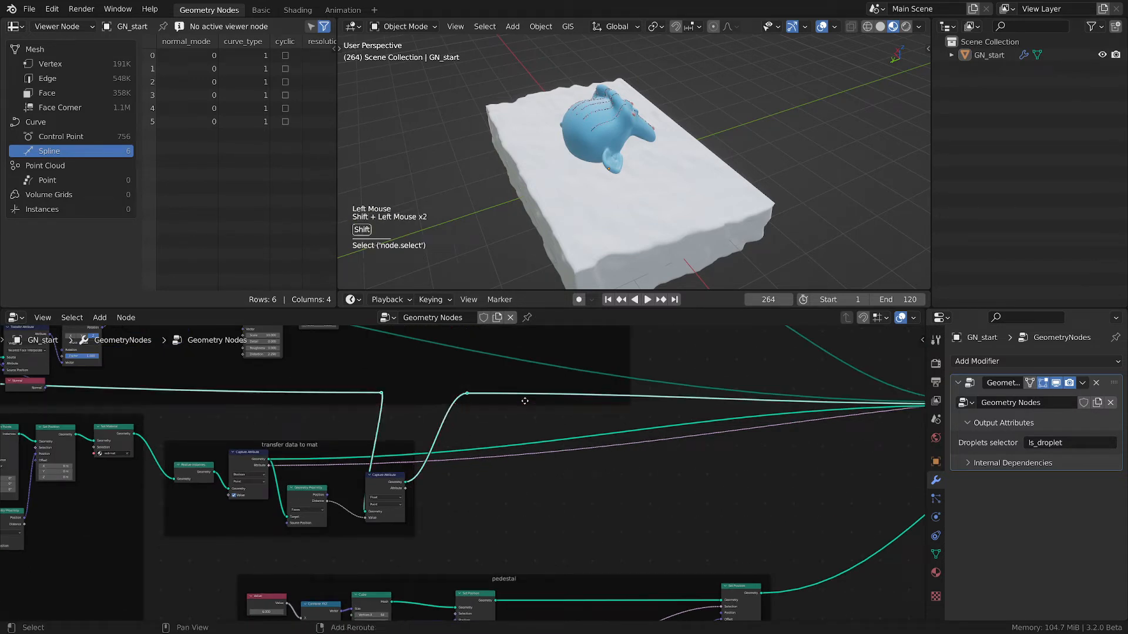
{"action": "key", "text": "ctrl+x"}
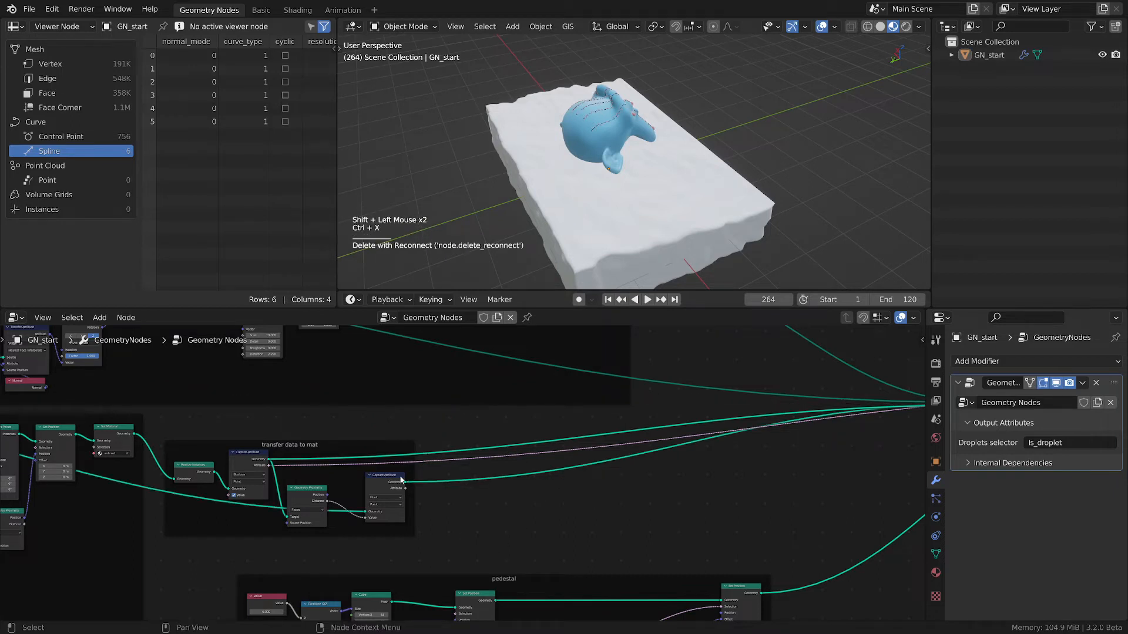
Rearrange the "transfer data to mat" frame, raising the Float Capture Attribute node above Geometry Proximity and nudging the Boolean one lower.
{"action": "left_click_drag", "start_coordinate": [392, 474], "coordinate": [406, 421]}
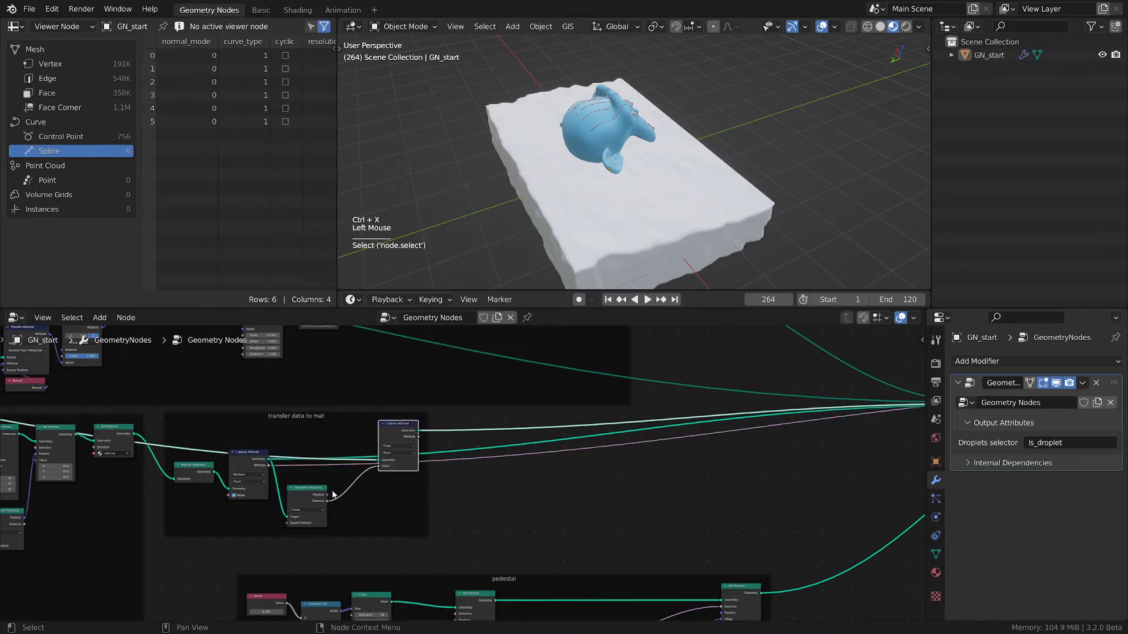
{"action": "left_click_drag", "start_coordinate": [307, 493], "coordinate": [330, 493]}
{"action": "scroll", "coordinate": [305, 475], "scroll_direction": "up", "scroll_amount": 4}
{"action": "left_click_drag", "start_coordinate": [204, 433], "coordinate": [211, 446]}
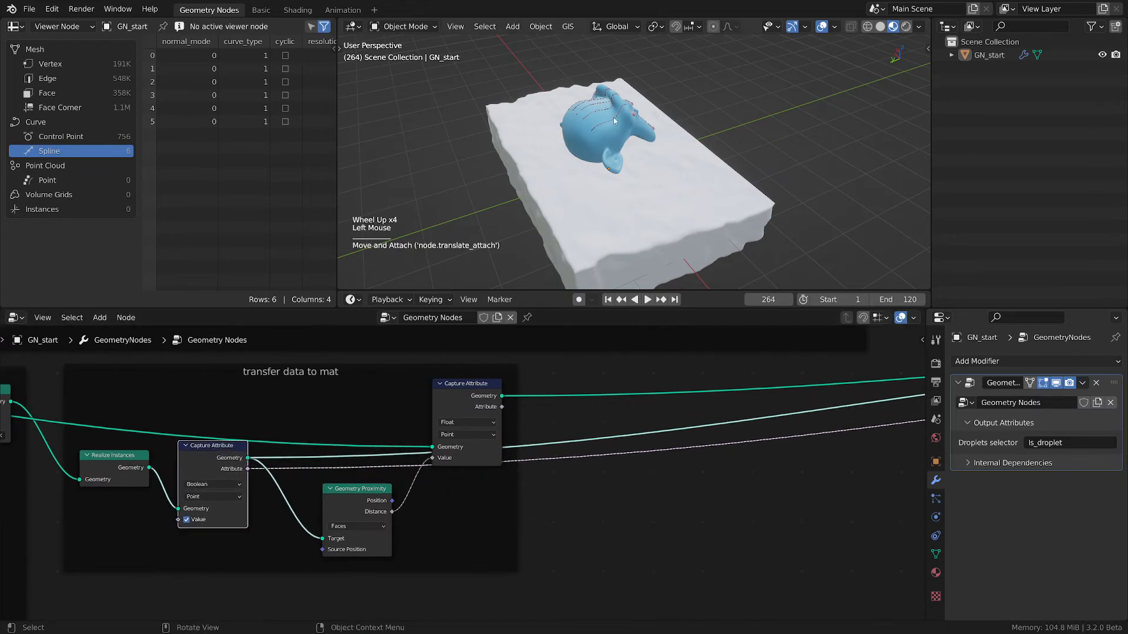
{"action": "scroll", "coordinate": [615, 120], "scroll_direction": "up", "scroll_amount": 3}
{"action": "left_click_drag", "start_coordinate": [344, 494], "coordinate": [303, 484]}
{"action": "left_click_drag", "start_coordinate": [469, 392], "coordinate": [464, 395]}
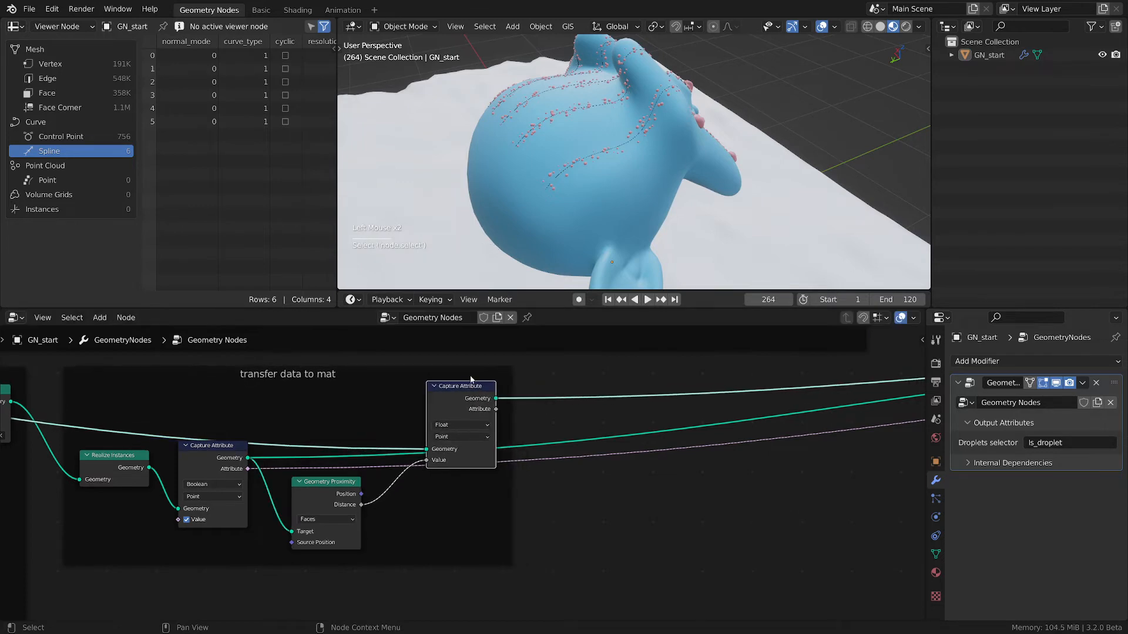
Connect the Float Capture Attribute node's Attribute output to a new socket on the Group Output node.
{"action": "scroll", "coordinate": [611, 149], "scroll_direction": "up", "scroll_amount": 3}
{"action": "scroll", "coordinate": [612, 149], "scroll_direction": "down", "scroll_amount": 1}
{"action": "scroll", "coordinate": [611, 149], "scroll_direction": "up", "scroll_amount": 3}
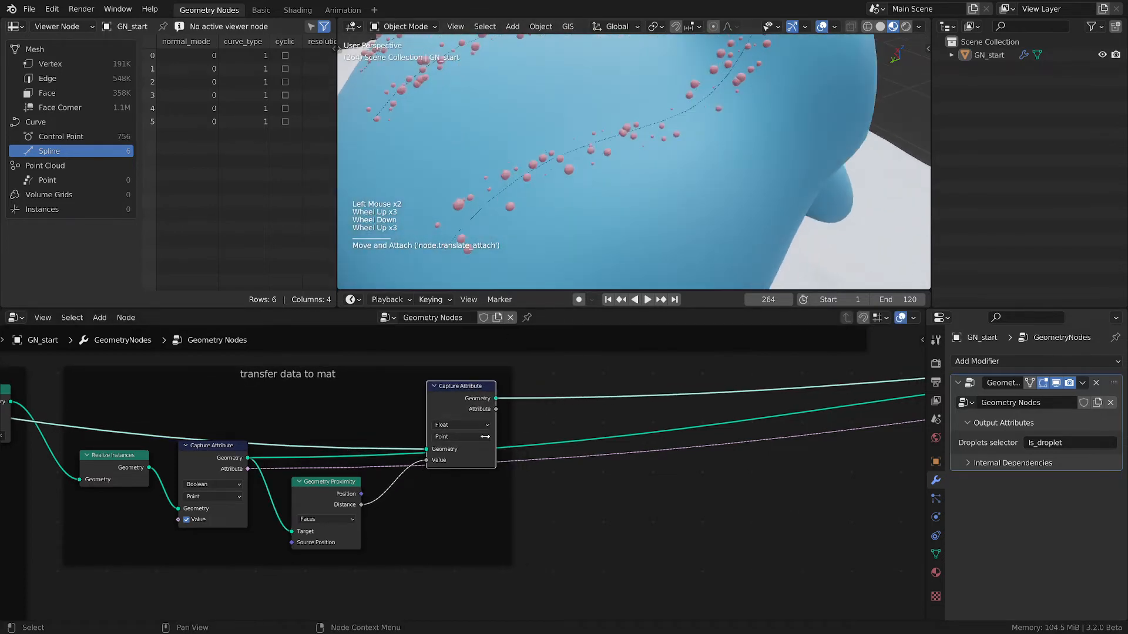
{"action": "scroll", "coordinate": [485, 436], "scroll_direction": "down", "scroll_amount": 5}
{"action": "scroll", "coordinate": [470, 460], "scroll_direction": "up", "scroll_amount": 4}
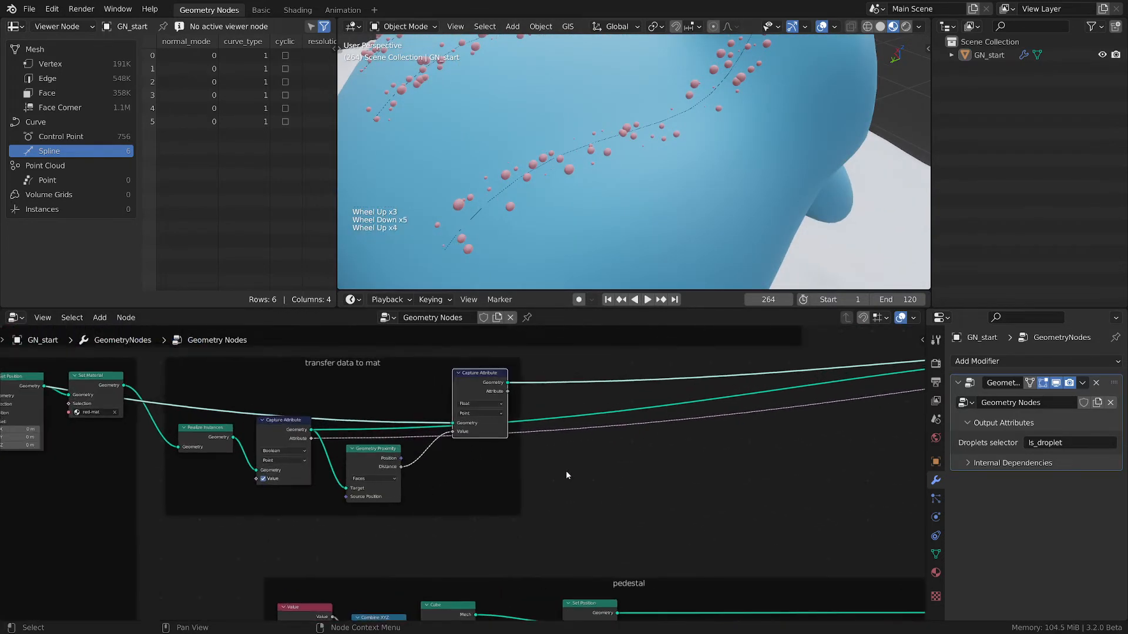
{"action": "middle_click_drag", "start_coordinate": [566, 471], "coordinate": [355, 488]}
{"action": "left_click", "coordinate": [297, 411]}
{"action": "left_click", "coordinate": [297, 411]}
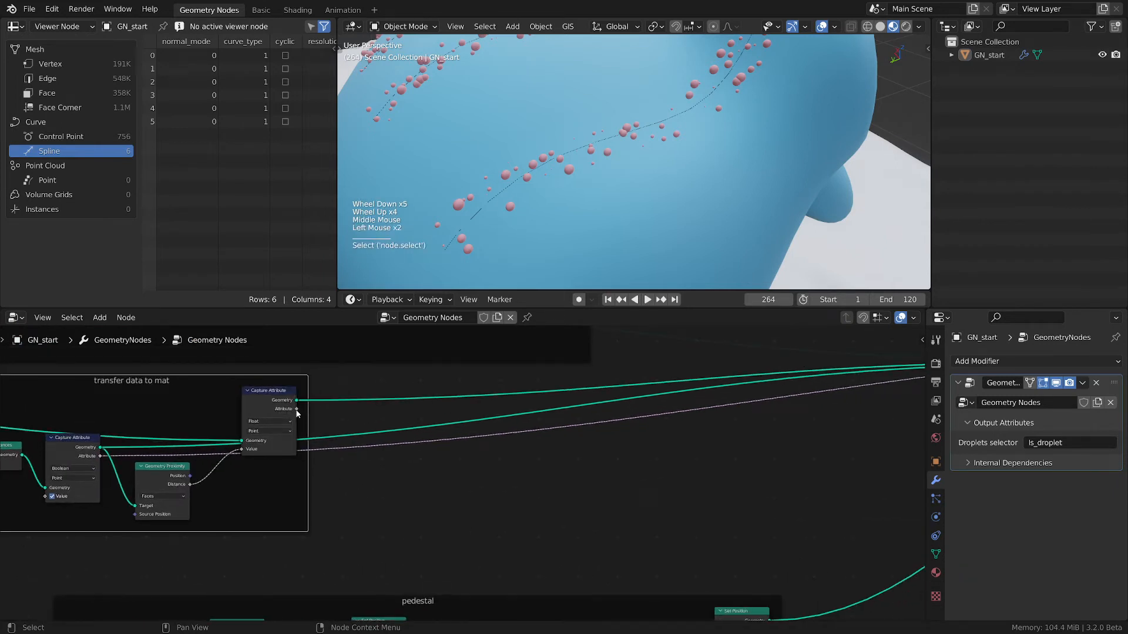
{"action": "left_click_drag", "start_coordinate": [298, 411], "coordinate": [562, 372]}
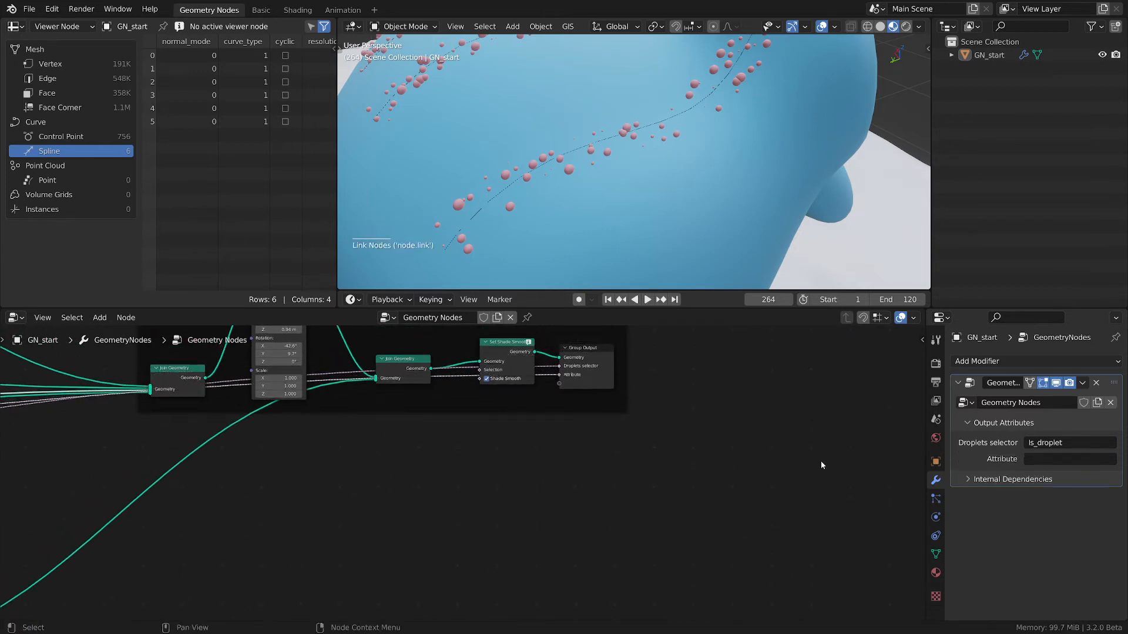
Name the modifier's new output attribute droplets_dist.
{"action": "left_click", "coordinate": [1038, 460]}
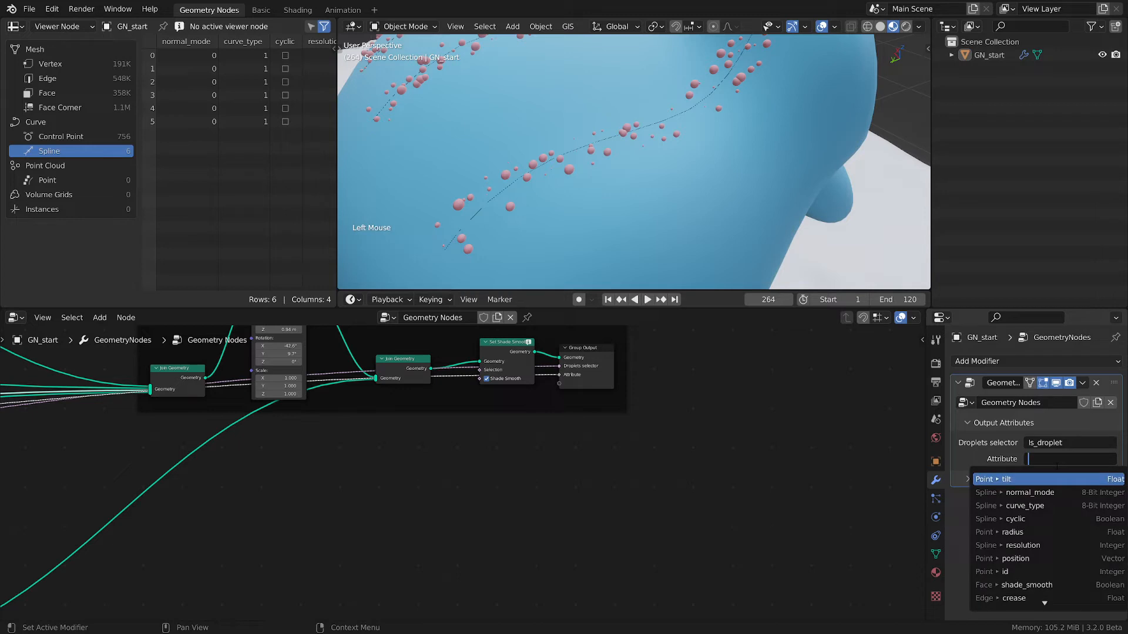
{"action": "type", "text": "dropl"}
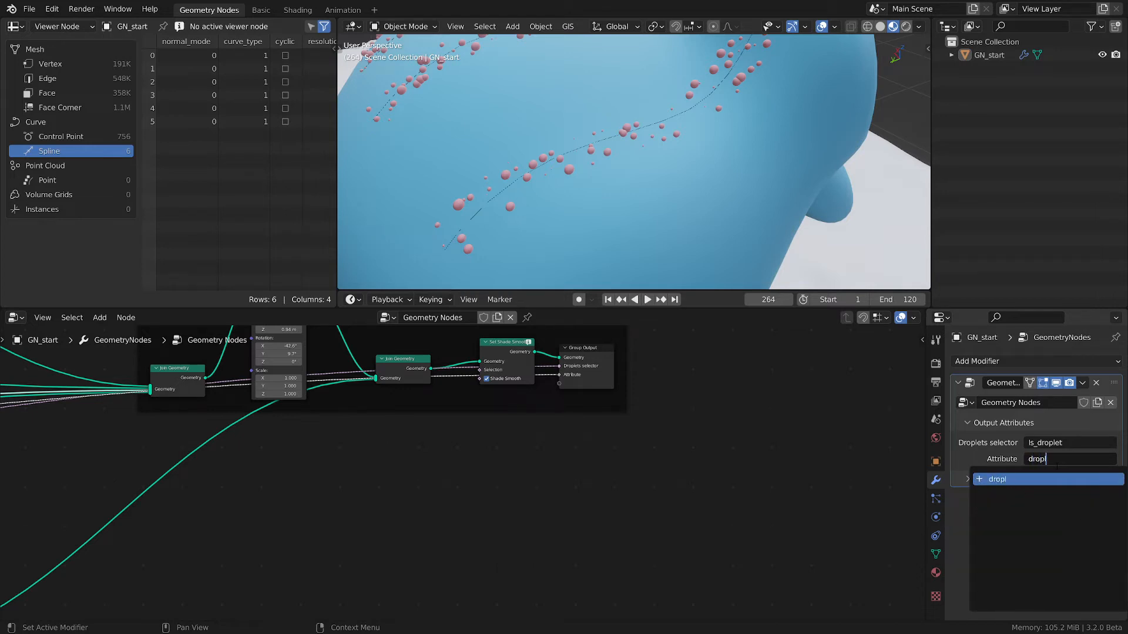
{"action": "type", "text": "ets_dist"}
{"action": "key", "text": "Return"}
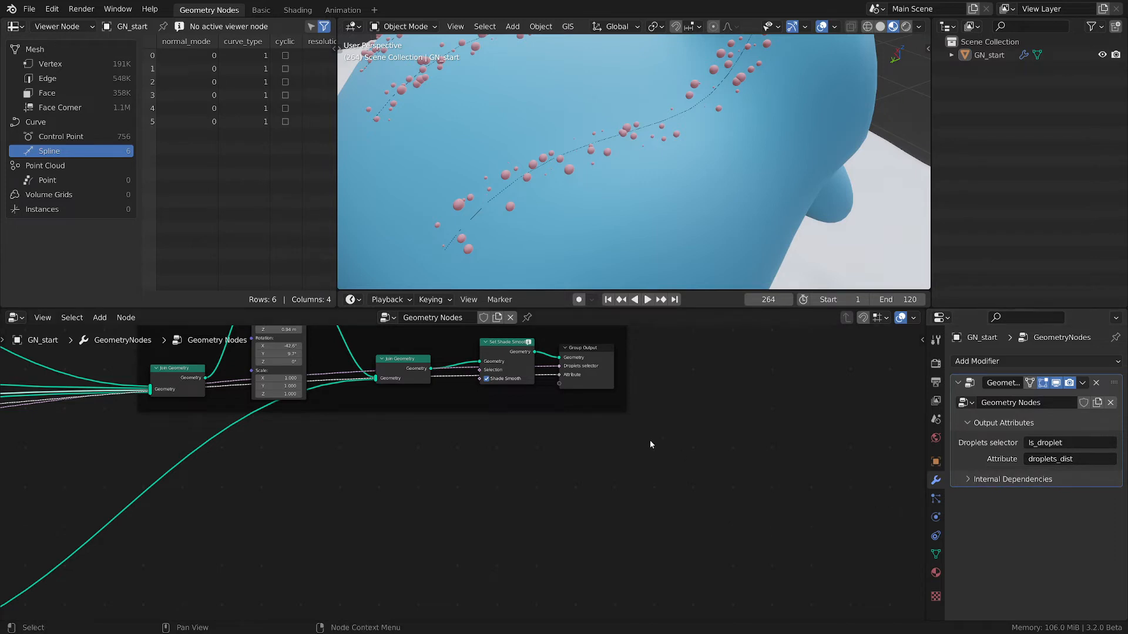
Move the Group Output node slightly lower in its frame and save the file.
{"action": "scroll", "coordinate": [651, 443], "scroll_direction": "down", "scroll_amount": 3}
{"action": "left_click_drag", "start_coordinate": [616, 379], "coordinate": [620, 399]}
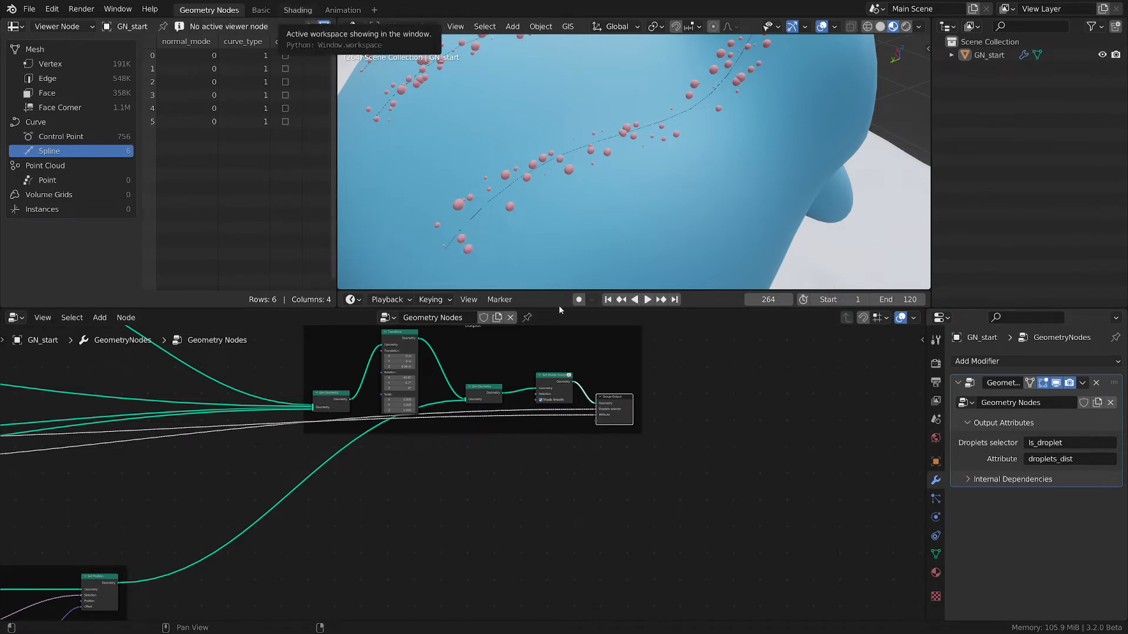
{"action": "left_click", "coordinate": [708, 434]}
{"action": "key", "text": "ctrl+s"}
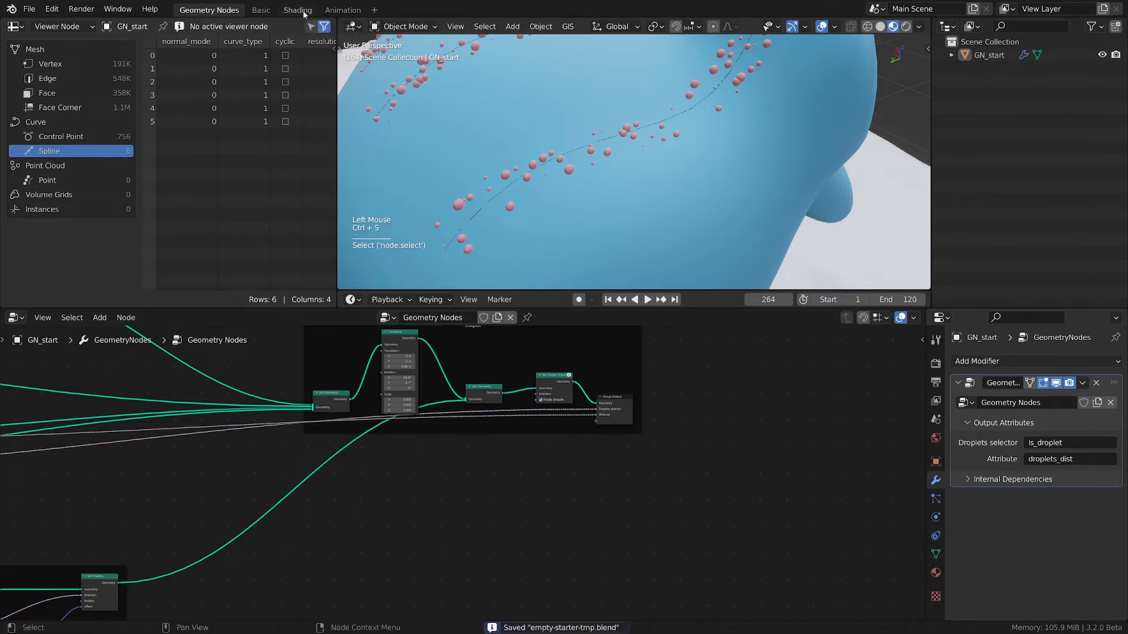
Switch to the Shading workspace to work on the blue-mat shader nodes with the monkey head in view.
{"action": "key", "text": "ctrl+Page_Down"}
{"action": "key", "text": "ctrl+Page_Down"}
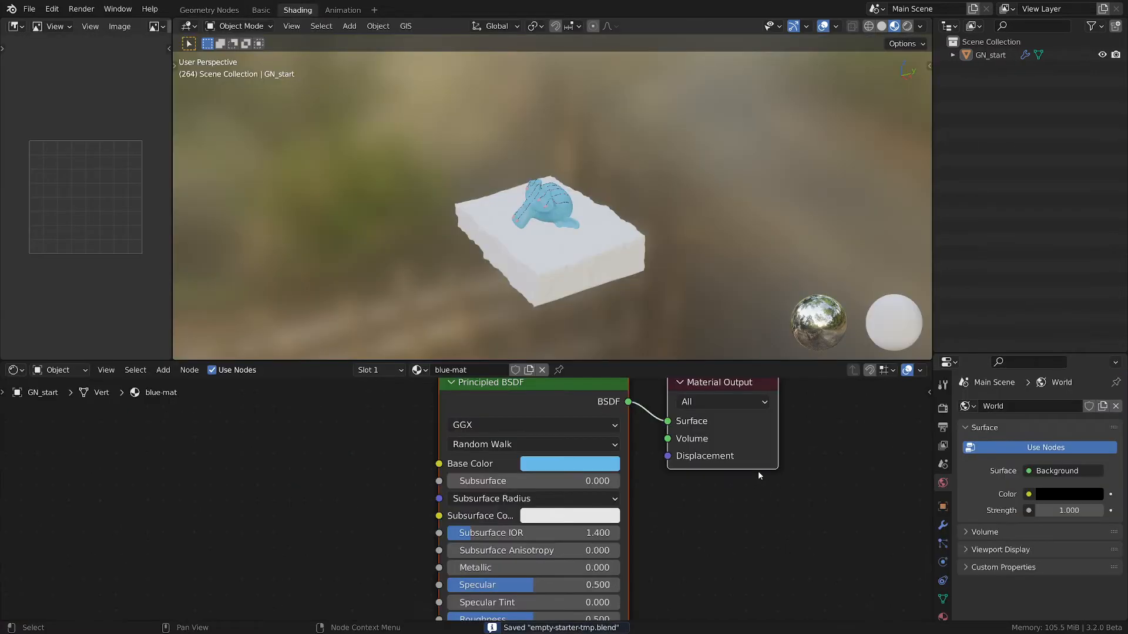
{"action": "scroll", "coordinate": [344, 474], "scroll_direction": "down", "scroll_amount": 5}
{"action": "scroll", "coordinate": [341, 448], "scroll_direction": "up", "scroll_amount": 4}
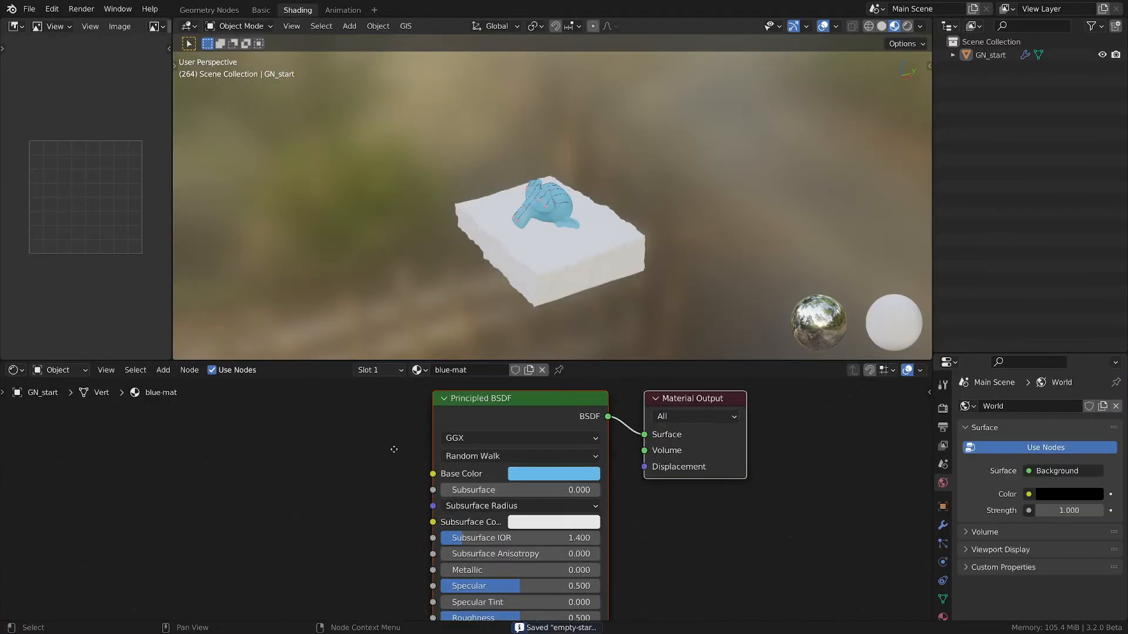
{"action": "middle_click_drag", "start_coordinate": [393, 448], "coordinate": [502, 458]}
{"action": "scroll", "coordinate": [483, 443], "scroll_direction": "down", "scroll_amount": 1}
{"action": "scroll", "coordinate": [479, 244], "scroll_direction": "up", "scroll_amount": 4}
{"action": "middle_click_drag", "start_coordinate": [418, 218], "coordinate": [558, 196]}
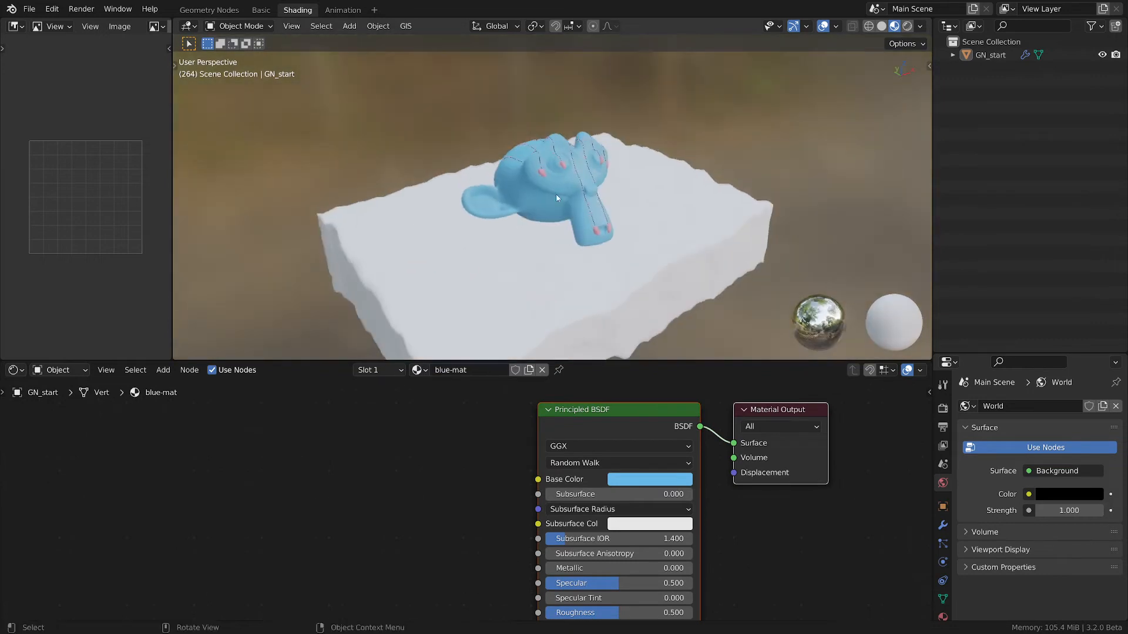
{"action": "scroll", "coordinate": [555, 195], "scroll_direction": "up", "scroll_amount": 3}
{"action": "scroll", "coordinate": [379, 493], "scroll_direction": "down", "scroll_amount": 1}
Add an Attribute node to blue-mat and set its name to droplets_dist, copied from the modifier's output attribute.
{"action": "key", "text": "shift+a"}
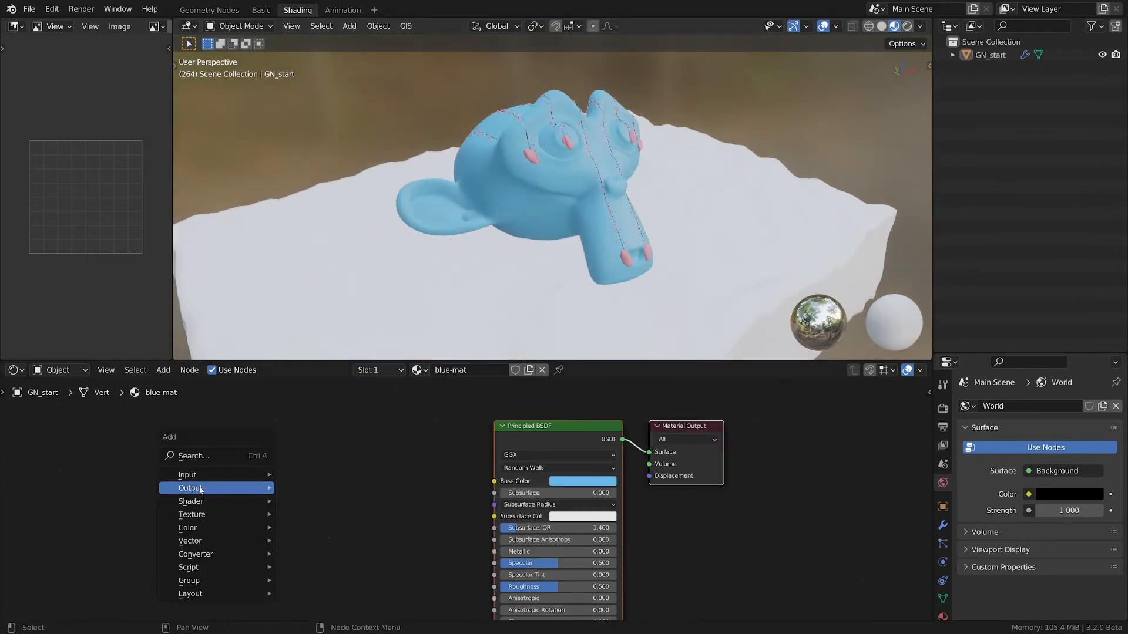
{"action": "mouse_move", "coordinate": [198, 476]}
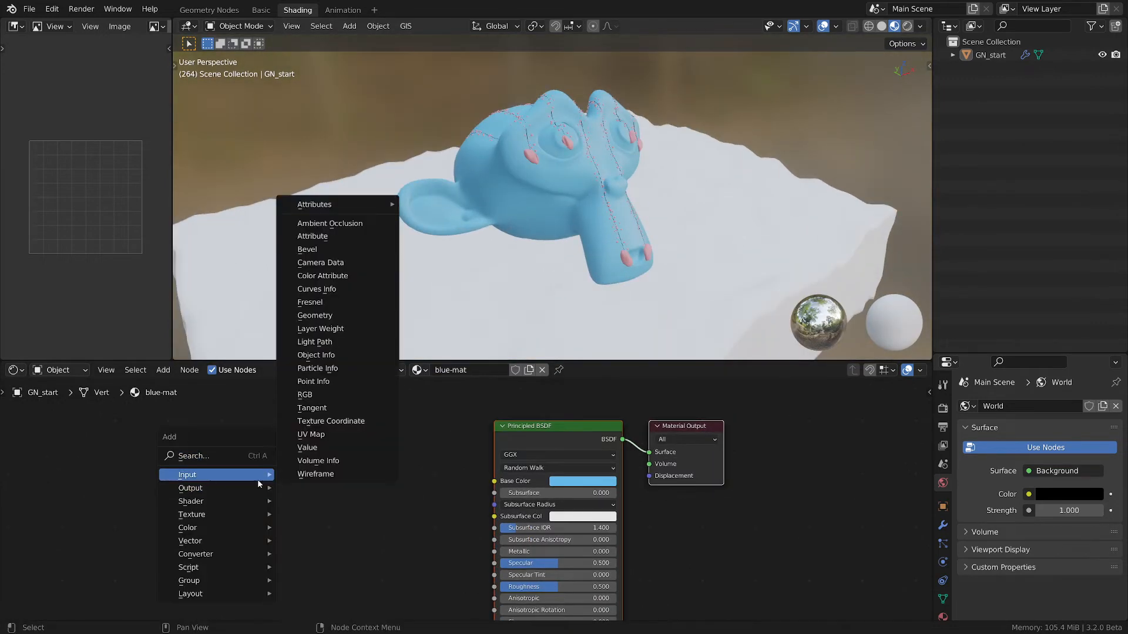
{"action": "left_click", "coordinate": [328, 235]}
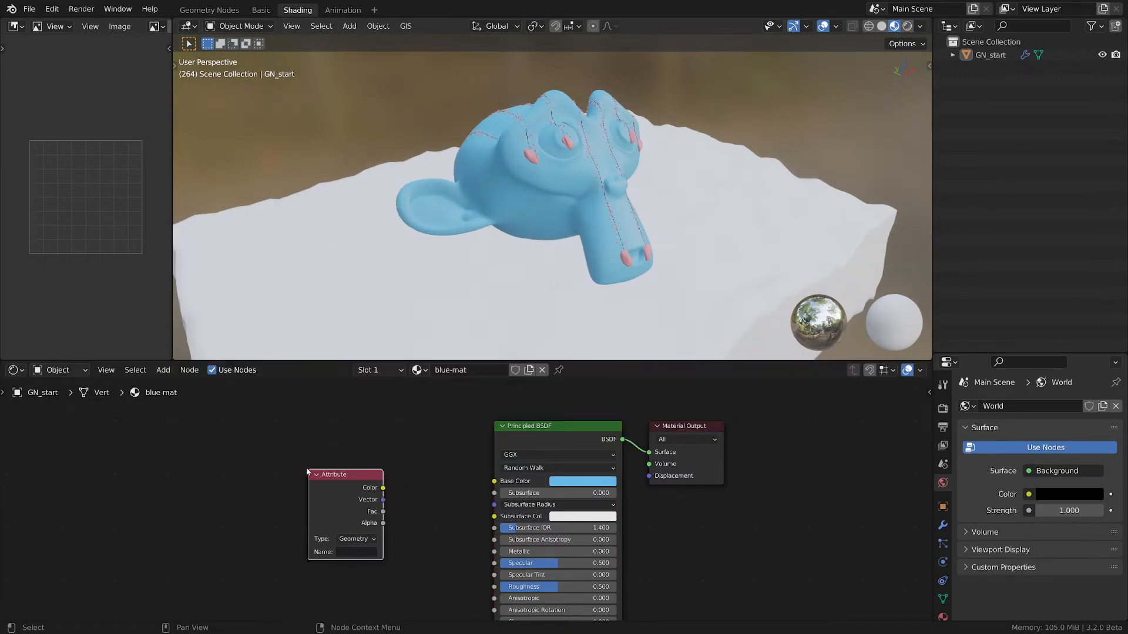
{"action": "left_click", "coordinate": [943, 525]}
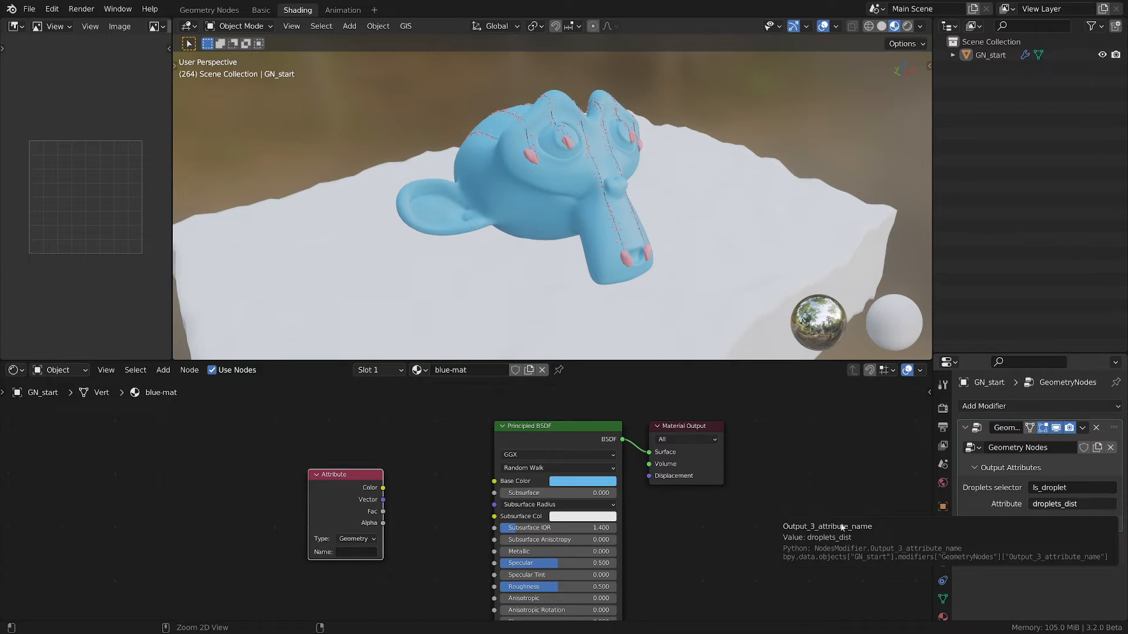
{"action": "key", "text": "ctrl+c"}
{"action": "key", "text": "ctrl+v"}
{"action": "left_click_drag", "start_coordinate": [347, 476], "coordinate": [234, 459]}
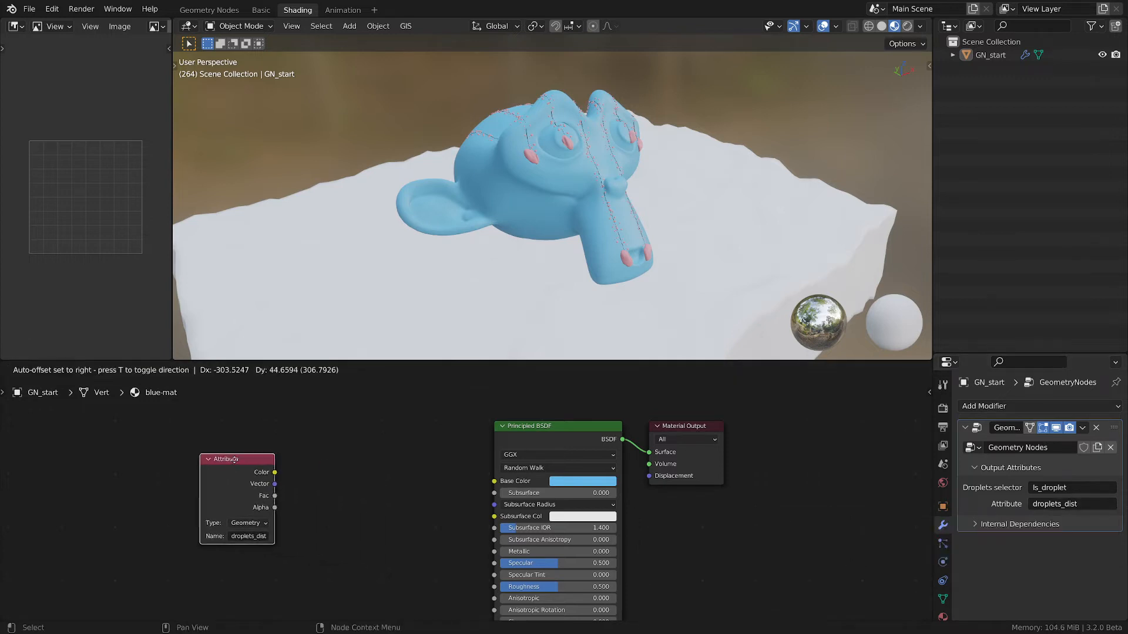
Connect the Attribute node's Fac output to the Principled BSDF's Base Color and inspect the shading around the droplets.
{"action": "scroll", "coordinate": [332, 514], "scroll_direction": "up", "scroll_amount": 1}
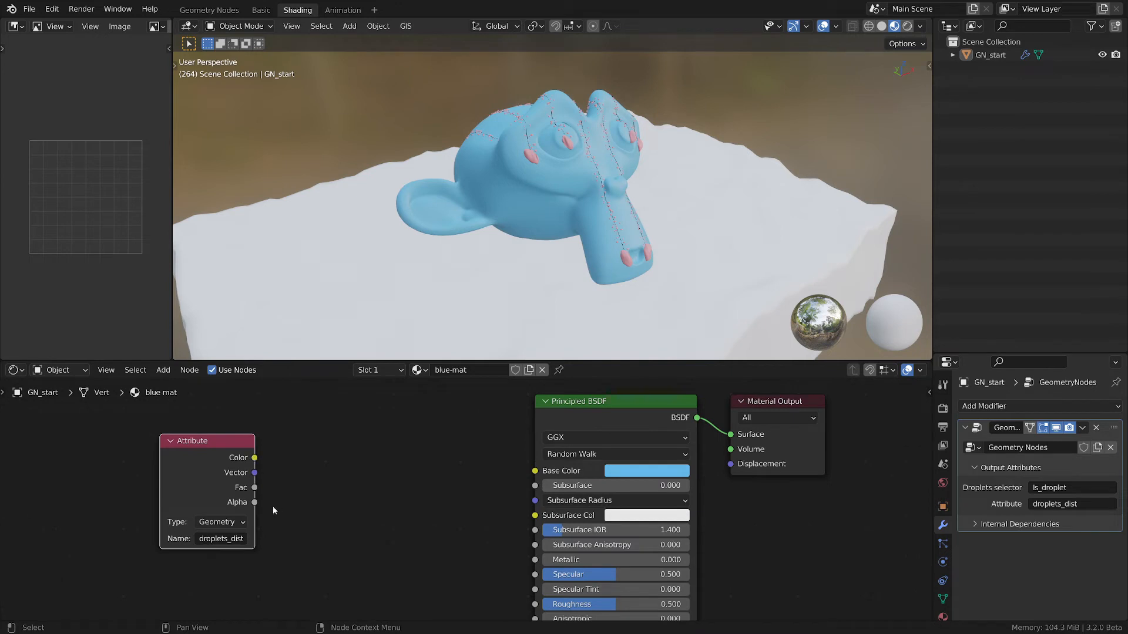
{"action": "left_click_drag", "start_coordinate": [255, 488], "coordinate": [534, 470]}
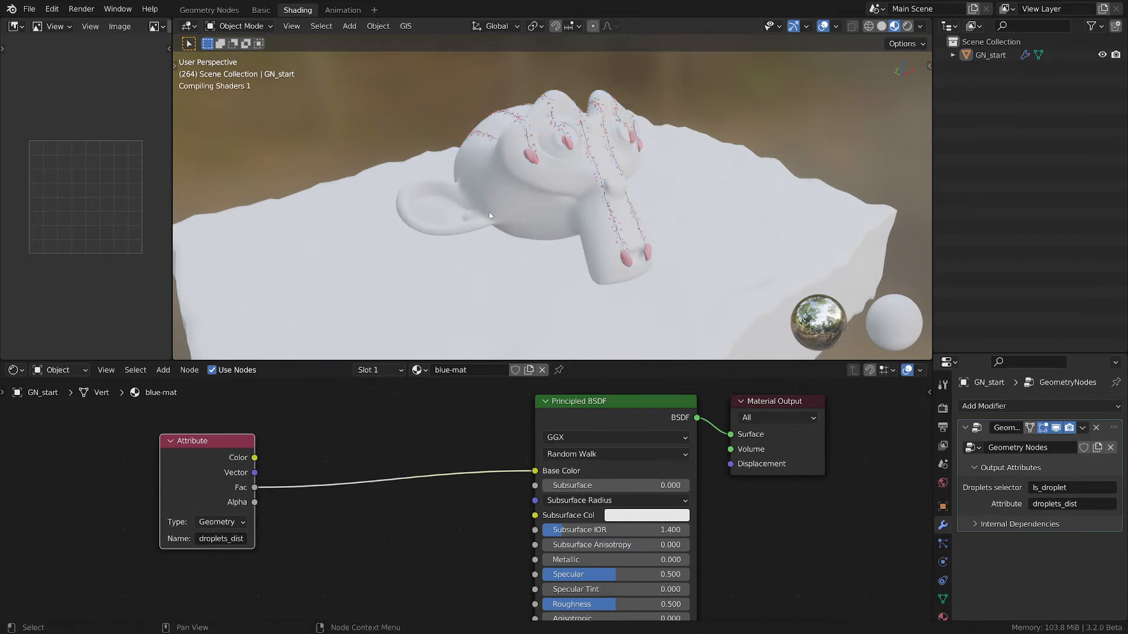
{"action": "middle_click_drag", "start_coordinate": [492, 157], "coordinate": [539, 136]}
{"action": "scroll", "coordinate": [510, 123], "scroll_direction": "up", "scroll_amount": 3}
{"action": "scroll", "coordinate": [555, 141], "scroll_direction": "down", "scroll_amount": 2}
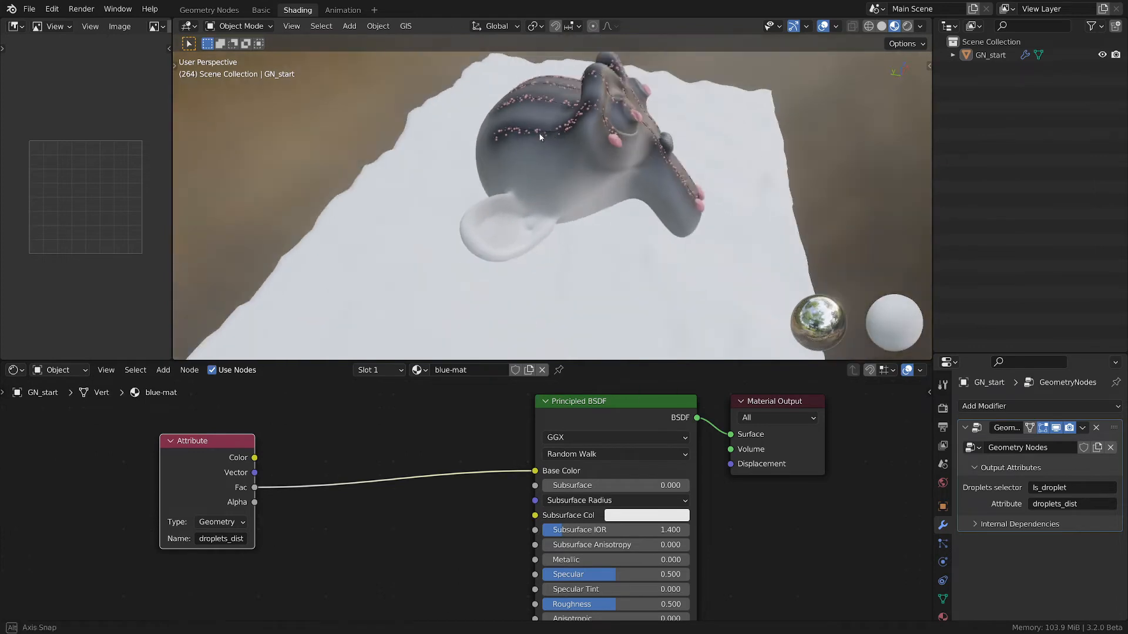
Insert a ColorRamp node between the Attribute node's Fac output and the Principled BSDF's Base Color.
{"action": "key", "text": "q"}
{"action": "left_click", "coordinate": [337, 436]}
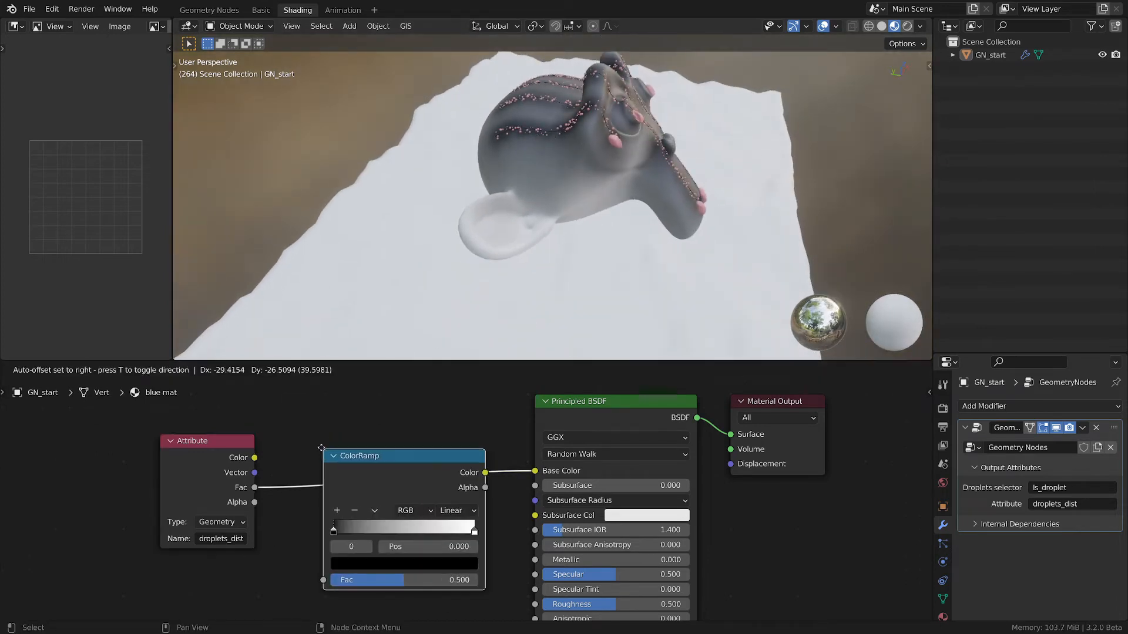
{"action": "left_click", "coordinate": [345, 491]}
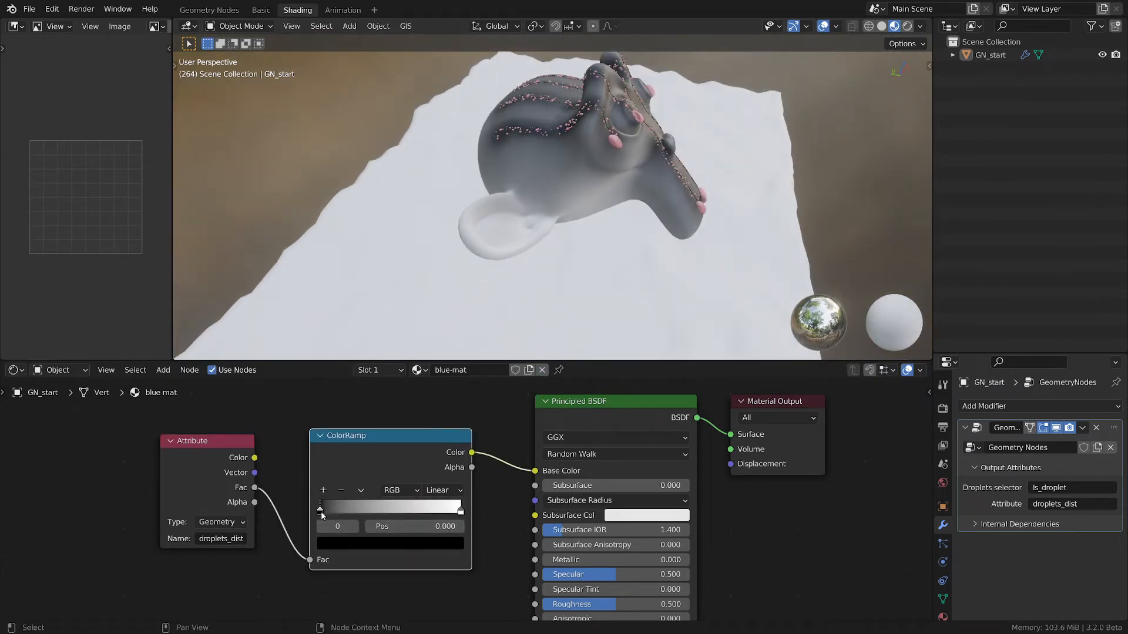
Set the ColorRamp interpolation to Ease and move its white stop to position 0.106 to tighten the dark trails.
{"action": "mouse_move", "coordinate": [321, 512]}
{"action": "left_mouse_down"}
{"action": "mouse_move", "coordinate": [330, 514]}
{"action": "mouse_move", "coordinate": [319, 513]}
{"action": "left_mouse_up"}
{"action": "left_click_drag", "start_coordinate": [461, 512], "coordinate": [336, 512]}
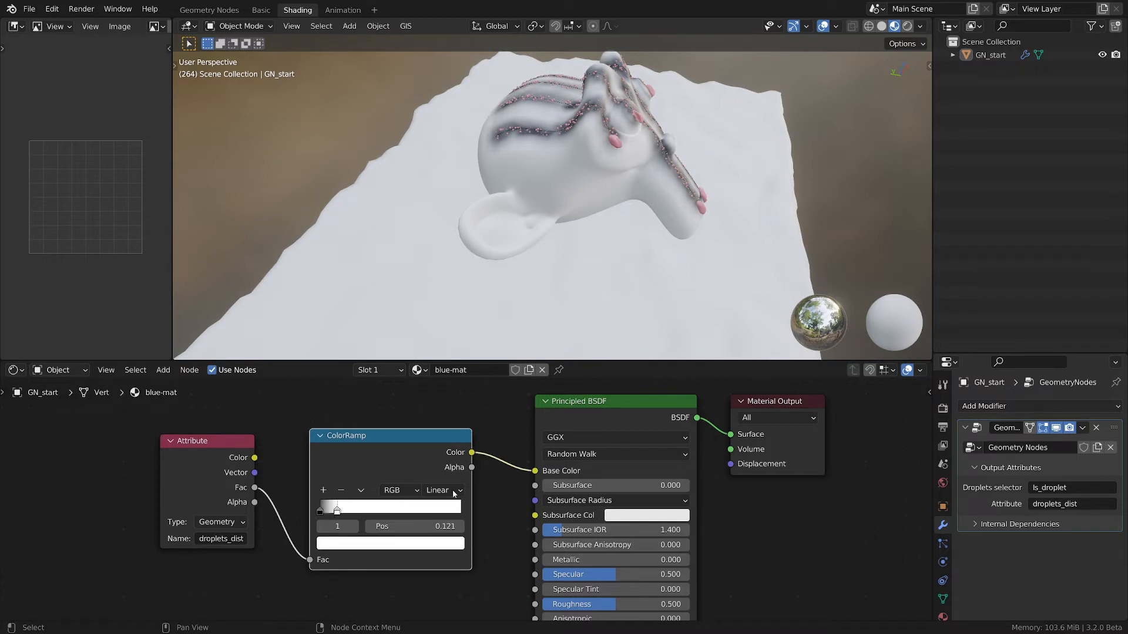
{"action": "left_click", "coordinate": [442, 490]}
{"action": "left_click", "coordinate": [450, 506]}
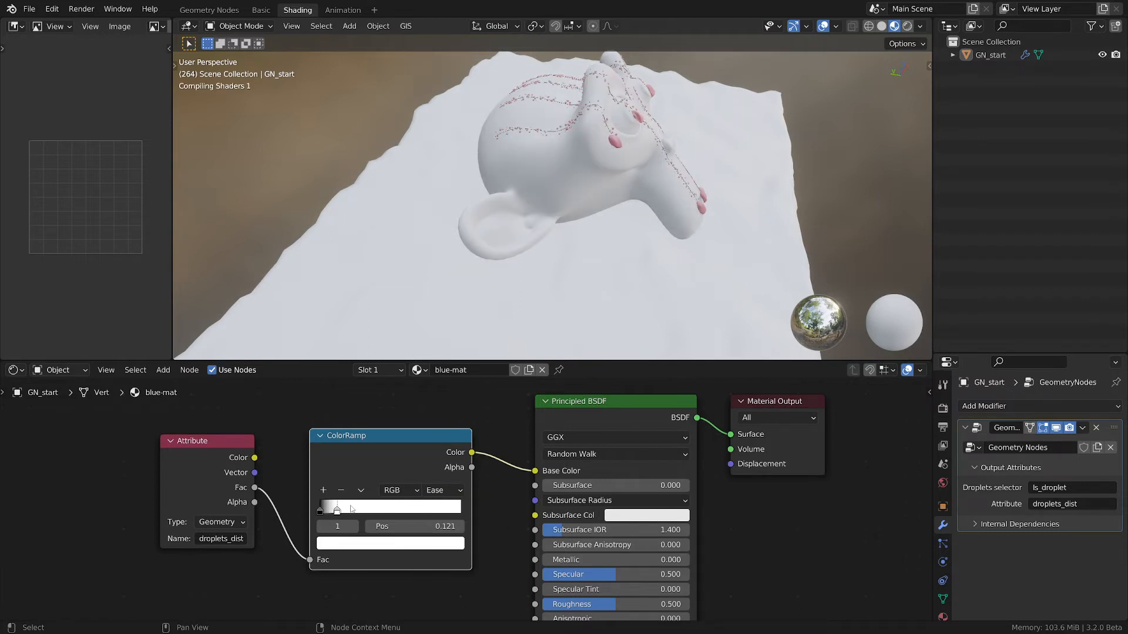
{"action": "left_click_drag", "start_coordinate": [338, 515], "coordinate": [335, 514]}
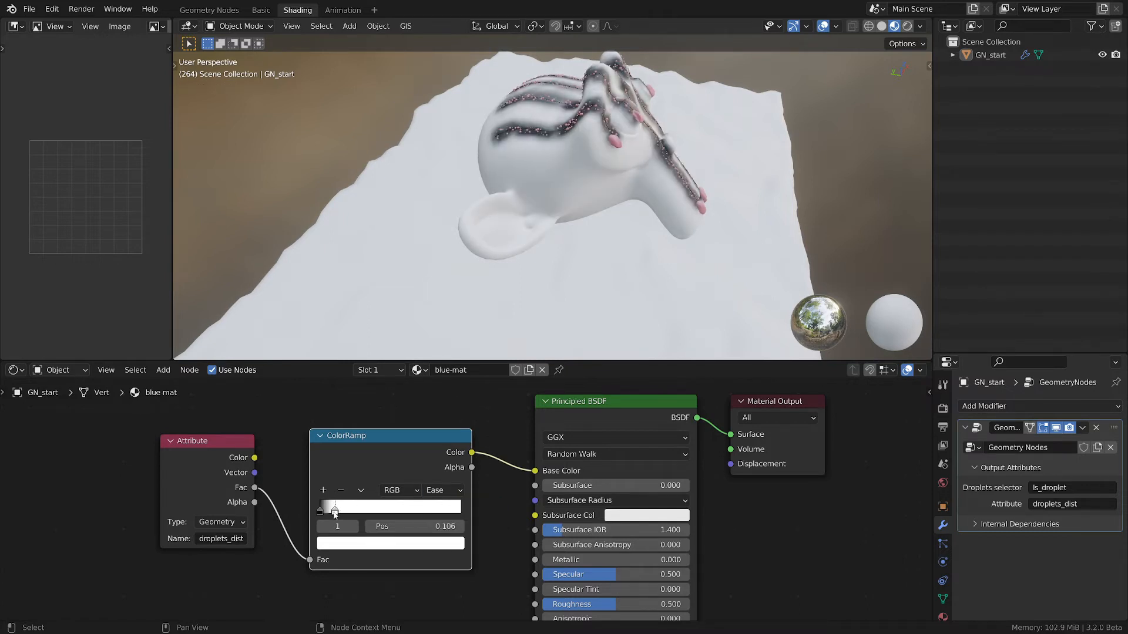
{"action": "scroll", "coordinate": [572, 213], "scroll_direction": "up", "scroll_amount": 5}
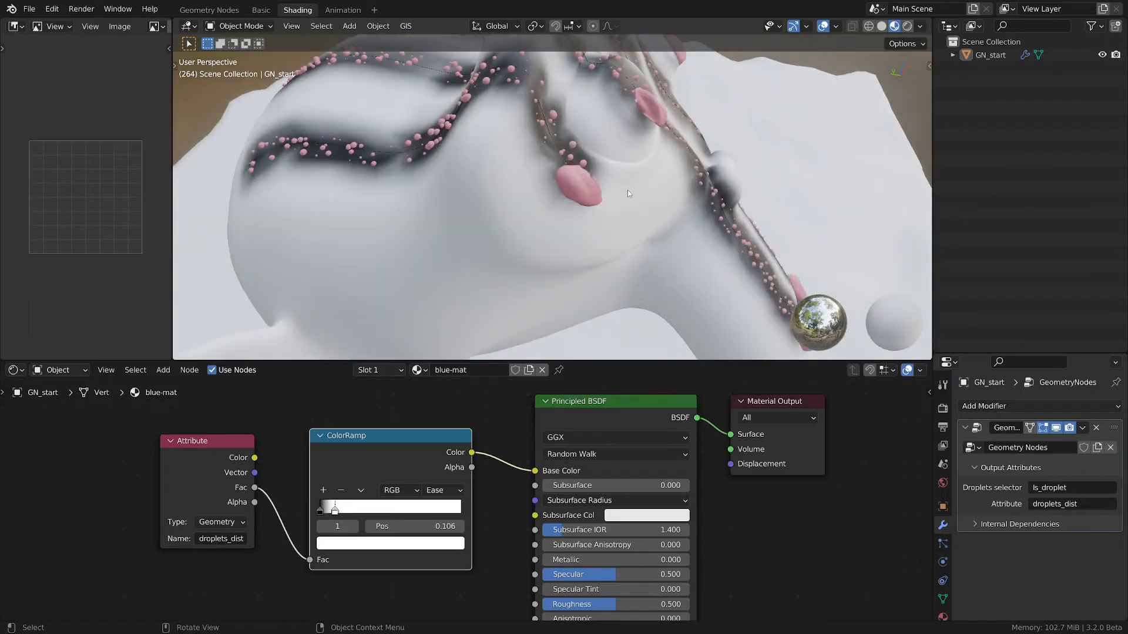
Split the 3D viewport horizontally, turn the upper area into a Timeline, and shrink it to a thin strip.
{"action": "scroll", "coordinate": [627, 191], "scroll_direction": "down", "scroll_amount": 5}
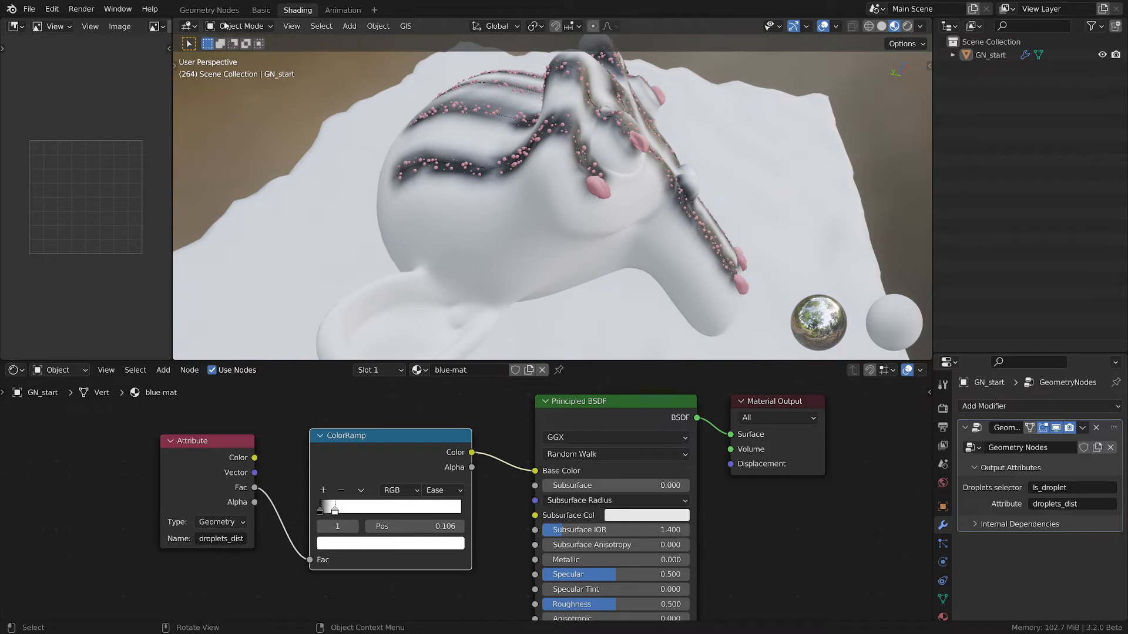
{"action": "left_click_drag", "start_coordinate": [177, 20], "coordinate": [179, 52]}
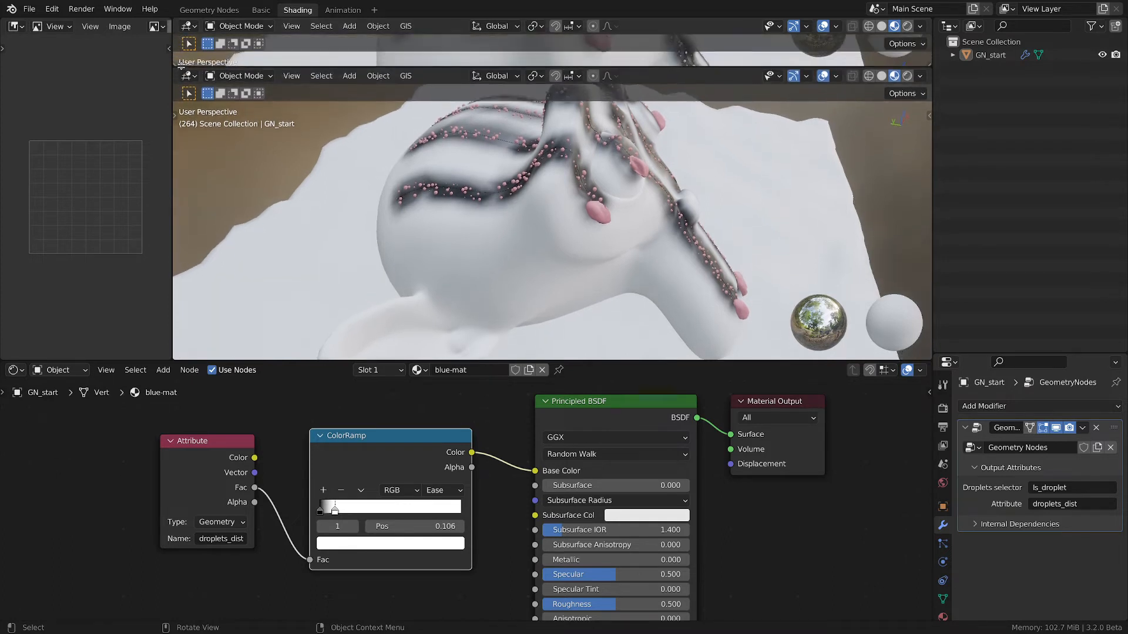
{"action": "left_click", "coordinate": [187, 26]}
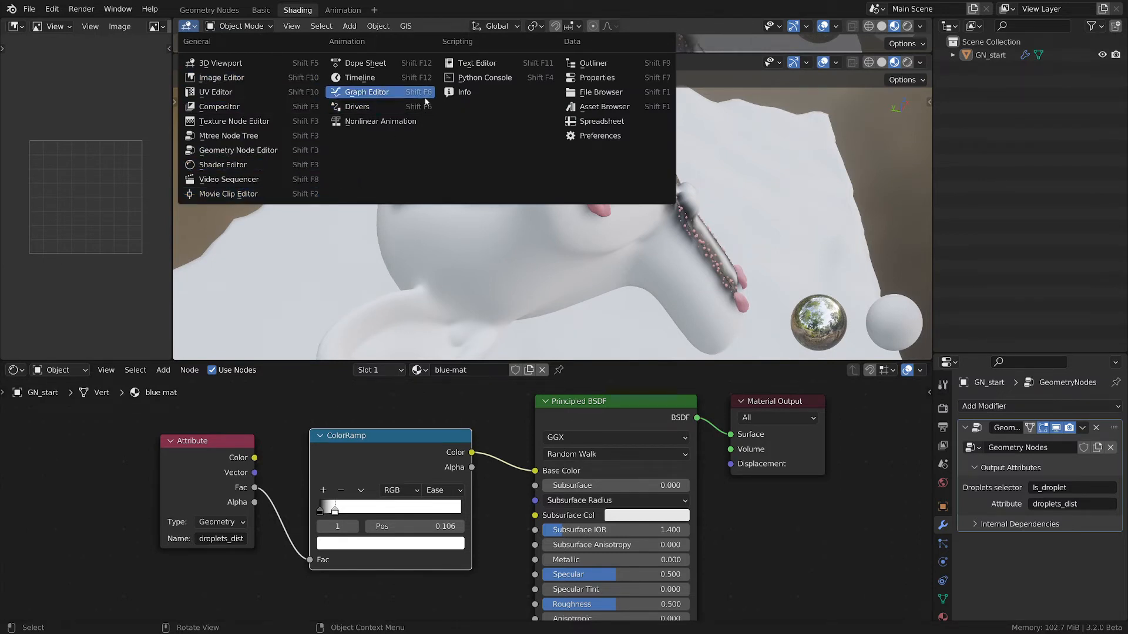
{"action": "left_click", "coordinate": [414, 77]}
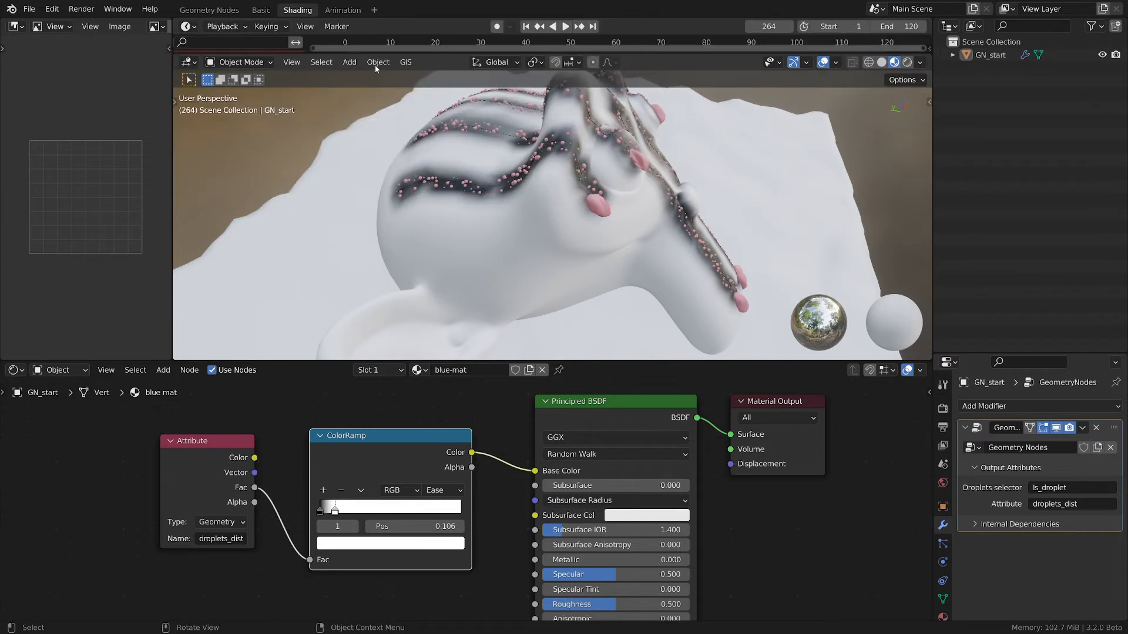
{"action": "left_click_drag", "start_coordinate": [294, 53], "coordinate": [296, 34]}
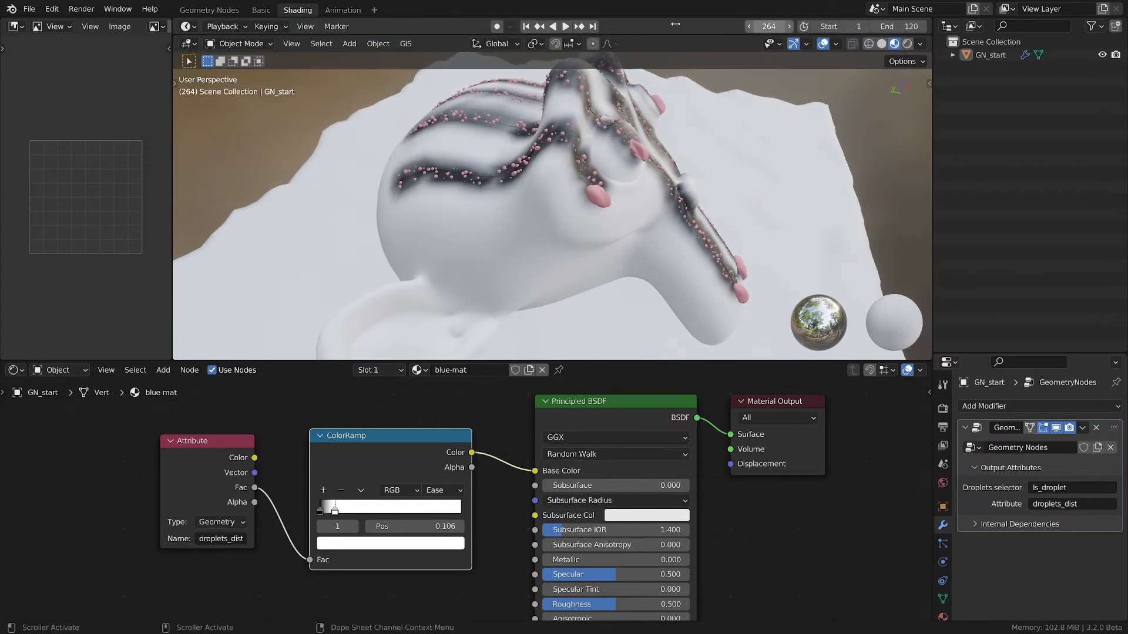
Set the current frame to 198 and inspect the dark shading around the droplet trails.
{"action": "left_click_drag", "start_coordinate": [769, 26], "coordinate": [729, 26]}
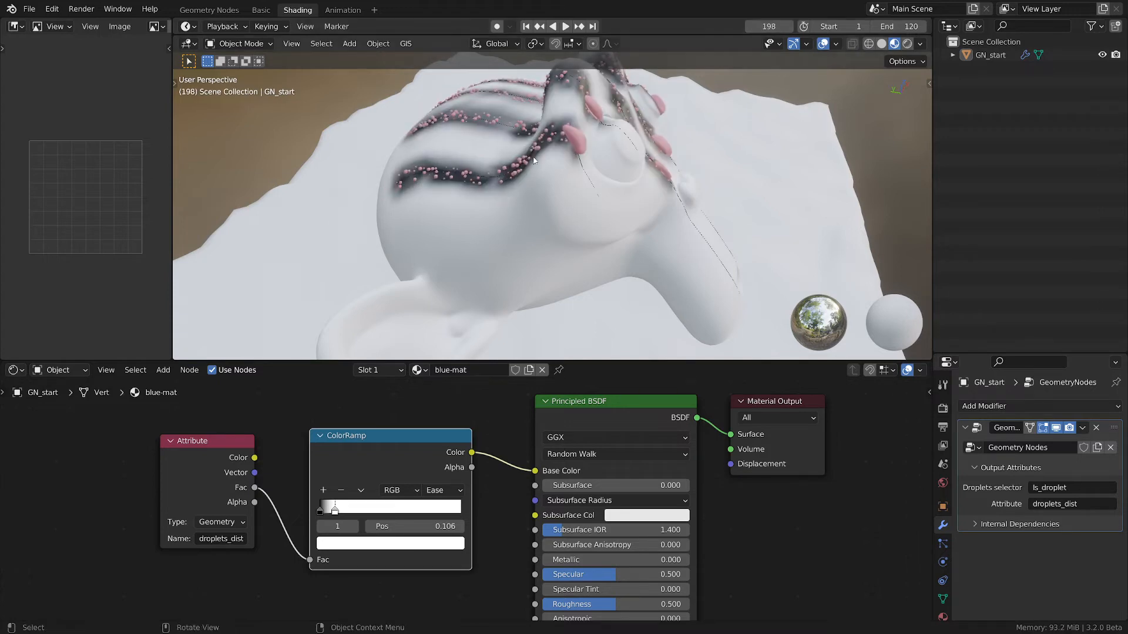
{"action": "scroll", "coordinate": [517, 158], "scroll_direction": "up", "scroll_amount": 5}
{"action": "scroll", "coordinate": [470, 209], "scroll_direction": "down", "scroll_amount": 4}
{"action": "scroll", "coordinate": [458, 213], "scroll_direction": "up", "scroll_amount": 6}
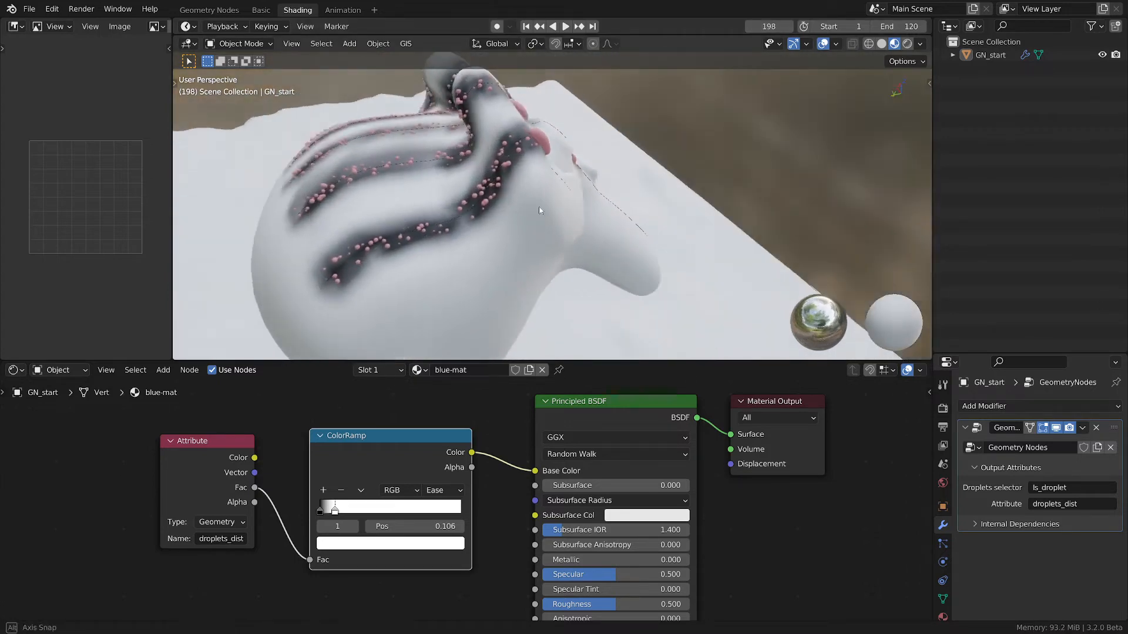
{"action": "scroll", "coordinate": [428, 234], "scroll_direction": "down", "scroll_amount": 4}
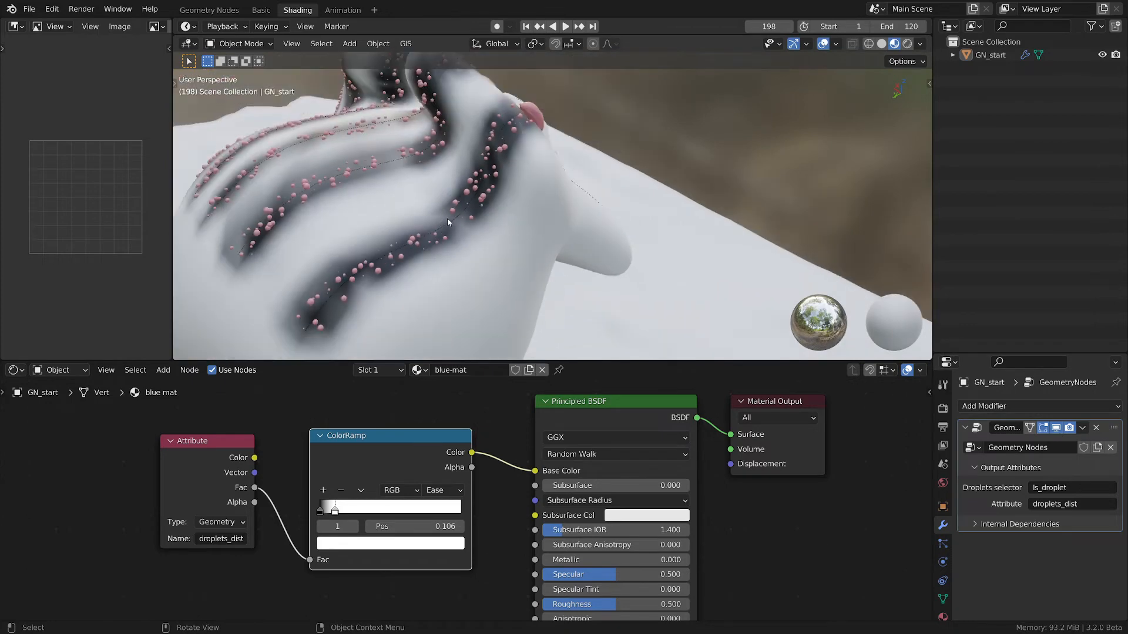
{"action": "middle_click_drag", "start_coordinate": [447, 218], "coordinate": [468, 209]}
{"action": "scroll", "coordinate": [468, 208], "scroll_direction": "up", "scroll_amount": 5}
{"action": "scroll", "coordinate": [469, 208], "scroll_direction": "down", "scroll_amount": 2}
{"action": "scroll", "coordinate": [470, 208], "scroll_direction": "down", "scroll_amount": 2}
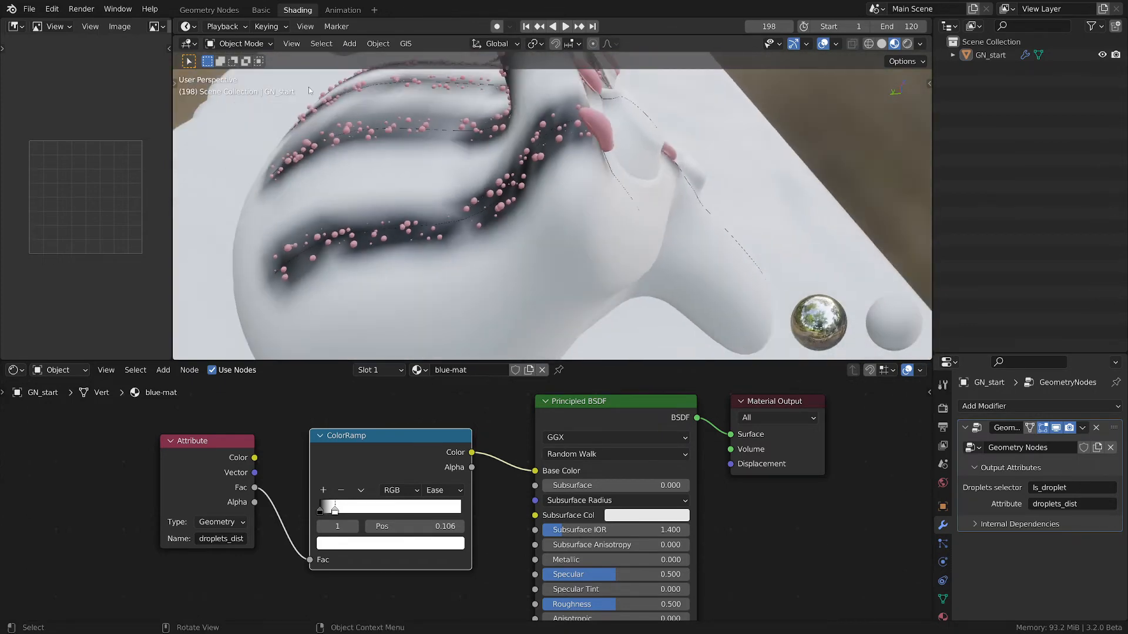
Cut the link from the ColorRamp to the Principled BSDF's Base Color and switch to the Geometry Nodes workspace.
{"action": "right_click_drag", "start_coordinate": [503, 441], "coordinate": [506, 467], "text": "ctrl"}
{"action": "left_click", "coordinate": [209, 10]}
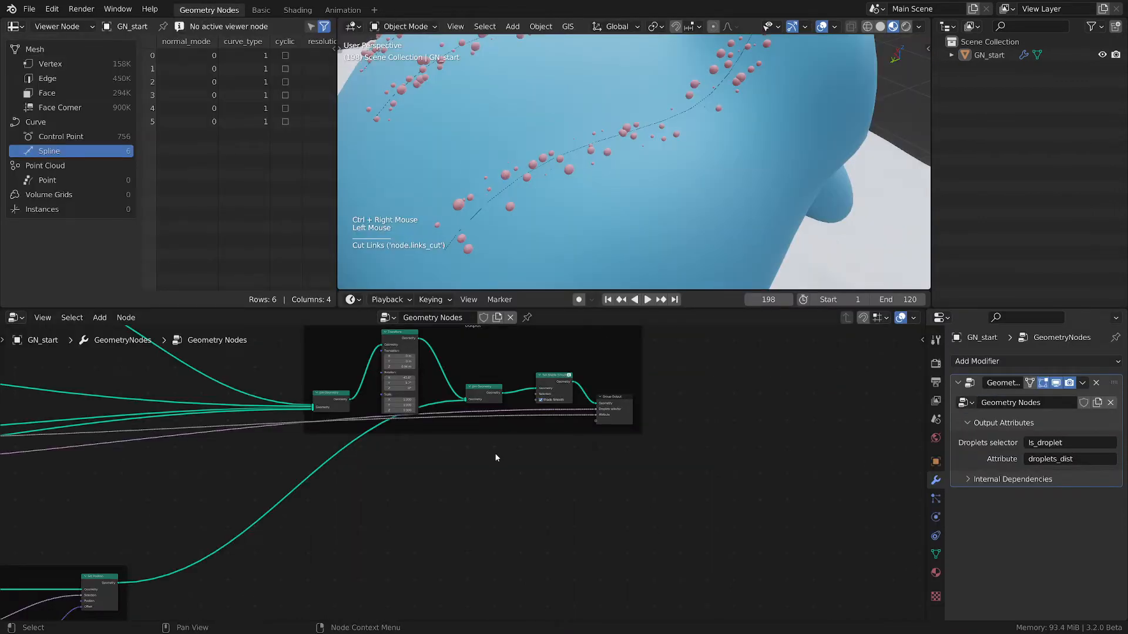
{"action": "scroll", "coordinate": [495, 453], "scroll_direction": "down", "scroll_amount": 3}
{"action": "middle_click_drag", "start_coordinate": [516, 501], "coordinate": [678, 530]}
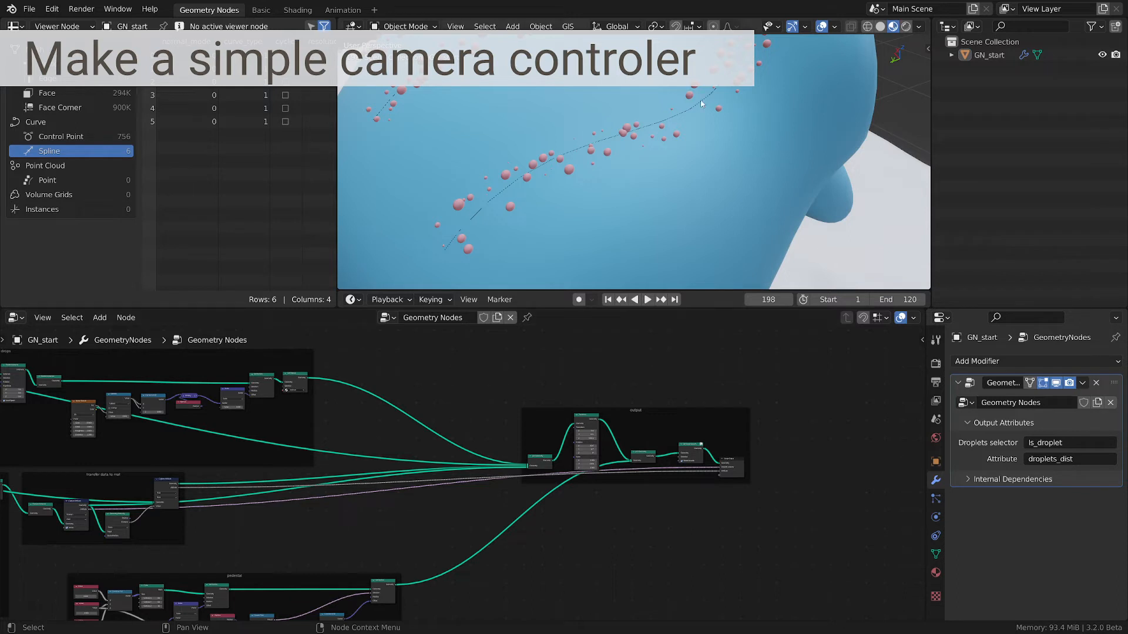
Draw a freehand annotation circle around one leading water drop and erase it.
{"action": "scroll", "coordinate": [722, 98], "scroll_direction": "down", "scroll_amount": 1}
{"action": "middle_click_drag", "start_coordinate": [722, 97], "coordinate": [596, 103]}
{"action": "scroll", "coordinate": [750, 118], "scroll_direction": "down", "scroll_amount": 1}
{"action": "middle_click_drag", "start_coordinate": [750, 118], "coordinate": [573, 200], "text": "shift"}
{"action": "mouse_move", "coordinate": [637, 128]}
{"action": "left_mouse_down"}
{"action": "mouse_move", "coordinate": [606, 125]}
{"action": "mouse_move", "coordinate": [637, 138]}
{"action": "mouse_move", "coordinate": [613, 149]}
{"action": "left_mouse_up"}
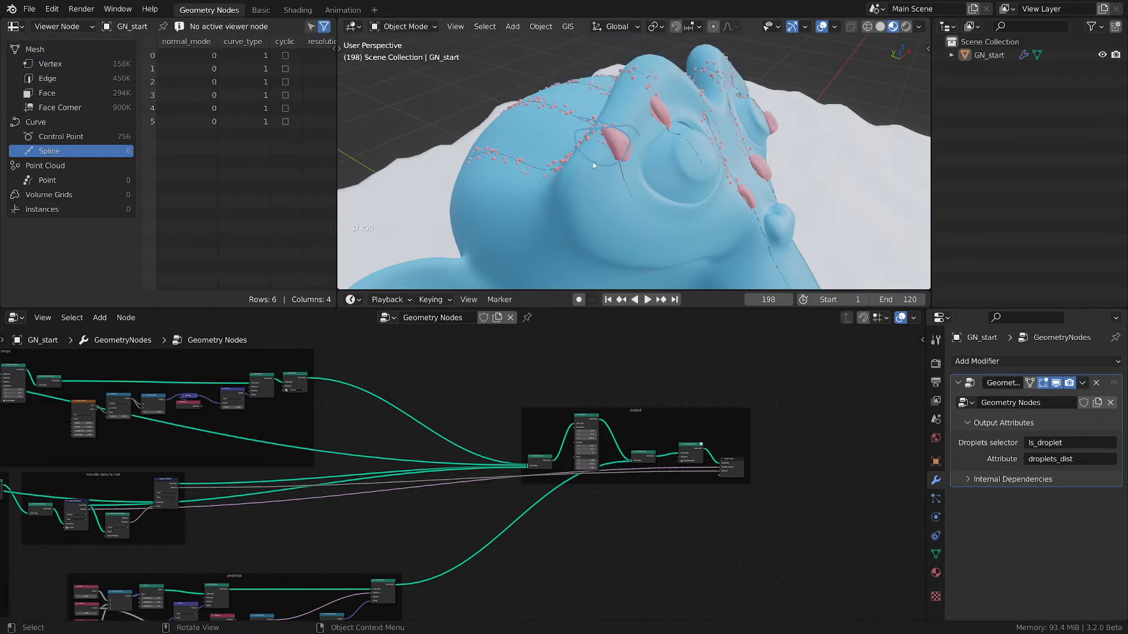
{"action": "mouse_move", "coordinate": [643, 129]}
{"action": "right_mouse_down"}
{"action": "mouse_move", "coordinate": [581, 159]}
{"action": "mouse_move", "coordinate": [645, 139]}
{"action": "right_mouse_up"}
Add a camera and align it to a close view of the water drops around the monkey's eye.
{"action": "middle_click_drag", "start_coordinate": [696, 135], "coordinate": [593, 126]}
{"action": "key", "text": "shift+a"}
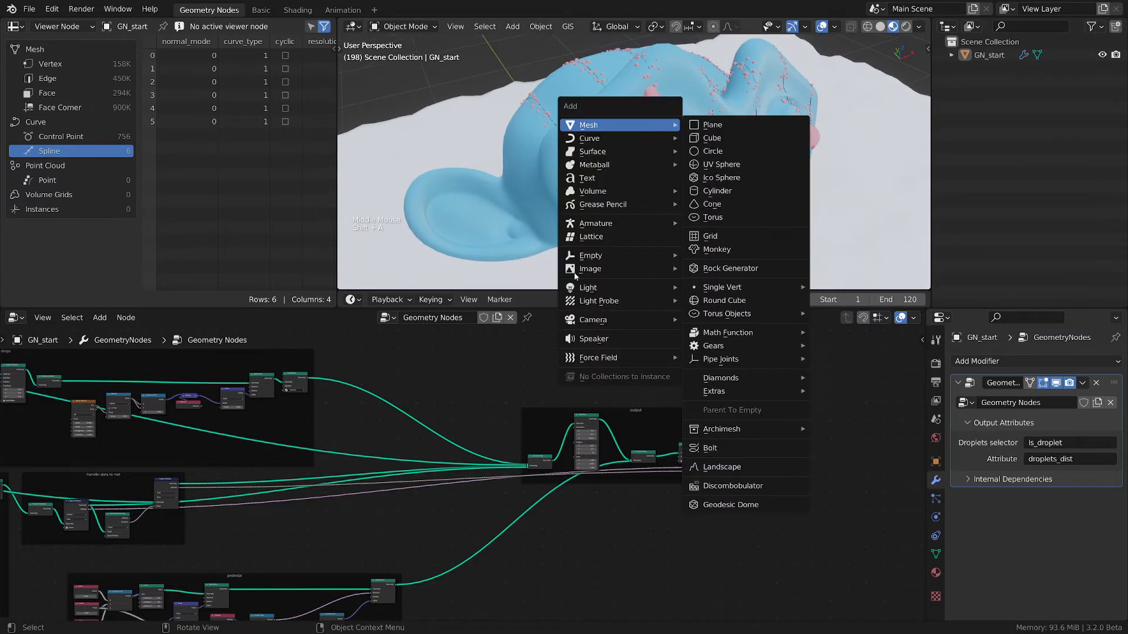
{"action": "mouse_move", "coordinate": [593, 320]}
{"action": "left_click", "coordinate": [722, 319]}
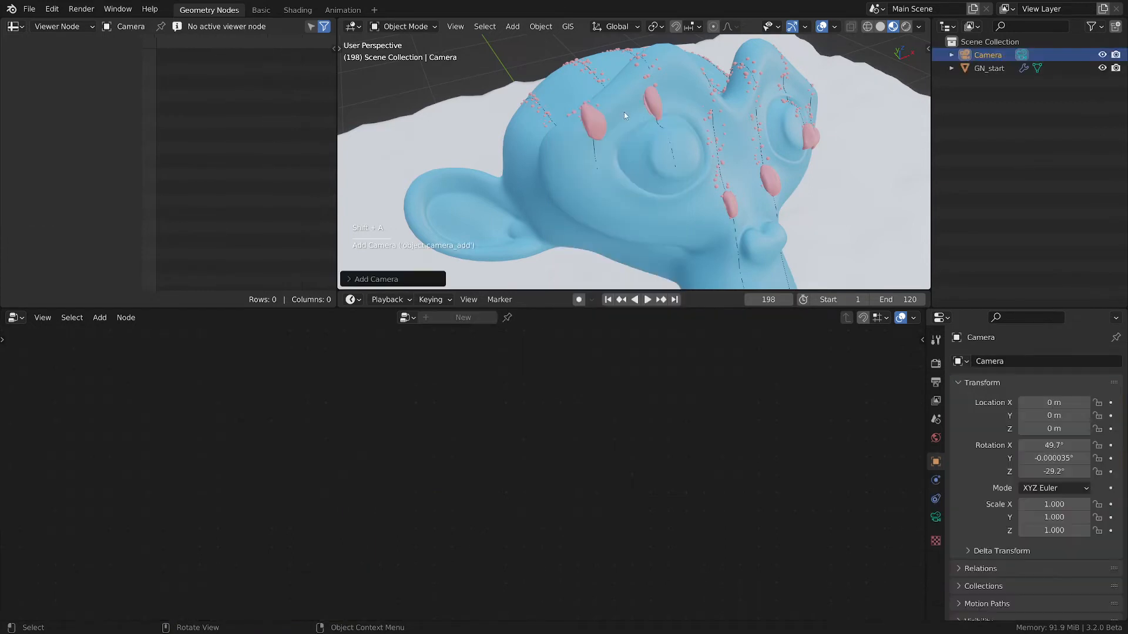
{"action": "scroll", "coordinate": [653, 120], "scroll_direction": "down", "scroll_amount": 2}
{"action": "scroll", "coordinate": [600, 107], "scroll_direction": "up", "scroll_amount": 4}
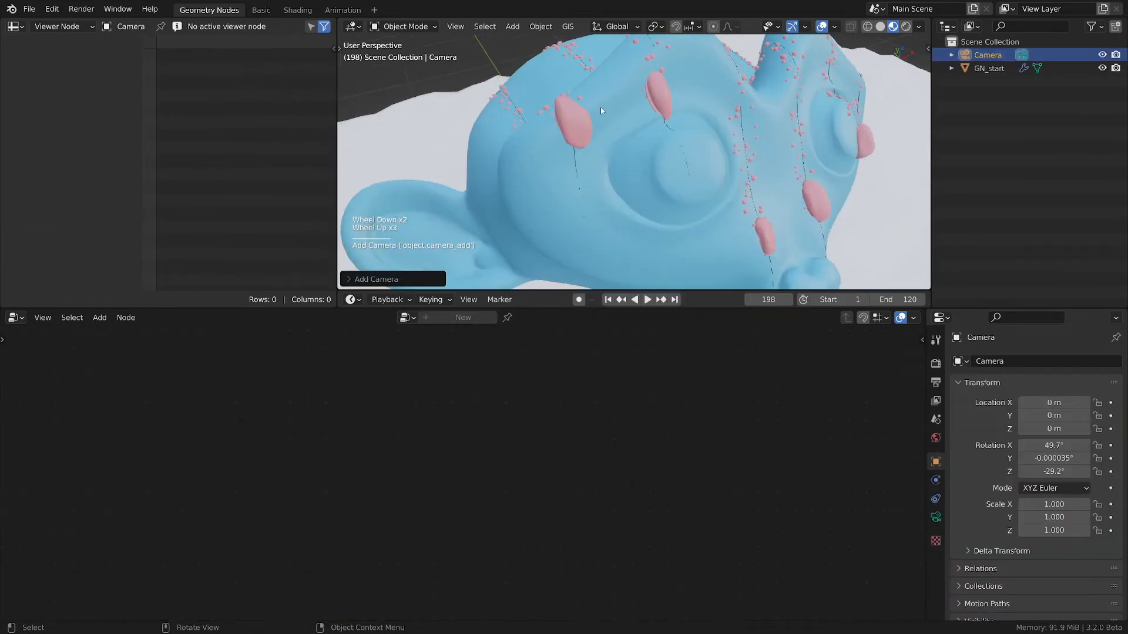
{"action": "key", "text": "ctrl"}
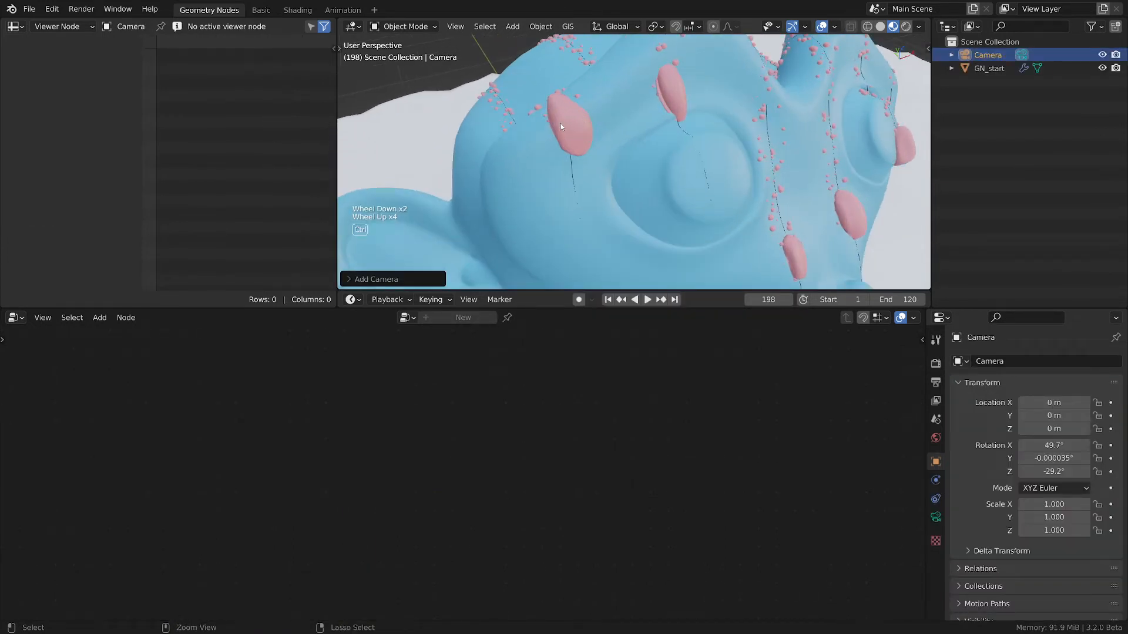
{"action": "key", "text": "ctrl+alt+KP_0"}
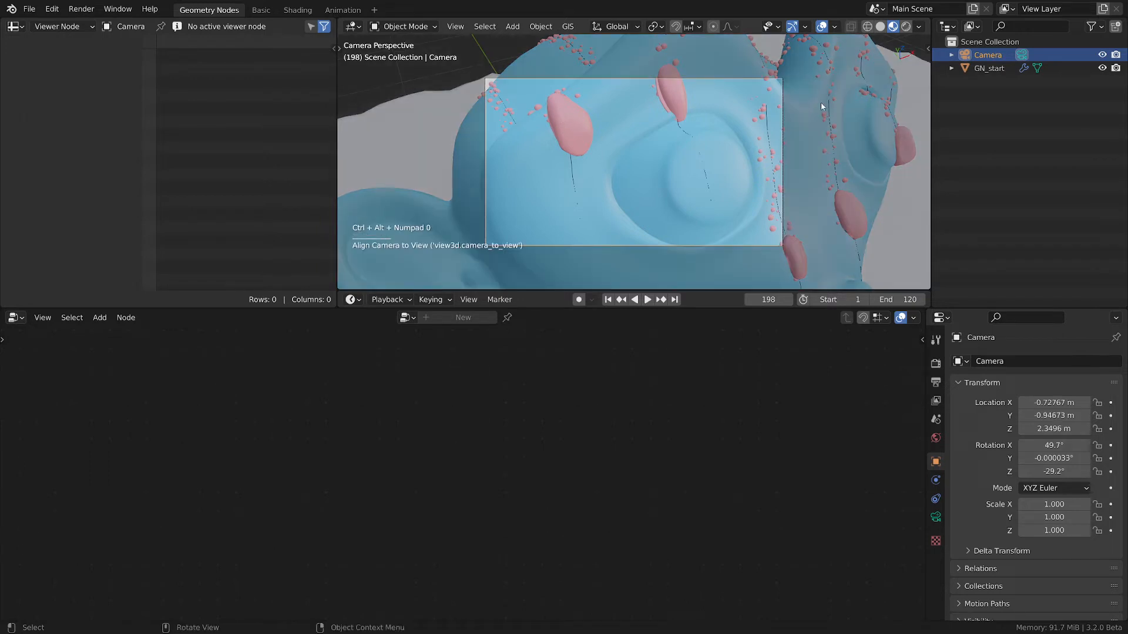
Select GN_start, bring its water drops node frame into view, and save the file.
{"action": "left_click", "coordinate": [989, 69]}
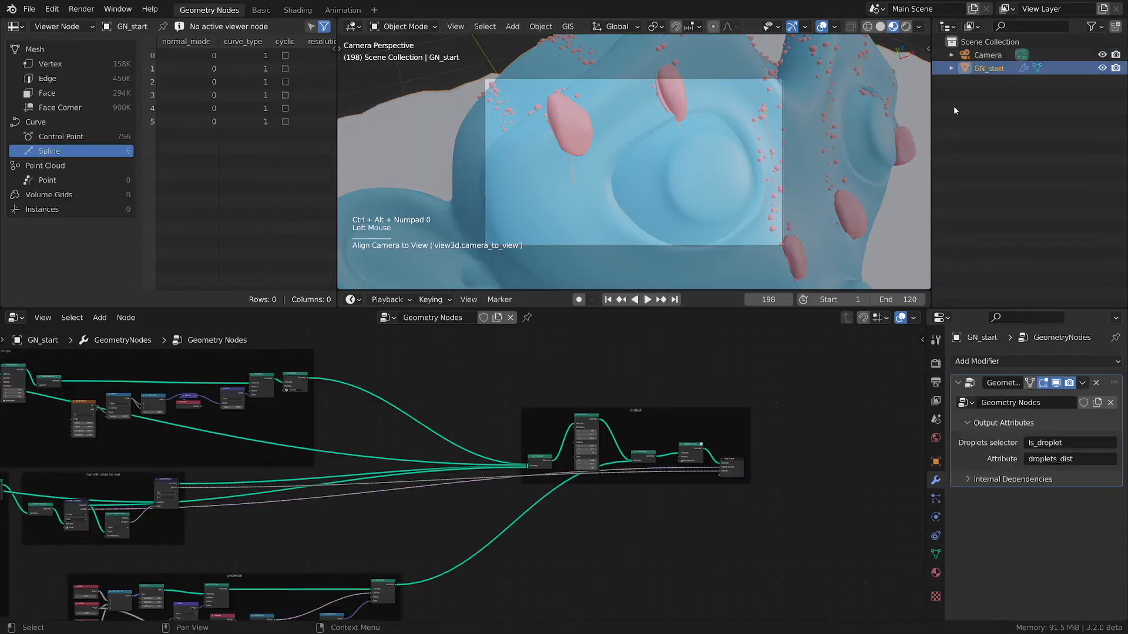
{"action": "scroll", "coordinate": [451, 441], "scroll_direction": "down", "scroll_amount": 1}
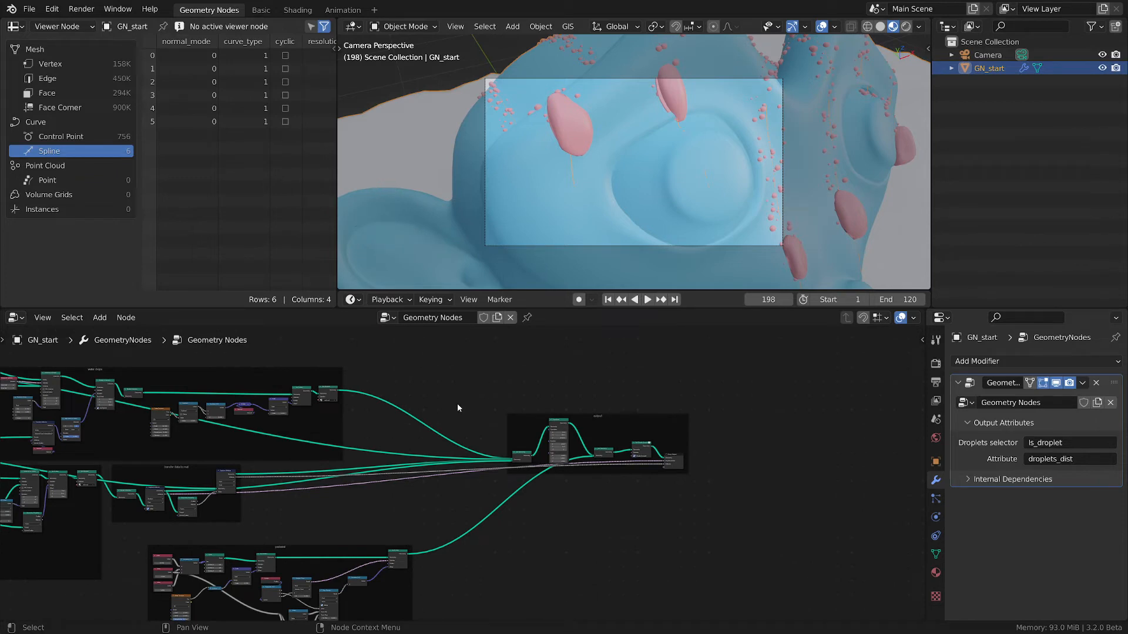
{"action": "scroll", "coordinate": [454, 404], "scroll_direction": "down", "scroll_amount": 1}
{"action": "middle_click_drag", "start_coordinate": [452, 405], "coordinate": [717, 474]}
{"action": "scroll", "coordinate": [470, 505], "scroll_direction": "down", "scroll_amount": 1}
{"action": "scroll", "coordinate": [470, 505], "scroll_direction": "up", "scroll_amount": 6}
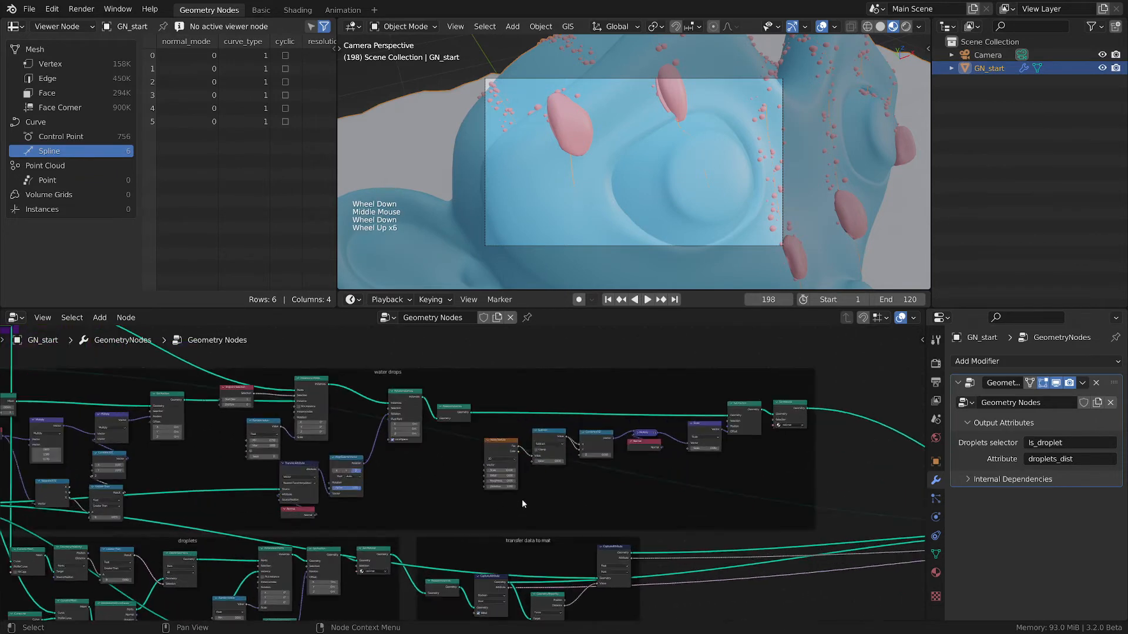
{"action": "left_click_drag", "start_coordinate": [424, 378], "coordinate": [433, 370]}
{"action": "scroll", "coordinate": [681, 514], "scroll_direction": "up", "scroll_amount": 2}
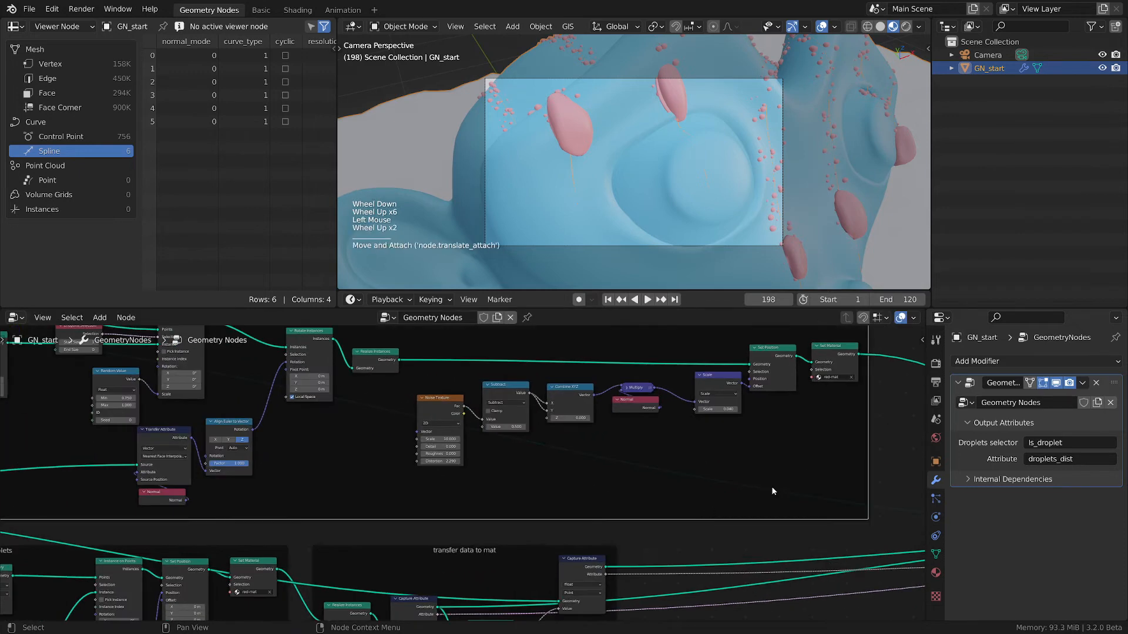
{"action": "left_click", "coordinate": [813, 533]}
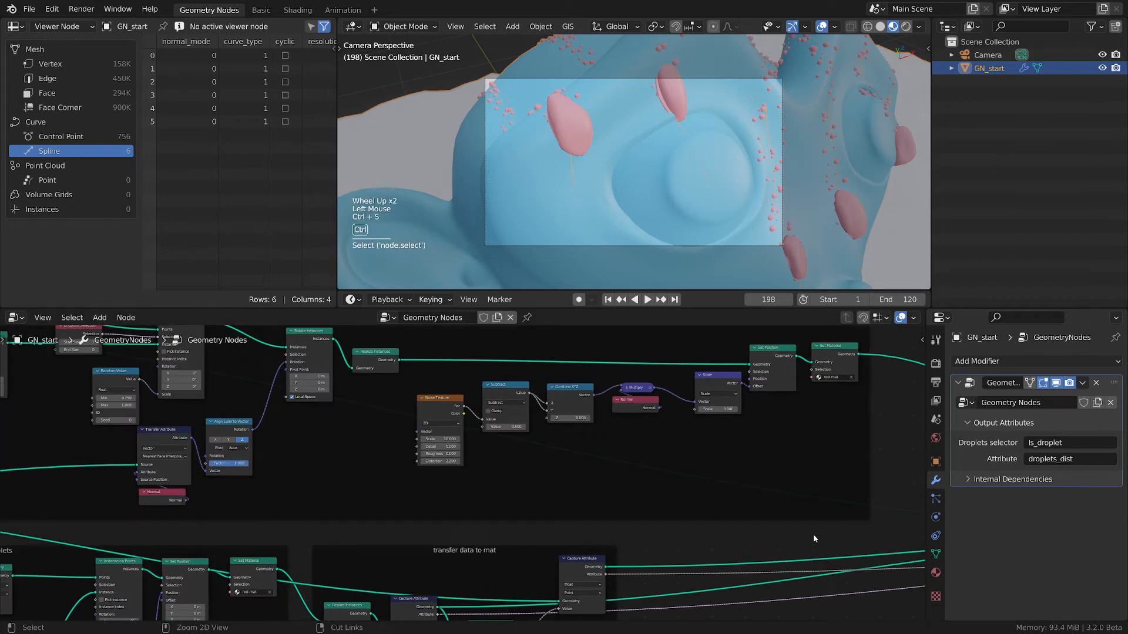
{"action": "key", "text": "ctrl+s"}
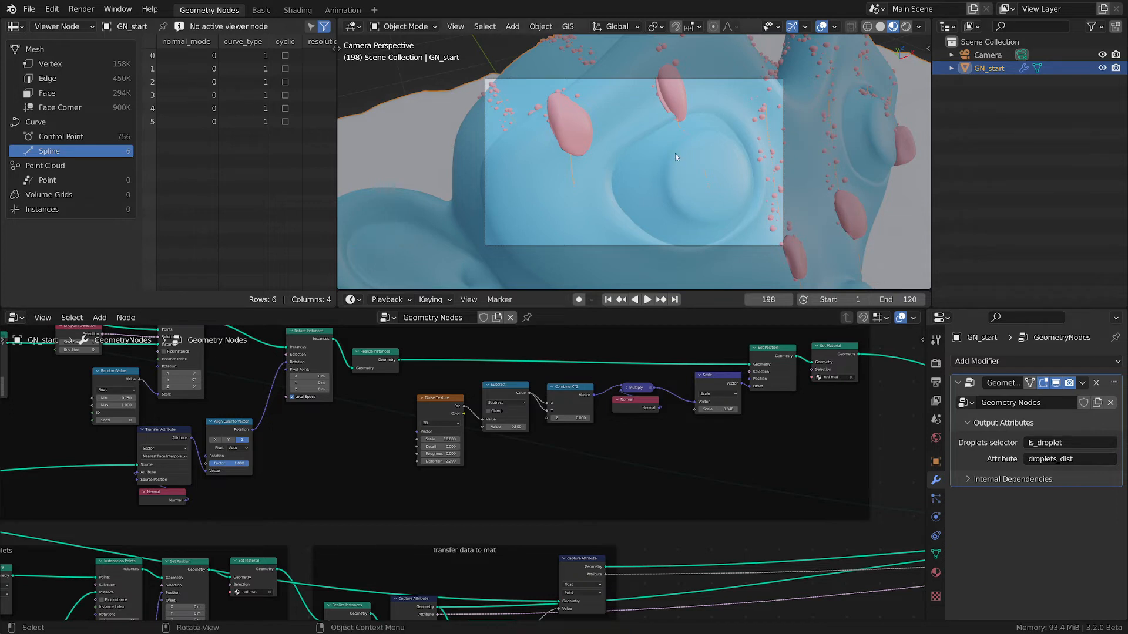
Check the framing in camera view and examine the link from the water drops' Set Material node to Join Geometry.
{"action": "scroll", "coordinate": [675, 154], "scroll_direction": "up", "scroll_amount": 2}
{"action": "scroll", "coordinate": [674, 153], "scroll_direction": "down", "scroll_amount": 1}
{"action": "middle_click_drag", "start_coordinate": [671, 114], "coordinate": [704, 132]}
{"action": "key", "text": "KP_0"}
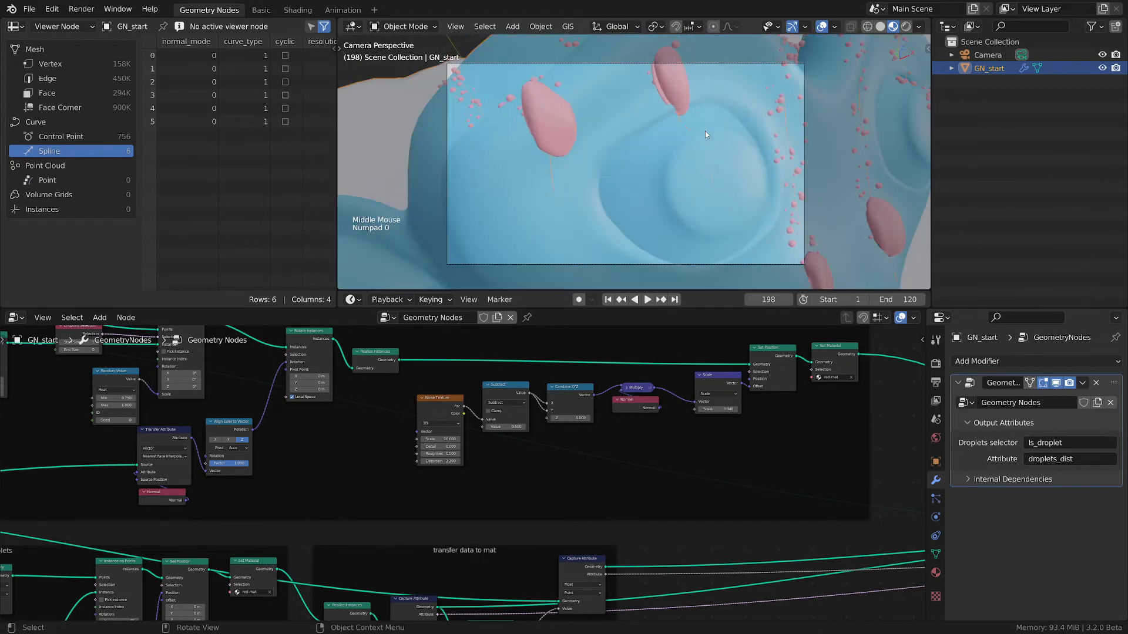
{"action": "scroll", "coordinate": [603, 195], "scroll_direction": "down", "scroll_amount": 2}
{"action": "middle_click_drag", "start_coordinate": [680, 448], "coordinate": [470, 463]}
{"action": "scroll", "coordinate": [563, 354], "scroll_direction": "up", "scroll_amount": 2}
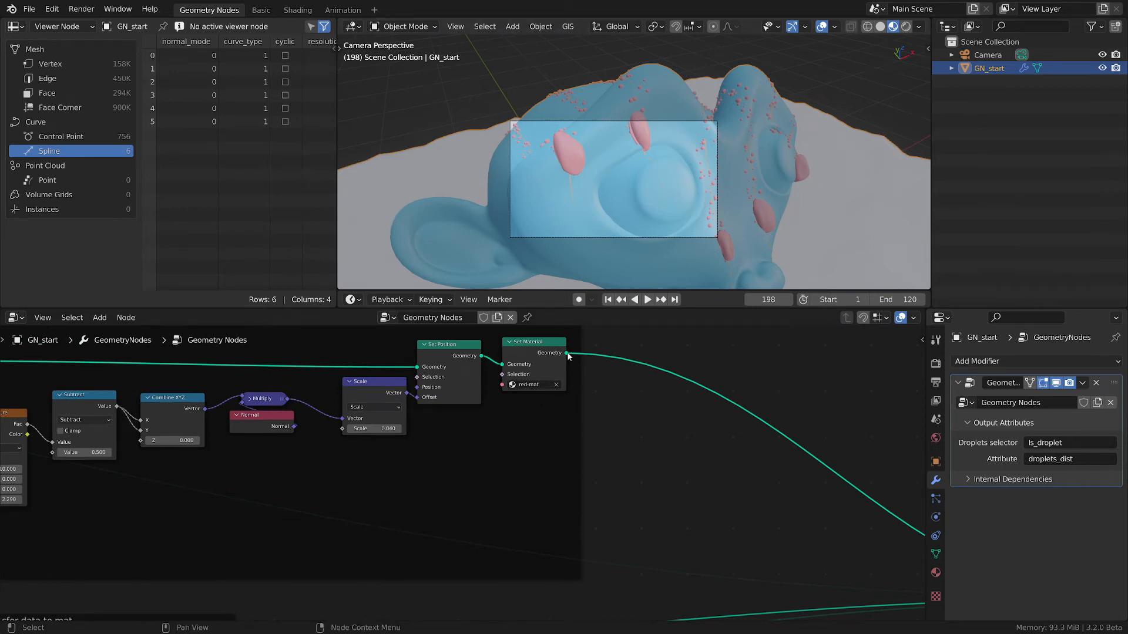
{"action": "middle_click_drag", "start_coordinate": [673, 437], "coordinate": [490, 403]}
{"action": "scroll", "coordinate": [558, 417], "scroll_direction": "down", "scroll_amount": 1}
{"action": "scroll", "coordinate": [490, 403], "scroll_direction": "up", "scroll_amount": 2}
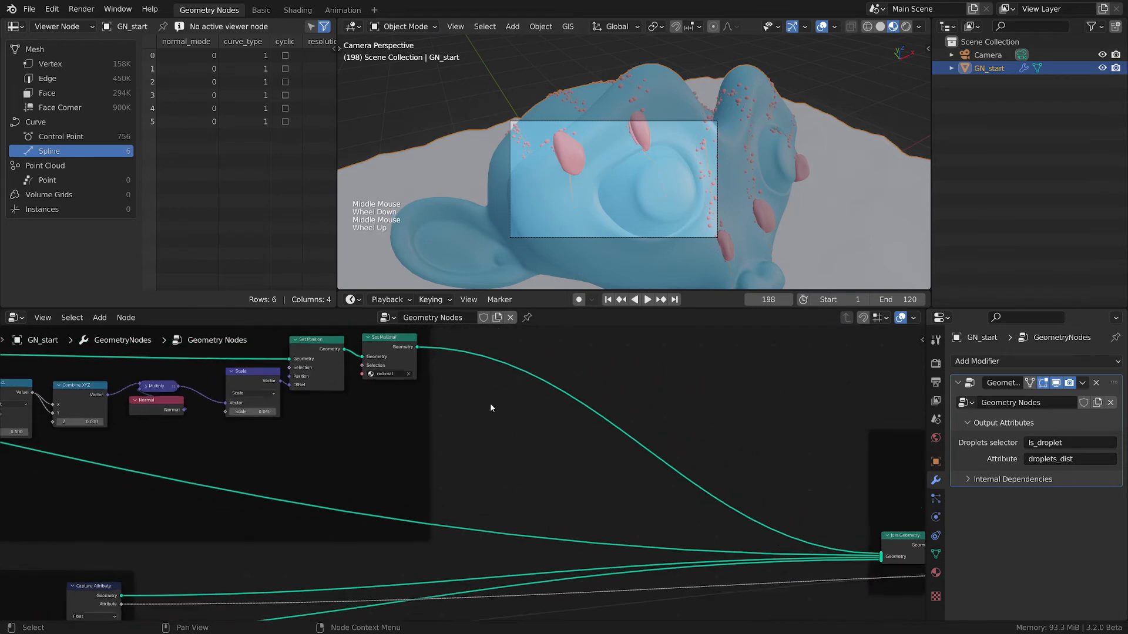
{"action": "key", "text": "shift+a"}
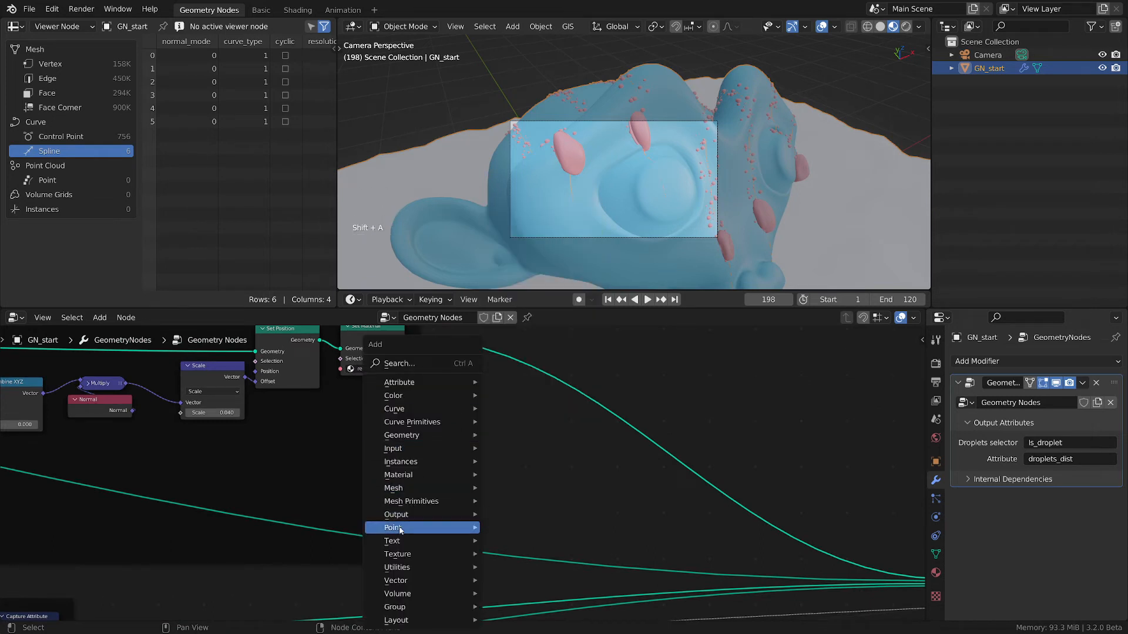
{"action": "mouse_move", "coordinate": [402, 528]}
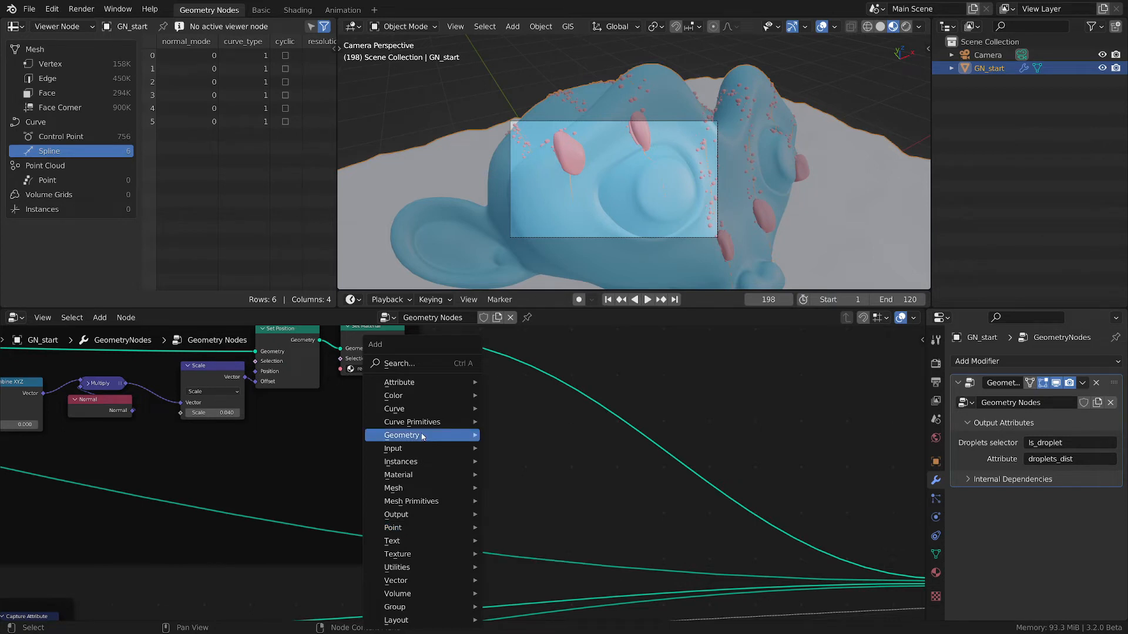
{"action": "mouse_move", "coordinate": [422, 436]}
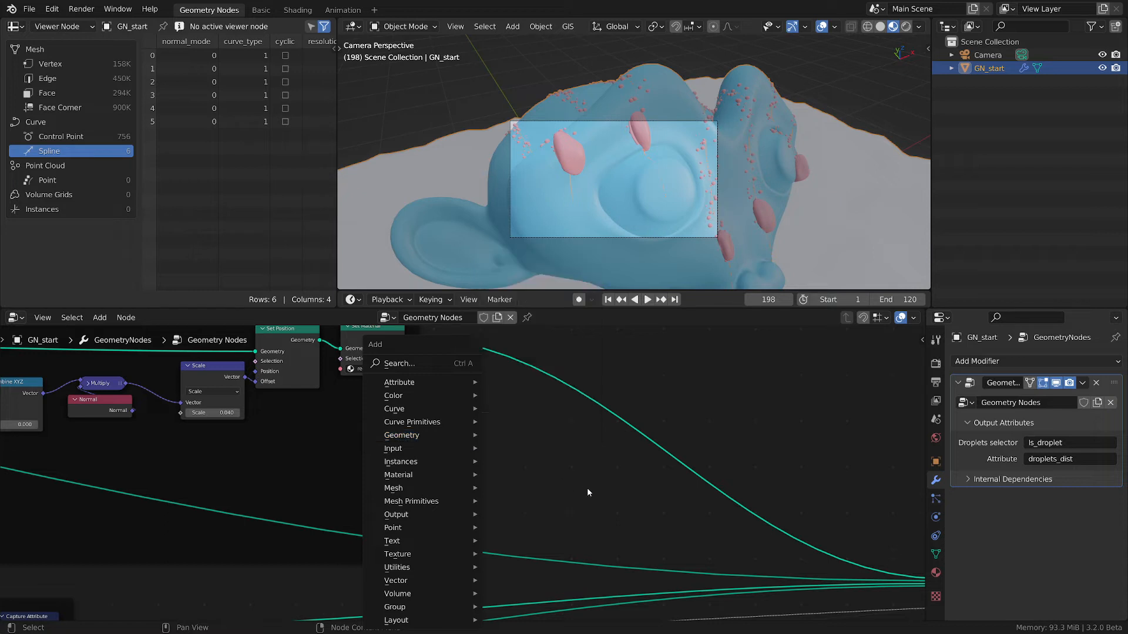
{"action": "mouse_move", "coordinate": [405, 339]}
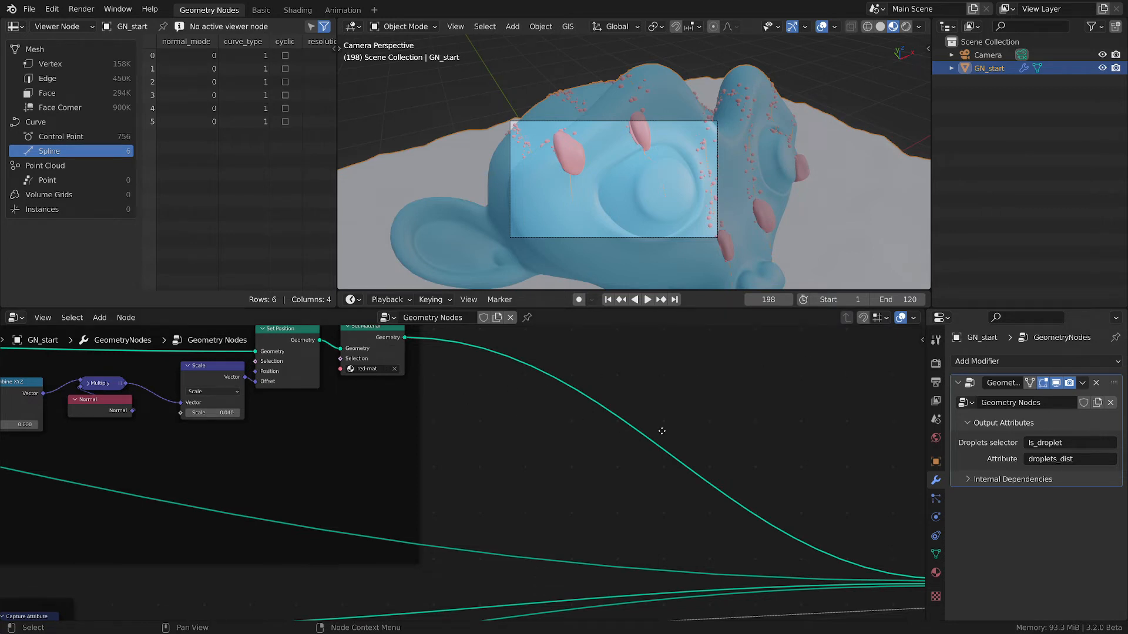
Add an Instances to Points node just outside the water drops frame, below the Set Material node.
{"action": "middle_click_drag", "start_coordinate": [662, 431], "coordinate": [639, 428]}
{"action": "middle_click_drag", "start_coordinate": [201, 383], "coordinate": [630, 424]}
{"action": "middle_click_drag", "start_coordinate": [305, 396], "coordinate": [425, 399]}
{"action": "scroll", "coordinate": [425, 403], "scroll_direction": "up", "scroll_amount": 1}
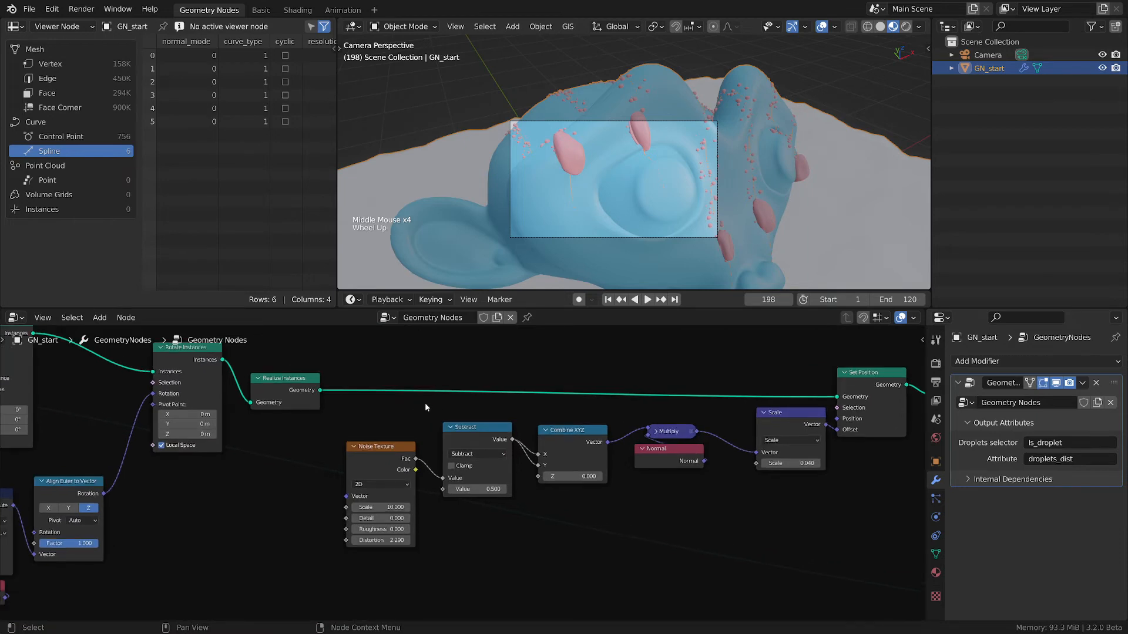
{"action": "scroll", "coordinate": [424, 403], "scroll_direction": "down", "scroll_amount": 1}
{"action": "middle_click_drag", "start_coordinate": [491, 426], "coordinate": [298, 367]}
{"action": "middle_click_drag", "start_coordinate": [173, 370], "coordinate": [159, 381]}
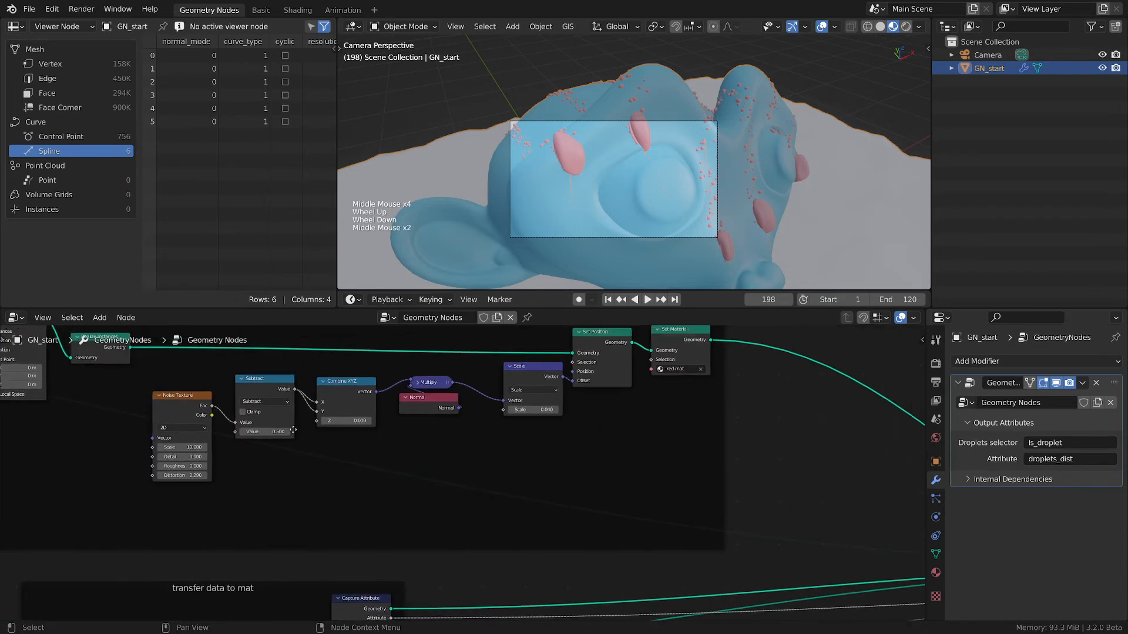
{"action": "key", "text": "shift+a"}
{"action": "mouse_move", "coordinate": [722, 465]}
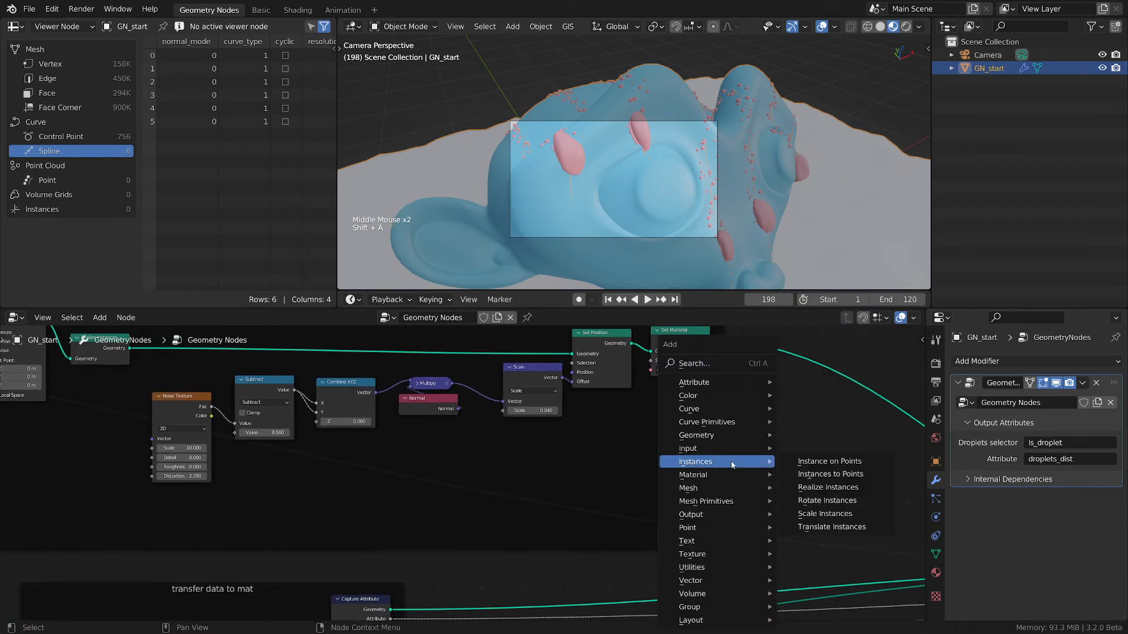
{"action": "left_click", "coordinate": [805, 474]}
{"action": "left_click", "coordinate": [760, 447]}
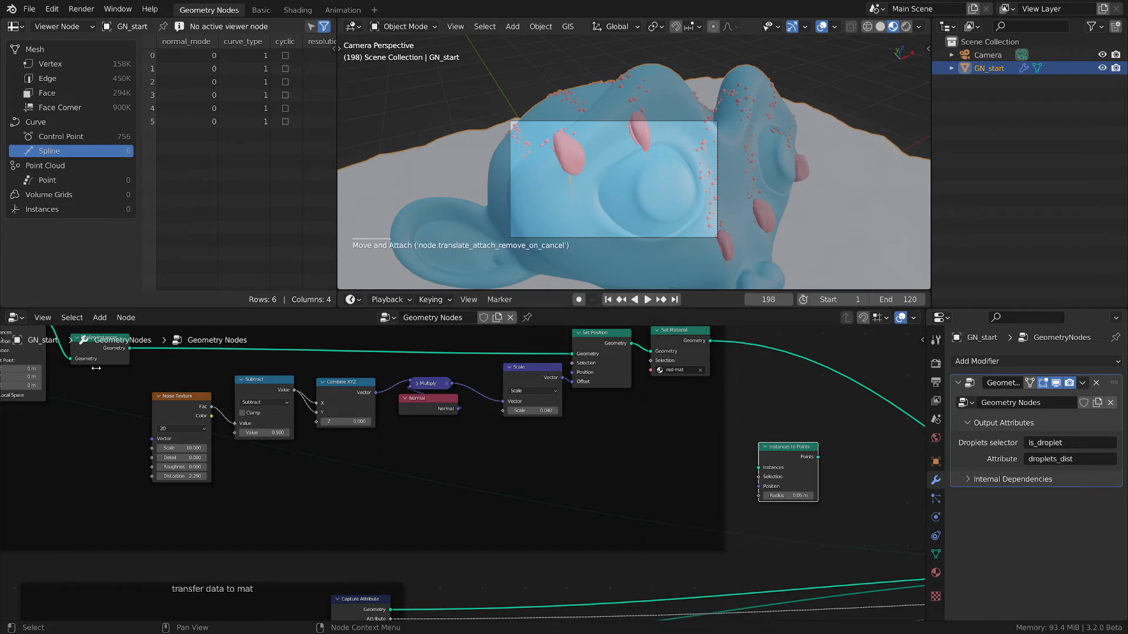
{"action": "mouse_move", "coordinate": [131, 351]}
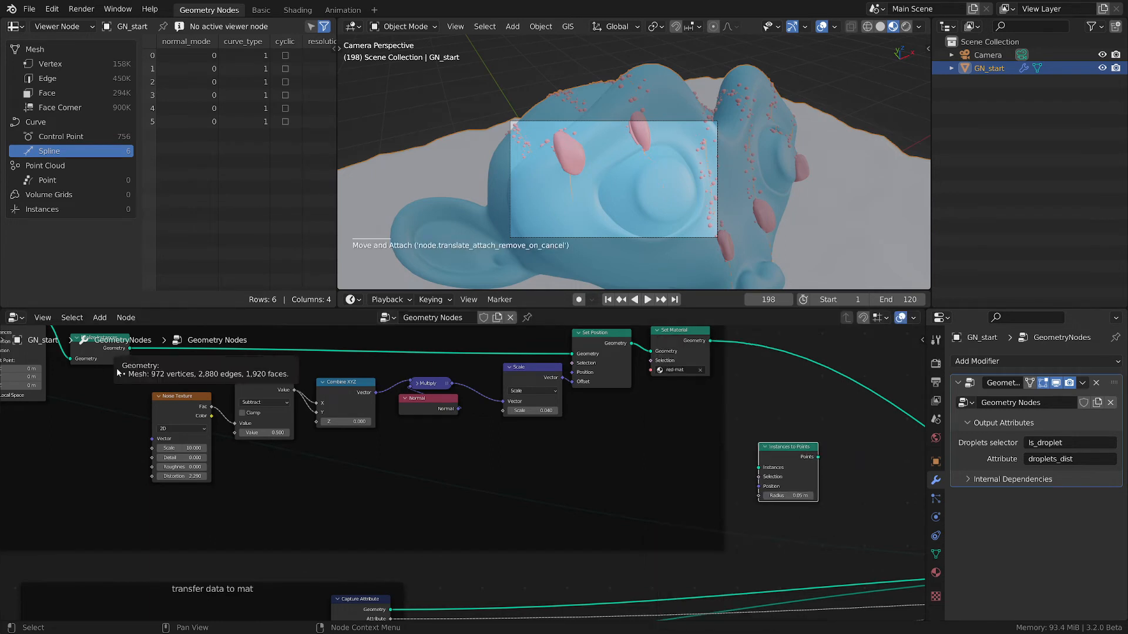
Link the Rotate Instances node's output in the water drops frame to the Instances to Points node.
{"action": "middle_click_drag", "start_coordinate": [118, 372], "coordinate": [175, 444]}
{"action": "left_click_drag", "start_coordinate": [103, 393], "coordinate": [816, 538]}
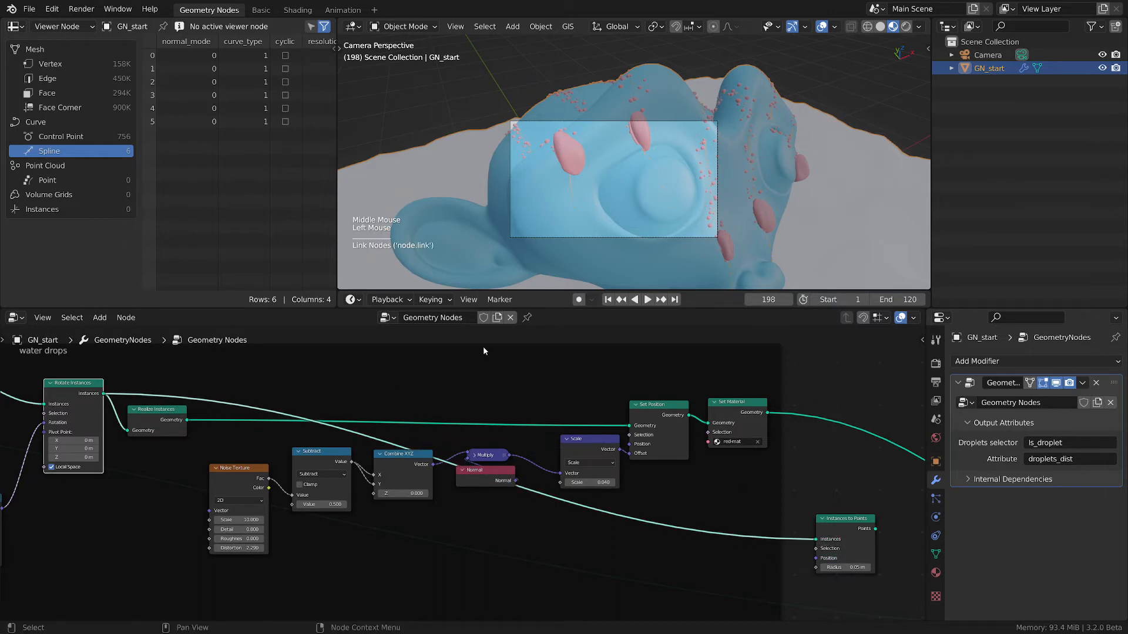
{"action": "scroll", "coordinate": [622, 186], "scroll_direction": "up", "scroll_amount": 1}
{"action": "middle_click_drag", "start_coordinate": [710, 458], "coordinate": [483, 403]}
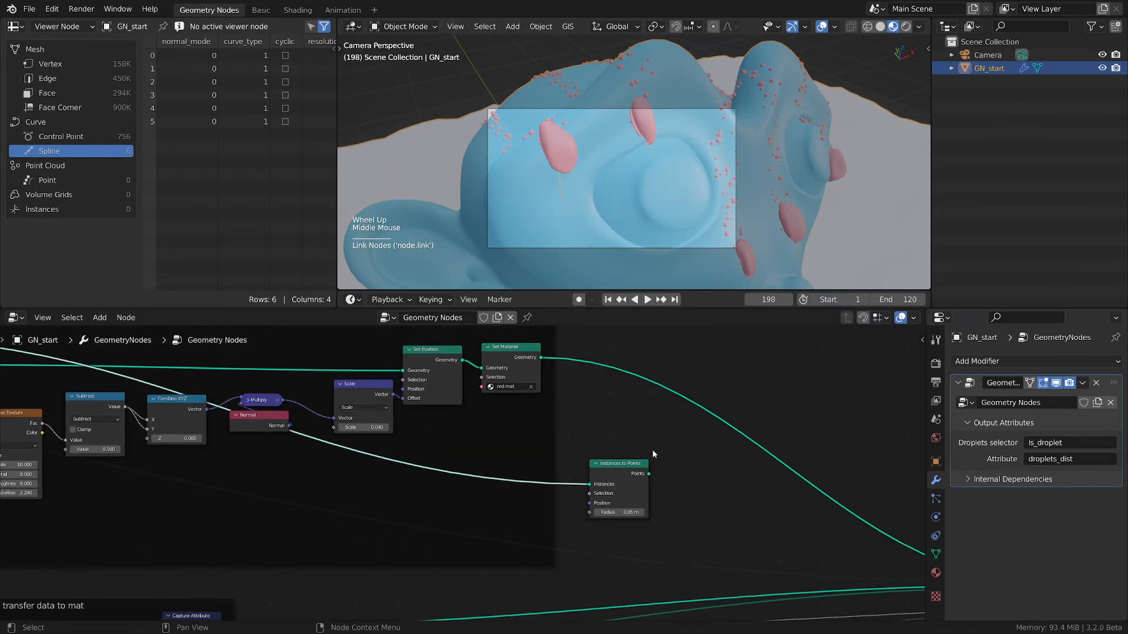
{"action": "scroll", "coordinate": [652, 454], "scroll_direction": "up", "scroll_amount": 2}
{"action": "left_click_drag", "start_coordinate": [623, 470], "coordinate": [608, 470]}
Connect the Instances to Points output to Join Geometry and inspect the generated points at the water drops up close.
{"action": "middle_click_drag", "start_coordinate": [702, 517], "coordinate": [425, 410]}
{"action": "scroll", "coordinate": [532, 437], "scroll_direction": "down", "scroll_amount": 3}
{"action": "scroll", "coordinate": [422, 412], "scroll_direction": "up", "scroll_amount": 1}
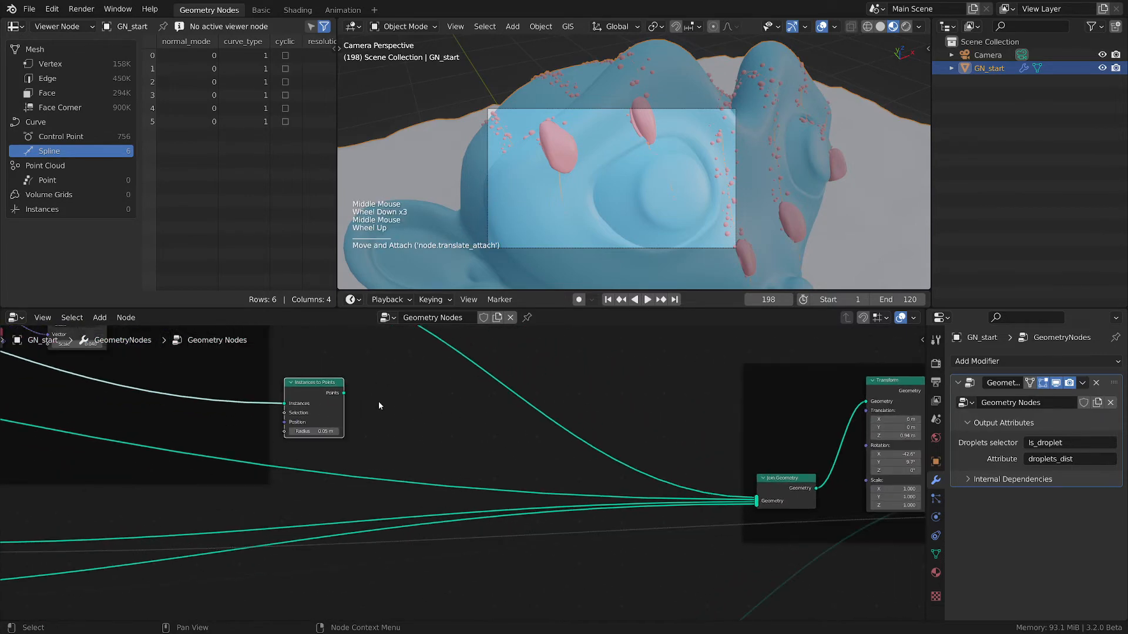
{"action": "left_click", "coordinate": [347, 397]}
{"action": "left_click_drag", "start_coordinate": [347, 397], "coordinate": [756, 500]}
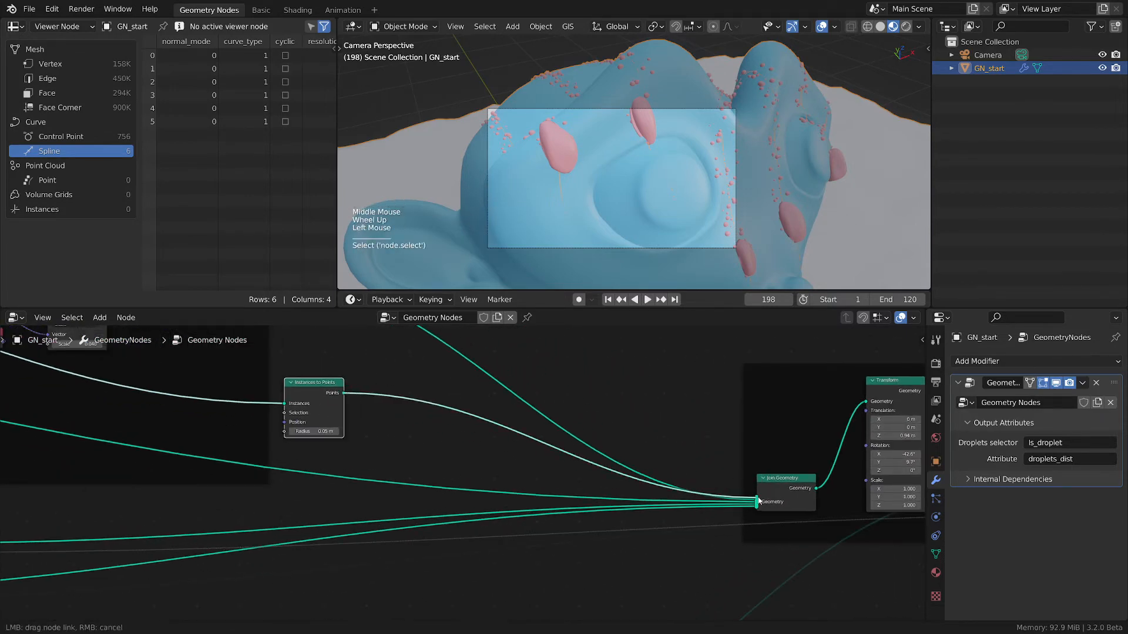
{"action": "scroll", "coordinate": [547, 165], "scroll_direction": "up", "scroll_amount": 3}
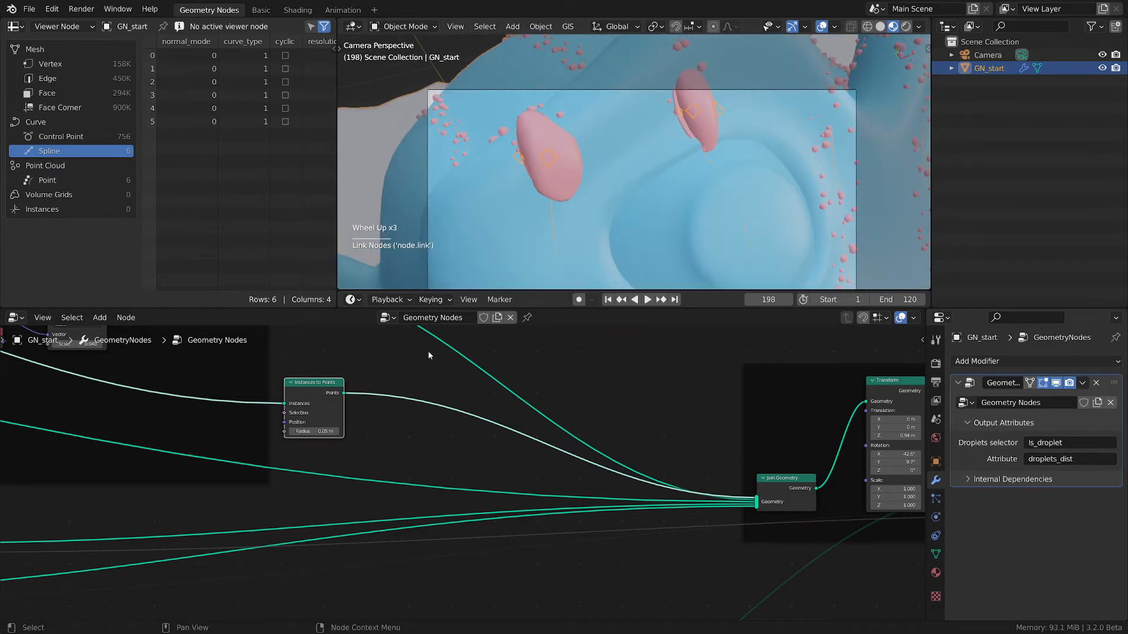
{"action": "middle_click_drag", "start_coordinate": [574, 191], "coordinate": [637, 83]}
{"action": "scroll", "coordinate": [637, 83], "scroll_direction": "up", "scroll_amount": 3}
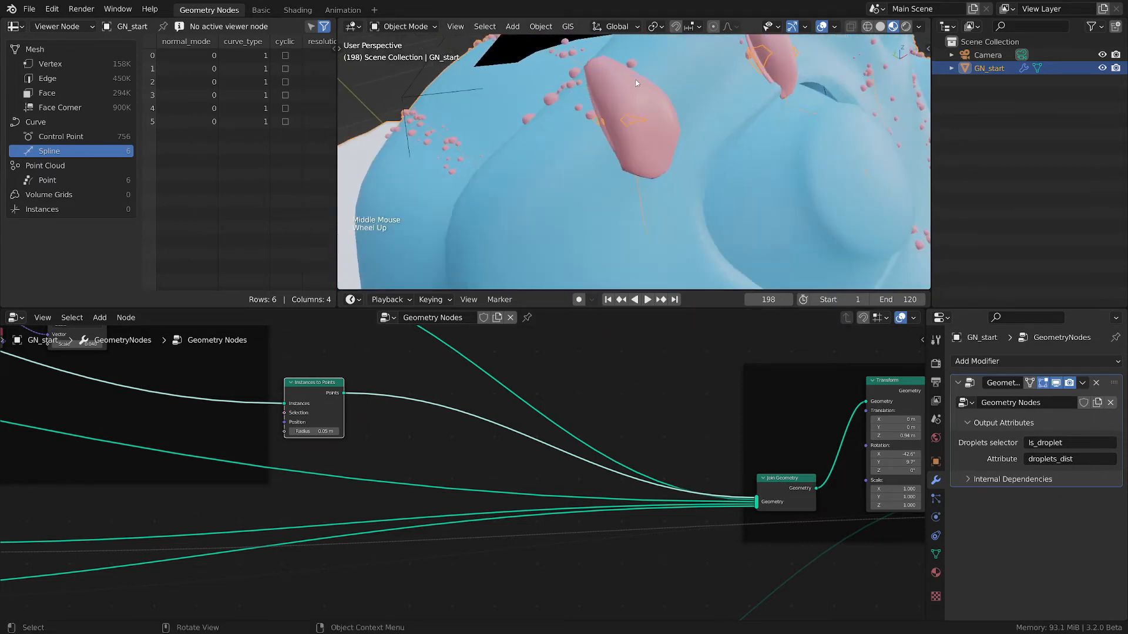
Trace the points link back to Rotate Instances, clear the node selection, and save the file.
{"action": "scroll", "coordinate": [396, 368], "scroll_direction": "down", "scroll_amount": 2}
{"action": "middle_click_drag", "start_coordinate": [396, 368], "coordinate": [284, 432]}
{"action": "scroll", "coordinate": [288, 412], "scroll_direction": "up", "scroll_amount": 4}
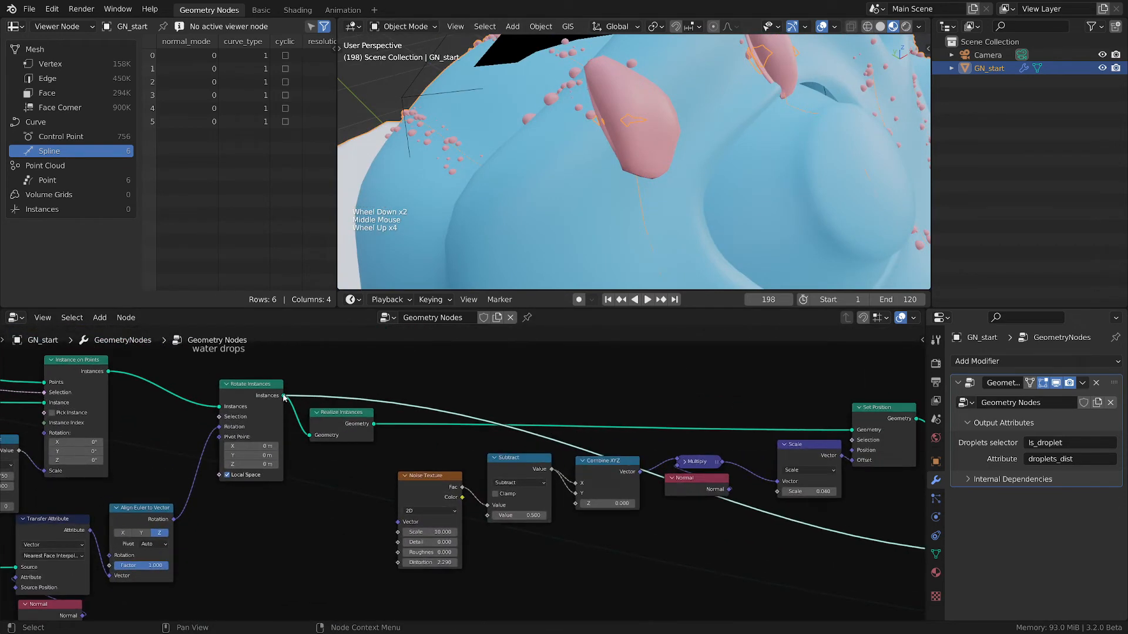
{"action": "left_click", "coordinate": [638, 570]}
{"action": "key", "text": "ctrl+s"}
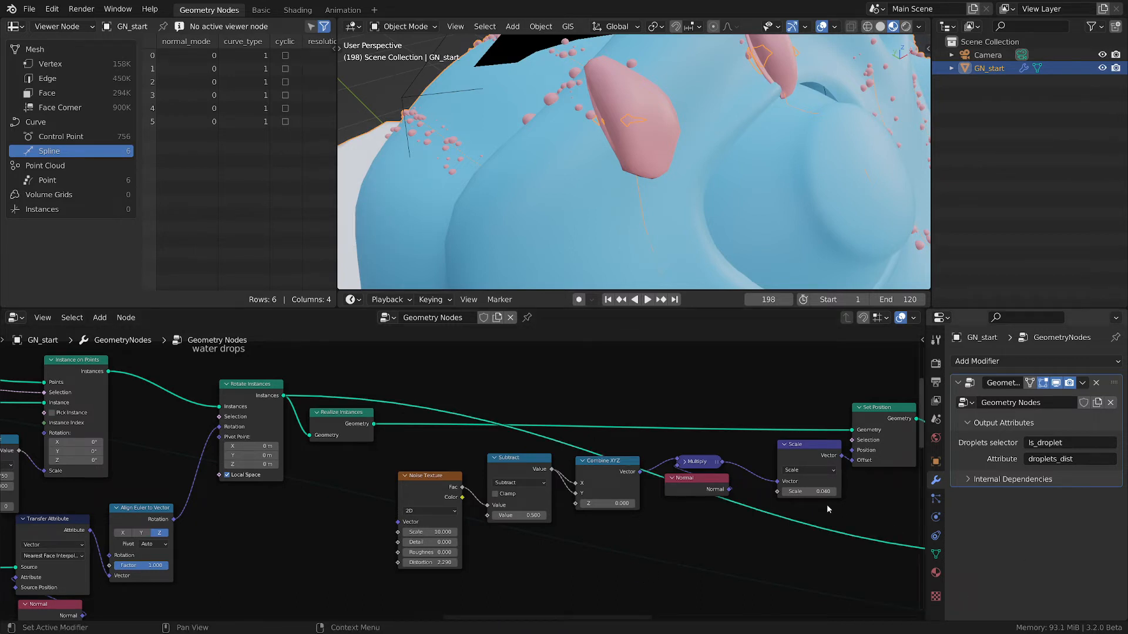
Insert a Set Point Radius node between Instances to Points and Join Geometry and set its radius to 0 m.
{"action": "middle_click_drag", "start_coordinate": [512, 471], "coordinate": [503, 470]}
{"action": "middle_click_drag", "start_coordinate": [656, 479], "coordinate": [521, 460]}
{"action": "middle_click_drag", "start_coordinate": [778, 471], "coordinate": [515, 435]}
{"action": "middle_click_drag", "start_coordinate": [757, 489], "coordinate": [601, 488]}
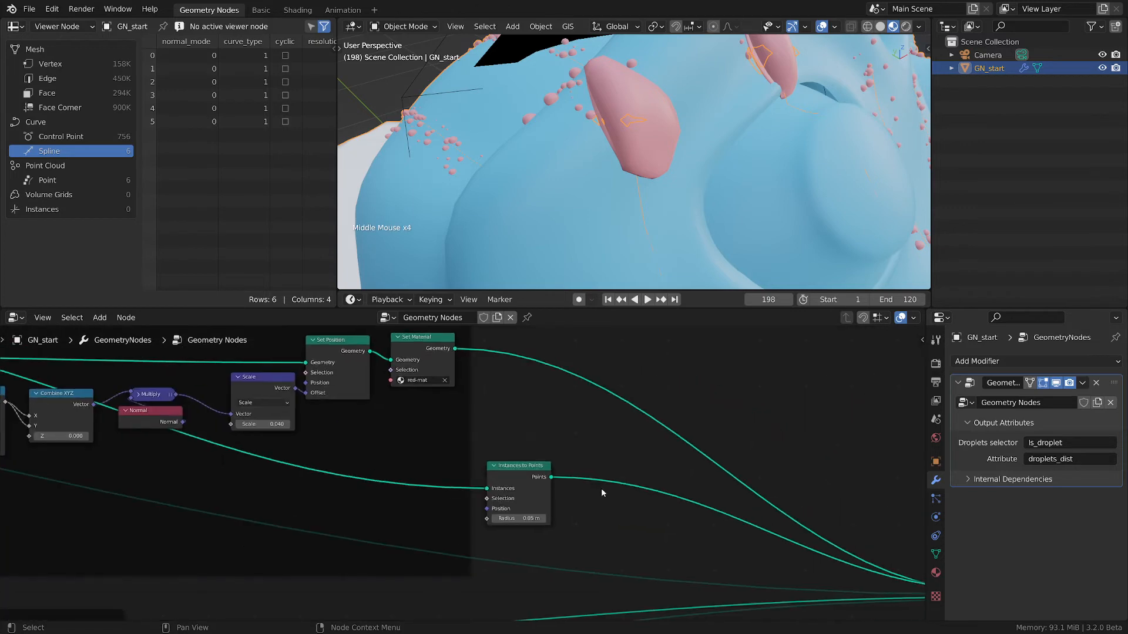
{"action": "scroll", "coordinate": [598, 492], "scroll_direction": "up", "scroll_amount": 3}
{"action": "key", "text": "shift+a"}
{"action": "mouse_move", "coordinate": [531, 530]}
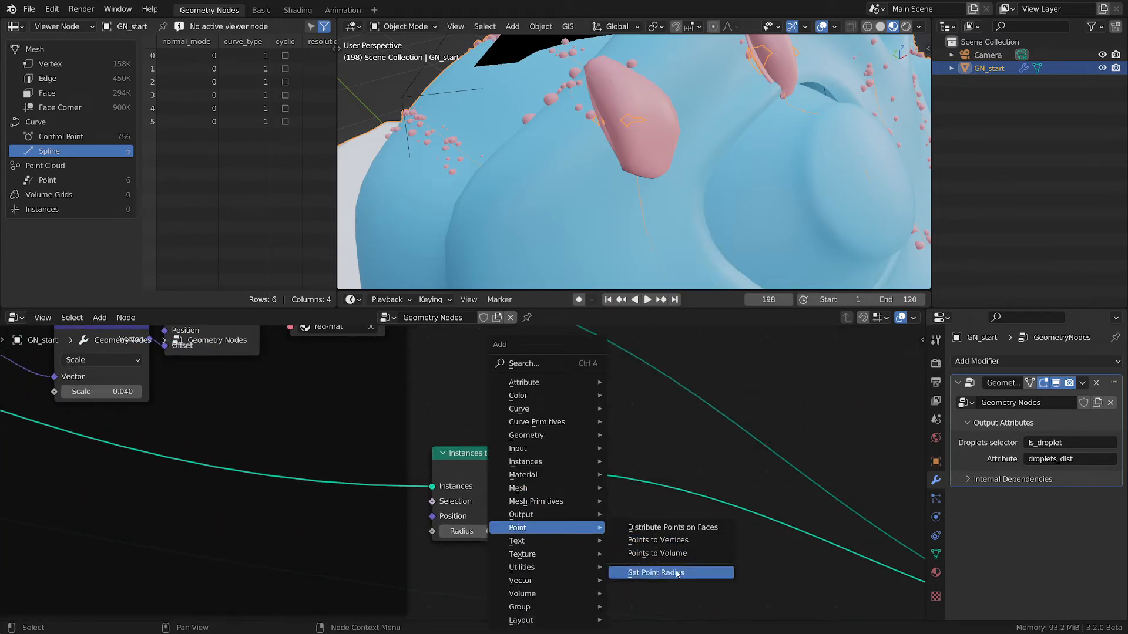
{"action": "left_click", "coordinate": [656, 572]}
{"action": "left_click", "coordinate": [580, 446]}
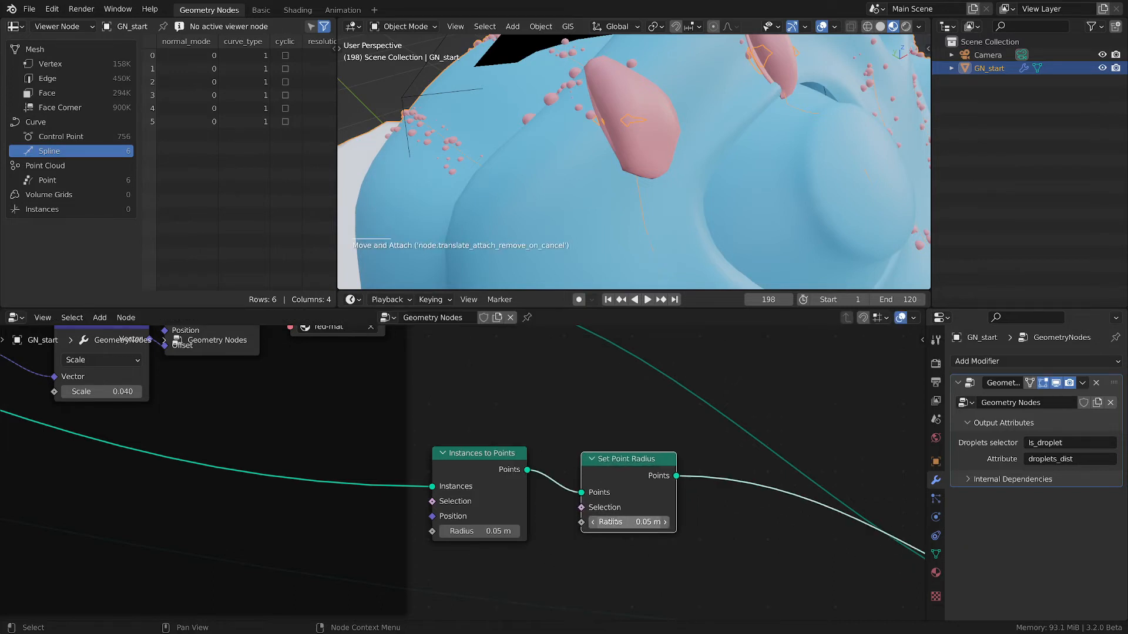
{"action": "left_click", "coordinate": [613, 522]}
{"action": "type", "text": "0"}
{"action": "key", "text": "Return"}
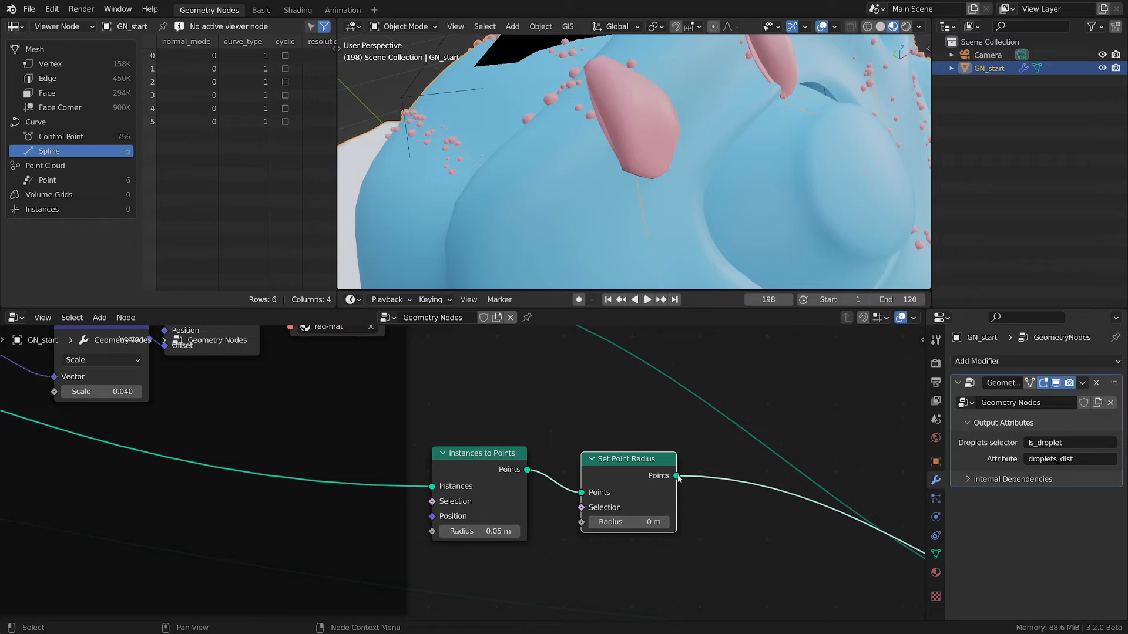
Slightly reposition the first Join Geometry node and the Transform node inside the output frame.
{"action": "scroll", "coordinate": [699, 521], "scroll_direction": "down", "scroll_amount": 1}
{"action": "middle_click_drag", "start_coordinate": [699, 520], "coordinate": [505, 499]}
{"action": "scroll", "coordinate": [450, 473], "scroll_direction": "down", "scroll_amount": 1}
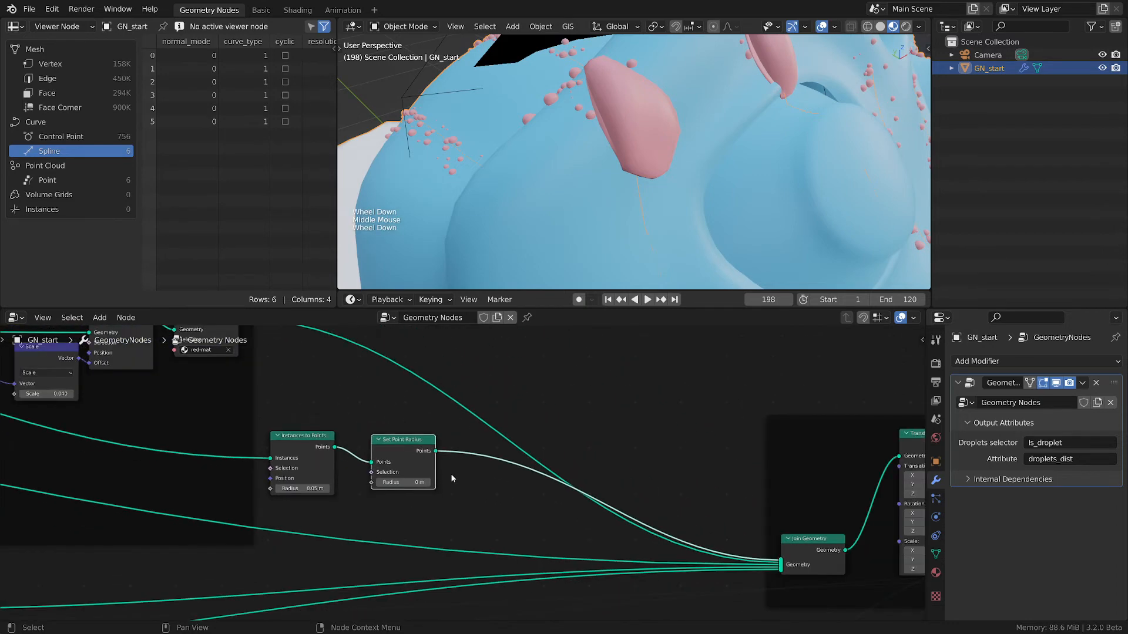
{"action": "middle_click_drag", "start_coordinate": [450, 473], "coordinate": [349, 437]}
{"action": "left_click_drag", "start_coordinate": [574, 478], "coordinate": [552, 463]}
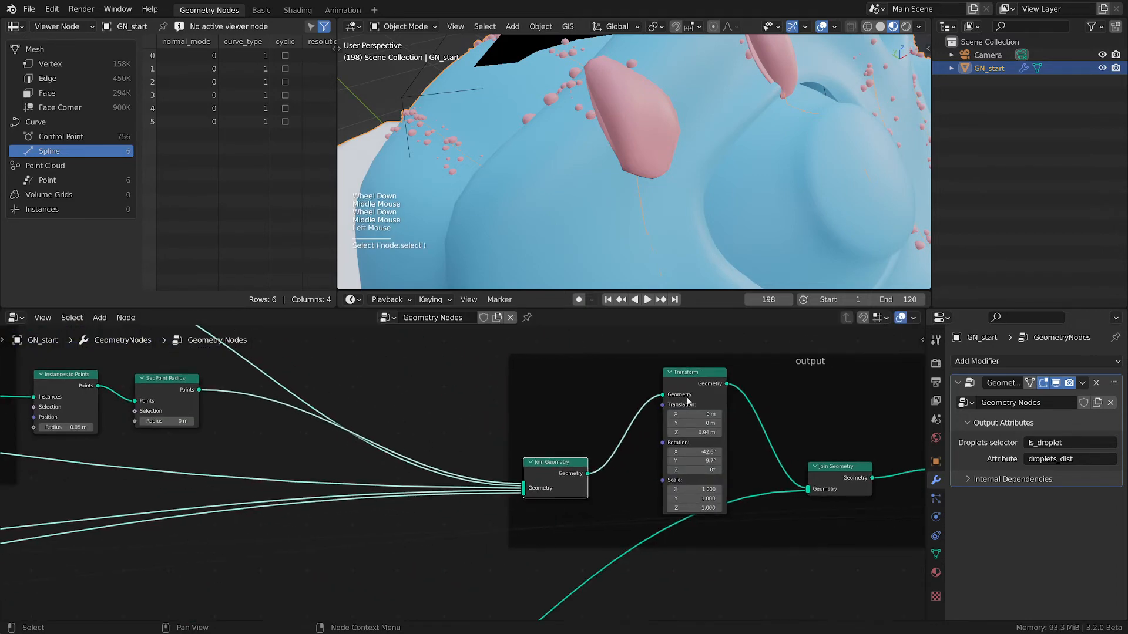
{"action": "mouse_move", "coordinate": [690, 379]}
{"action": "left_mouse_down"}
{"action": "mouse_move", "coordinate": [702, 382]}
{"action": "mouse_move", "coordinate": [696, 391]}
{"action": "left_mouse_up"}
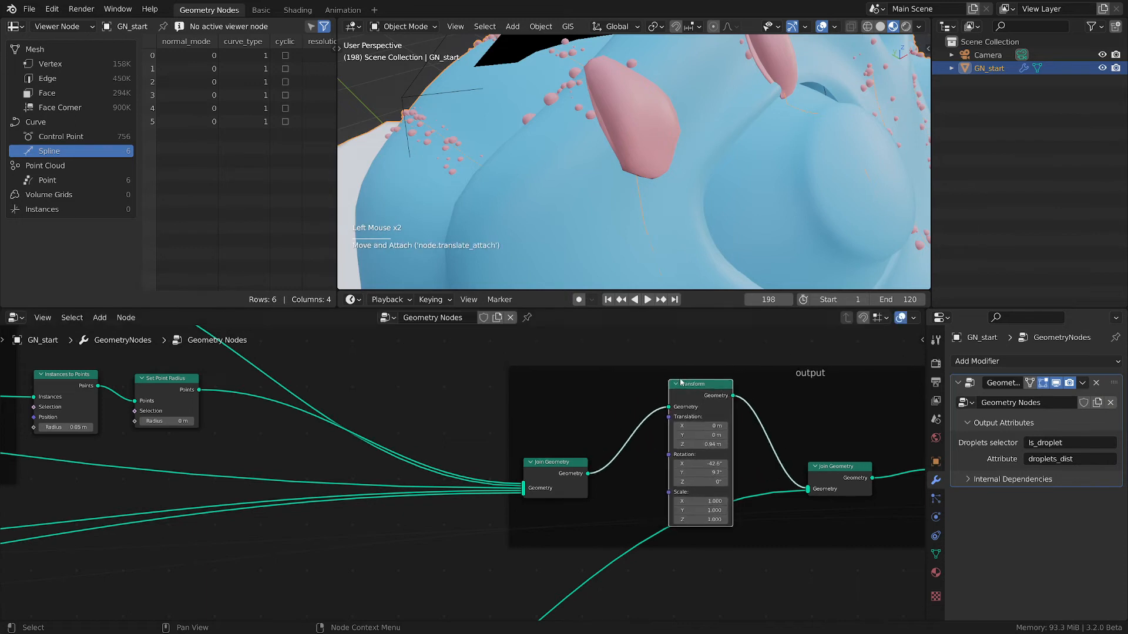
Test how the output Transform node's X translation shifts the geometry, and reset it to 0 m.
{"action": "scroll", "coordinate": [676, 176], "scroll_direction": "down", "scroll_amount": 3}
{"action": "middle_click_drag", "start_coordinate": [675, 177], "coordinate": [704, 203]}
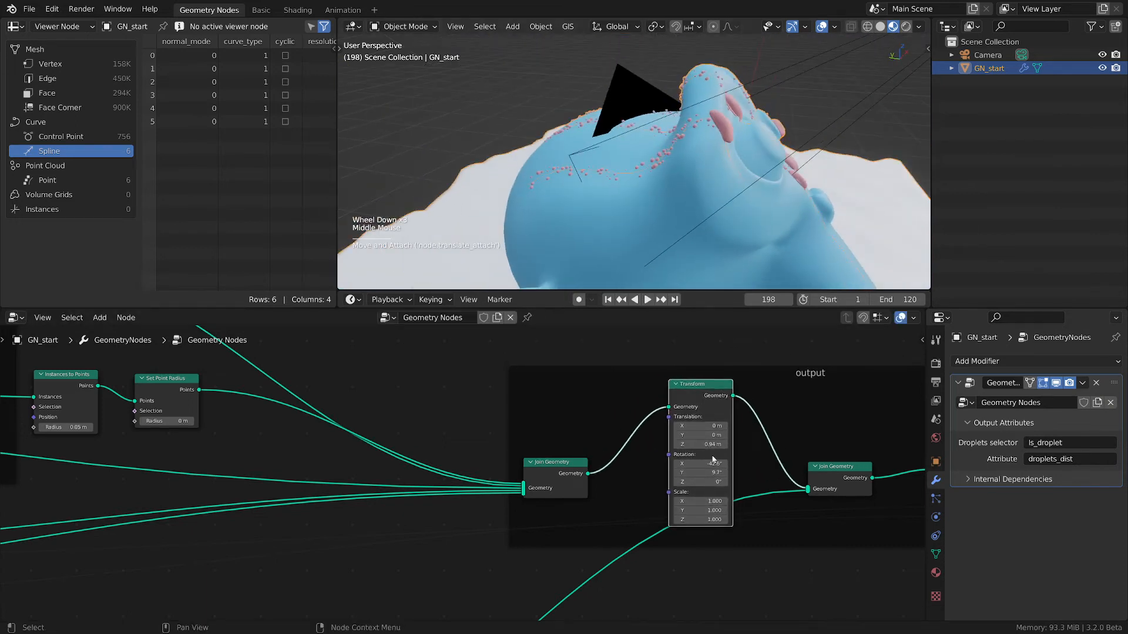
{"action": "left_click", "coordinate": [702, 426]}
{"action": "left_click_drag", "start_coordinate": [701, 425], "coordinate": [731, 426]}
{"action": "left_click", "coordinate": [702, 426]}
{"action": "type", "text": "0"}
{"action": "key", "text": "Return"}
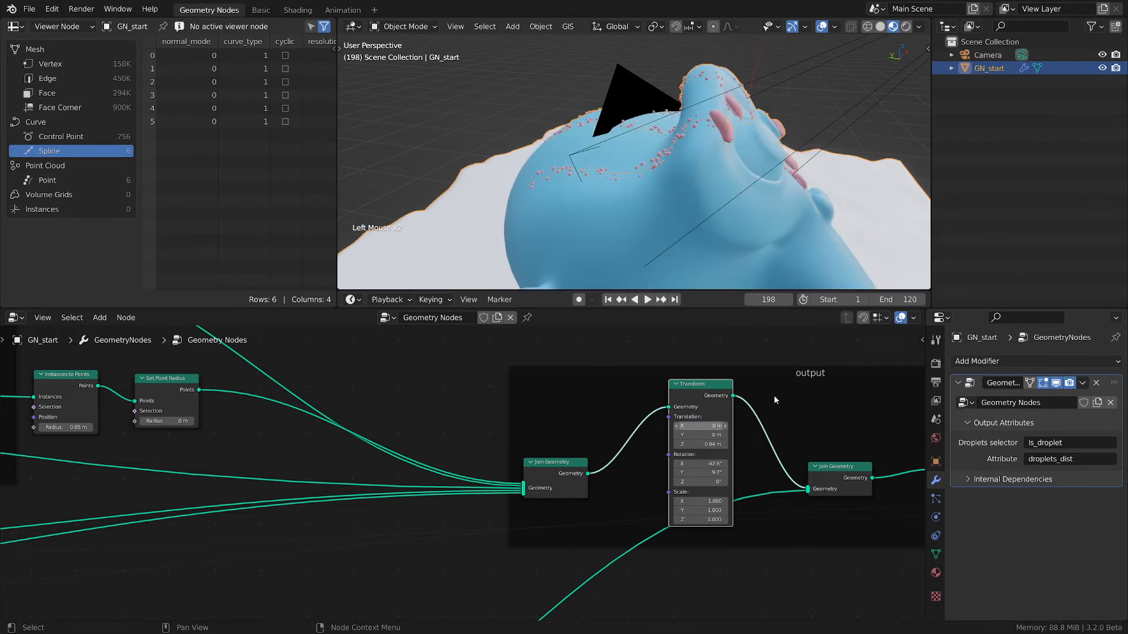
Enclose the Transform node in its own frame and tidy its placement beside the Join Geometry node in the output frame.
{"action": "middle_click_drag", "start_coordinate": [649, 453], "coordinate": [600, 450]}
{"action": "scroll", "coordinate": [643, 423], "scroll_direction": "up", "scroll_amount": 2}
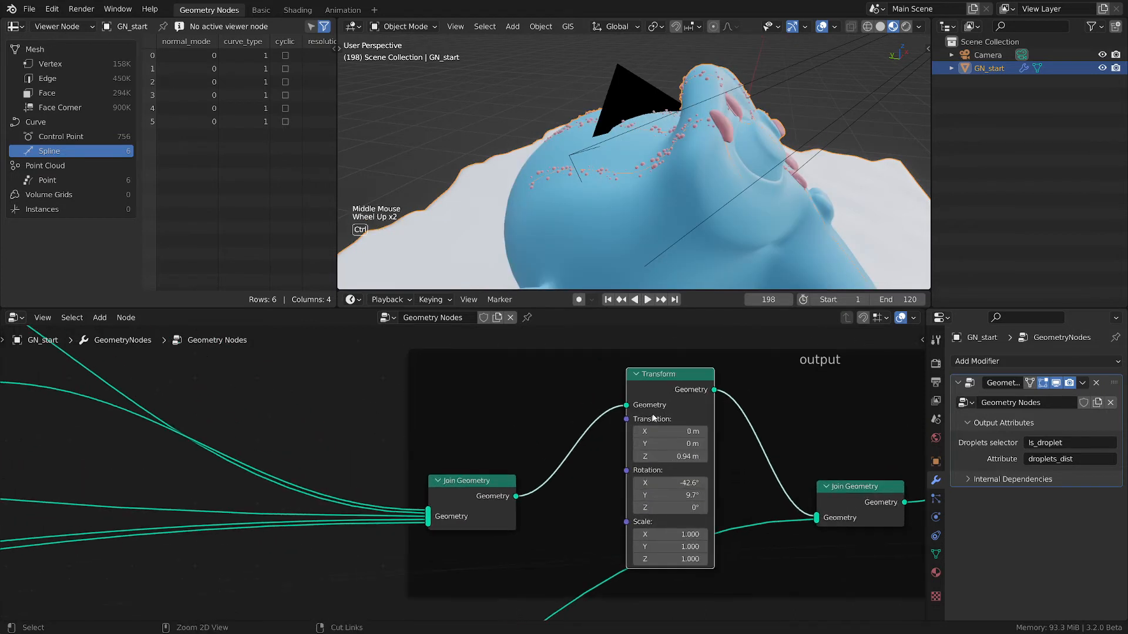
{"action": "key", "text": "ctrl+j"}
{"action": "scroll", "coordinate": [654, 417], "scroll_direction": "down", "scroll_amount": 1}
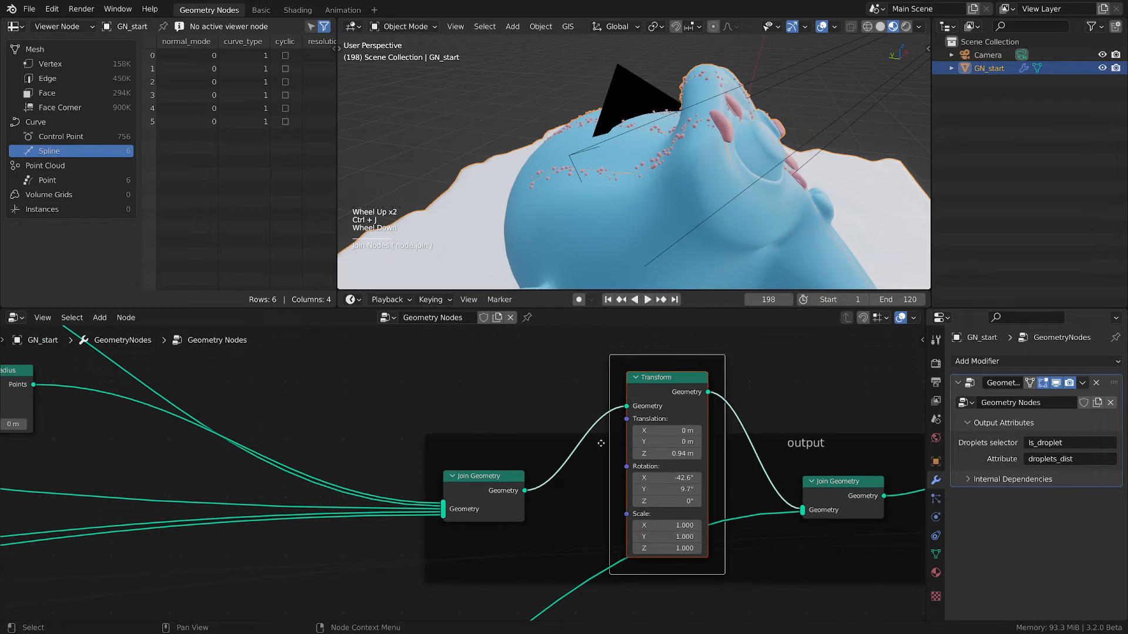
{"action": "key", "text": "g"}
{"action": "left_click", "coordinate": [653, 374]}
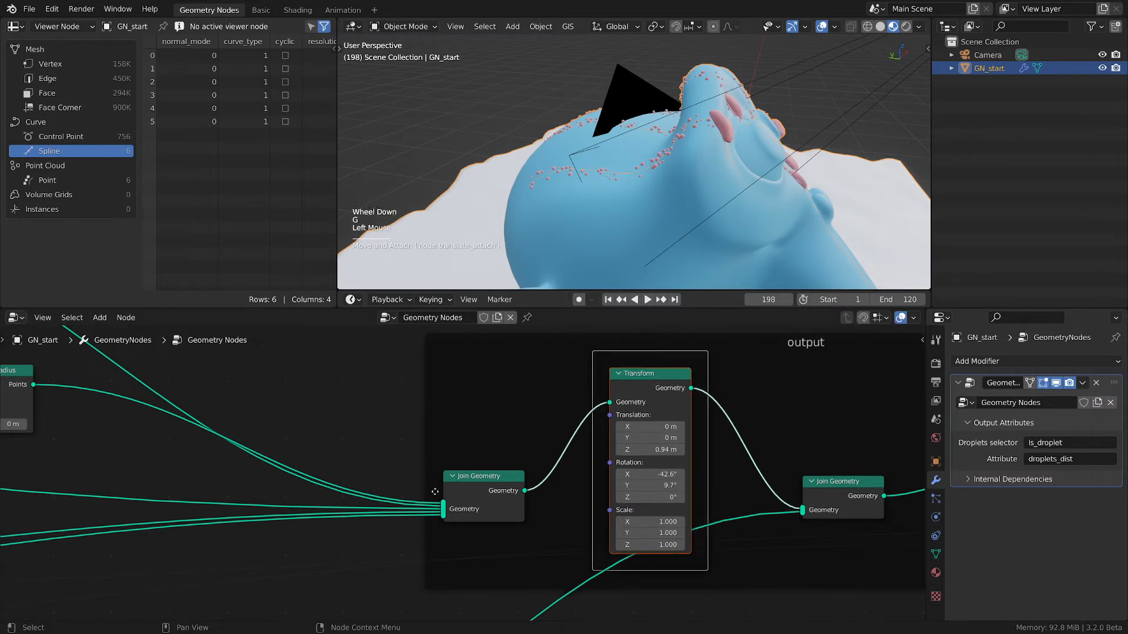
{"action": "left_click_drag", "start_coordinate": [460, 489], "coordinate": [454, 478]}
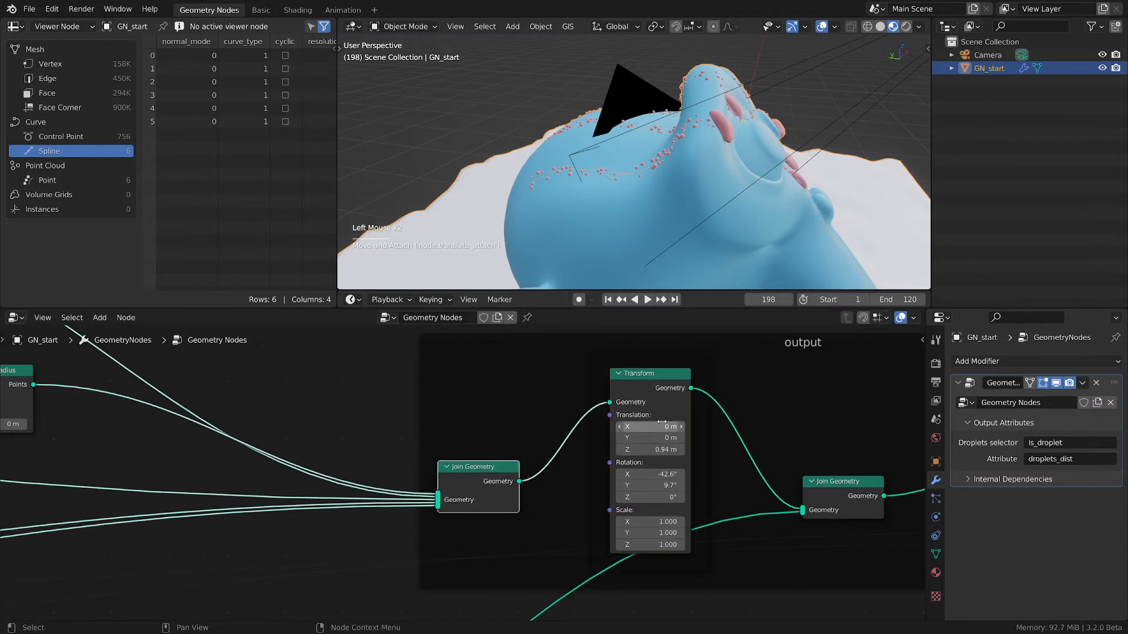
Color the frame around the Transform node with the "7 transforms" preset.
{"action": "left_click", "coordinate": [700, 365]}
{"action": "scroll", "coordinate": [722, 246], "scroll_direction": "down", "scroll_amount": 1}
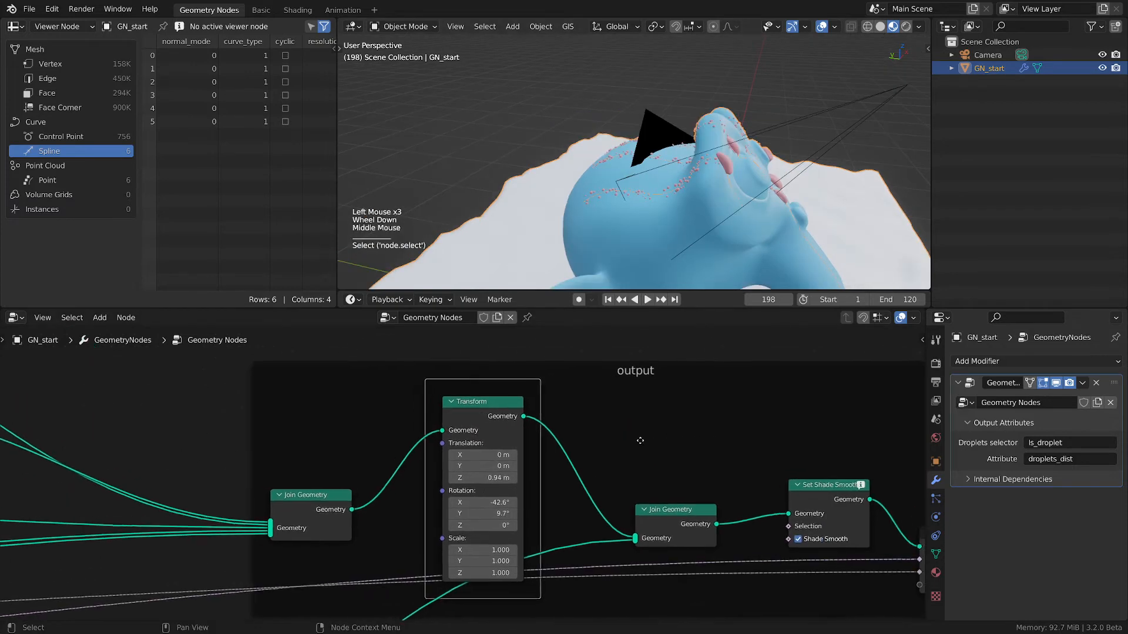
{"action": "middle_click_drag", "start_coordinate": [794, 362], "coordinate": [615, 391]}
{"action": "key", "text": "n"}
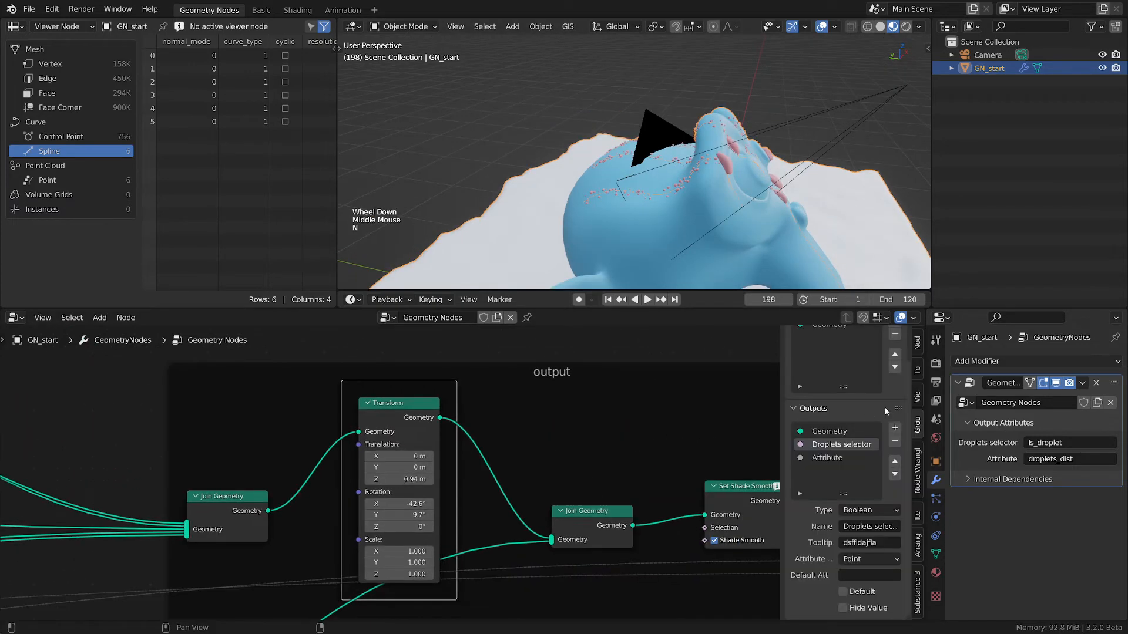
{"action": "left_click", "coordinate": [918, 344]}
{"action": "left_click", "coordinate": [882, 415]}
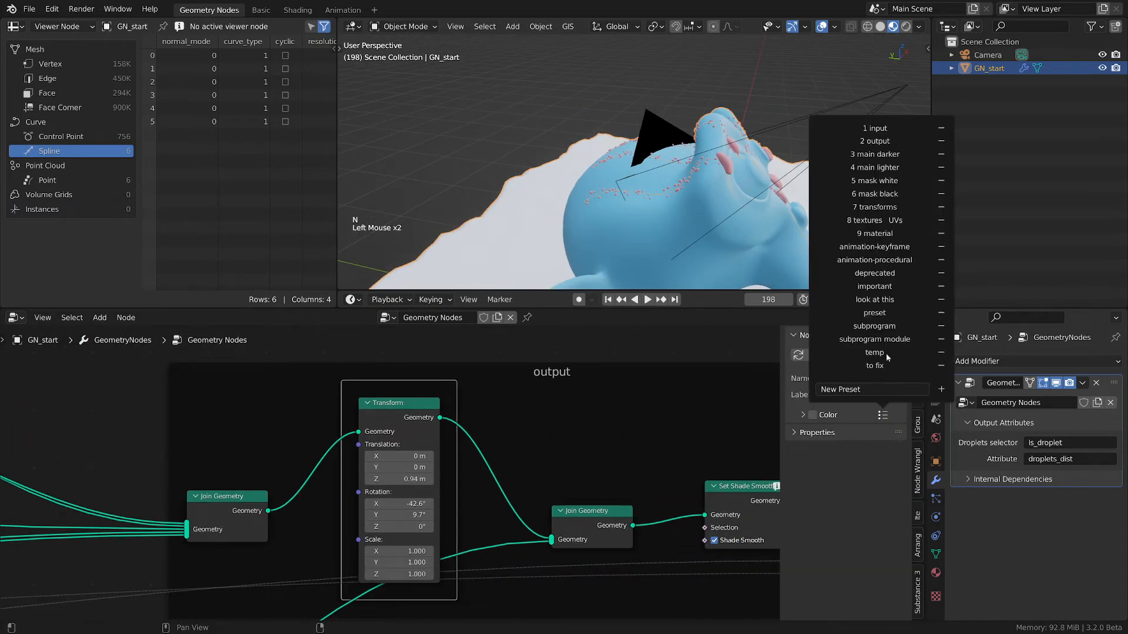
{"action": "left_click", "coordinate": [875, 207]}
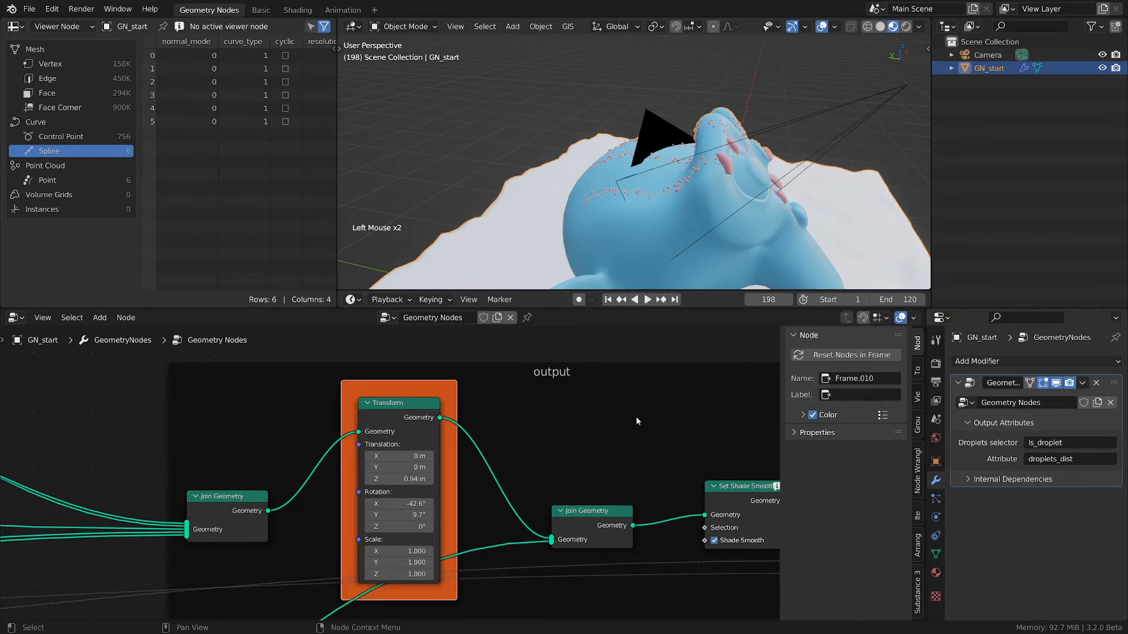
{"action": "key", "text": "n"}
Examine the link from Set Point Radius into Join Geometry and the Join Geometry output just before the Transform node.
{"action": "scroll", "coordinate": [646, 417], "scroll_direction": "down", "scroll_amount": 2}
{"action": "left_click_drag", "start_coordinate": [556, 405], "coordinate": [547, 405]}
{"action": "scroll", "coordinate": [491, 412], "scroll_direction": "down", "scroll_amount": 2}
{"action": "middle_click_drag", "start_coordinate": [456, 440], "coordinate": [541, 486]}
{"action": "scroll", "coordinate": [506, 512], "scroll_direction": "up", "scroll_amount": 4}
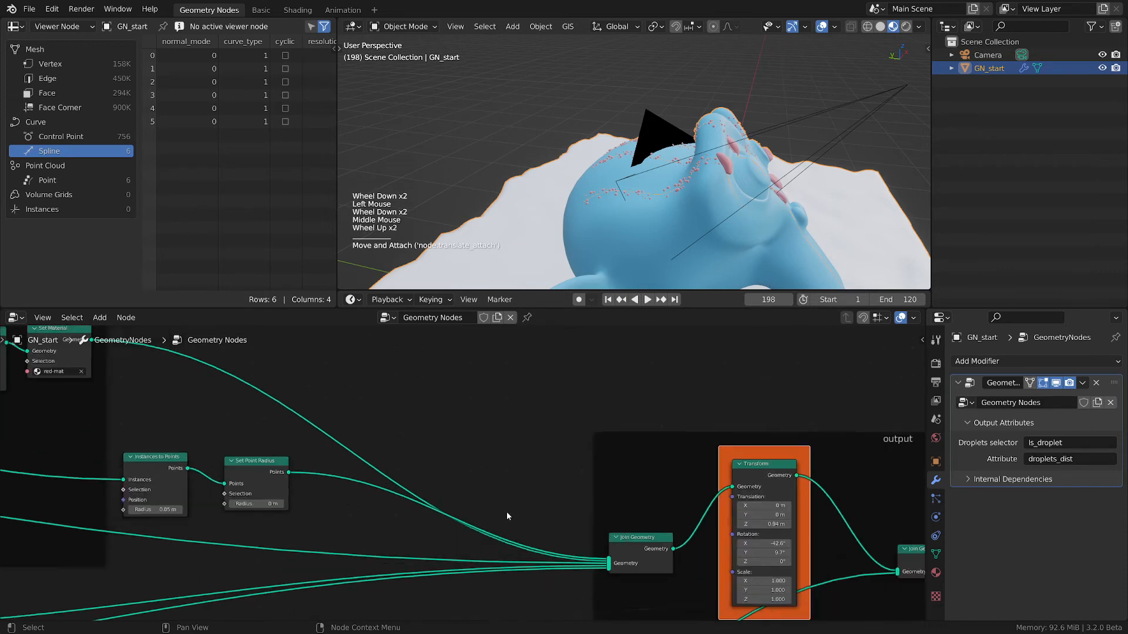
{"action": "middle_click_drag", "start_coordinate": [708, 569], "coordinate": [524, 506]}
{"action": "scroll", "coordinate": [523, 513], "scroll_direction": "up", "scroll_amount": 3}
{"action": "scroll", "coordinate": [523, 513], "scroll_direction": "up", "scroll_amount": 1}
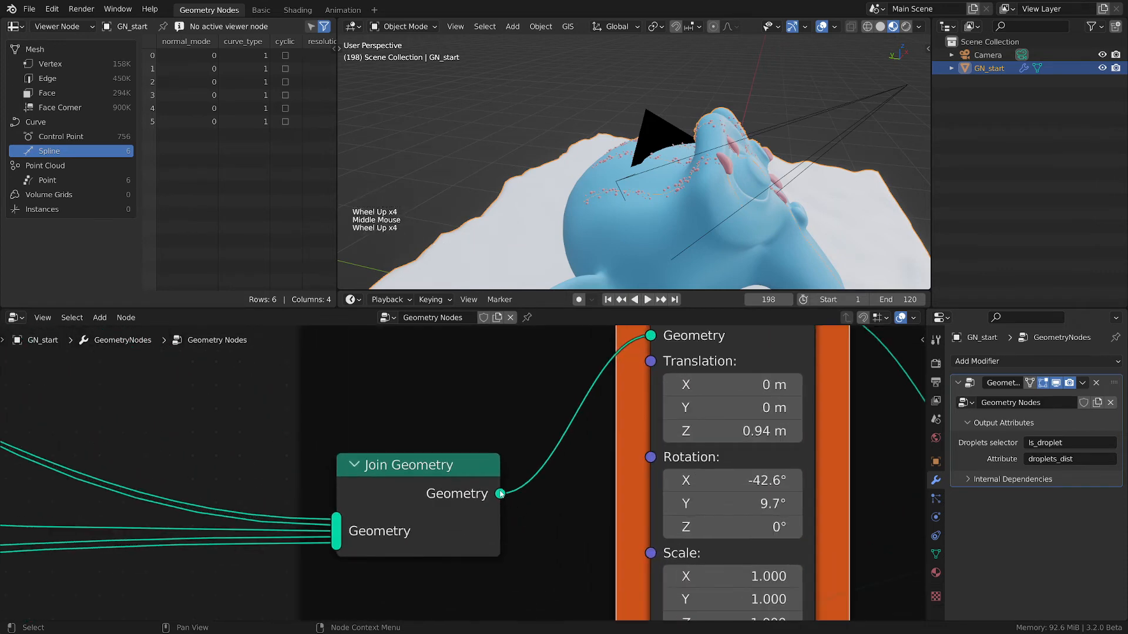
{"action": "mouse_move", "coordinate": [501, 495]}
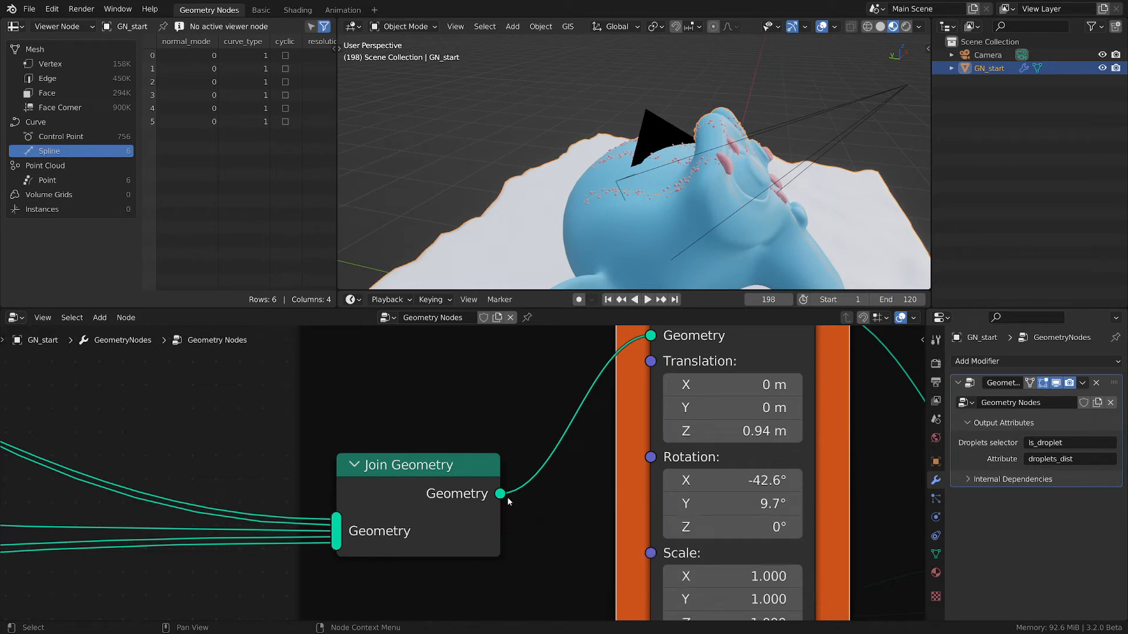
{"action": "scroll", "coordinate": [450, 492], "scroll_direction": "down", "scroll_amount": 5}
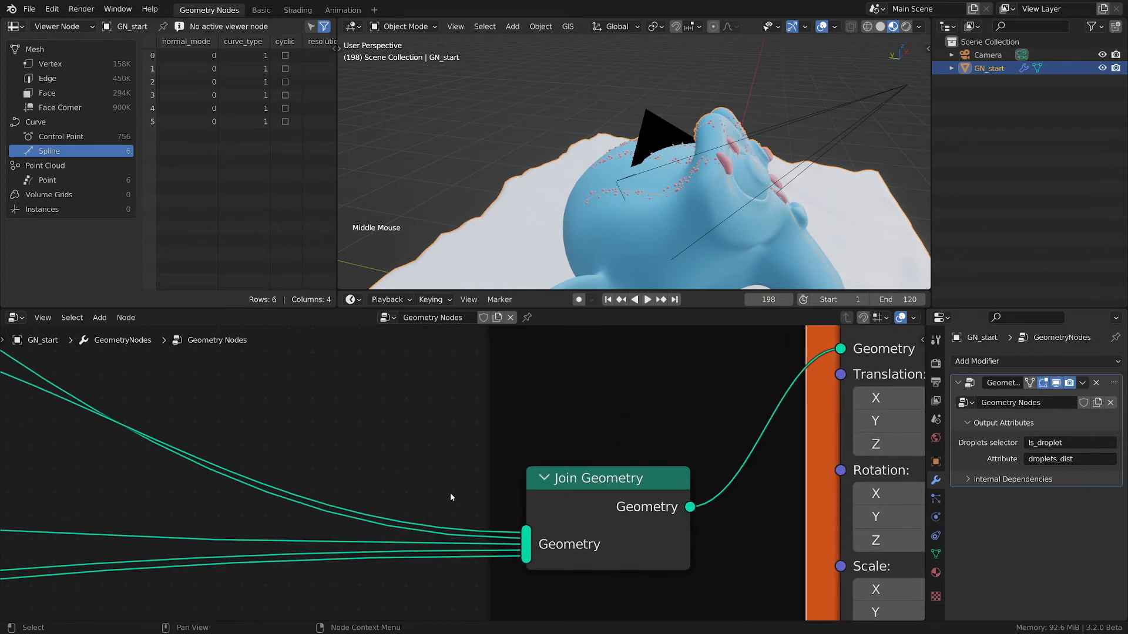
Save the file without switching any node type.
{"action": "key", "text": "shift+s"}
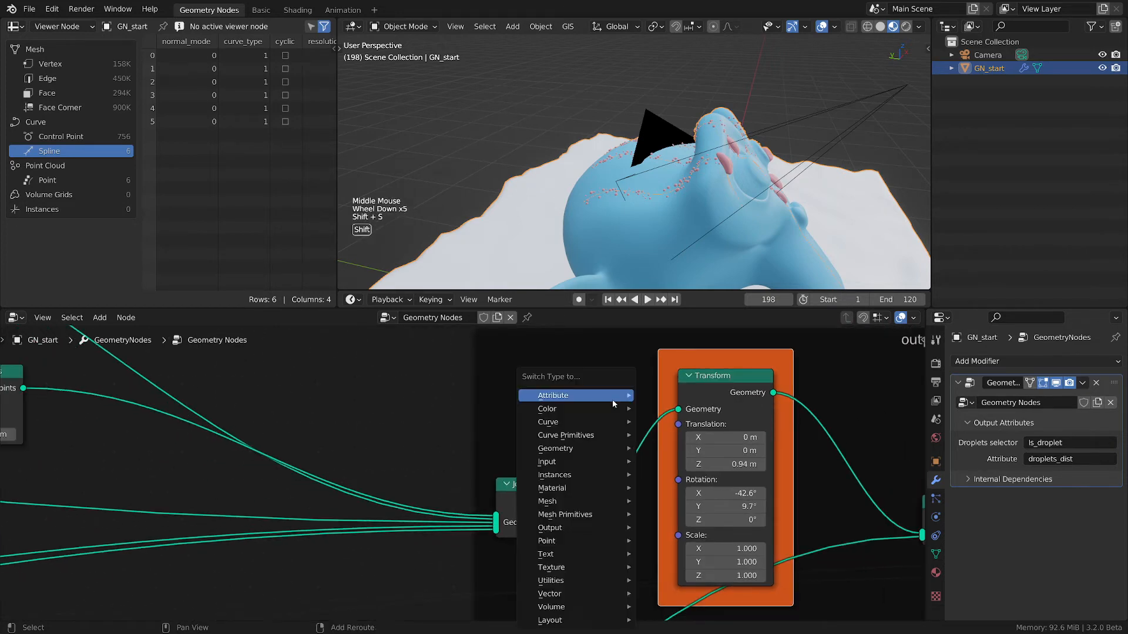
{"action": "left_click", "coordinate": [597, 398]}
{"action": "key", "text": "ctrl+s"}
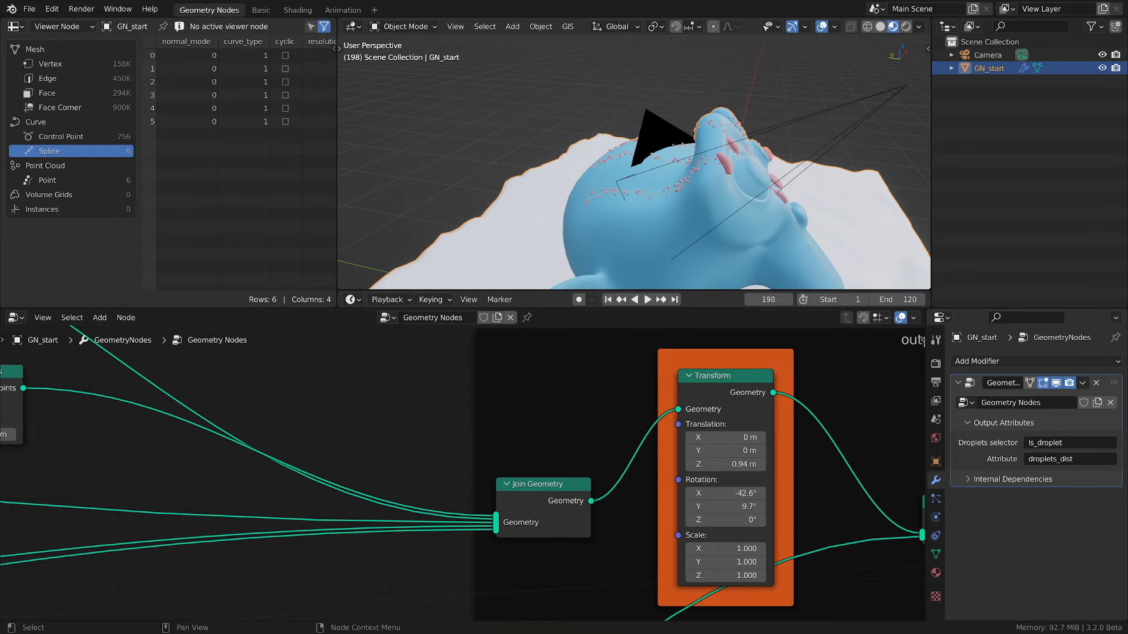
Add a mesh plane to the scene and delete all its vertices in Edit Mode.
{"action": "left_click", "coordinate": [639, 101]}
{"action": "key", "text": "shift+a"}
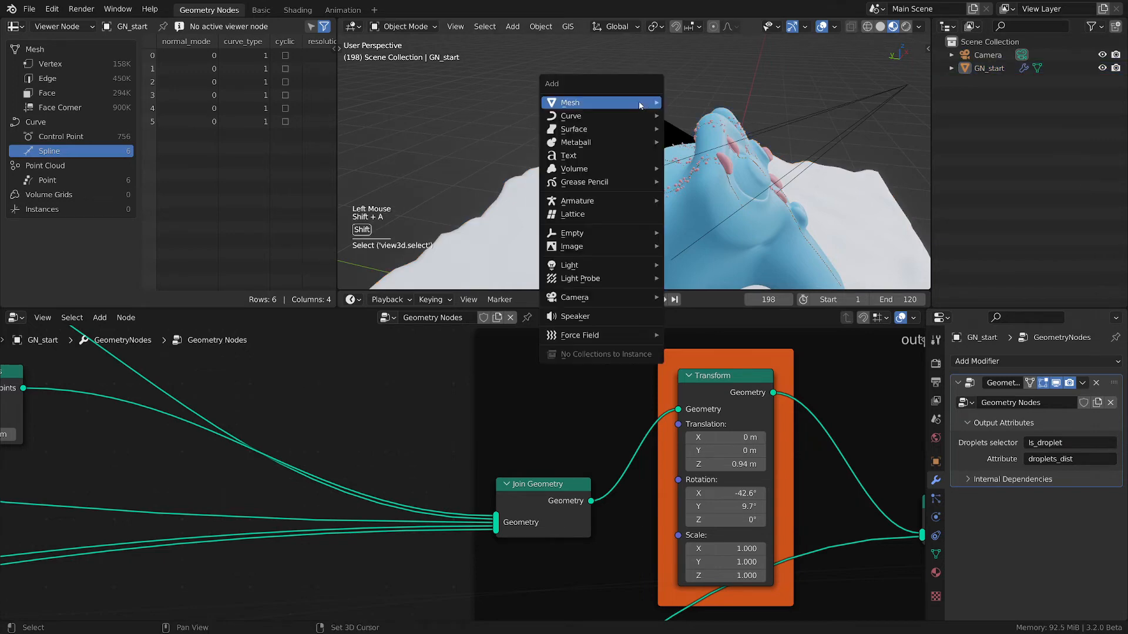
{"action": "mouse_move", "coordinate": [639, 101]}
{"action": "left_click", "coordinate": [692, 102]}
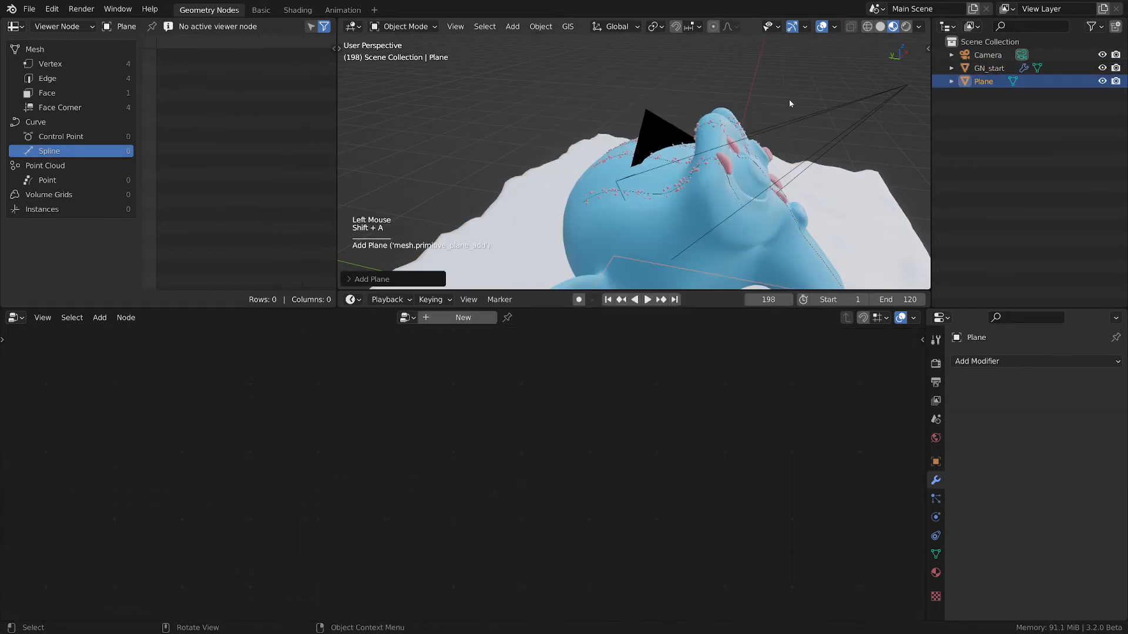
{"action": "key", "text": "Tab"}
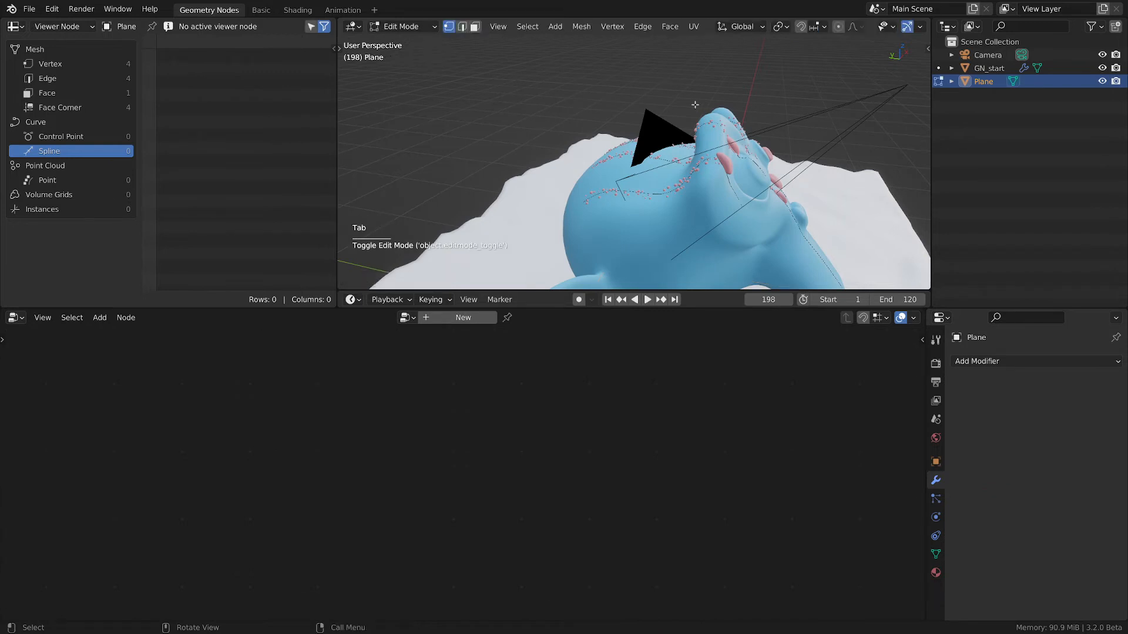
{"action": "key", "text": "a"}
{"action": "key", "text": "x"}
{"action": "left_click", "coordinate": [695, 107]}
Return to Object Mode and rename the emptied plane object to GN-cam_tracker.
{"action": "left_click", "coordinate": [938, 81]}
{"action": "double_click", "coordinate": [966, 81]}
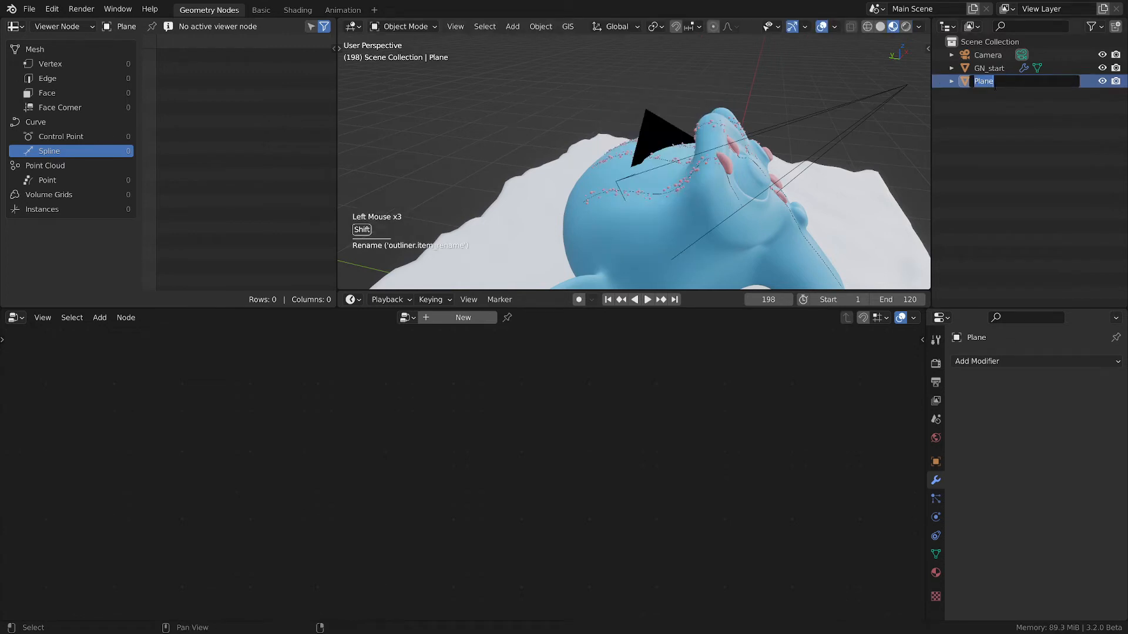
{"action": "type", "text": "GN-"}
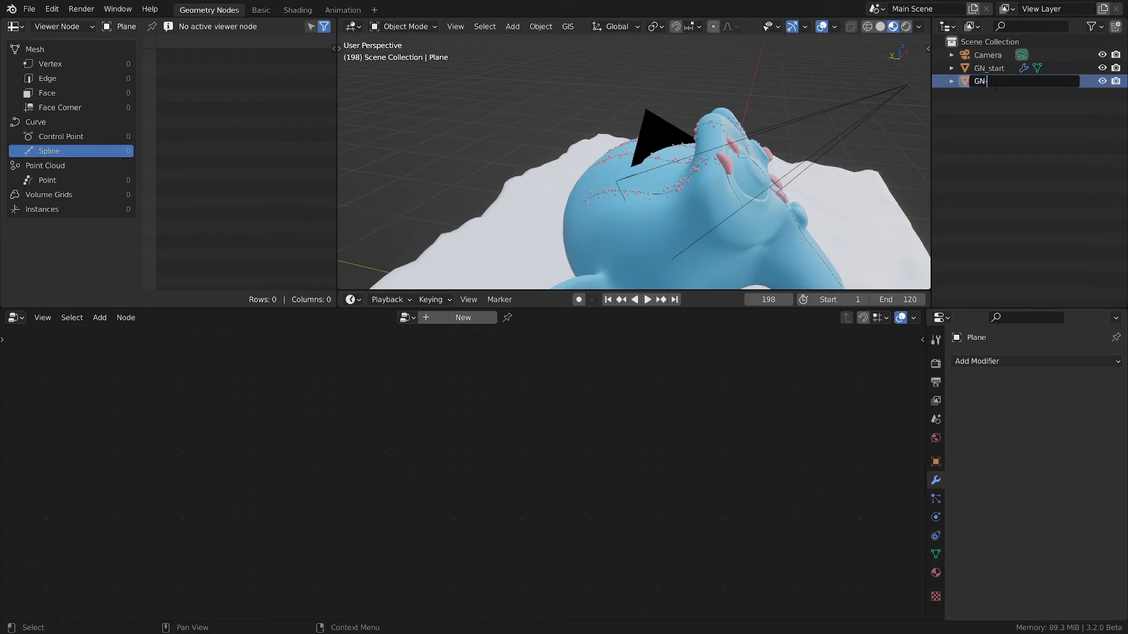
{"action": "type", "text": "cam_ty"}
{"action": "key", "text": "BackSpace"}
{"action": "key", "text": "Return"}
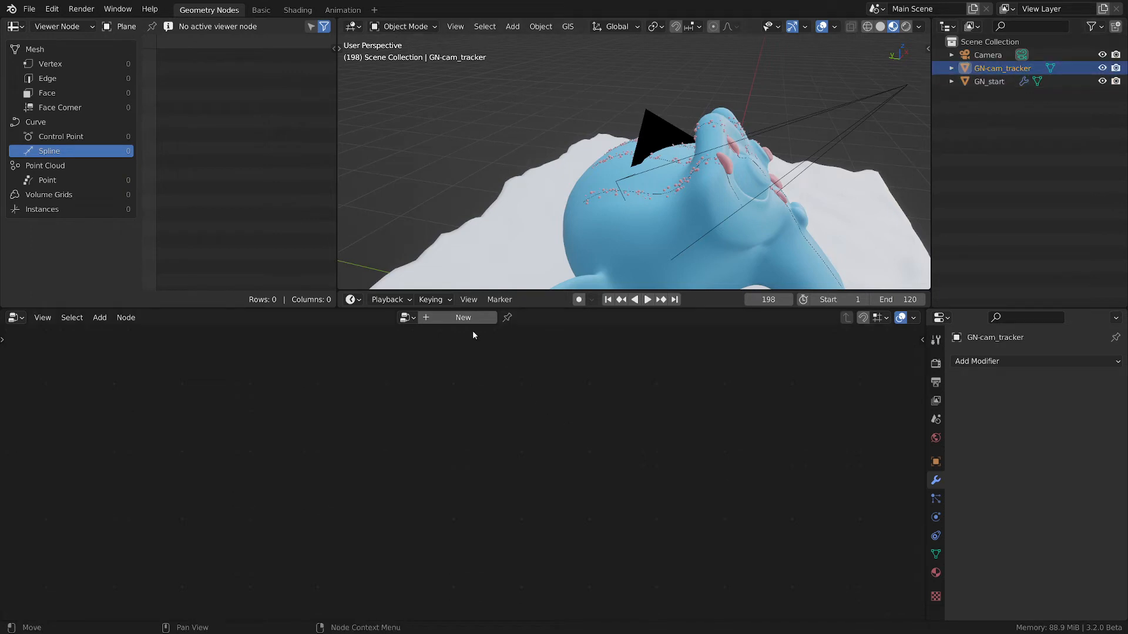
Create a new geometry node tree on the GN-cam_tracker object and name it GN-cam_tracker.
{"action": "left_click", "coordinate": [464, 318]}
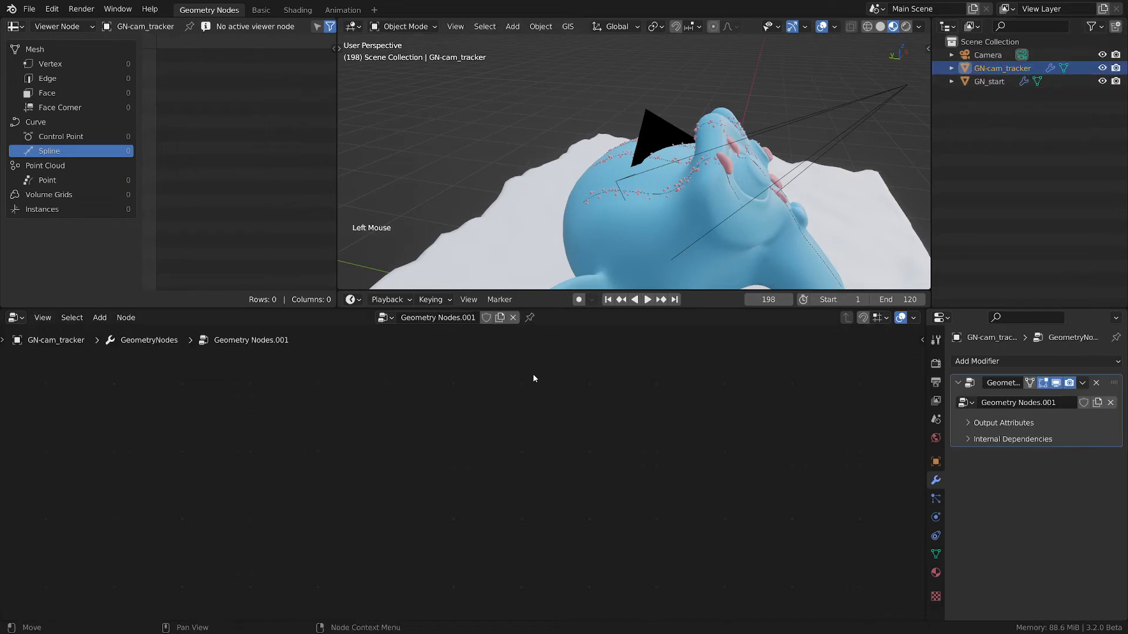
{"action": "double_click", "coordinate": [463, 318]}
{"action": "type", "text": "GN_"}
{"action": "type", "text": "cam_tracker"}
{"action": "key", "text": "Return"}
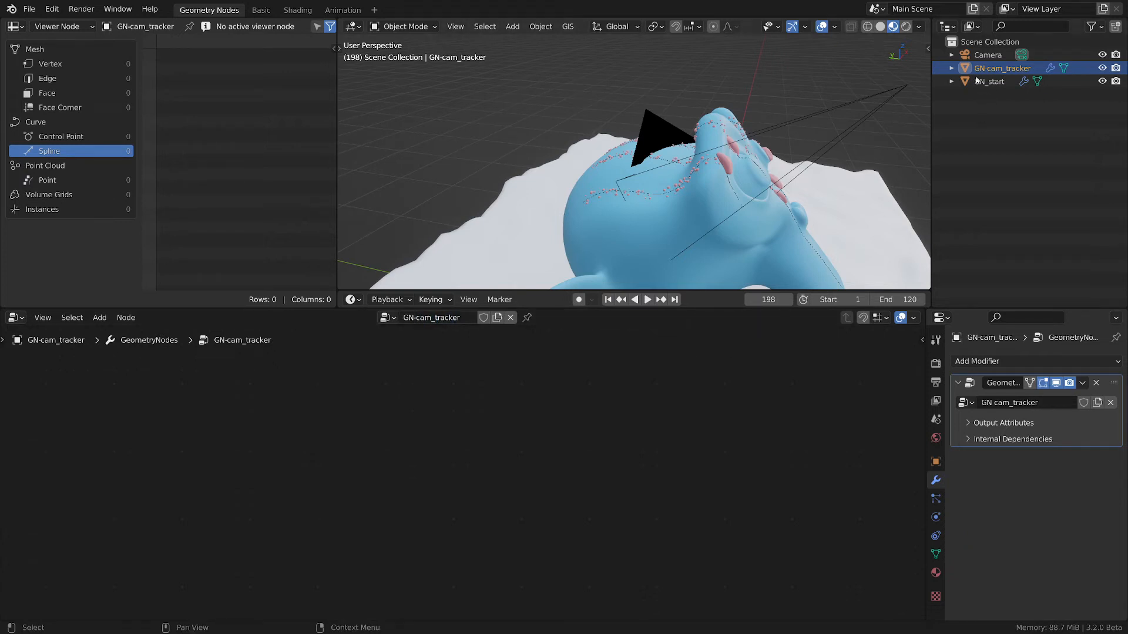
Bring GN_start into the node tree as an Object Info node, link its Geometry to the Group Output, and space the output away.
{"action": "left_click_drag", "start_coordinate": [970, 82], "coordinate": [415, 415]}
{"action": "scroll", "coordinate": [536, 424], "scroll_direction": "down", "scroll_amount": 1}
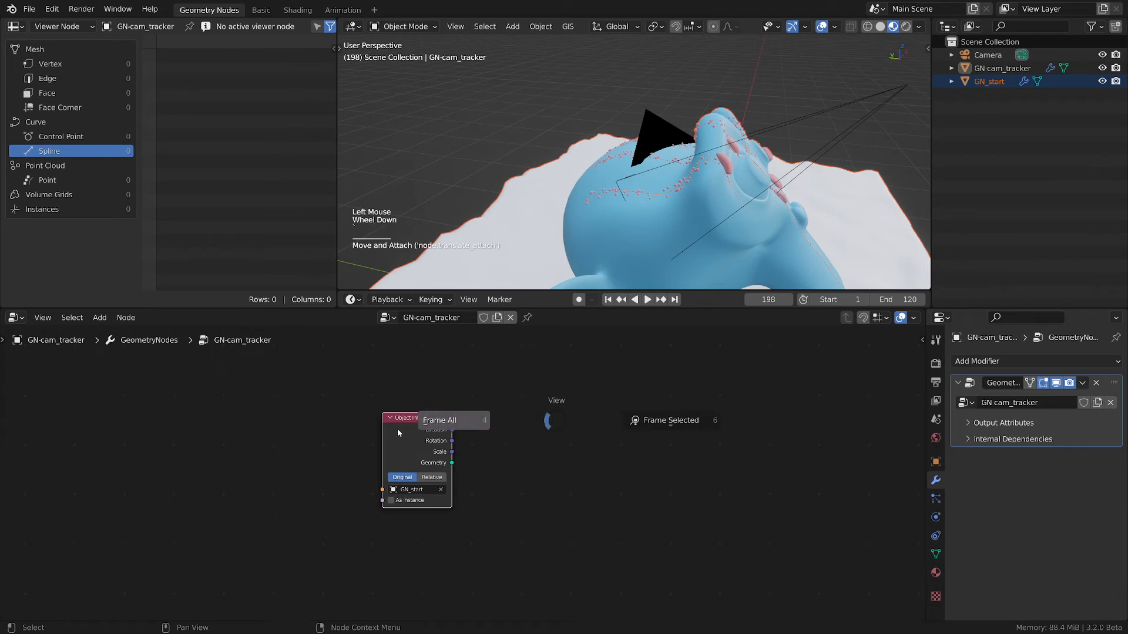
{"action": "scroll", "coordinate": [446, 427], "scroll_direction": "down", "scroll_amount": 6}
{"action": "key", "text": "g"}
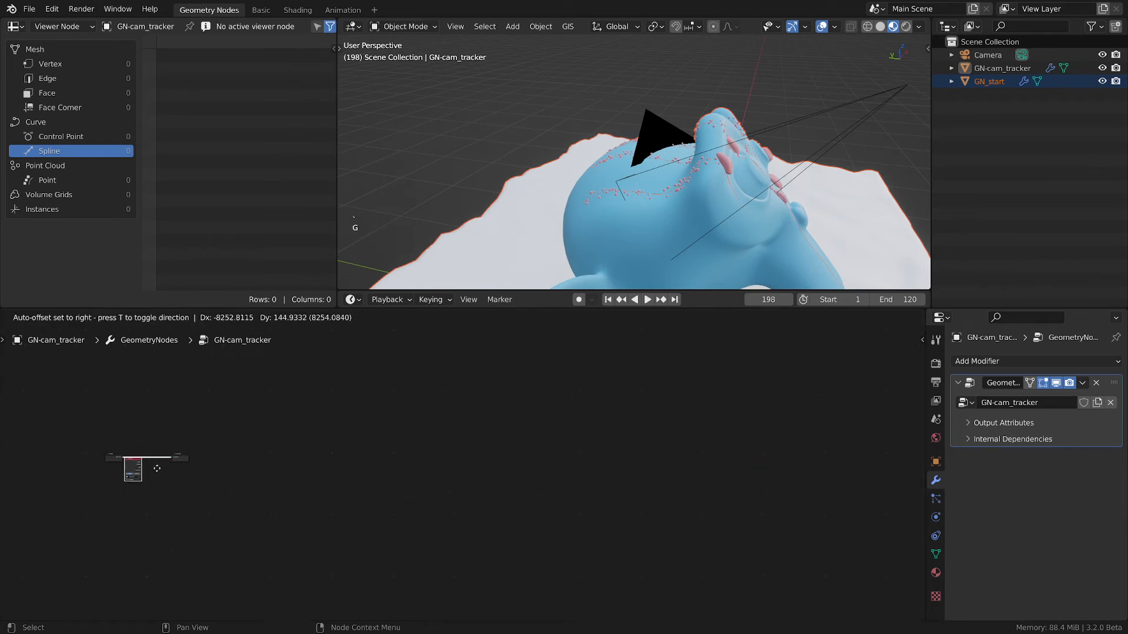
{"action": "left_click", "coordinate": [169, 466]}
{"action": "middle_click_drag", "start_coordinate": [177, 491], "coordinate": [424, 492]}
{"action": "scroll", "coordinate": [428, 442], "scroll_direction": "up", "scroll_amount": 9}
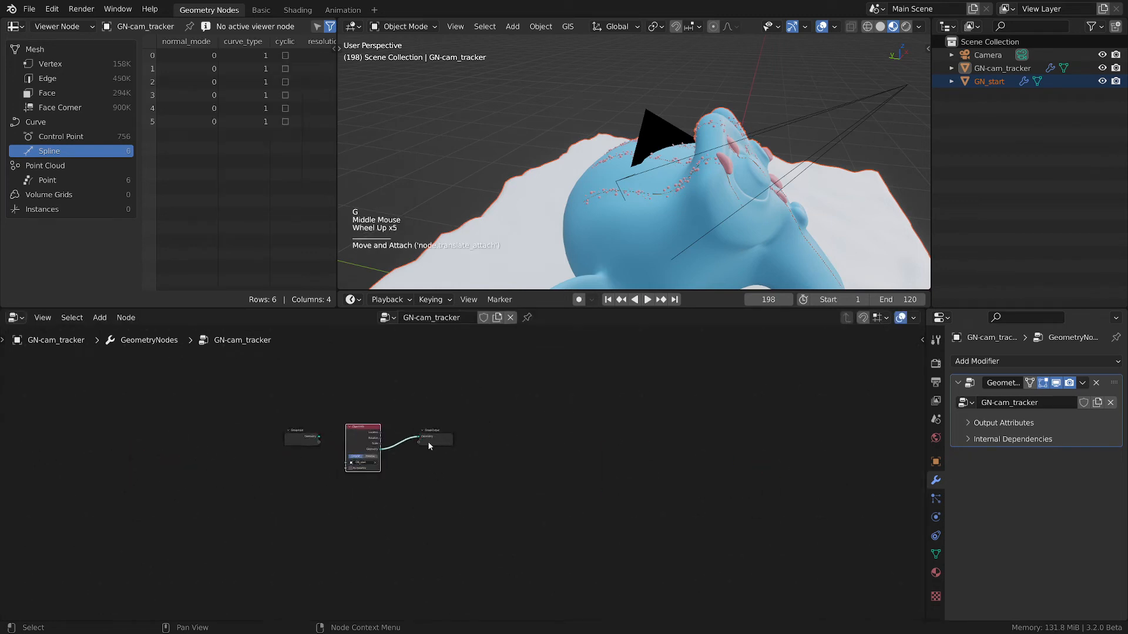
{"action": "left_click_drag", "start_coordinate": [450, 430], "coordinate": [506, 411]}
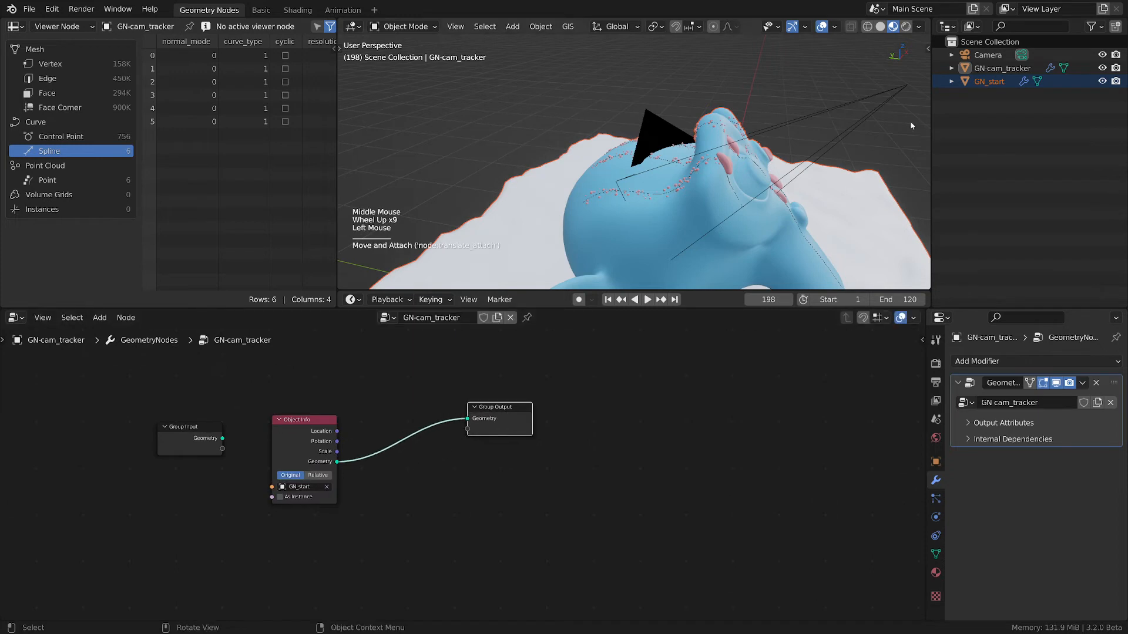
Hide the original GN_start object in the viewport.
{"action": "left_click", "coordinate": [1102, 81]}
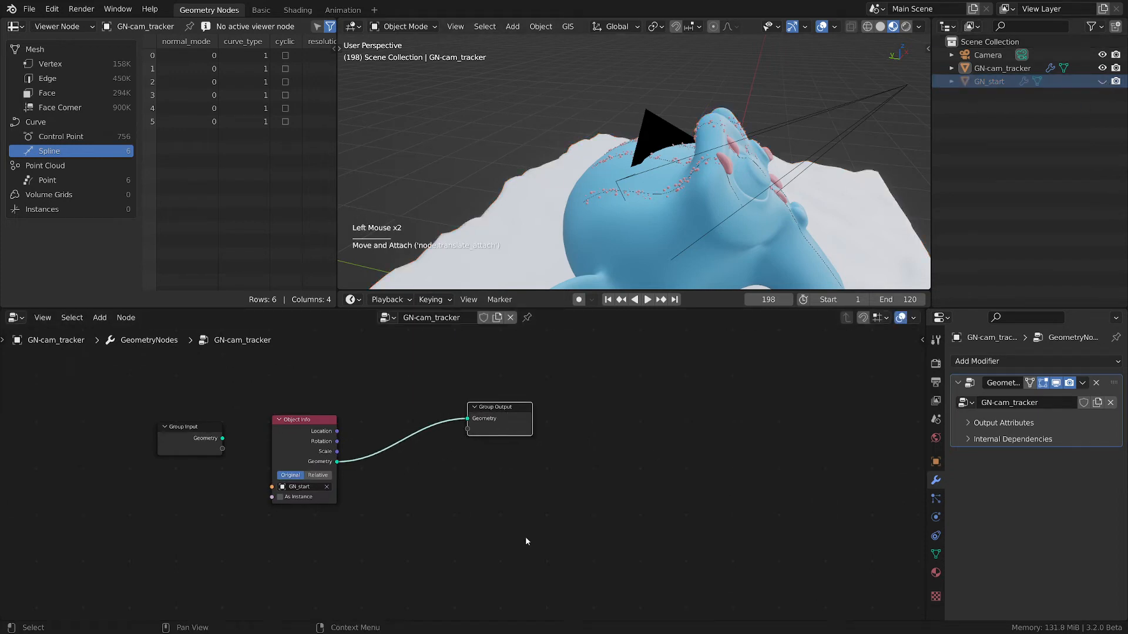
{"action": "right_click_drag", "start_coordinate": [398, 425], "coordinate": [404, 457], "text": "ctrl+alt"}
{"action": "right_click_drag", "start_coordinate": [393, 396], "coordinate": [414, 456], "text": "ctrl+alt"}
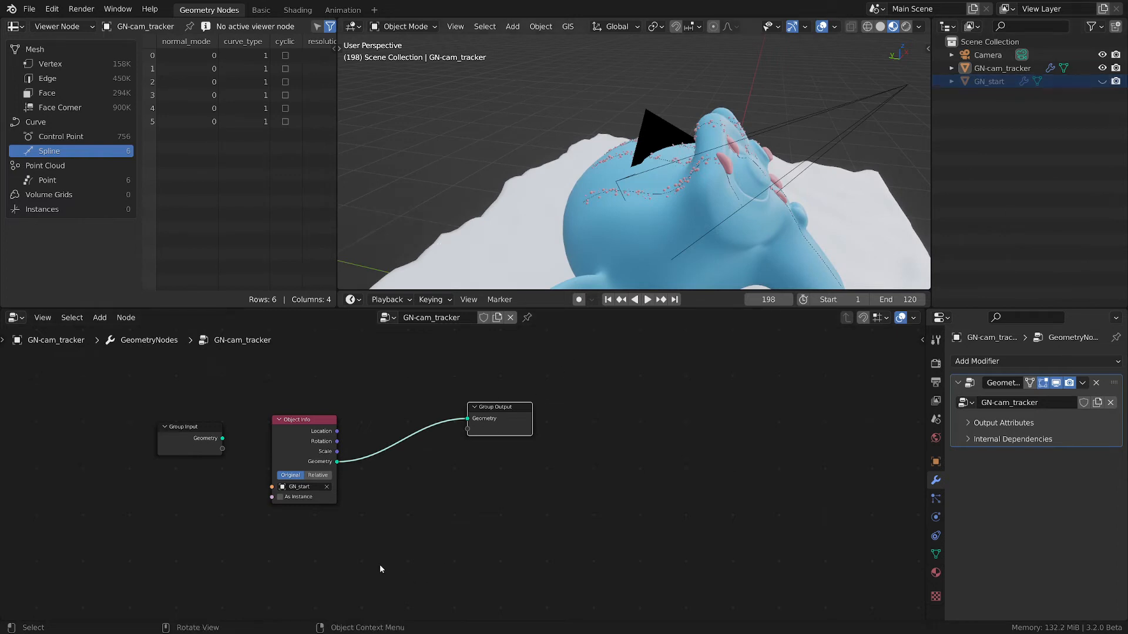
Add a Separate Components node below the link between Object Info and Group Output.
{"action": "scroll", "coordinate": [400, 492], "scroll_direction": "up", "scroll_amount": 2}
{"action": "middle_click_drag", "start_coordinate": [401, 492], "coordinate": [402, 517]}
{"action": "key", "text": "shift+a"}
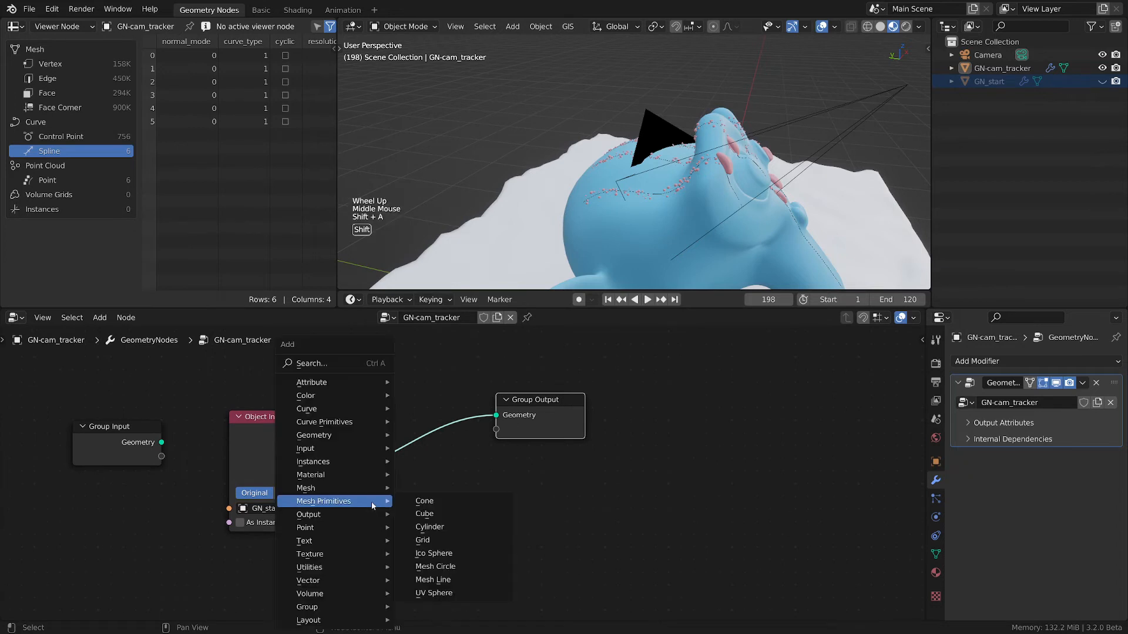
{"action": "mouse_move", "coordinate": [327, 439]}
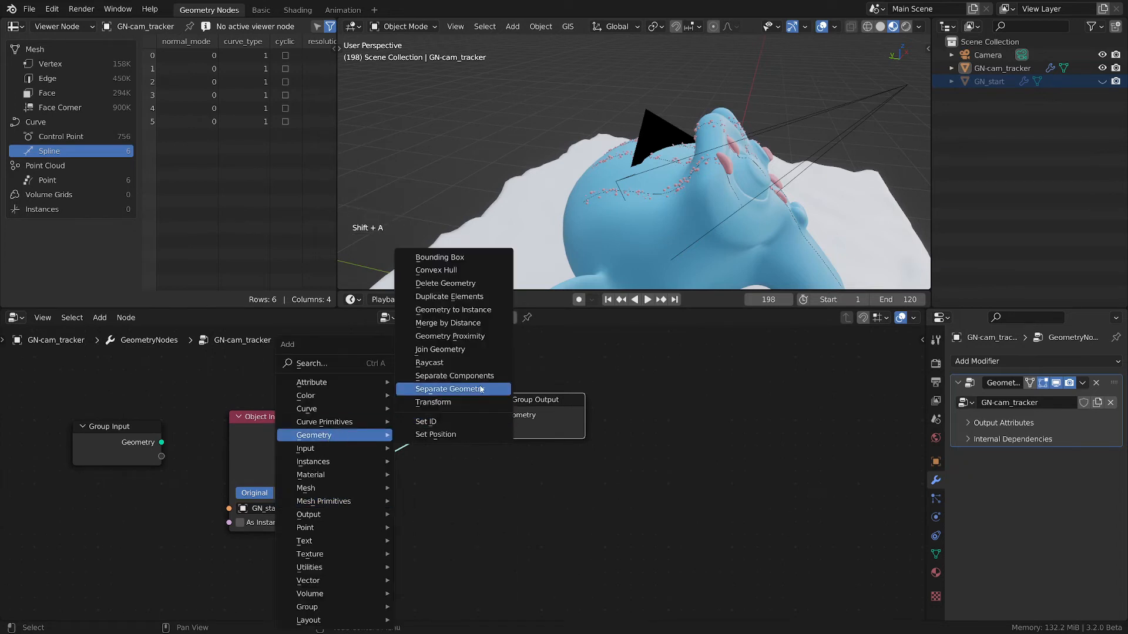
{"action": "left_click", "coordinate": [454, 376]}
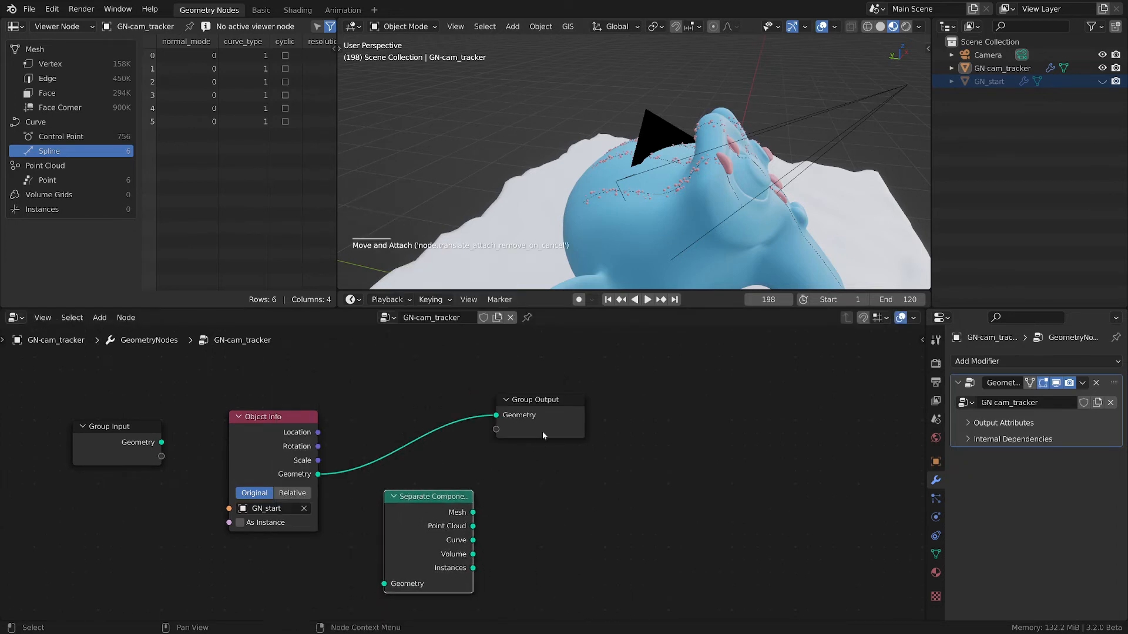
Wire Object Info's Geometry through Separate Components and send only its Point Cloud output to the Group Output.
{"action": "left_click_drag", "start_coordinate": [543, 400], "coordinate": [630, 404]}
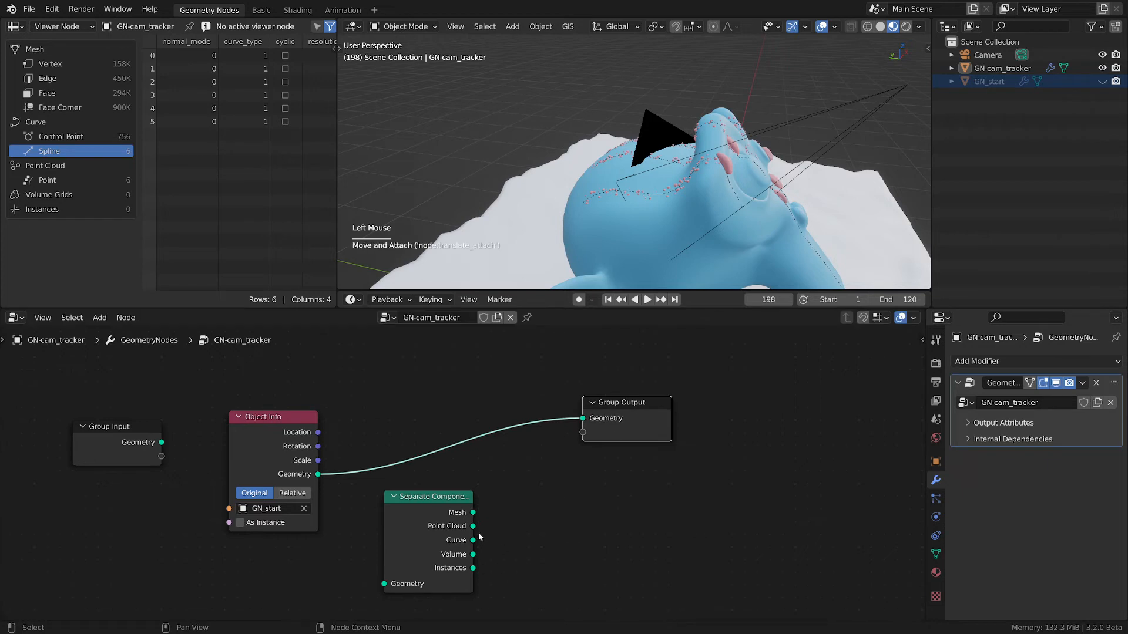
{"action": "left_click_drag", "start_coordinate": [473, 526], "coordinate": [583, 418]}
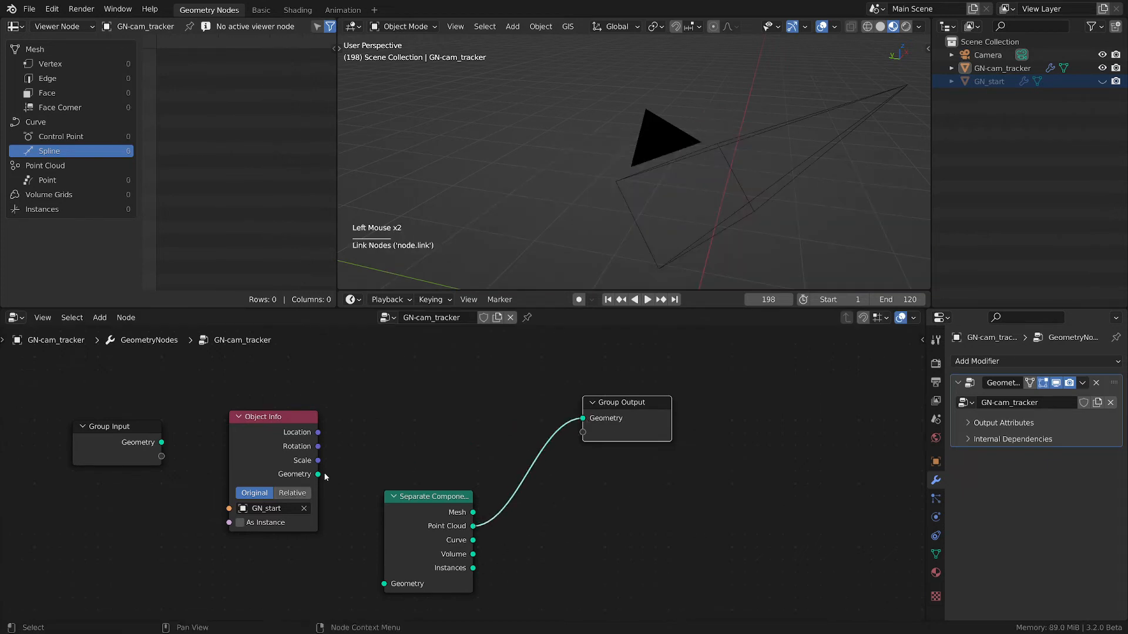
{"action": "left_click_drag", "start_coordinate": [318, 475], "coordinate": [384, 583]}
{"action": "left_click_drag", "start_coordinate": [426, 507], "coordinate": [395, 439]}
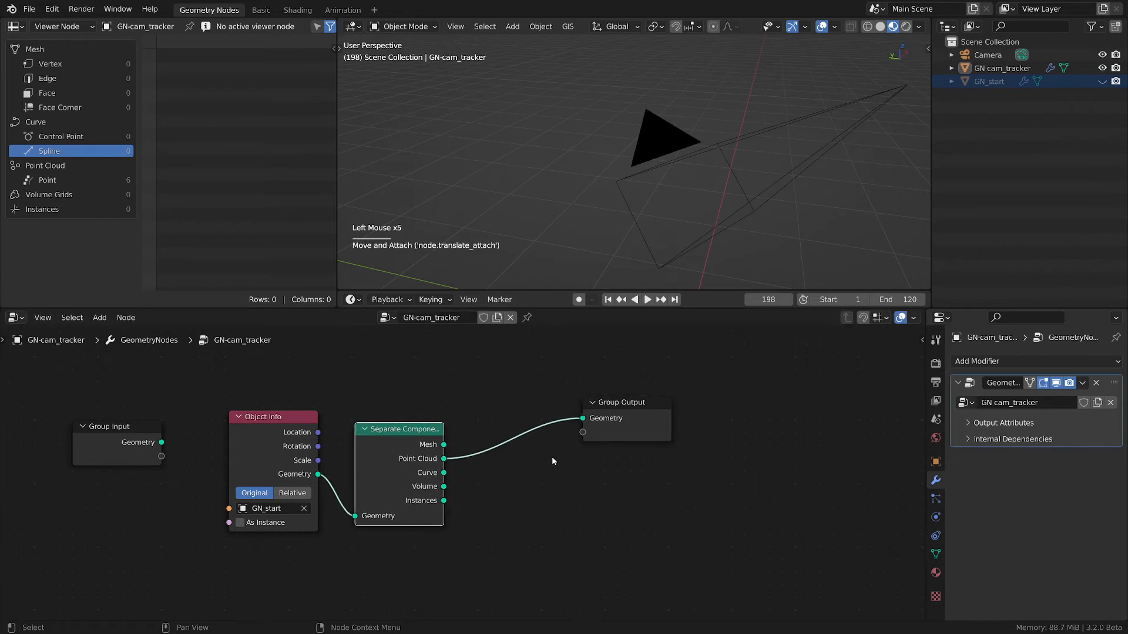
Hide the unused sockets of the Separate Components node, align it with Object Info, and inspect its Point Cloud output.
{"action": "scroll", "coordinate": [552, 458], "scroll_direction": "up", "scroll_amount": 2}
{"action": "left_click", "coordinate": [378, 421]}
{"action": "key", "text": "ctrl+h"}
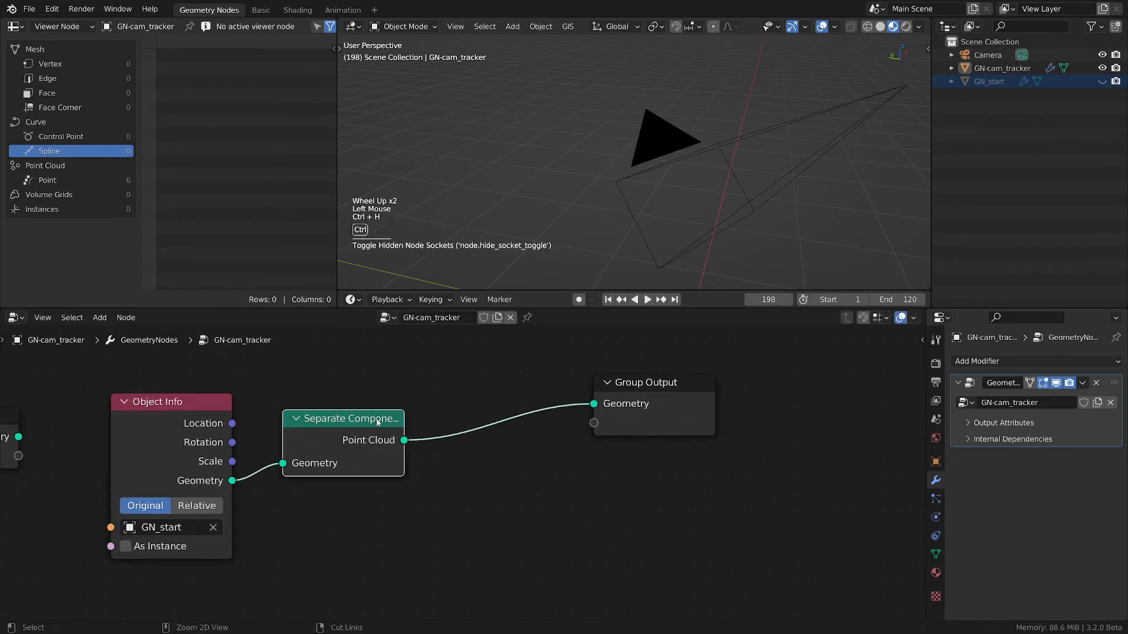
{"action": "left_click", "coordinate": [338, 423]}
{"action": "left_click_drag", "start_coordinate": [338, 423], "coordinate": [336, 436]}
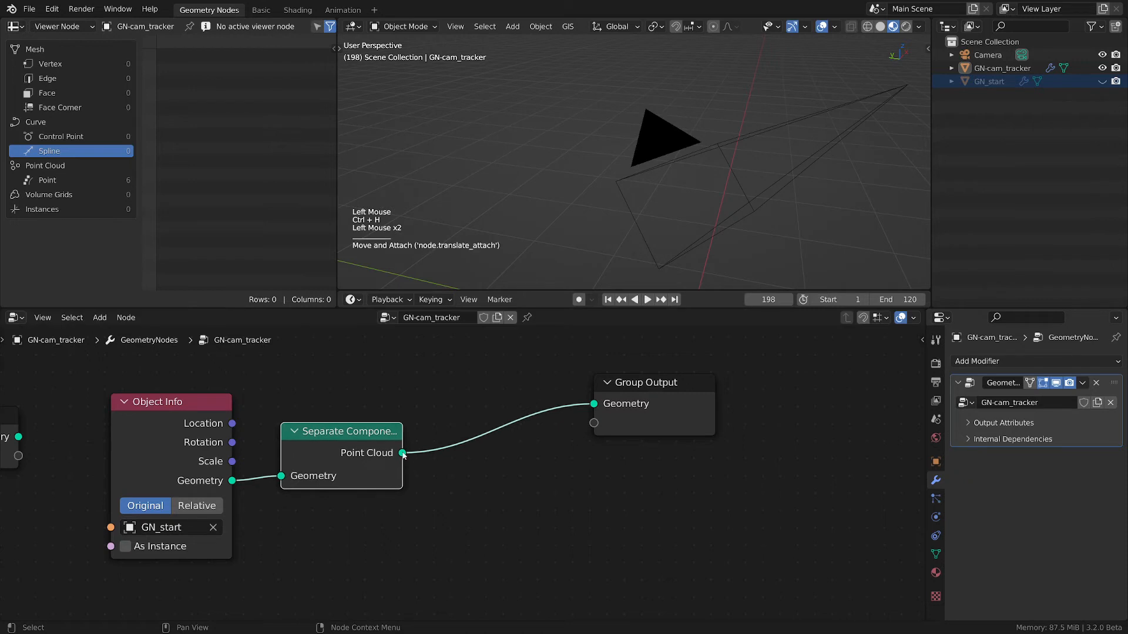
{"action": "mouse_move", "coordinate": [403, 454]}
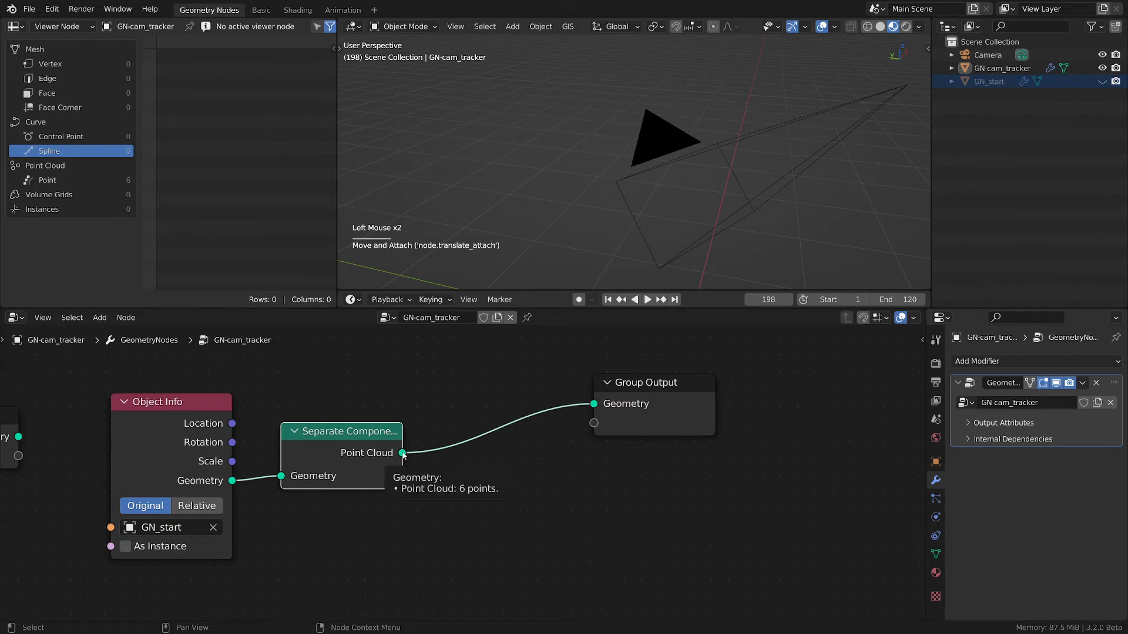
Insert a Set Point Radius node between Separate Components and Group Output, making room by moving the output node.
{"action": "left_click_drag", "start_coordinate": [650, 413], "coordinate": [730, 422]}
{"action": "scroll", "coordinate": [696, 191], "scroll_direction": "down", "scroll_amount": 2}
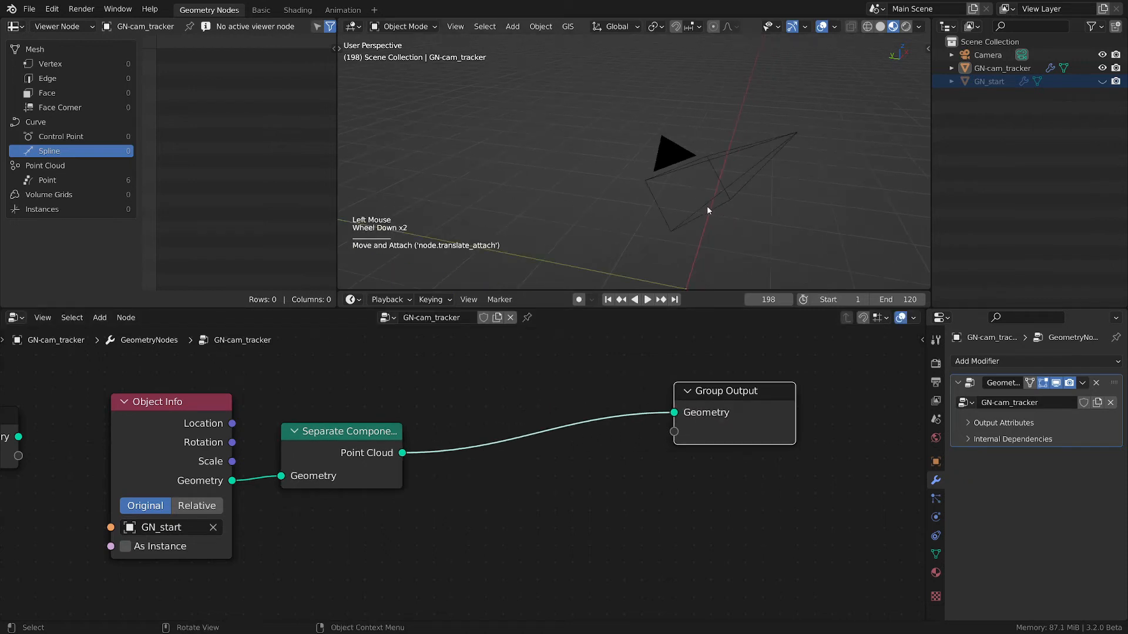
{"action": "key", "text": "shift+a"}
{"action": "mouse_move", "coordinate": [587, 489]}
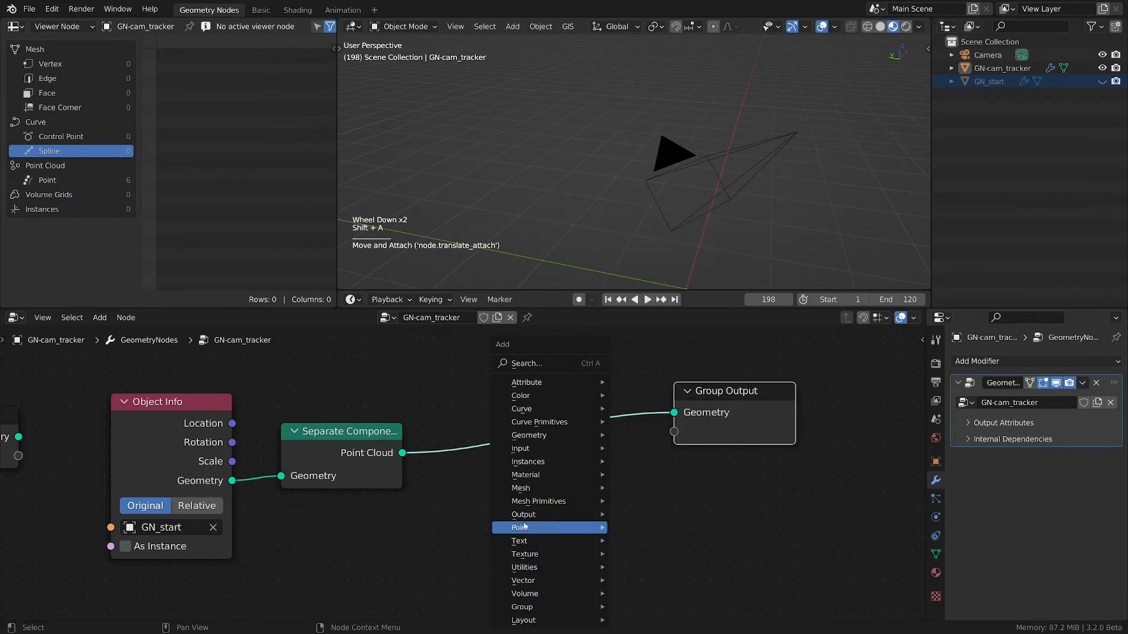
{"action": "mouse_move", "coordinate": [564, 528]}
{"action": "left_click", "coordinate": [699, 577]}
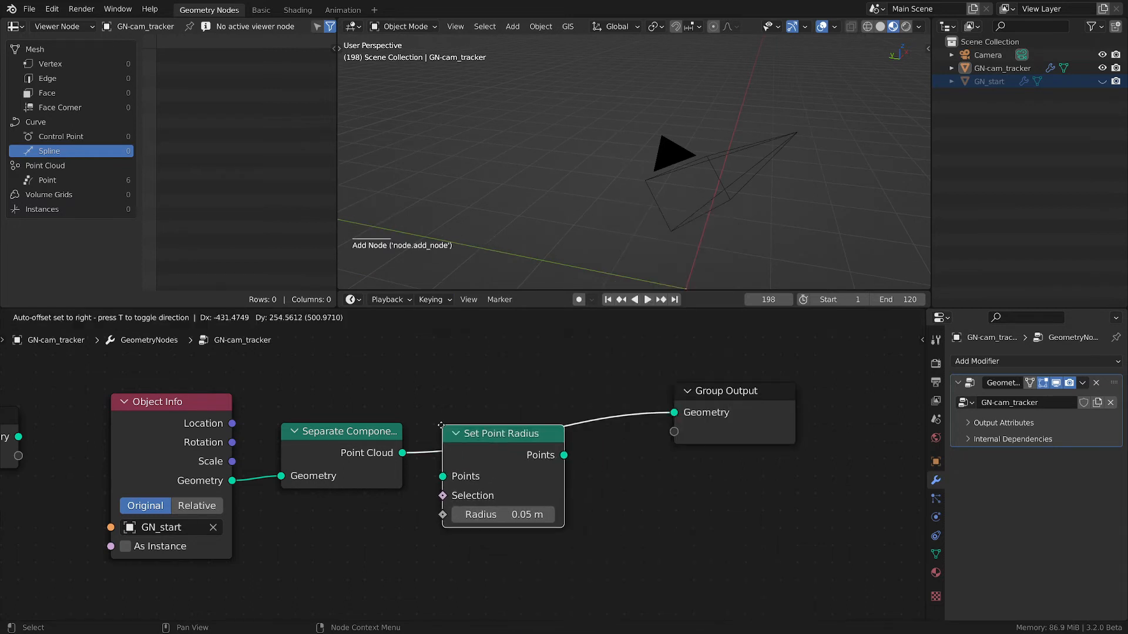
{"action": "left_click", "coordinate": [492, 478]}
Examine the 3D scene around the camera for the point cloud and look over the node chain.
{"action": "middle_click_drag", "start_coordinate": [682, 228], "coordinate": [600, 154], "text": "shift"}
{"action": "scroll", "coordinate": [608, 557], "scroll_direction": "up", "scroll_amount": 2}
{"action": "scroll", "coordinate": [597, 122], "scroll_direction": "down", "scroll_amount": 3}
{"action": "scroll", "coordinate": [603, 150], "scroll_direction": "up", "scroll_amount": 2}
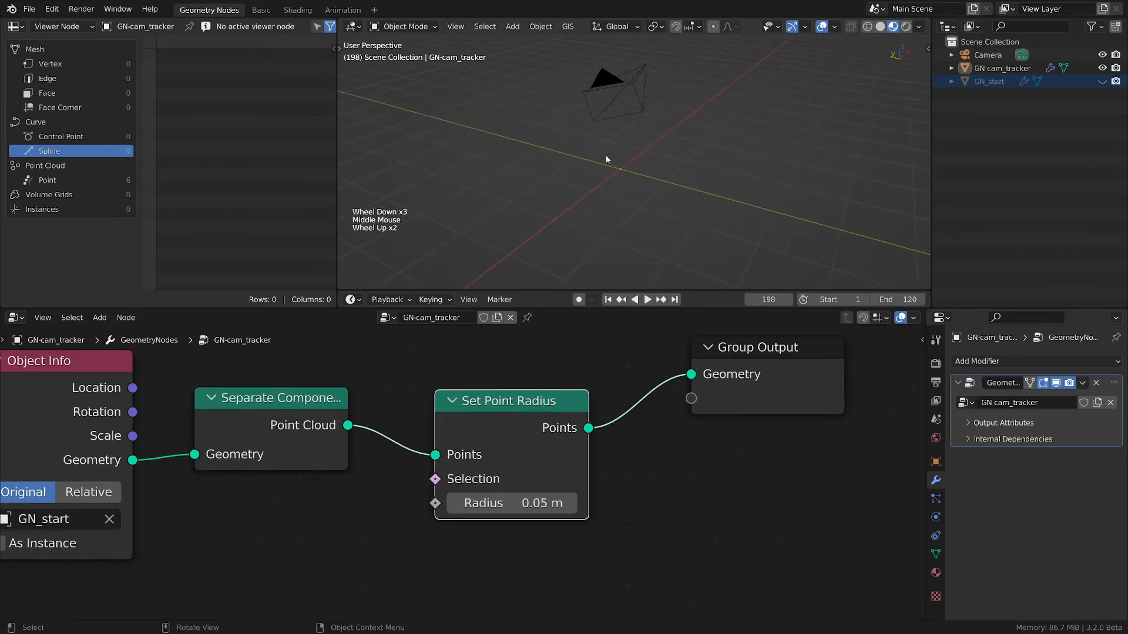
{"action": "key", "text": "KP_0"}
{"action": "scroll", "coordinate": [605, 155], "scroll_direction": "down", "scroll_amount": 1}
{"action": "scroll", "coordinate": [646, 160], "scroll_direction": "down", "scroll_amount": 2}
{"action": "middle_click_drag", "start_coordinate": [646, 168], "coordinate": [665, 171]}
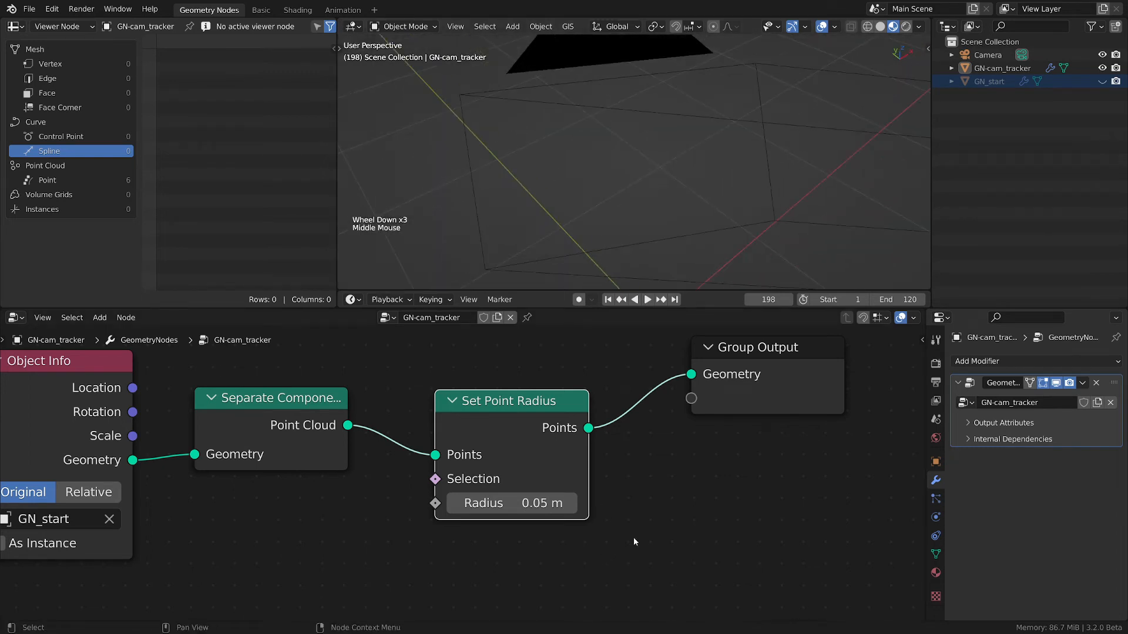
{"action": "scroll", "coordinate": [629, 521], "scroll_direction": "down", "scroll_amount": 1}
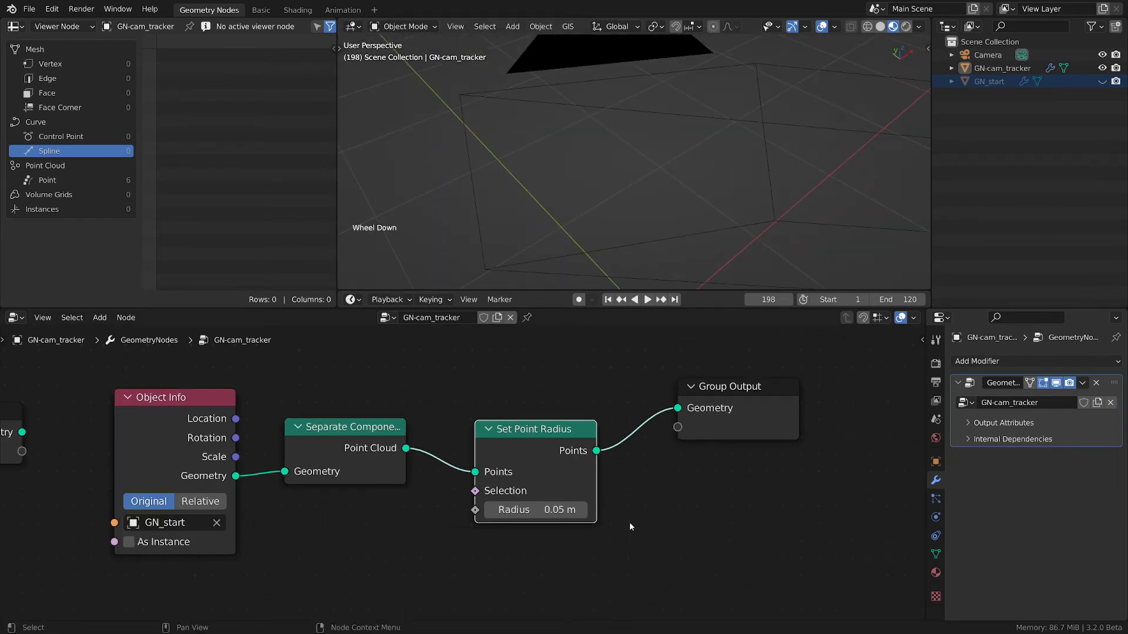
{"action": "scroll", "coordinate": [629, 521], "scroll_direction": "down", "scroll_amount": 1}
{"action": "middle_click_drag", "start_coordinate": [629, 521], "coordinate": [615, 537]}
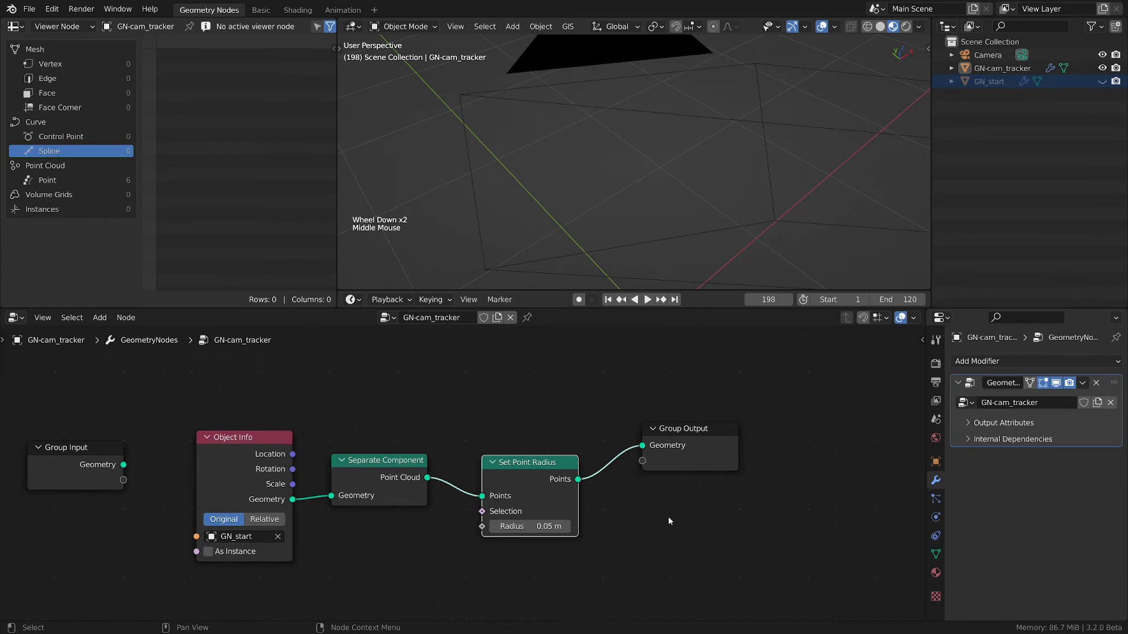
Save the file and select the GN-cam_tracker object so its points are outlined in the viewport.
{"action": "key", "text": "ctrl+s"}
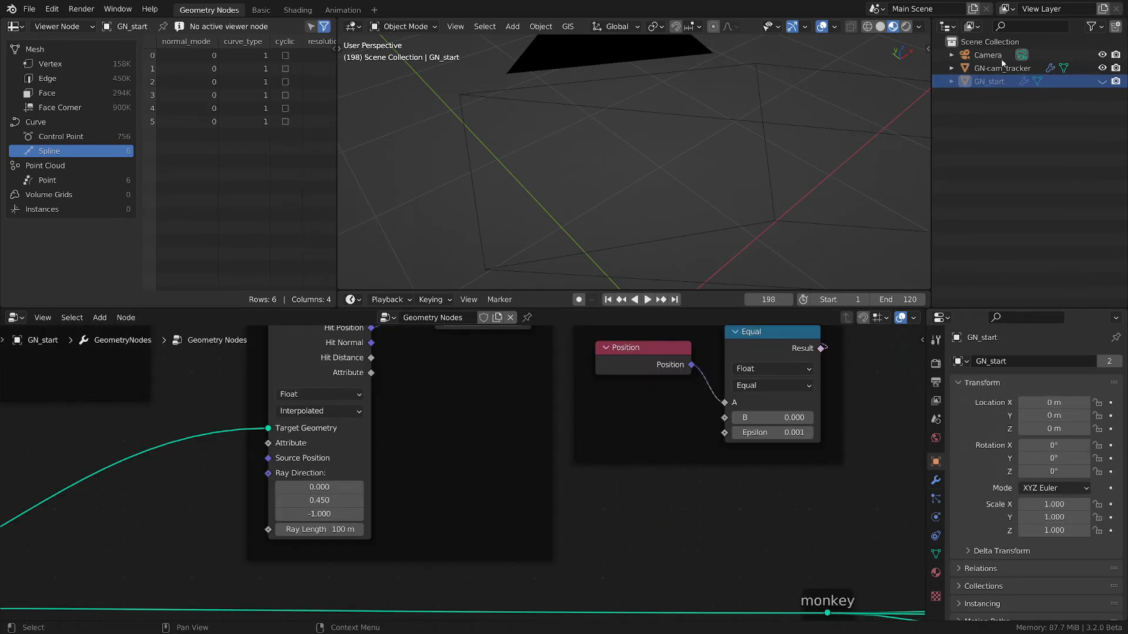
{"action": "left_click", "coordinate": [1002, 67]}
{"action": "scroll", "coordinate": [704, 131], "scroll_direction": "down", "scroll_amount": 1}
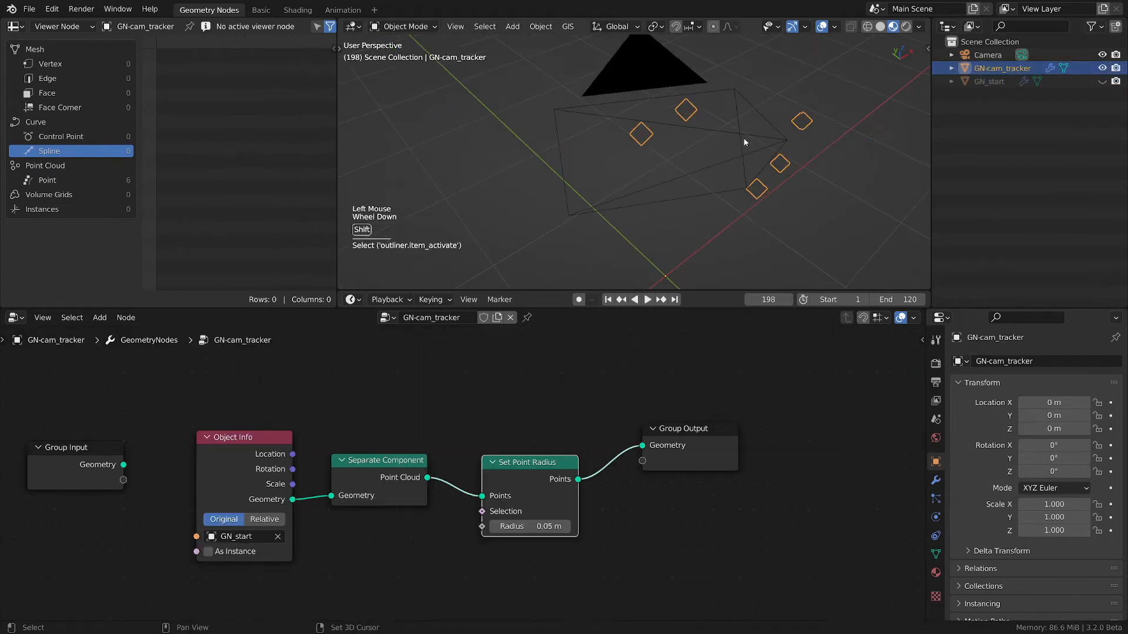
{"action": "middle_click_drag", "start_coordinate": [745, 142], "coordinate": [690, 151], "text": "shift"}
Set the point radius to 0.08 m in the Set Point Radius node and switch the viewport to solid shading.
{"action": "left_click", "coordinate": [538, 473]}
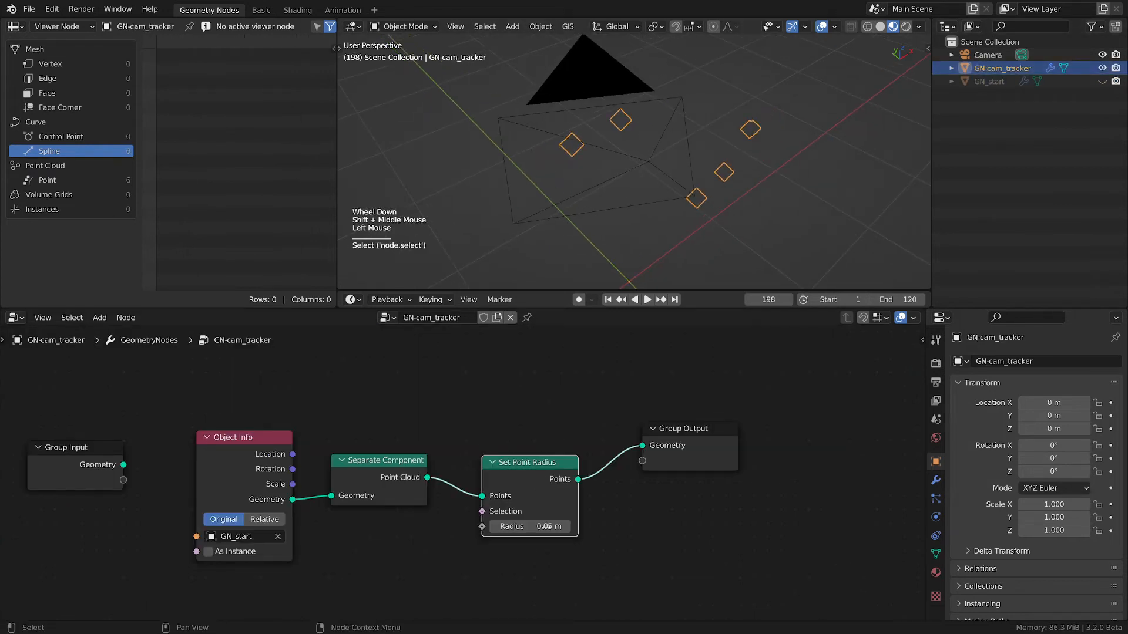
{"action": "mouse_move", "coordinate": [544, 526]}
{"action": "left_mouse_down", "text": "shift"}
{"action": "mouse_move", "coordinate": [572, 526]}
{"action": "mouse_move", "coordinate": [551, 515]}
{"action": "left_mouse_up", "text": "shift"}
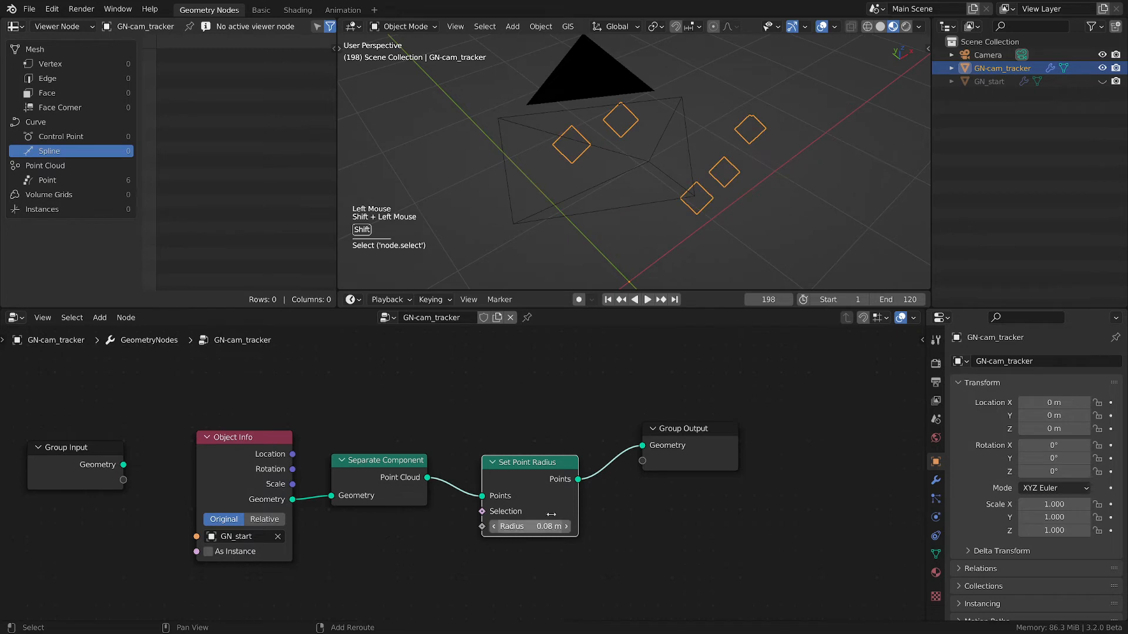
{"action": "key", "text": "z"}
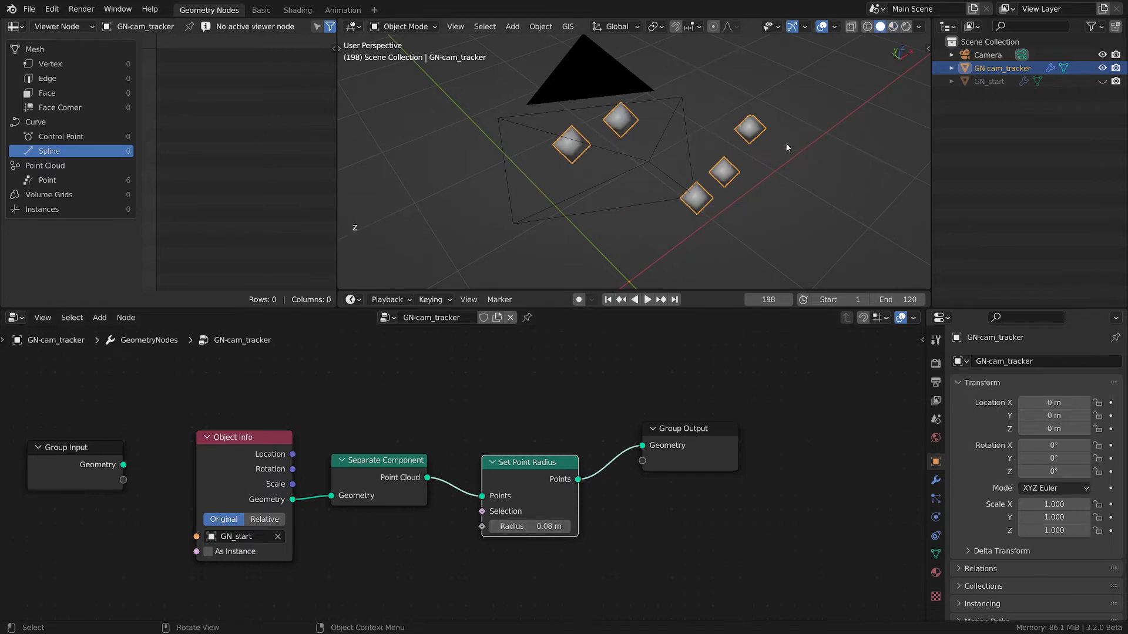
{"action": "middle_click_drag", "start_coordinate": [734, 161], "coordinate": [743, 179]}
{"action": "middle_click_drag", "start_coordinate": [735, 516], "coordinate": [628, 519]}
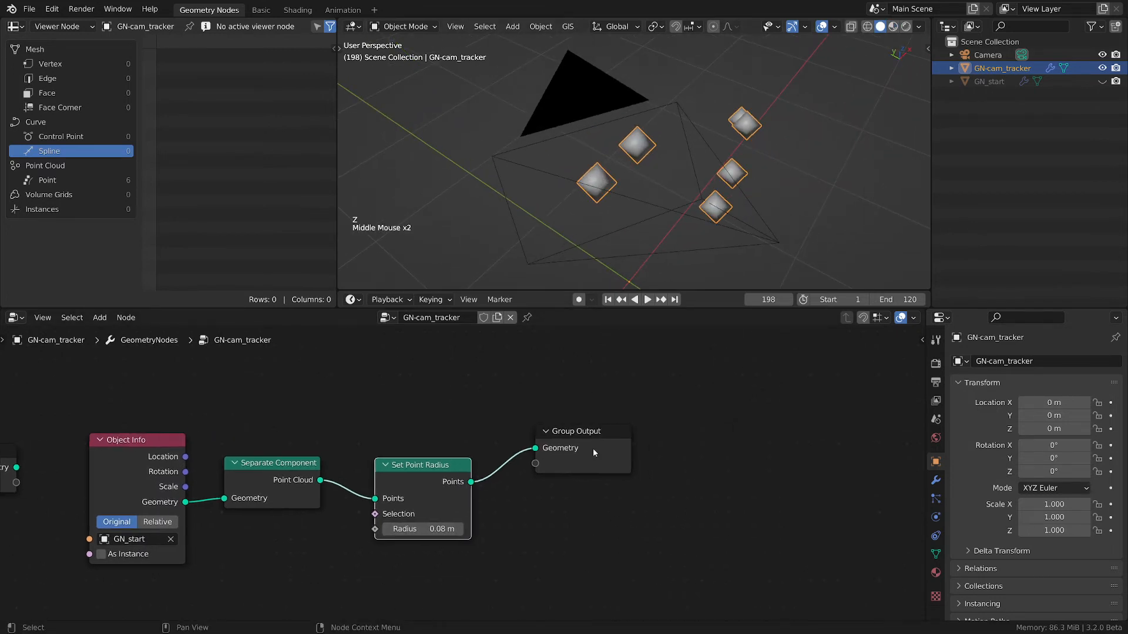
Insert a Delete Geometry node between Set Point Radius and Group Output, moving the output node to make room.
{"action": "left_click_drag", "start_coordinate": [596, 439], "coordinate": [807, 435]}
{"action": "scroll", "coordinate": [676, 480], "scroll_direction": "down", "scroll_amount": 1}
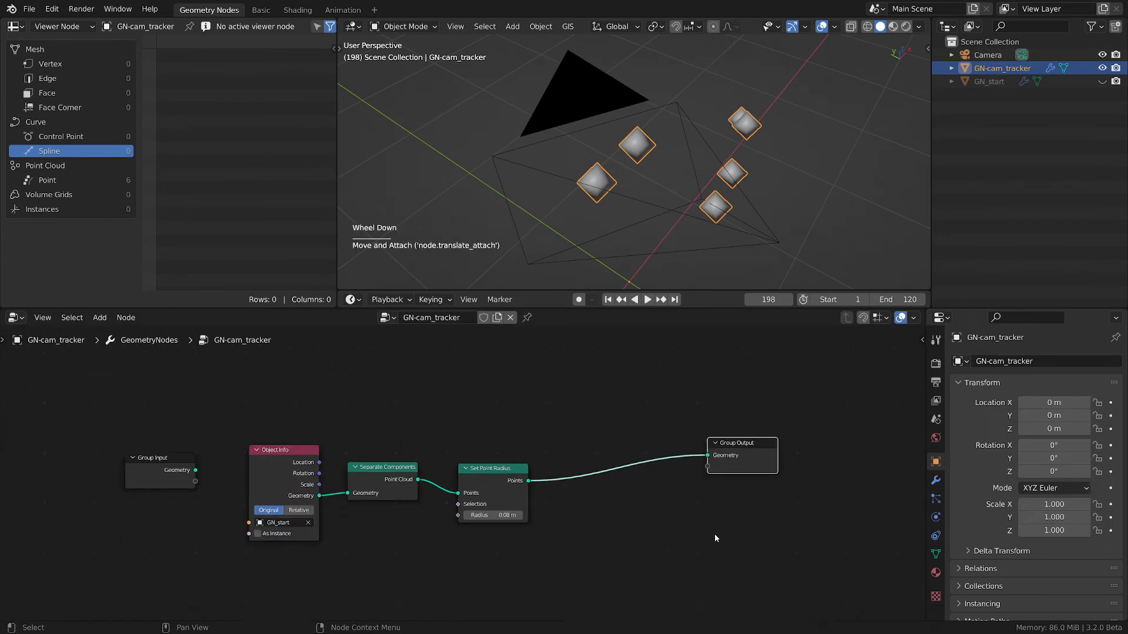
{"action": "middle_click_drag", "start_coordinate": [669, 512], "coordinate": [618, 517]}
{"action": "key", "text": "shift+a"}
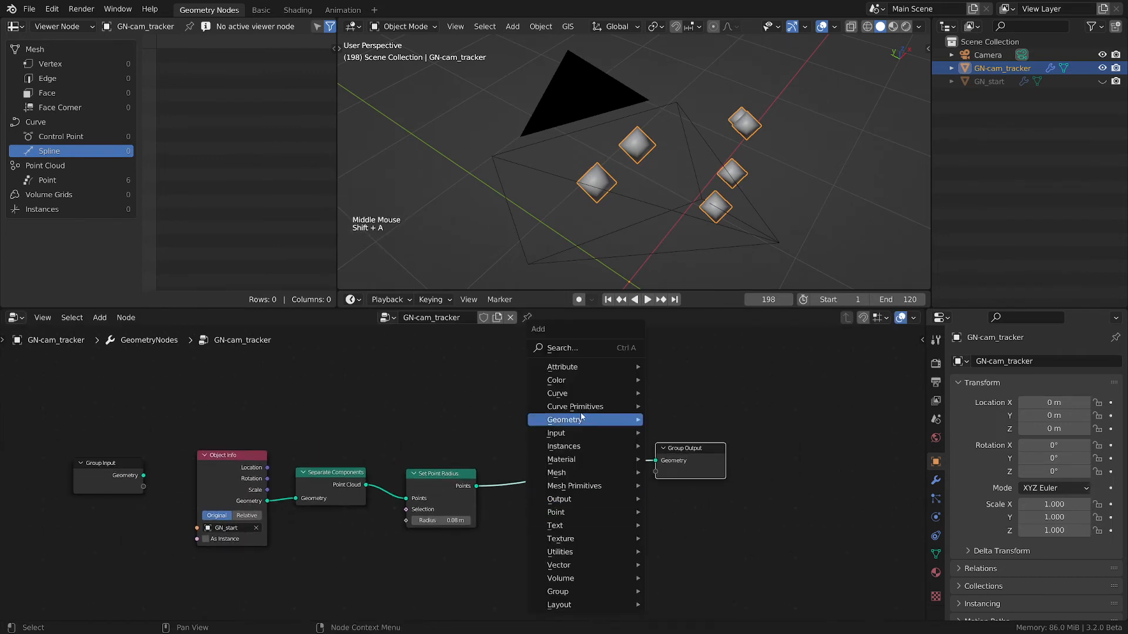
{"action": "mouse_move", "coordinate": [623, 419]}
{"action": "left_click", "coordinate": [698, 447]}
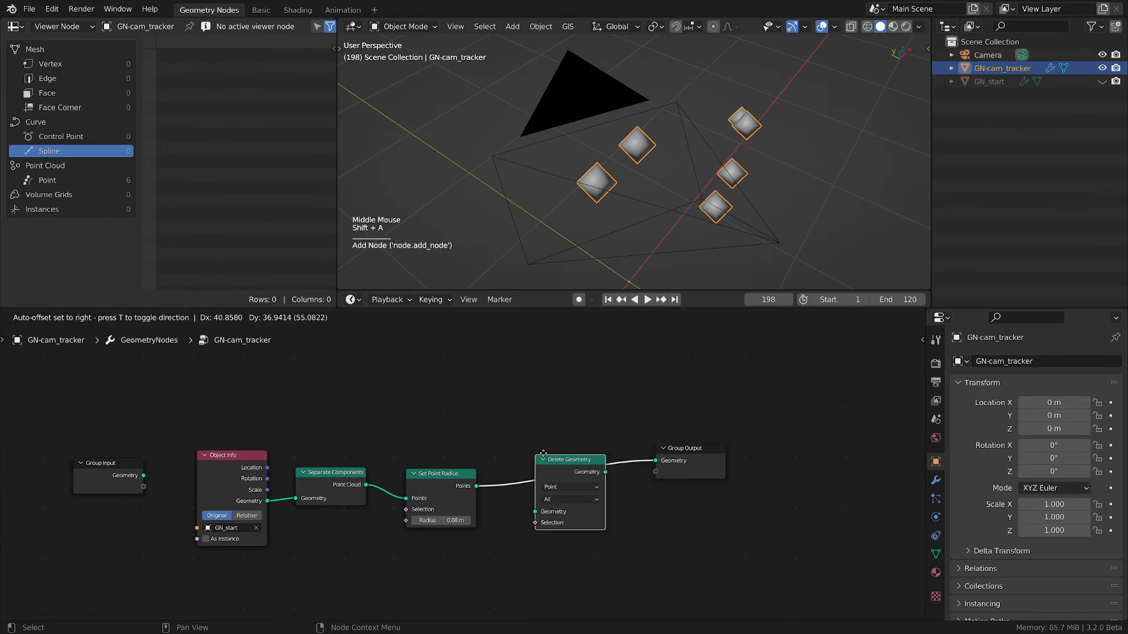
{"action": "left_click", "coordinate": [584, 513]}
{"action": "middle_click_drag", "start_coordinate": [584, 513], "coordinate": [615, 470]}
{"action": "middle_click_drag", "start_coordinate": [551, 515], "coordinate": [586, 495]}
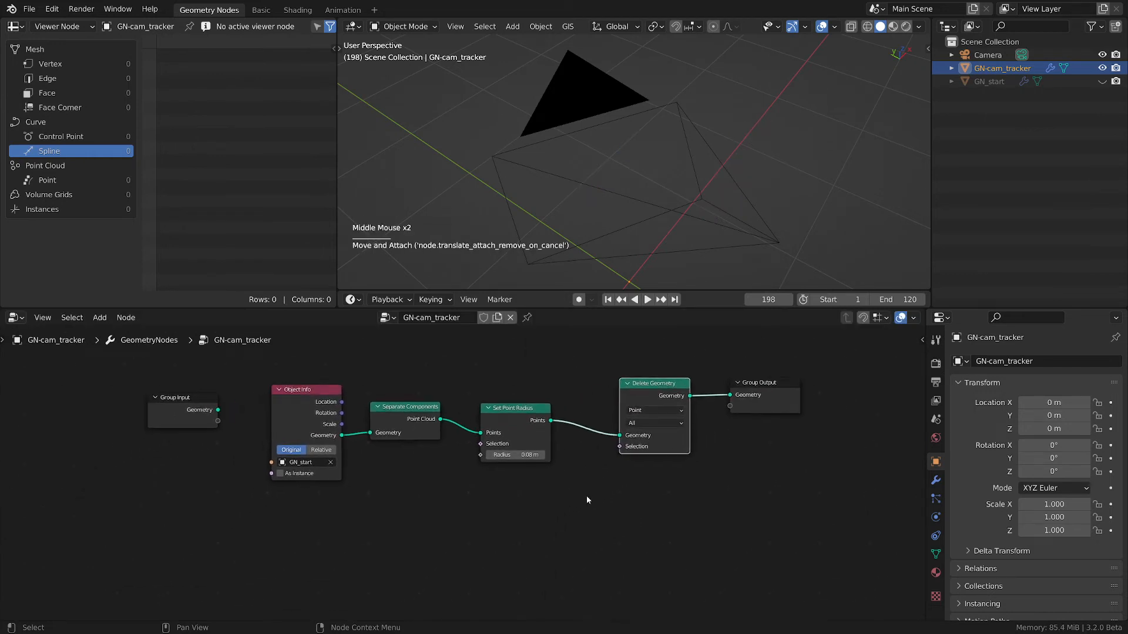
Add an Index node below the Separate Components node.
{"action": "key", "text": "shift+a"}
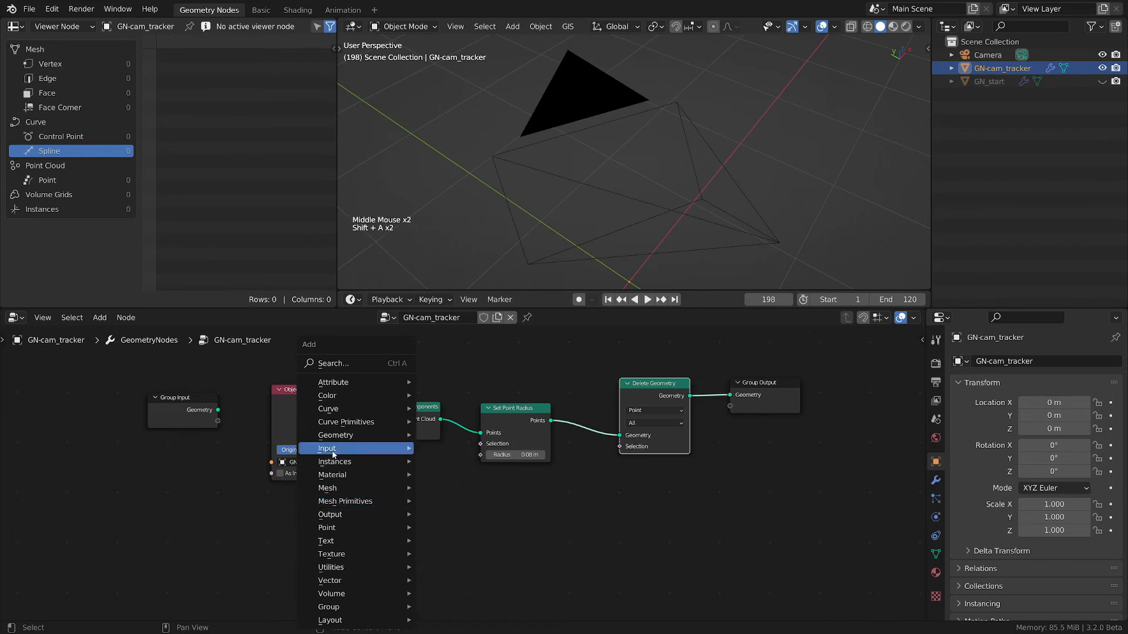
{"action": "mouse_move", "coordinate": [388, 449]}
{"action": "left_click", "coordinate": [457, 382]}
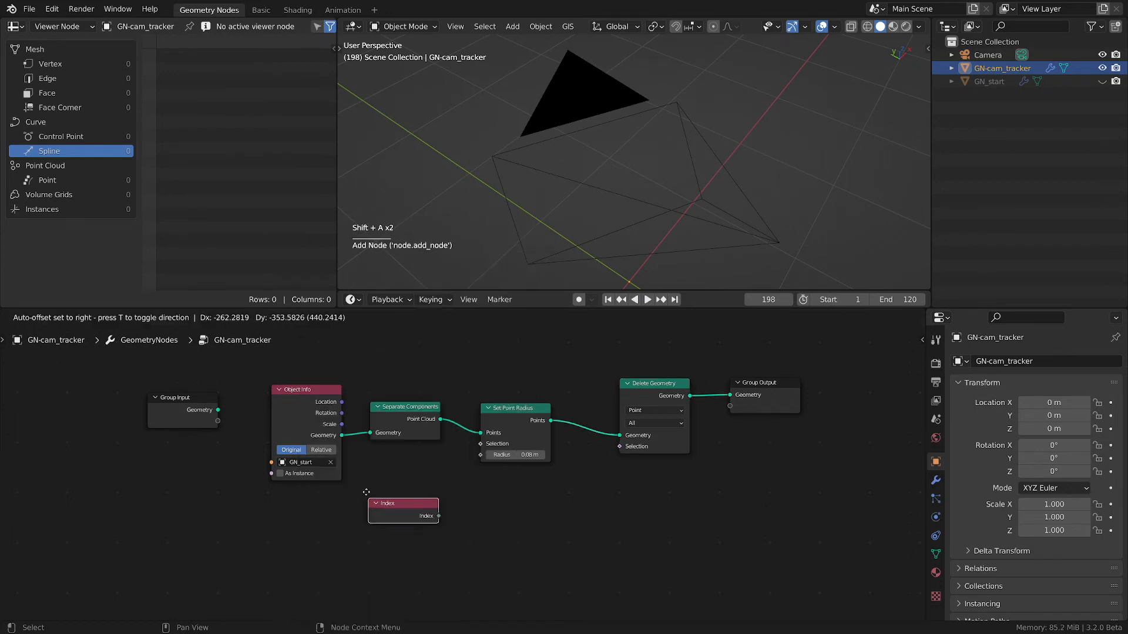
{"action": "left_click", "coordinate": [478, 537]}
{"action": "middle_click_drag", "start_coordinate": [478, 537], "coordinate": [435, 527]}
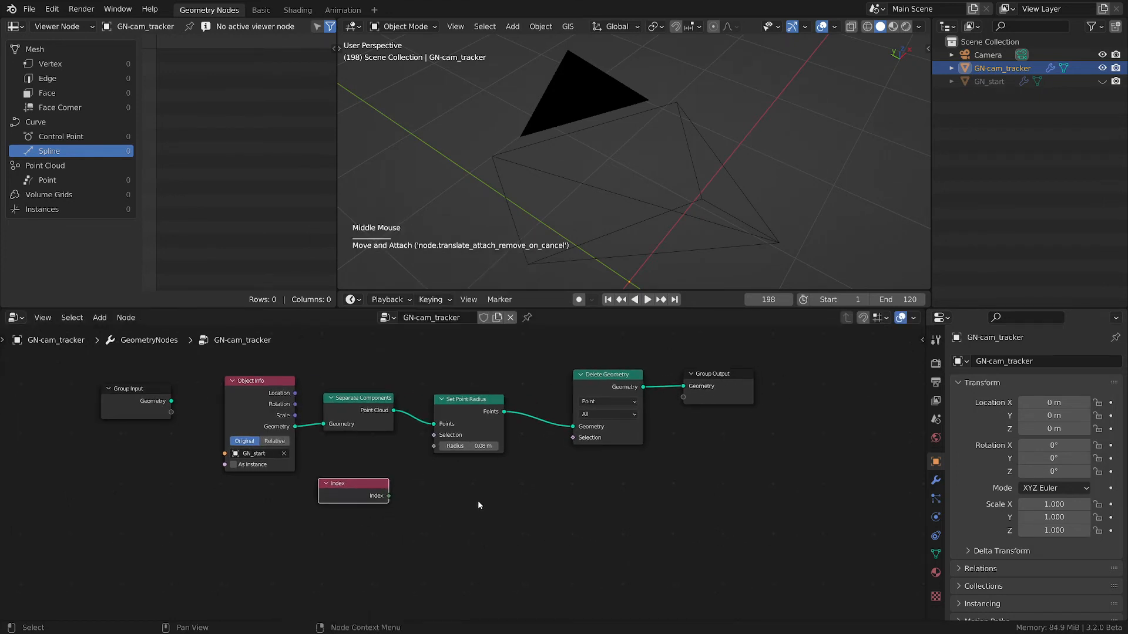
Add a Compare node between the Index node and the Delete Geometry node.
{"action": "key", "text": "shift+a"}
{"action": "mouse_move", "coordinate": [458, 567]}
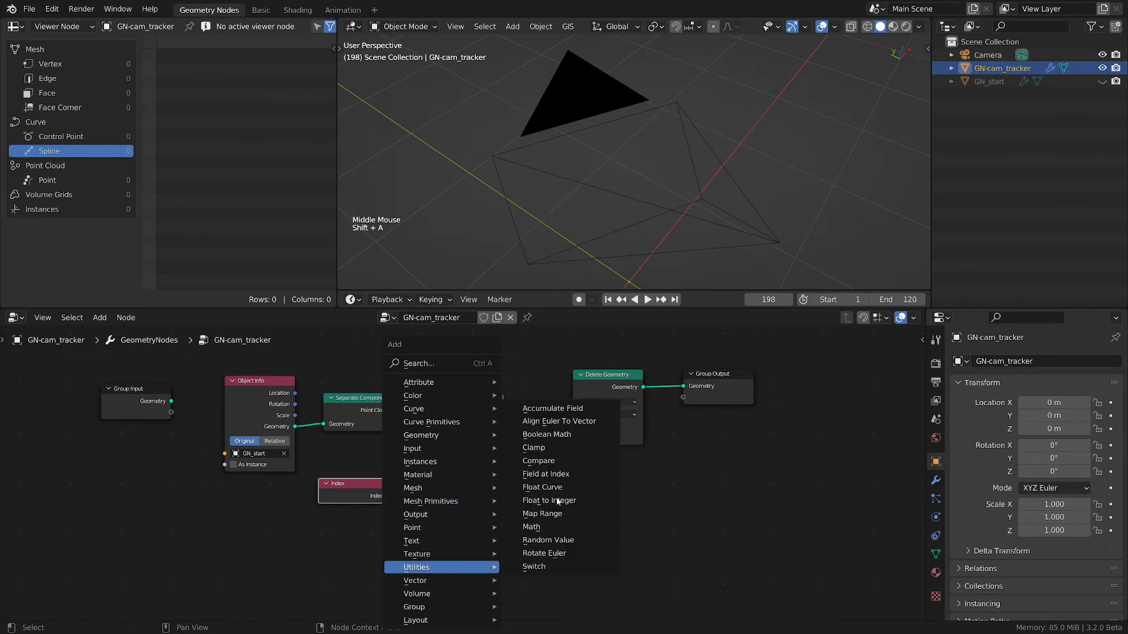
{"action": "left_click", "coordinate": [538, 461]}
{"action": "left_click", "coordinate": [487, 541]}
{"action": "scroll", "coordinate": [475, 514], "scroll_direction": "up", "scroll_amount": 2}
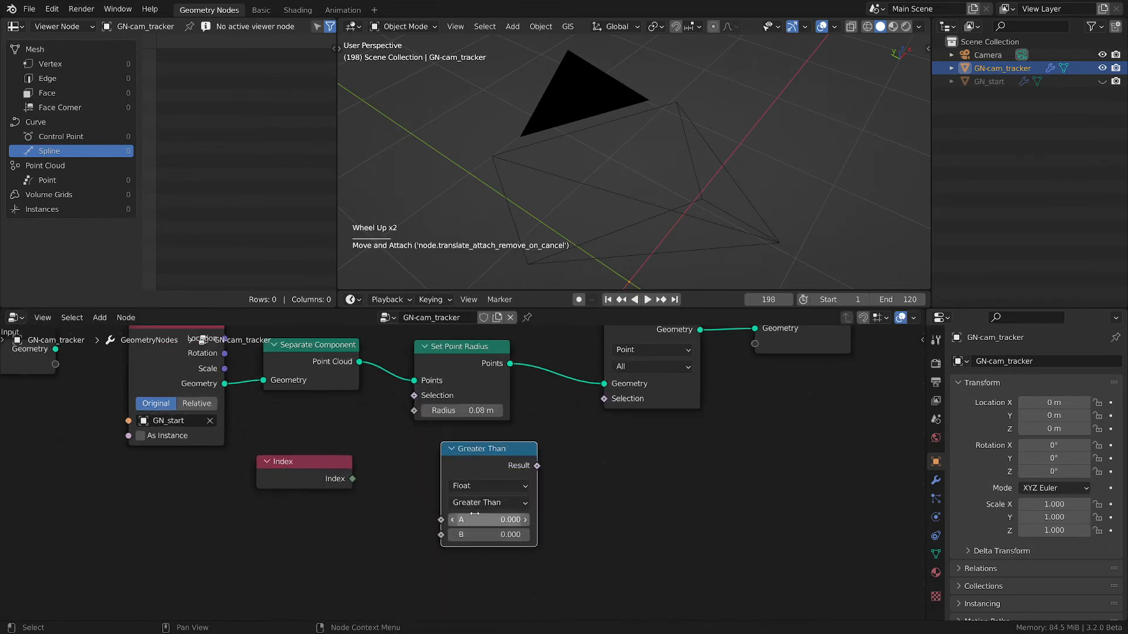
Set the Compare node to Integer and Not Equal, and link the Index output to its A input.
{"action": "left_click", "coordinate": [483, 486]}
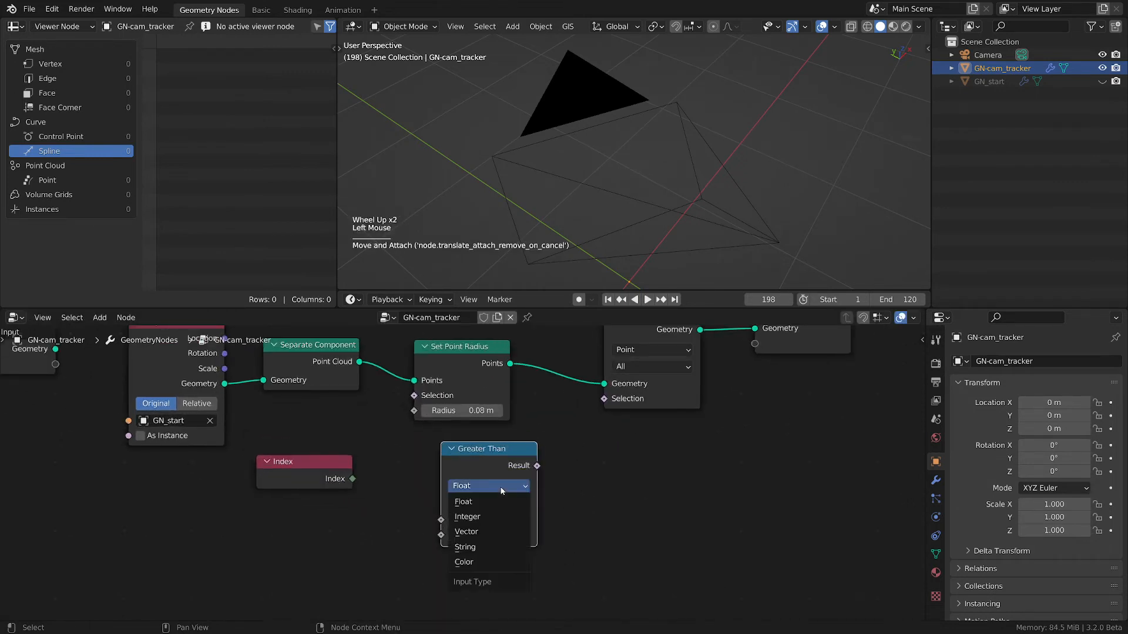
{"action": "left_click", "coordinate": [465, 515]}
{"action": "left_click_drag", "start_coordinate": [353, 479], "coordinate": [487, 517]}
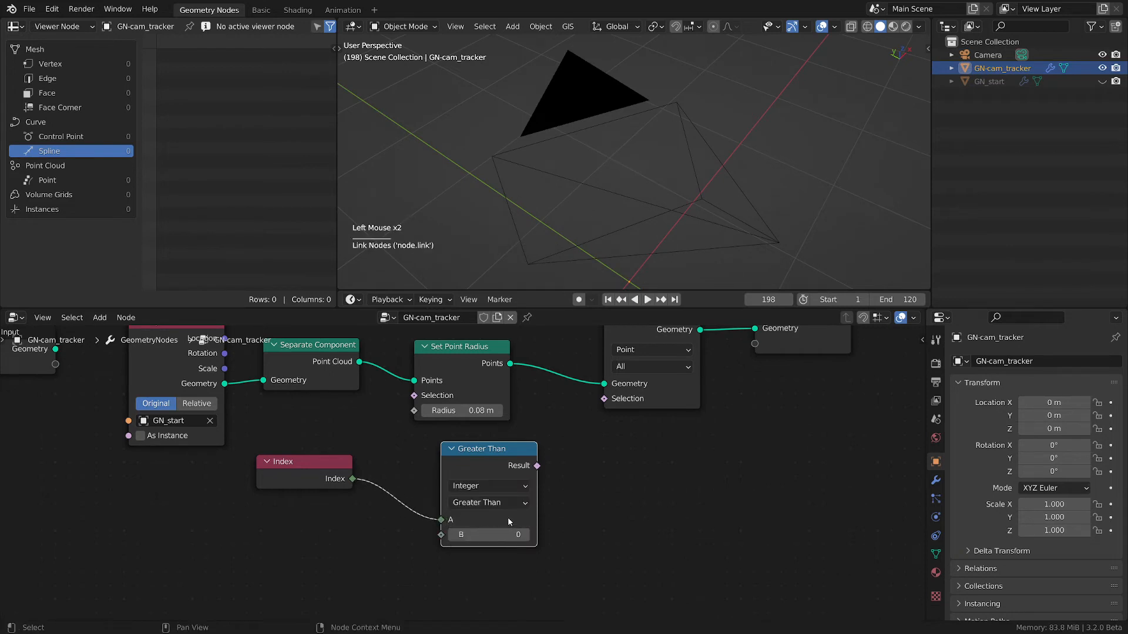
{"action": "left_click", "coordinate": [493, 504]}
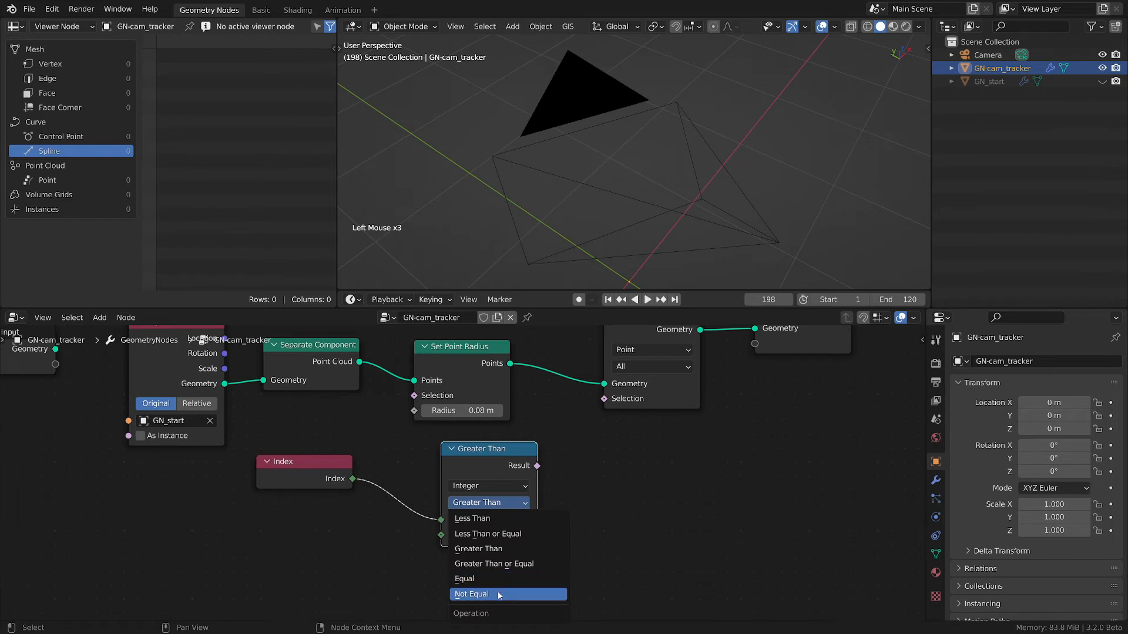
{"action": "left_click", "coordinate": [472, 593]}
Link the Not Equal result to the Selection input of Delete Geometry and check the remaining point in the viewport.
{"action": "middle_click_drag", "start_coordinate": [573, 471], "coordinate": [574, 491]}
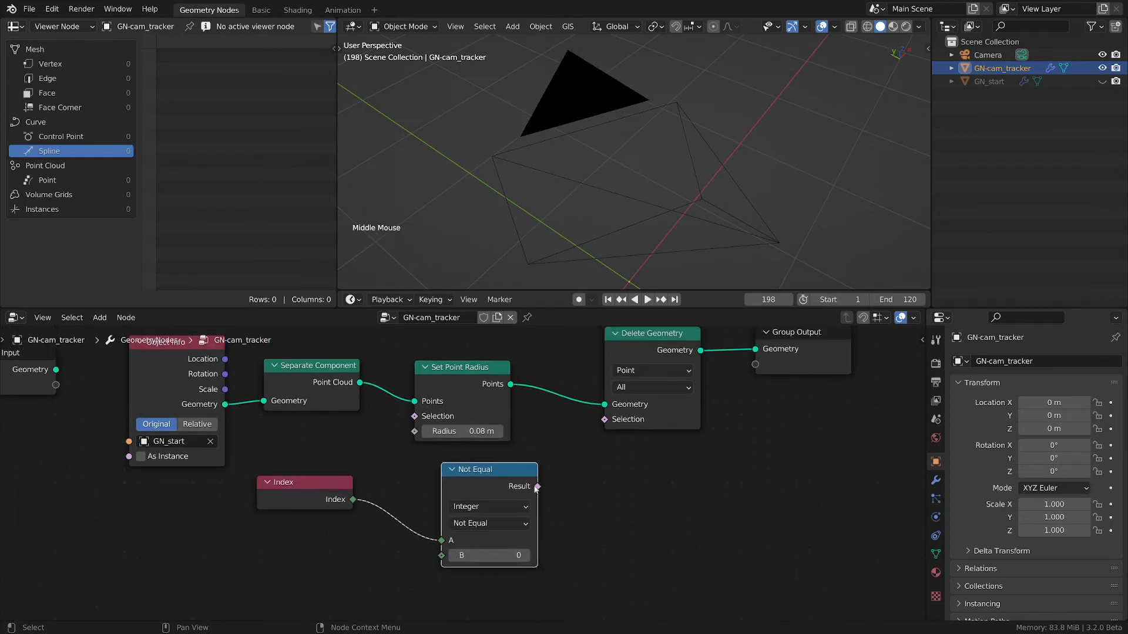
{"action": "left_click_drag", "start_coordinate": [537, 487], "coordinate": [604, 420]}
{"action": "scroll", "coordinate": [577, 247], "scroll_direction": "down", "scroll_amount": 5}
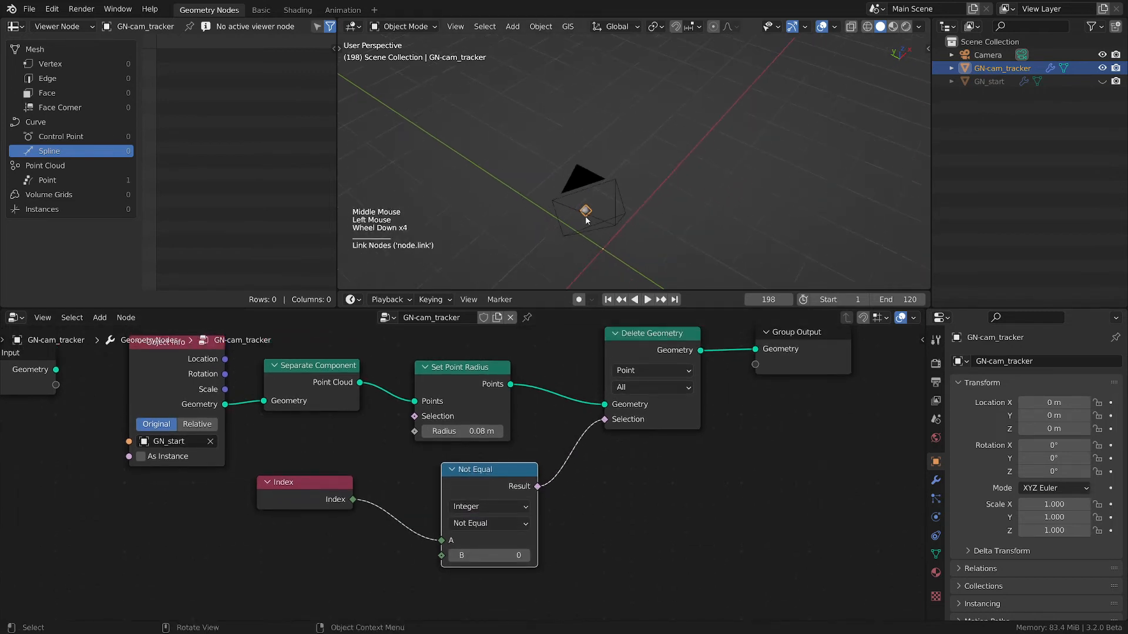
{"action": "scroll", "coordinate": [579, 208], "scroll_direction": "up", "scroll_amount": 4}
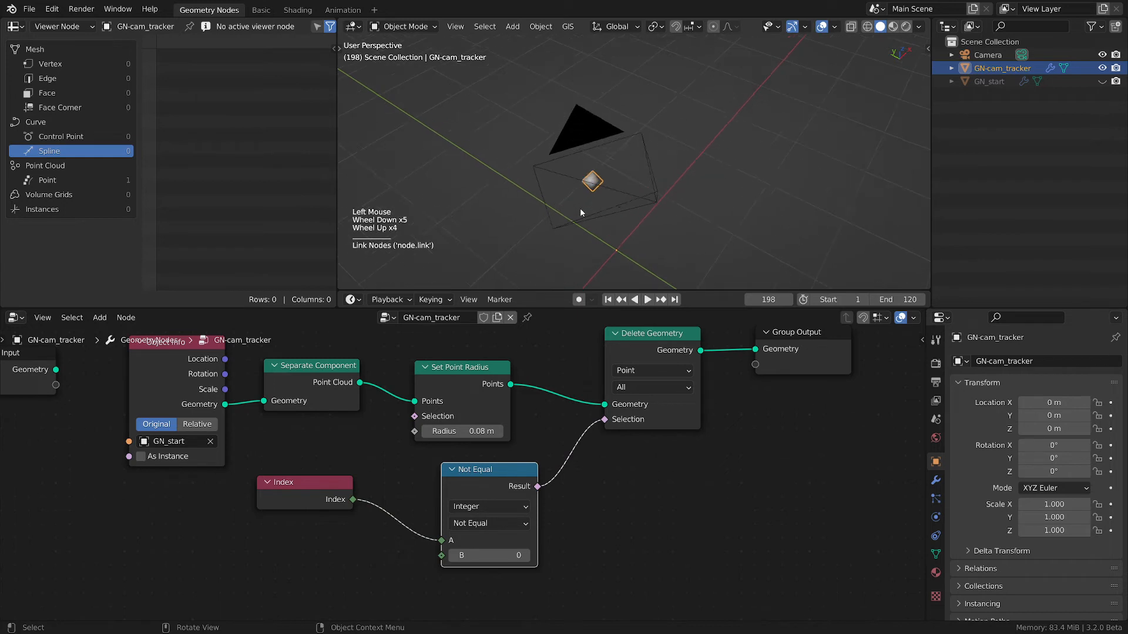
Raise the Not Equal node's B value to 5 to test other points, and return it to 0.
{"action": "left_click", "coordinate": [526, 556]}
{"action": "left_click", "coordinate": [526, 556]}
{"action": "left_click", "coordinate": [526, 556]}
{"action": "left_click", "coordinate": [526, 557]}
{"action": "left_click", "coordinate": [527, 557]}
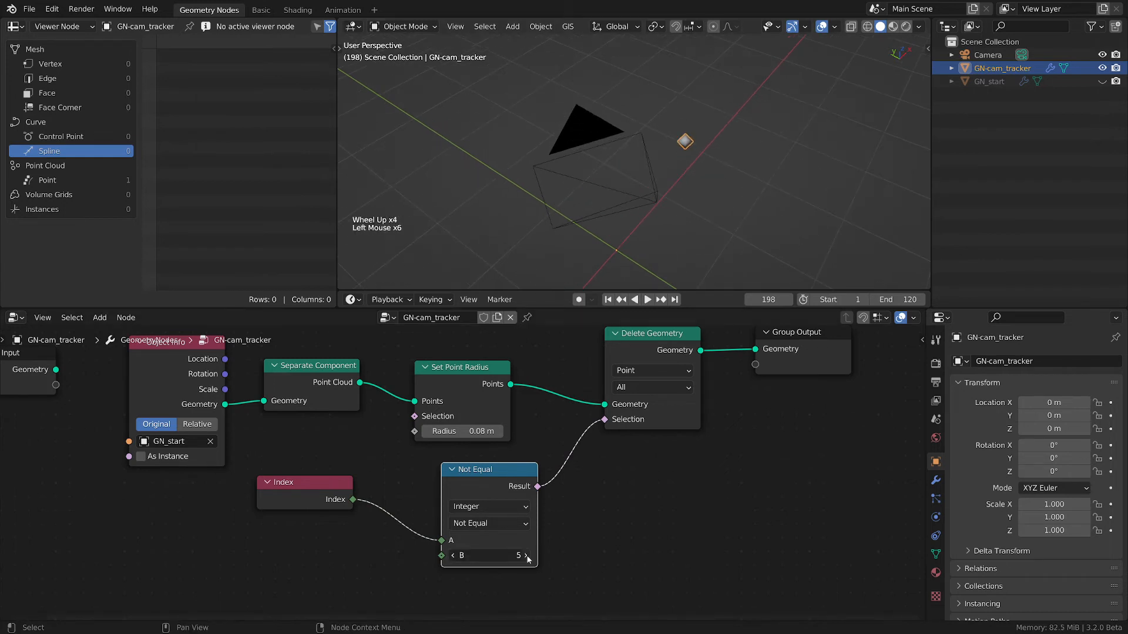
{"action": "left_click", "coordinate": [452, 556]}
{"action": "left_click", "coordinate": [452, 557]}
{"action": "left_click", "coordinate": [453, 556]}
{"action": "left_click", "coordinate": [452, 556]}
{"action": "left_click", "coordinate": [452, 556]}
{"action": "left_click", "coordinate": [452, 556]}
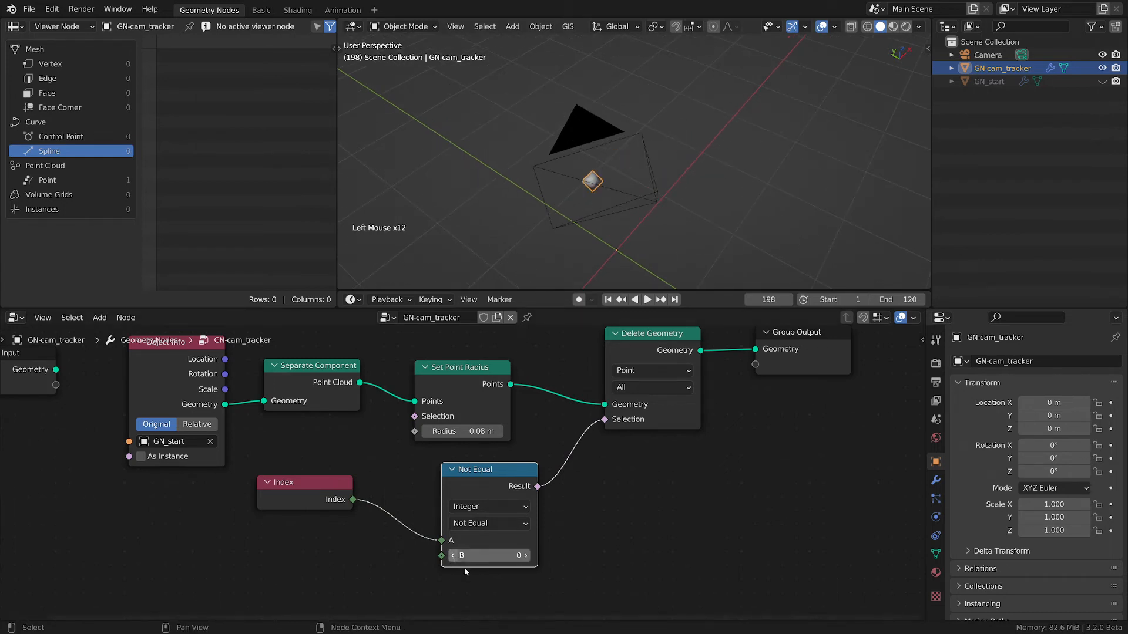
Move the Group Output node farther from Delete Geometry to make room for another node and save the file.
{"action": "scroll", "coordinate": [637, 500], "scroll_direction": "down", "scroll_amount": 1}
{"action": "middle_click_drag", "start_coordinate": [637, 500], "coordinate": [548, 522]}
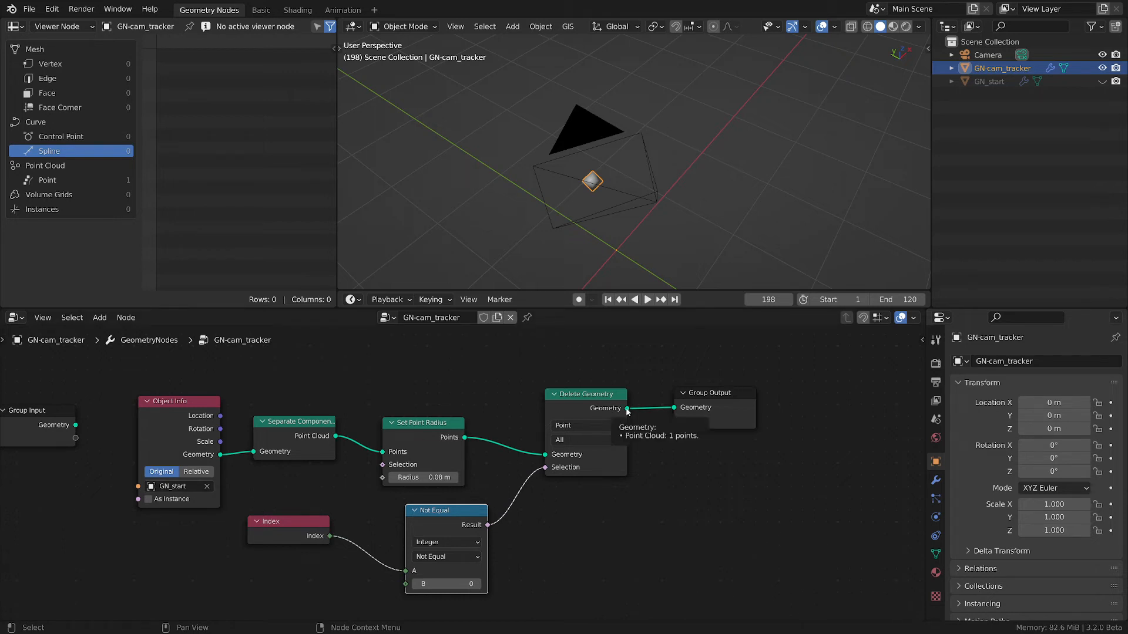
{"action": "left_click_drag", "start_coordinate": [755, 408], "coordinate": [795, 393]}
{"action": "left_click", "coordinate": [830, 399]}
{"action": "middle_click_drag", "start_coordinate": [689, 458], "coordinate": [636, 465]}
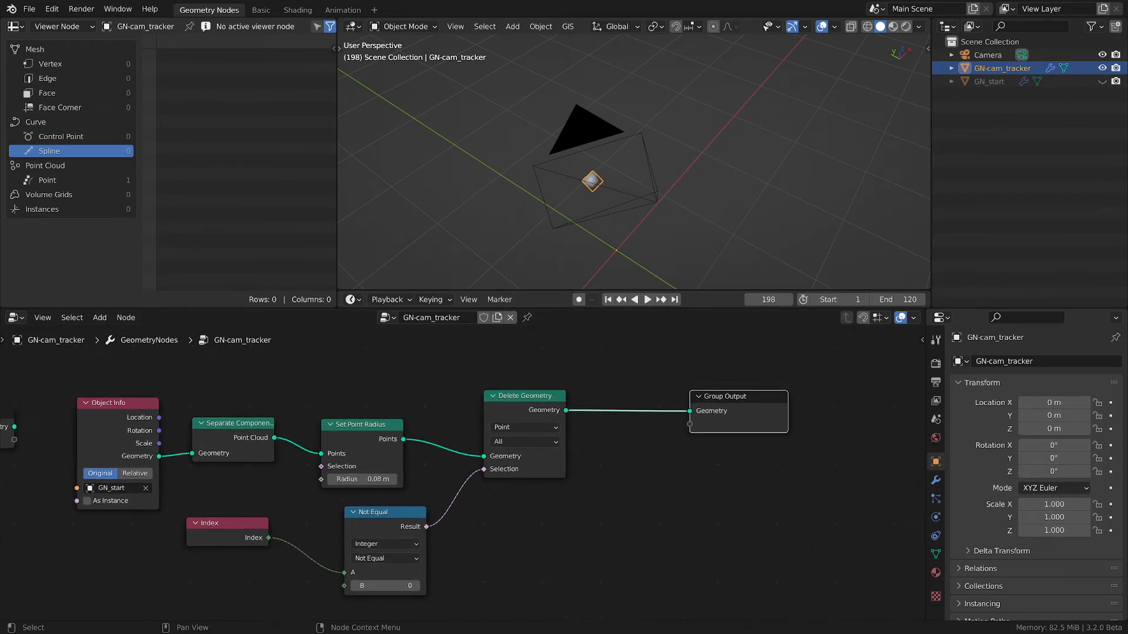
{"action": "left_click", "coordinate": [679, 490]}
{"action": "key", "text": "ctrl+s"}
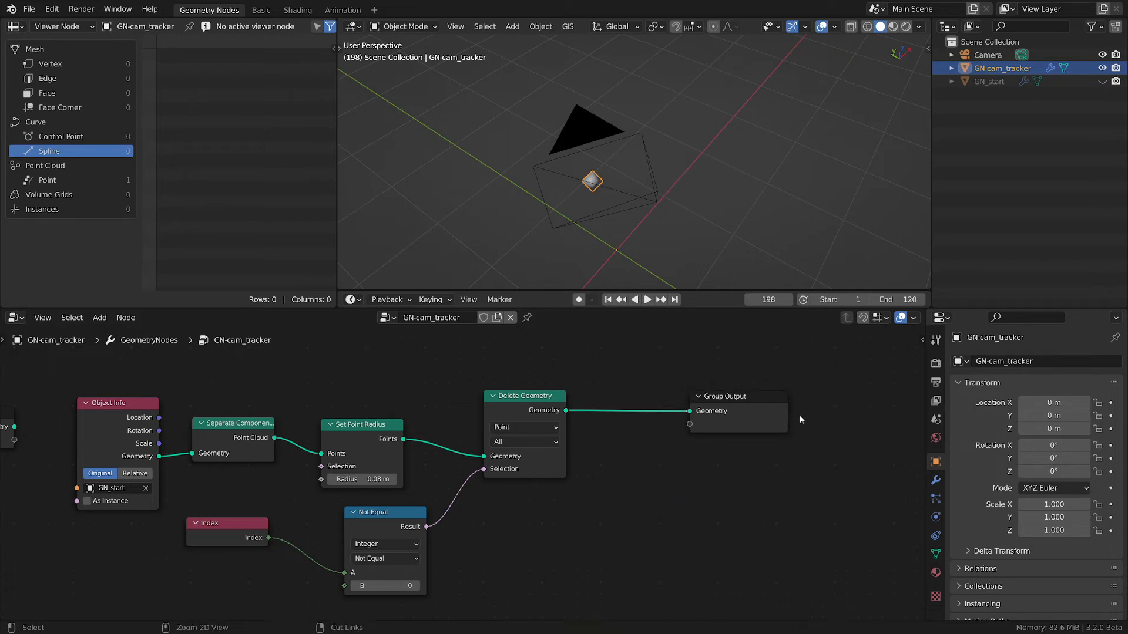
Insert a Points to Vertices node between Delete Geometry and Group Output.
{"action": "middle_click_drag", "start_coordinate": [618, 446], "coordinate": [571, 431]}
{"action": "scroll", "coordinate": [571, 431], "scroll_direction": "up", "scroll_amount": 2}
{"action": "key", "text": "shift+a"}
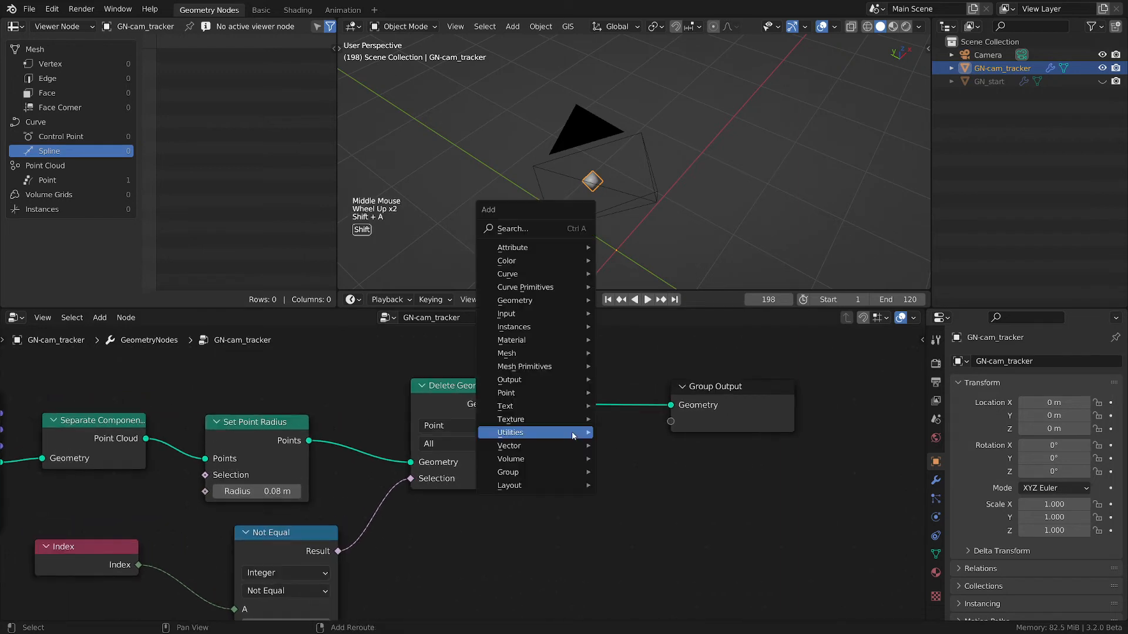
{"action": "mouse_move", "coordinate": [519, 390]}
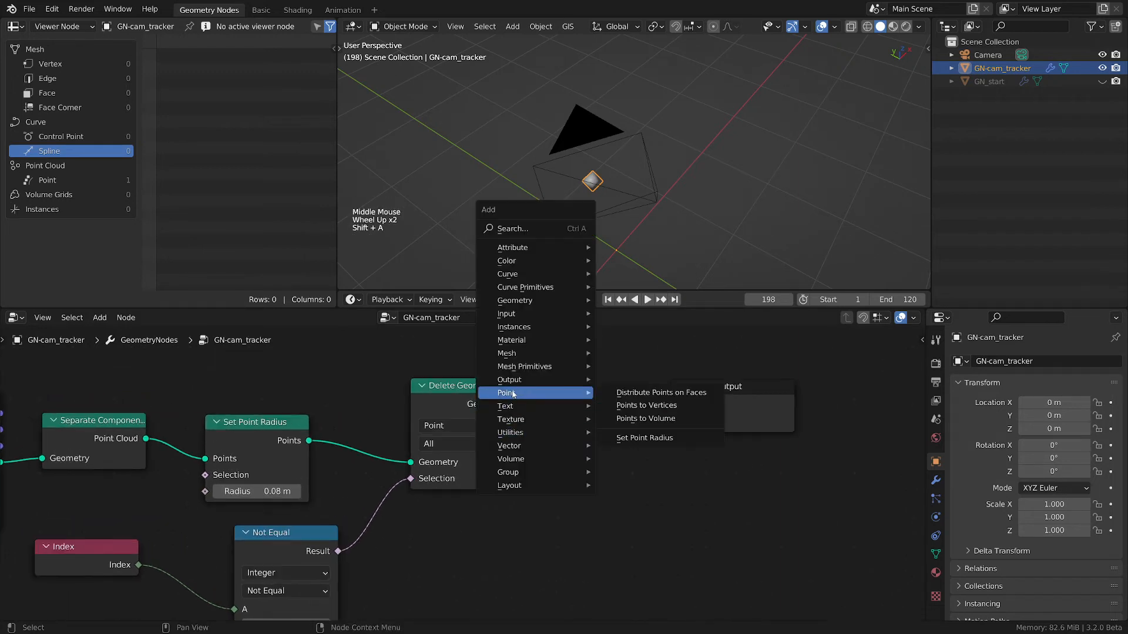
{"action": "left_click", "coordinate": [646, 405]}
{"action": "left_click", "coordinate": [604, 200]}
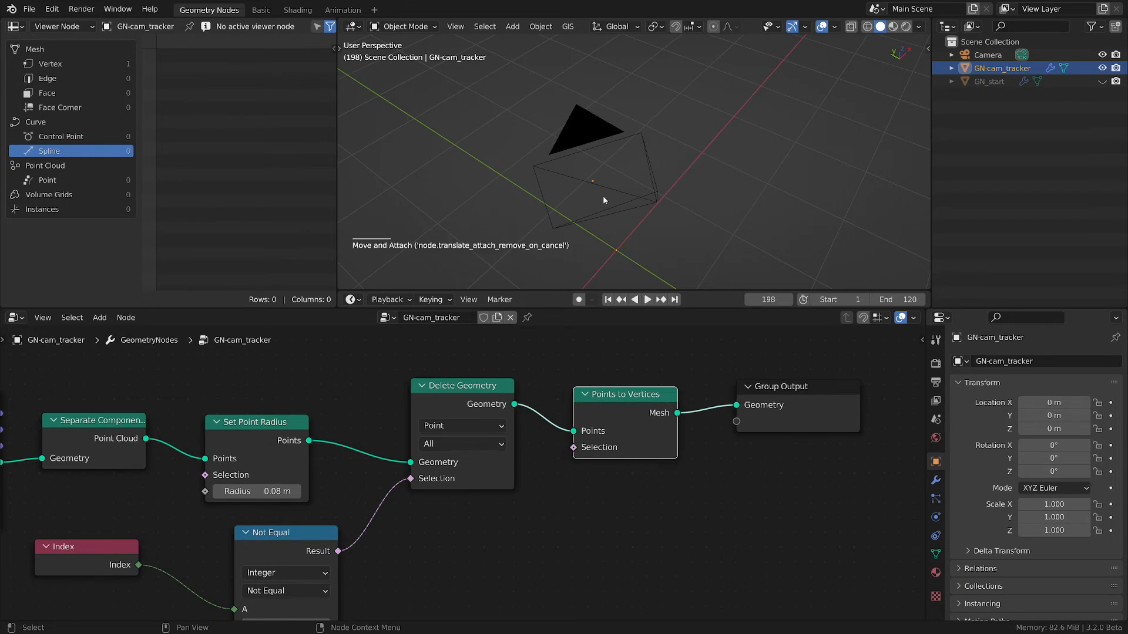
Set the current frame to 124 while inspecting the tracker vertex near the camera.
{"action": "scroll", "coordinate": [605, 188], "scroll_direction": "up", "scroll_amount": 2}
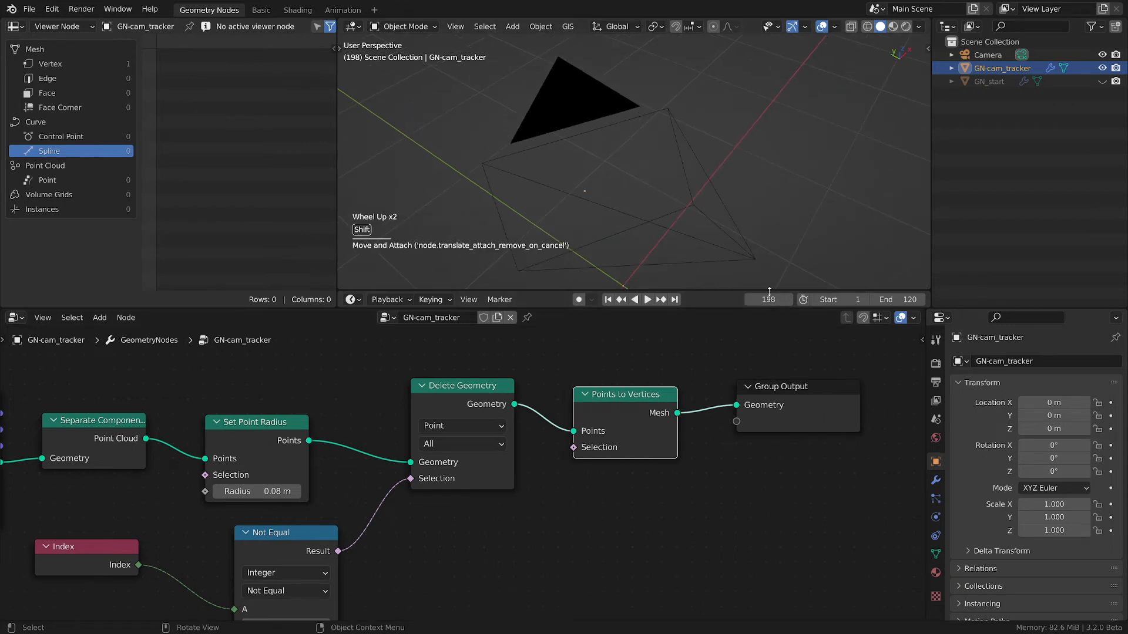
{"action": "mouse_move", "coordinate": [768, 299]}
{"action": "left_mouse_down", "text": "shift"}
{"action": "mouse_move", "coordinate": [676, 299]}
{"action": "mouse_move", "coordinate": [780, 295]}
{"action": "left_mouse_up", "text": "shift"}
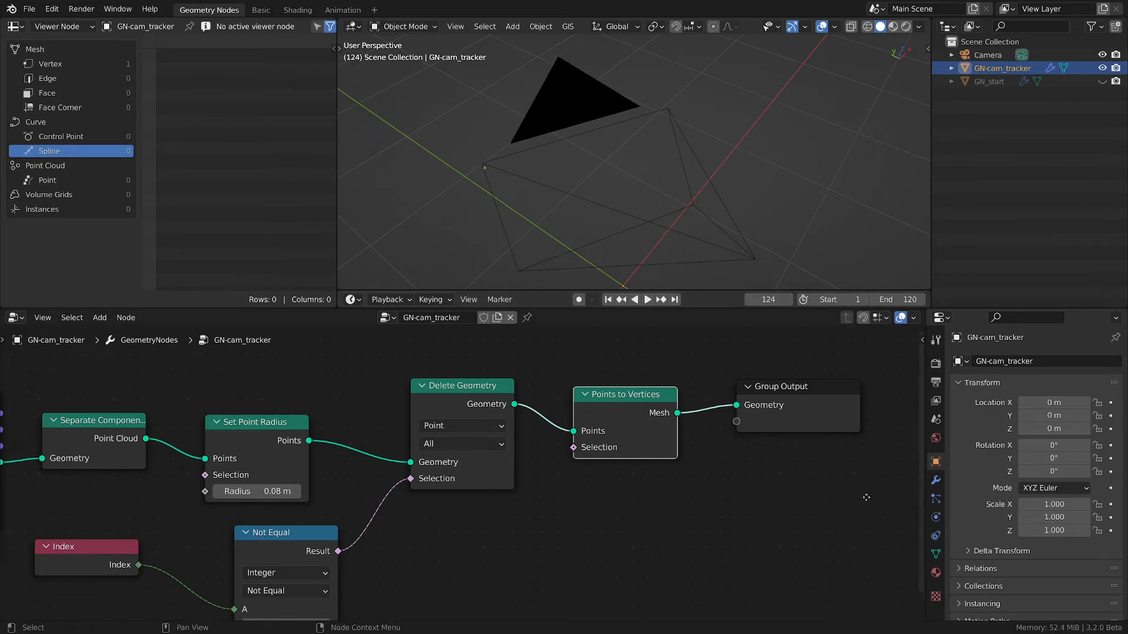
{"action": "middle_click_drag", "start_coordinate": [833, 385], "coordinate": [819, 389]}
Try to parent the Camera to a vertex of GN-cam_tracker, then reselect both objects and attempt the vertex parenting again.
{"action": "left_click", "coordinate": [973, 57]}
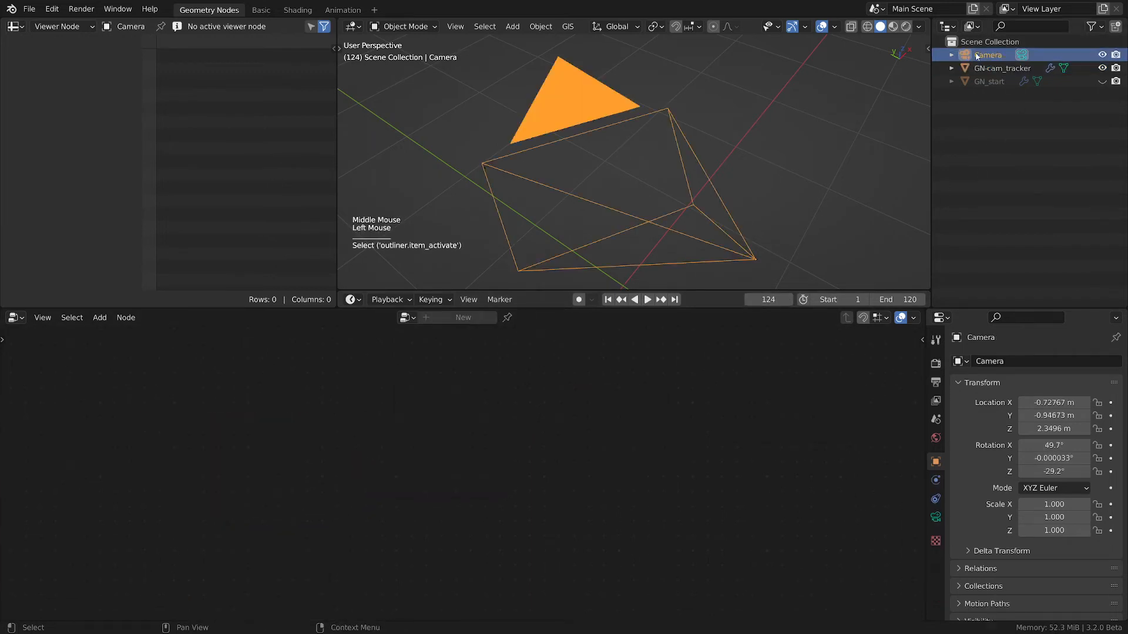
{"action": "left_click", "coordinate": [987, 68], "text": "ctrl"}
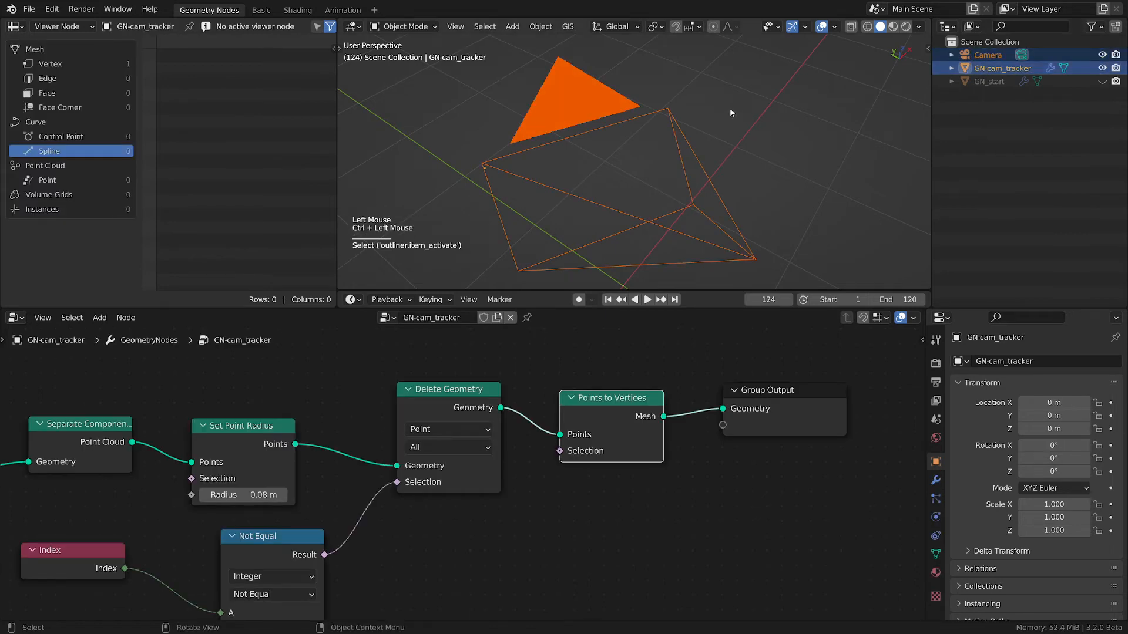
{"action": "key", "text": "ctrl+p"}
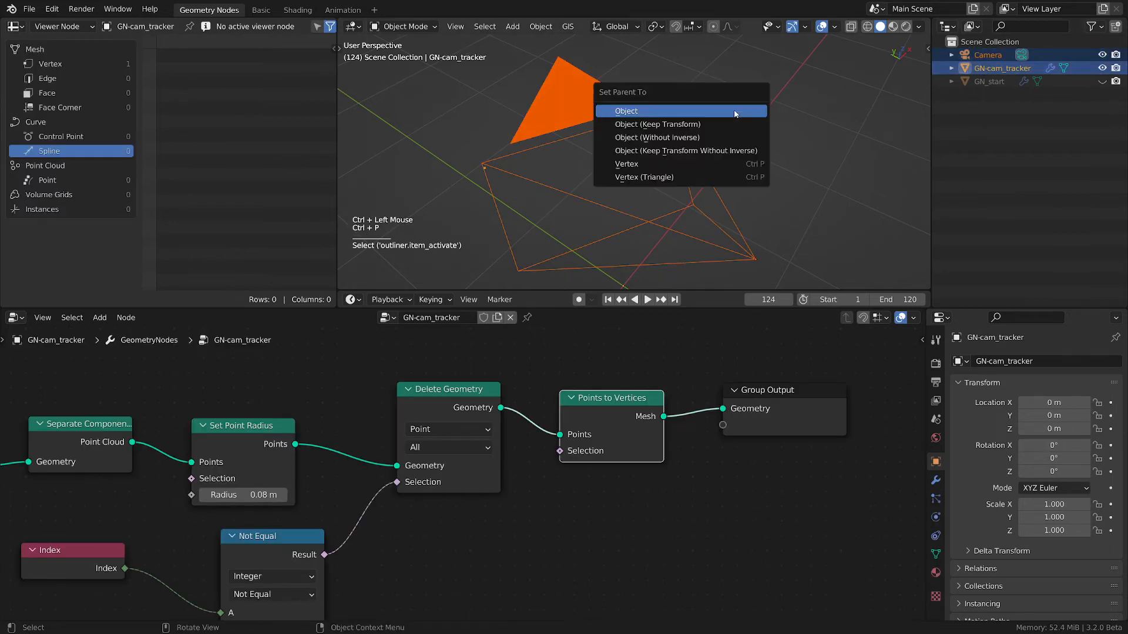
{"action": "left_click", "coordinate": [660, 162]}
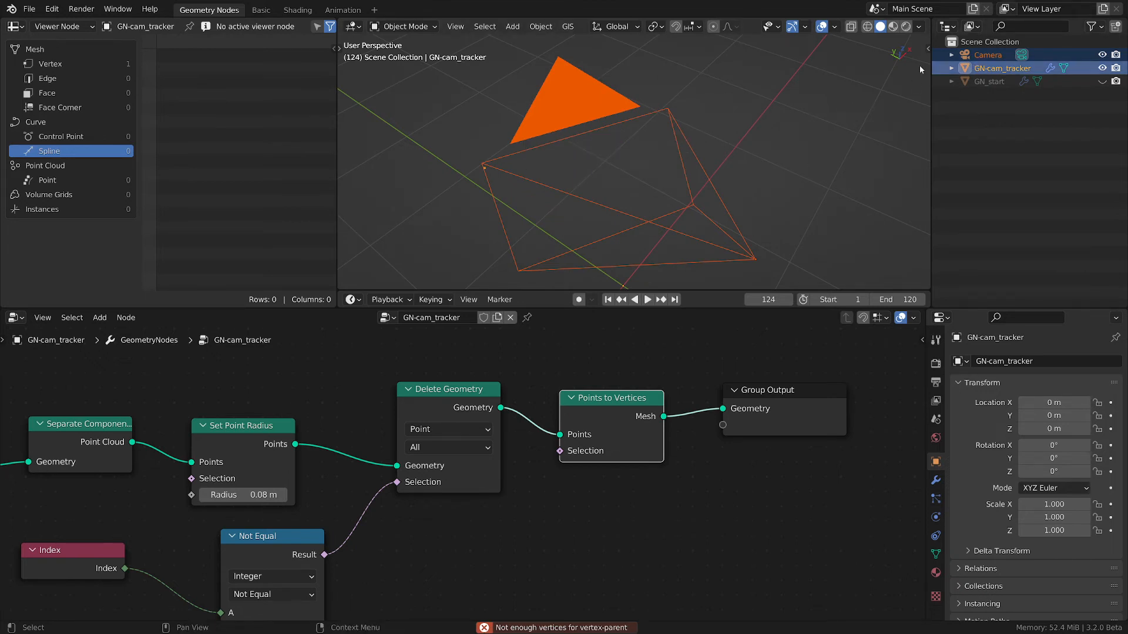
{"action": "key", "text": "ctrl+p"}
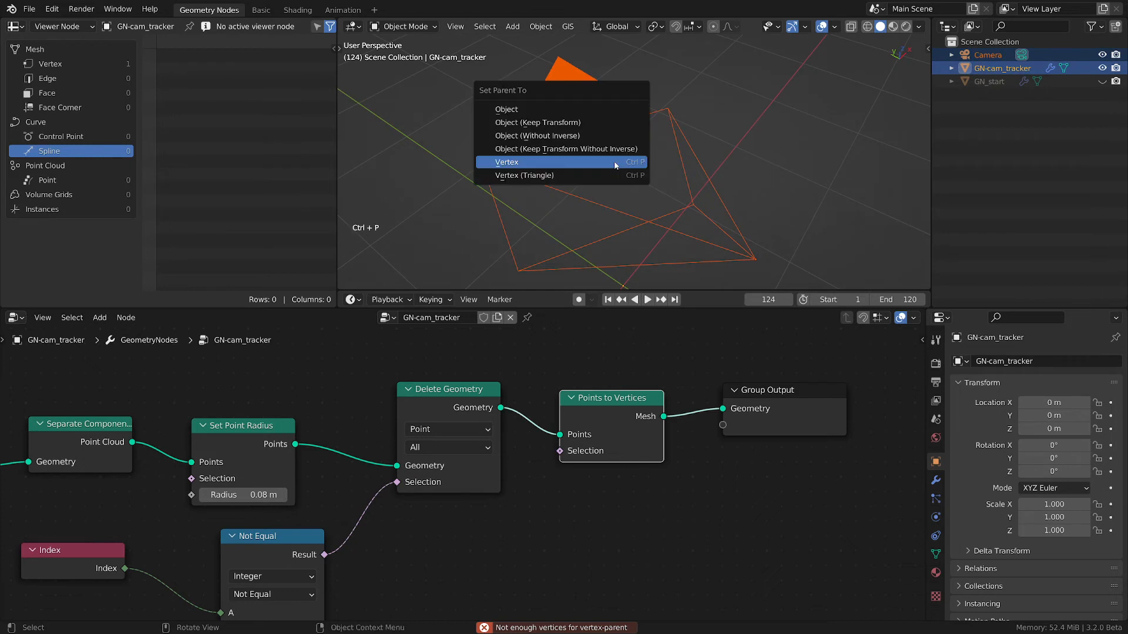
{"action": "left_click", "coordinate": [508, 163]}
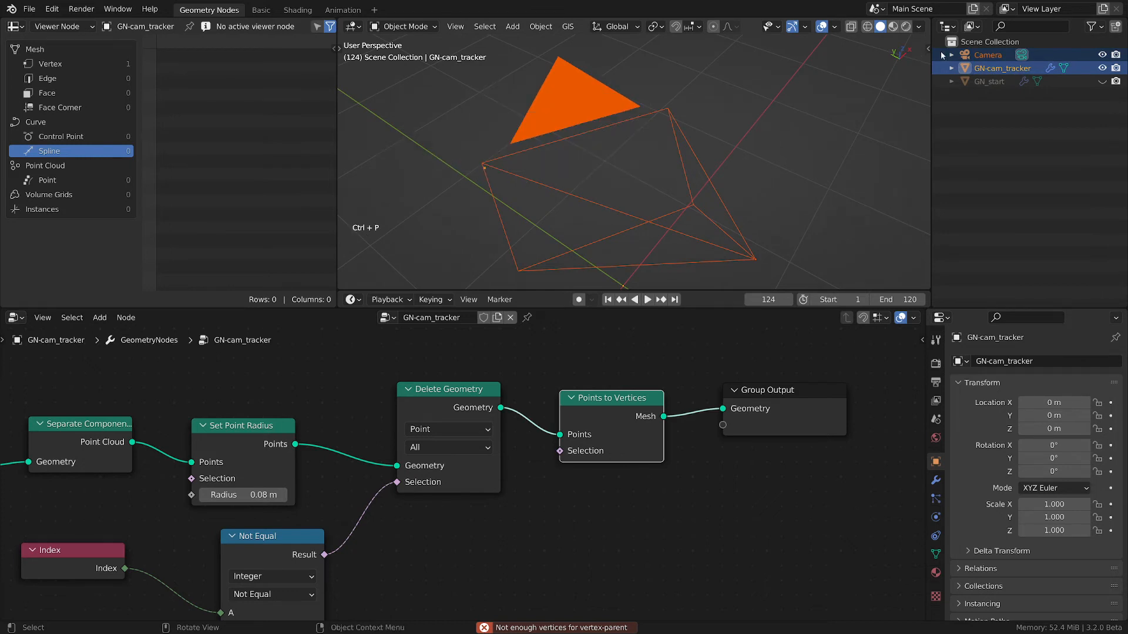
{"action": "left_click", "coordinate": [963, 55]}
{"action": "left_click", "coordinate": [969, 69], "text": "ctrl"}
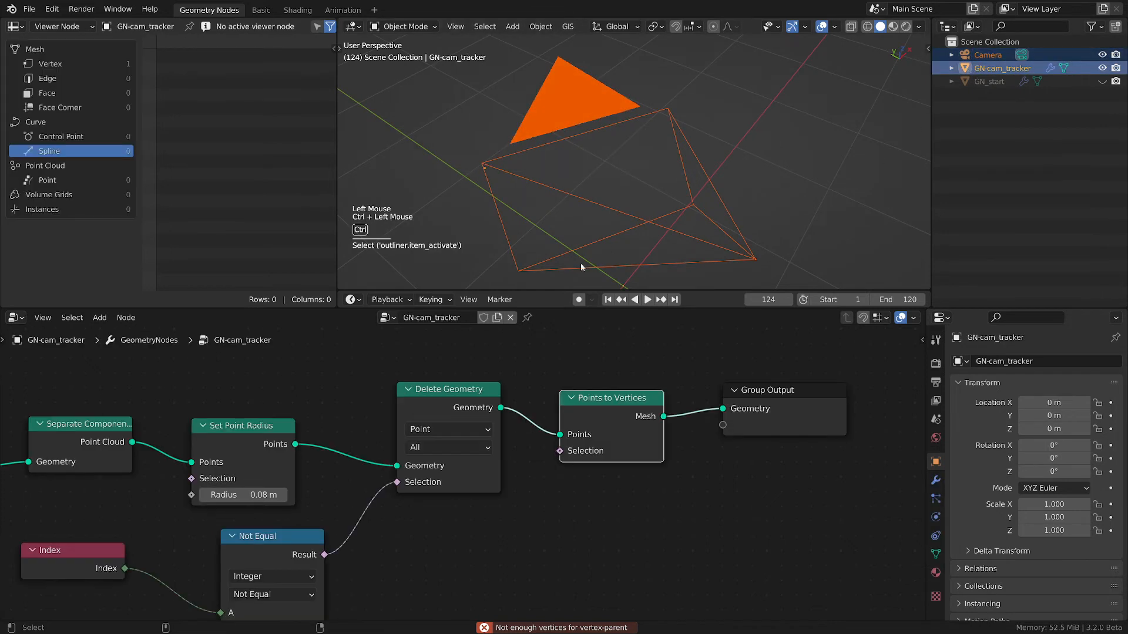
{"action": "key", "text": "ctrl+p"}
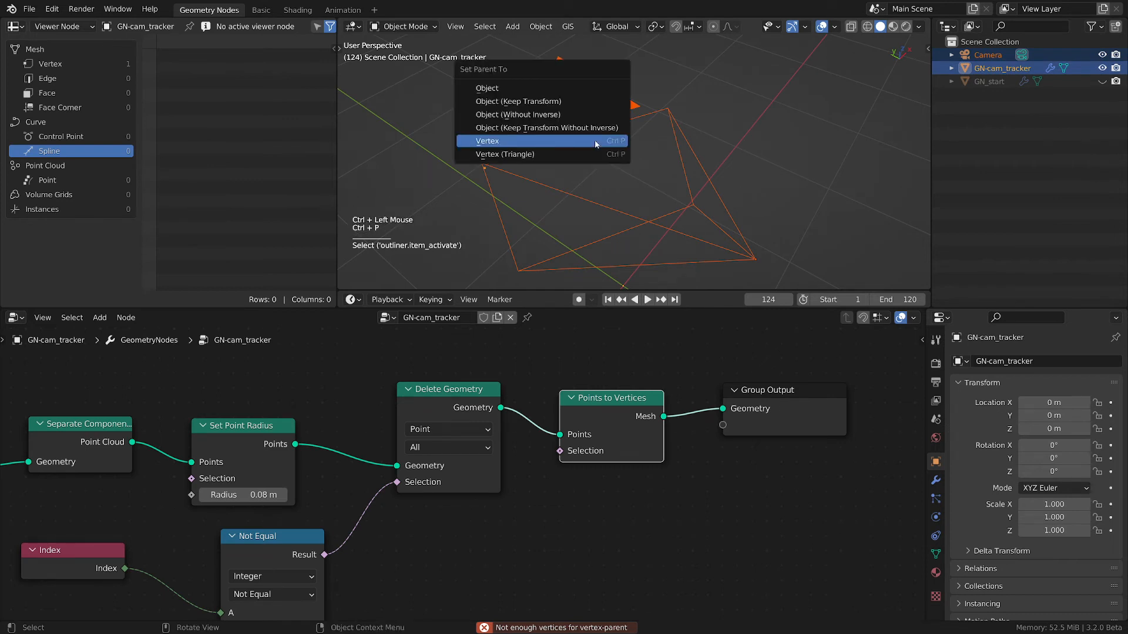
{"action": "left_click", "coordinate": [594, 140]}
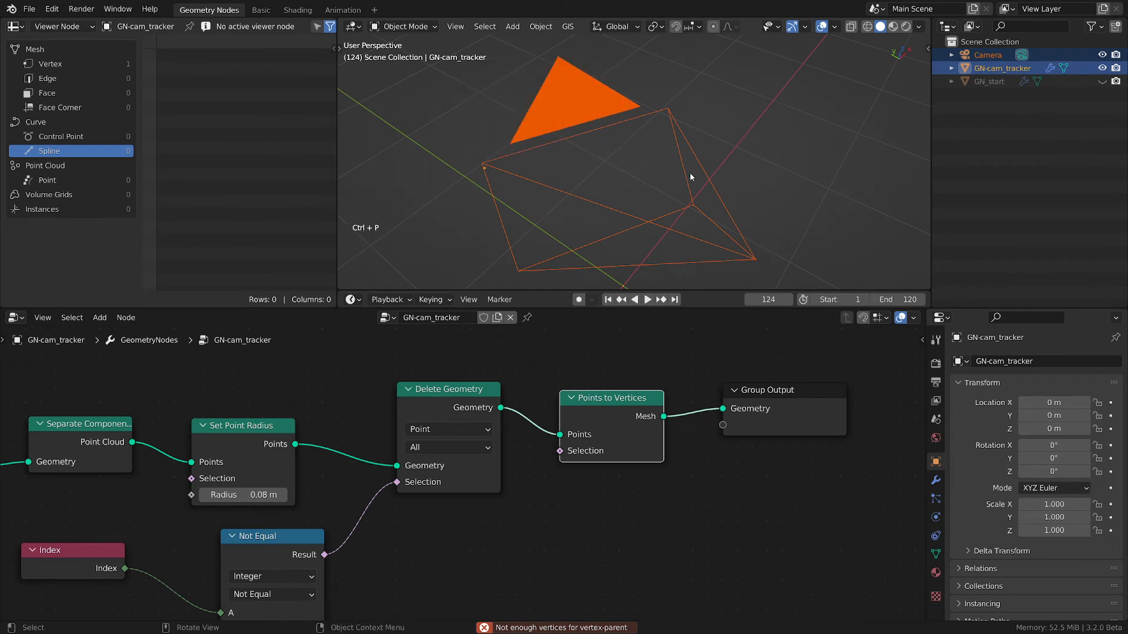
{"action": "left_click", "coordinate": [969, 57], "text": "ctrl"}
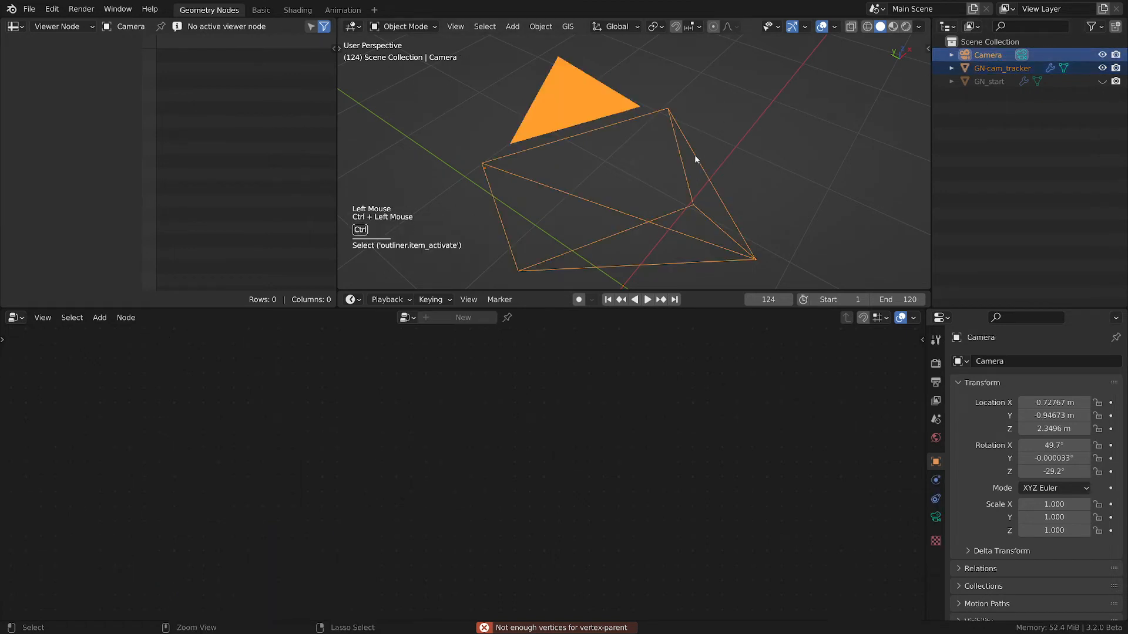
{"action": "key", "text": "ctrl+p"}
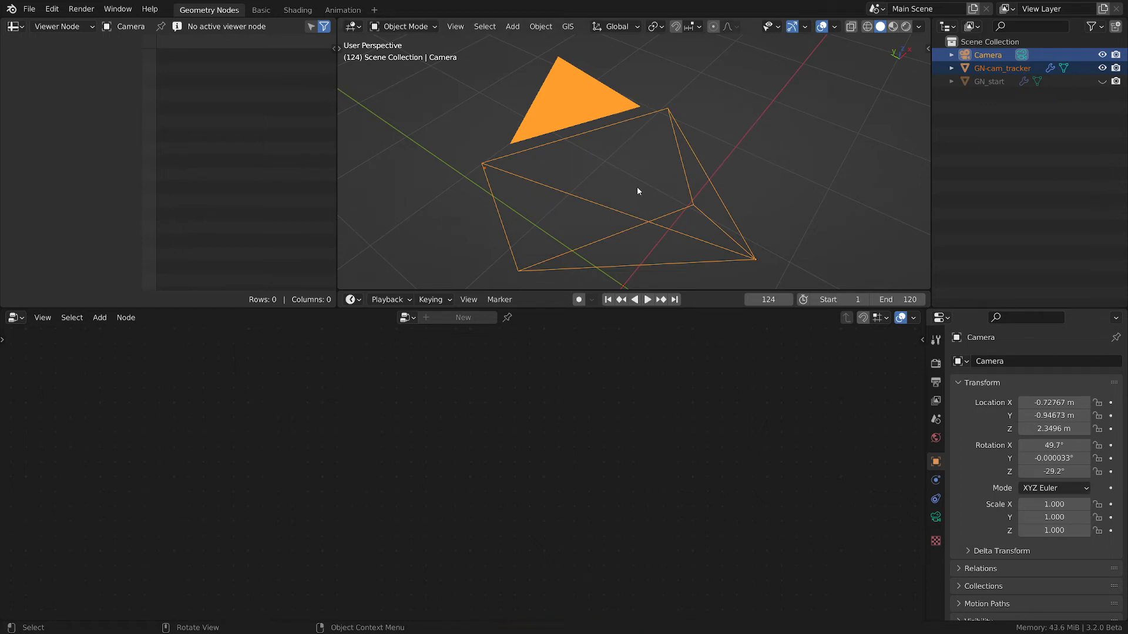
{"action": "key", "text": "ctrl+p"}
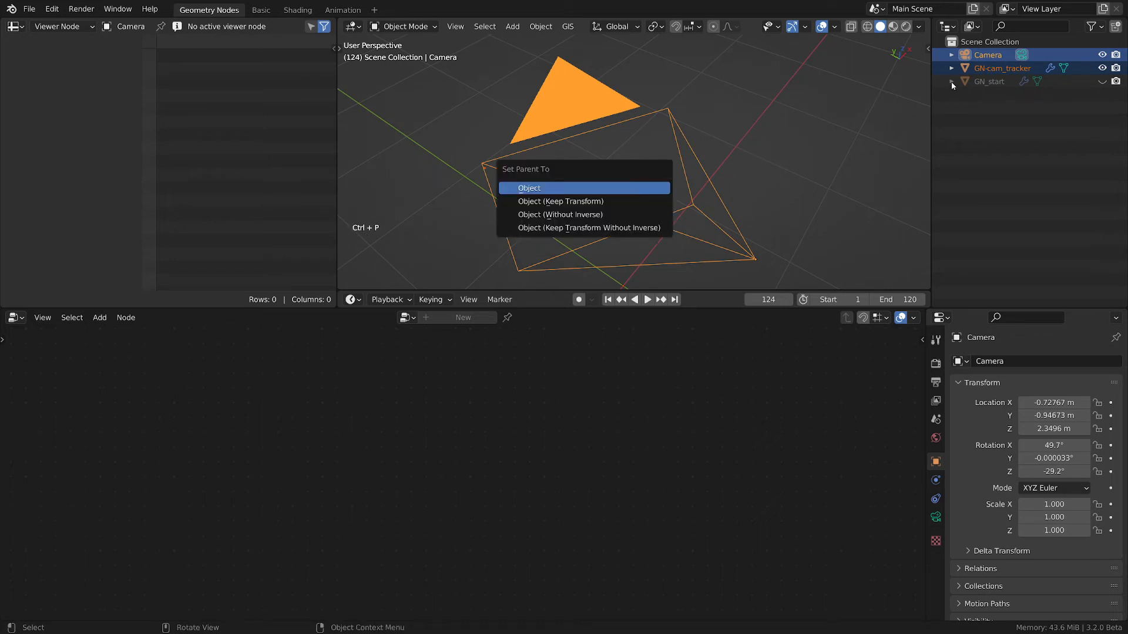
Reselect the Camera and GN-cam_tracker with the tracker active and try to parent using the Vertex option.
{"action": "left_click", "coordinate": [963, 69], "text": "ctrl"}
{"action": "left_click", "coordinate": [963, 68], "text": "ctrl"}
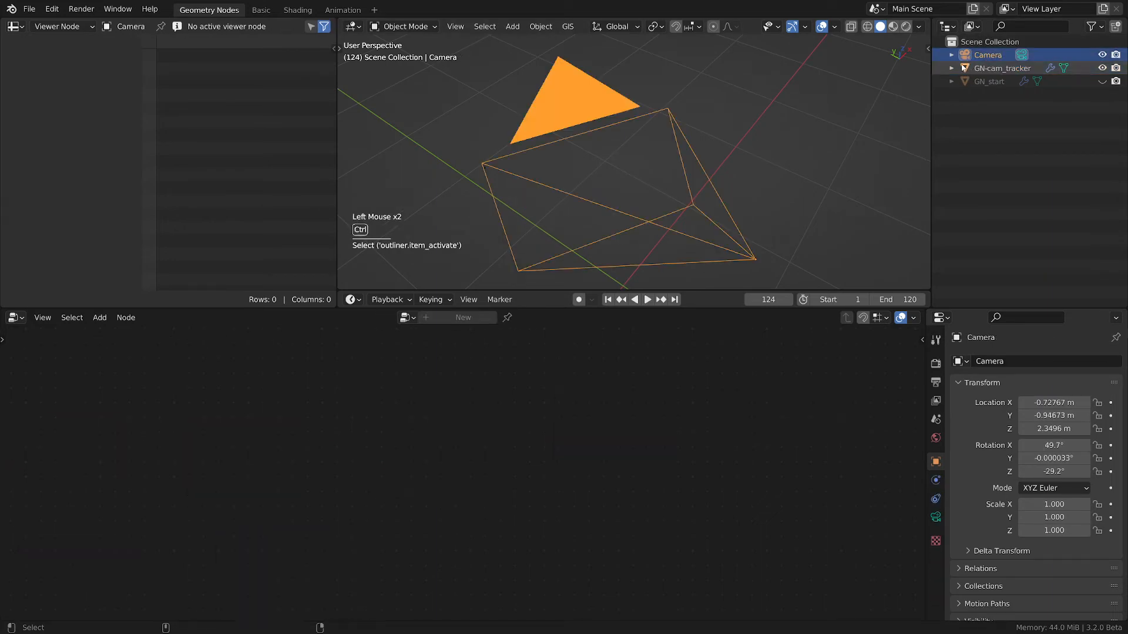
{"action": "left_click", "coordinate": [963, 68], "text": "ctrl"}
{"action": "key", "text": "ctrl+p"}
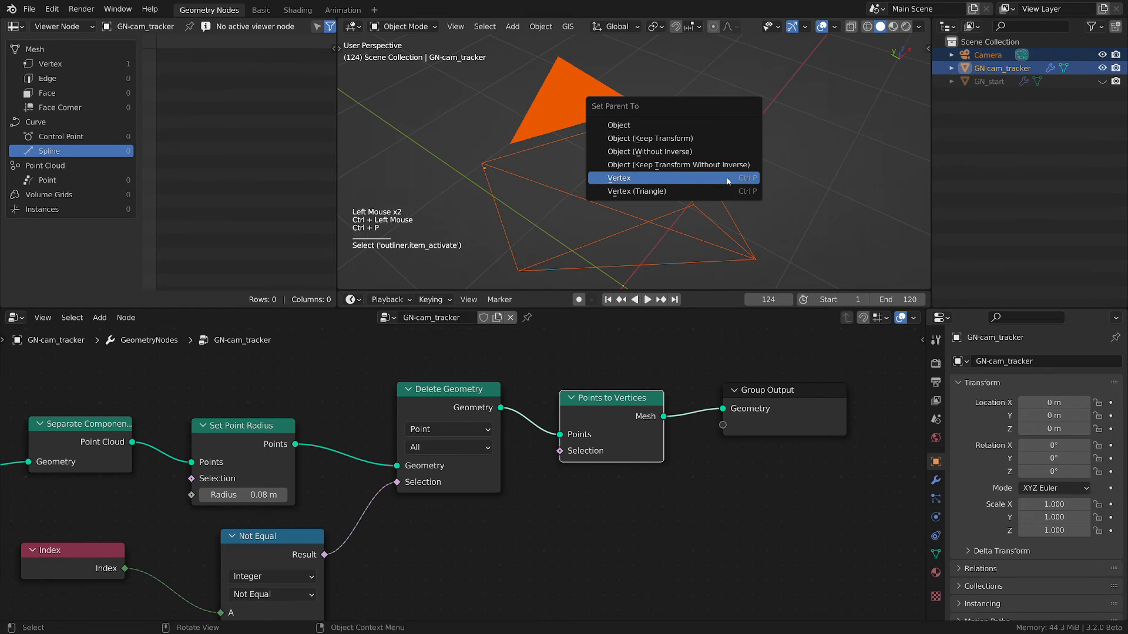
{"action": "left_click", "coordinate": [637, 177]}
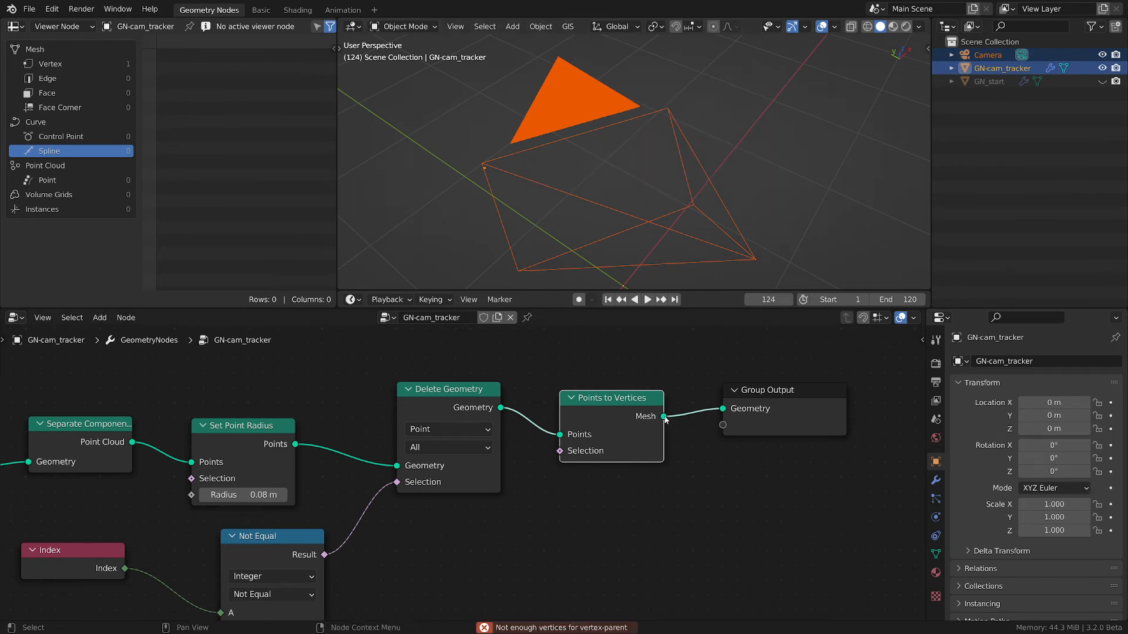
Link the Group Input geometry directly to Group Output and place Group Input above the Points to Vertices node.
{"action": "scroll", "coordinate": [674, 431], "scroll_direction": "down", "scroll_amount": 2}
{"action": "middle_click_drag", "start_coordinate": [674, 432], "coordinate": [644, 447]}
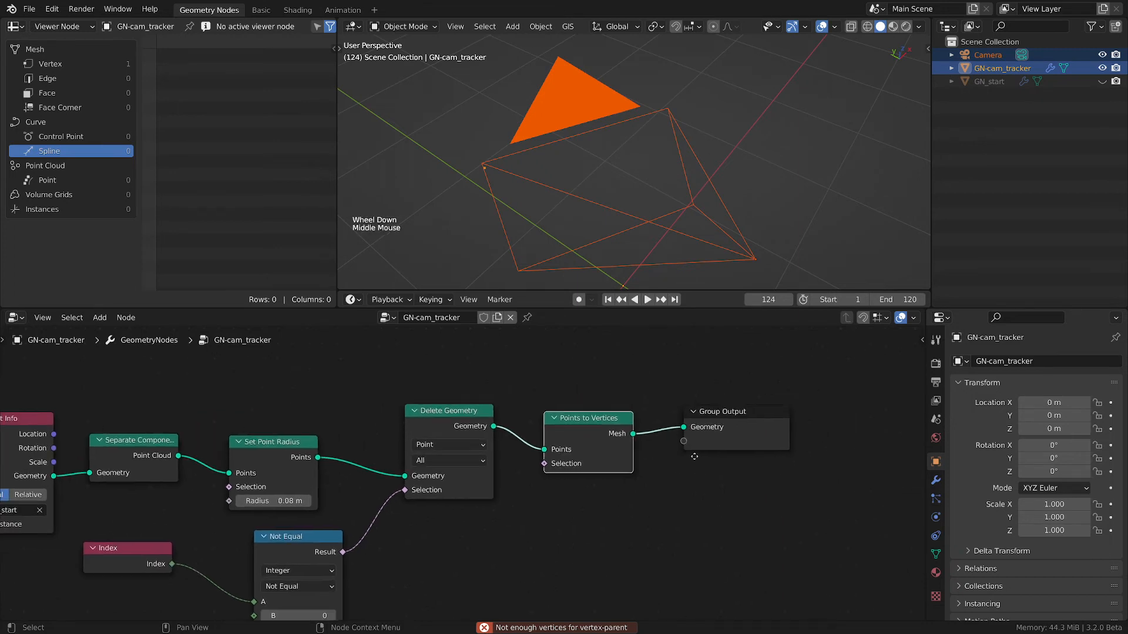
{"action": "left_click_drag", "start_coordinate": [740, 425], "coordinate": [757, 429]}
{"action": "scroll", "coordinate": [647, 467], "scroll_direction": "down", "scroll_amount": 2}
{"action": "middle_click_drag", "start_coordinate": [647, 466], "coordinate": [658, 461]}
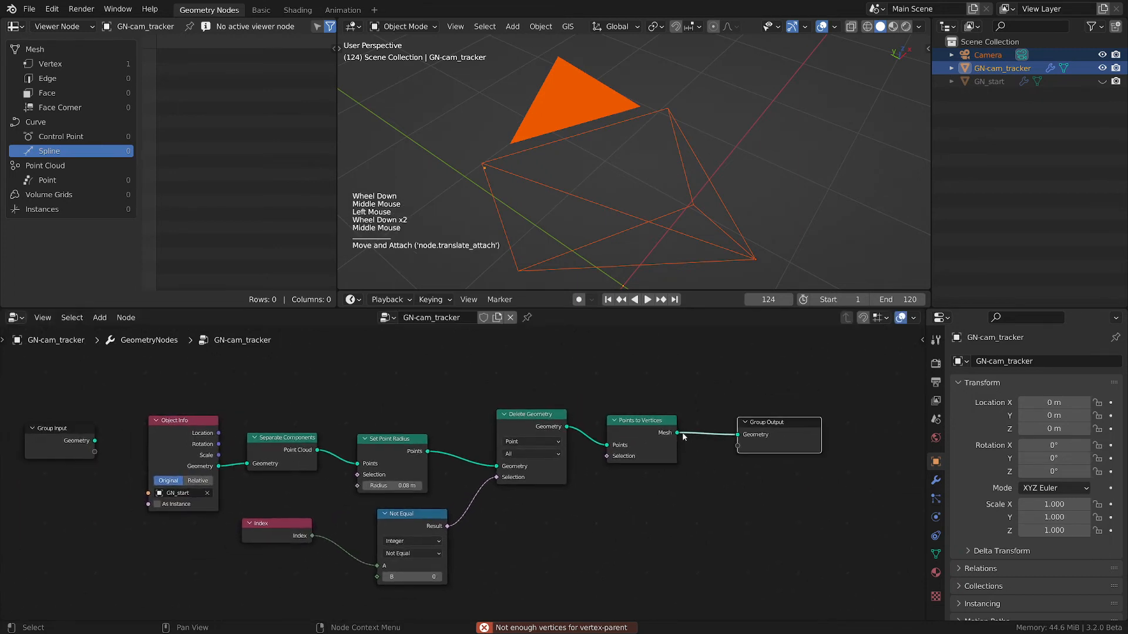
{"action": "left_click", "coordinate": [652, 423]}
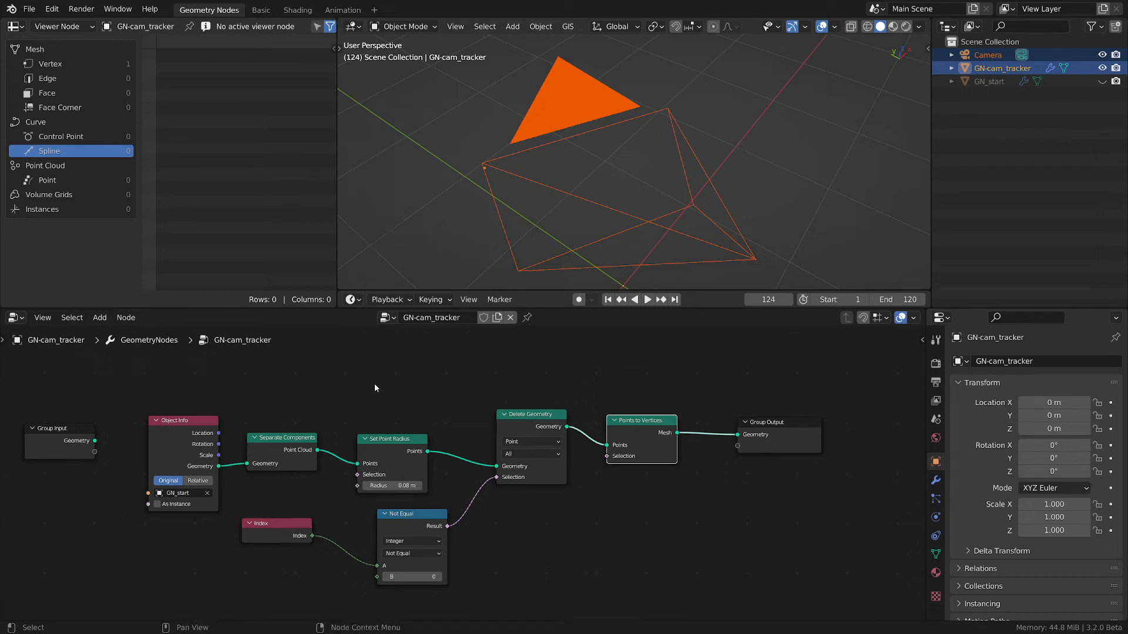
{"action": "left_click_drag", "start_coordinate": [95, 441], "coordinate": [737, 434]}
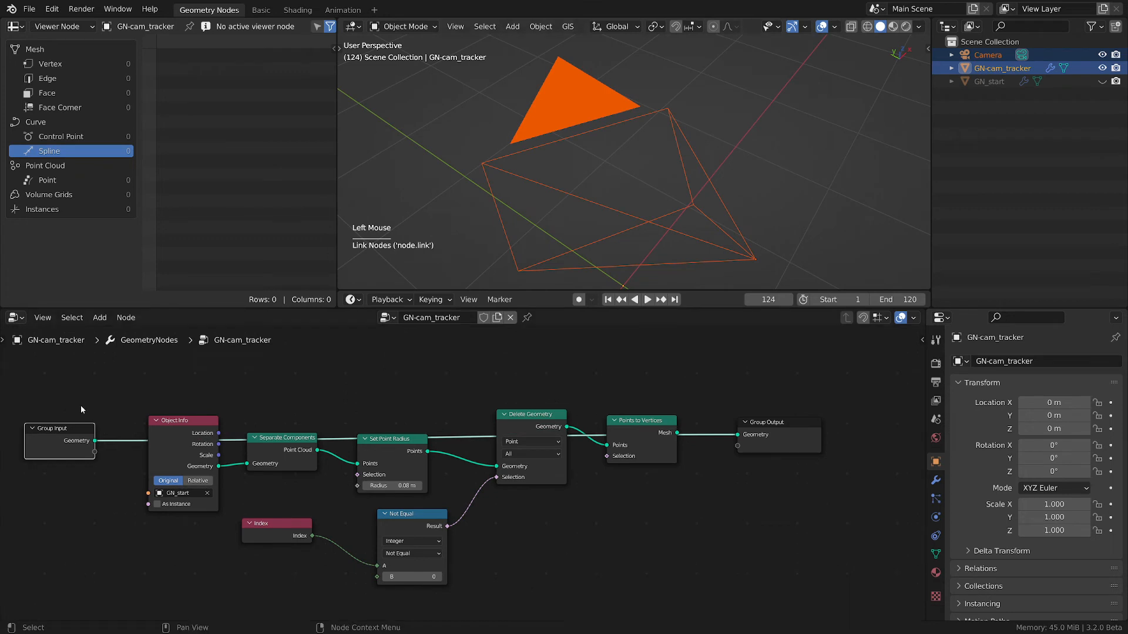
{"action": "left_click_drag", "start_coordinate": [78, 427], "coordinate": [641, 357]}
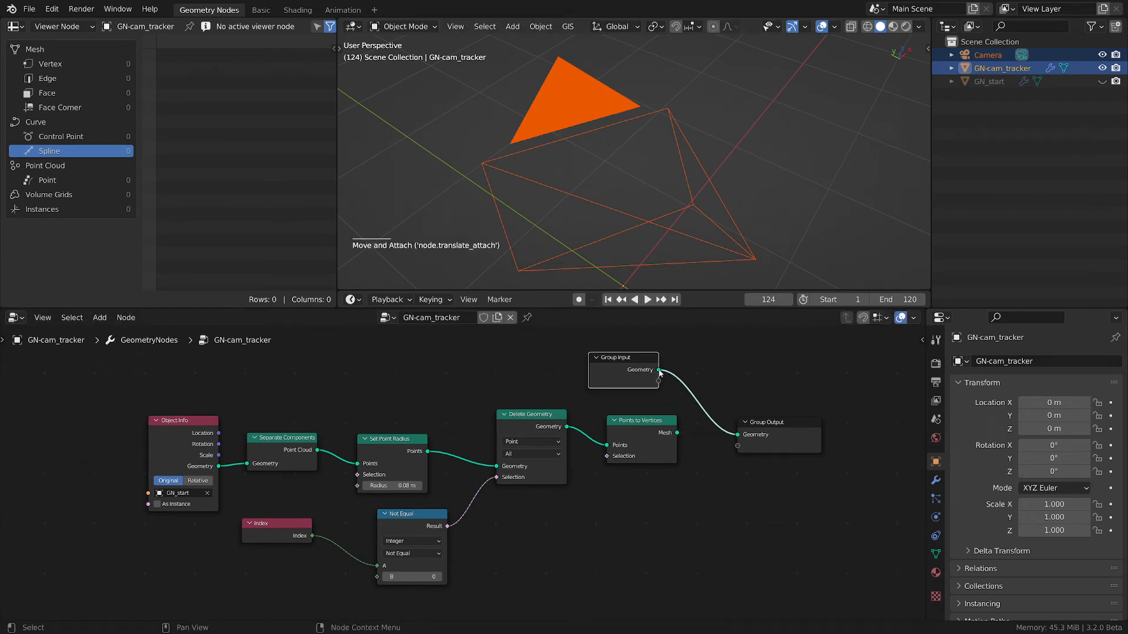
Try to vertex-parent the Camera to GN-cam_tracker with the Group Input geometry passed straight to the output.
{"action": "mouse_move", "coordinate": [659, 373]}
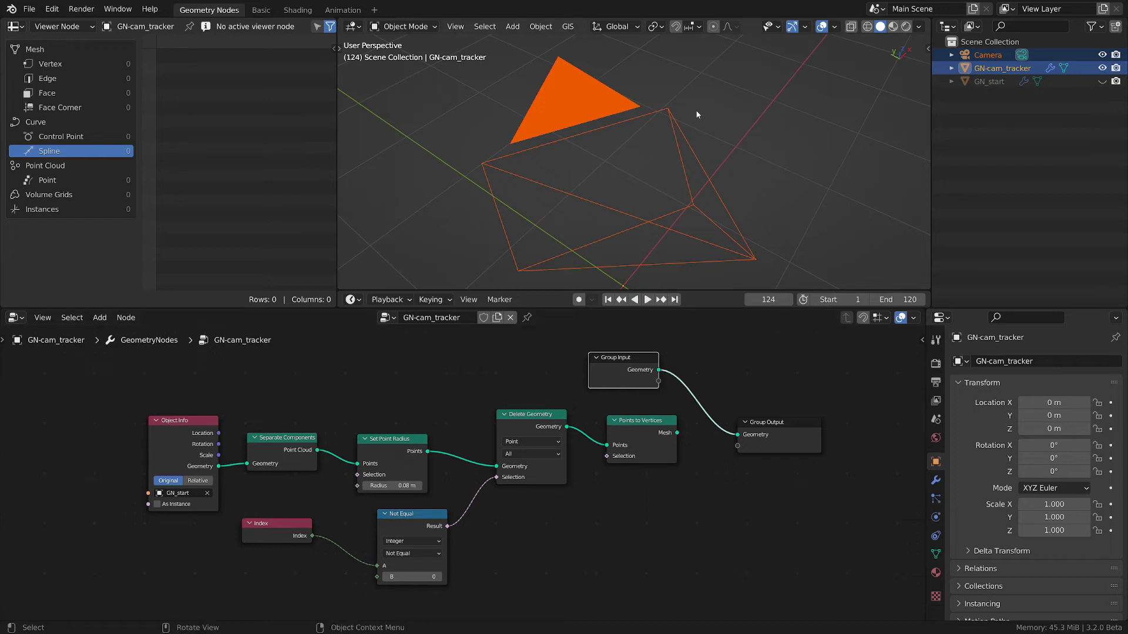
{"action": "key", "text": "ctrl+p"}
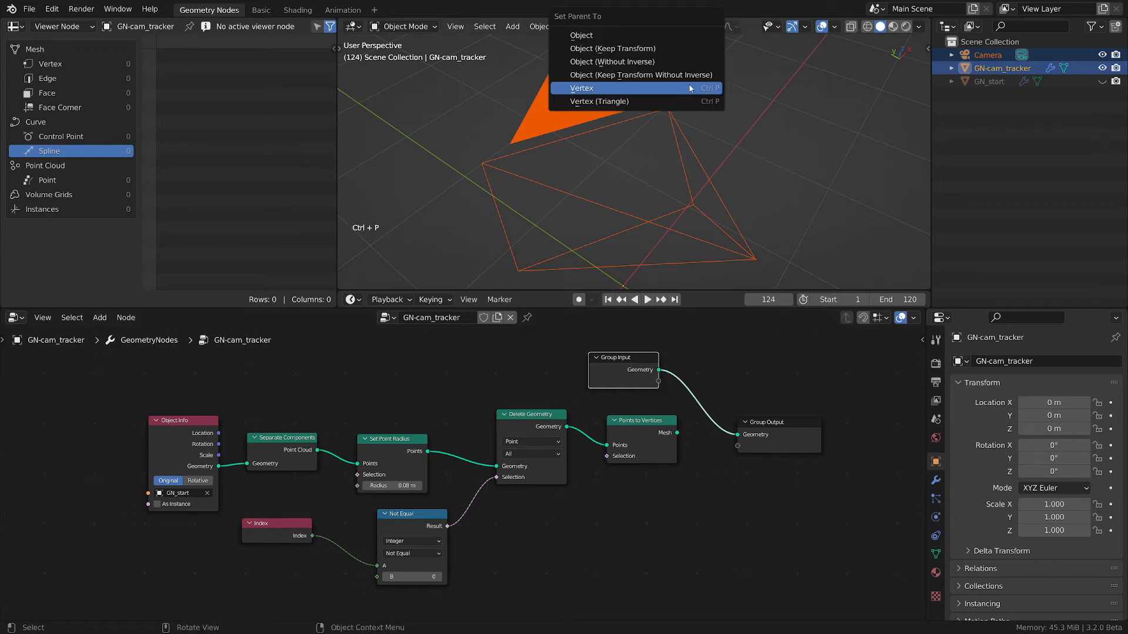
{"action": "left_click", "coordinate": [691, 89]}
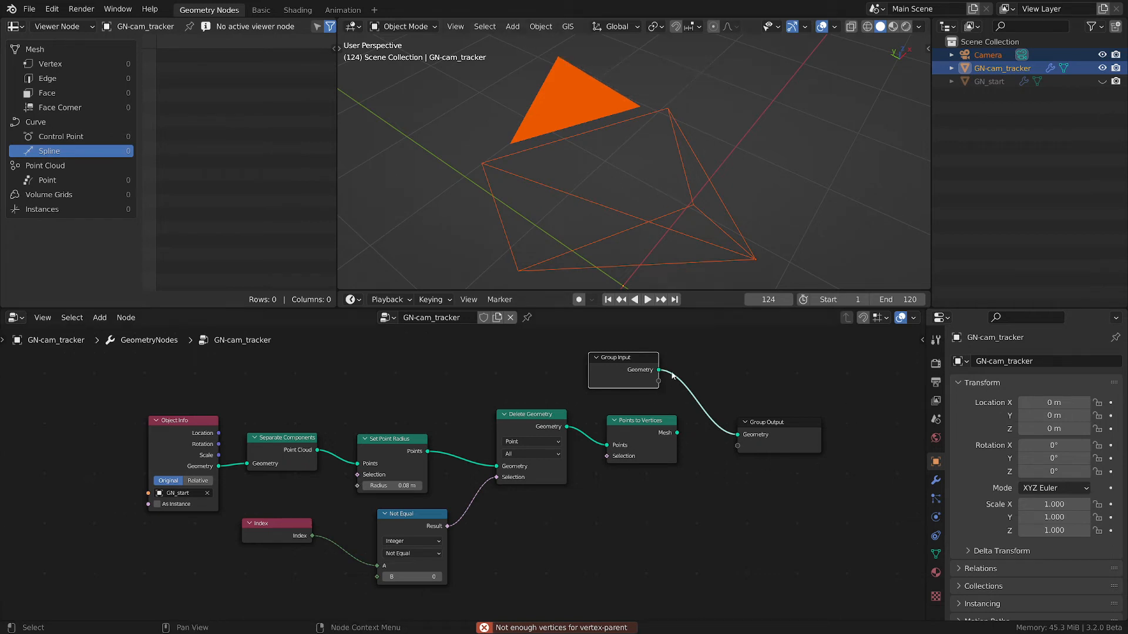
{"action": "left_click", "coordinate": [642, 425]}
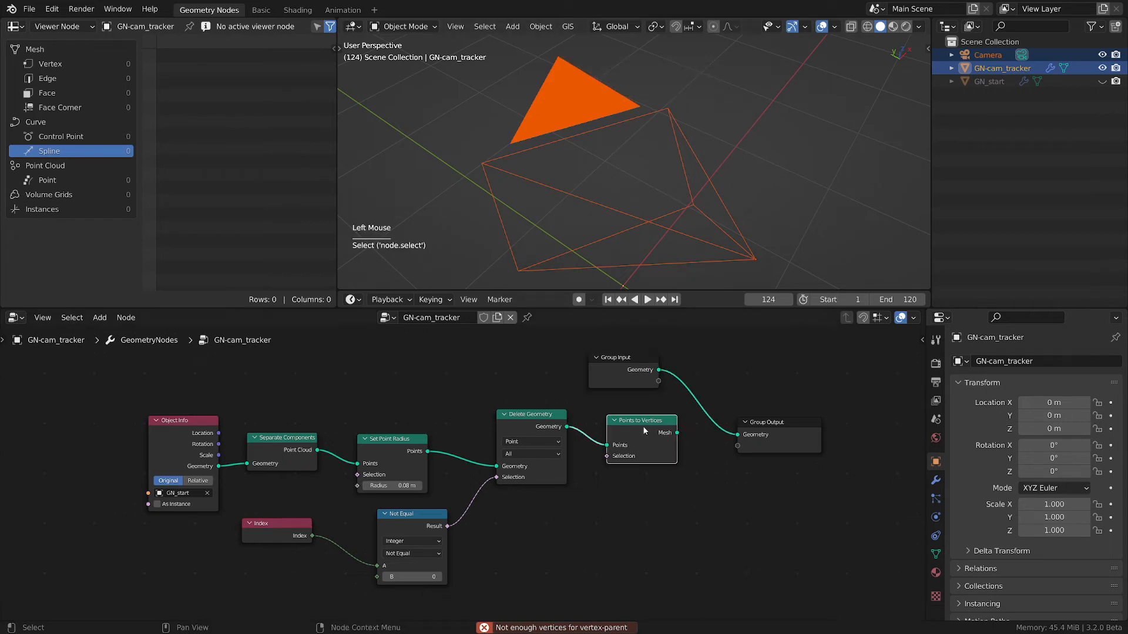
{"action": "left_click_drag", "start_coordinate": [642, 426], "coordinate": [640, 449]}
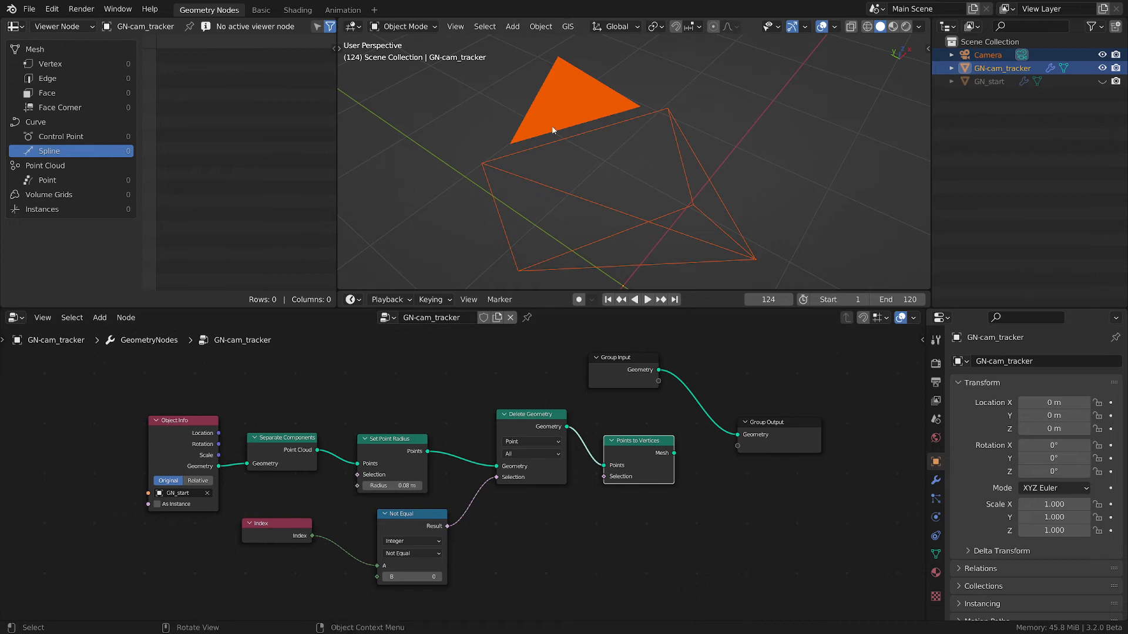
In Edit Mode, add a plane to the GN-cam_tracker mesh and merge its vertices at center into one vertex.
{"action": "key", "text": "shift+a"}
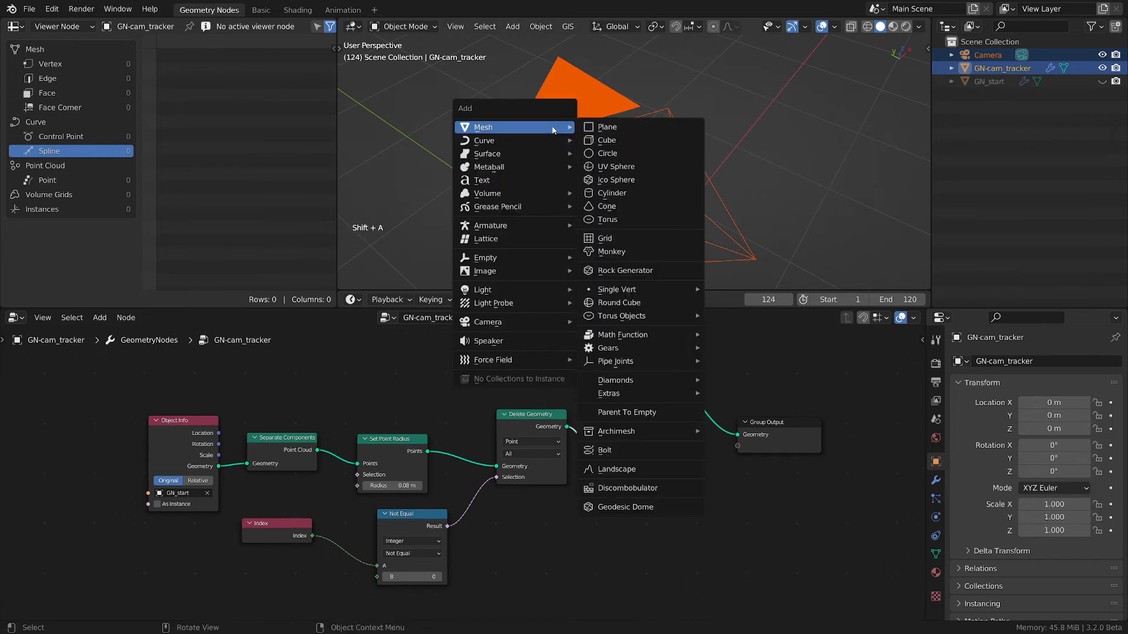
{"action": "left_click", "coordinate": [957, 66]}
{"action": "key", "text": "Tab"}
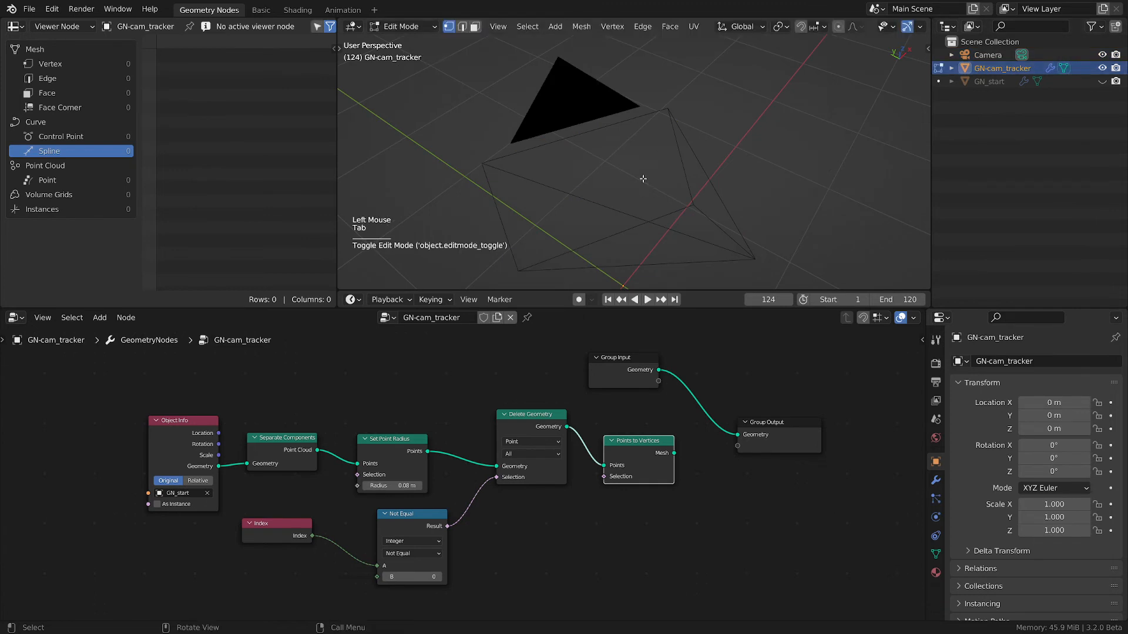
{"action": "key", "text": "shift+a"}
{"action": "left_click", "coordinate": [581, 37]}
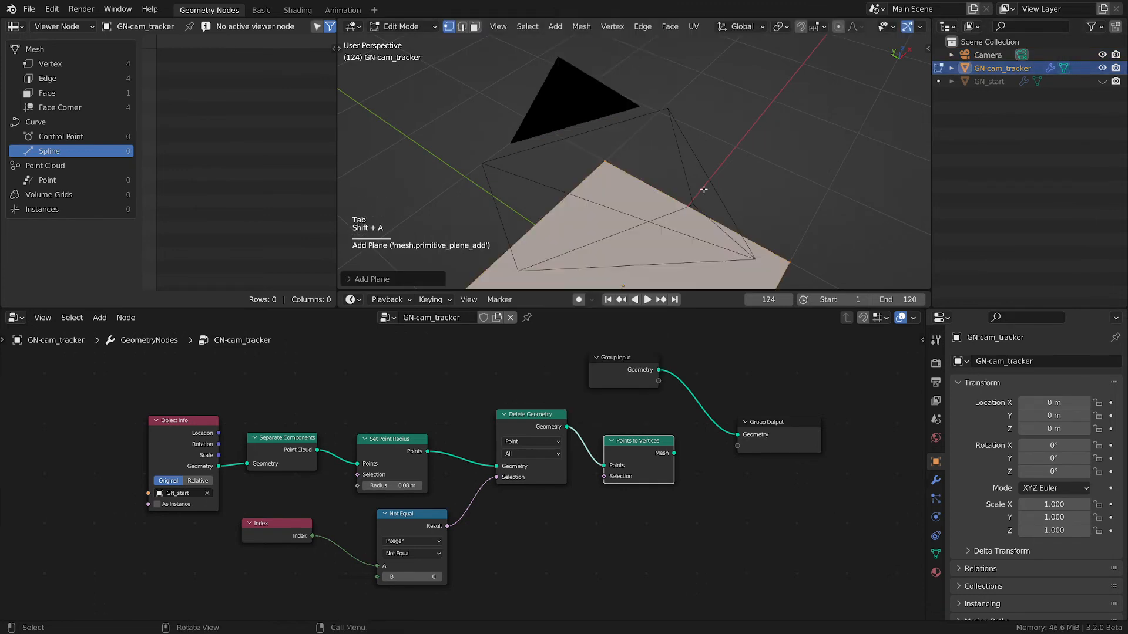
{"action": "key", "text": "m"}
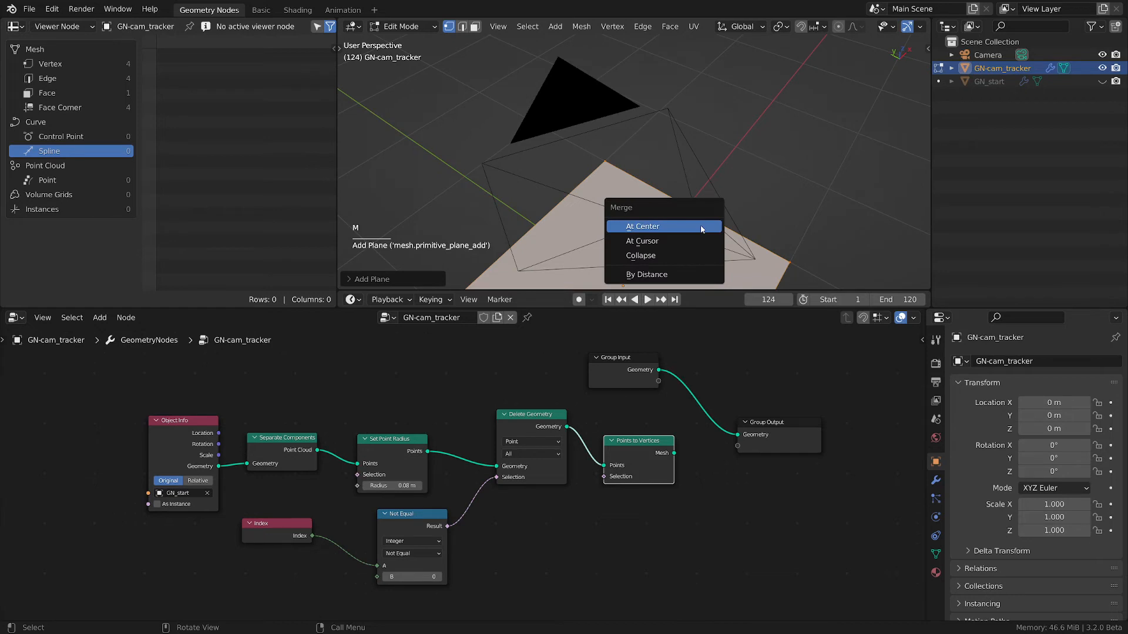
{"action": "left_click", "coordinate": [702, 229]}
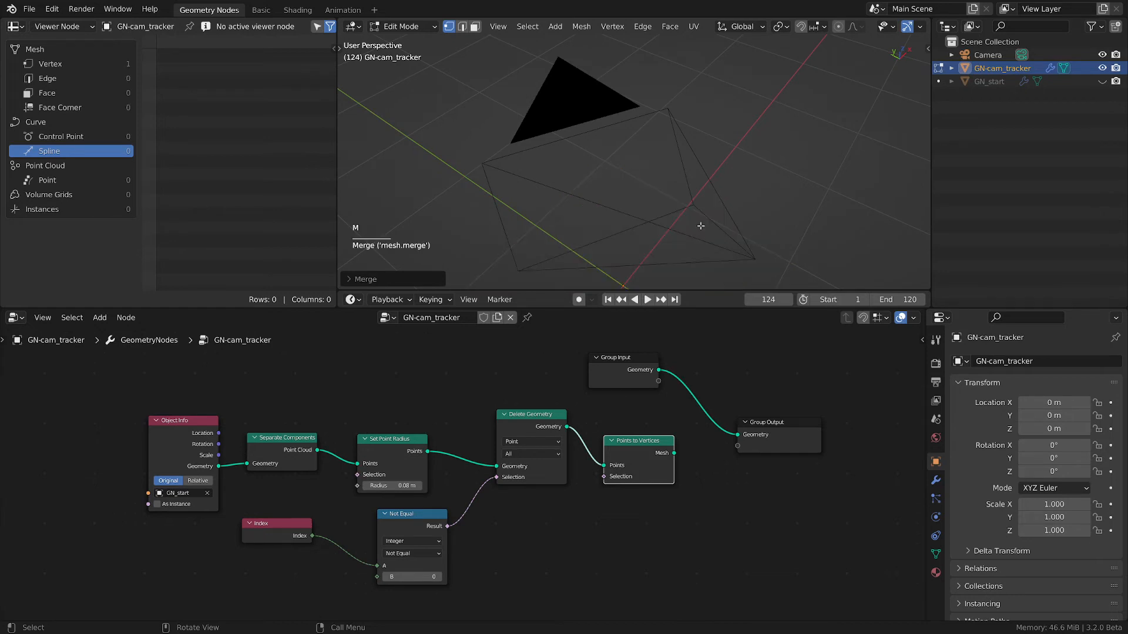
Return to Object Mode and parent the Camera to GN-cam_tracker with the Vertex option.
{"action": "scroll", "coordinate": [702, 230], "scroll_direction": "down", "scroll_amount": 2}
{"action": "middle_click_drag", "start_coordinate": [702, 229], "coordinate": [650, 396], "text": "shift"}
{"action": "scroll", "coordinate": [651, 396], "scroll_direction": "up", "scroll_amount": 2}
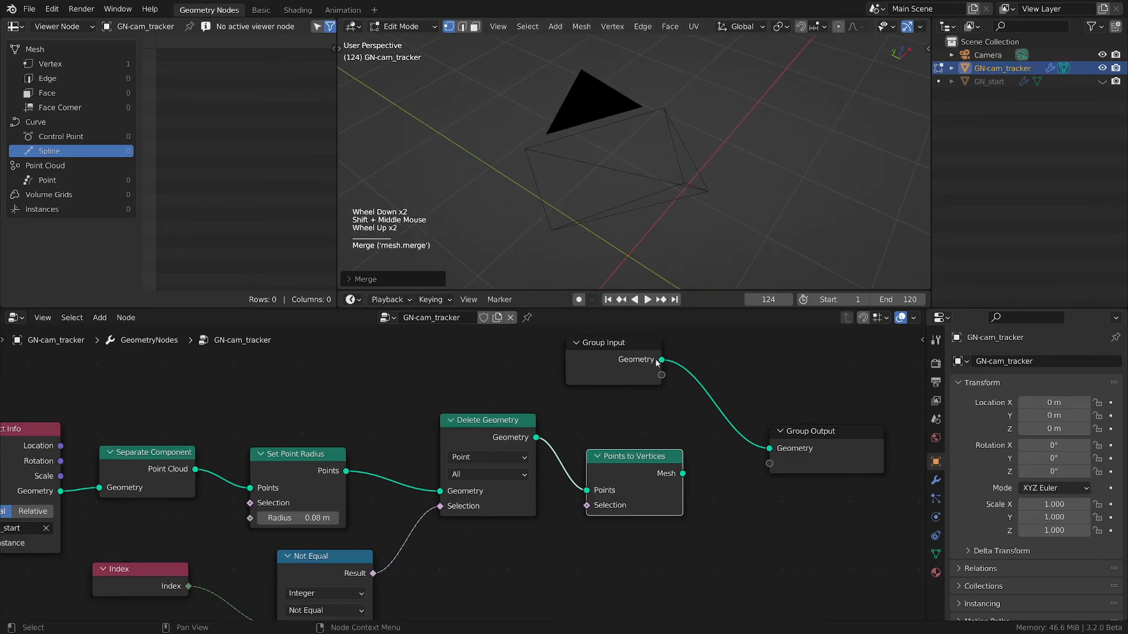
{"action": "mouse_move", "coordinate": [662, 364]}
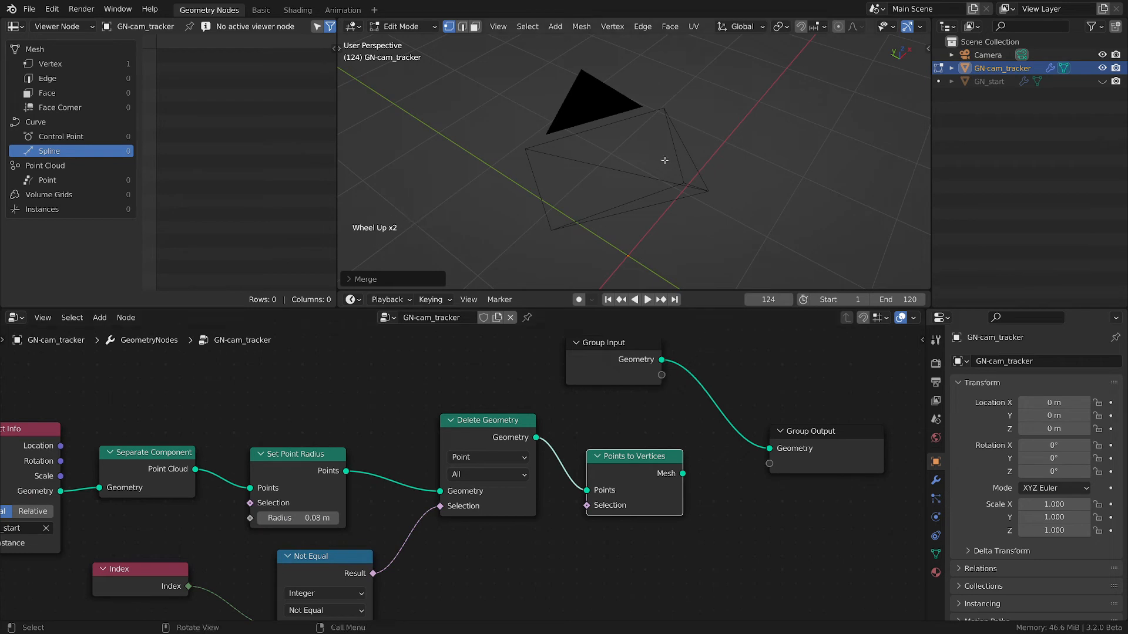
{"action": "key", "text": "Tab"}
{"action": "left_click", "coordinate": [965, 56]}
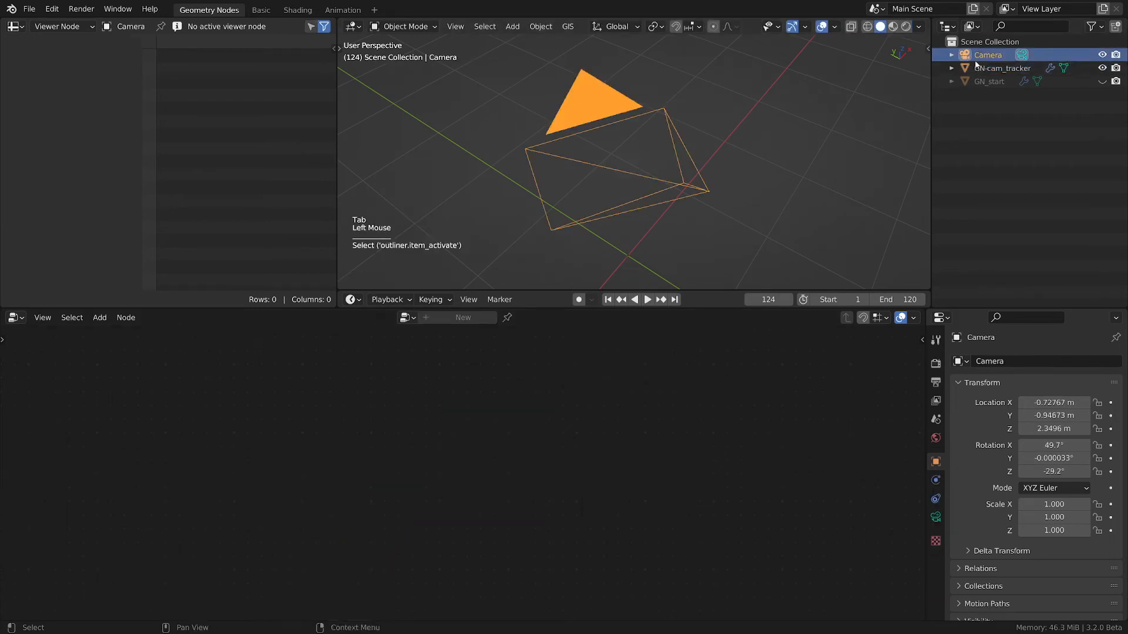
{"action": "left_click", "coordinate": [999, 68], "text": "ctrl"}
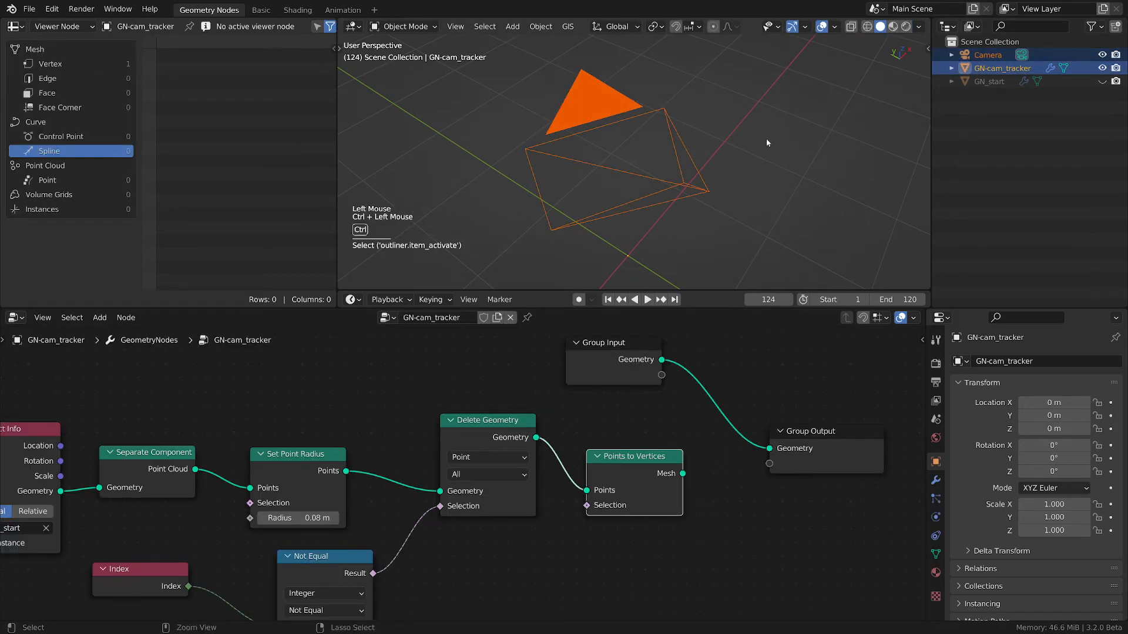
{"action": "key", "text": "ctrl+p"}
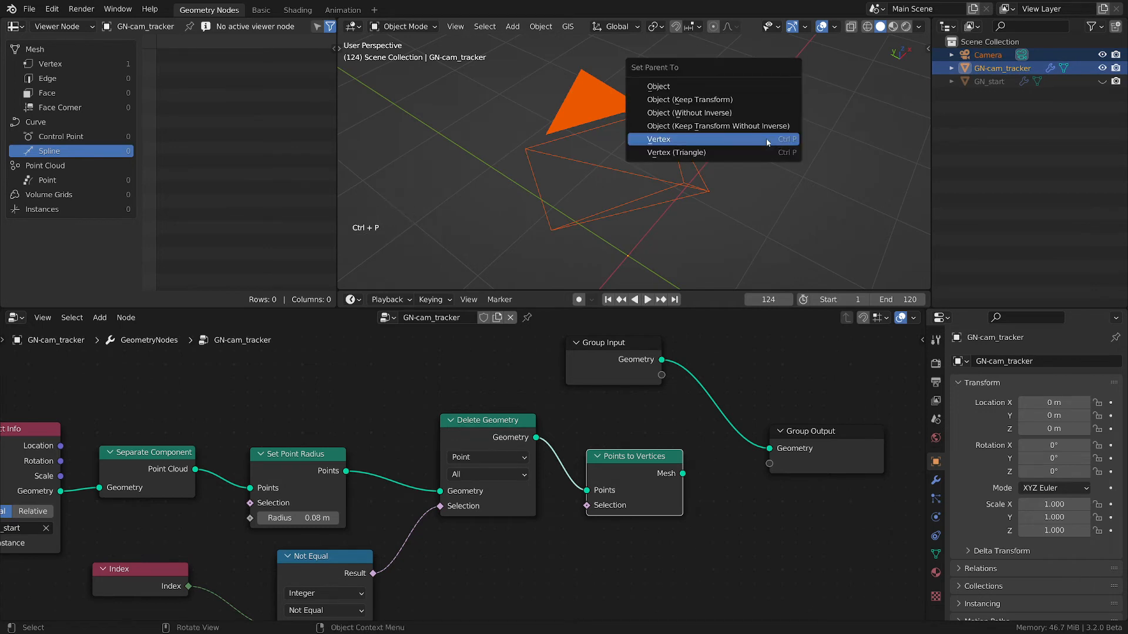
{"action": "left_click", "coordinate": [767, 142]}
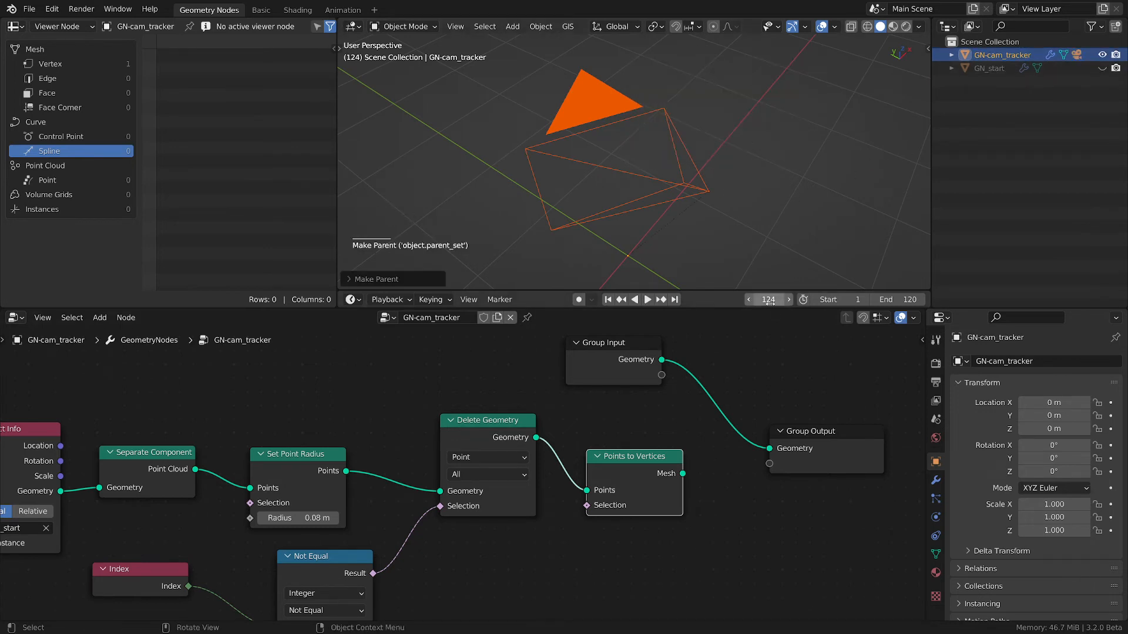
Spread out the Group Input, Points to Vertices and Group Output nodes to clear space before the output.
{"action": "middle_click_drag", "start_coordinate": [861, 439], "coordinate": [831, 450]}
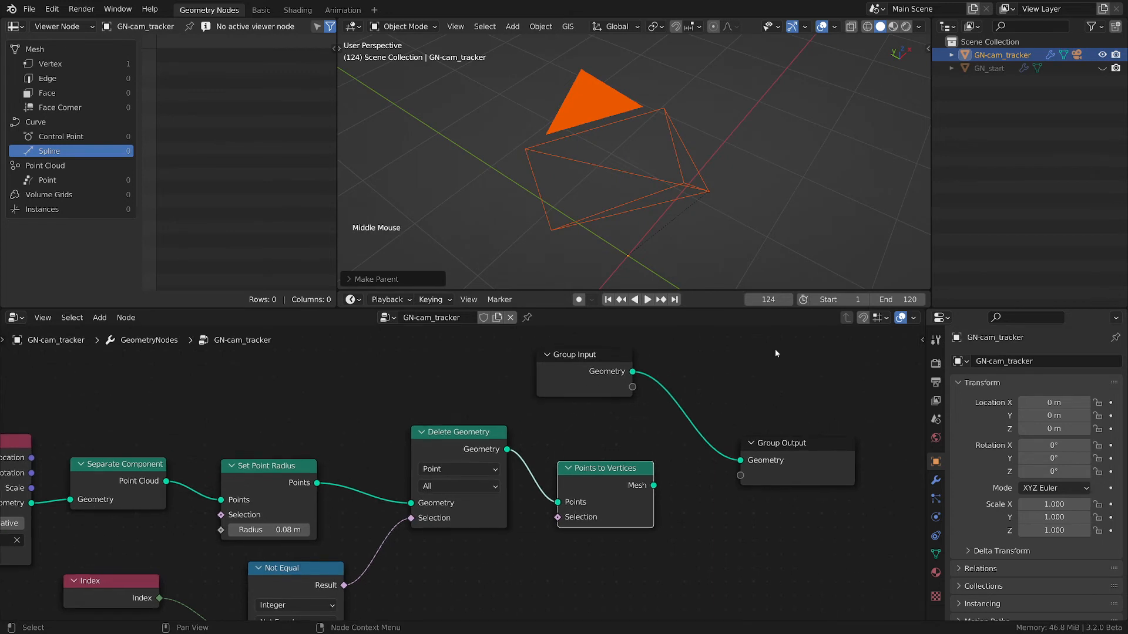
{"action": "left_click_drag", "start_coordinate": [579, 353], "coordinate": [540, 352]}
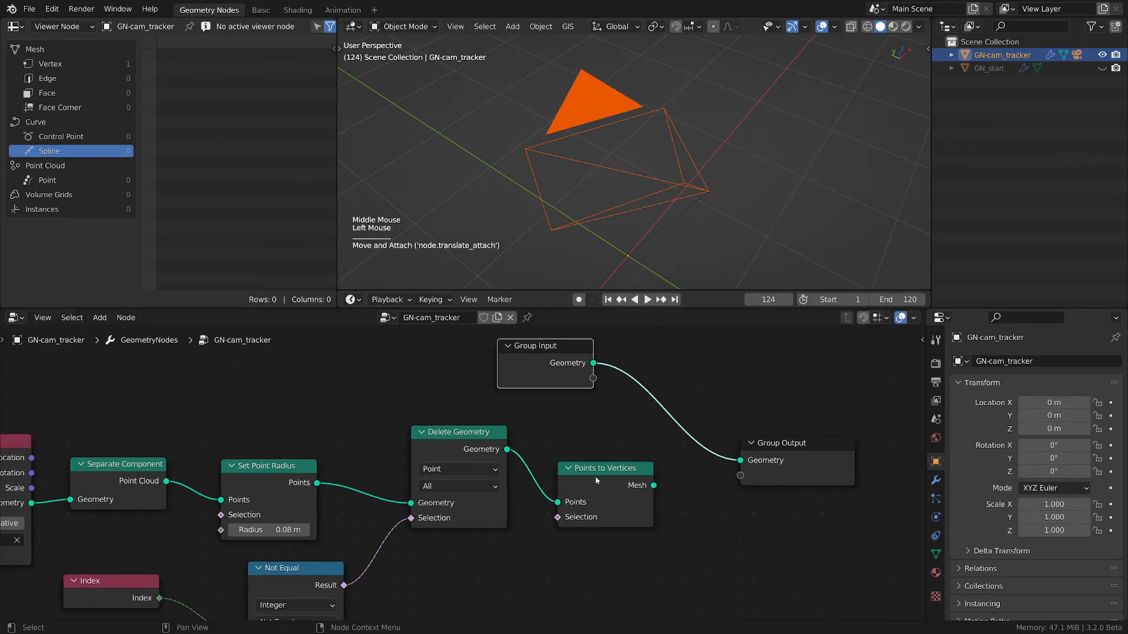
{"action": "left_click_drag", "start_coordinate": [595, 474], "coordinate": [574, 457]}
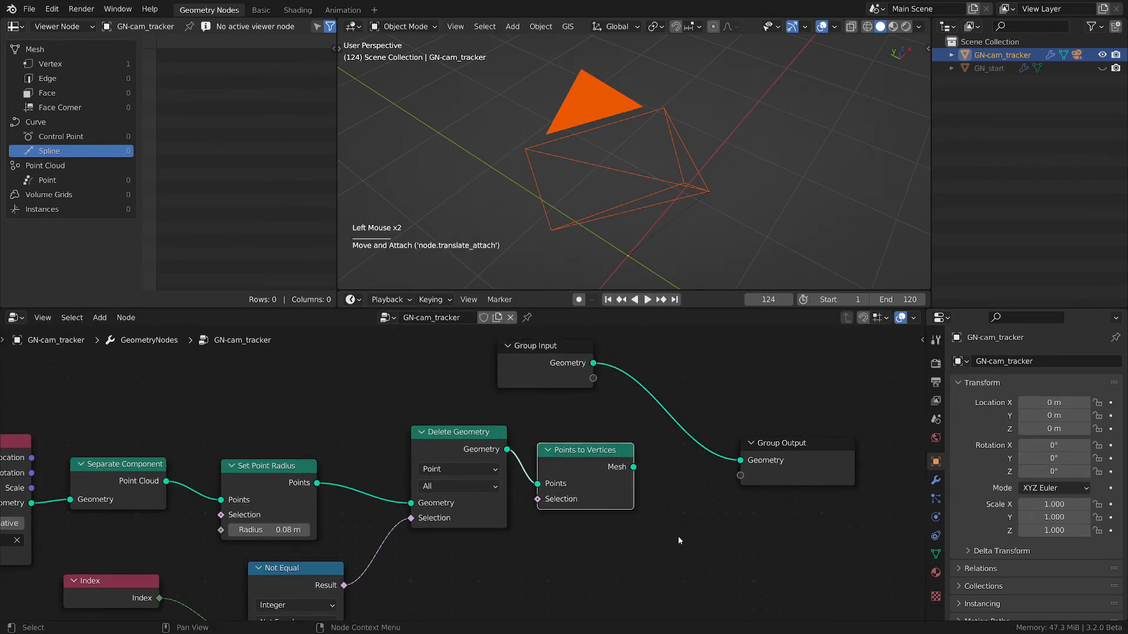
{"action": "scroll", "coordinate": [676, 535], "scroll_direction": "down", "scroll_amount": 1}
{"action": "left_click_drag", "start_coordinate": [767, 471], "coordinate": [826, 465]}
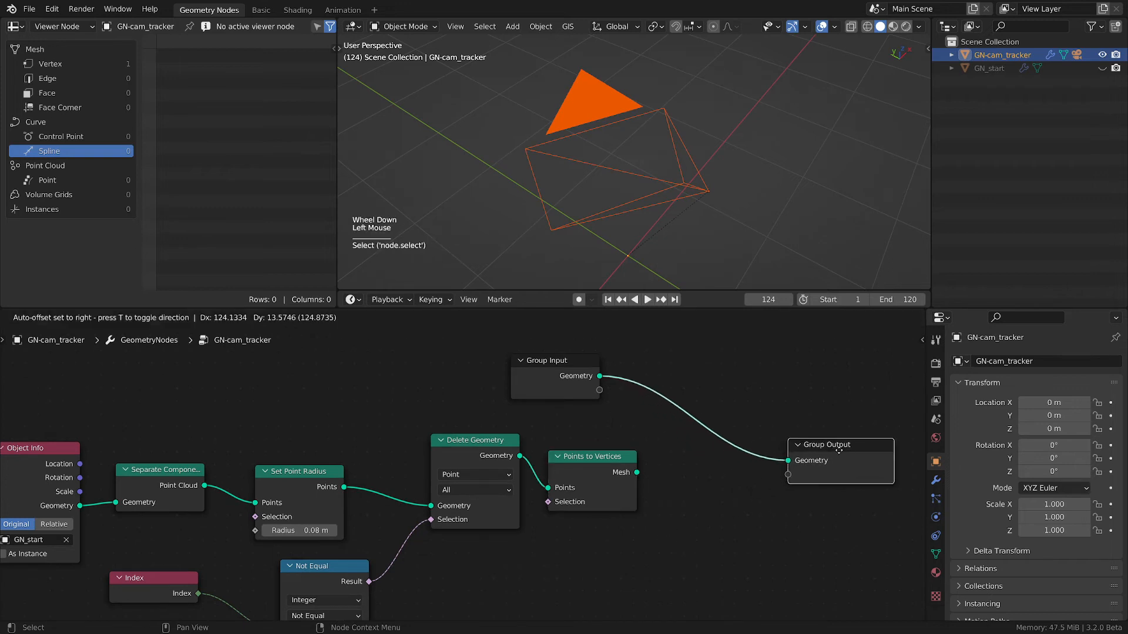
{"action": "middle_click_drag", "start_coordinate": [662, 527], "coordinate": [577, 553]}
{"action": "left_click_drag", "start_coordinate": [476, 388], "coordinate": [409, 391]}
Link the Points to Vertices mesh to Group Output and advance the timeline to frame 149.
{"action": "left_click_drag", "start_coordinate": [551, 500], "coordinate": [707, 488]}
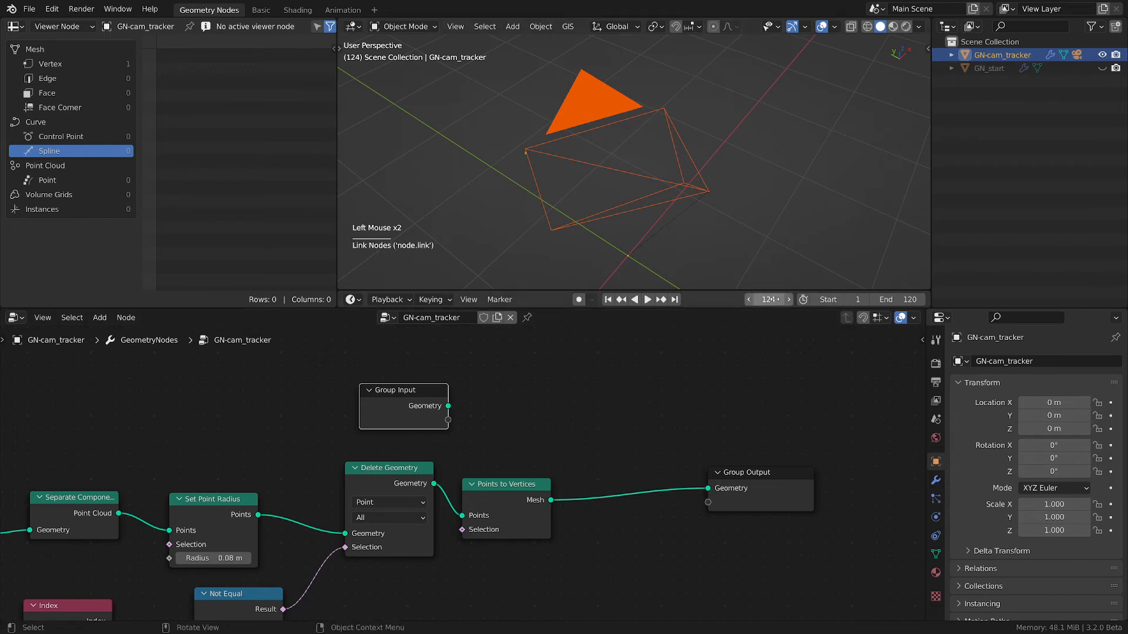
{"action": "mouse_move", "coordinate": [774, 299]}
{"action": "left_mouse_down"}
{"action": "mouse_move", "coordinate": [759, 299]}
{"action": "mouse_move", "coordinate": [790, 299]}
{"action": "left_mouse_up"}
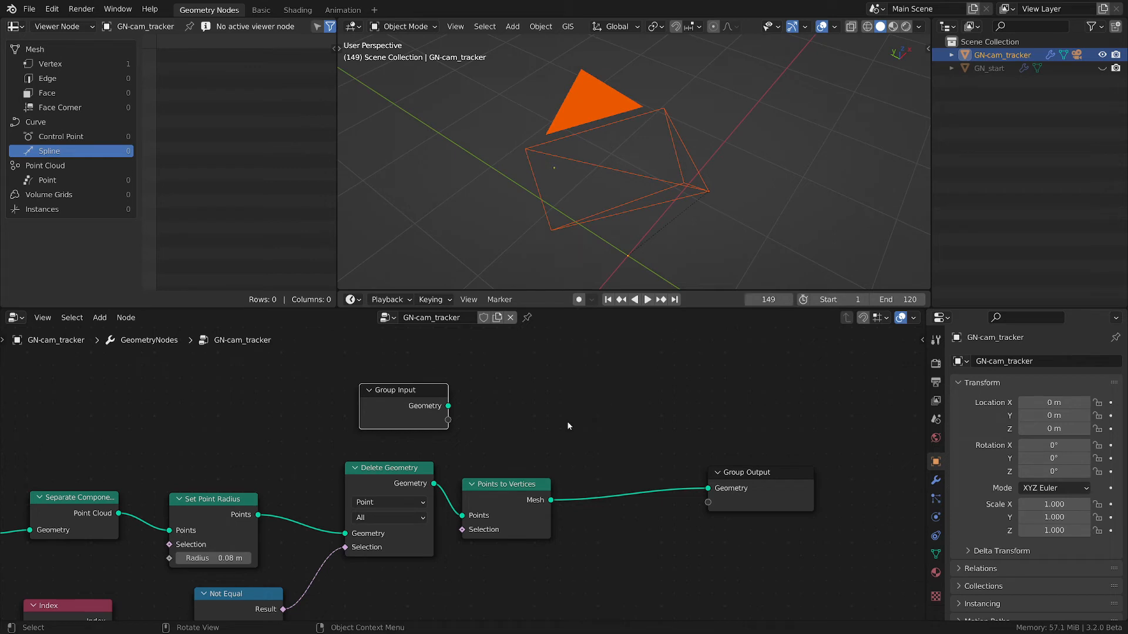
Relink the Group Input geometry to Group Output and tidy the Group Input, Delete Geometry and Points to Vertices nodes.
{"action": "left_click_drag", "start_coordinate": [450, 408], "coordinate": [709, 488]}
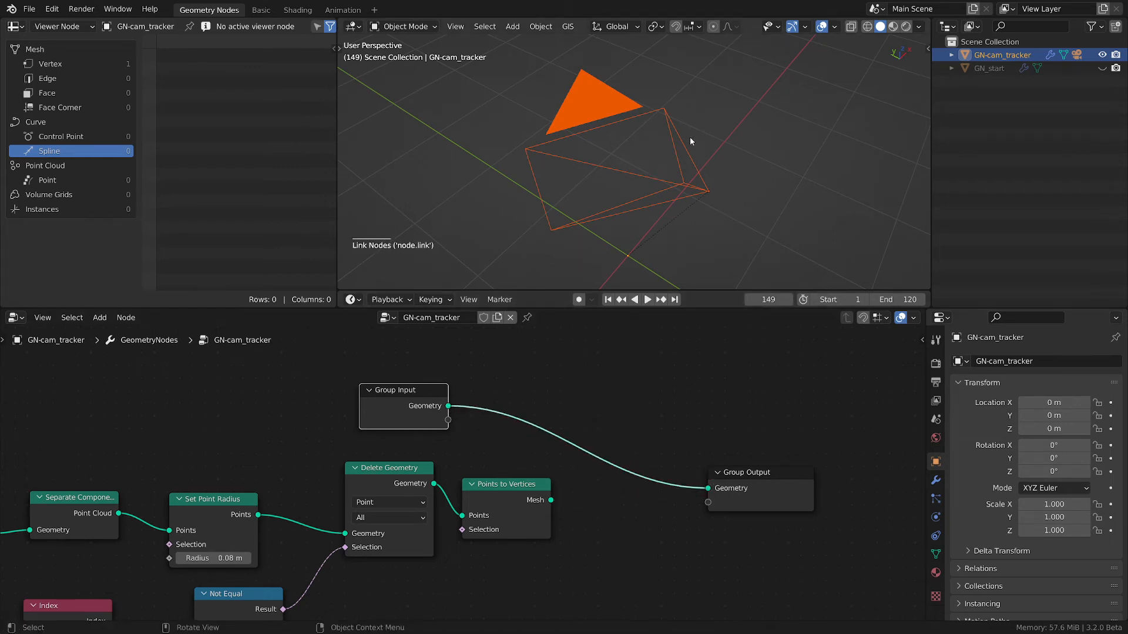
{"action": "left_click_drag", "start_coordinate": [513, 495], "coordinate": [516, 500]}
{"action": "left_click_drag", "start_coordinate": [417, 391], "coordinate": [407, 402]}
{"action": "left_click_drag", "start_coordinate": [413, 390], "coordinate": [405, 388]}
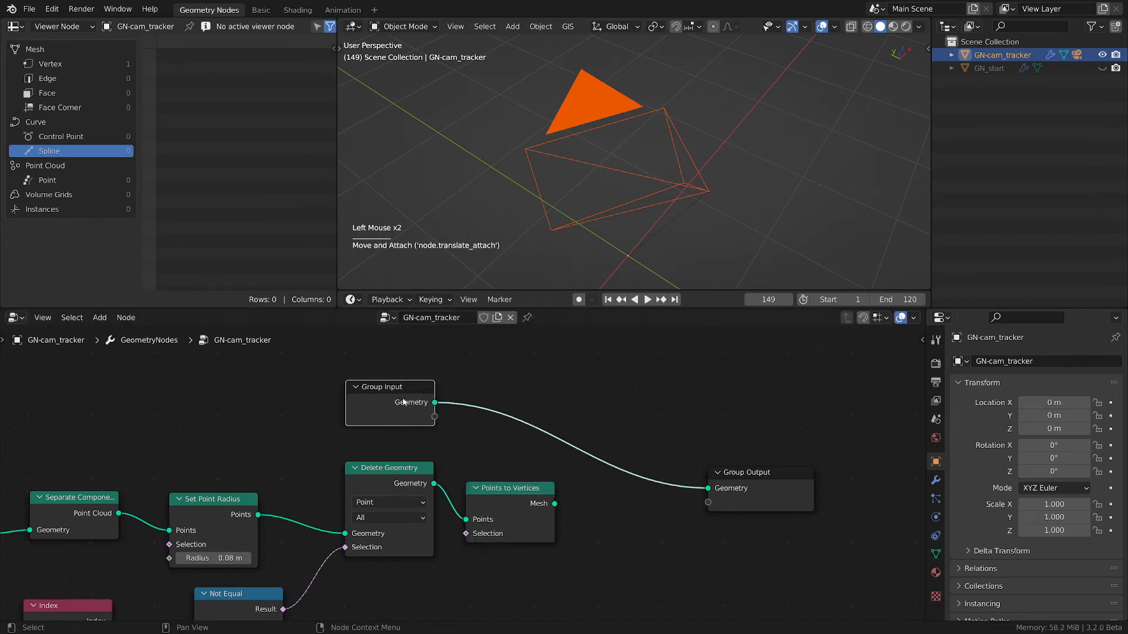
{"action": "middle_click_drag", "start_coordinate": [567, 542], "coordinate": [514, 536]}
{"action": "left_click_drag", "start_coordinate": [350, 474], "coordinate": [331, 480]}
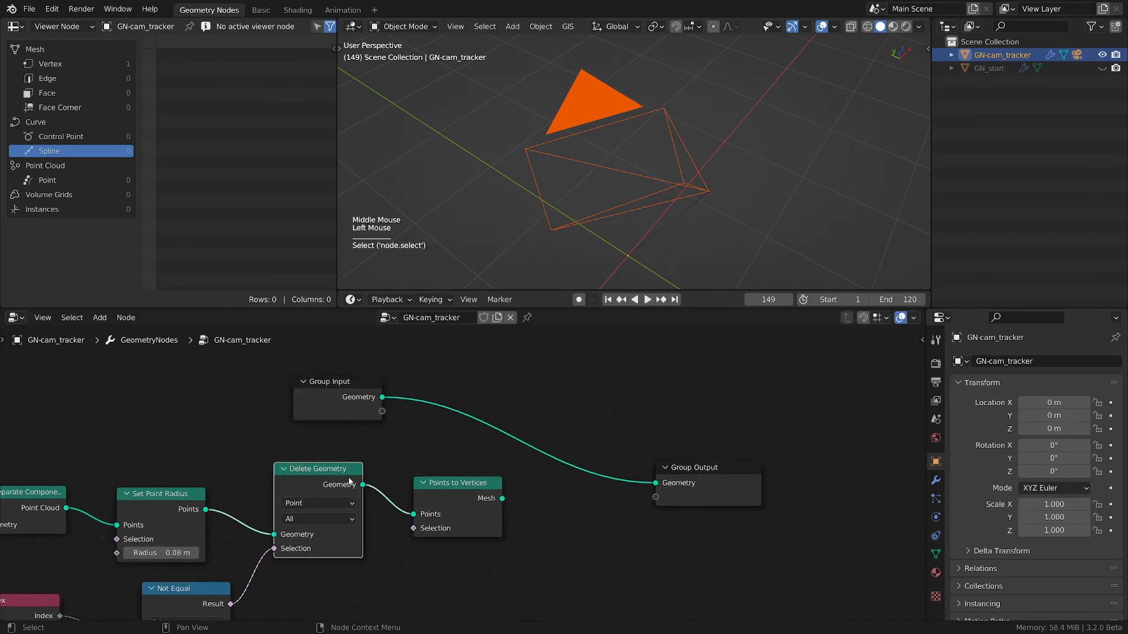
{"action": "mouse_move", "coordinate": [467, 492]}
{"action": "left_mouse_down"}
{"action": "mouse_move", "coordinate": [428, 502]}
{"action": "mouse_move", "coordinate": [457, 504]}
{"action": "left_mouse_up"}
{"action": "left_click", "coordinate": [454, 501]}
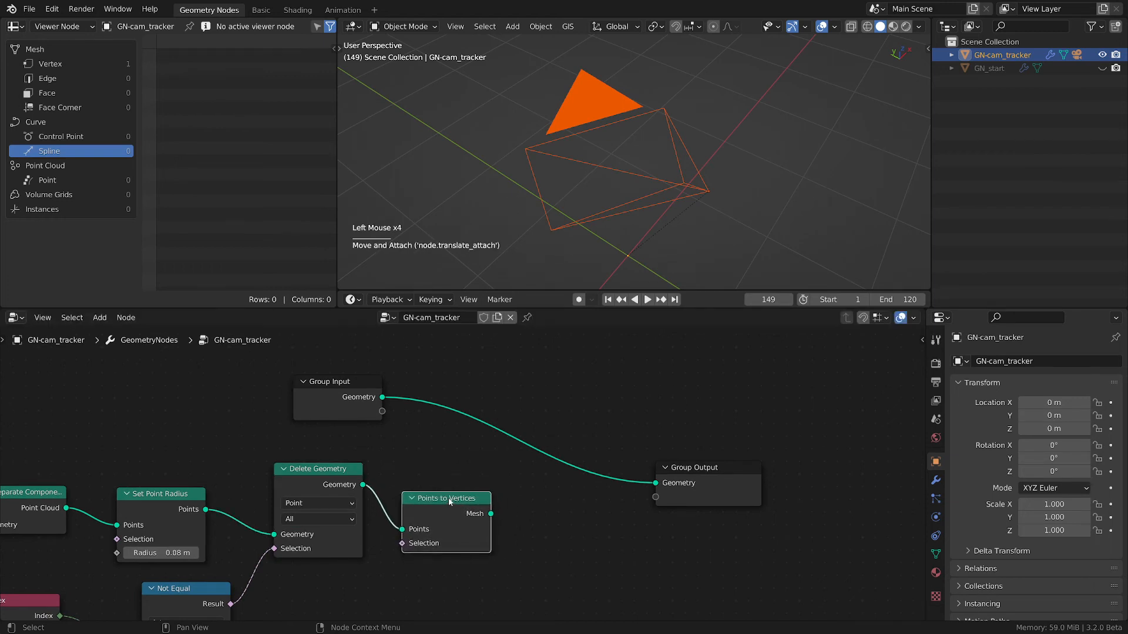
{"action": "left_click", "coordinate": [450, 501]}
{"action": "left_click_drag", "start_coordinate": [365, 390], "coordinate": [367, 385]}
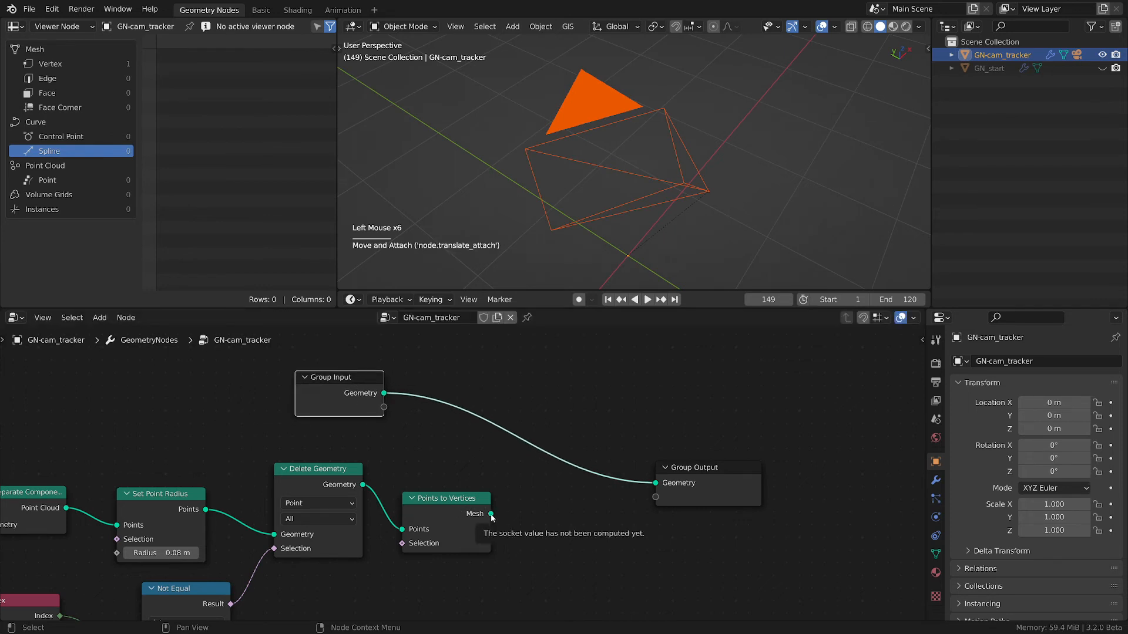
Replace the Points to Vertices node with a Transfer Attribute node and link the Delete Geometry output to its Source.
{"action": "left_click", "coordinate": [469, 508]}
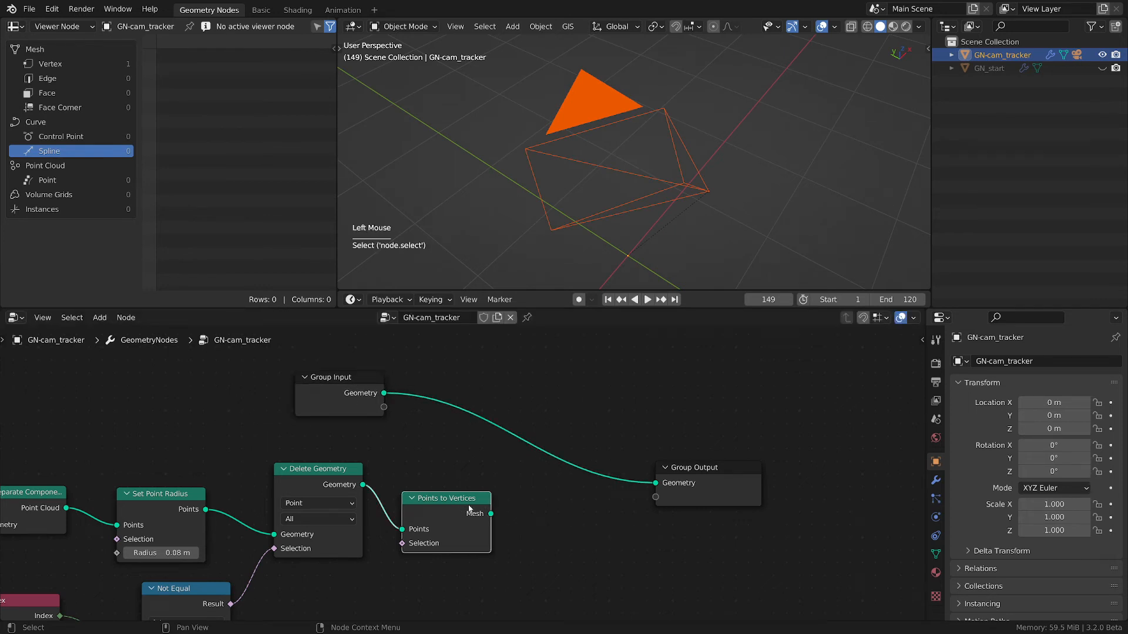
{"action": "key", "text": "x"}
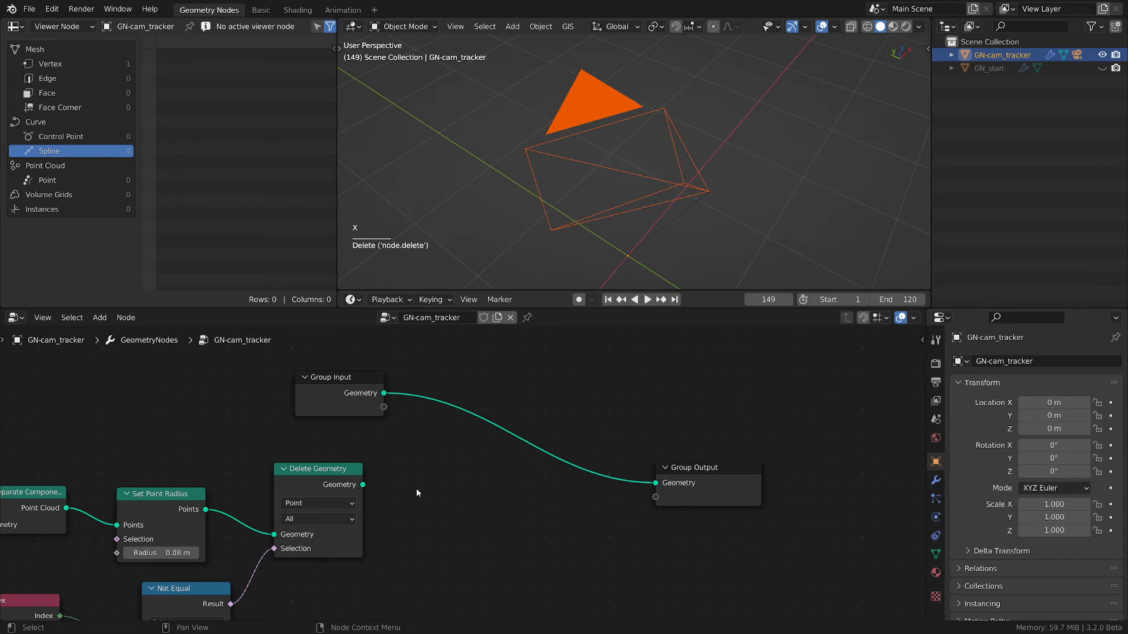
{"action": "middle_click_drag", "start_coordinate": [416, 488], "coordinate": [392, 469]}
{"action": "key", "text": "shift+a"}
{"action": "mouse_move", "coordinate": [375, 383]}
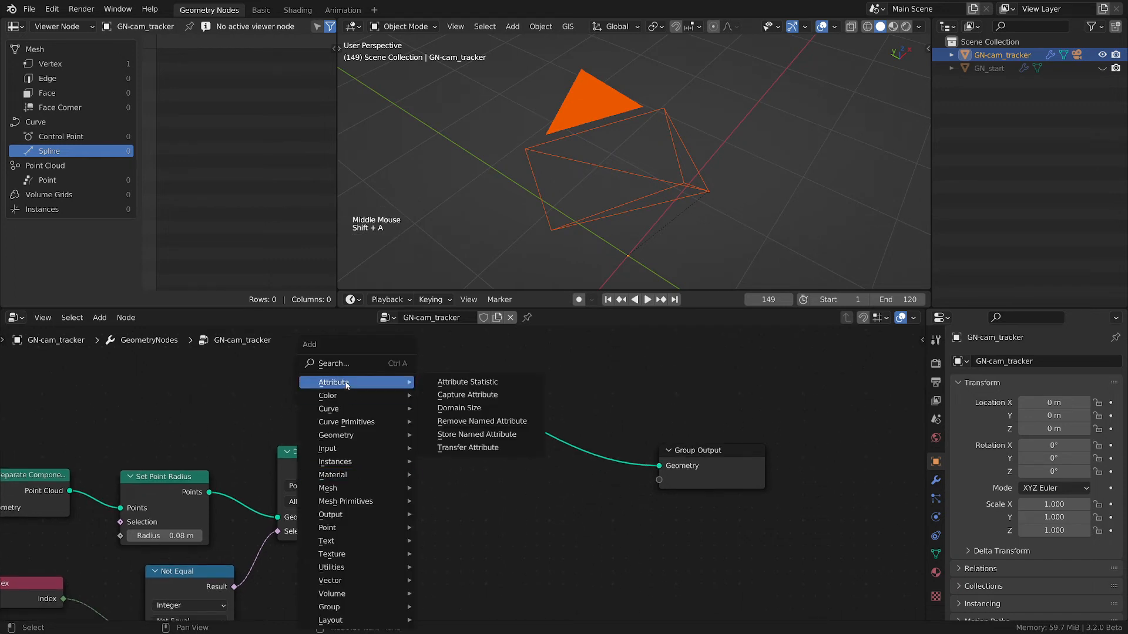
{"action": "left_click", "coordinate": [468, 447]}
{"action": "left_click", "coordinate": [369, 476]}
{"action": "left_click_drag", "start_coordinate": [366, 468], "coordinate": [431, 534]}
Set the Transfer Attribute node's mapping to Index and its data type to Vector.
{"action": "left_click", "coordinate": [474, 519]}
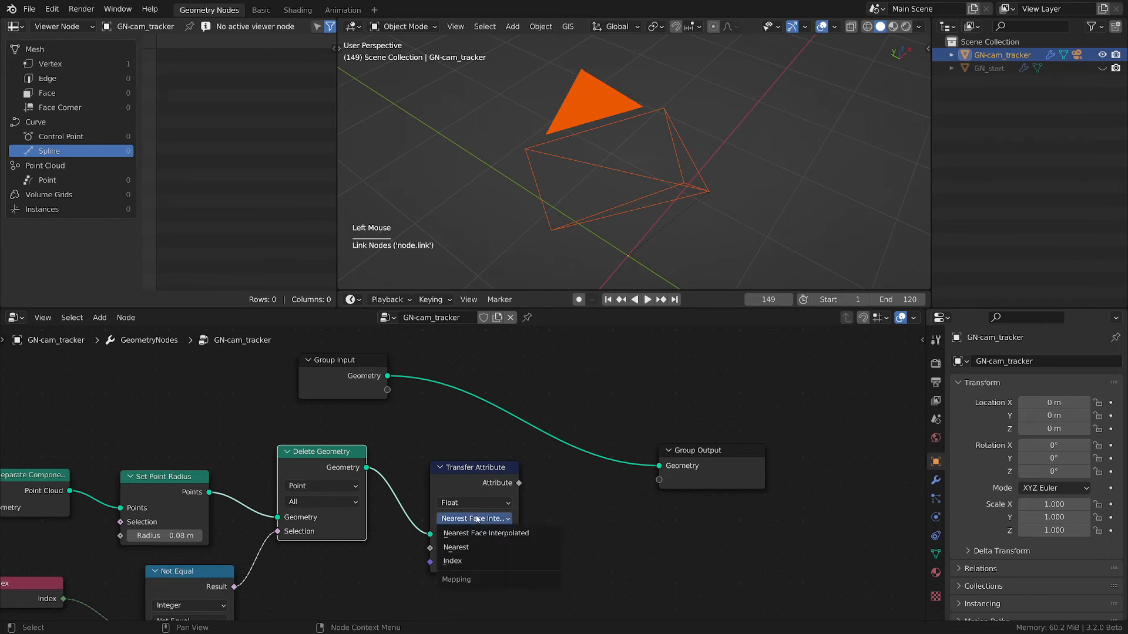
{"action": "left_click", "coordinate": [546, 561]}
{"action": "middle_click_drag", "start_coordinate": [566, 555], "coordinate": [576, 496]}
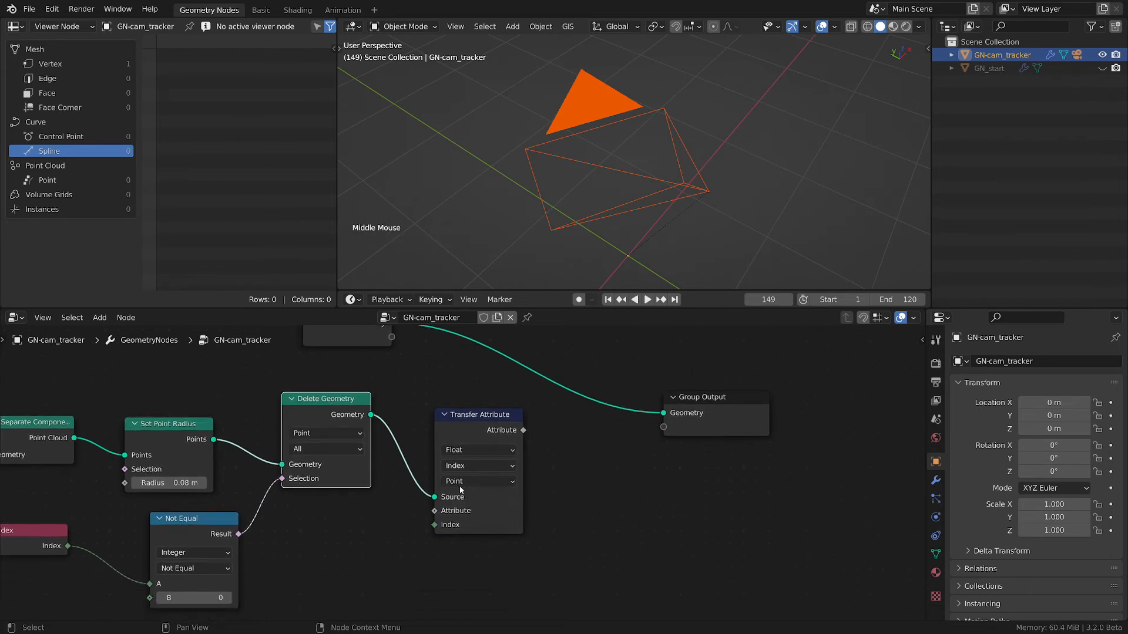
{"action": "left_click", "coordinate": [467, 451]}
{"action": "left_click", "coordinate": [469, 494]}
Add a Position node below Transfer Attribute and link it to the Attribute input.
{"action": "key", "text": "shift+a"}
{"action": "mouse_move", "coordinate": [353, 448]}
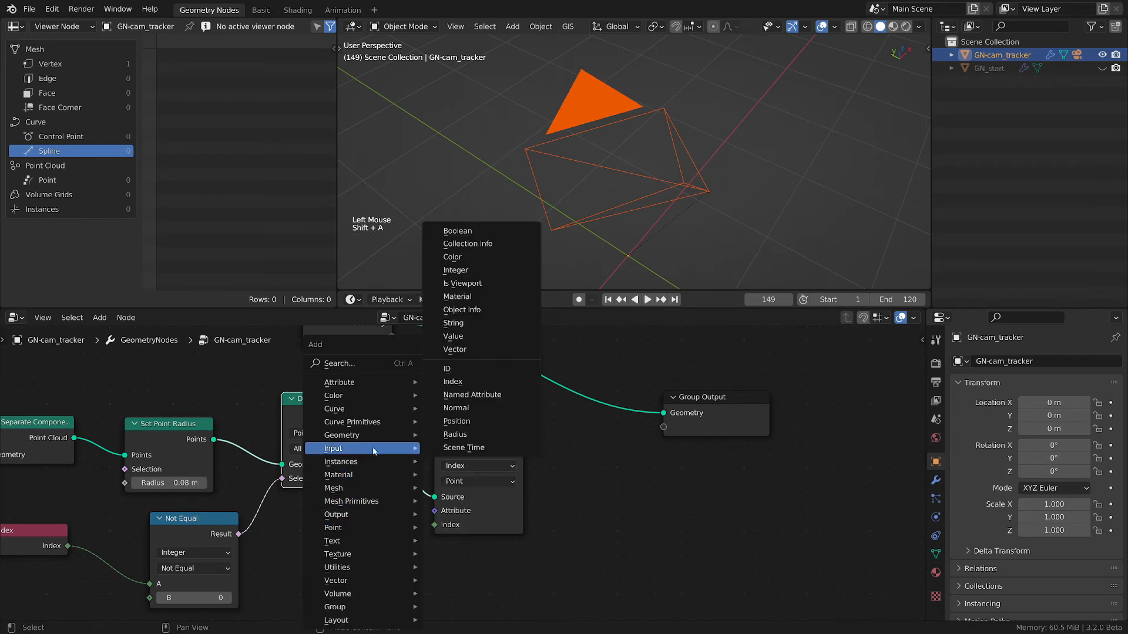
{"action": "left_click", "coordinate": [464, 421]}
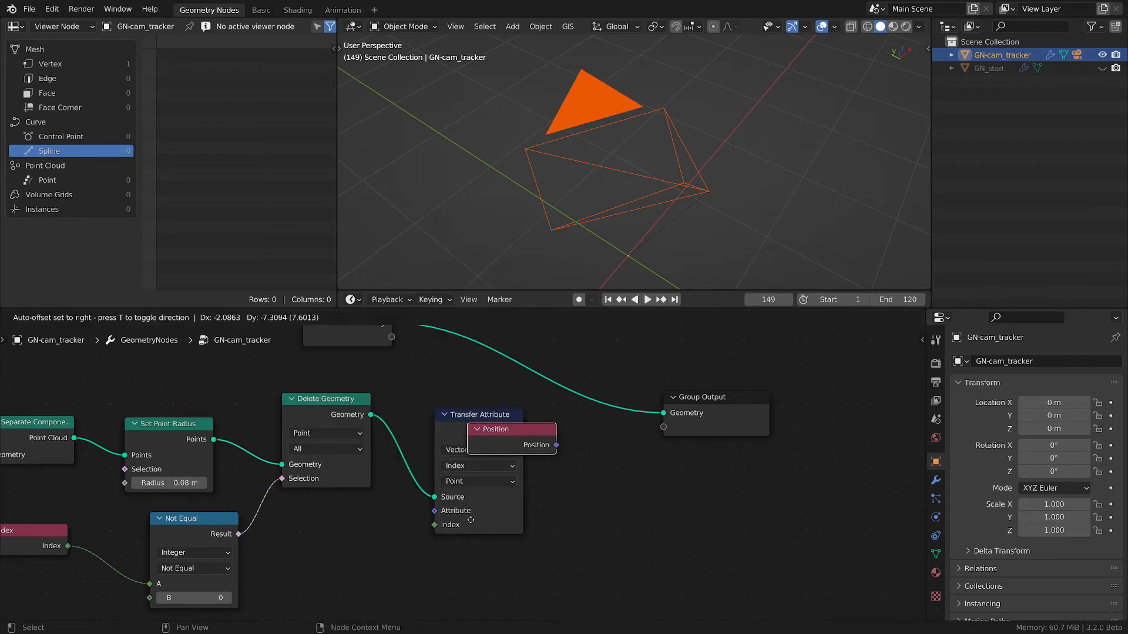
{"action": "left_click", "coordinate": [442, 552]}
{"action": "left_click_drag", "start_coordinate": [531, 573], "coordinate": [435, 511]}
{"action": "mouse_move", "coordinate": [488, 555]}
{"action": "left_mouse_down"}
{"action": "mouse_move", "coordinate": [462, 553]}
{"action": "mouse_move", "coordinate": [485, 550]}
{"action": "left_mouse_up"}
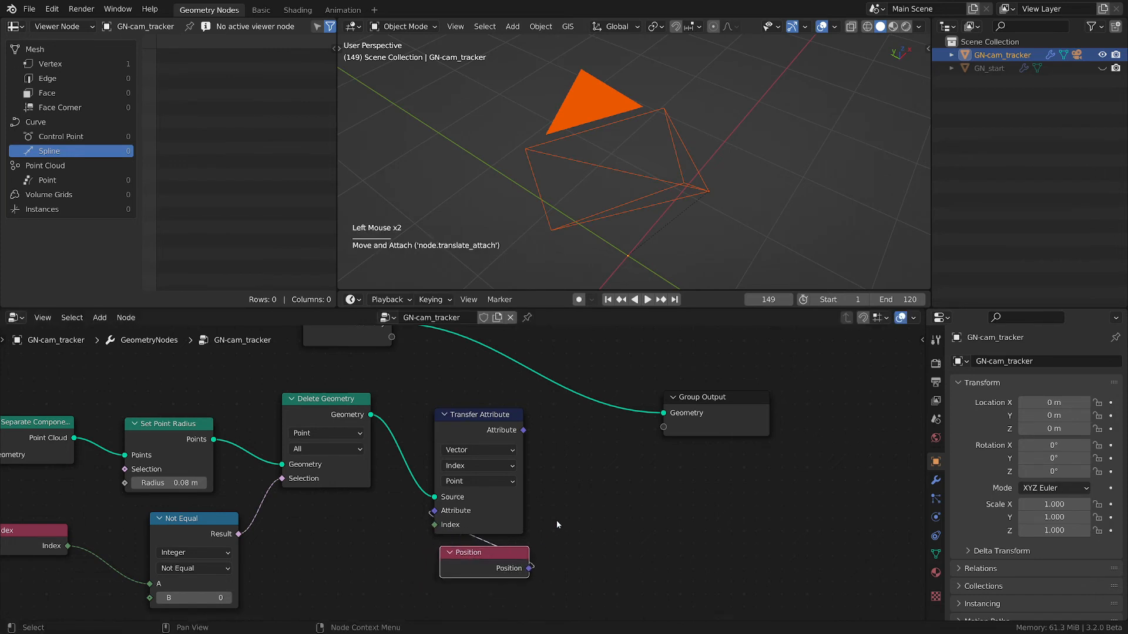
Insert a Set Position node before Group Output and link the Transfer Attribute result to its Position input.
{"action": "middle_click_drag", "start_coordinate": [588, 461], "coordinate": [547, 479]}
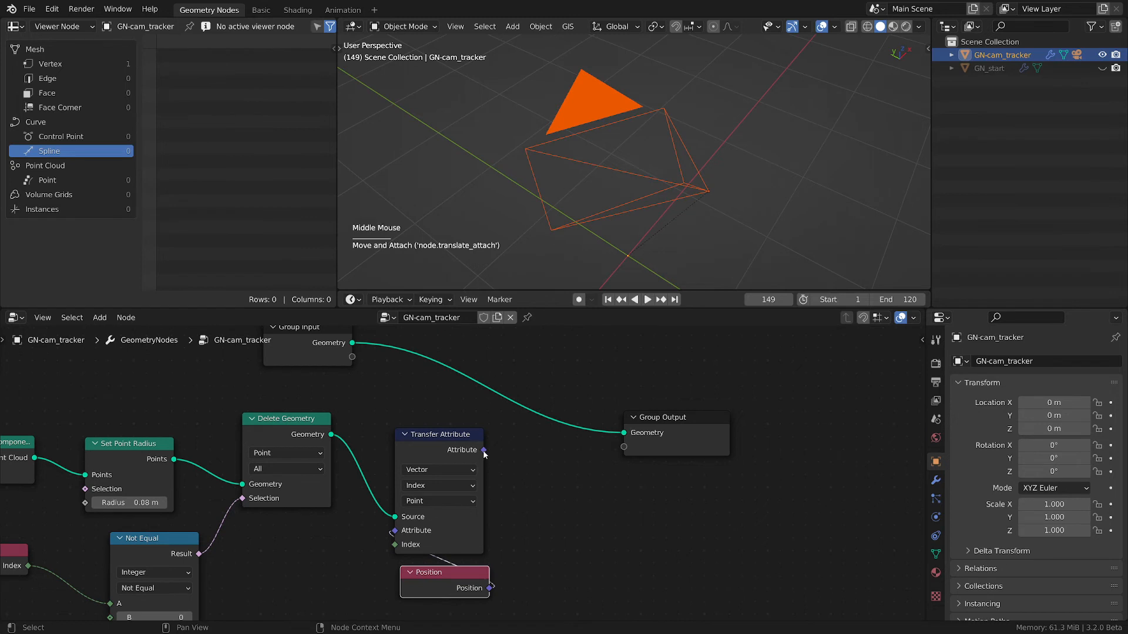
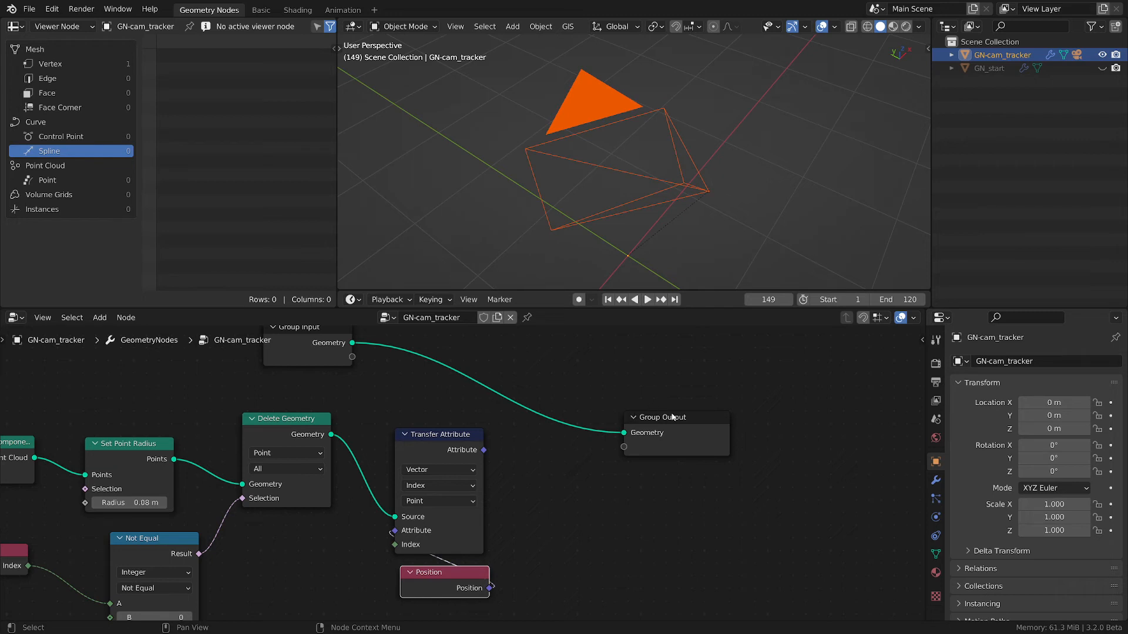
{"action": "left_click_drag", "start_coordinate": [672, 416], "coordinate": [736, 407]}
{"action": "key", "text": "shift+a"}
{"action": "mouse_move", "coordinate": [587, 416]}
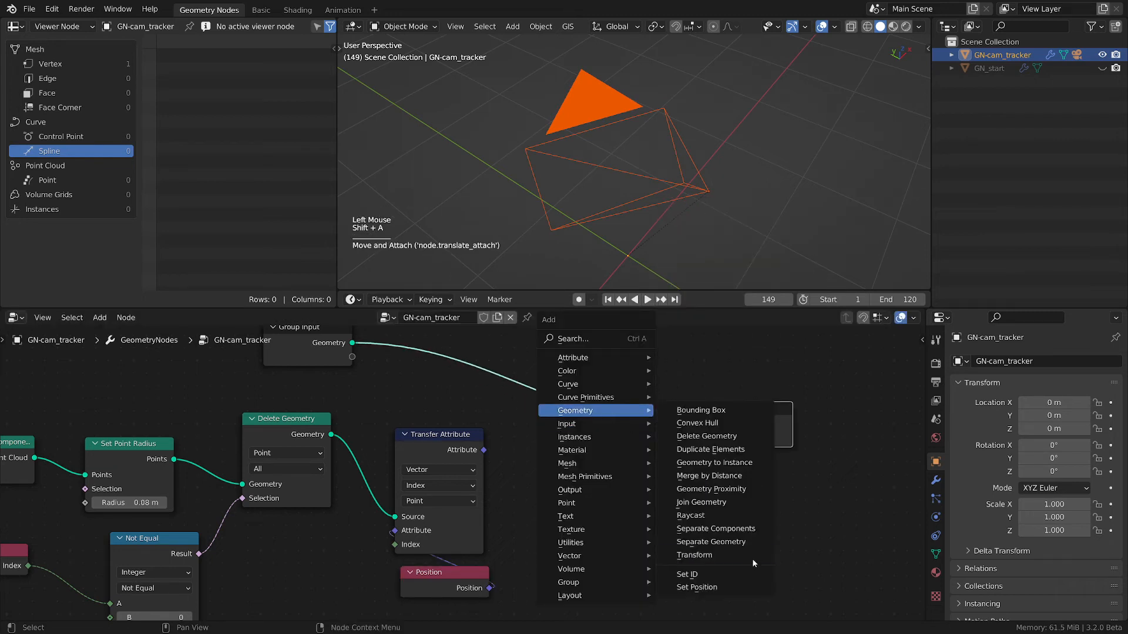
{"action": "left_click", "coordinate": [697, 587]}
{"action": "left_click", "coordinate": [524, 543]}
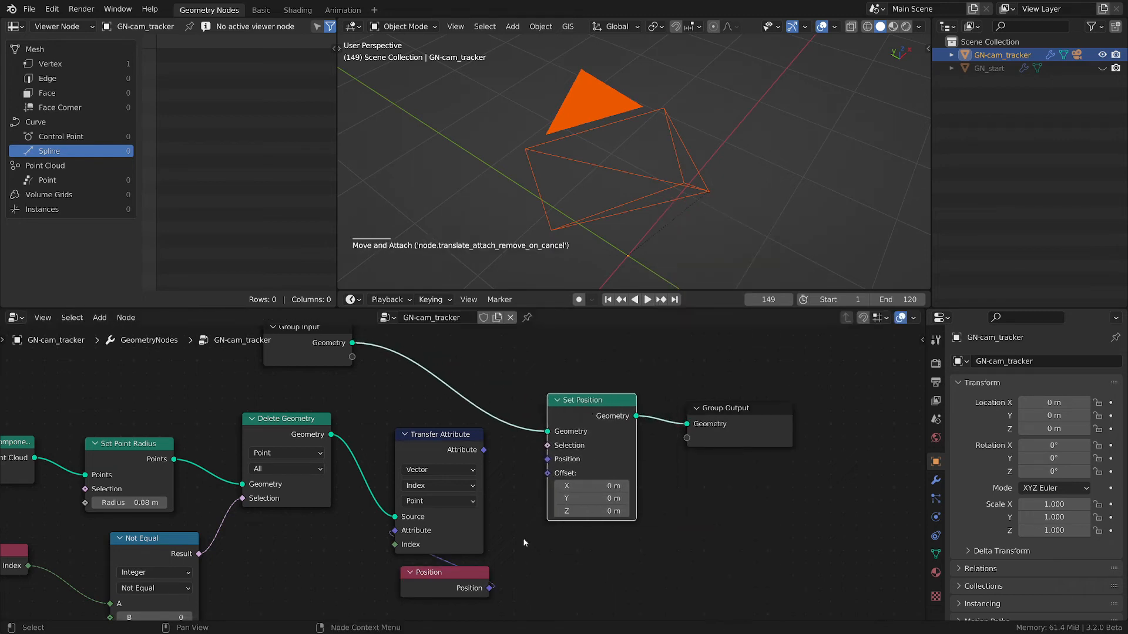
{"action": "left_click_drag", "start_coordinate": [484, 451], "coordinate": [555, 461]}
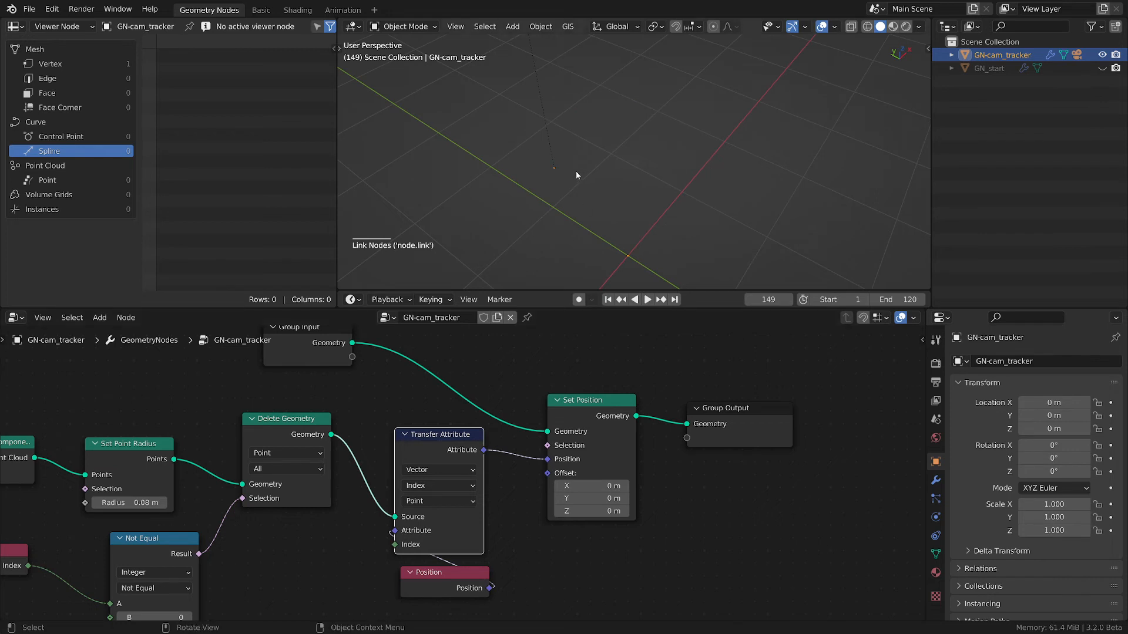
Scrub the timeline back to frame 0 and view the scene through the camera.
{"action": "scroll", "coordinate": [575, 174], "scroll_direction": "down", "scroll_amount": 3}
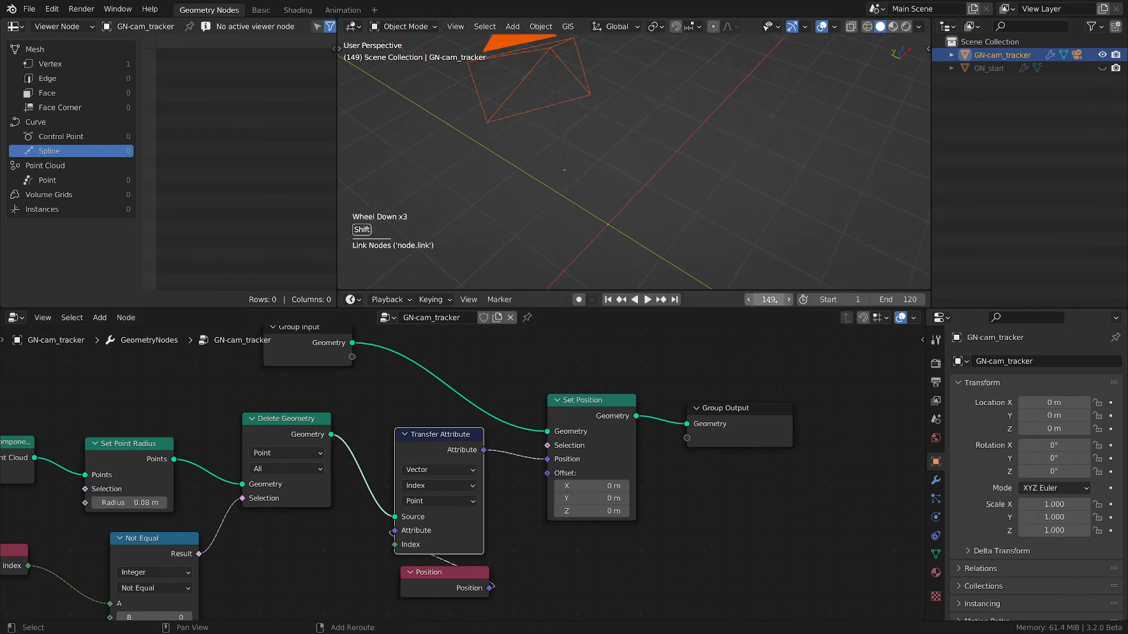
{"action": "left_click_drag", "start_coordinate": [768, 299], "coordinate": [702, 300], "text": "shift"}
{"action": "key", "text": "KP_0"}
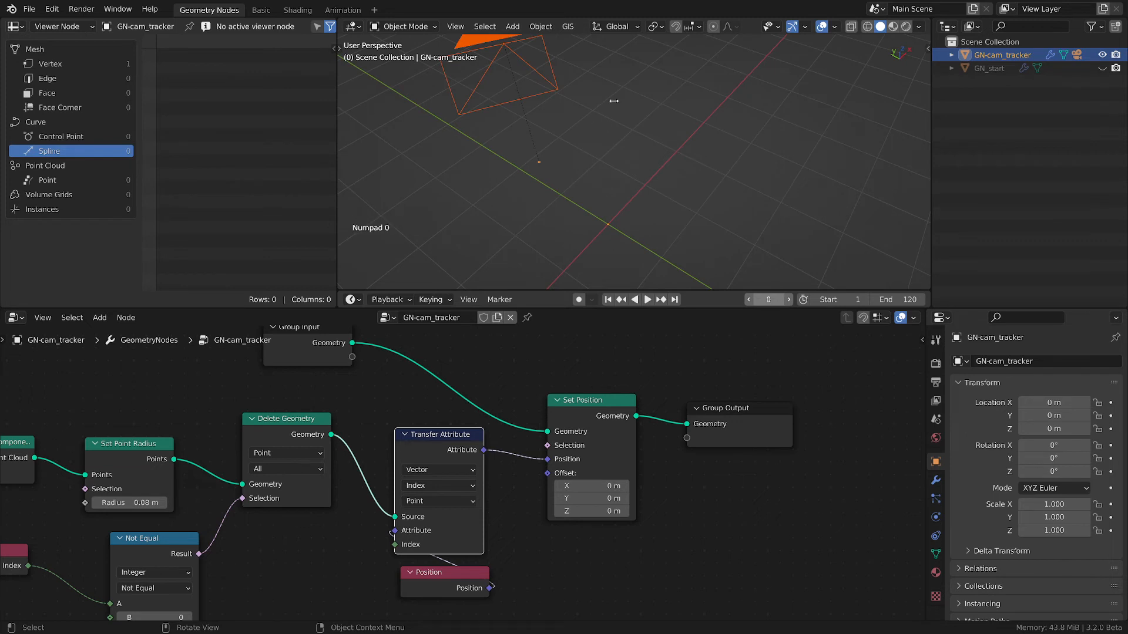
{"action": "key", "text": "KP_0"}
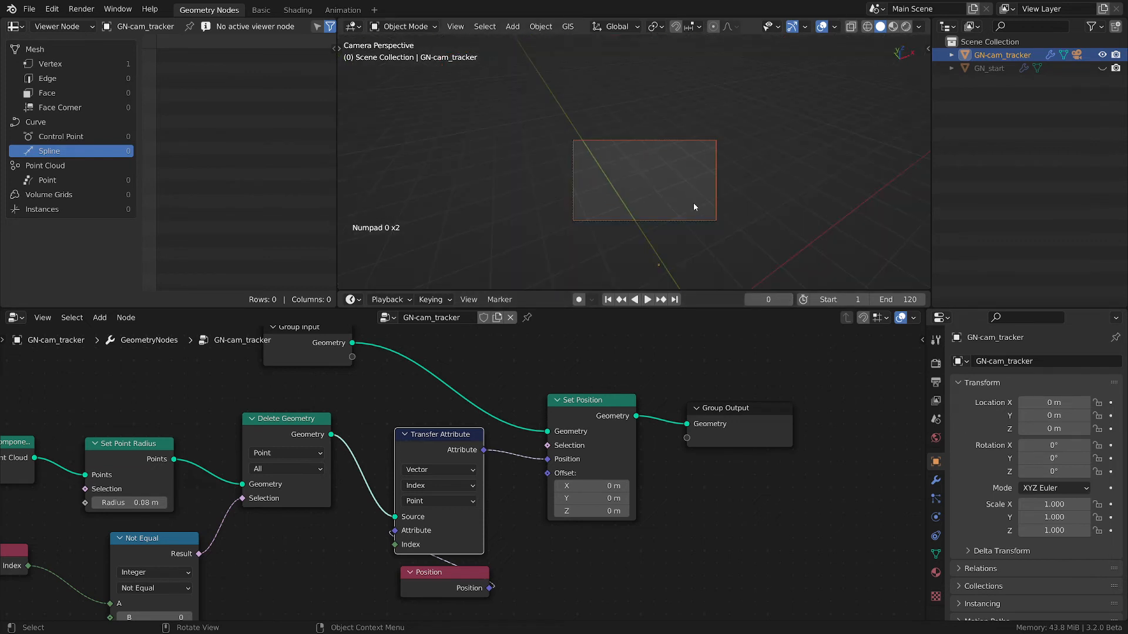
Select only the Camera and move it along its local Y and X axes to about X -0.78, Y -1.55, Z 1.70 m.
{"action": "key", "text": "g"}
{"action": "left_click", "coordinate": [737, 159]}
{"action": "left_click", "coordinate": [951, 54]}
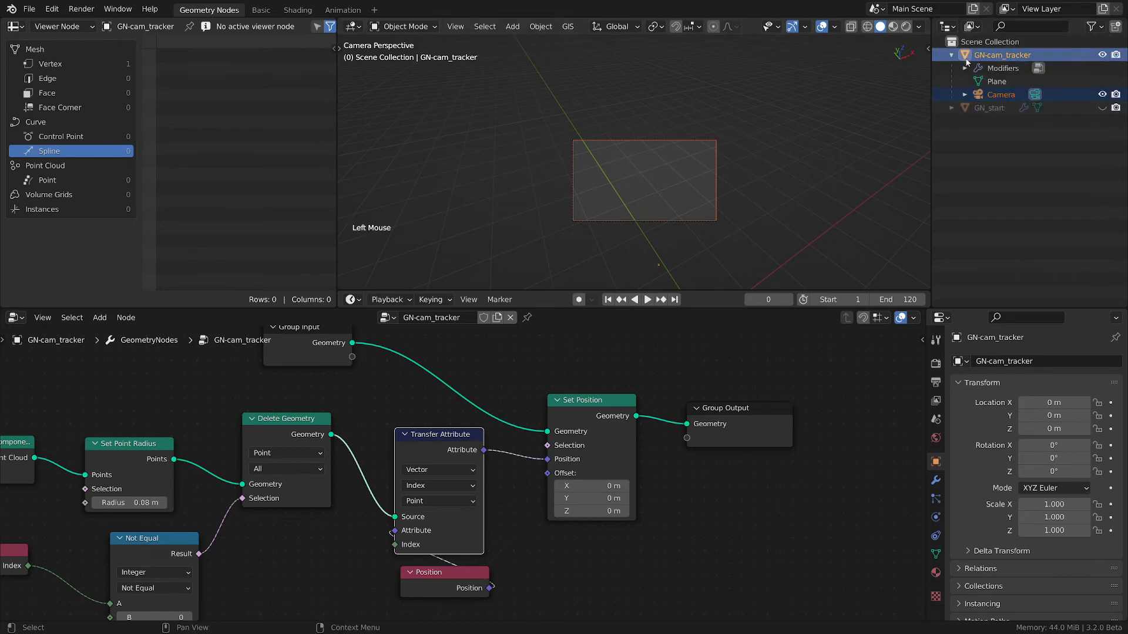
{"action": "left_click", "coordinate": [982, 94]}
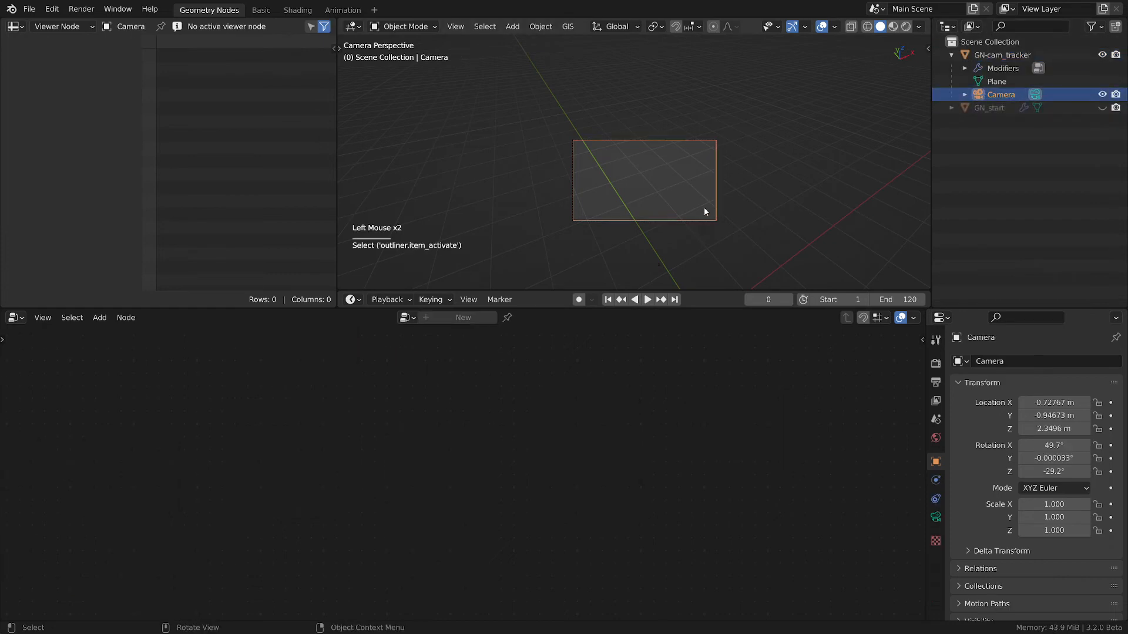
{"action": "key", "text": "g"}
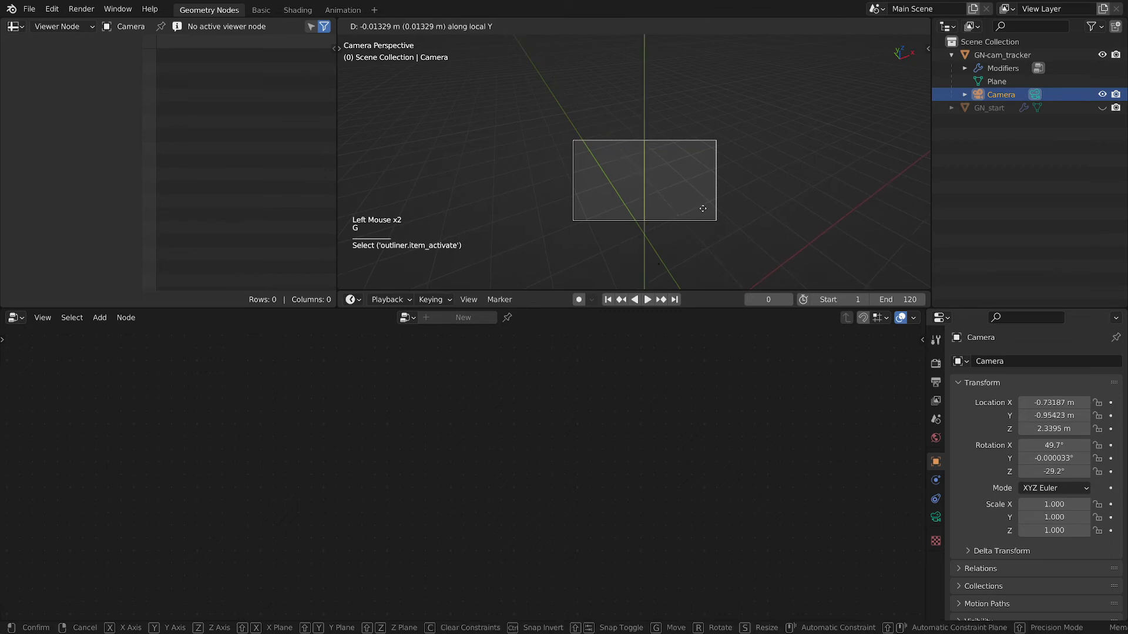
{"action": "left_click", "coordinate": [706, 233]}
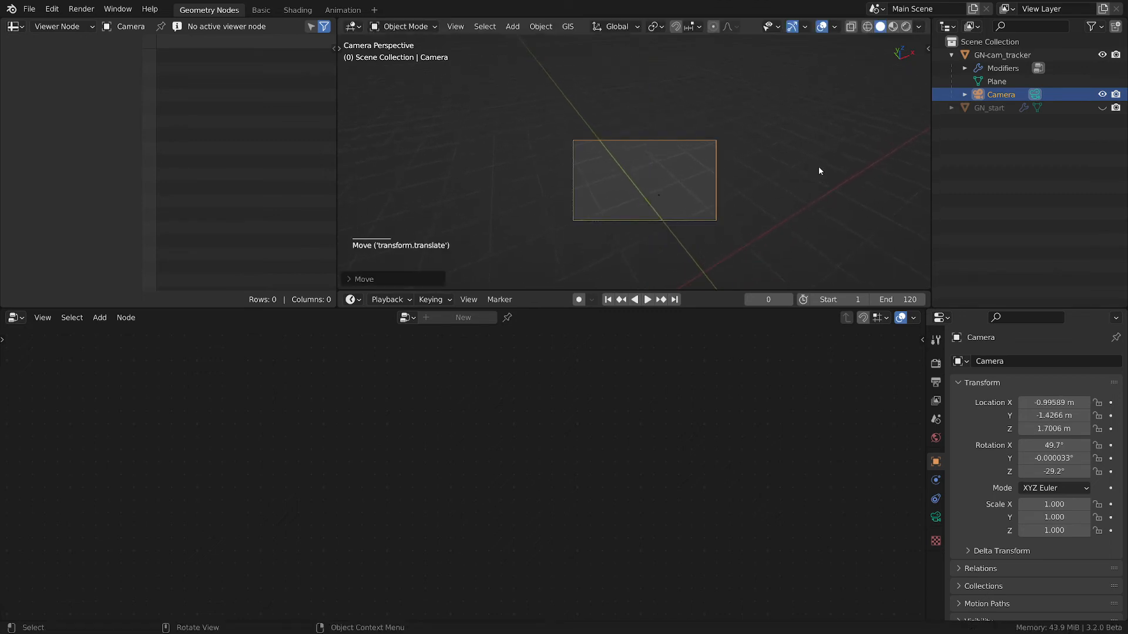
{"action": "key", "text": "g"}
{"action": "key", "text": "x"}
{"action": "key", "text": "x"}
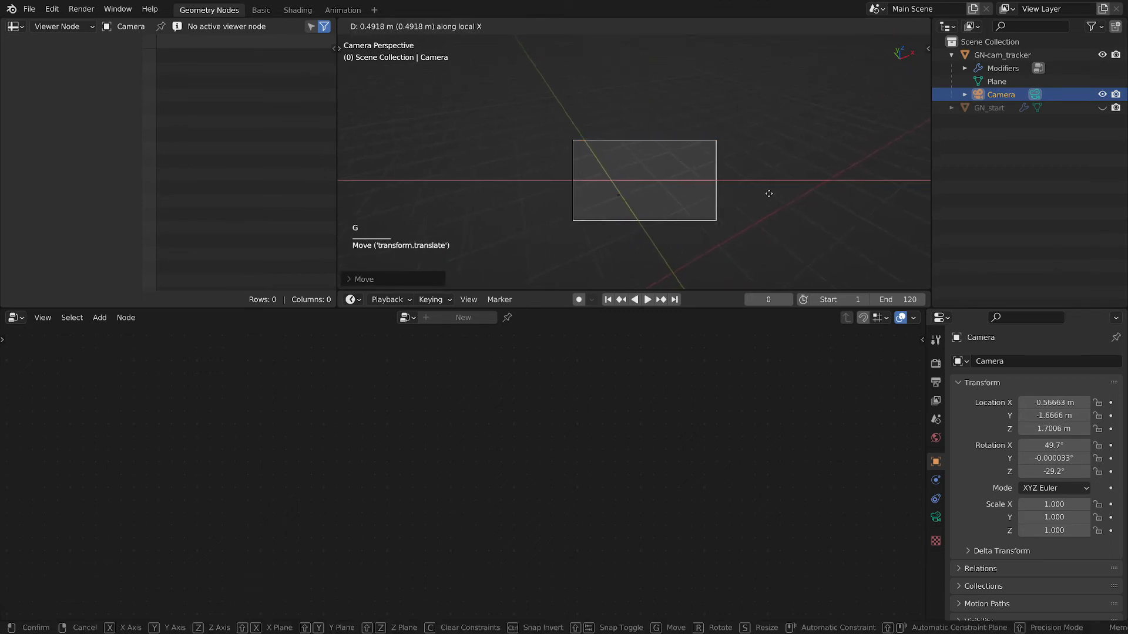
{"action": "left_click", "coordinate": [760, 193]}
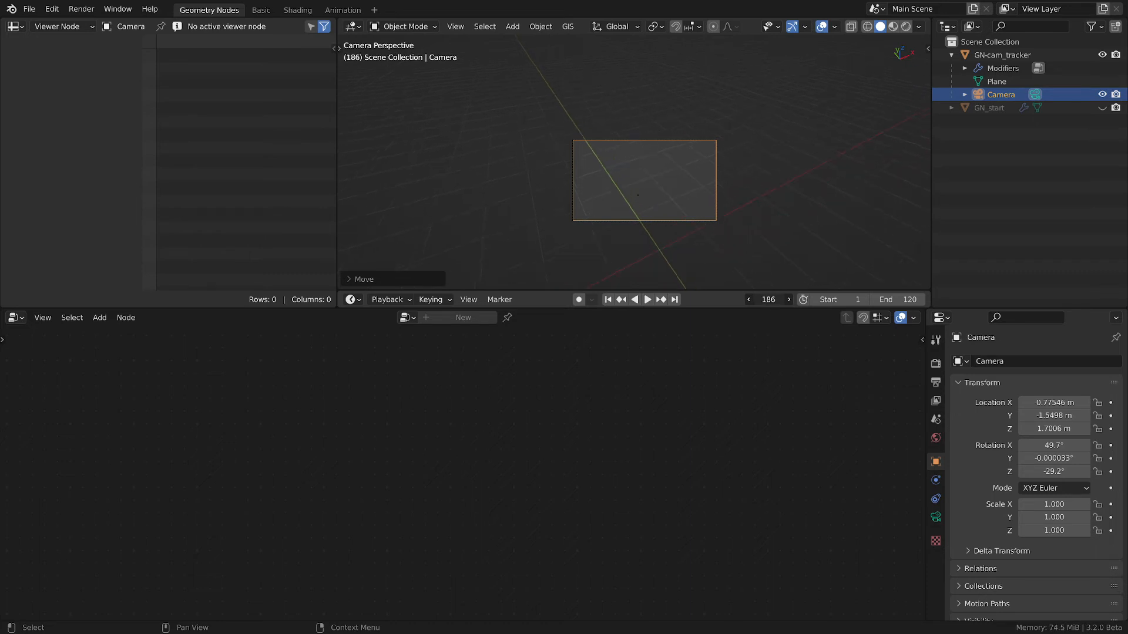
Scrub the timeline to frame 245 and unhide GN_start in the viewport.
{"action": "left_click_drag", "start_coordinate": [768, 300], "coordinate": [705, 300]}
{"action": "left_click", "coordinate": [950, 58]}
{"action": "left_click", "coordinate": [951, 57]}
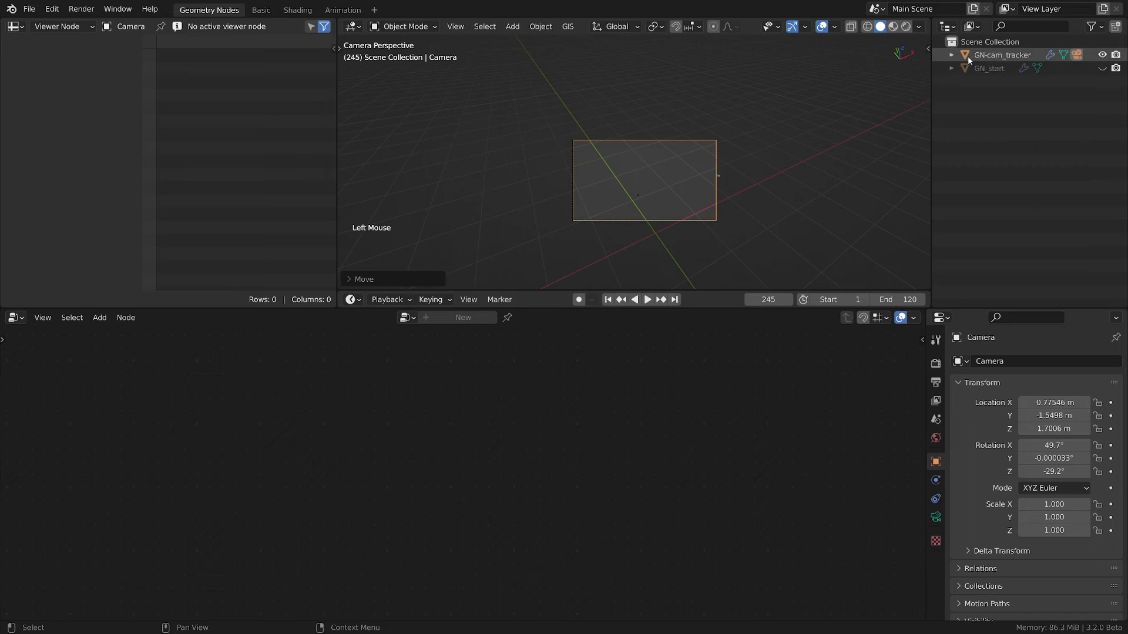
{"action": "left_click", "coordinate": [1102, 68]}
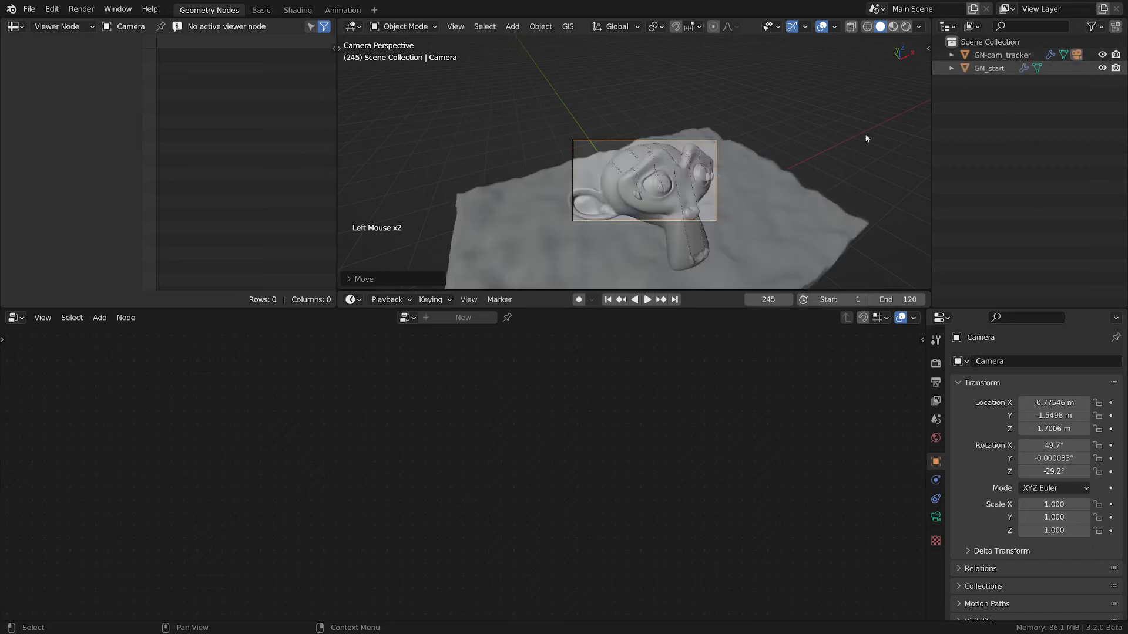
In the GN-cam_tracker tree, move Group Input below Object Info and expose the Not Equal node's B value as a group input.
{"action": "left_click", "coordinate": [976, 57]}
{"action": "scroll", "coordinate": [725, 181], "scroll_direction": "up", "scroll_amount": 2}
{"action": "scroll", "coordinate": [724, 453], "scroll_direction": "down", "scroll_amount": 3}
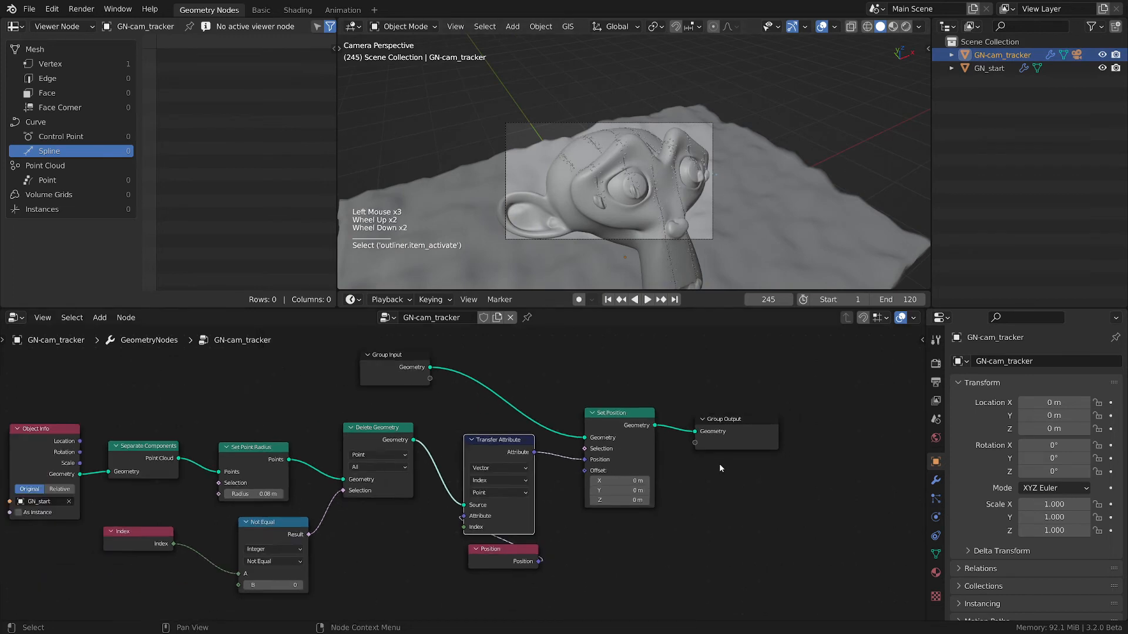
{"action": "middle_click_drag", "start_coordinate": [719, 463], "coordinate": [646, 505]}
{"action": "scroll", "coordinate": [563, 542], "scroll_direction": "up", "scroll_amount": 2}
{"action": "scroll", "coordinate": [418, 576], "scroll_direction": "down", "scroll_amount": 2}
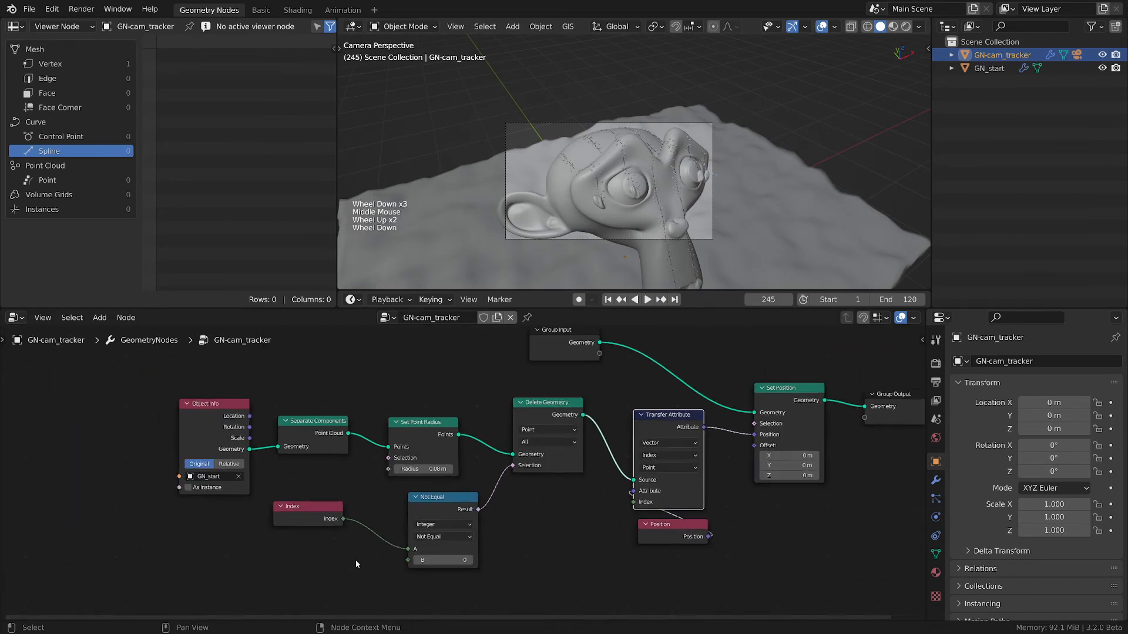
{"action": "middle_click_drag", "start_coordinate": [354, 560], "coordinate": [411, 508]}
{"action": "left_click_drag", "start_coordinate": [558, 350], "coordinate": [153, 503]}
{"action": "left_click_drag", "start_coordinate": [426, 555], "coordinate": [200, 518]}
Rename the group's B input to "Point to track" and set its minimum to 0.
{"action": "key", "text": "n"}
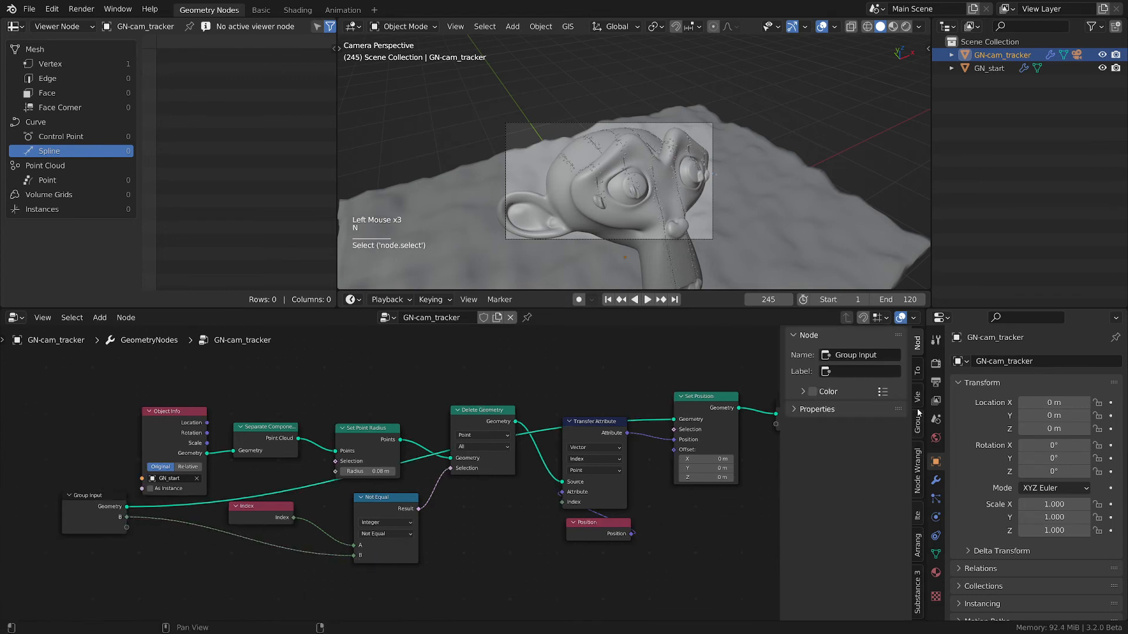
{"action": "left_click", "coordinate": [916, 423]}
{"action": "left_click", "coordinate": [829, 372]}
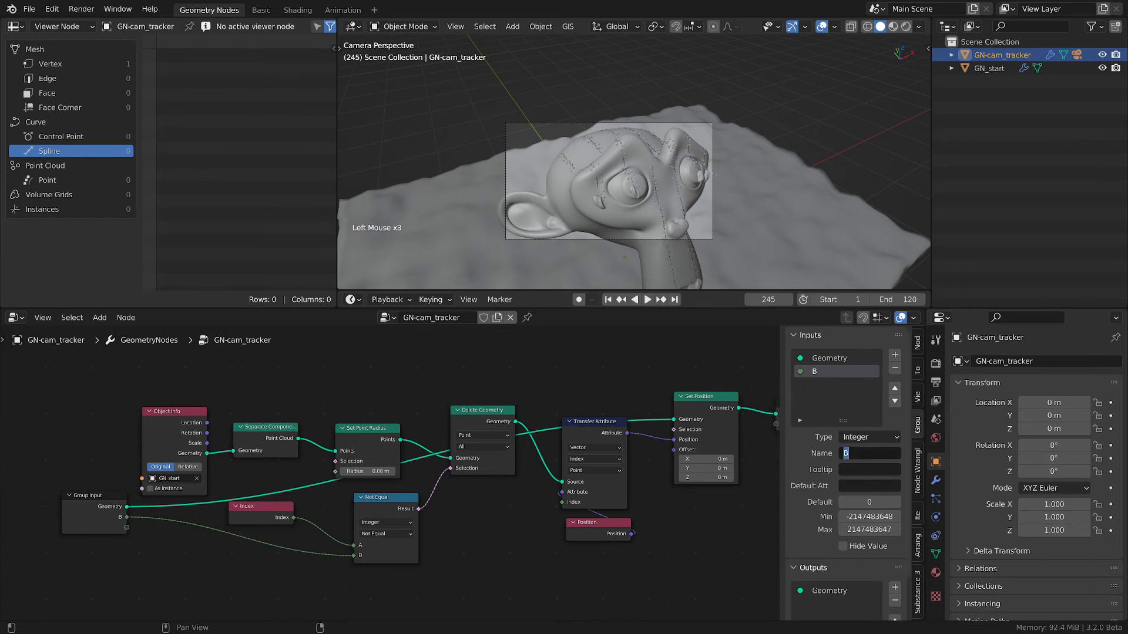
{"action": "type", "text": "Point to track"}
{"action": "key", "text": "Return"}
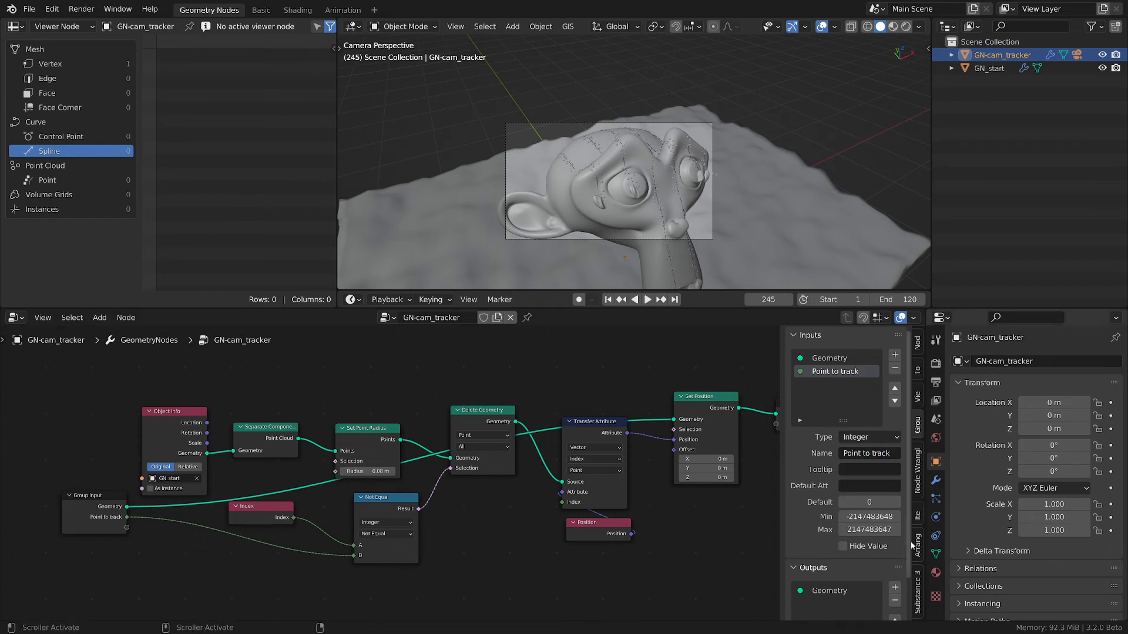
{"action": "left_click", "coordinate": [868, 516]}
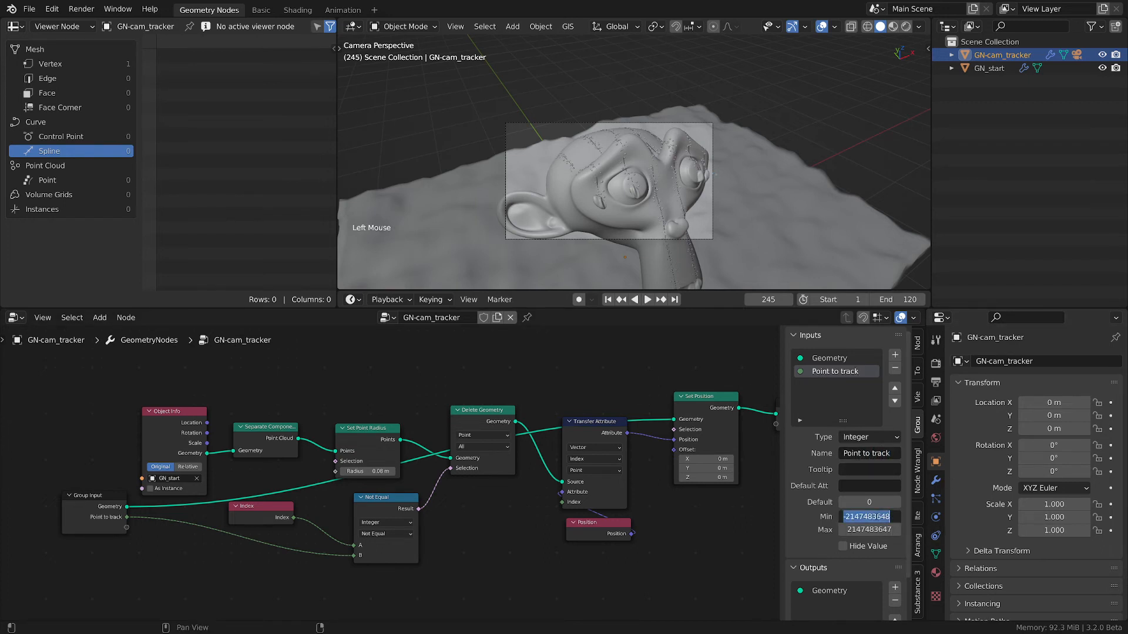
{"action": "type", "text": "0"}
{"action": "key", "text": "Return"}
Test the modifier's Point to track value by stepping it up to 3 and back to 0.
{"action": "left_click", "coordinate": [936, 479]}
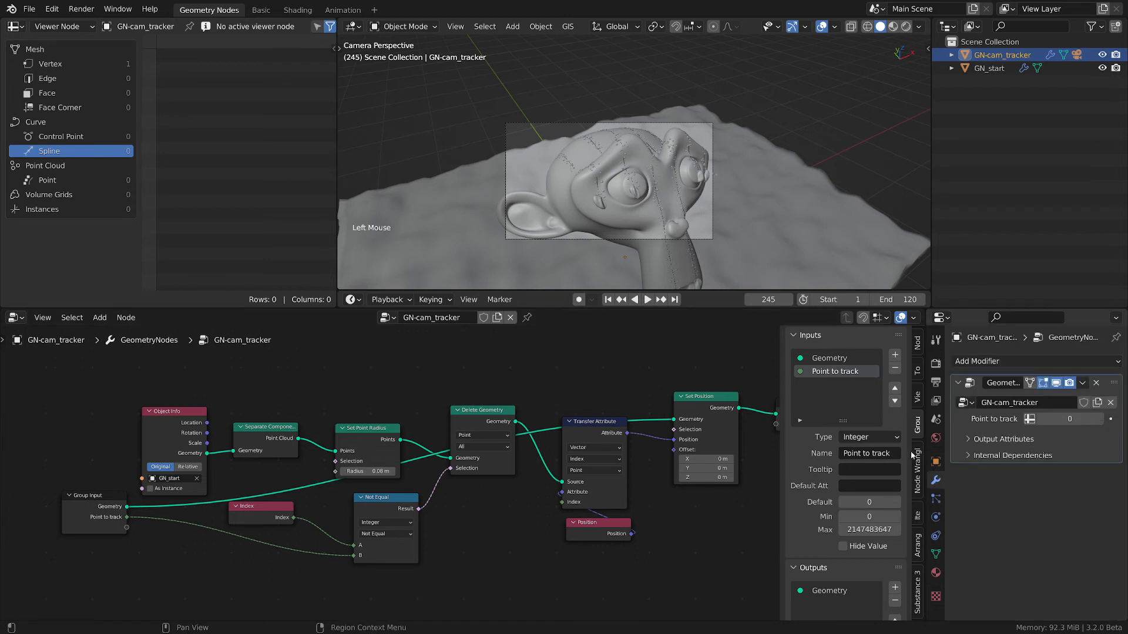
{"action": "left_click", "coordinate": [1098, 418]}
{"action": "left_click", "coordinate": [1098, 419]}
{"action": "left_click", "coordinate": [1098, 419]}
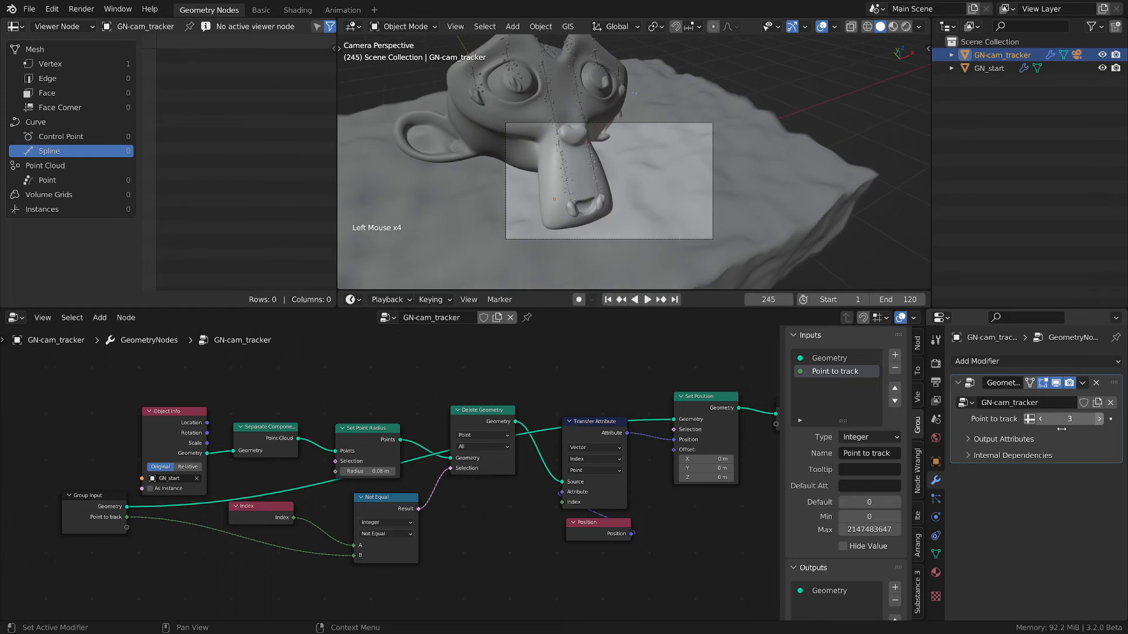
{"action": "left_click", "coordinate": [1040, 419]}
{"action": "left_click", "coordinate": [1040, 418]}
{"action": "left_click", "coordinate": [1041, 419]}
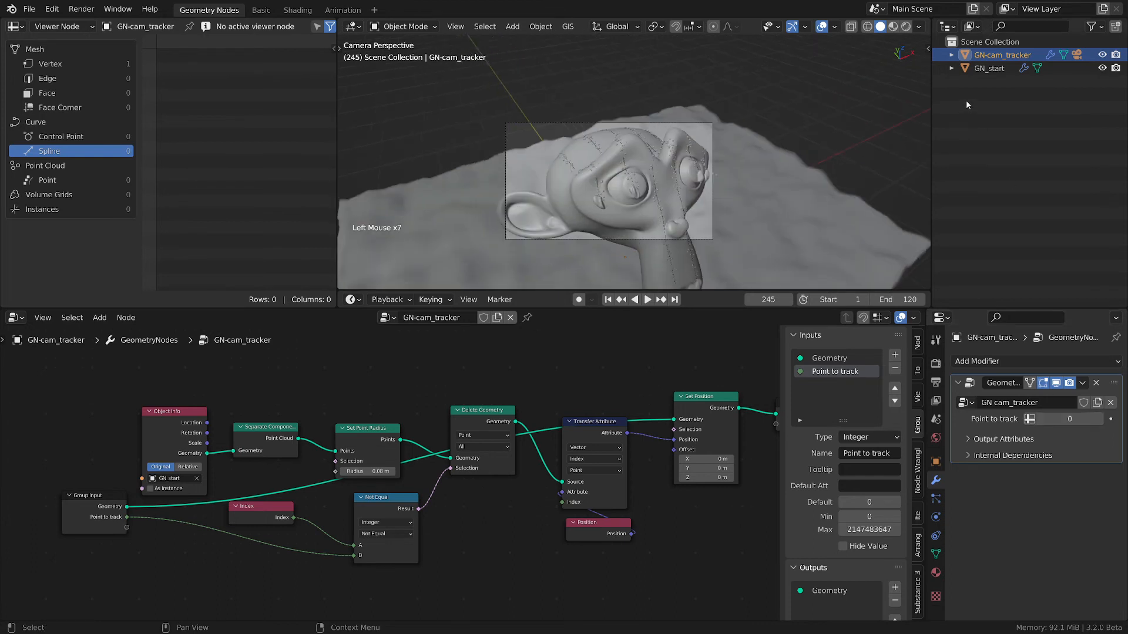
Insert a Join Geometry node between Set Position and Group Output, and connect Delete Geometry's output to it.
{"action": "left_click", "coordinate": [965, 56]}
{"action": "middle_click_drag", "start_coordinate": [629, 482], "coordinate": [459, 455]}
{"action": "left_click_drag", "start_coordinate": [463, 444], "coordinate": [512, 437]}
{"action": "middle_click_drag", "start_coordinate": [410, 450], "coordinate": [558, 429]}
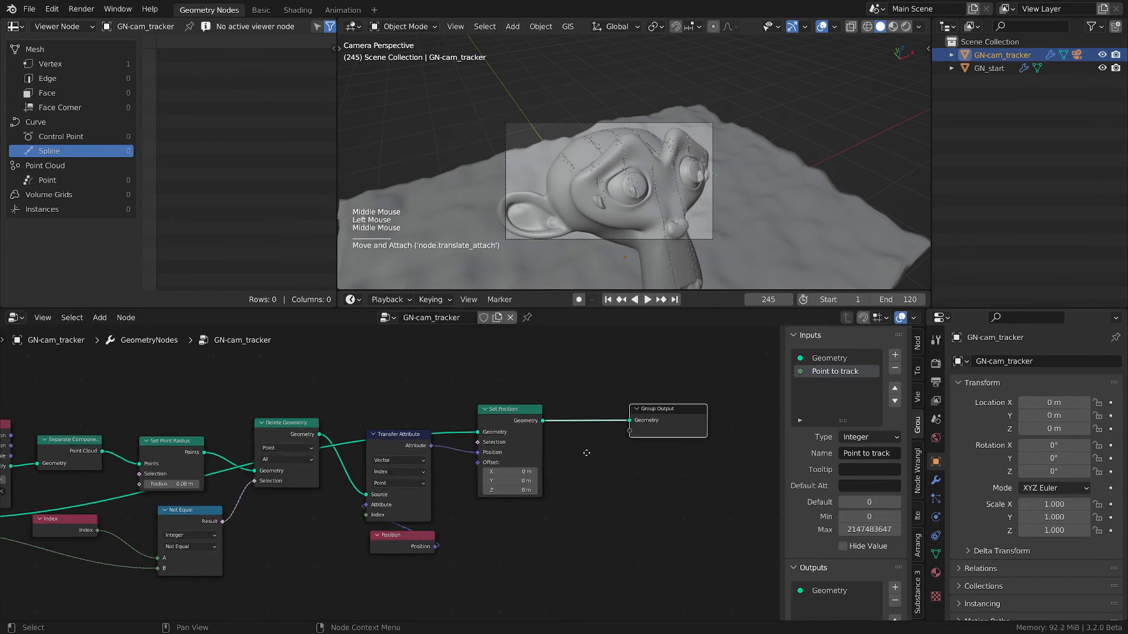
{"action": "key", "text": "shift+a"}
{"action": "mouse_move", "coordinate": [587, 435]}
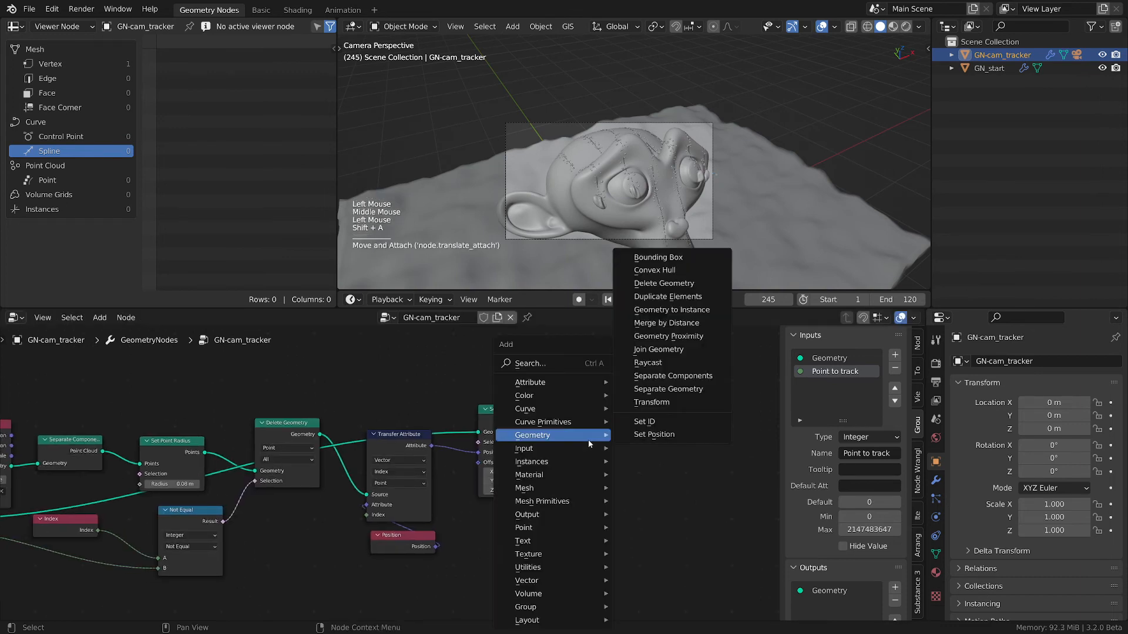
{"action": "left_click", "coordinate": [657, 350]}
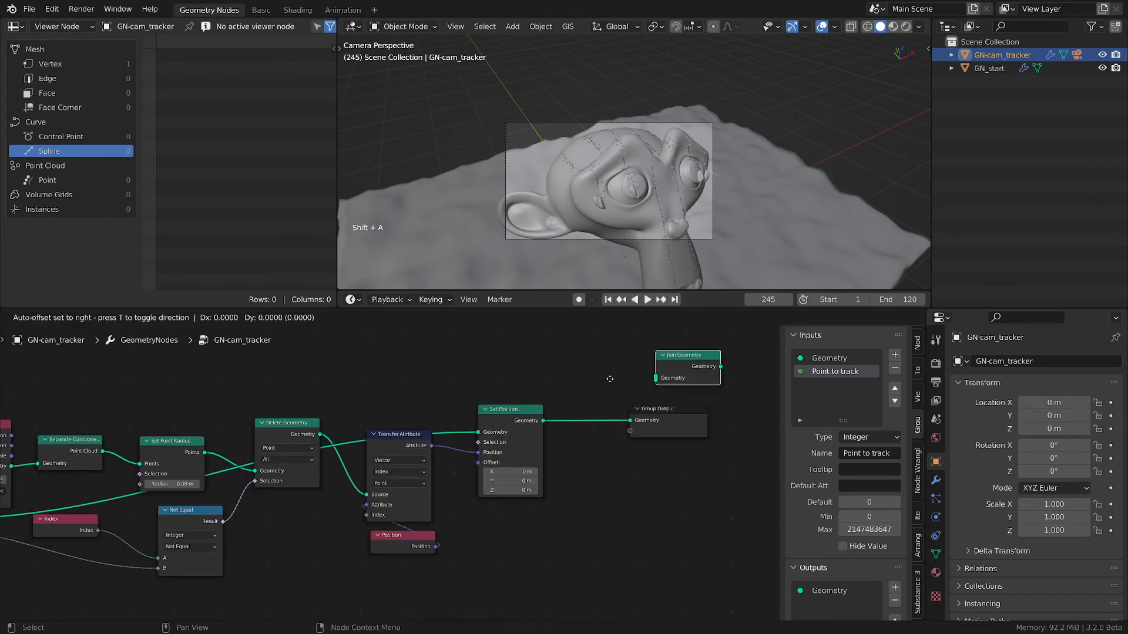
{"action": "left_click", "coordinate": [613, 416]}
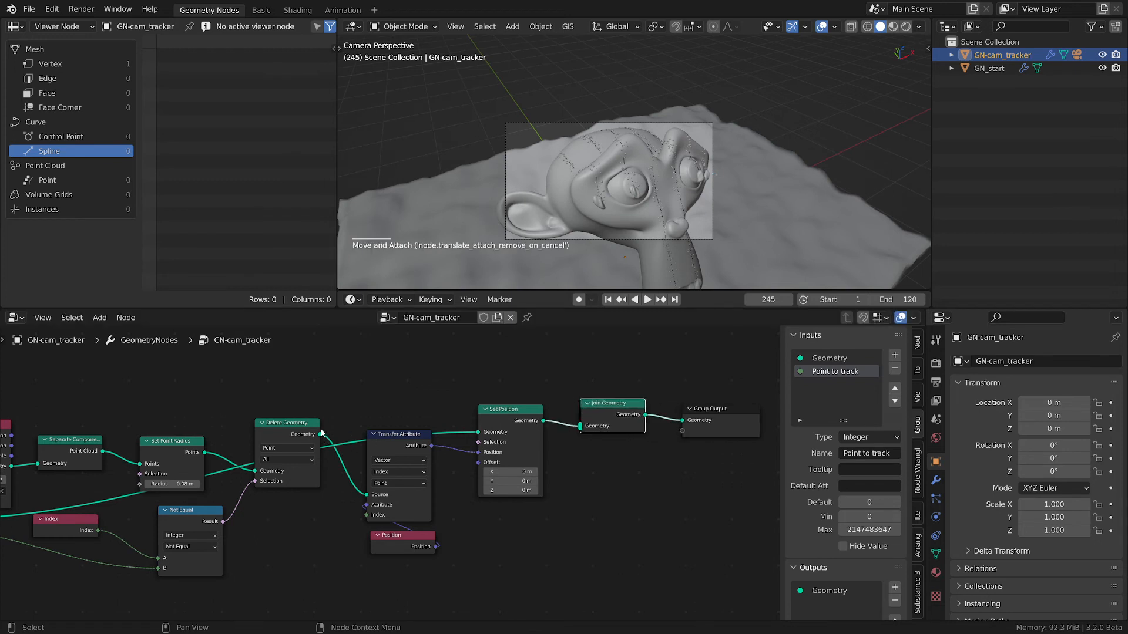
{"action": "left_click_drag", "start_coordinate": [321, 434], "coordinate": [611, 375]}
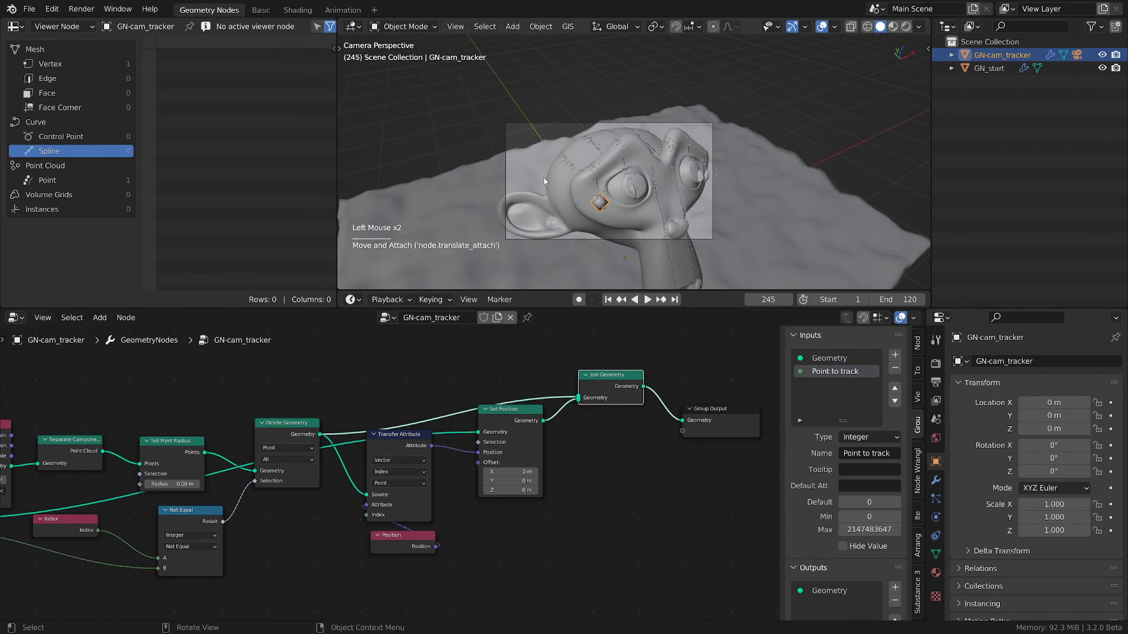
{"action": "scroll", "coordinate": [636, 203], "scroll_direction": "up", "scroll_amount": 2}
{"action": "scroll", "coordinate": [637, 203], "scroll_direction": "down", "scroll_amount": 2}
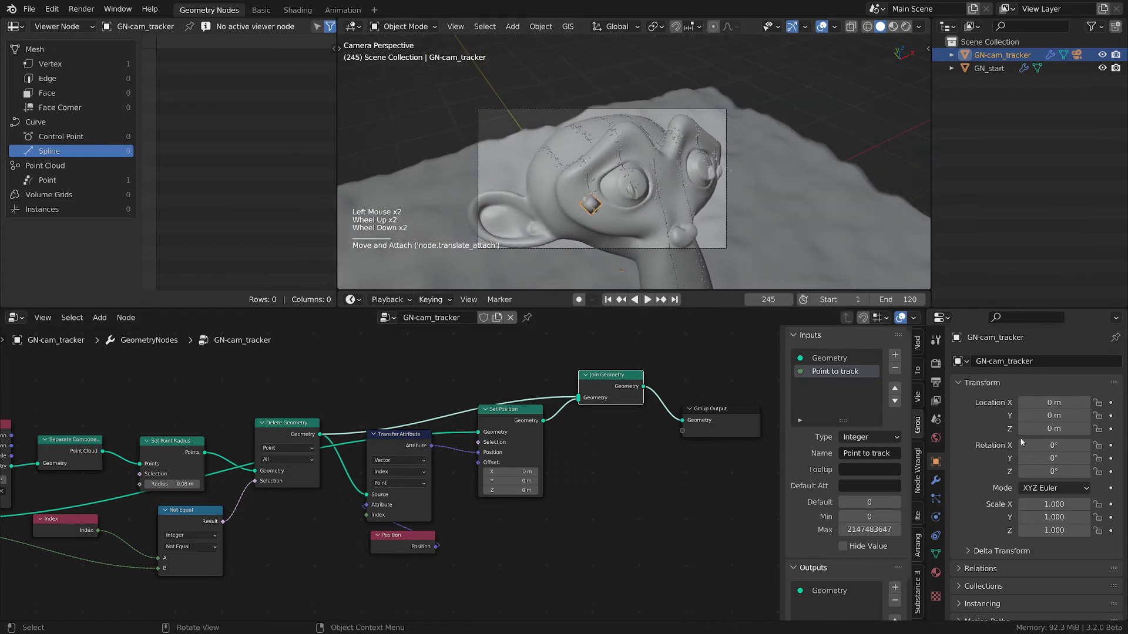
Test the modifier's Point to track value by stepping it up past 5 and back down to 1.
{"action": "left_click", "coordinate": [936, 481]}
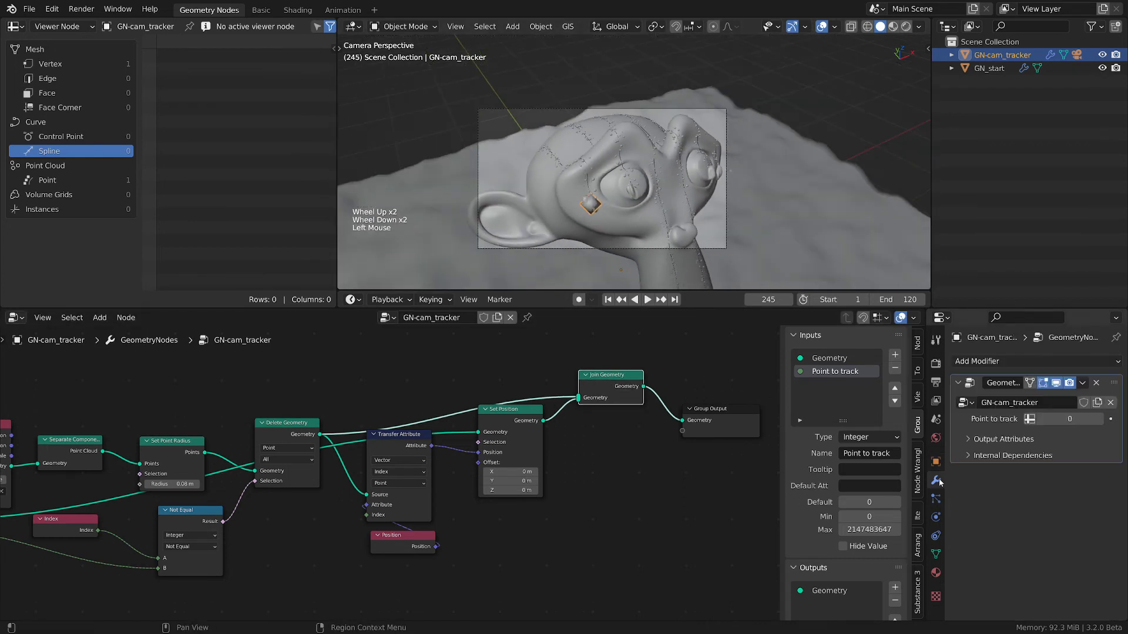
{"action": "left_click", "coordinate": [1098, 420]}
{"action": "left_click", "coordinate": [1099, 419]}
{"action": "left_click", "coordinate": [1098, 419]}
{"action": "left_click", "coordinate": [1099, 419]}
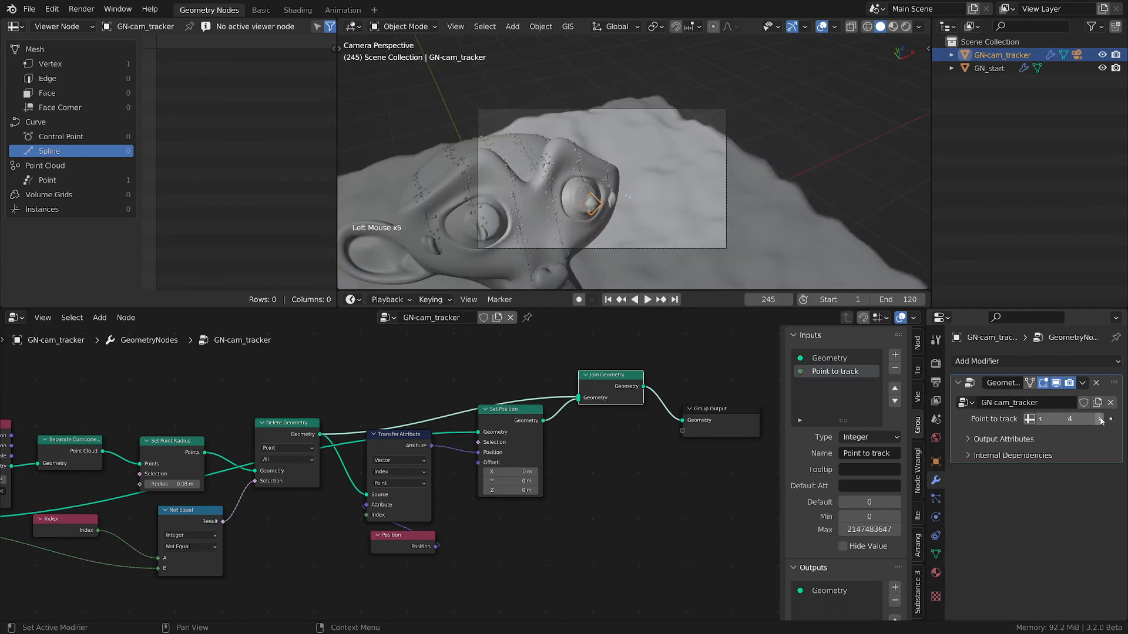
{"action": "left_click", "coordinate": [1099, 419]}
{"action": "left_click", "coordinate": [1042, 419]}
{"action": "left_click", "coordinate": [1041, 418]}
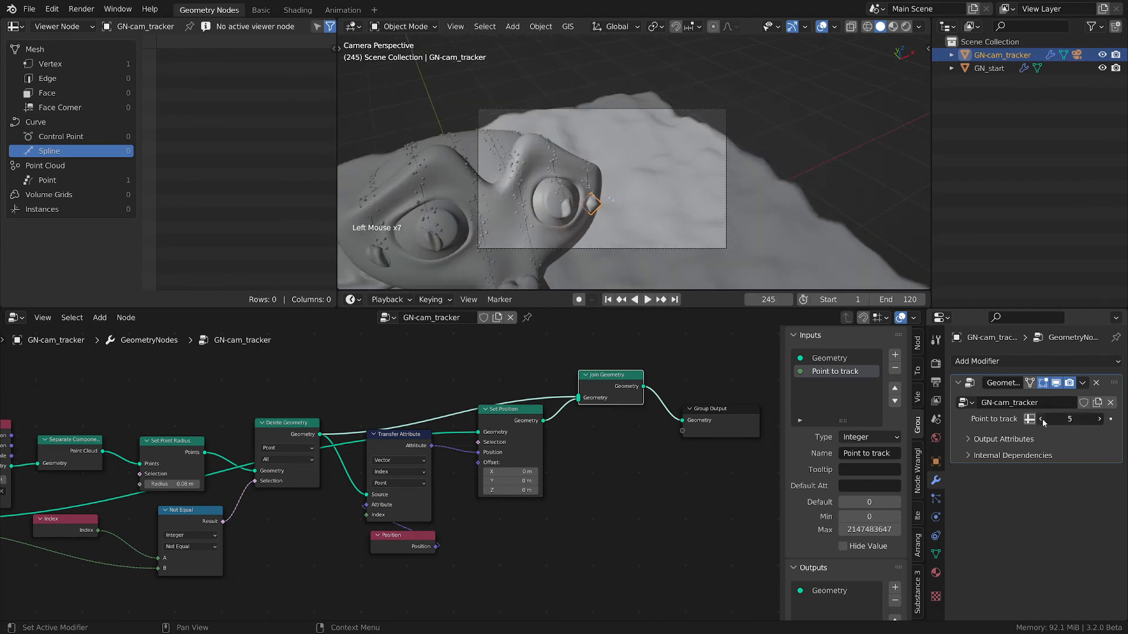
{"action": "left_click", "coordinate": [1041, 418]}
{"action": "left_click", "coordinate": [1042, 418]}
Deselect all nodes in the GN-cam_tracker tree and save the blend file.
{"action": "scroll", "coordinate": [558, 447], "scroll_direction": "down", "scroll_amount": 1}
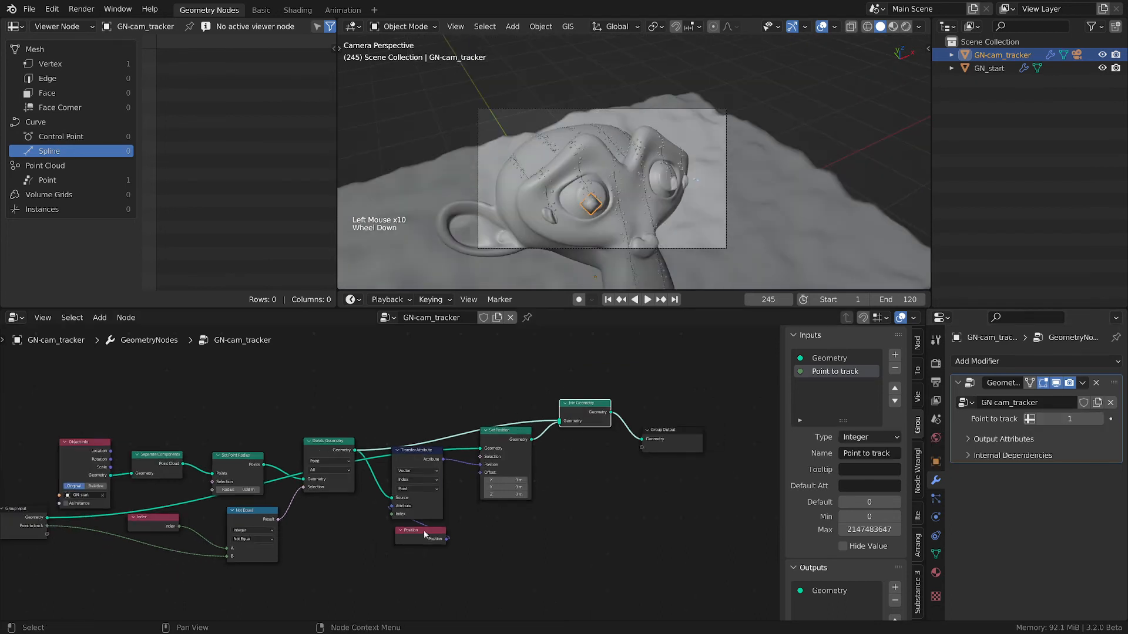
{"action": "middle_click_drag", "start_coordinate": [294, 484], "coordinate": [447, 490]}
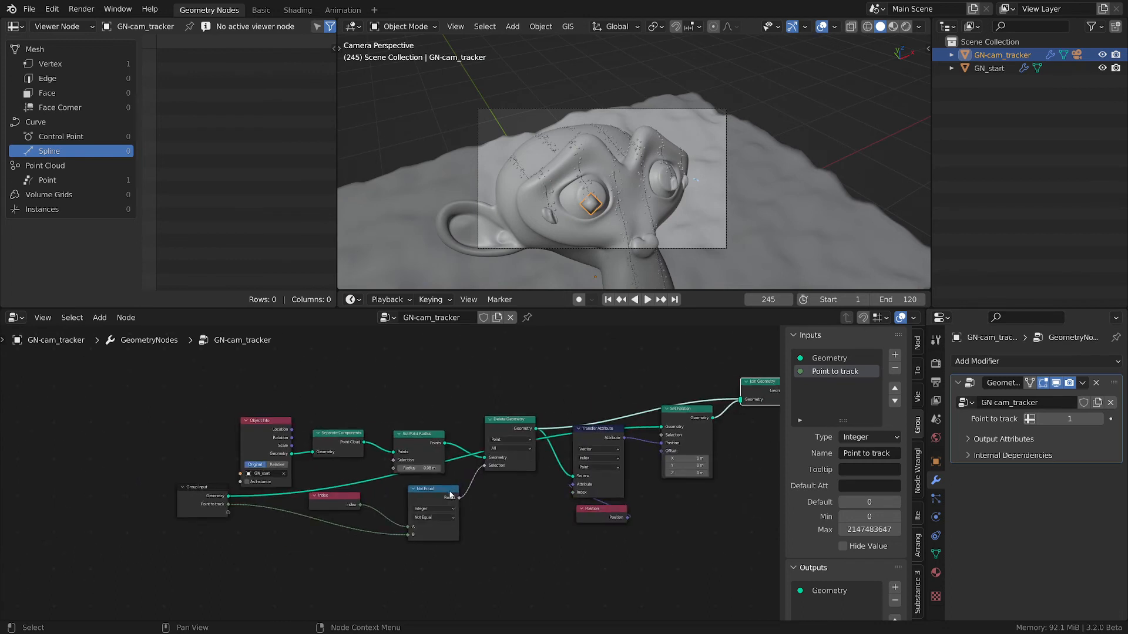
{"action": "left_click", "coordinate": [486, 385]}
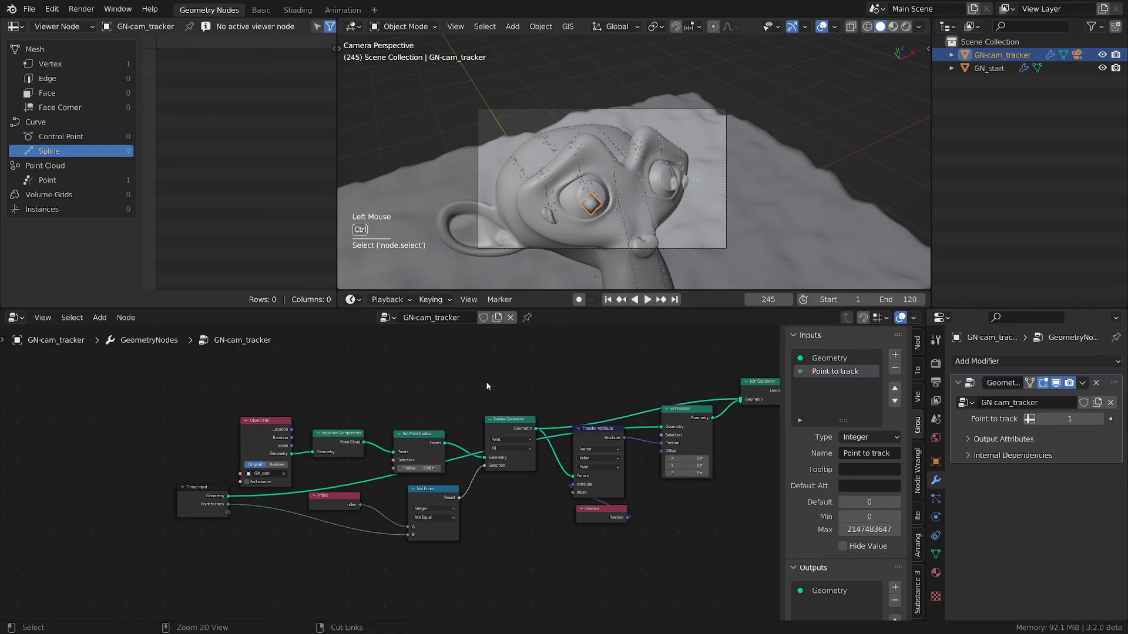
{"action": "key", "text": "ctrl+s"}
In GN_start's node tree, move the two loose nodes beside the upper frame farther right and shift that frame up and right.
{"action": "left_click", "coordinate": [989, 68]}
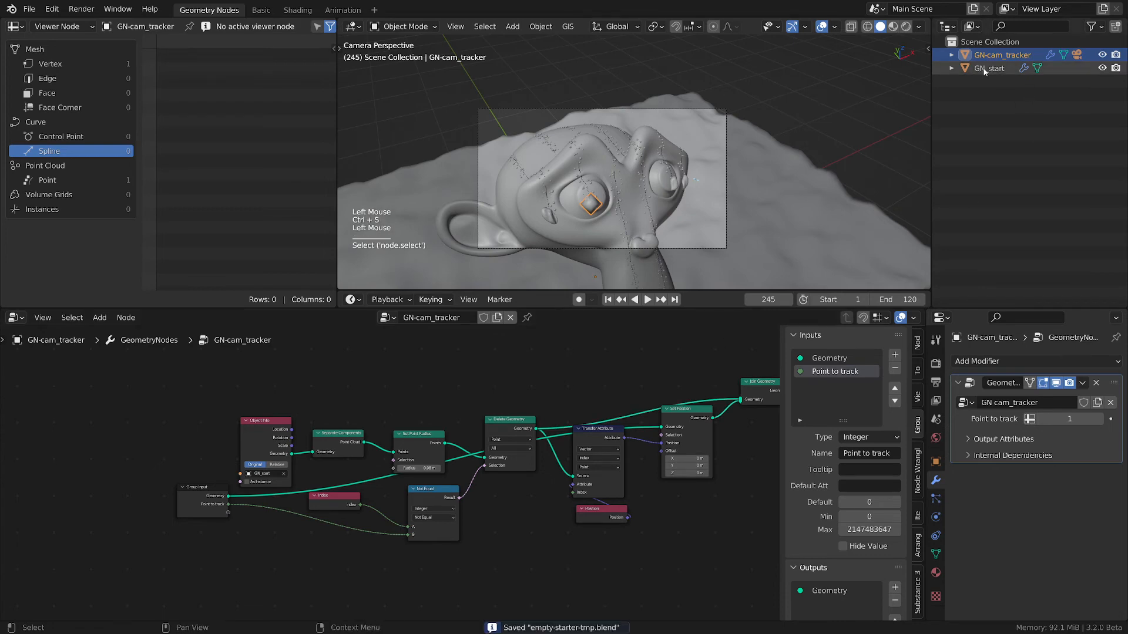
{"action": "scroll", "coordinate": [487, 439], "scroll_direction": "down", "scroll_amount": 4}
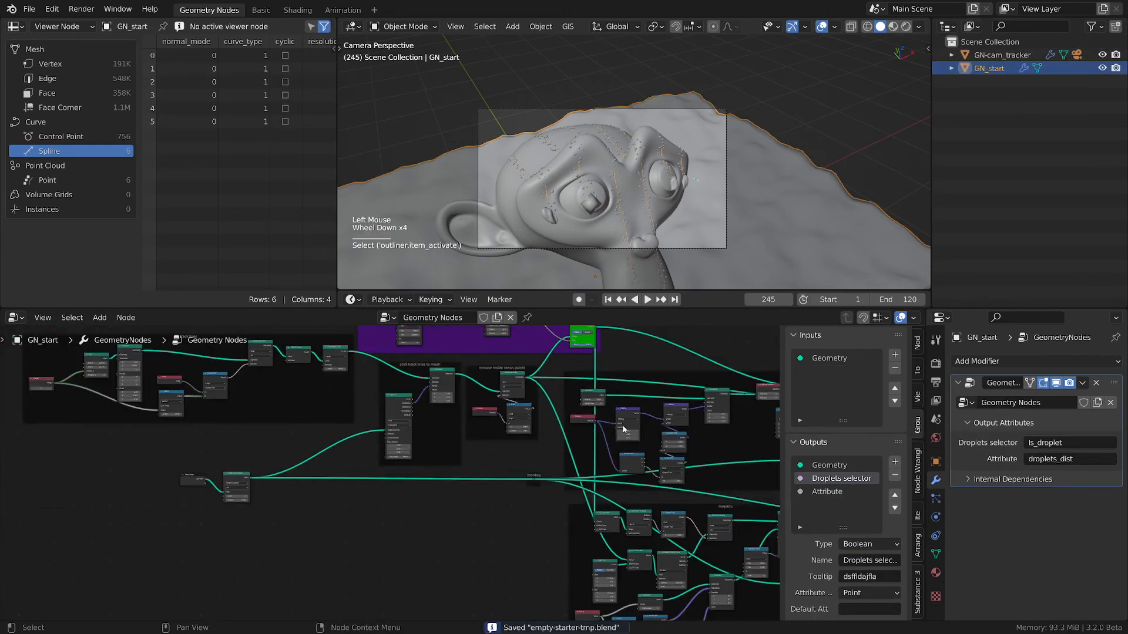
{"action": "scroll", "coordinate": [623, 429], "scroll_direction": "down", "scroll_amount": 2}
{"action": "middle_click_drag", "start_coordinate": [623, 429], "coordinate": [523, 417], "text": "shift"}
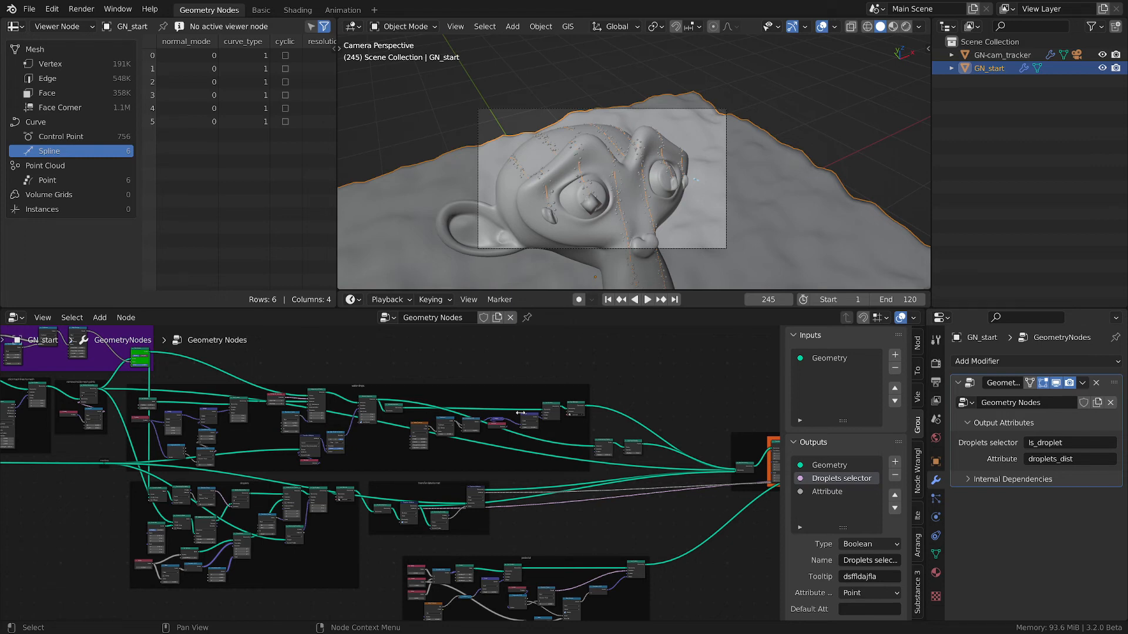
{"action": "left_click_drag", "start_coordinate": [437, 387], "coordinate": [434, 386]}
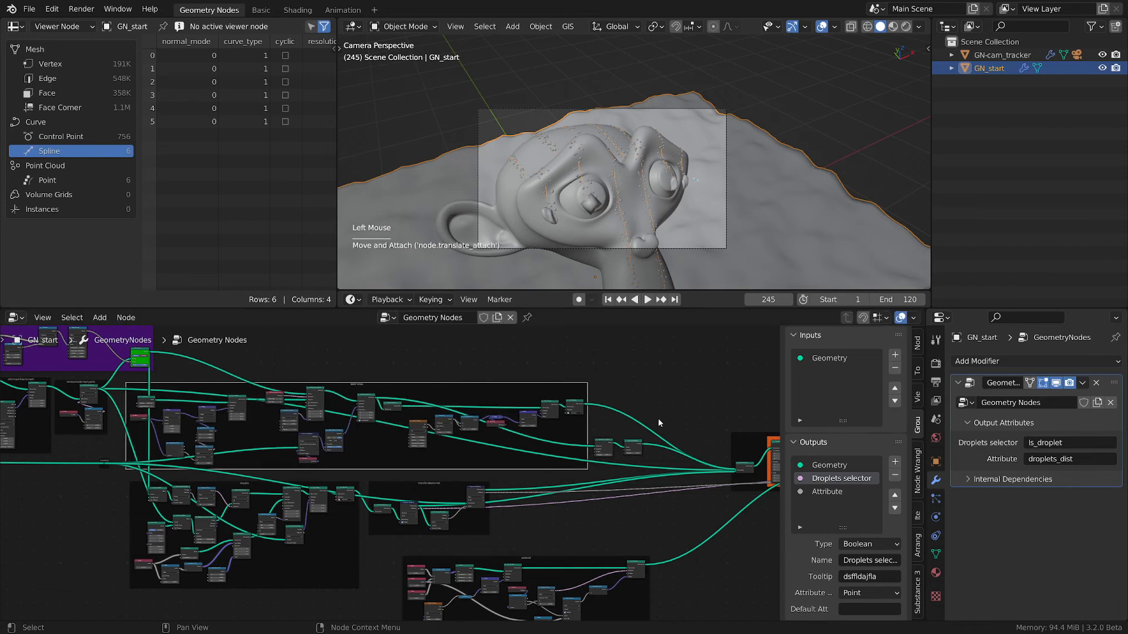
{"action": "left_click", "coordinate": [604, 446]}
{"action": "left_click", "coordinate": [633, 446], "text": "shift"}
{"action": "key", "text": "g"}
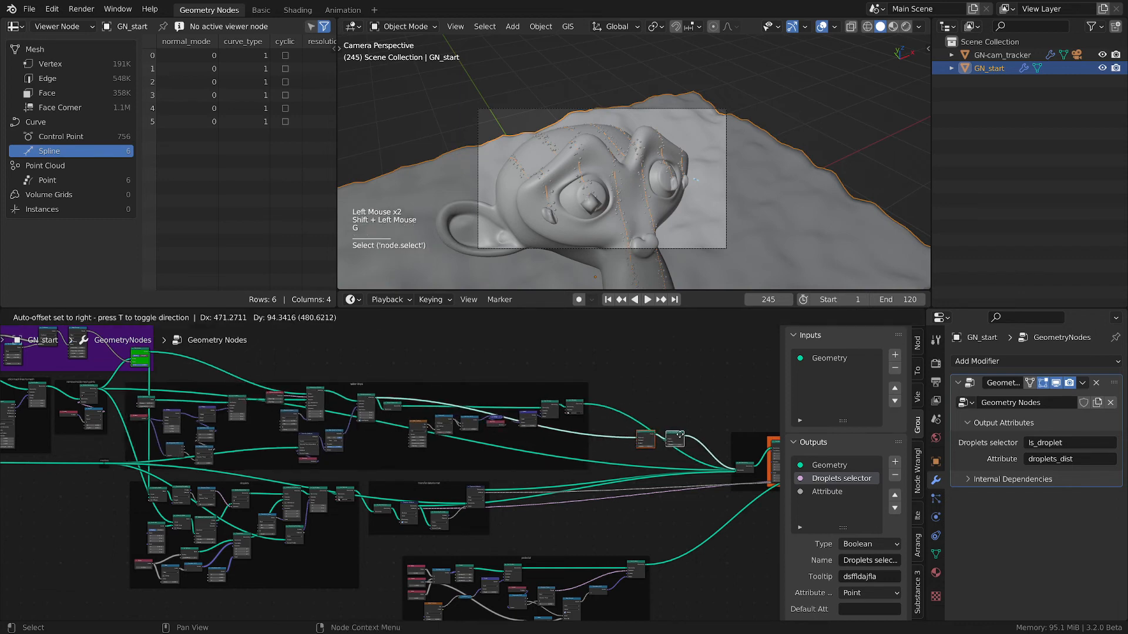
{"action": "left_click", "coordinate": [688, 438]}
{"action": "left_click_drag", "start_coordinate": [458, 384], "coordinate": [494, 375]}
Move the frame containing the final output nodes farther right, away from the other node frames.
{"action": "middle_click_drag", "start_coordinate": [669, 381], "coordinate": [662, 408]}
{"action": "left_click", "coordinate": [661, 408]}
{"action": "key", "text": "g"}
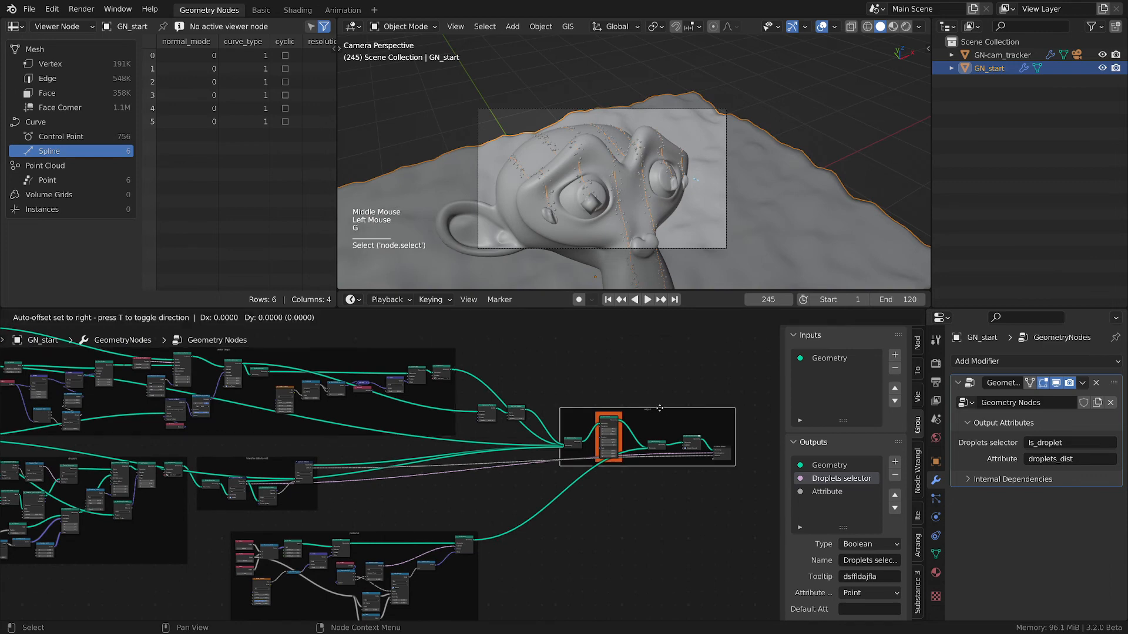
{"action": "left_click", "coordinate": [714, 404]}
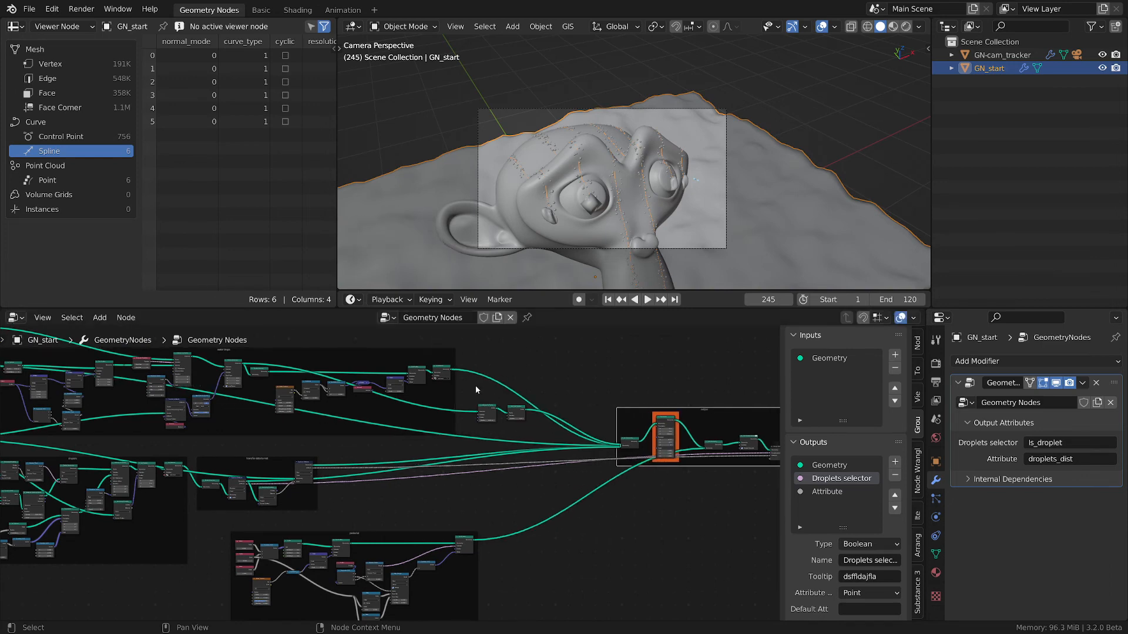
Move the two loose nodes up above the upper frame's outgoing link and save the file.
{"action": "left_click_drag", "start_coordinate": [471, 386], "coordinate": [529, 451]}
{"action": "key", "text": "g"}
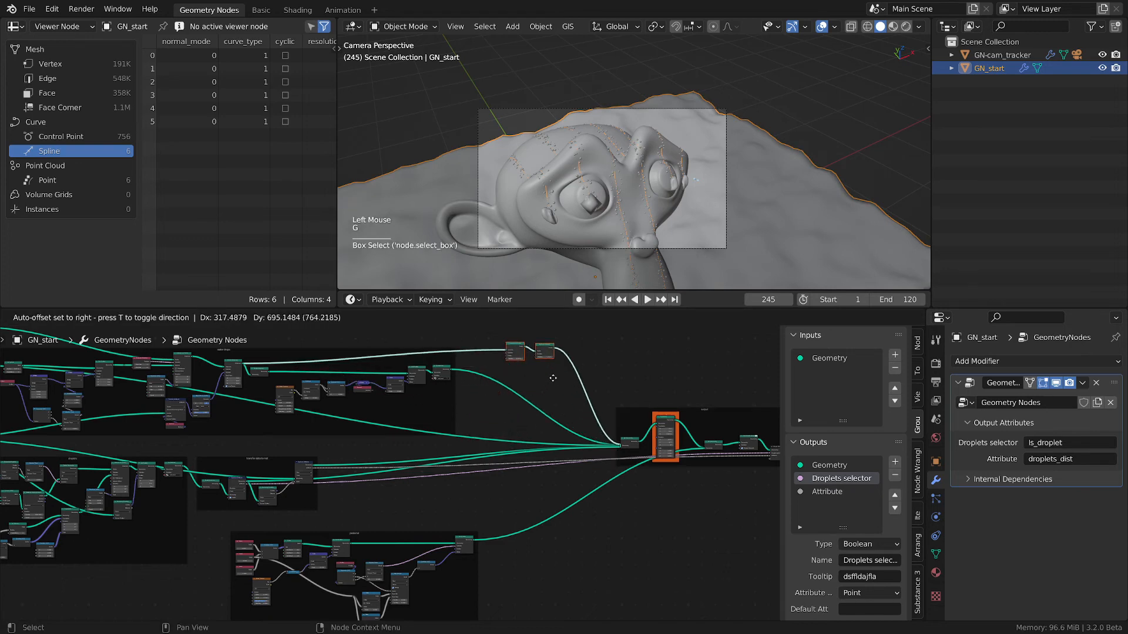
{"action": "left_click", "coordinate": [541, 382]}
{"action": "key", "text": "ctrl+s"}
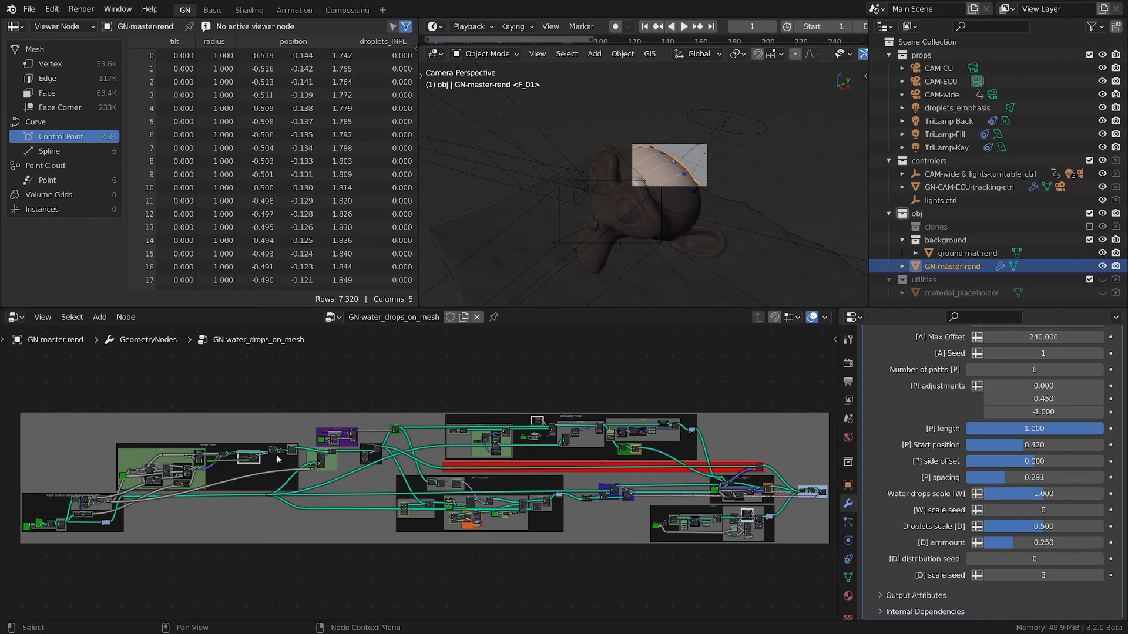
Examine the GN-water_drops_on_mesh tree, especially the "mesh to stick water drops on (hero obj)" frame, alongside GN-master-rend's target object settings.
{"action": "scroll", "coordinate": [176, 510], "scroll_direction": "up", "scroll_amount": 1}
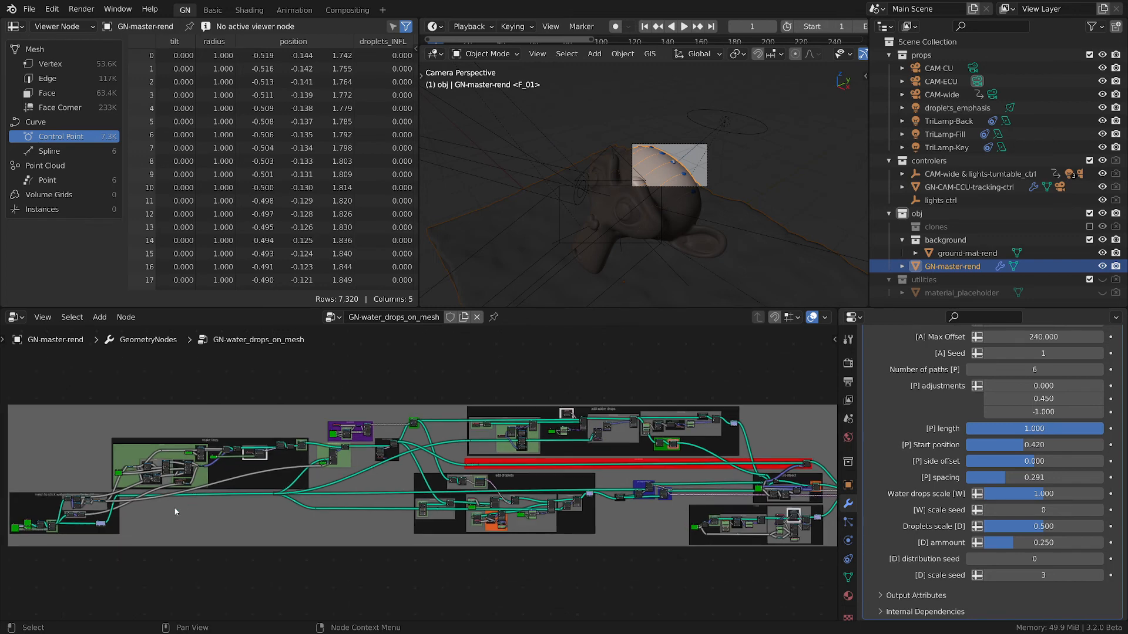
{"action": "scroll", "coordinate": [176, 510], "scroll_direction": "down", "scroll_amount": 1}
{"action": "scroll", "coordinate": [120, 513], "scroll_direction": "up", "scroll_amount": 3}
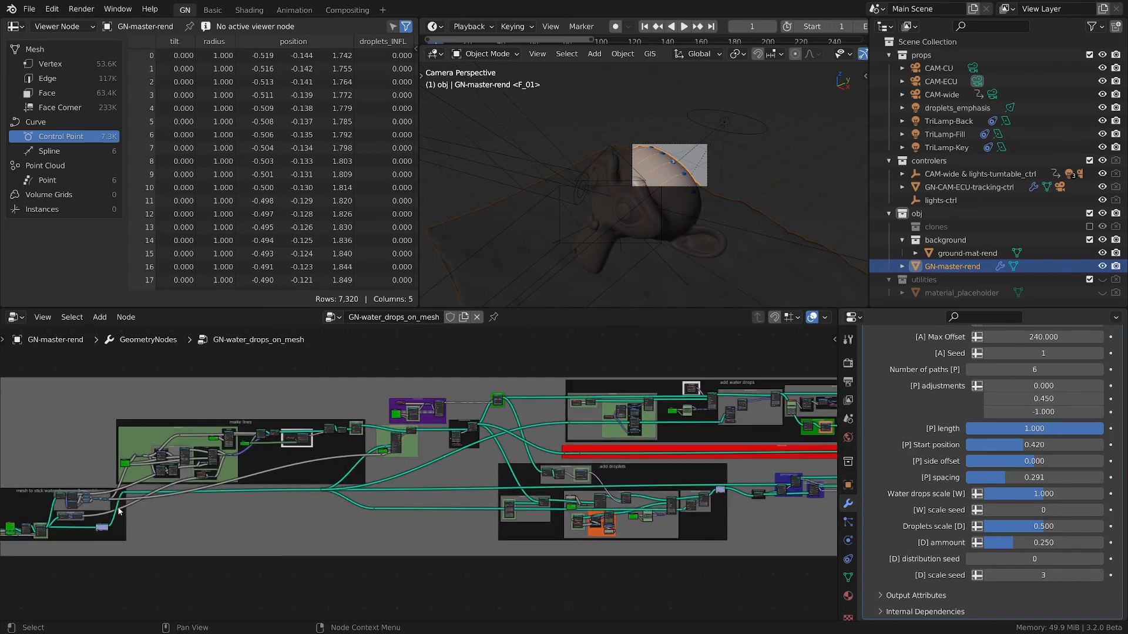
{"action": "scroll", "coordinate": [141, 502], "scroll_direction": "down", "scroll_amount": 4}
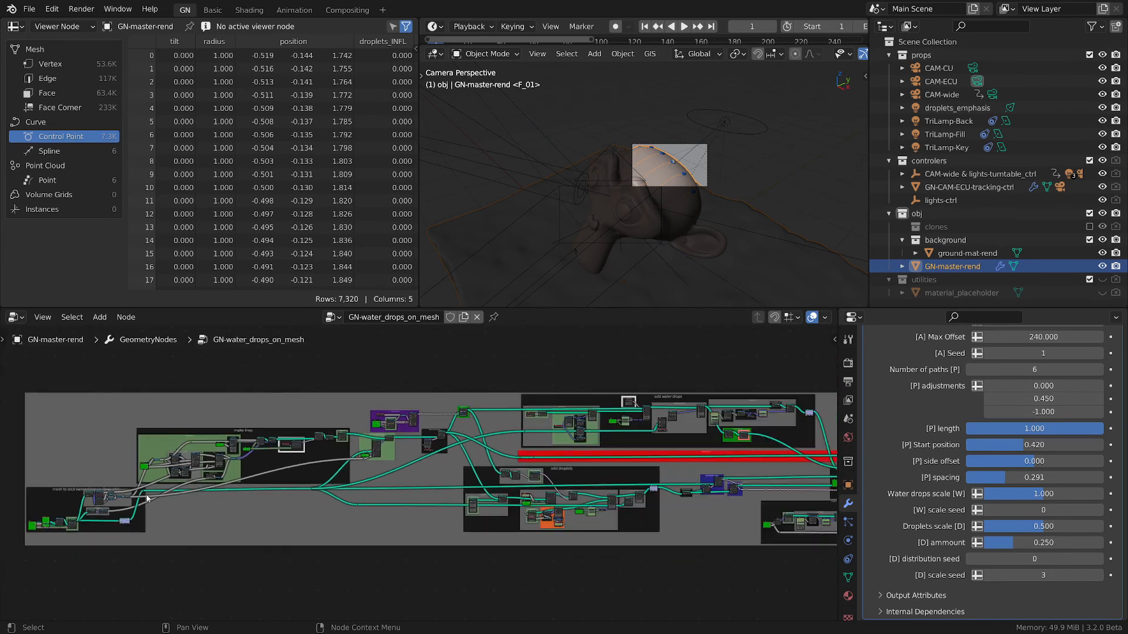
{"action": "scroll", "coordinate": [244, 519], "scroll_direction": "up", "scroll_amount": 5}
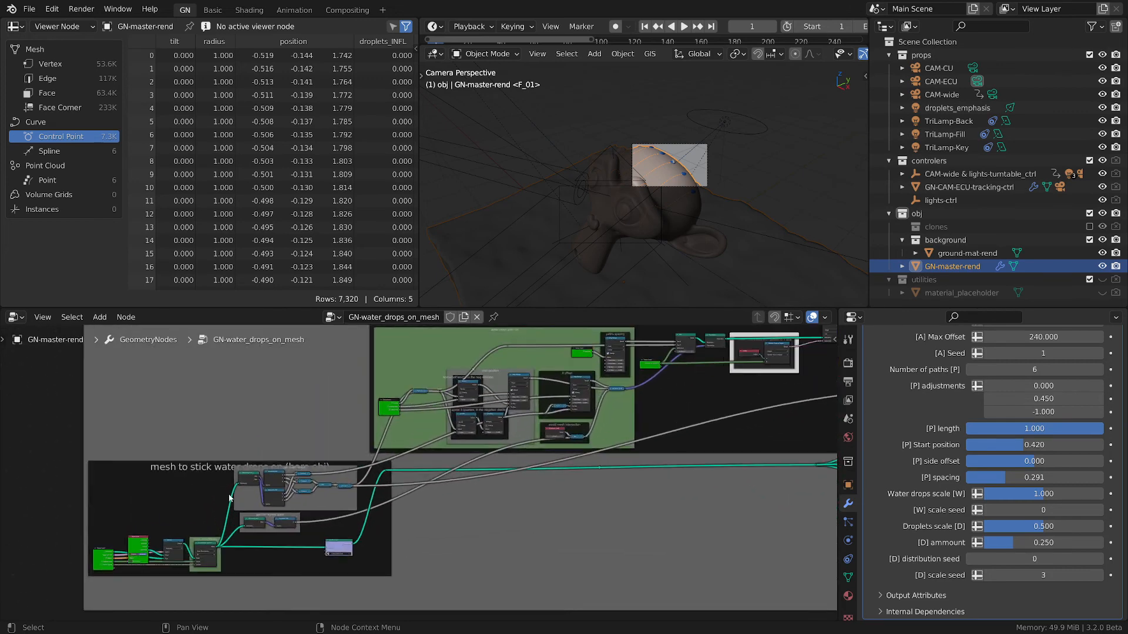
{"action": "left_click", "coordinate": [222, 447]}
{"action": "scroll", "coordinate": [282, 481], "scroll_direction": "down", "scroll_amount": 3}
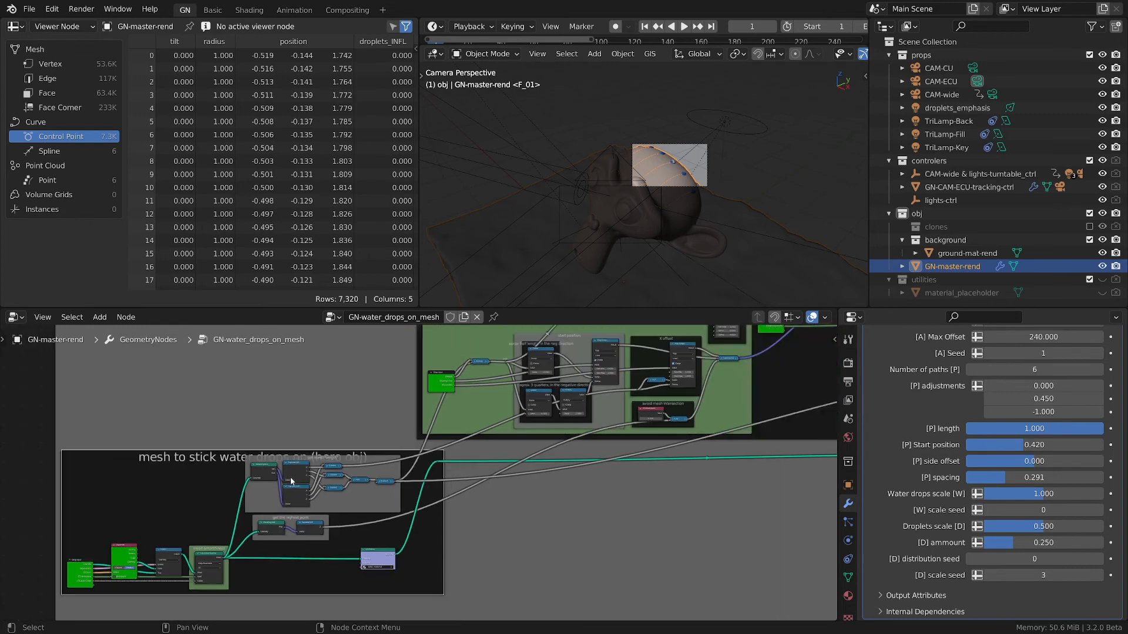
{"action": "middle_click_drag", "start_coordinate": [280, 481], "coordinate": [403, 433]}
{"action": "scroll", "coordinate": [403, 431], "scroll_direction": "up", "scroll_amount": 5}
{"action": "left_click_drag", "start_coordinate": [381, 394], "coordinate": [355, 394]}
{"action": "scroll", "coordinate": [885, 422], "scroll_direction": "up", "scroll_amount": 1}
{"action": "scroll", "coordinate": [906, 436], "scroll_direction": "up", "scroll_amount": 10}
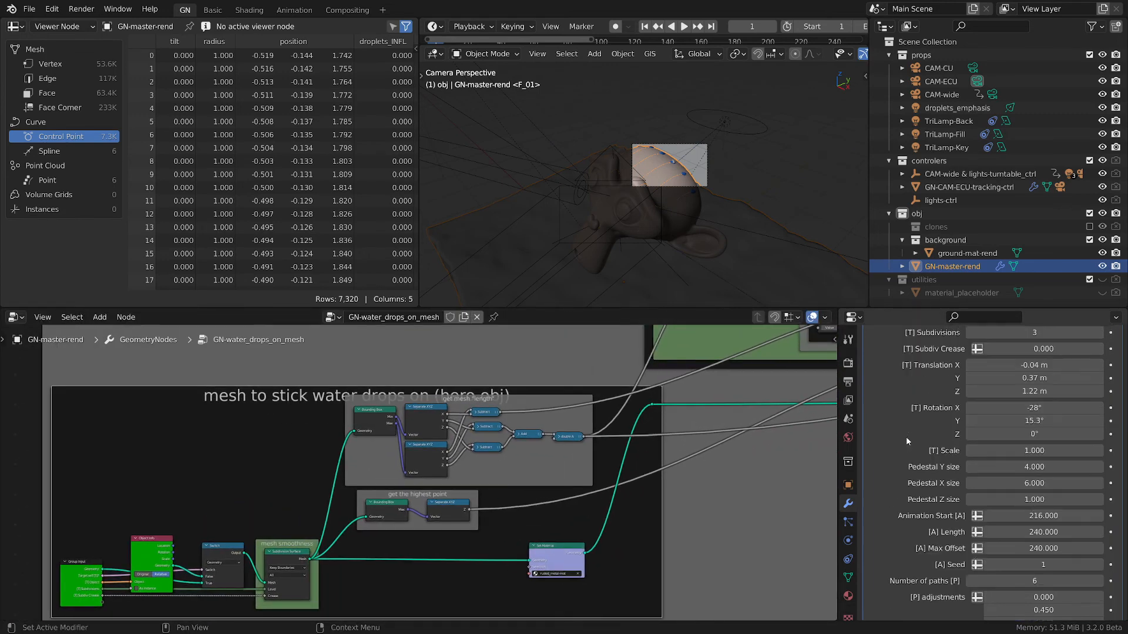
{"action": "middle_click_drag", "start_coordinate": [341, 479], "coordinate": [383, 428]}
{"action": "scroll", "coordinate": [246, 495], "scroll_direction": "up", "scroll_amount": 3}
{"action": "scroll", "coordinate": [267, 480], "scroll_direction": "up", "scroll_amount": 4}
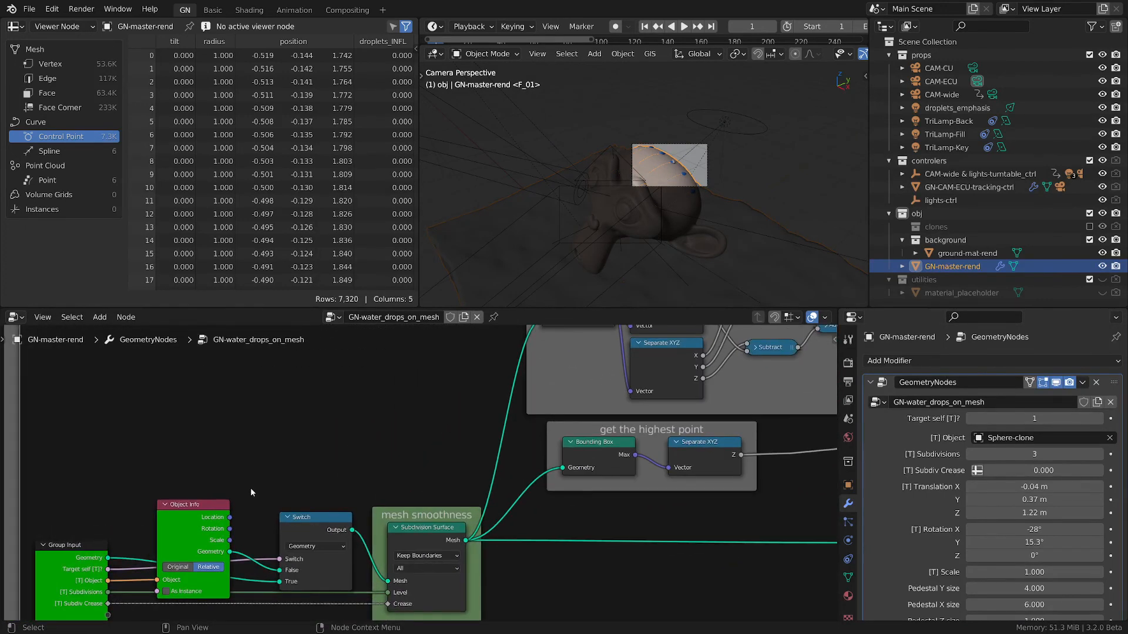
{"action": "middle_click_drag", "start_coordinate": [250, 488], "coordinate": [229, 432]}
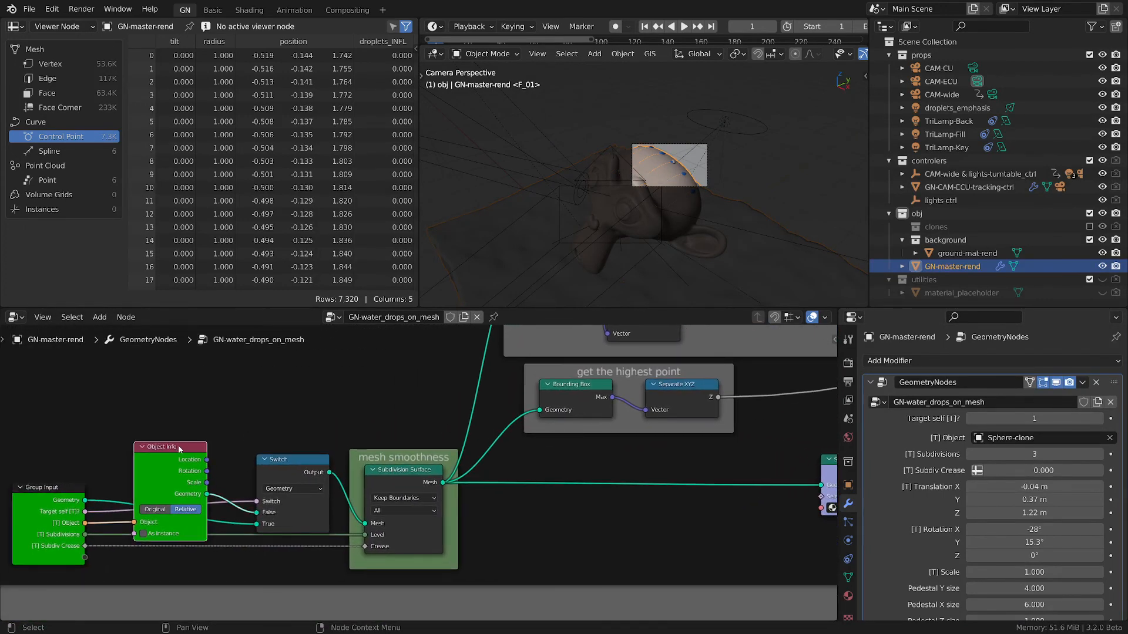
Slightly reposition the Object Info, Group Input and Switch nodes that feed the mesh smoothness frame.
{"action": "mouse_move", "coordinate": [177, 450]}
{"action": "left_mouse_down"}
{"action": "mouse_move", "coordinate": [184, 425]}
{"action": "mouse_move", "coordinate": [184, 505]}
{"action": "mouse_move", "coordinate": [180, 453]}
{"action": "left_mouse_up"}
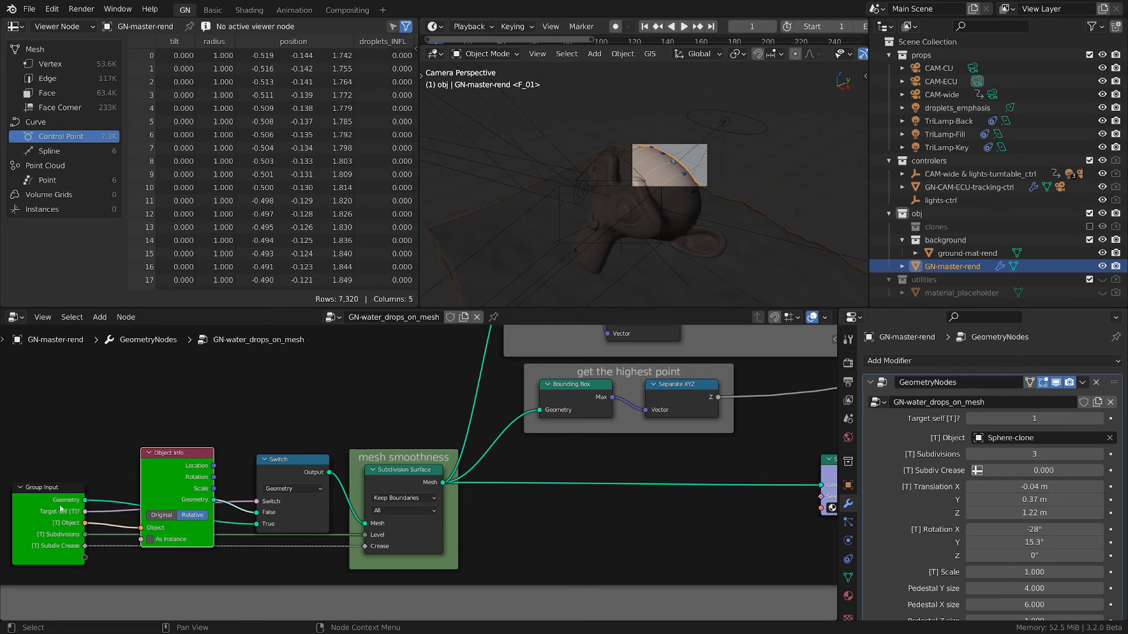
{"action": "mouse_move", "coordinate": [66, 490]}
{"action": "left_mouse_down"}
{"action": "mouse_move", "coordinate": [97, 494]}
{"action": "mouse_move", "coordinate": [76, 500]}
{"action": "left_mouse_up"}
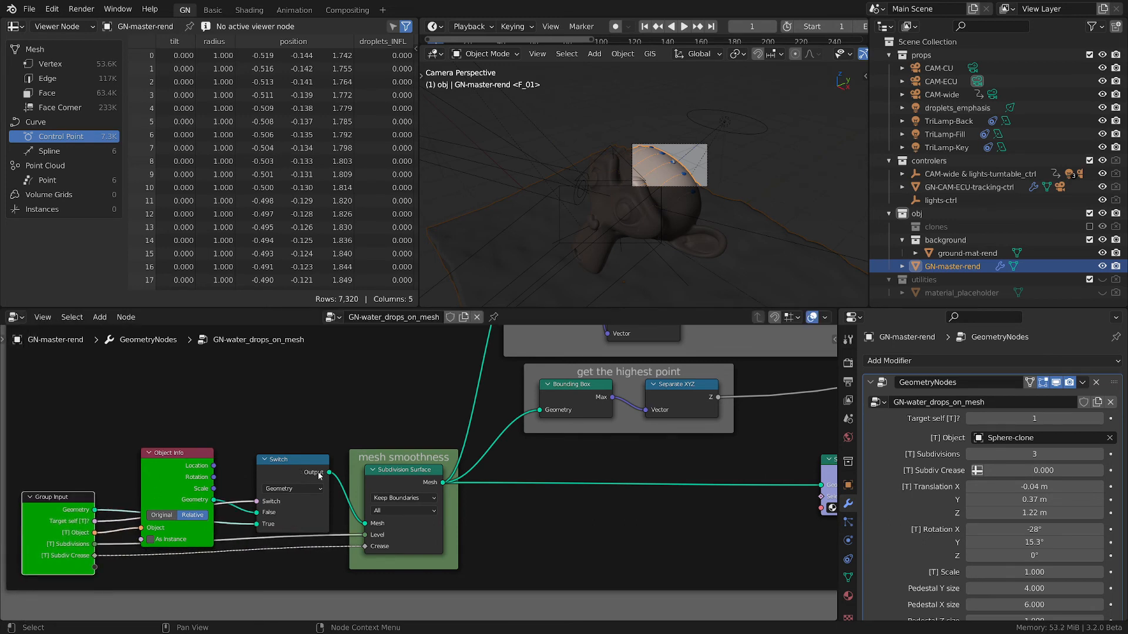
{"action": "left_click_drag", "start_coordinate": [306, 461], "coordinate": [310, 448]}
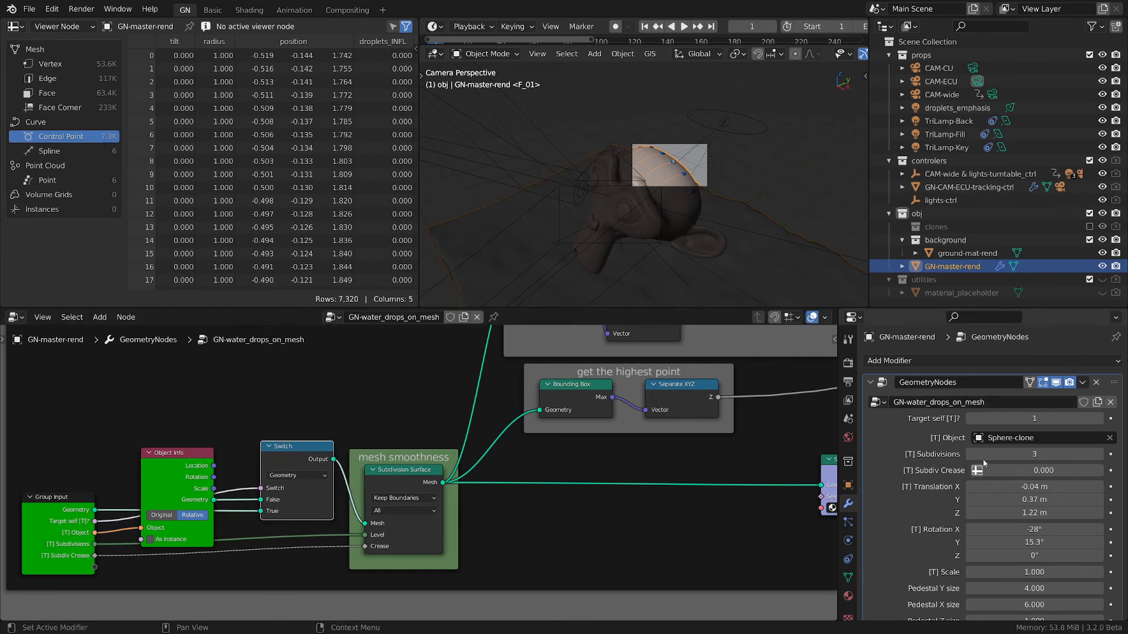
Set Target self [T]? to 0 and choose Cube-clone as the [T] Object in GN-master-rend's modifier.
{"action": "left_click", "coordinate": [971, 420]}
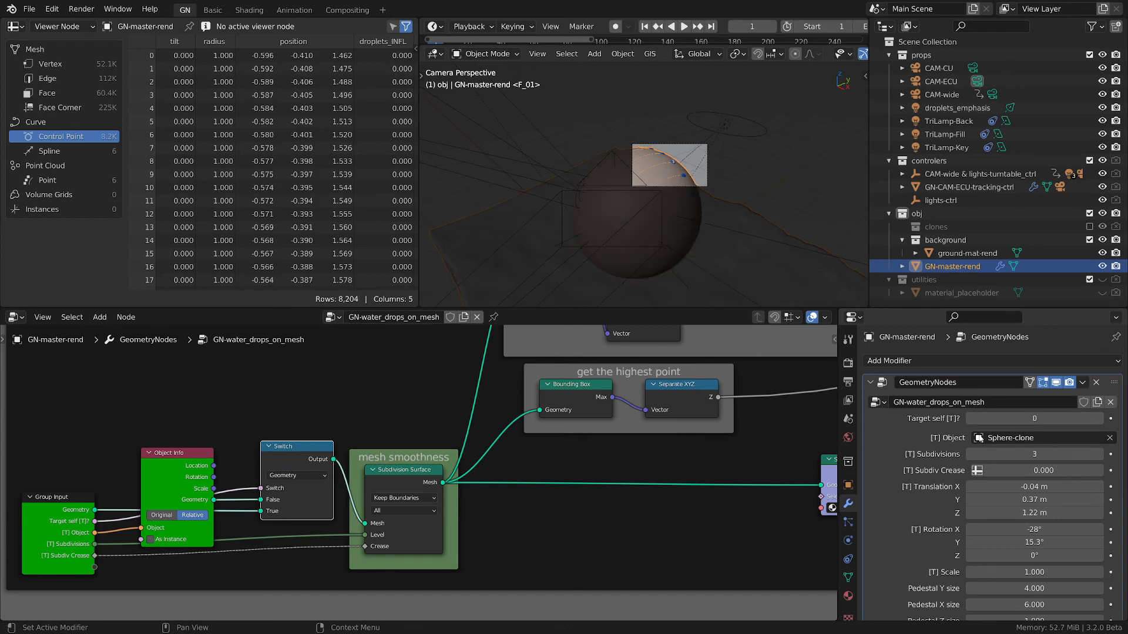
{"action": "left_click", "coordinate": [1010, 437]}
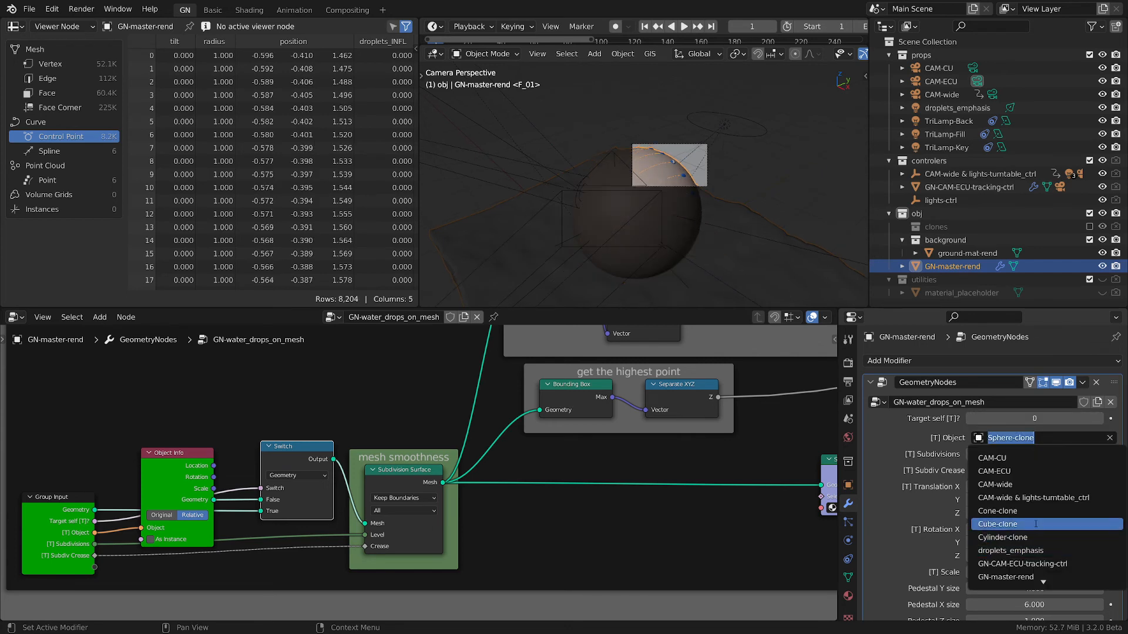
{"action": "left_click", "coordinate": [997, 524]}
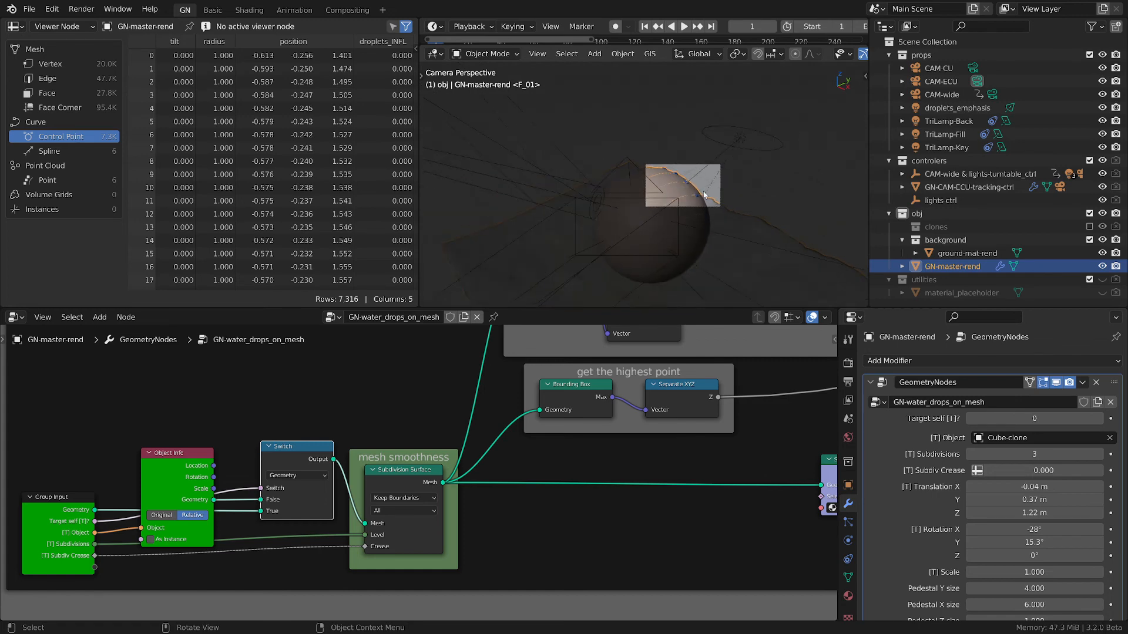
Set [T] Subdiv Crease to 1.000 in GN-master-rend's modifier and inspect the sharpened Cube-clone from another angle.
{"action": "middle_click_drag", "start_coordinate": [725, 262], "coordinate": [664, 222]}
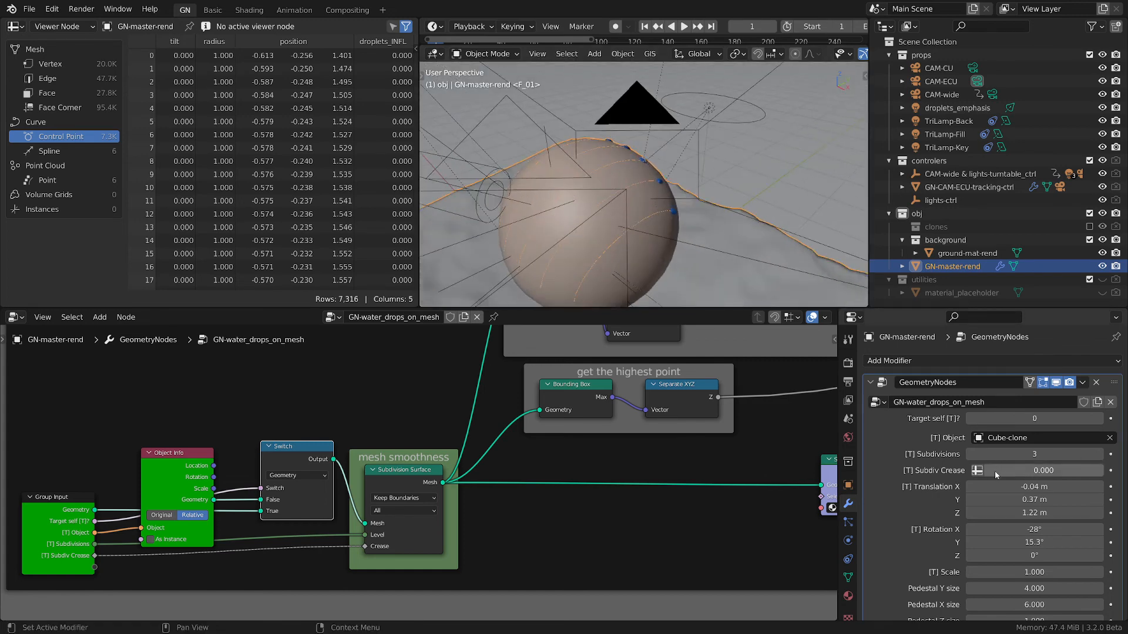
{"action": "left_click_drag", "start_coordinate": [992, 473], "coordinate": [1103, 471]}
{"action": "scroll", "coordinate": [681, 213], "scroll_direction": "down", "scroll_amount": 3}
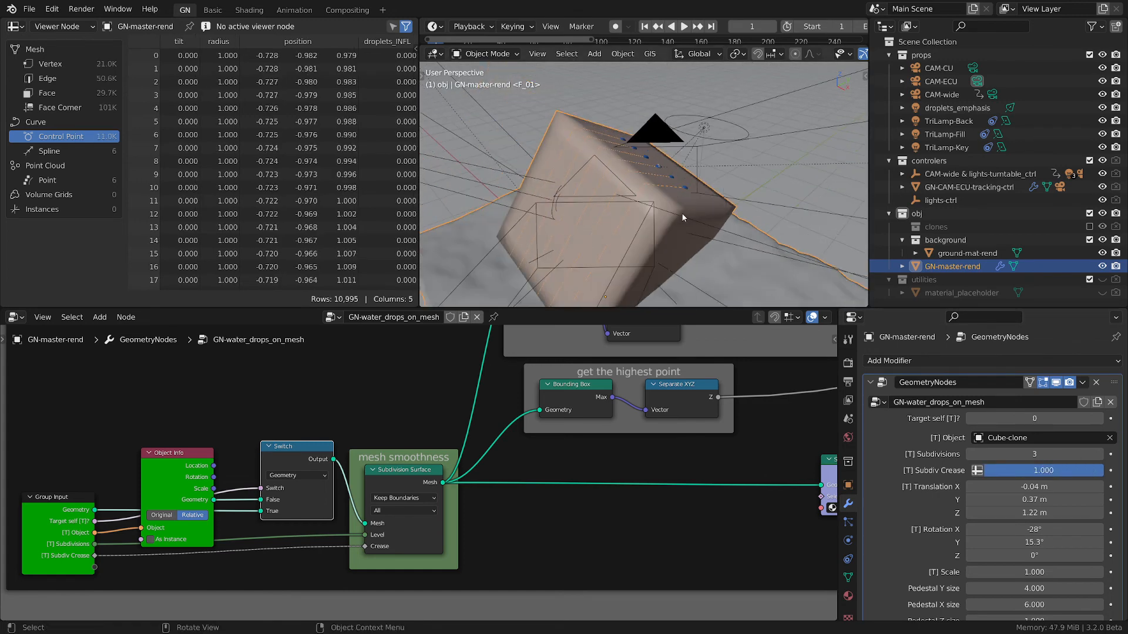
{"action": "middle_click_drag", "start_coordinate": [682, 213], "coordinate": [729, 190]}
Nudge the Object Info node and shift the Subdivision Surface node slightly down in the mesh smoothness frame.
{"action": "middle_click_drag", "start_coordinate": [313, 463], "coordinate": [410, 398], "text": "shift"}
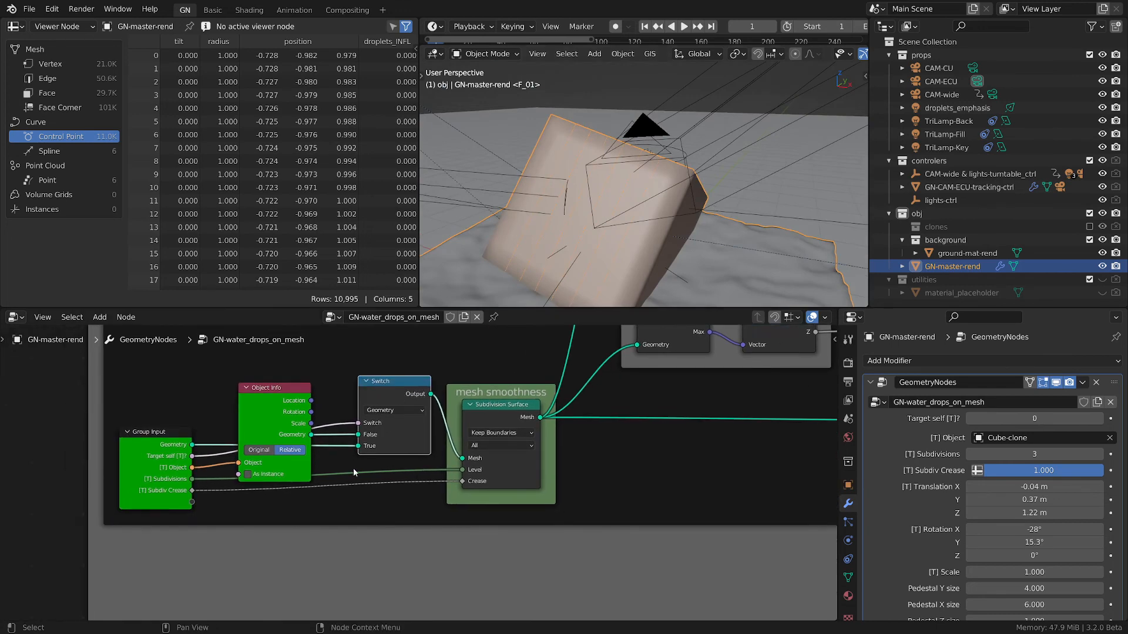
{"action": "scroll", "coordinate": [355, 473], "scroll_direction": "up", "scroll_amount": 3}
{"action": "mouse_move", "coordinate": [273, 380]}
{"action": "left_mouse_down"}
{"action": "mouse_move", "coordinate": [250, 382]}
{"action": "mouse_move", "coordinate": [270, 379]}
{"action": "left_mouse_up"}
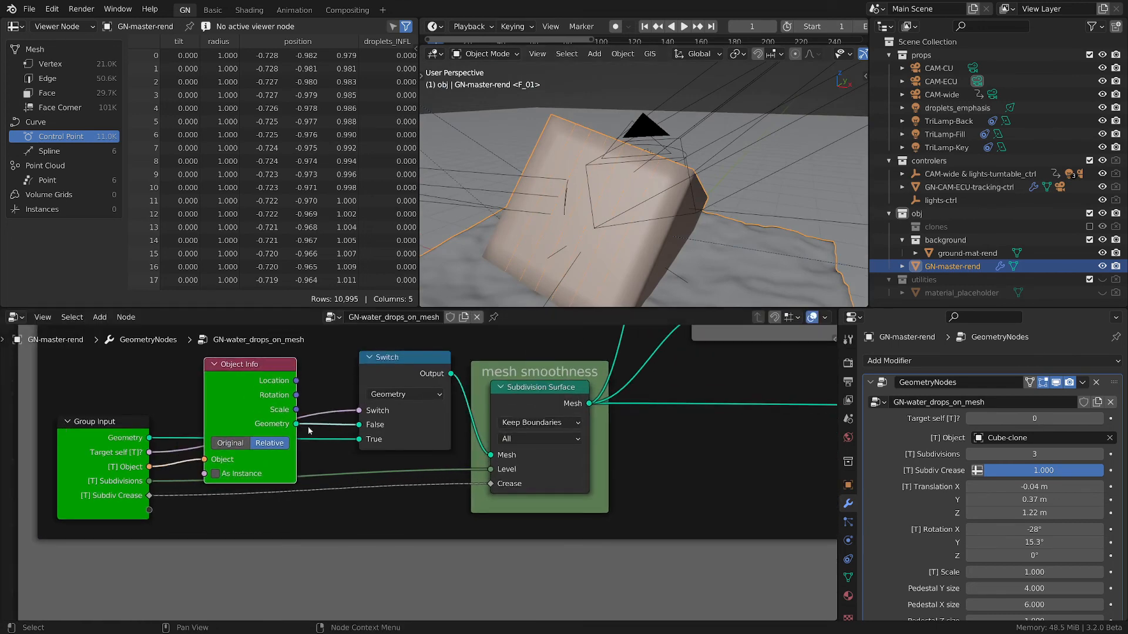
{"action": "left_click_drag", "start_coordinate": [540, 389], "coordinate": [547, 402]}
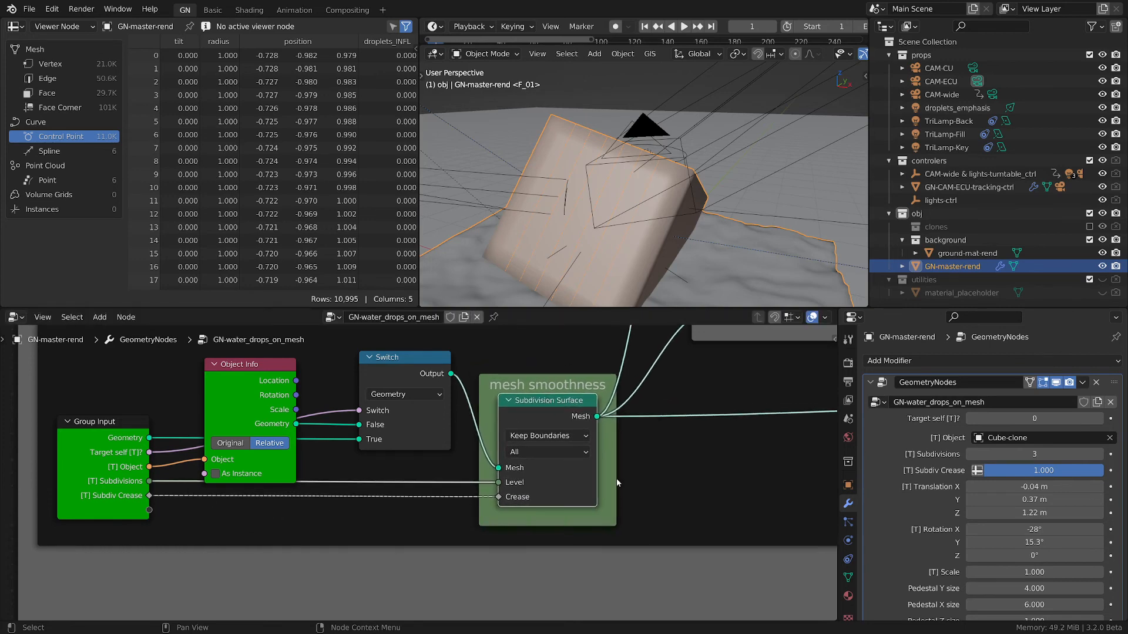
Shift the "get the highest point" frame slightly within the hero object frame.
{"action": "scroll", "coordinate": [617, 482], "scroll_direction": "down", "scroll_amount": 5}
{"action": "middle_click_drag", "start_coordinate": [579, 470], "coordinate": [488, 511]}
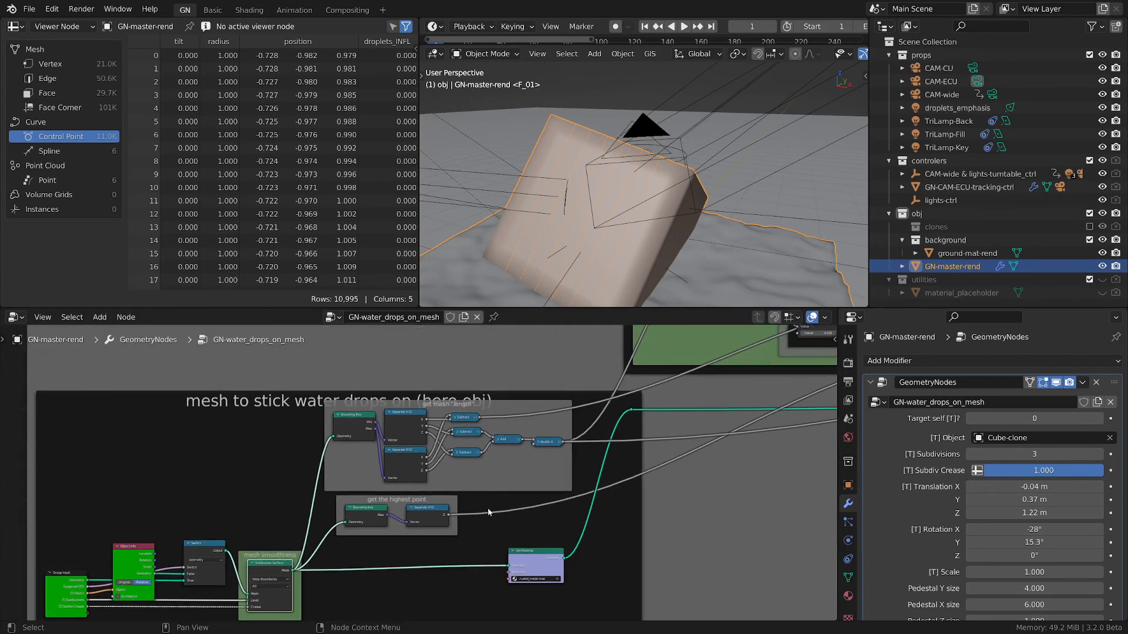
{"action": "scroll", "coordinate": [488, 512], "scroll_direction": "up", "scroll_amount": 2}
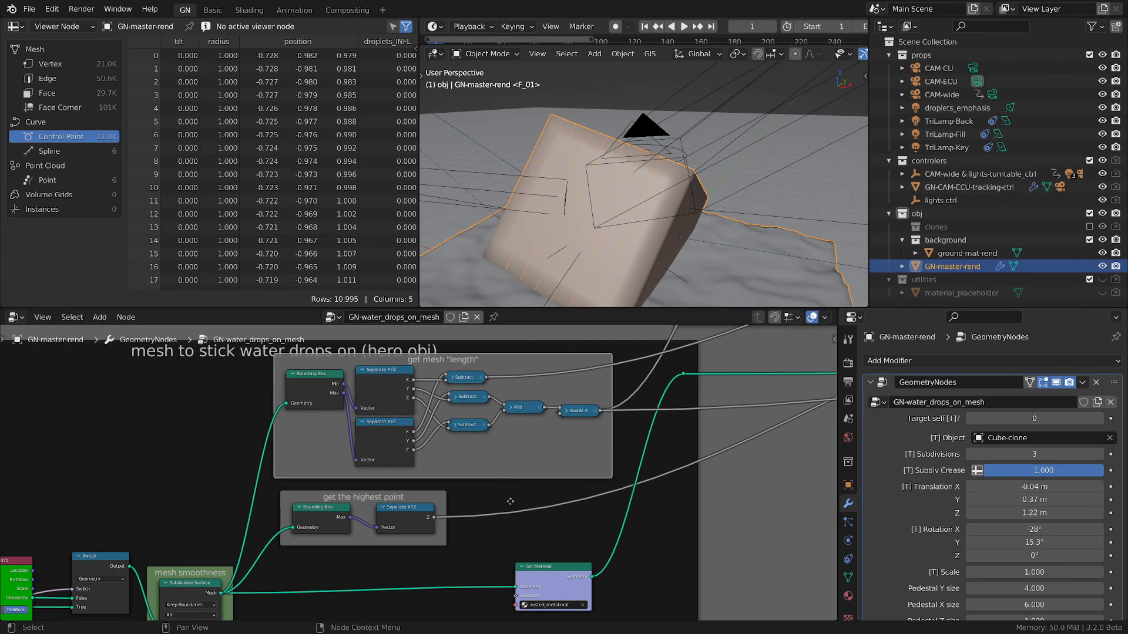
{"action": "left_click_drag", "start_coordinate": [392, 496], "coordinate": [404, 497]}
Examine the "water drops path ctrl" nodes in the make lines frame, including start position, X offset and paths spacing, alongside the water drop paths.
{"action": "middle_click_drag", "start_coordinate": [640, 506], "coordinate": [514, 553]}
{"action": "scroll", "coordinate": [514, 553], "scroll_direction": "down", "scroll_amount": 2}
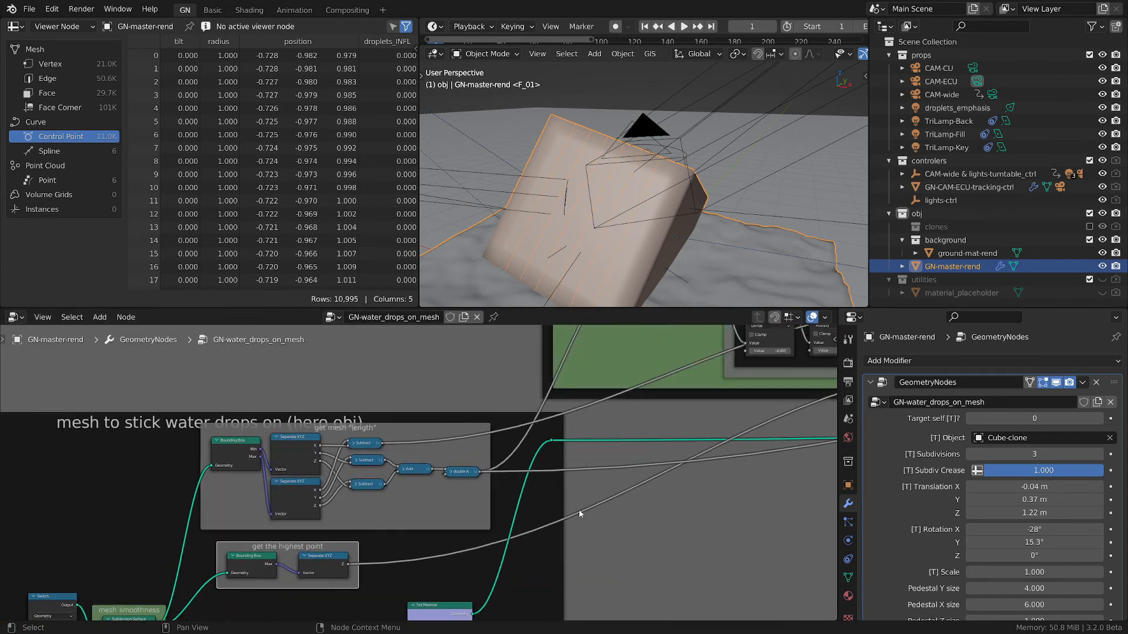
{"action": "scroll", "coordinate": [944, 536], "scroll_direction": "down", "scroll_amount": 1}
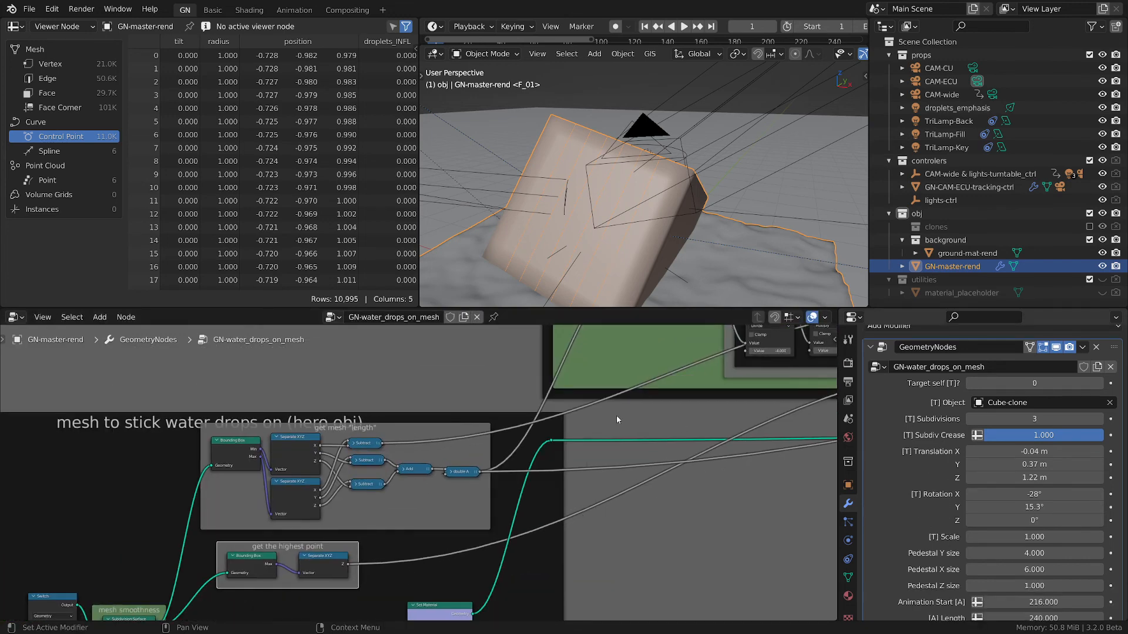
{"action": "scroll", "coordinate": [678, 457], "scroll_direction": "down", "scroll_amount": 1}
{"action": "scroll", "coordinate": [881, 490], "scroll_direction": "down", "scroll_amount": 1}
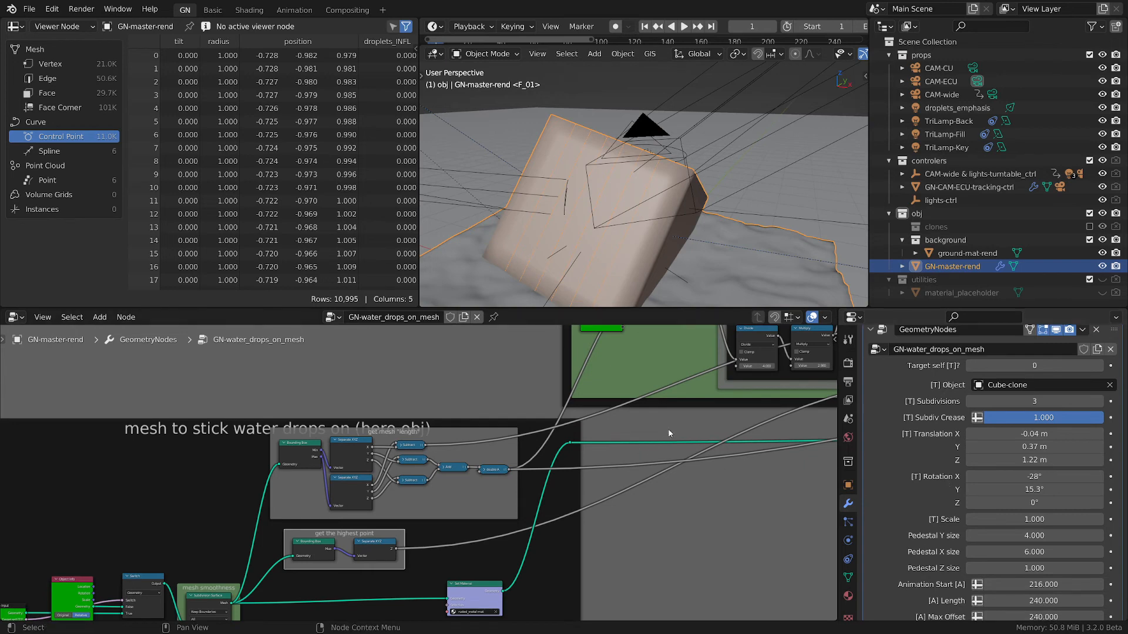
{"action": "middle_click_drag", "start_coordinate": [669, 433], "coordinate": [584, 529]}
{"action": "scroll", "coordinate": [628, 499], "scroll_direction": "down", "scroll_amount": 3}
{"action": "middle_click_drag", "start_coordinate": [684, 470], "coordinate": [561, 528]}
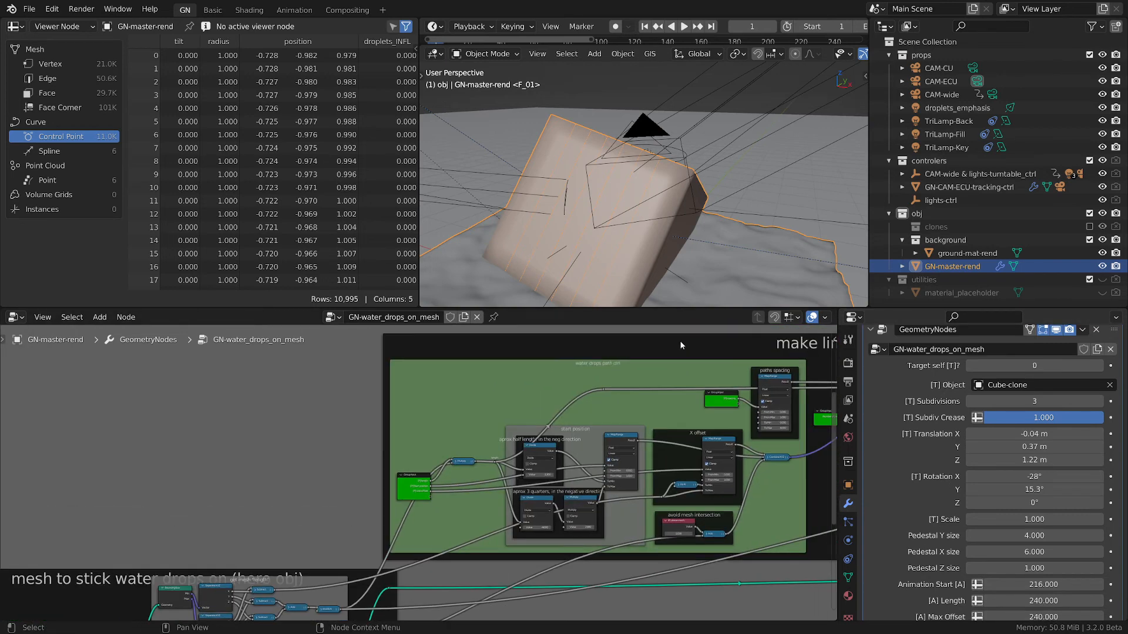
{"action": "middle_click_drag", "start_coordinate": [597, 188], "coordinate": [608, 255]}
{"action": "middle_click_drag", "start_coordinate": [616, 411], "coordinate": [474, 413]}
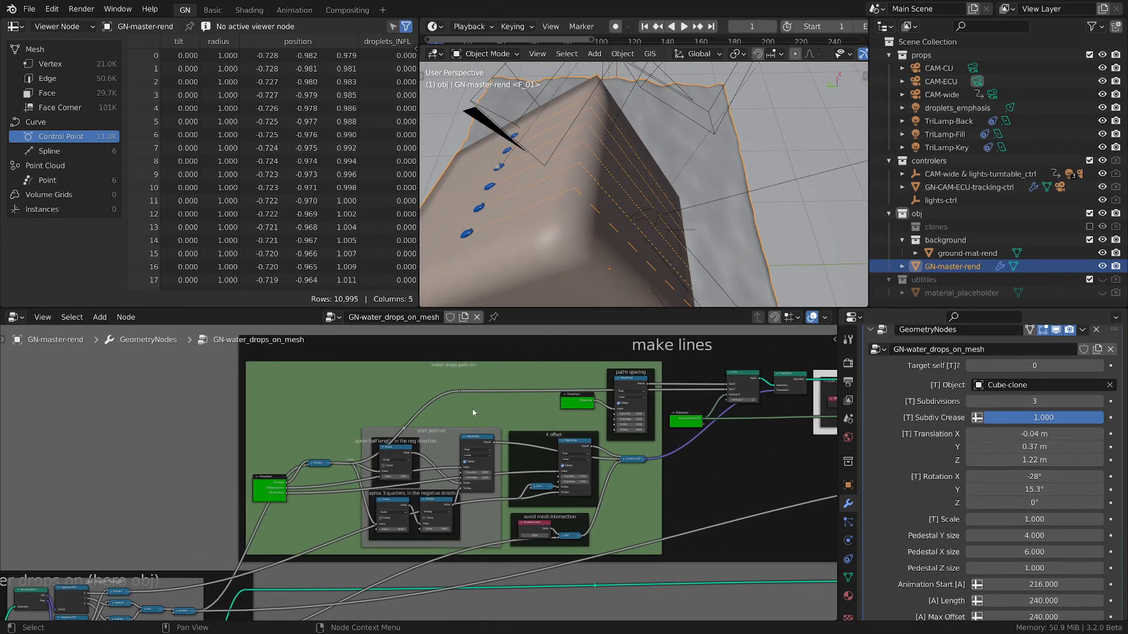
{"action": "scroll", "coordinate": [458, 435], "scroll_direction": "up", "scroll_amount": 4}
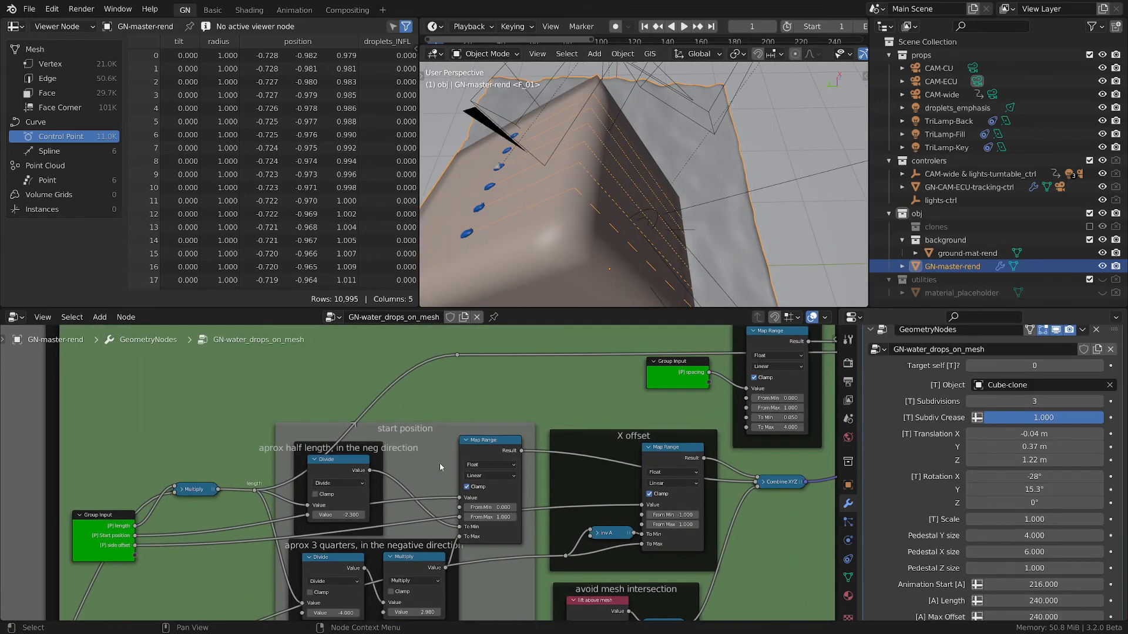
{"action": "scroll", "coordinate": [440, 466], "scroll_direction": "down", "scroll_amount": 3}
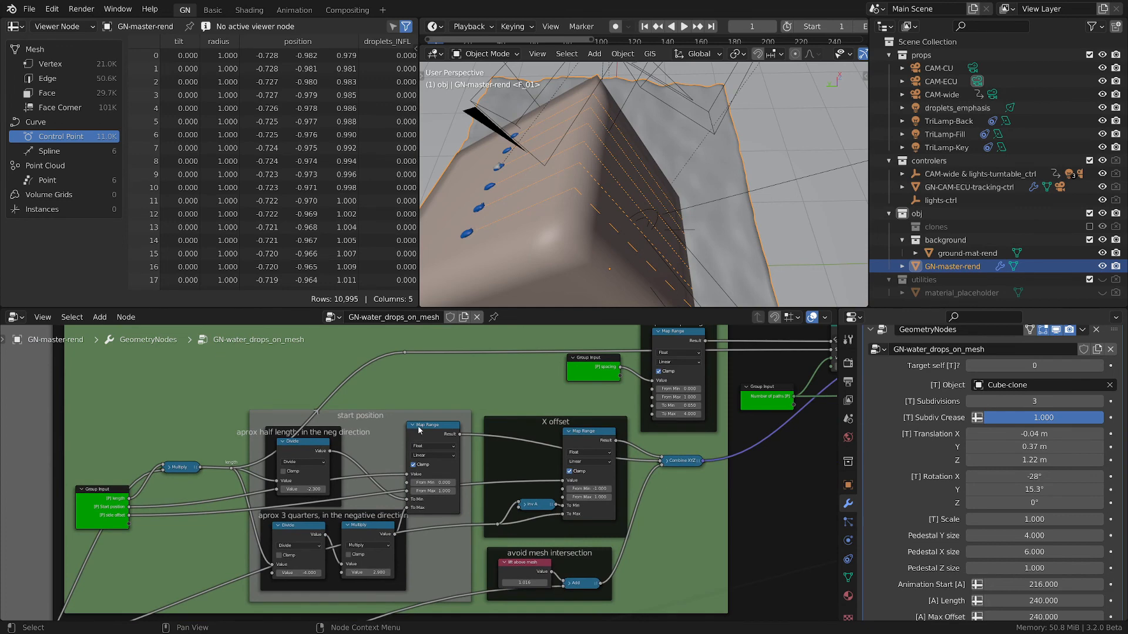
{"action": "scroll", "coordinate": [419, 430], "scroll_direction": "down", "scroll_amount": 2}
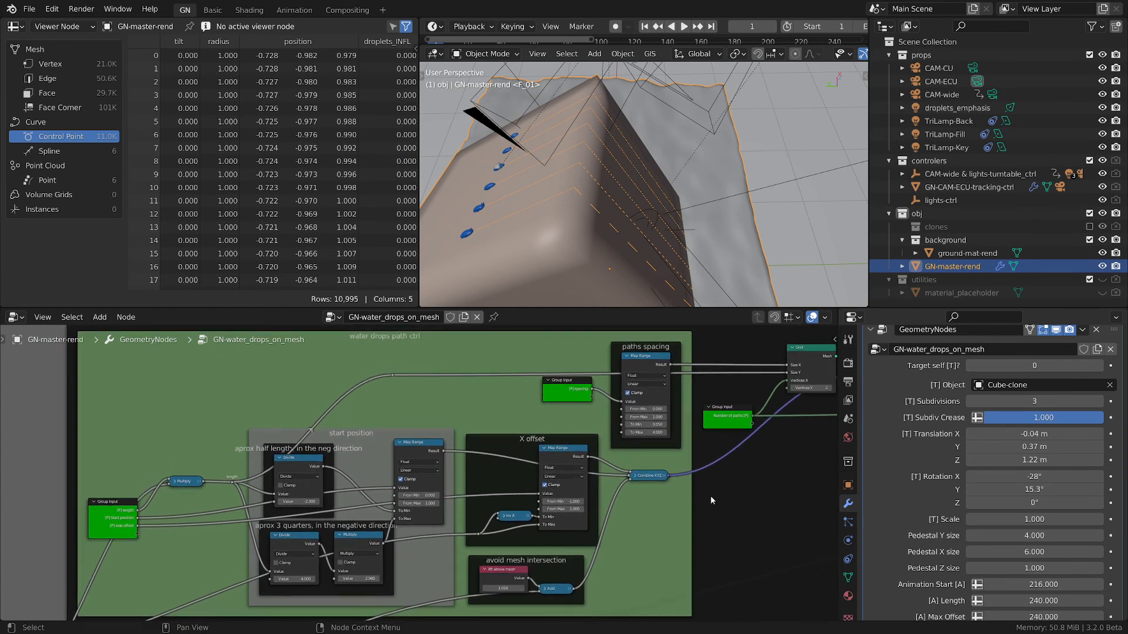
{"action": "scroll", "coordinate": [710, 495], "scroll_direction": "down", "scroll_amount": 4}
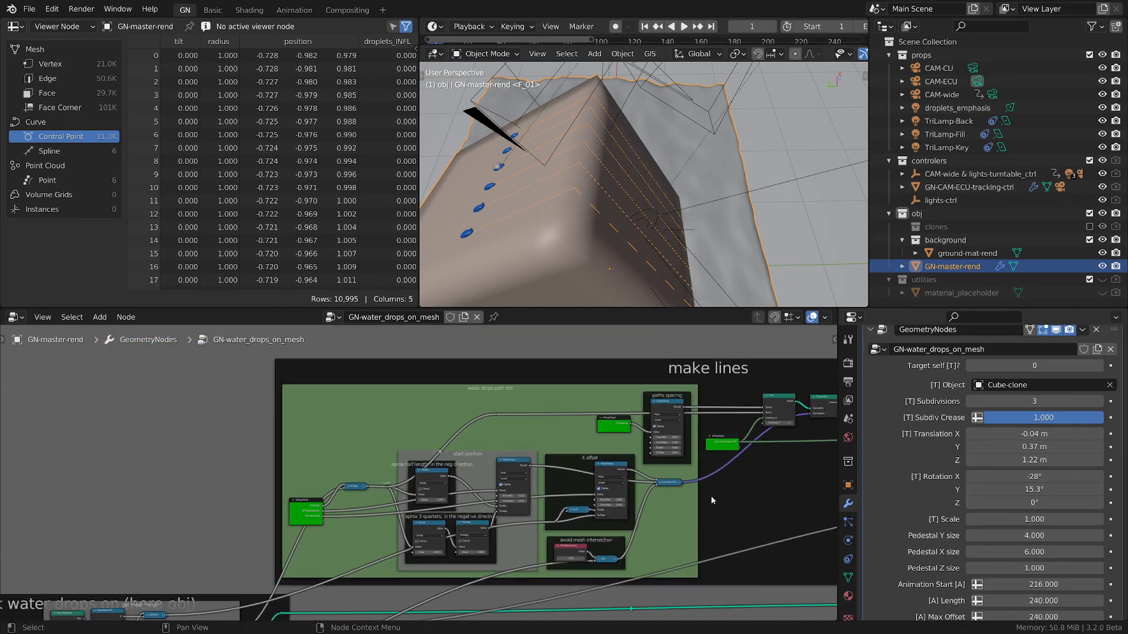
Examine the rest of the make lines frame, from the Grid and line-discarding mask to the lines resolution nodes.
{"action": "middle_click_drag", "start_coordinate": [743, 506], "coordinate": [421, 504]}
{"action": "scroll", "coordinate": [504, 489], "scroll_direction": "up", "scroll_amount": 5}
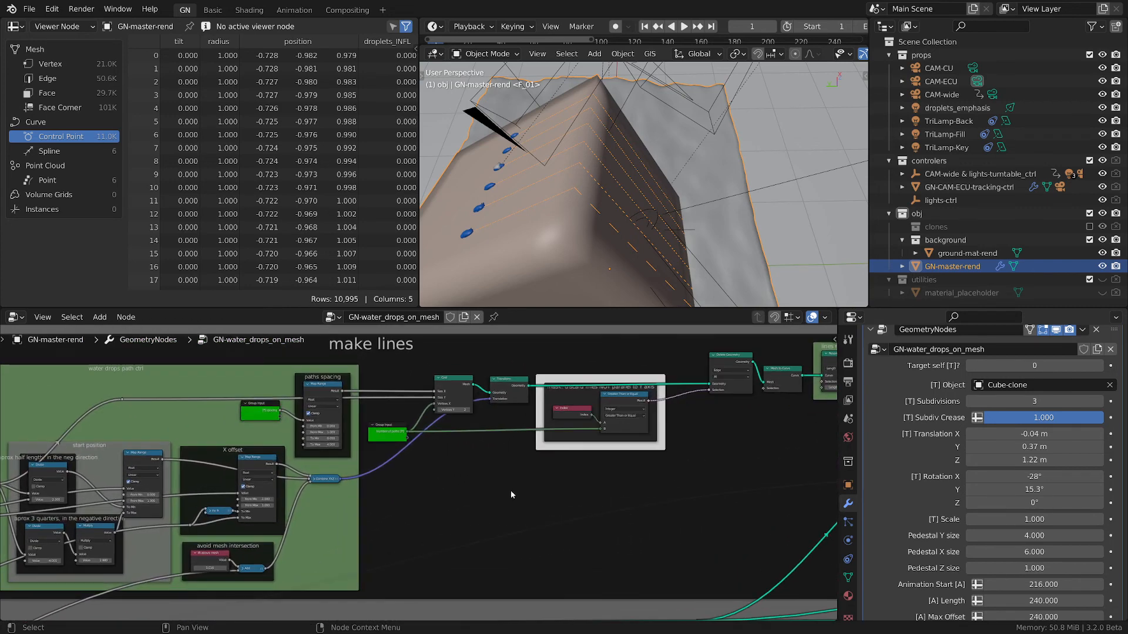
{"action": "middle_click_drag", "start_coordinate": [536, 479], "coordinate": [400, 511]}
{"action": "scroll", "coordinate": [398, 499], "scroll_direction": "up", "scroll_amount": 1}
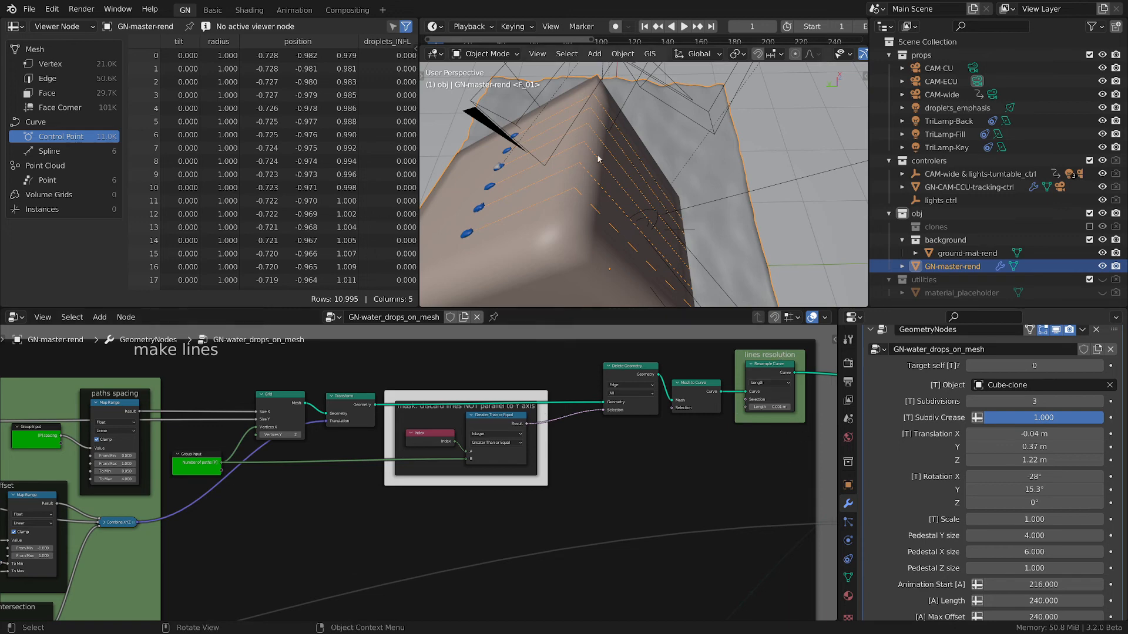
{"action": "scroll", "coordinate": [718, 429], "scroll_direction": "down", "scroll_amount": 3}
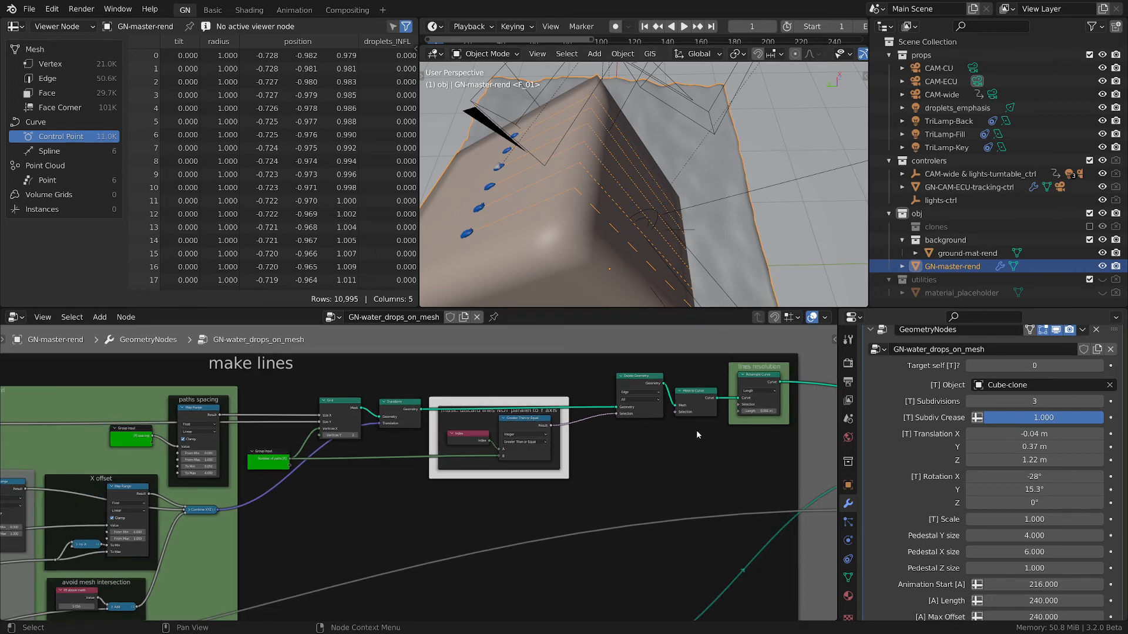
{"action": "scroll", "coordinate": [733, 433], "scroll_direction": "down", "scroll_amount": 2}
{"action": "middle_click_drag", "start_coordinate": [732, 433], "coordinate": [551, 447]}
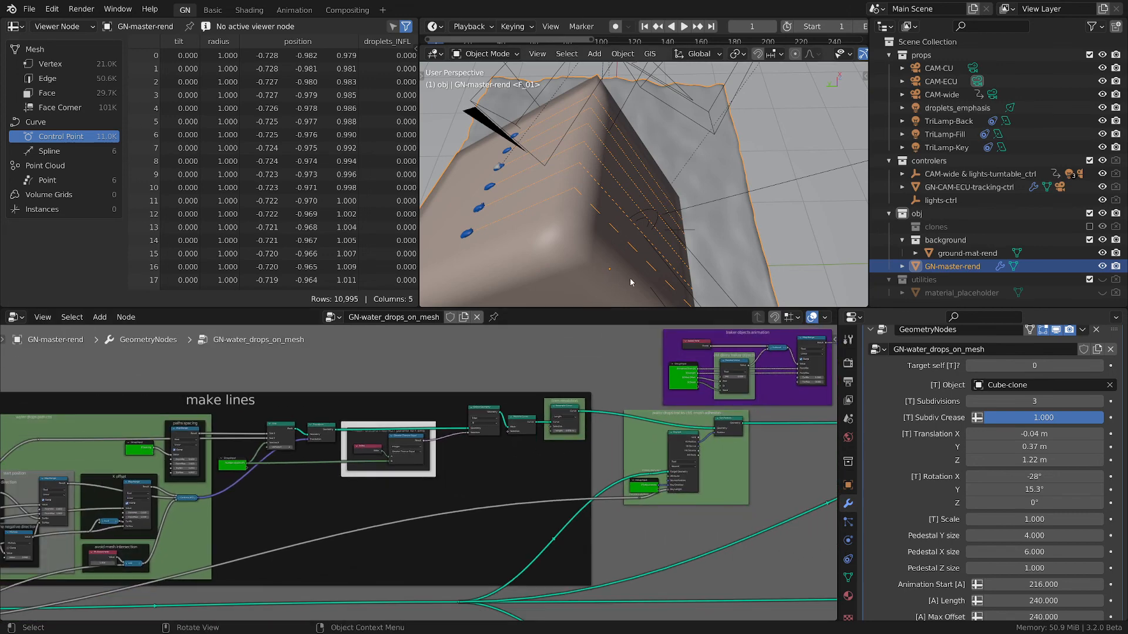
Set Target self [T]? to 1 and [T] Subdiv Crease to 0.000 in GN-master-rend's modifier.
{"action": "left_click", "coordinate": [1096, 366]}
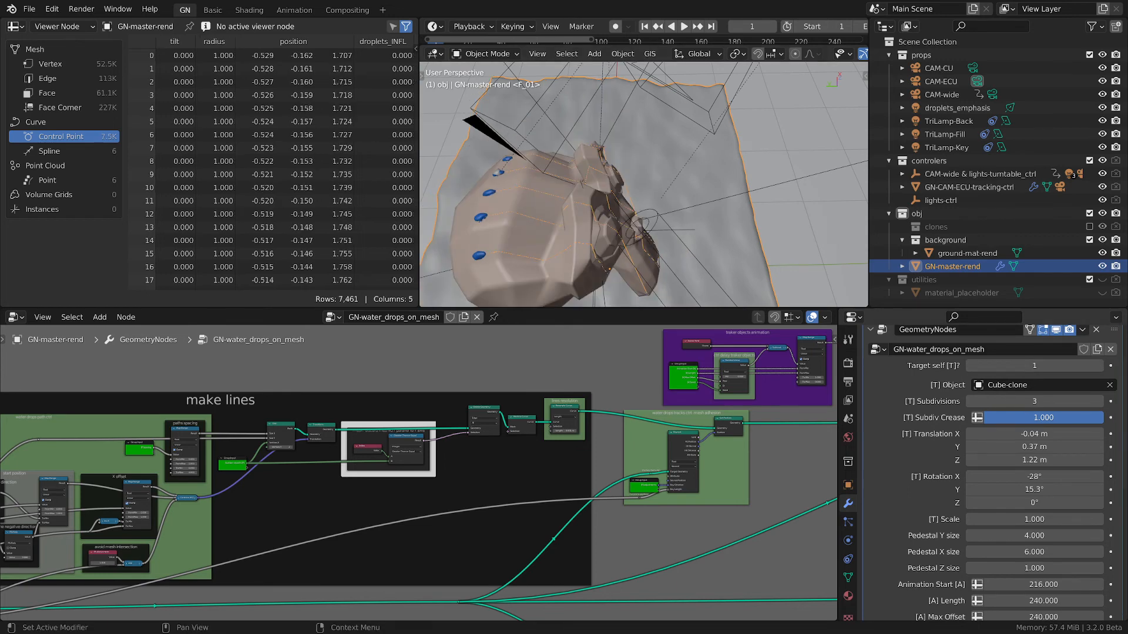
{"action": "left_click_drag", "start_coordinate": [1100, 417], "coordinate": [980, 418]}
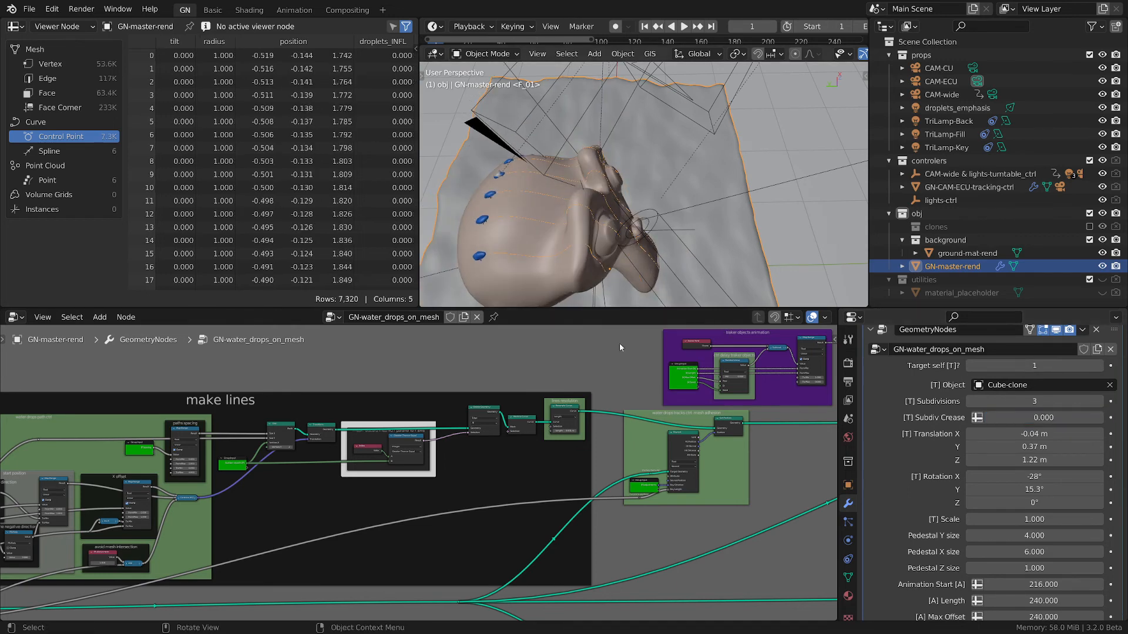
Examine the "traker objects animation" frame with its Scene Time, Random Value delay and Map Range nodes.
{"action": "middle_click_drag", "start_coordinate": [752, 470], "coordinate": [587, 499]}
{"action": "scroll", "coordinate": [616, 422], "scroll_direction": "up", "scroll_amount": 9}
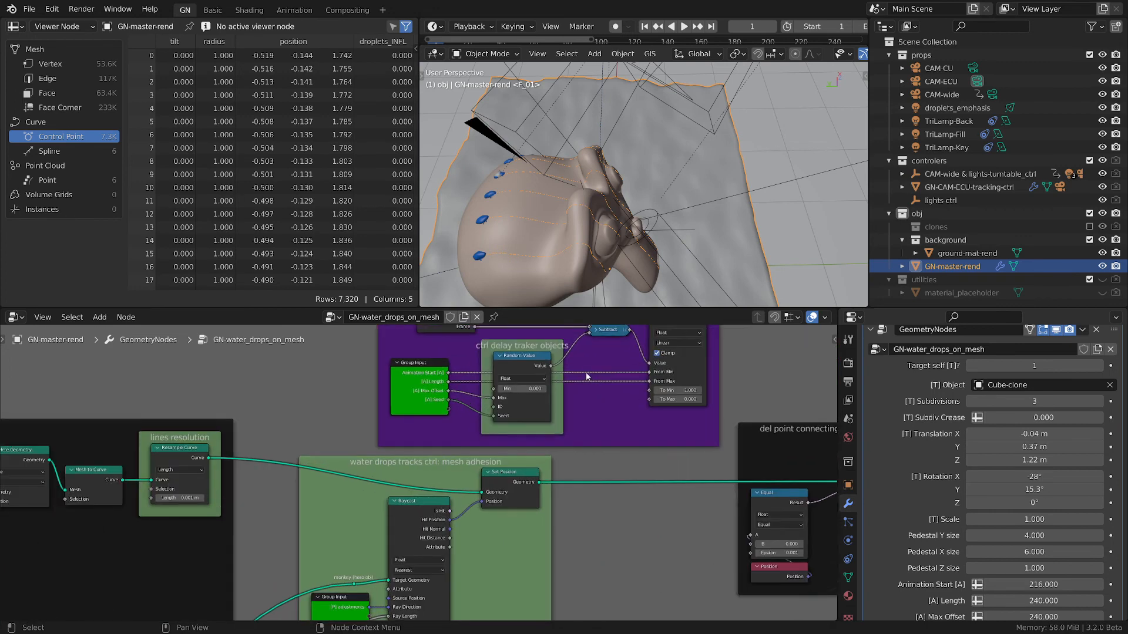
{"action": "middle_click_drag", "start_coordinate": [586, 377], "coordinate": [620, 519]}
{"action": "scroll", "coordinate": [619, 493], "scroll_direction": "up", "scroll_amount": 4}
{"action": "middle_click_drag", "start_coordinate": [628, 449], "coordinate": [619, 382]}
{"action": "scroll", "coordinate": [654, 421], "scroll_direction": "up", "scroll_amount": 2}
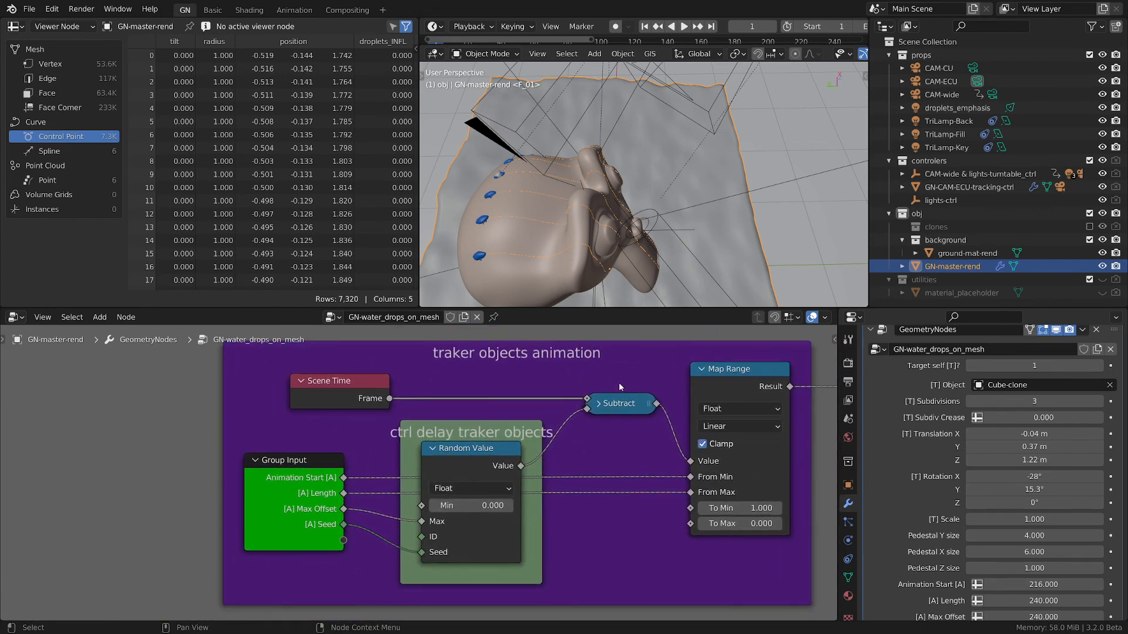
{"action": "scroll", "coordinate": [618, 382], "scroll_direction": "down", "scroll_amount": 4}
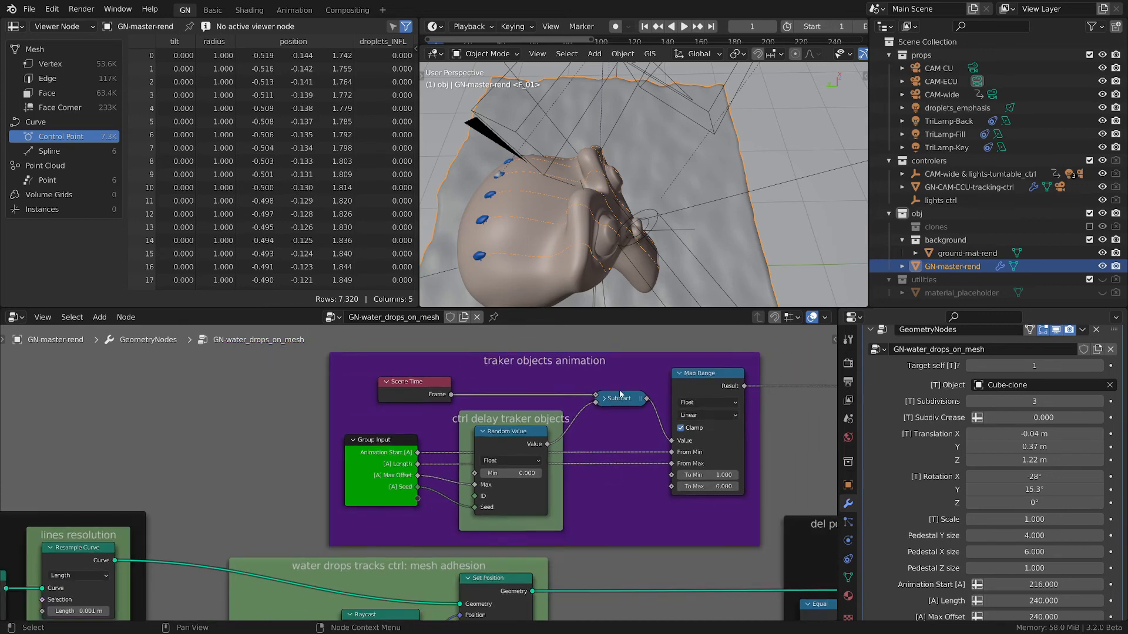
Examine the Raycast setup in the "mesh adhesion" frame and the "del point connecting to world origin" frame after it.
{"action": "middle_click_drag", "start_coordinate": [556, 596], "coordinate": [740, 467]}
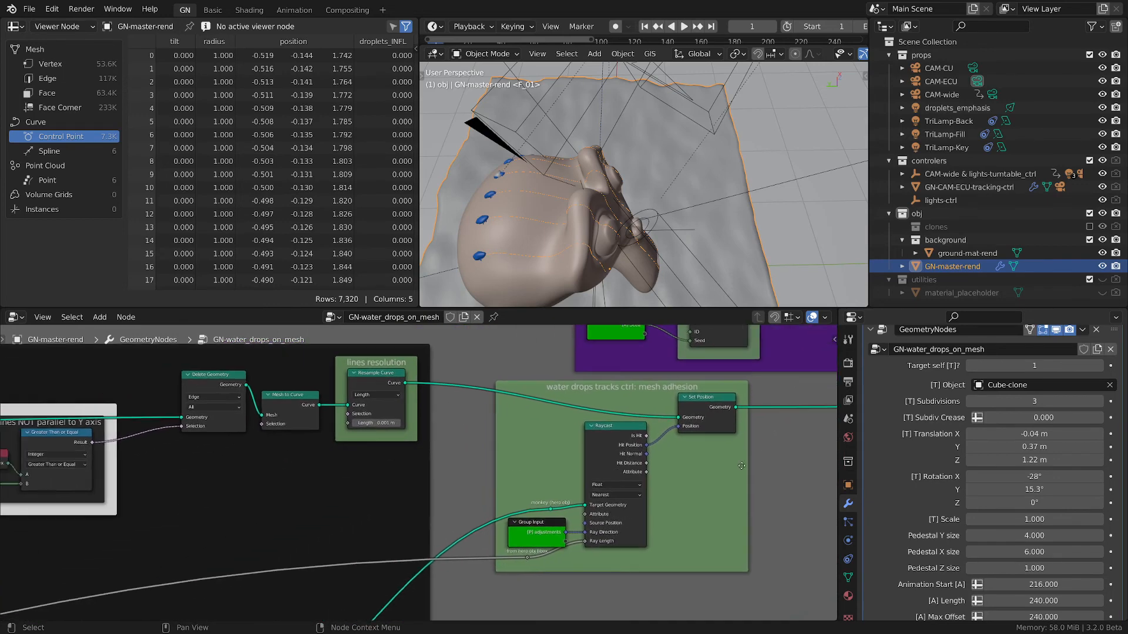
{"action": "scroll", "coordinate": [734, 471], "scroll_direction": "up", "scroll_amount": 5}
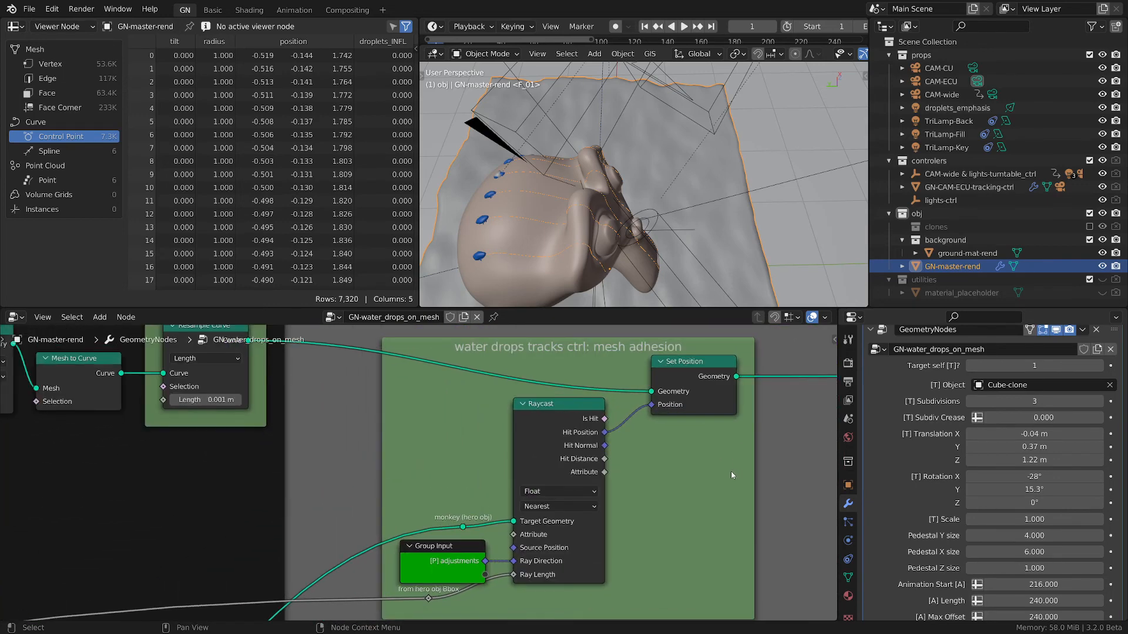
{"action": "scroll", "coordinate": [730, 471], "scroll_direction": "up", "scroll_amount": 1}
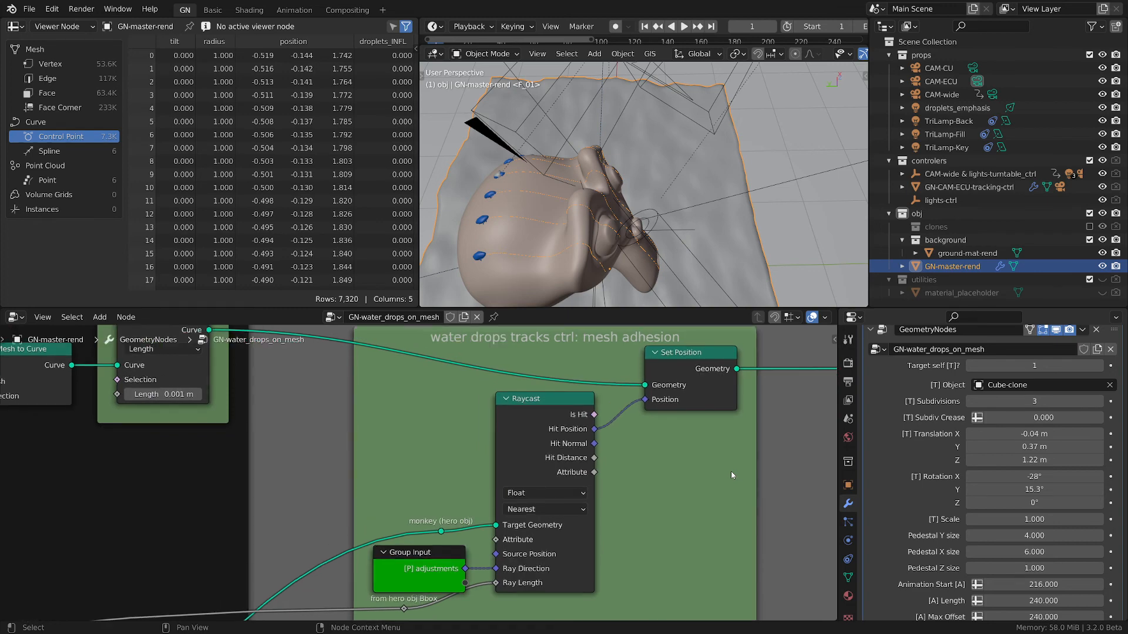
{"action": "scroll", "coordinate": [730, 471], "scroll_direction": "down", "scroll_amount": 6}
{"action": "middle_click_drag", "start_coordinate": [737, 484], "coordinate": [349, 474]}
{"action": "middle_click_drag", "start_coordinate": [576, 479], "coordinate": [494, 512]}
{"action": "scroll", "coordinate": [576, 449], "scroll_direction": "up", "scroll_amount": 9}
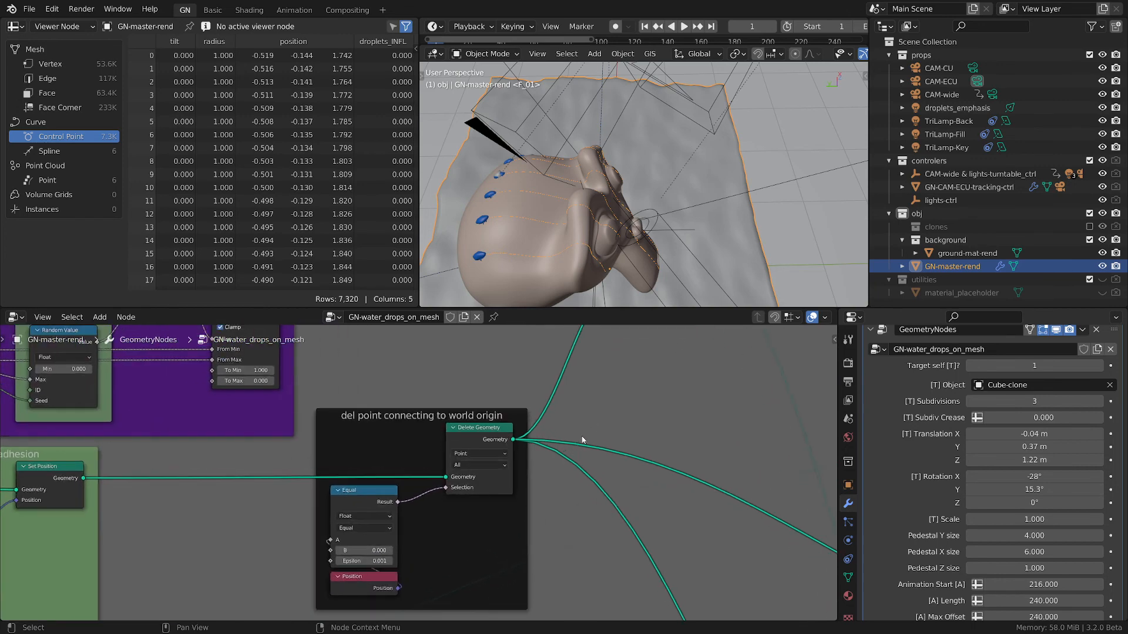
{"action": "mouse_move", "coordinate": [587, 428]}
{"action": "middle_mouse_down"}
{"action": "mouse_move", "coordinate": [579, 479]}
{"action": "mouse_move", "coordinate": [529, 479]}
{"action": "mouse_move", "coordinate": [566, 433]}
{"action": "middle_mouse_up"}
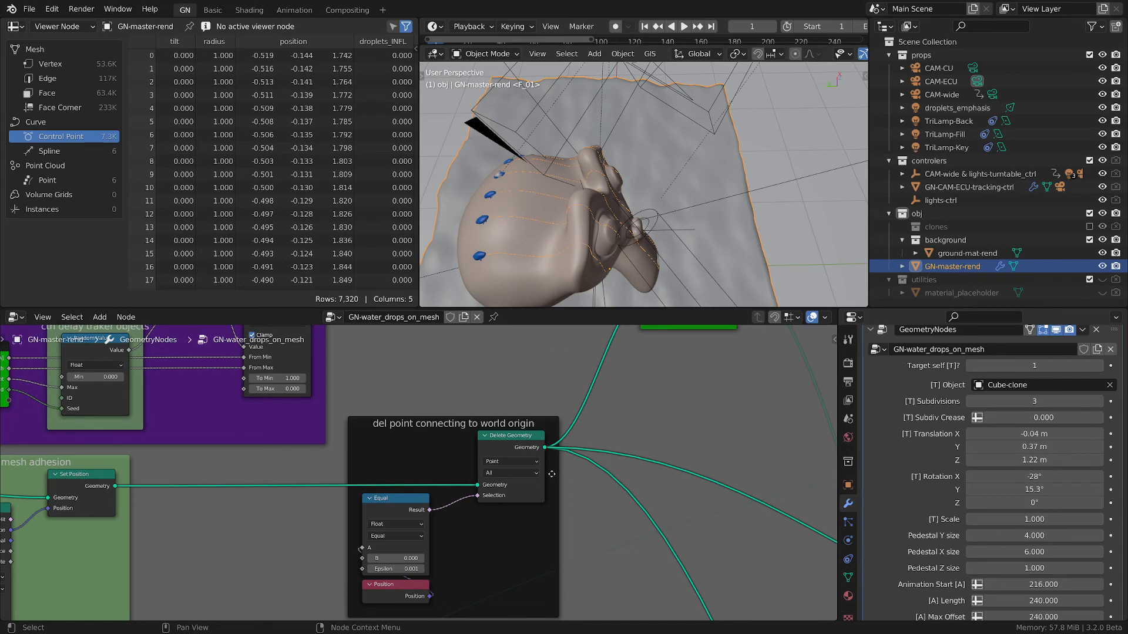
{"action": "scroll", "coordinate": [550, 473], "scroll_direction": "down", "scroll_amount": 2}
{"action": "middle_click_drag", "start_coordinate": [661, 407], "coordinate": [513, 485]}
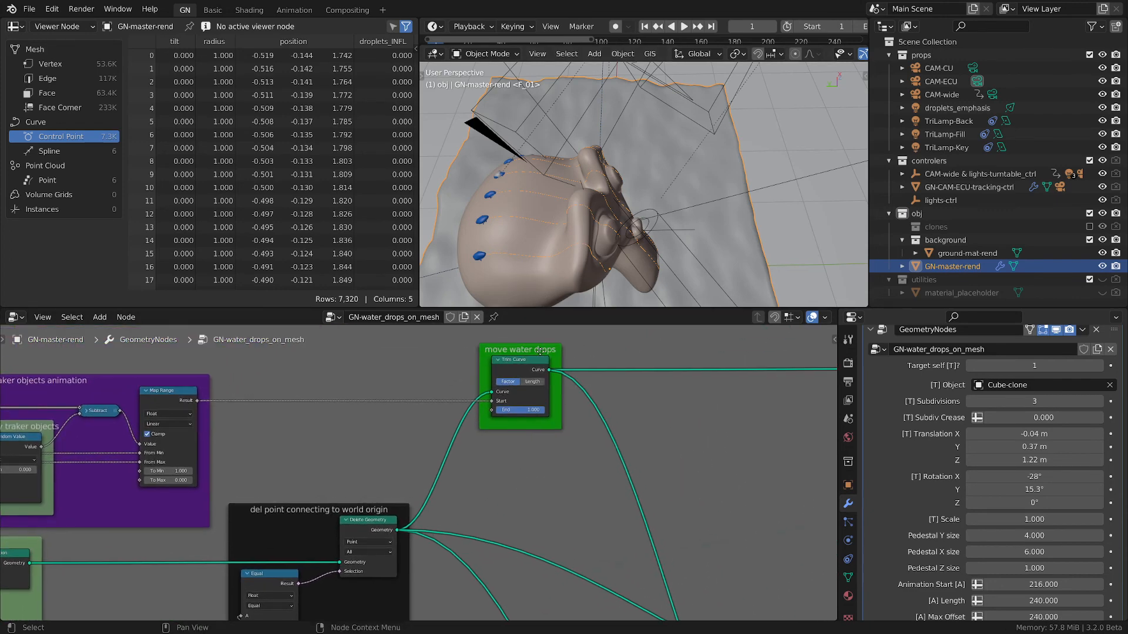
Lower the "move water drops" frame slightly and set the current animation frame to 270.
{"action": "left_click_drag", "start_coordinate": [544, 349], "coordinate": [545, 356]}
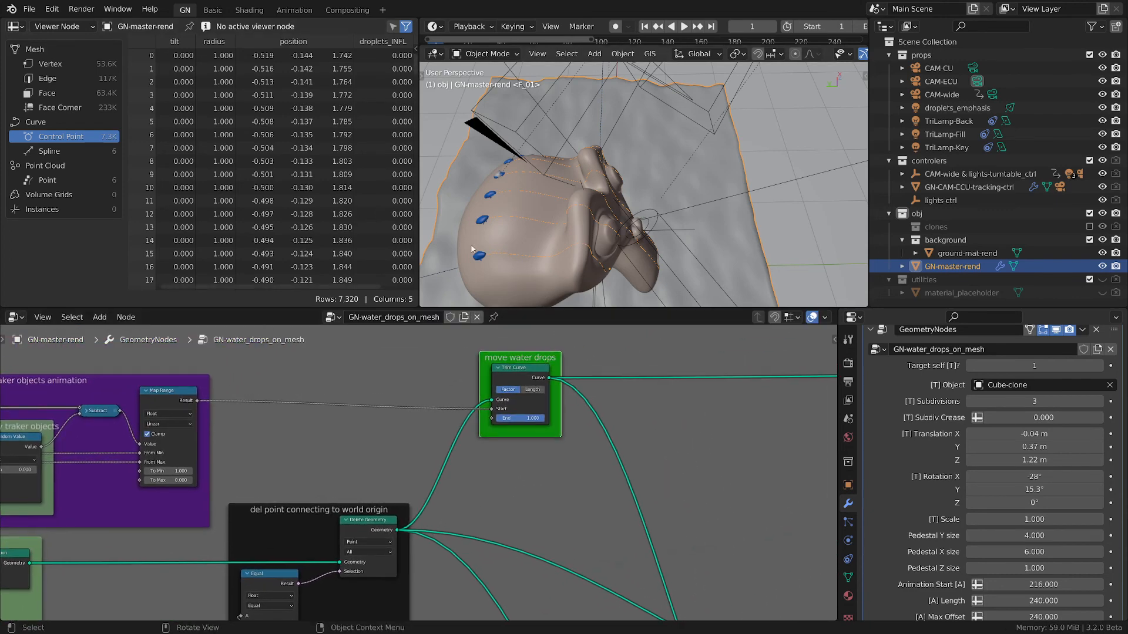
{"action": "mouse_move", "coordinate": [538, 418]}
{"action": "left_mouse_down"}
{"action": "mouse_move", "coordinate": [495, 419]}
{"action": "mouse_move", "coordinate": [544, 419]}
{"action": "left_mouse_up"}
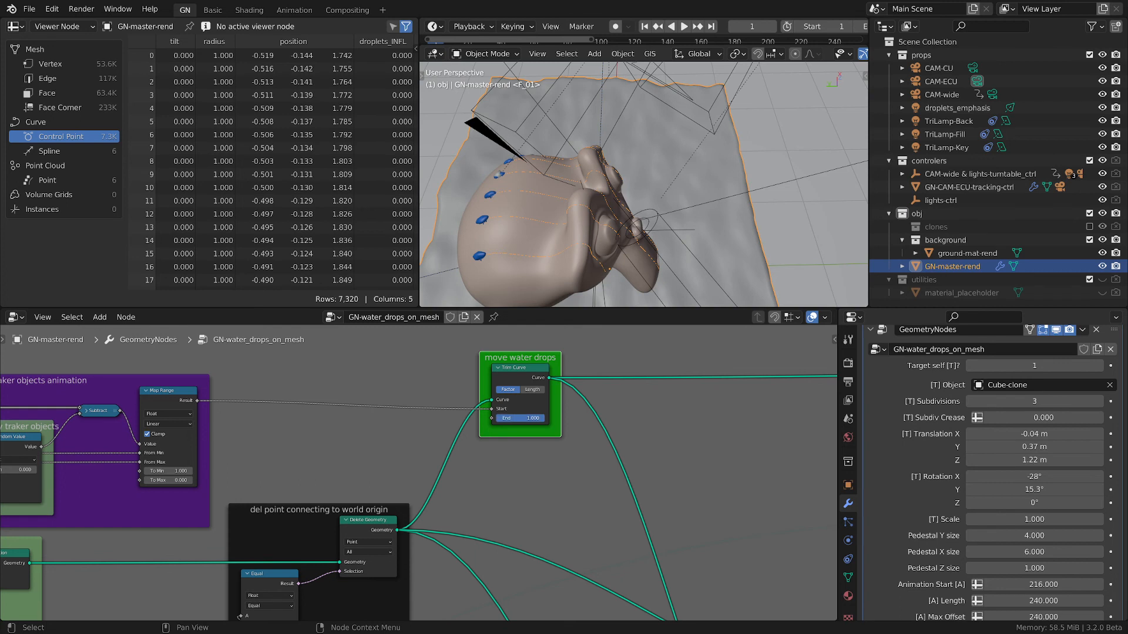
{"action": "left_click_drag", "start_coordinate": [762, 31], "coordinate": [827, 31]}
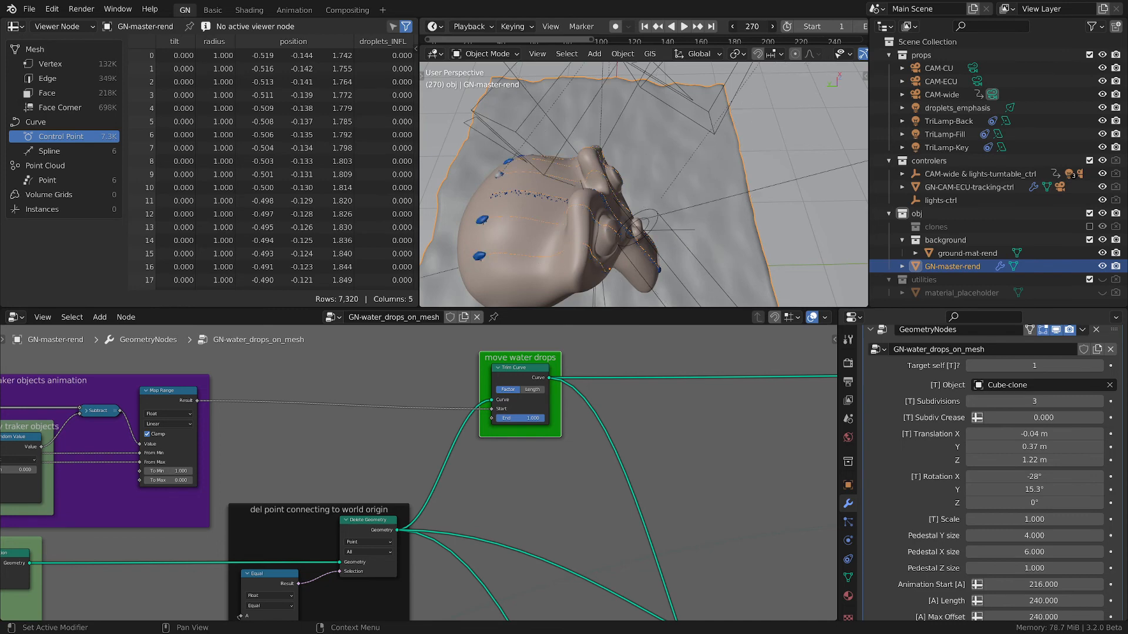
{"action": "scroll", "coordinate": [619, 442], "scroll_direction": "down", "scroll_amount": 6}
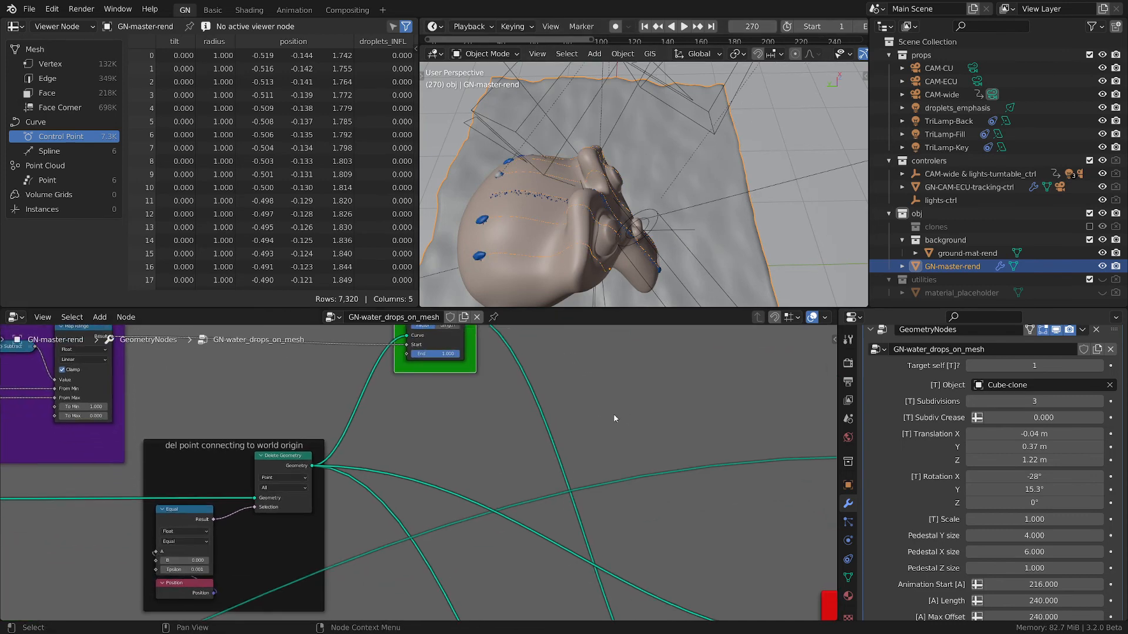
Examine the red "viewing water drops path" frame up to its Transform node and the drop paths on the monkey head.
{"action": "middle_click_drag", "start_coordinate": [644, 444], "coordinate": [355, 457]}
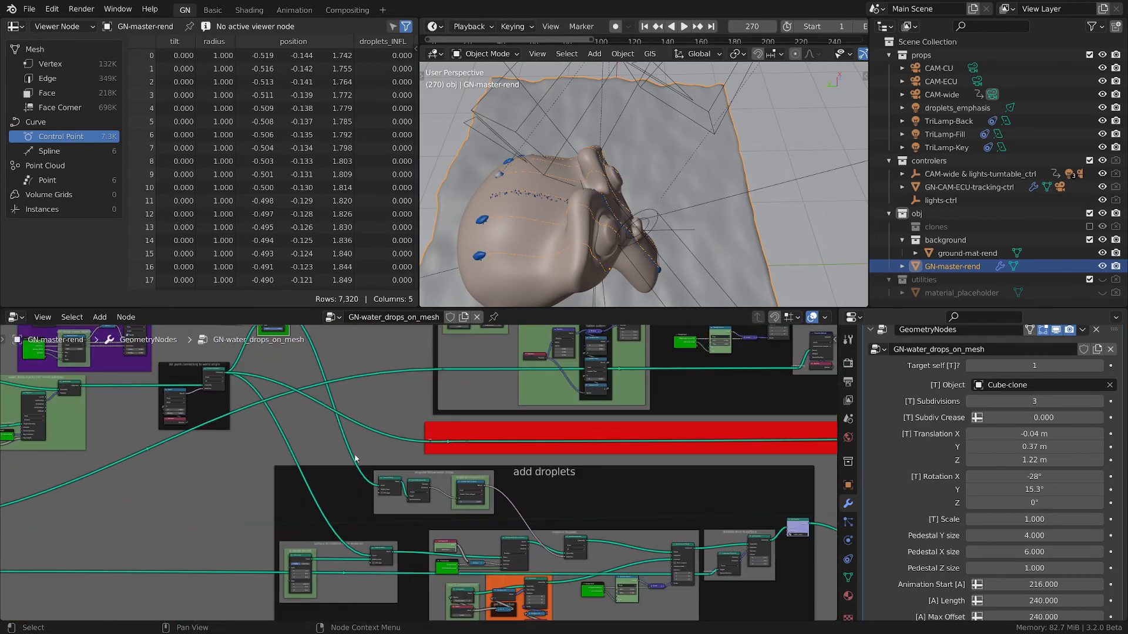
{"action": "scroll", "coordinate": [573, 452], "scroll_direction": "up", "scroll_amount": 4}
{"action": "middle_click_drag", "start_coordinate": [739, 438], "coordinate": [518, 440]}
{"action": "scroll", "coordinate": [517, 437], "scroll_direction": "down", "scroll_amount": 4}
{"action": "scroll", "coordinate": [690, 438], "scroll_direction": "down", "scroll_amount": 1}
{"action": "middle_click_drag", "start_coordinate": [690, 437], "coordinate": [410, 458]}
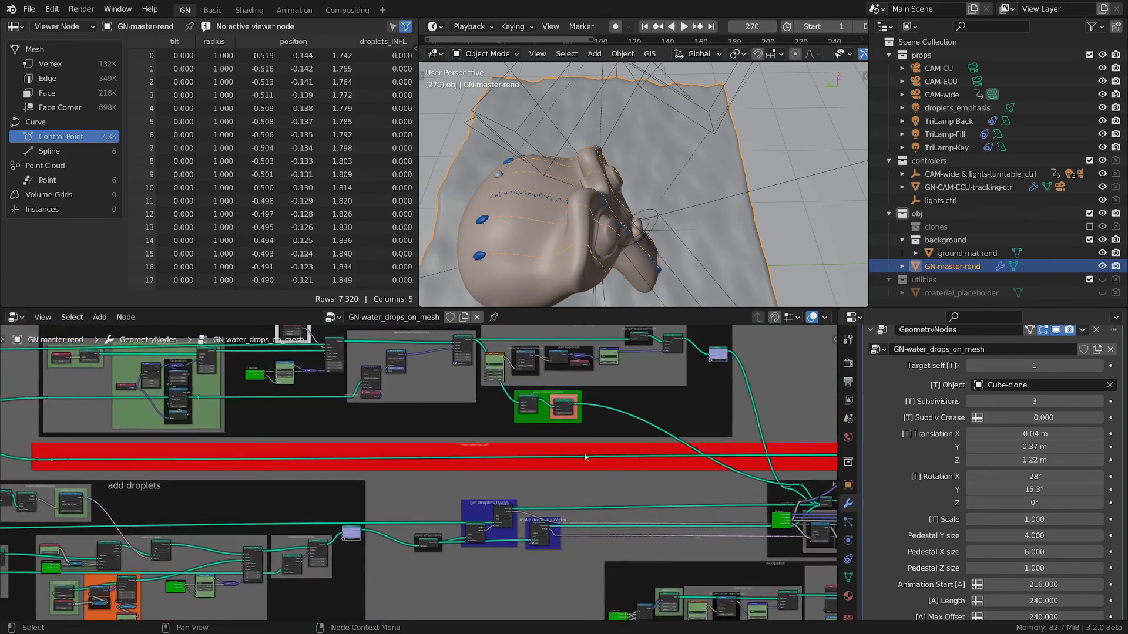
{"action": "scroll", "coordinate": [756, 449], "scroll_direction": "up", "scroll_amount": 1}
{"action": "middle_click_drag", "start_coordinate": [756, 449], "coordinate": [442, 467]}
{"action": "scroll", "coordinate": [661, 484], "scroll_direction": "up", "scroll_amount": 1}
{"action": "scroll", "coordinate": [661, 484], "scroll_direction": "up", "scroll_amount": 9}
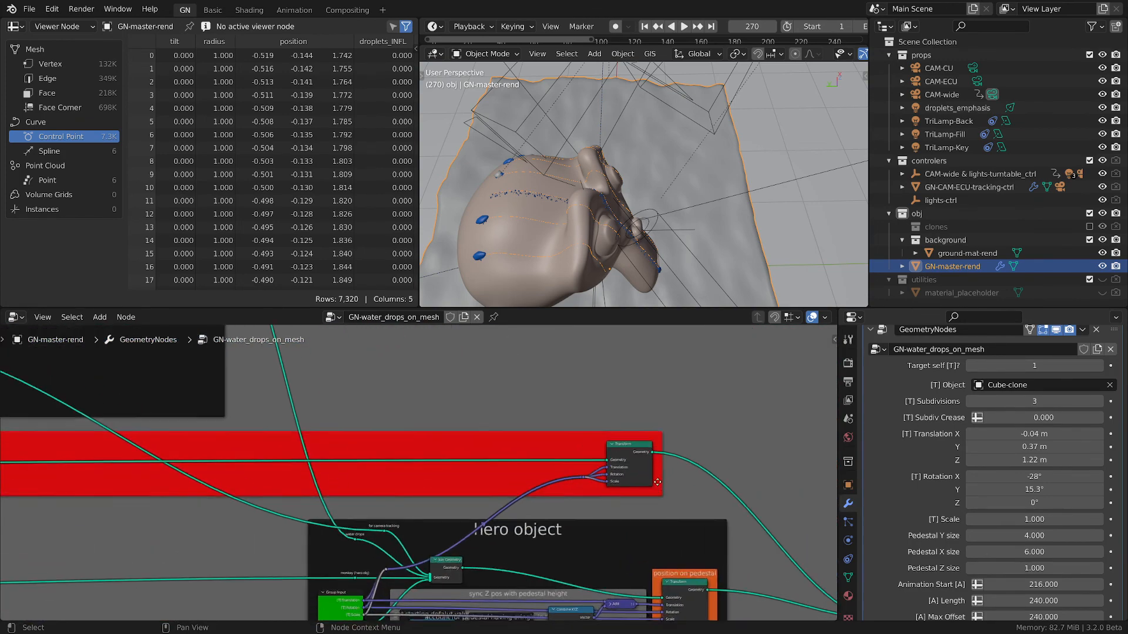
{"action": "middle_click_drag", "start_coordinate": [661, 484], "coordinate": [526, 429]}
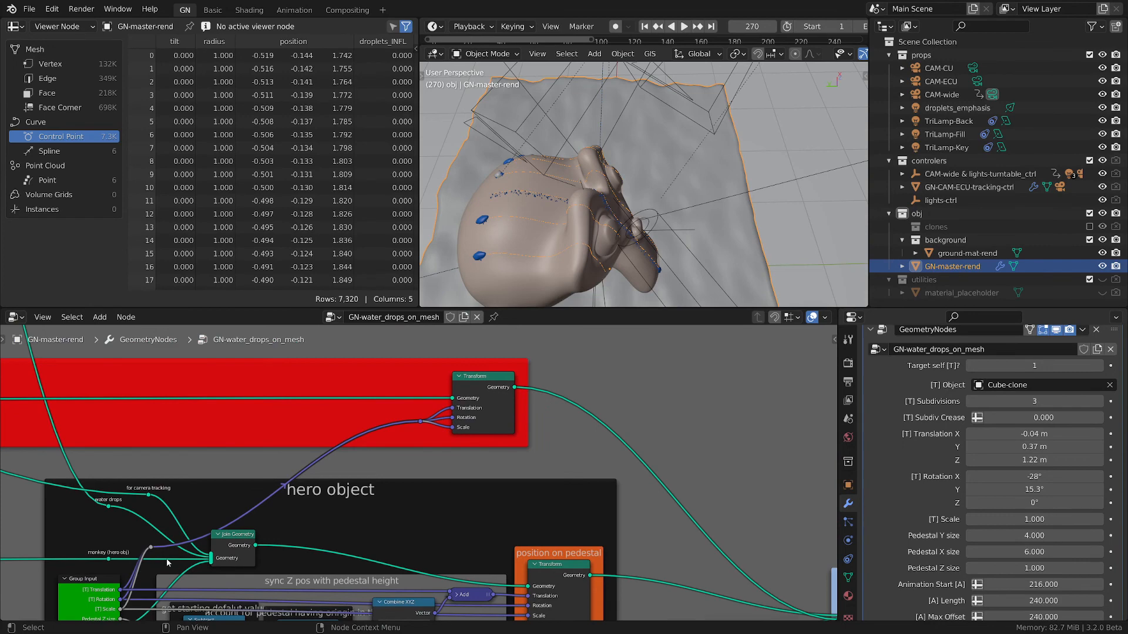
{"action": "middle_click_drag", "start_coordinate": [595, 464], "coordinate": [587, 467]}
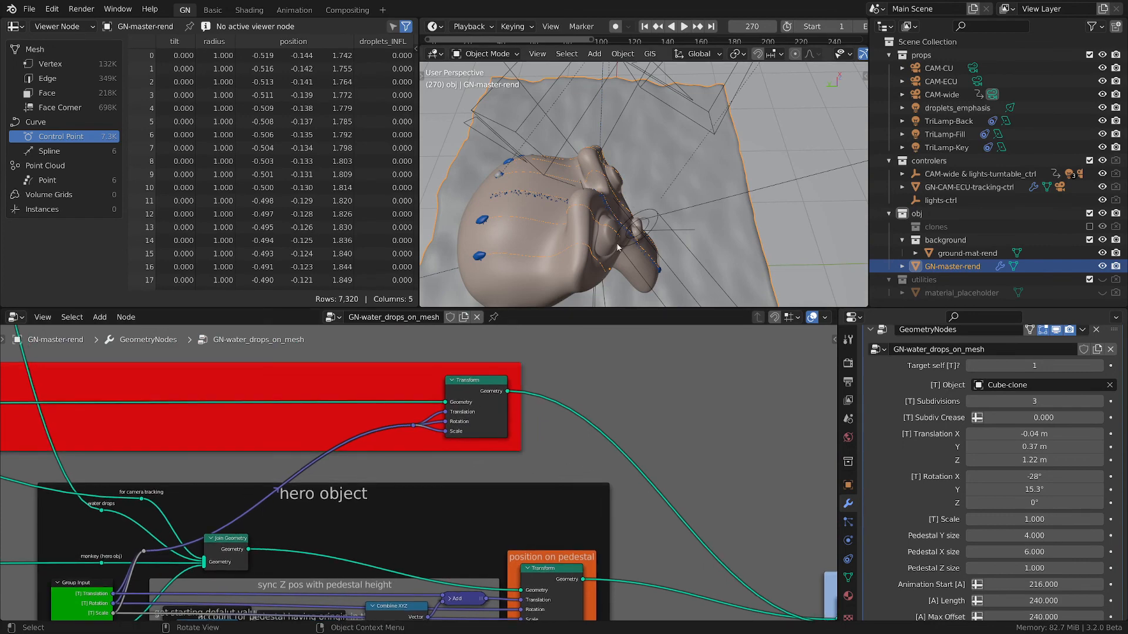
{"action": "middle_click_drag", "start_coordinate": [724, 480], "coordinate": [673, 479]}
{"action": "scroll", "coordinate": [507, 212], "scroll_direction": "up", "scroll_amount": 3}
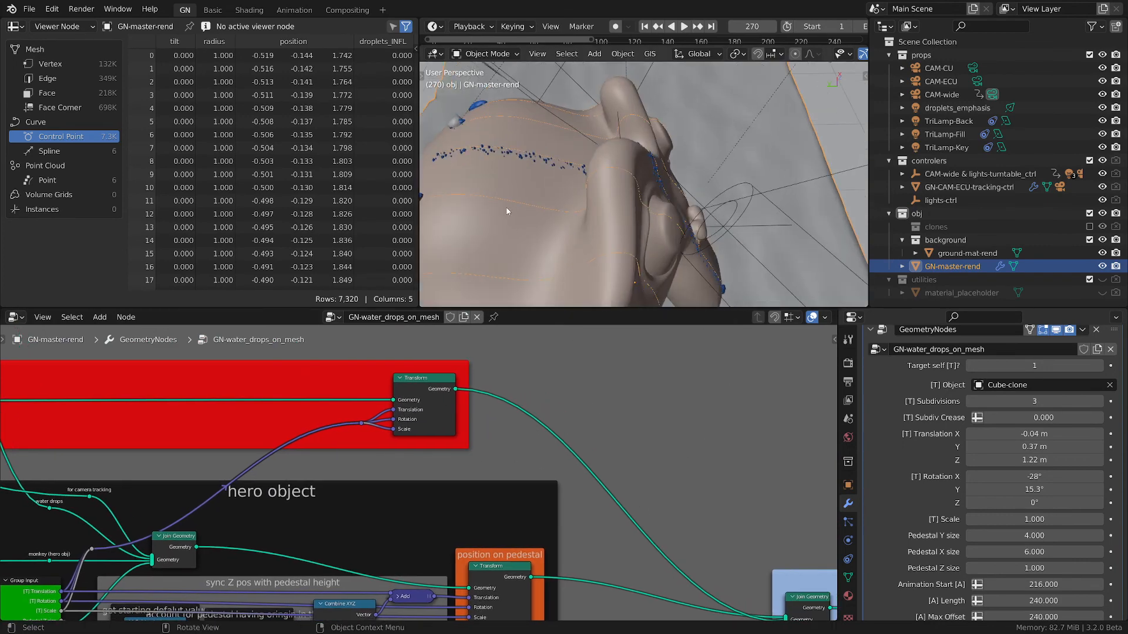
Nudge the "droplets follow water drops" and "surface to instance water drops on" frames slightly right within the "add droplets" frame.
{"action": "scroll", "coordinate": [553, 261], "scroll_direction": "down", "scroll_amount": 1}
{"action": "scroll", "coordinate": [554, 426], "scroll_direction": "down", "scroll_amount": 15}
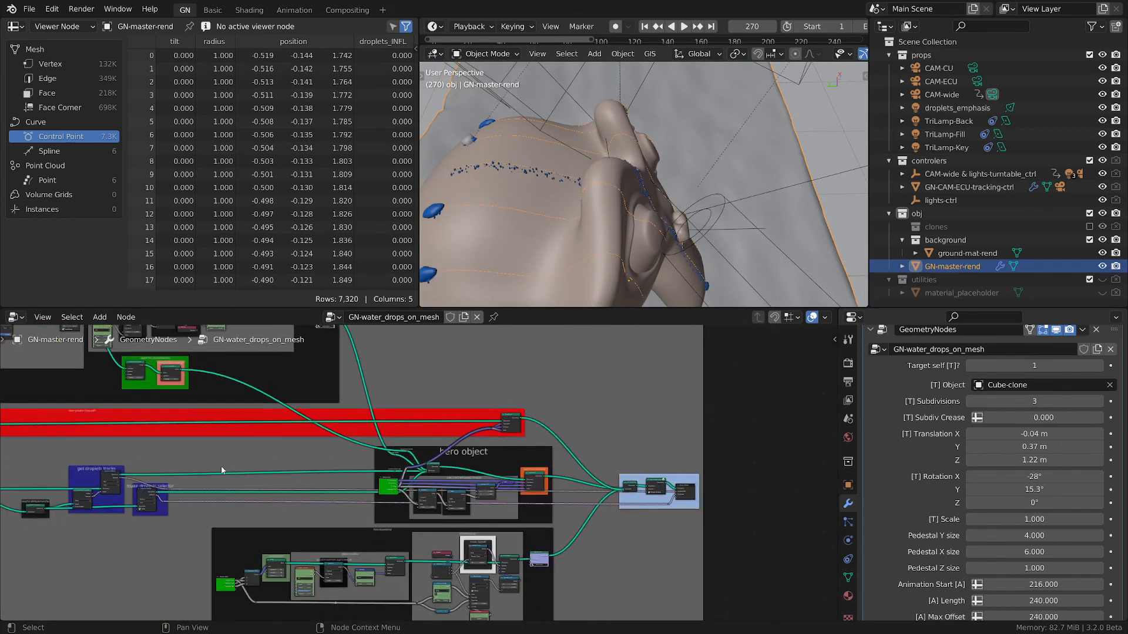
{"action": "middle_click_drag", "start_coordinate": [157, 500], "coordinate": [561, 468]}
{"action": "middle_click_drag", "start_coordinate": [346, 489], "coordinate": [677, 466]}
{"action": "scroll", "coordinate": [556, 215], "scroll_direction": "up", "scroll_amount": 1}
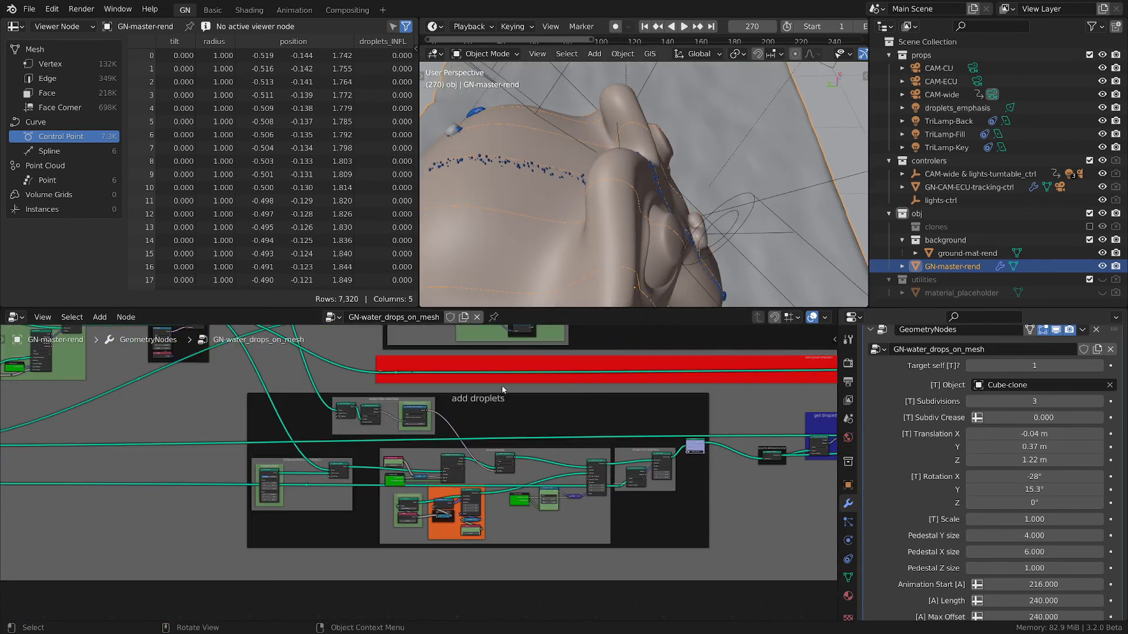
{"action": "scroll", "coordinate": [495, 408], "scroll_direction": "up", "scroll_amount": 3}
{"action": "middle_click_drag", "start_coordinate": [496, 407], "coordinate": [608, 401]}
{"action": "scroll", "coordinate": [593, 401], "scroll_direction": "up", "scroll_amount": 3}
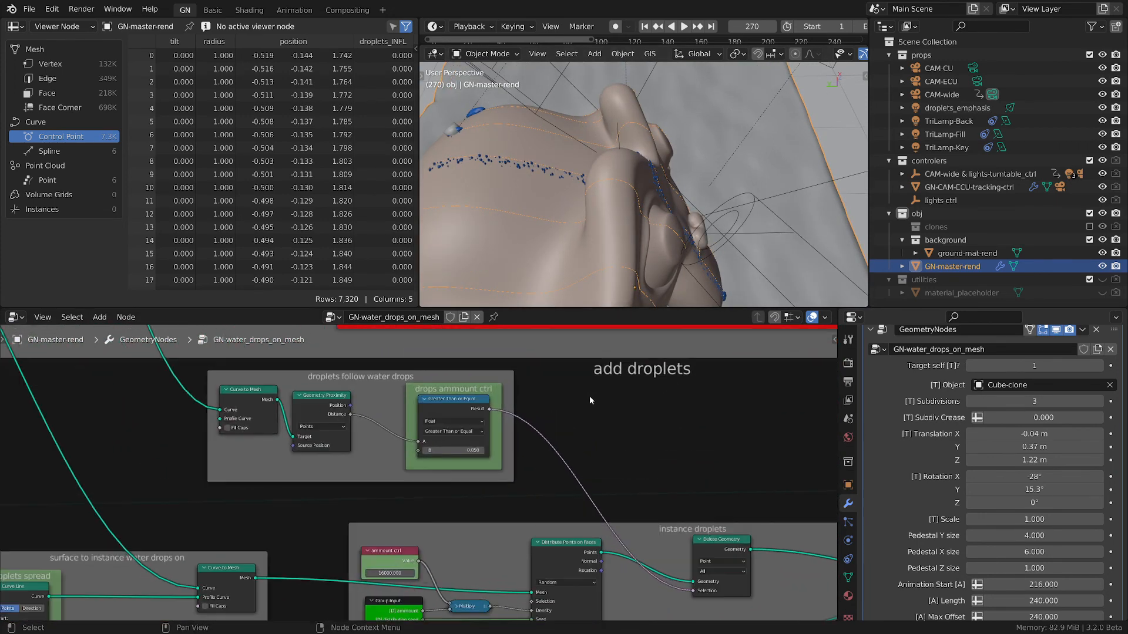
{"action": "scroll", "coordinate": [362, 389], "scroll_direction": "down", "scroll_amount": 1}
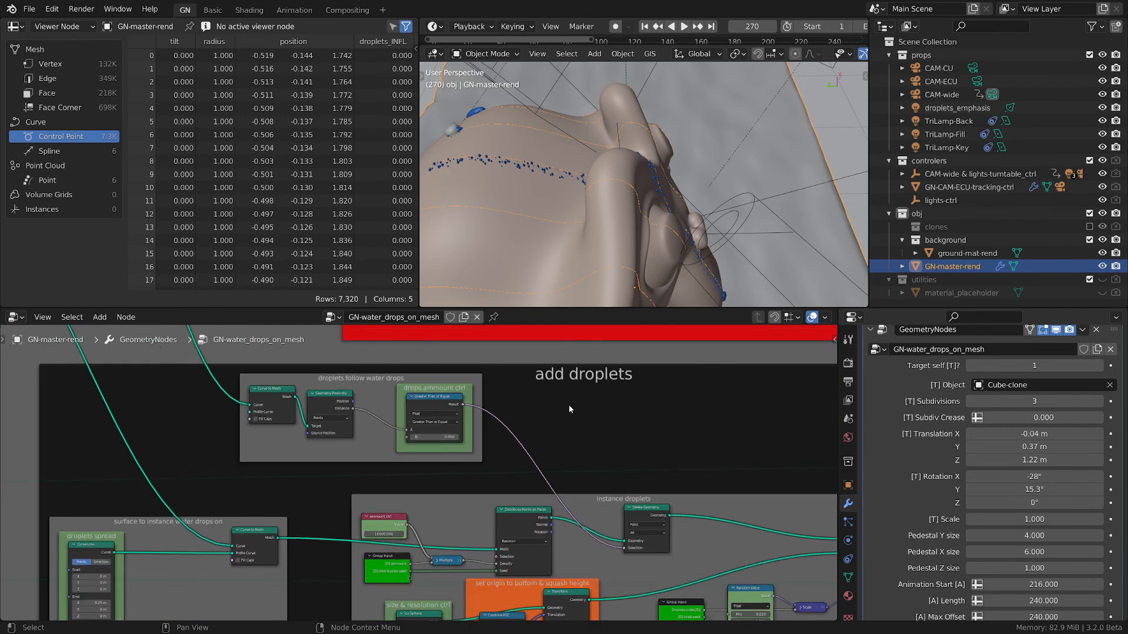
{"action": "scroll", "coordinate": [568, 404], "scroll_direction": "down", "scroll_amount": 1}
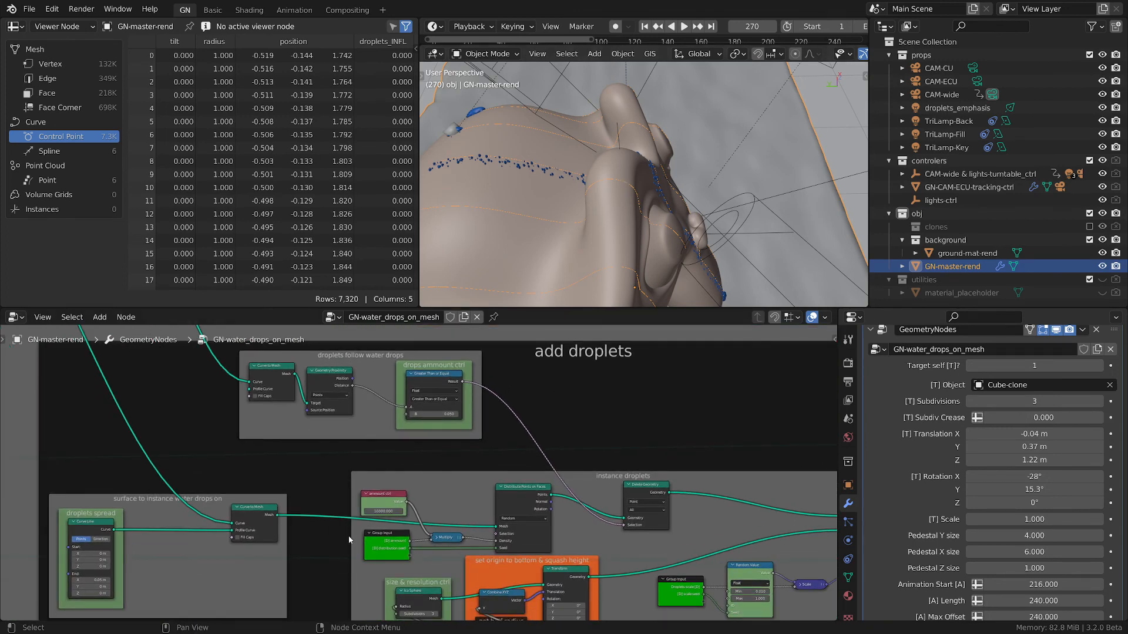
{"action": "left_click", "coordinate": [203, 499]}
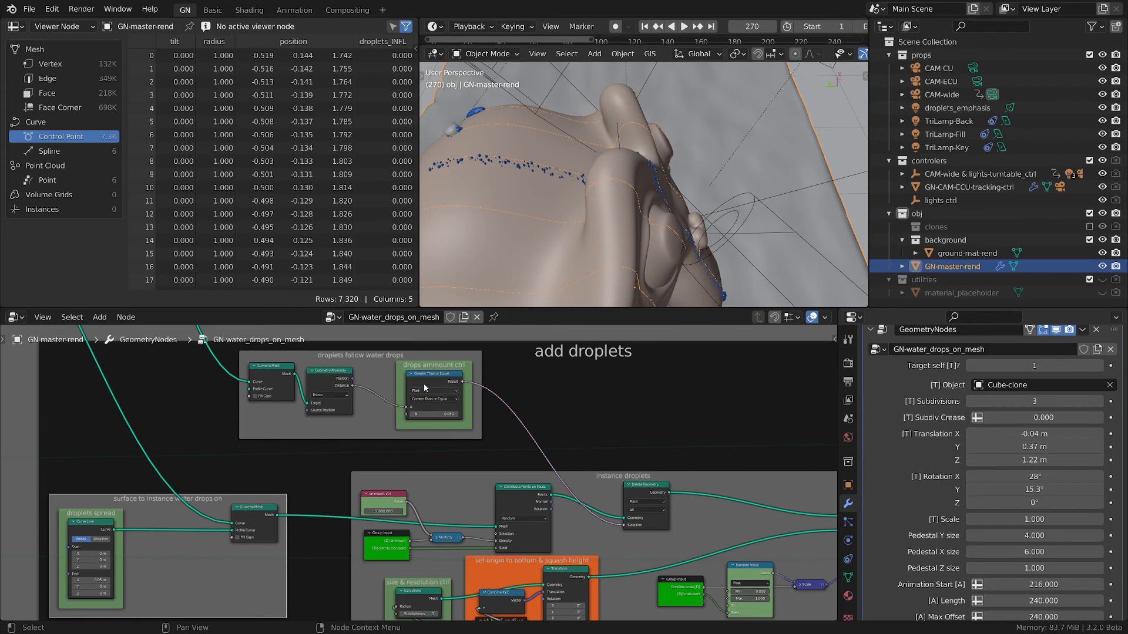
{"action": "mouse_move", "coordinate": [365, 367]}
{"action": "left_mouse_down"}
{"action": "mouse_move", "coordinate": [378, 367]}
{"action": "mouse_move", "coordinate": [368, 369]}
{"action": "left_mouse_up"}
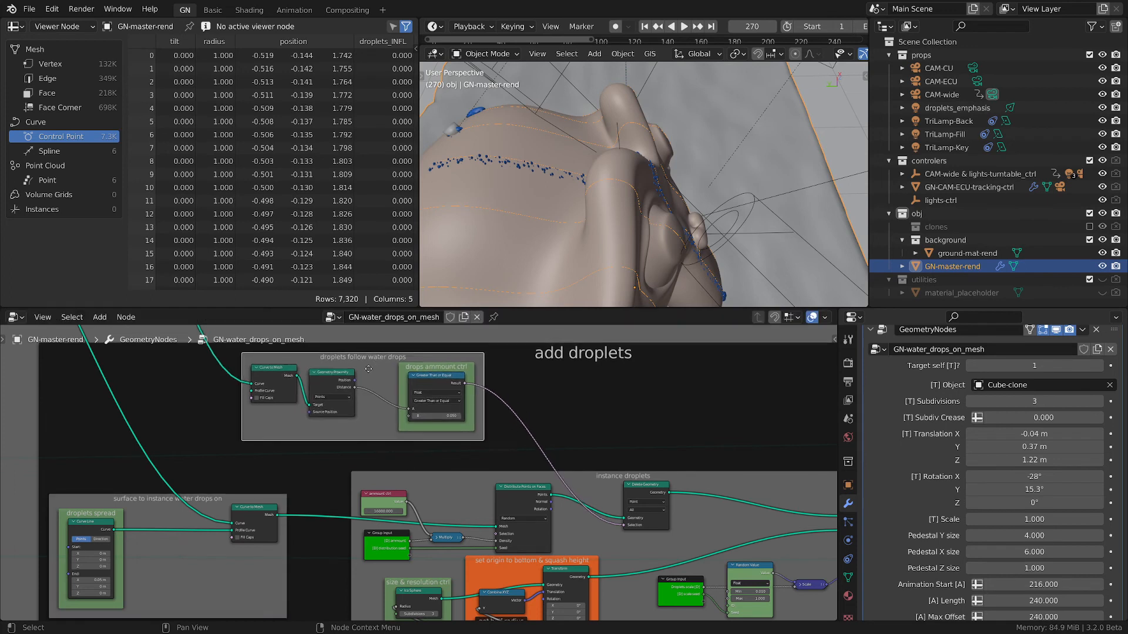
{"action": "left_click_drag", "start_coordinate": [224, 509], "coordinate": [227, 509]}
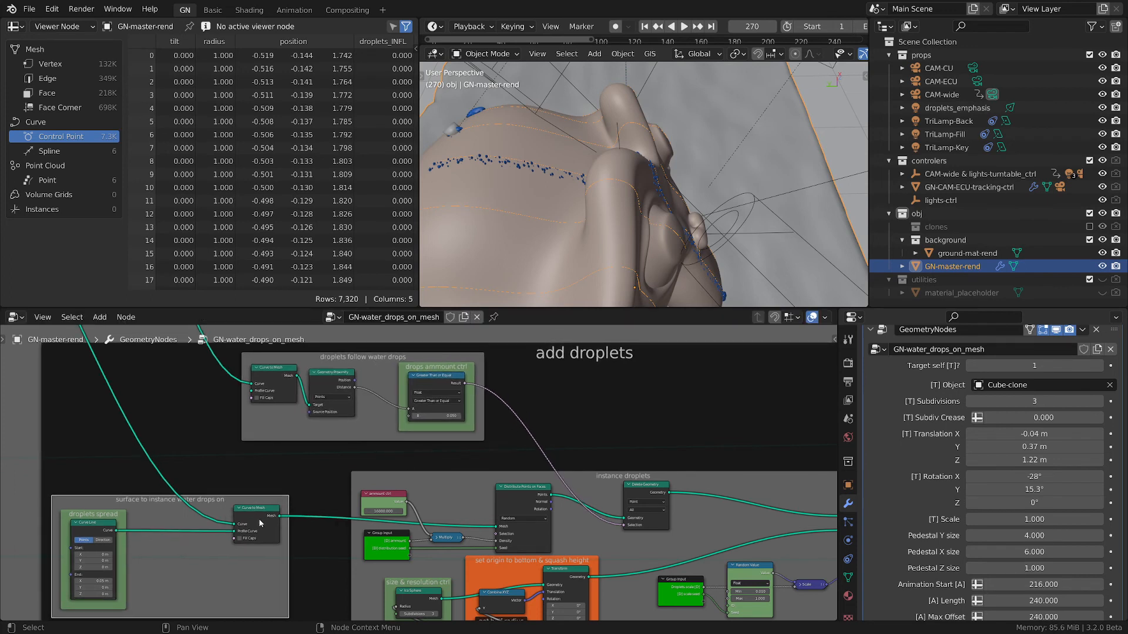
Examine the "instance droplets" frame in a maximized node editor, including the Group Input's [D] ammount value.
{"action": "scroll", "coordinate": [580, 473], "scroll_direction": "up", "scroll_amount": 2}
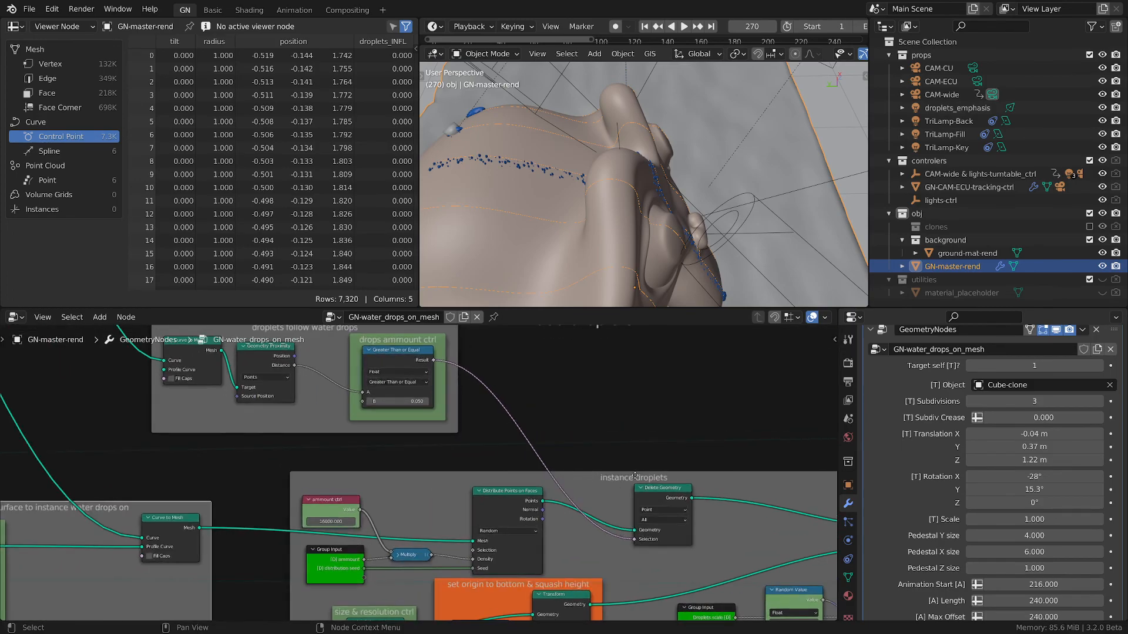
{"action": "key", "text": "ctrl+space"}
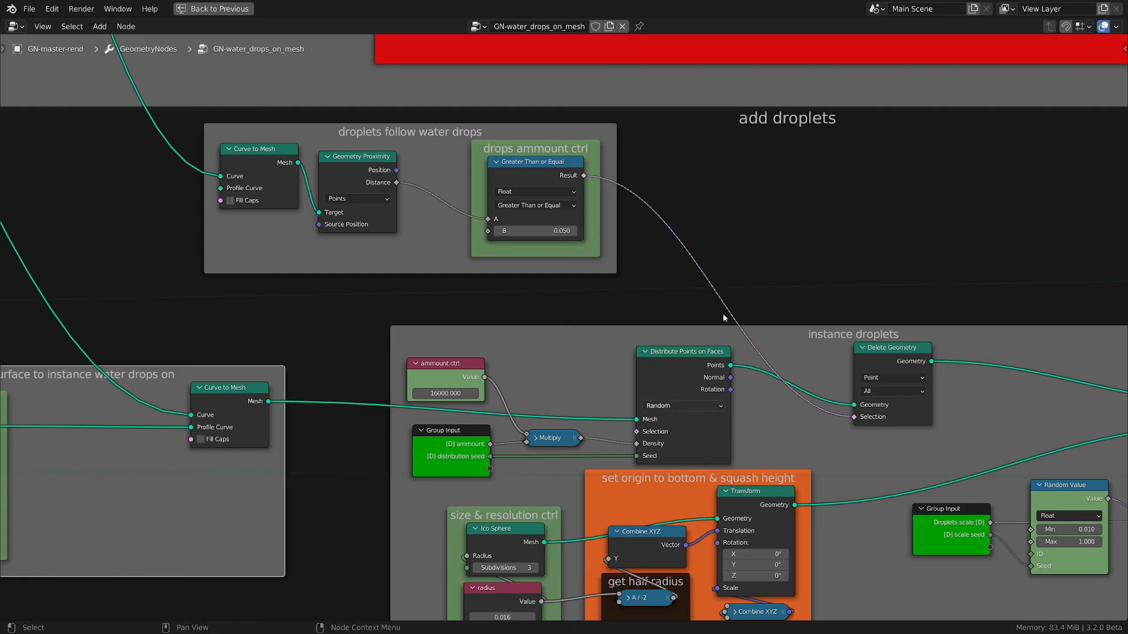
{"action": "middle_click_drag", "start_coordinate": [730, 317], "coordinate": [793, 295]}
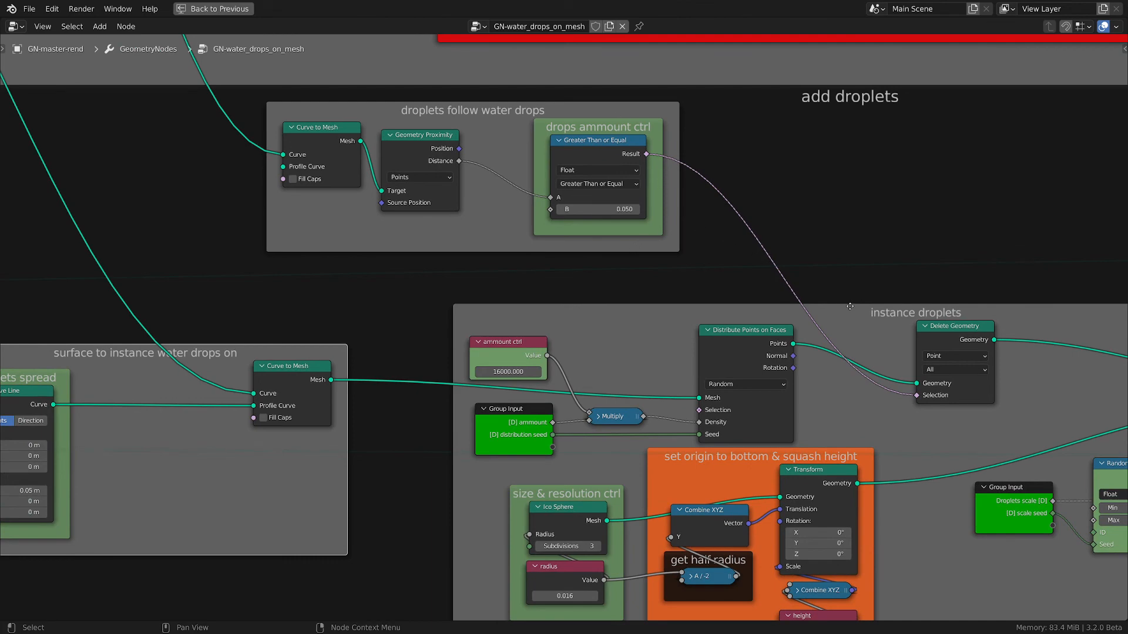
{"action": "middle_click_drag", "start_coordinate": [942, 343], "coordinate": [348, 356], "text": "shift"}
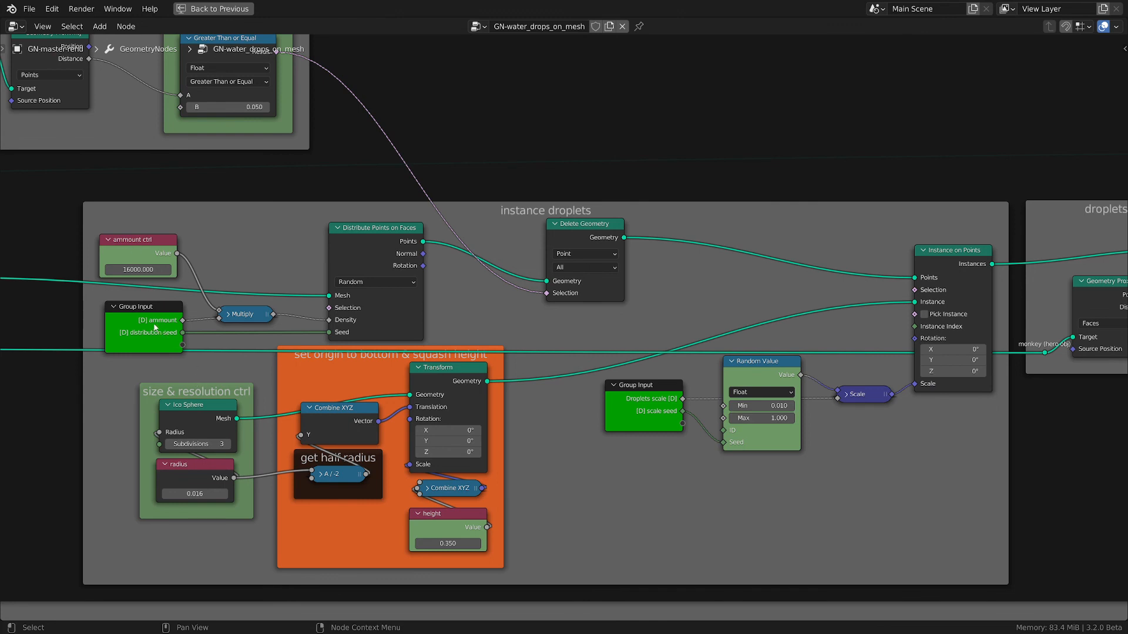
{"action": "mouse_move", "coordinate": [158, 325]}
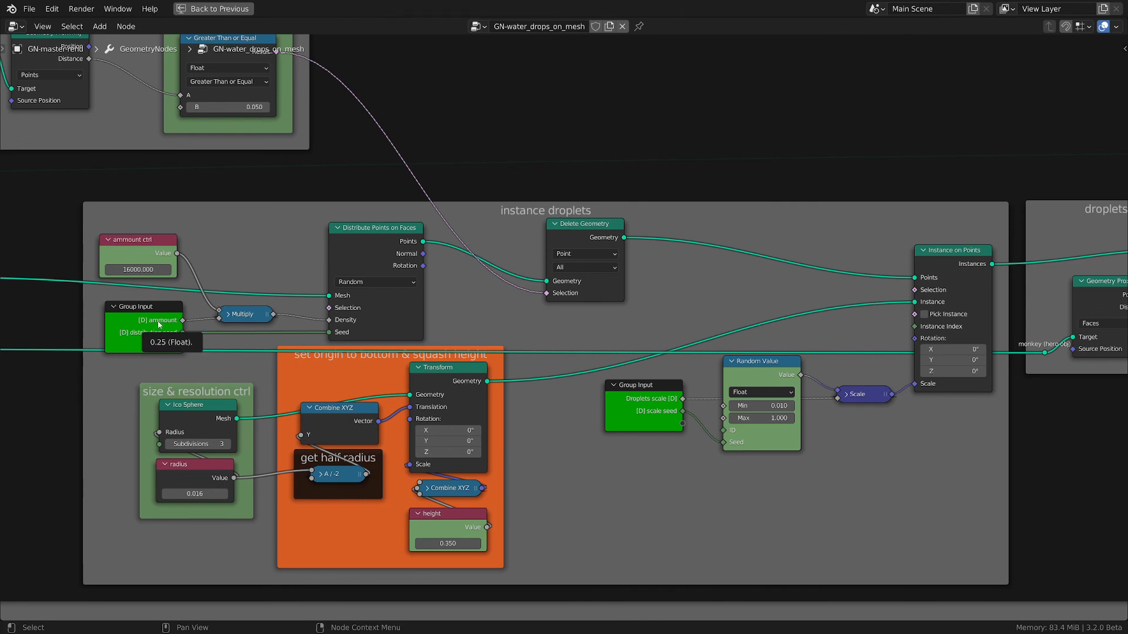
{"action": "scroll", "coordinate": [647, 227], "scroll_direction": "down", "scroll_amount": 2}
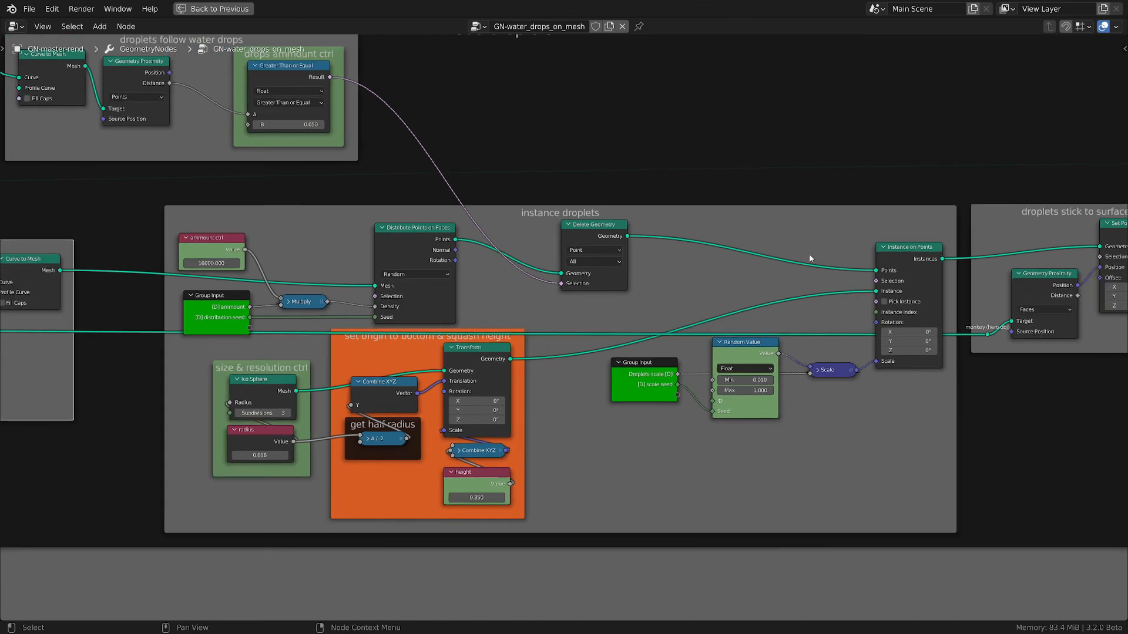
Lower the "droplets stick to surface" frame slightly and select the Scale node feeding Instance on Points.
{"action": "middle_click_drag", "start_coordinate": [836, 271], "coordinate": [446, 313]}
{"action": "scroll", "coordinate": [616, 298], "scroll_direction": "up", "scroll_amount": 2}
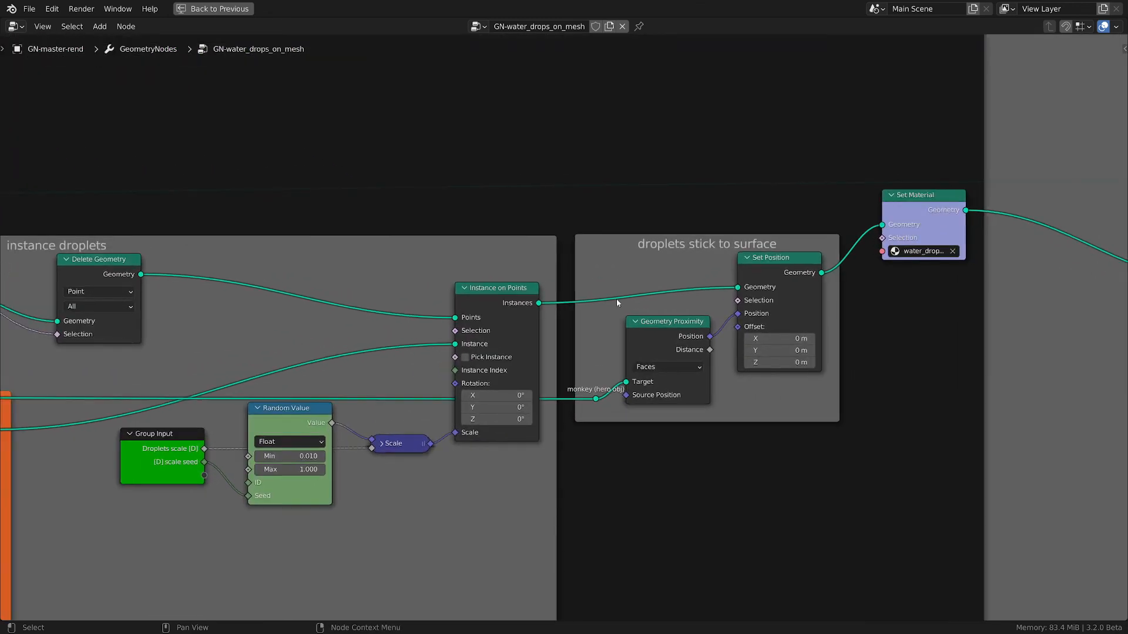
{"action": "left_click_drag", "start_coordinate": [737, 240], "coordinate": [731, 250]}
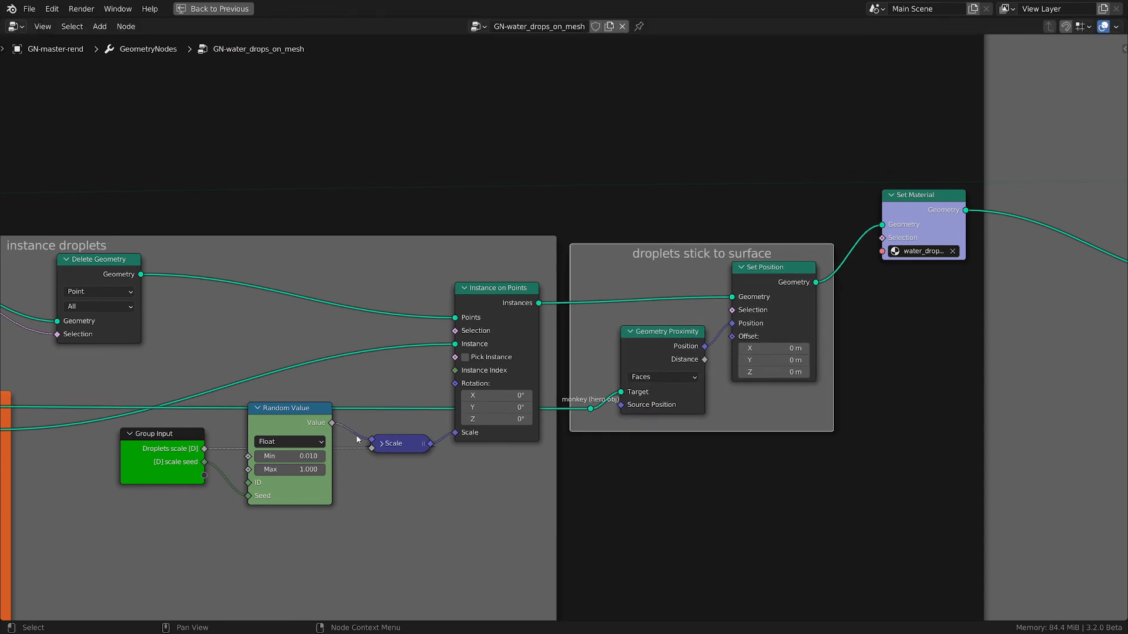
{"action": "left_click", "coordinate": [395, 442]}
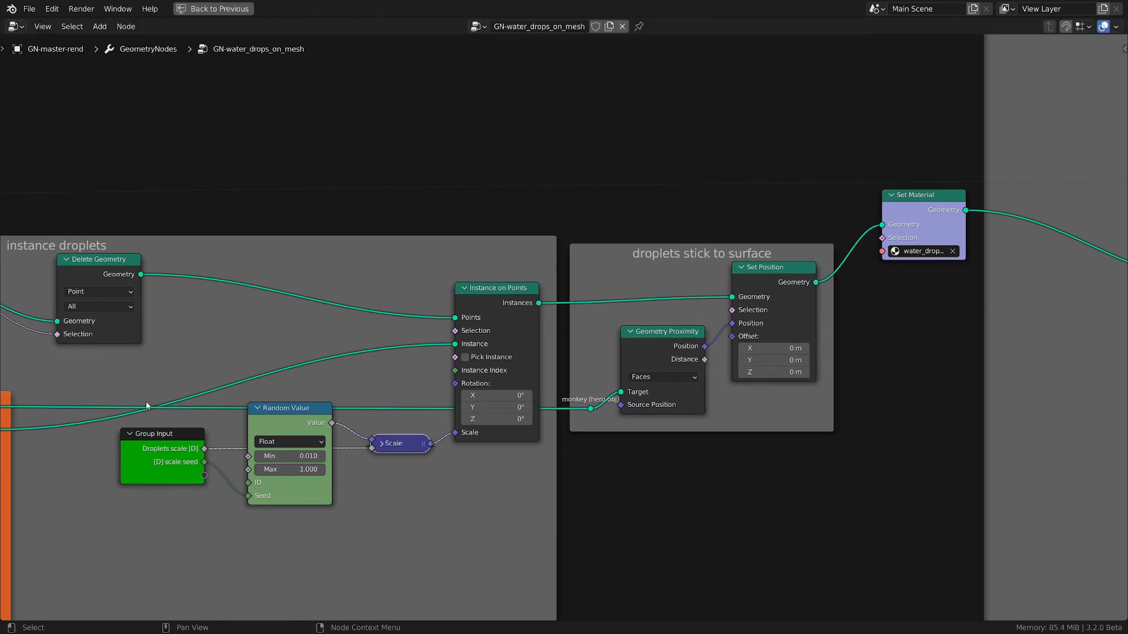
Restore the split editor layout and nudge the "get droplets tracks" frame slightly left.
{"action": "scroll", "coordinate": [146, 405], "scroll_direction": "down", "scroll_amount": 6}
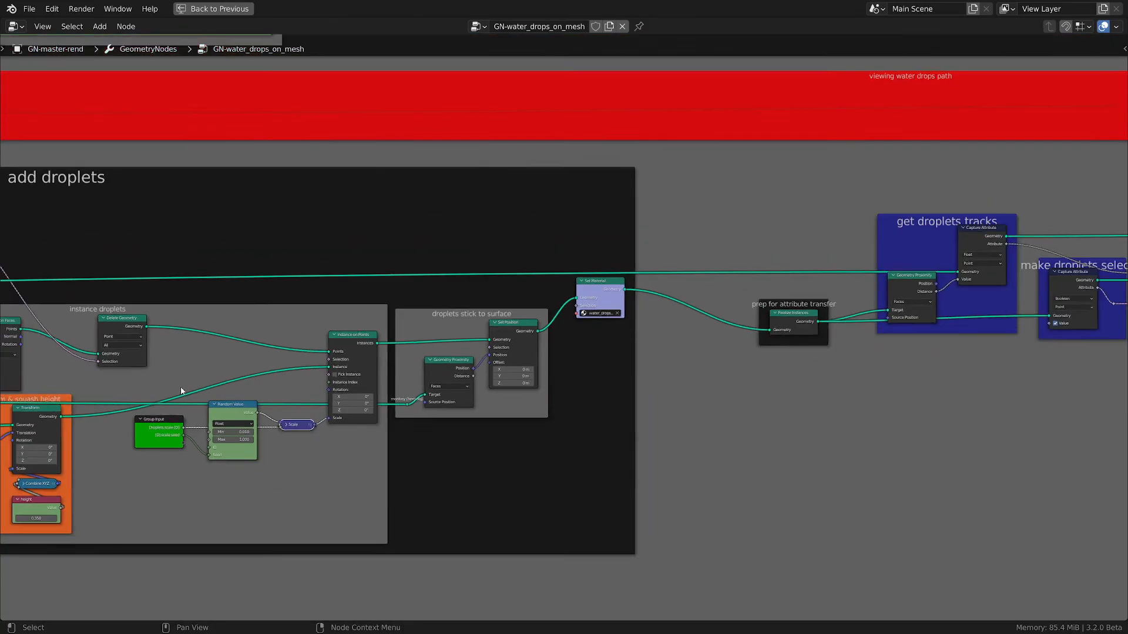
{"action": "key", "text": "ctrl+space"}
{"action": "scroll", "coordinate": [484, 344], "scroll_direction": "down", "scroll_amount": 2}
{"action": "scroll", "coordinate": [637, 440], "scroll_direction": "up", "scroll_amount": 3}
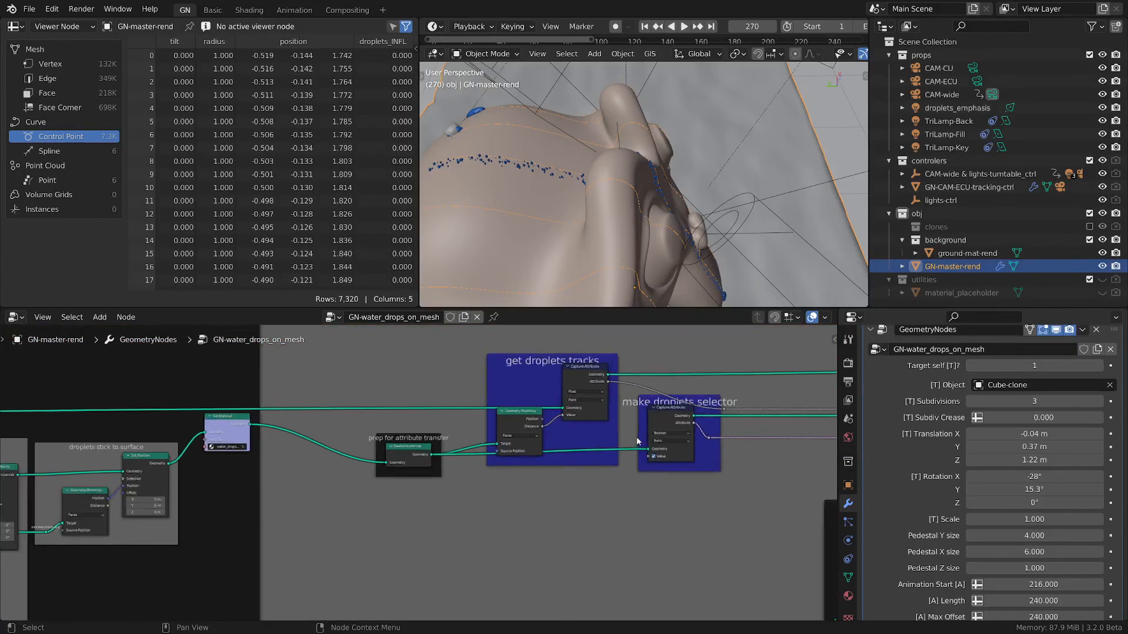
{"action": "scroll", "coordinate": [638, 441], "scroll_direction": "up", "scroll_amount": 3}
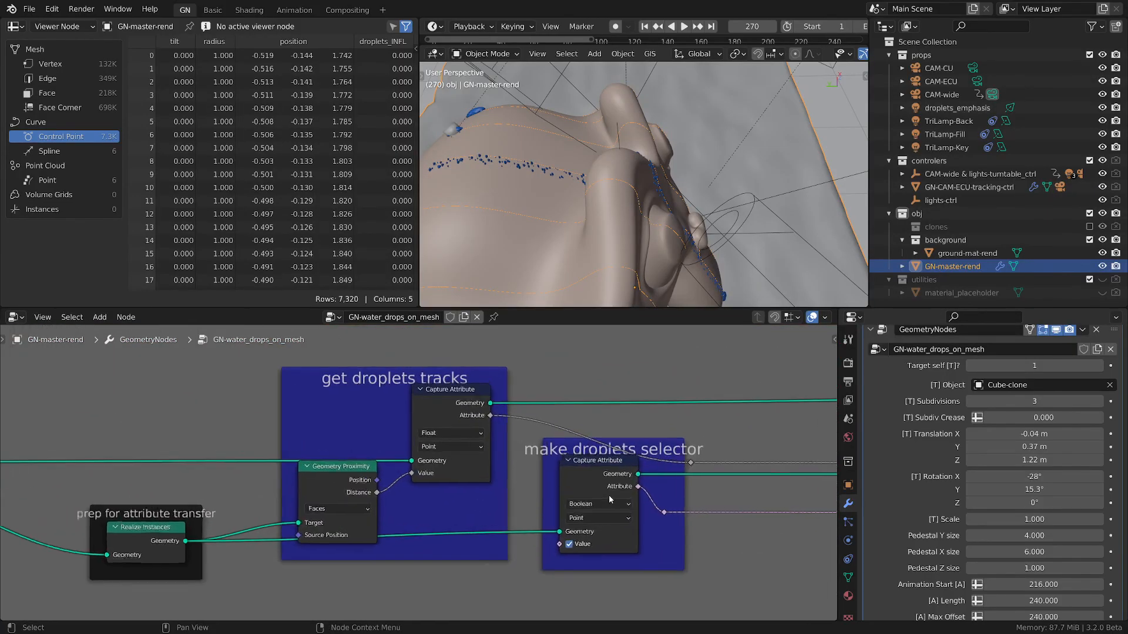
{"action": "scroll", "coordinate": [609, 500], "scroll_direction": "down", "scroll_amount": 1}
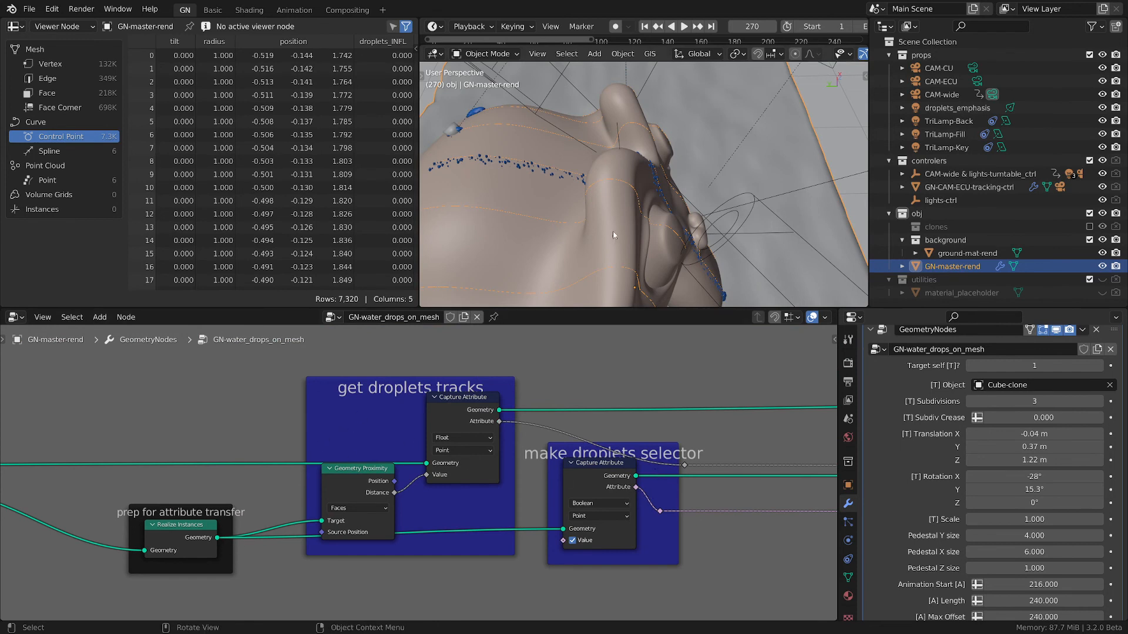
{"action": "middle_click_drag", "start_coordinate": [589, 177], "coordinate": [541, 186]}
{"action": "scroll", "coordinate": [543, 187], "scroll_direction": "up", "scroll_amount": 1}
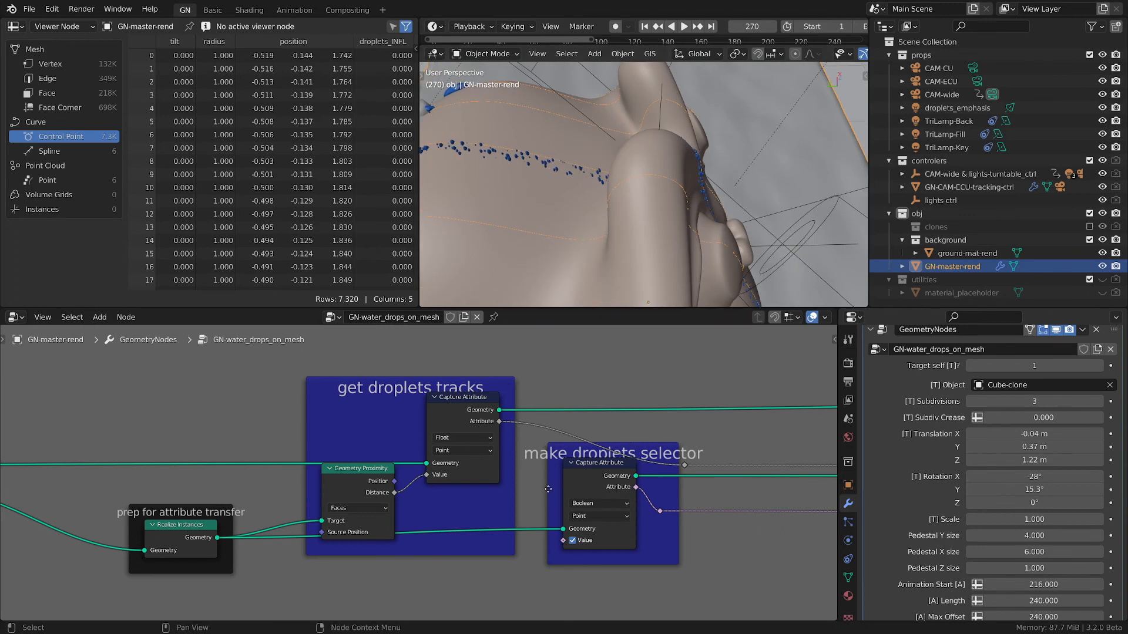
{"action": "left_click_drag", "start_coordinate": [421, 389], "coordinate": [417, 390]}
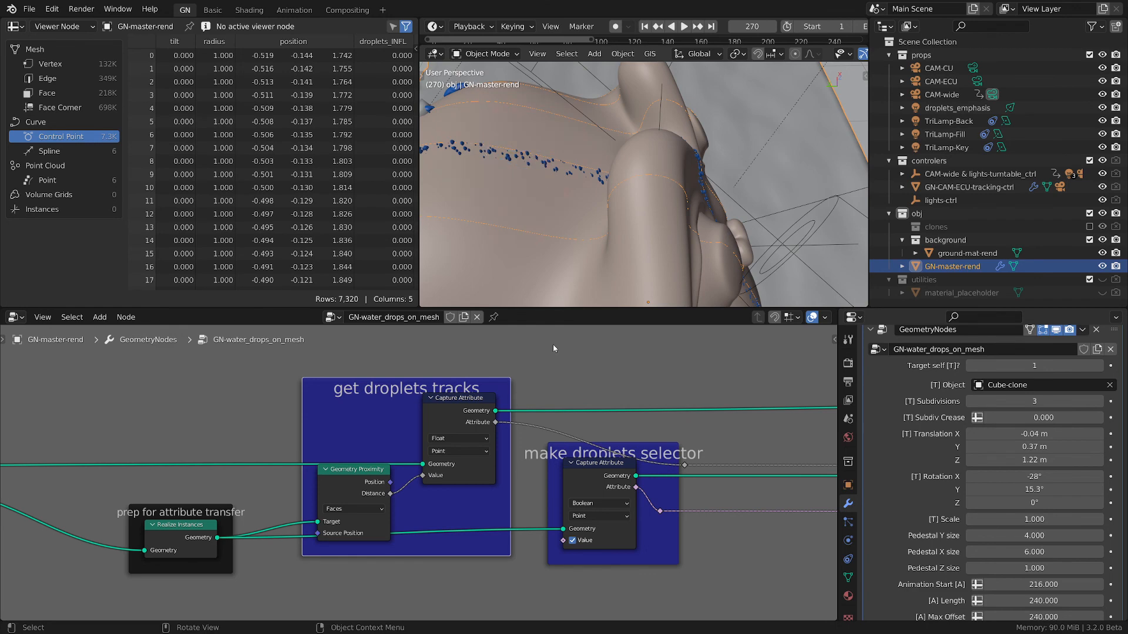
Examine the "hero object" frame in a maximized node editor, covering its Join Geometry, pedestal height sync and Transform nodes.
{"action": "scroll", "coordinate": [533, 438], "scroll_direction": "down", "scroll_amount": 6}
{"action": "scroll", "coordinate": [532, 437], "scroll_direction": "down", "scroll_amount": 3}
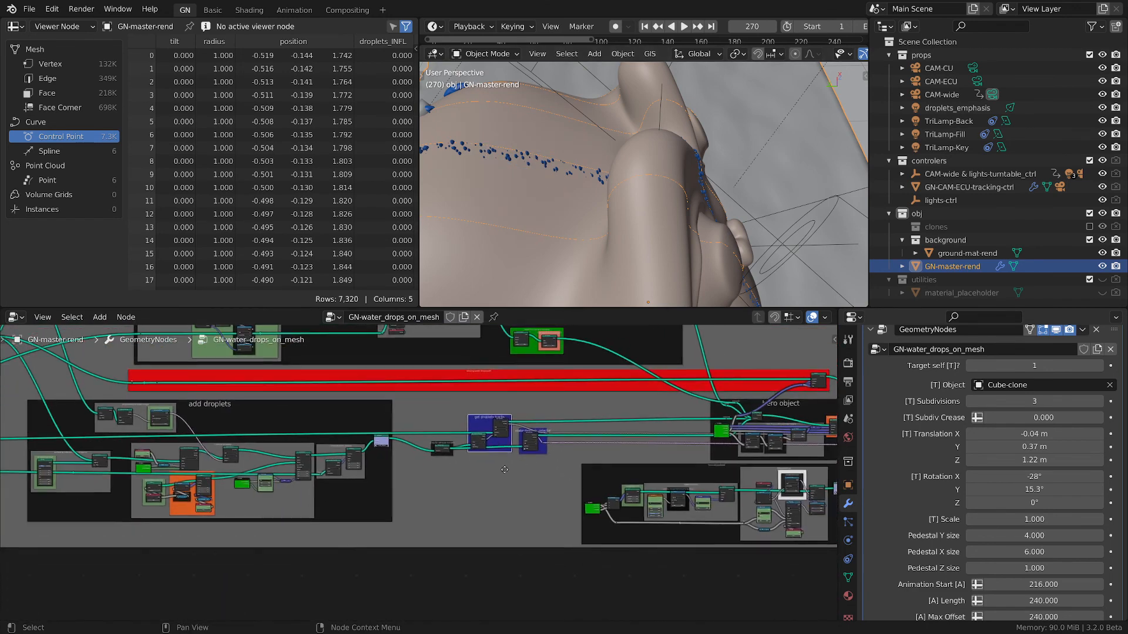
{"action": "middle_click_drag", "start_coordinate": [547, 450], "coordinate": [408, 506]}
{"action": "scroll", "coordinate": [609, 415], "scroll_direction": "up", "scroll_amount": 6}
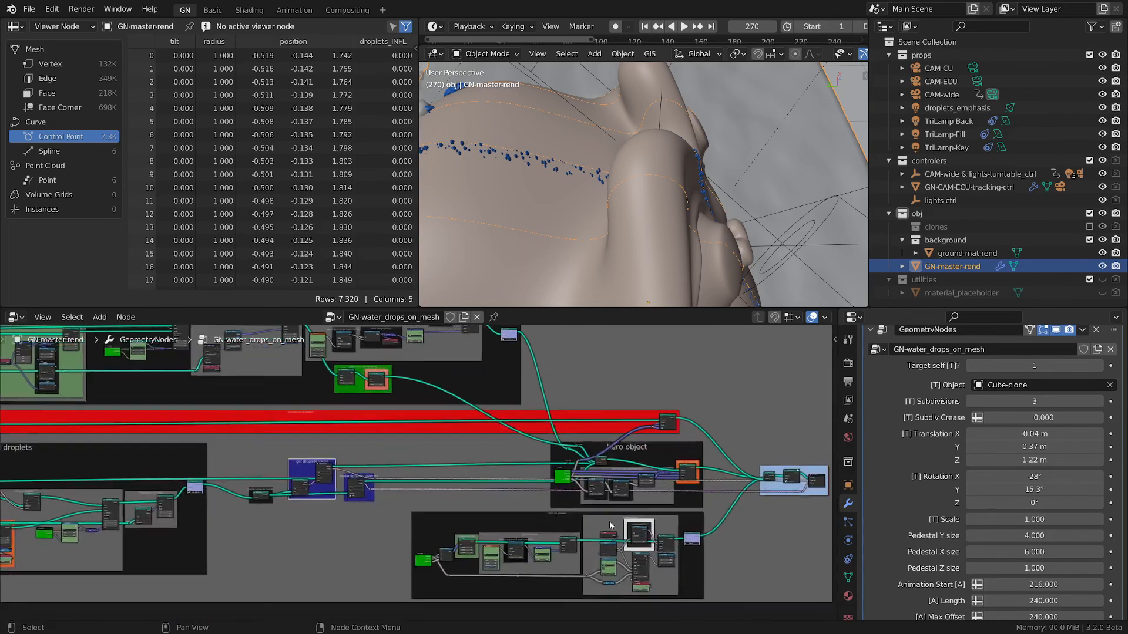
{"action": "scroll", "coordinate": [661, 427], "scroll_direction": "up", "scroll_amount": 4}
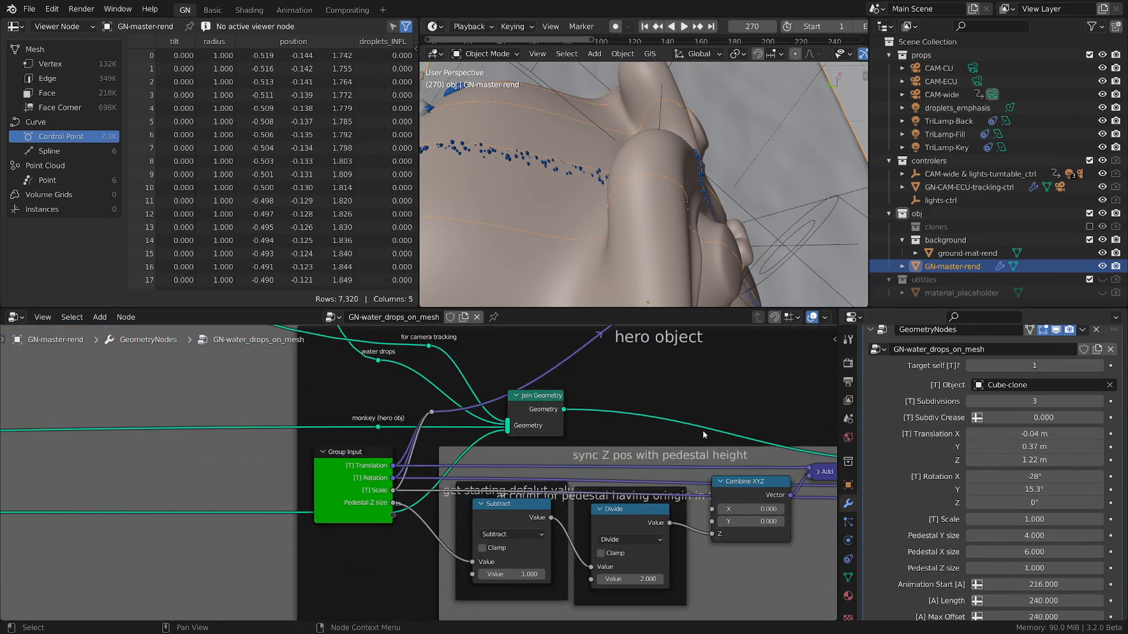
{"action": "middle_click_drag", "start_coordinate": [702, 431], "coordinate": [462, 426]}
{"action": "scroll", "coordinate": [462, 427], "scroll_direction": "down", "scroll_amount": 3}
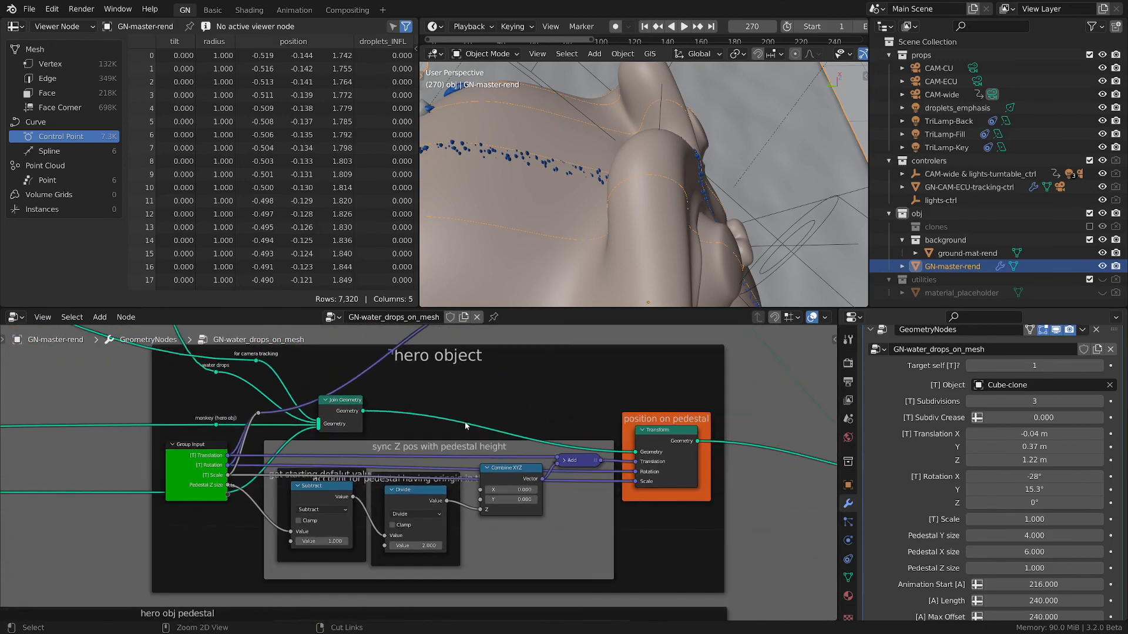
{"action": "key", "text": "ctrl+space"}
{"action": "mouse_move", "coordinate": [566, 370]}
{"action": "middle_mouse_down"}
{"action": "mouse_move", "coordinate": [543, 390]}
{"action": "mouse_move", "coordinate": [577, 348]}
{"action": "mouse_move", "coordinate": [588, 370]}
{"action": "middle_mouse_up"}
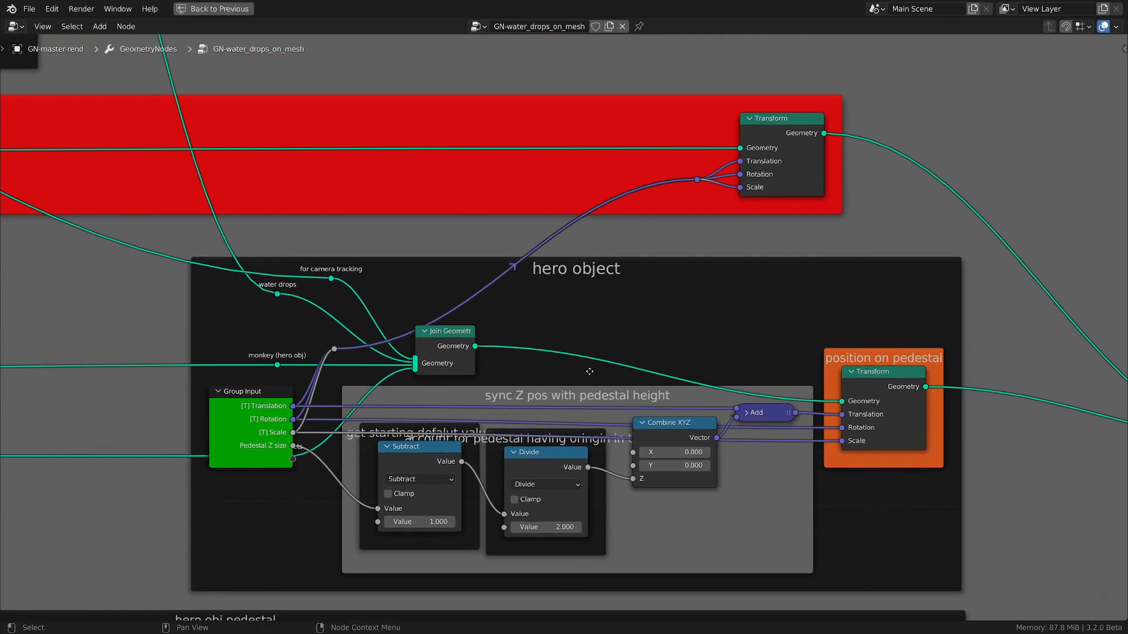
{"action": "scroll", "coordinate": [532, 377], "scroll_direction": "up", "scroll_amount": 2}
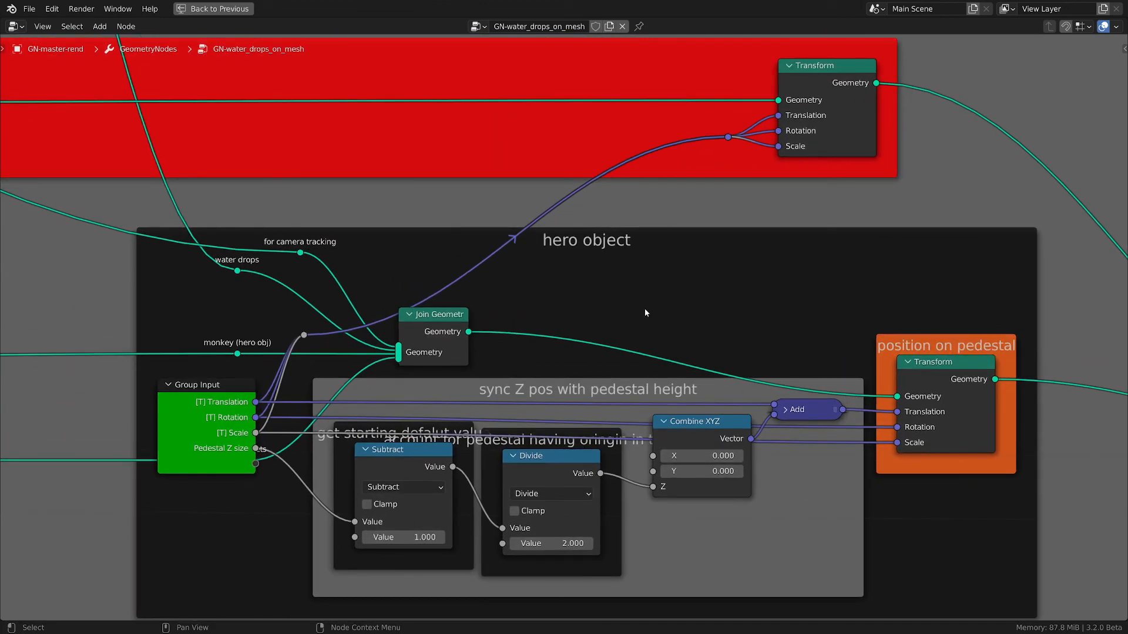
Restore the split layout, lower the Pedestal Z size to 0.430 and reset it to its default.
{"action": "key", "text": "ctrl"}
{"action": "key", "text": "ctrl+space"}
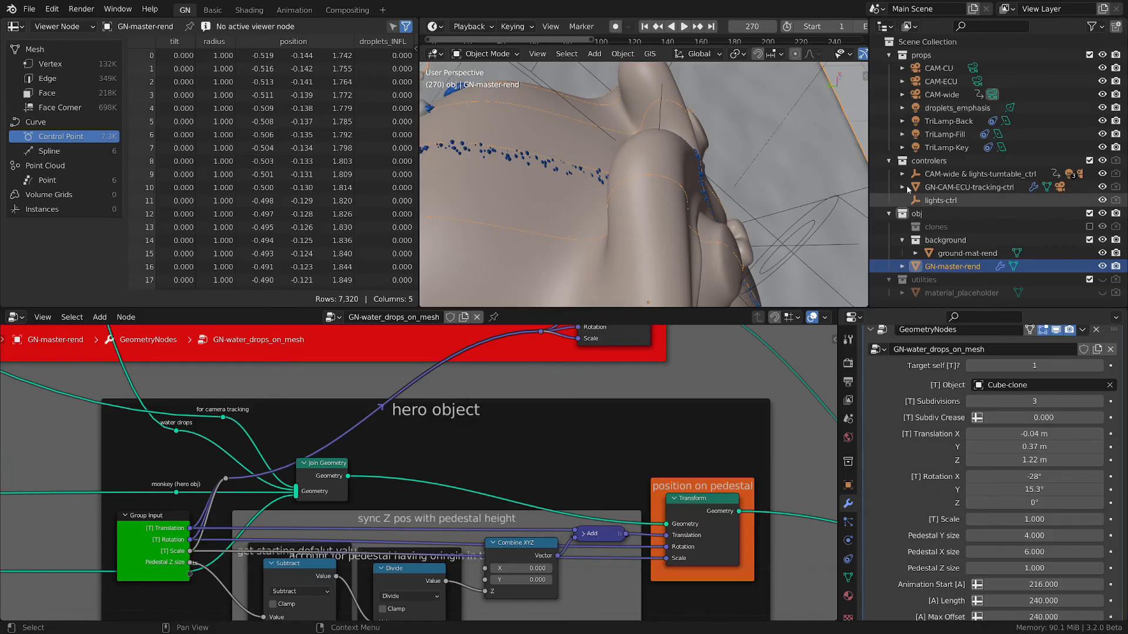
{"action": "scroll", "coordinate": [730, 211], "scroll_direction": "down", "scroll_amount": 10}
{"action": "middle_click_drag", "start_coordinate": [730, 211], "coordinate": [699, 167]}
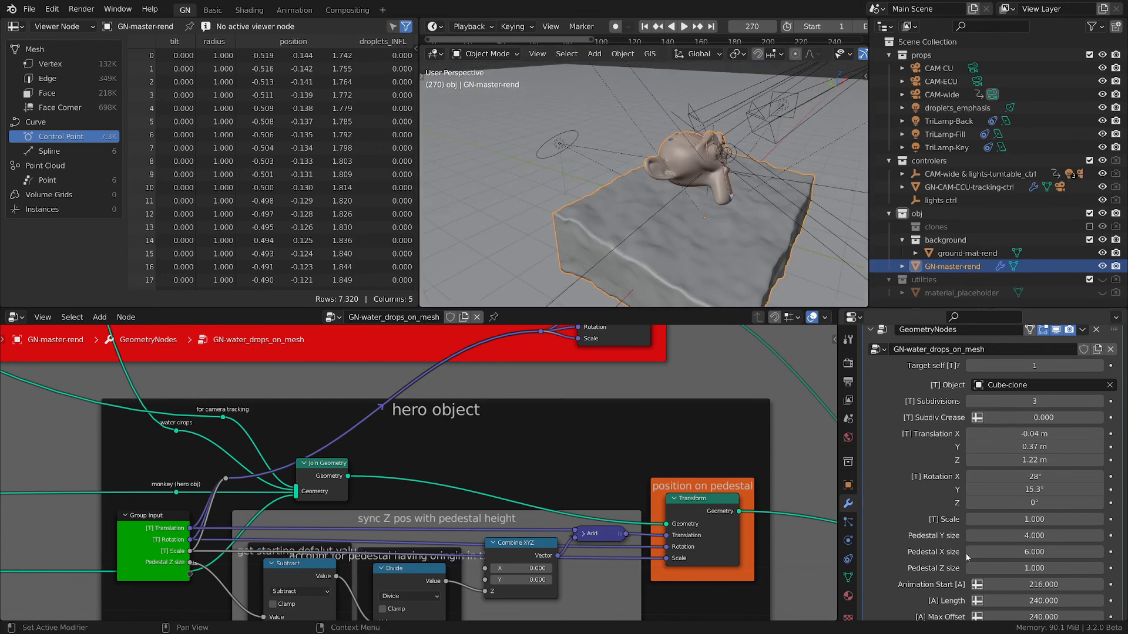
{"action": "scroll", "coordinate": [975, 552], "scroll_direction": "down", "scroll_amount": 1}
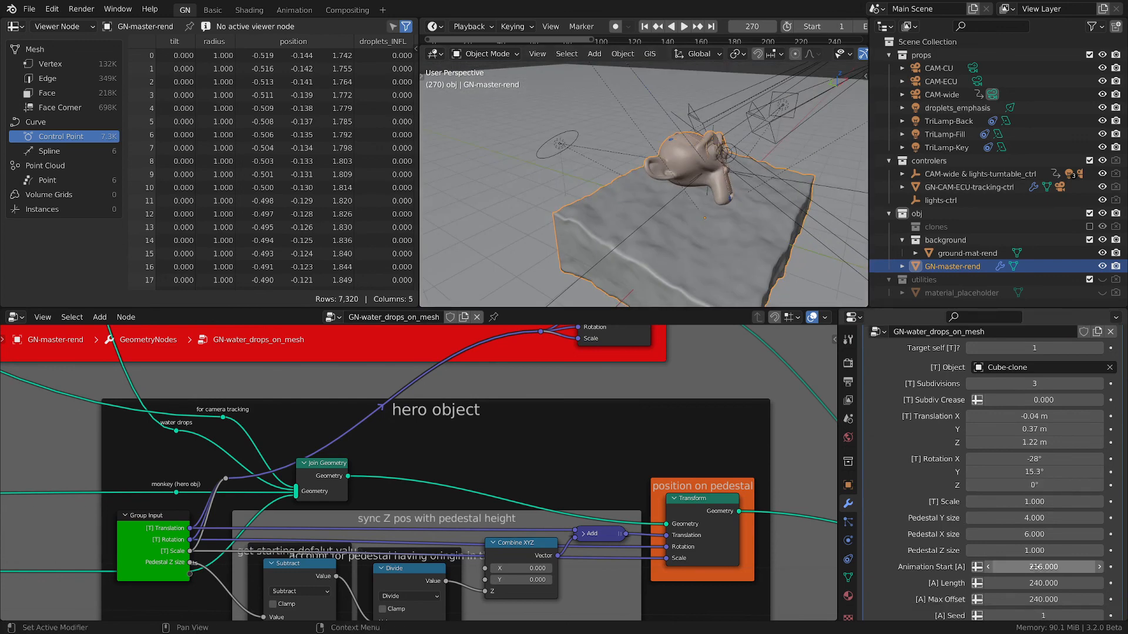
{"action": "left_click_drag", "start_coordinate": [1033, 550], "coordinate": [981, 550]}
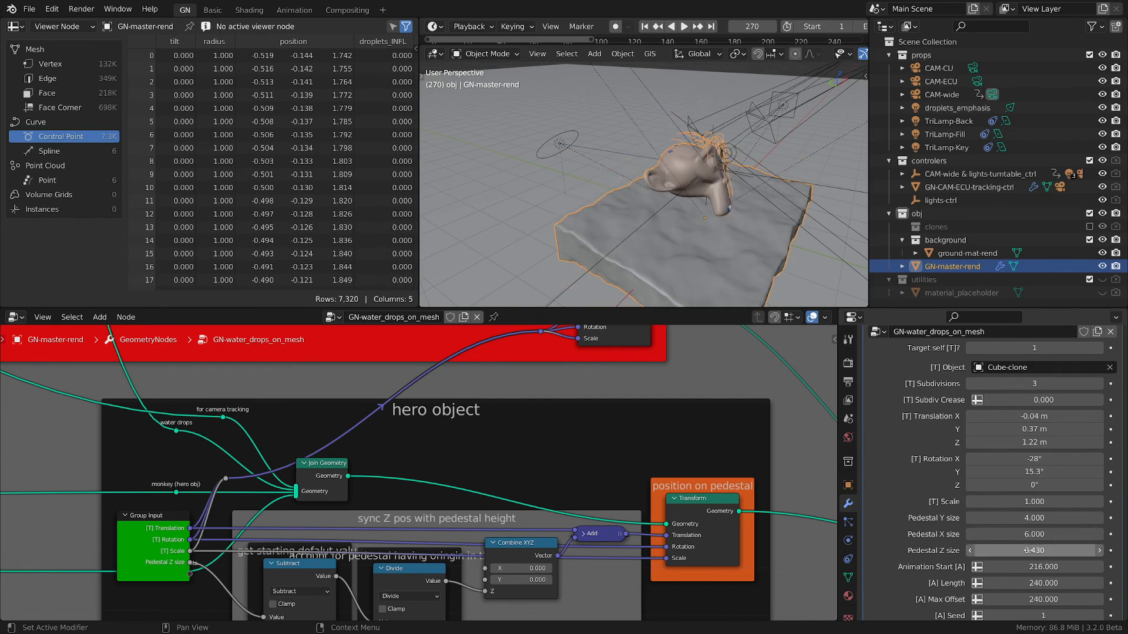
{"action": "key", "text": "BackSpace"}
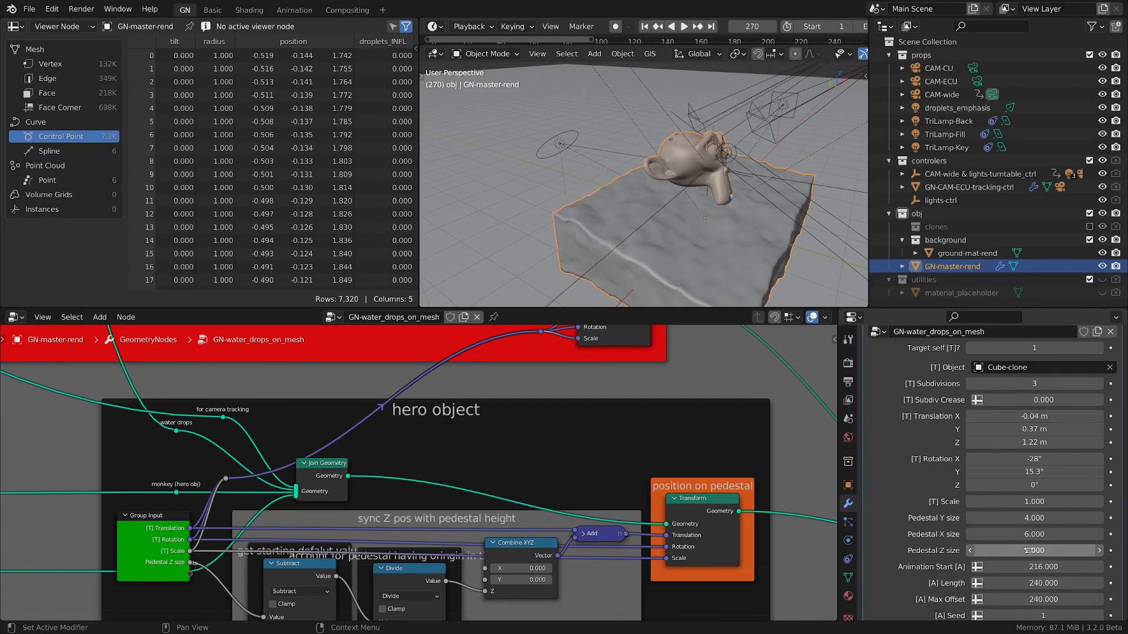
Examine the "sync Z pos with pedestal height" frame in a maximized node editor, covering its Subtract, Divide, Combine XYZ and Add nodes.
{"action": "key", "text": "ctrl+space"}
{"action": "scroll", "coordinate": [604, 392], "scroll_direction": "up", "scroll_amount": 2}
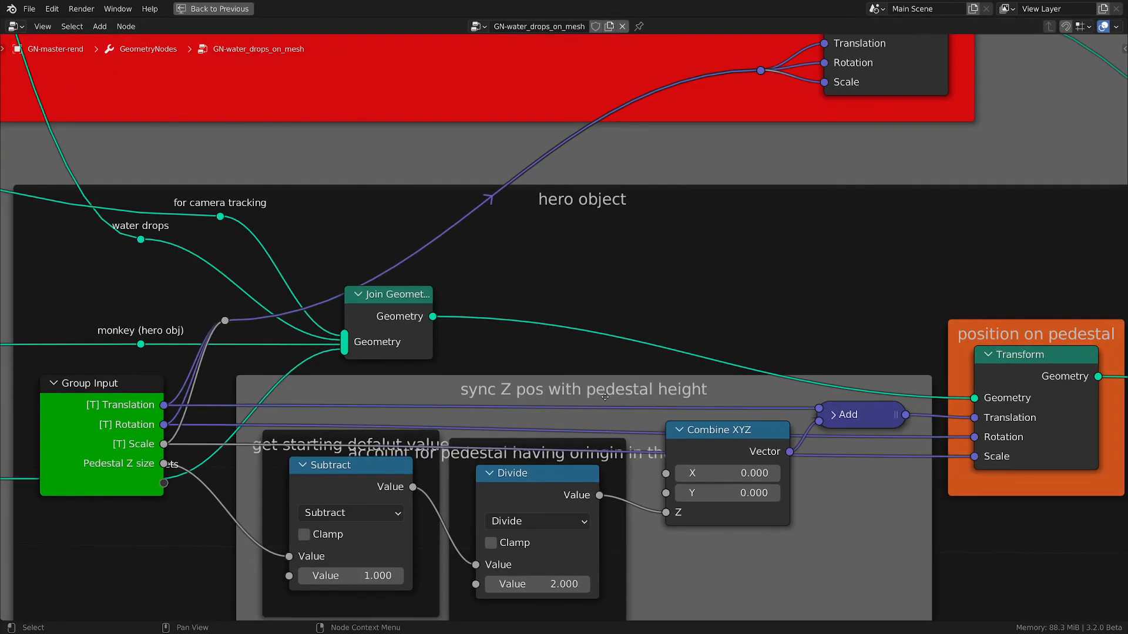
{"action": "left_click", "coordinate": [328, 419]}
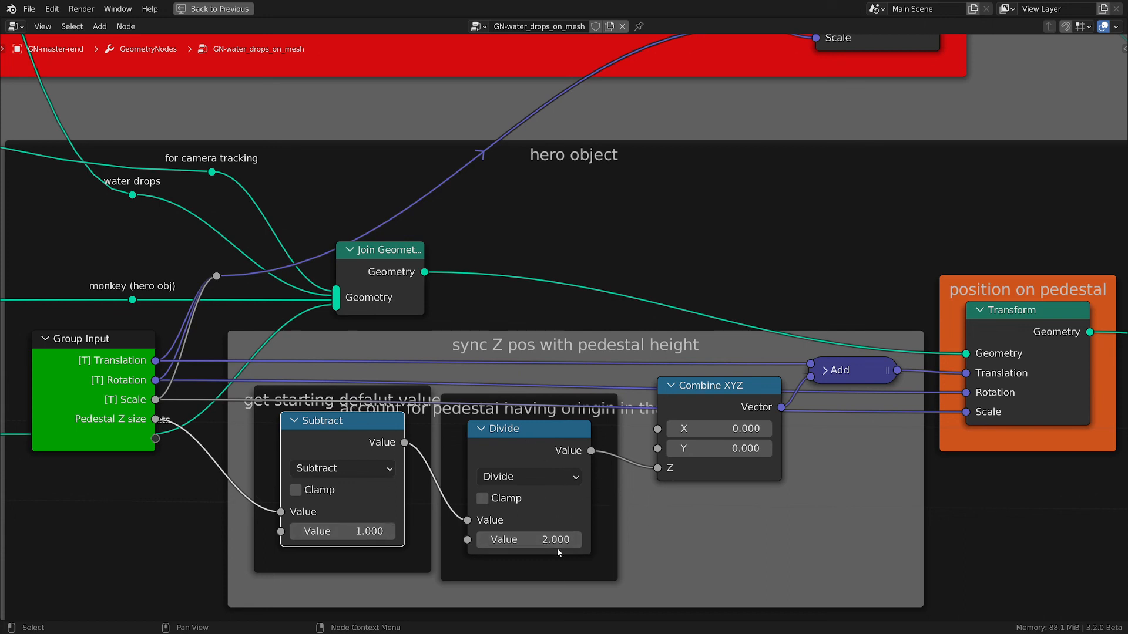
{"action": "middle_click_drag", "start_coordinate": [801, 512], "coordinate": [660, 537]}
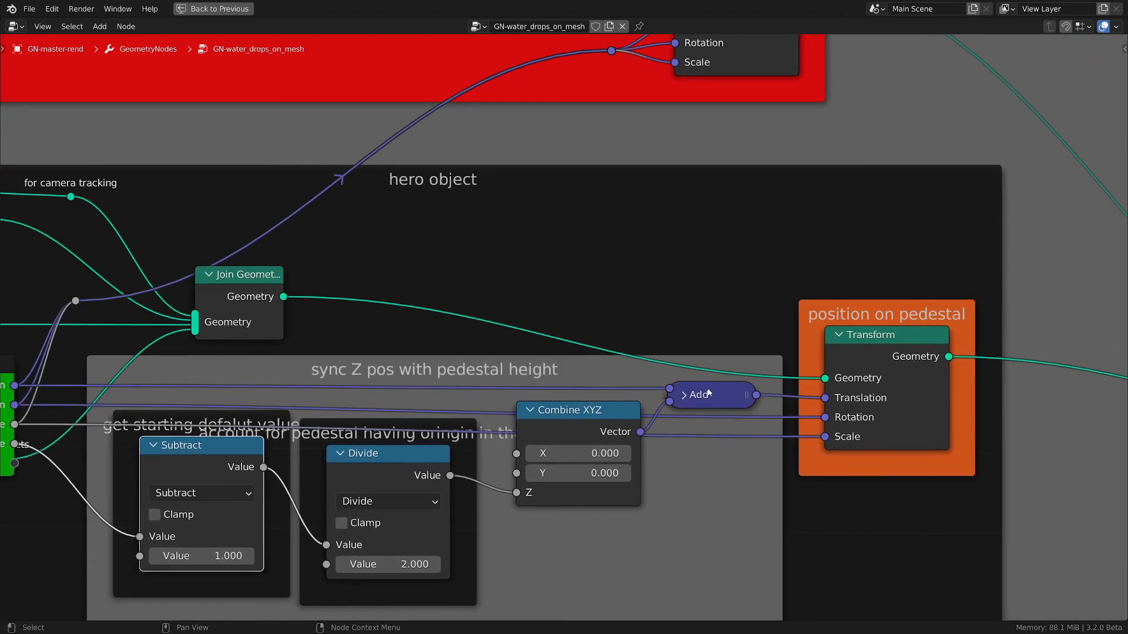
{"action": "scroll", "coordinate": [703, 395], "scroll_direction": "down", "scroll_amount": 3}
{"action": "middle_click_drag", "start_coordinate": [348, 241], "coordinate": [478, 274]}
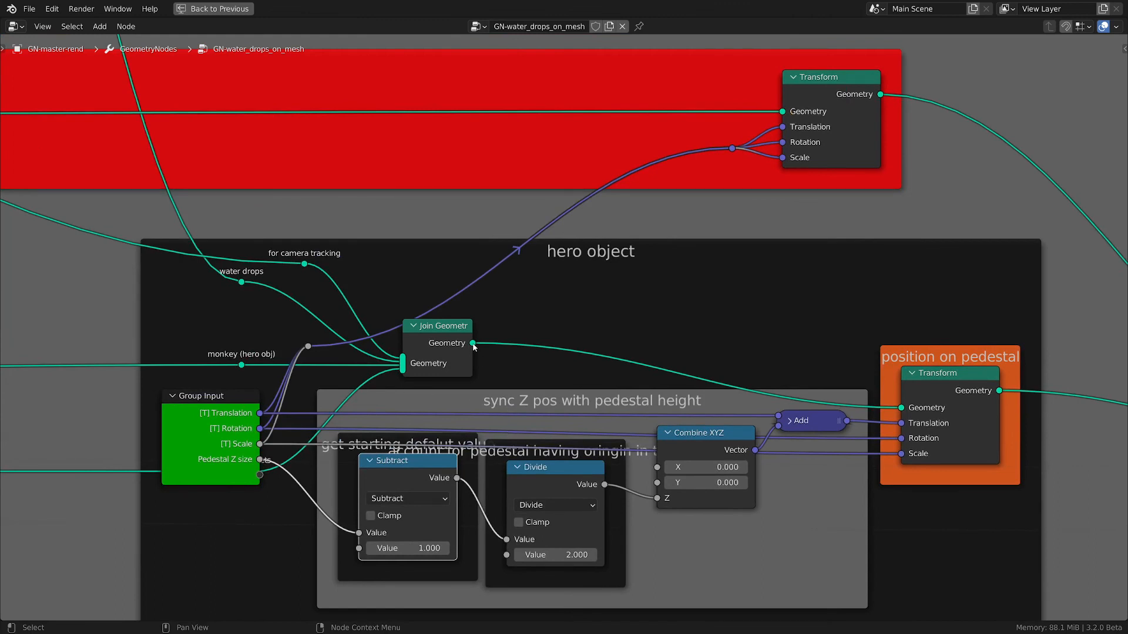
{"action": "mouse_move", "coordinate": [474, 346]}
{"action": "left_click", "coordinate": [546, 454]}
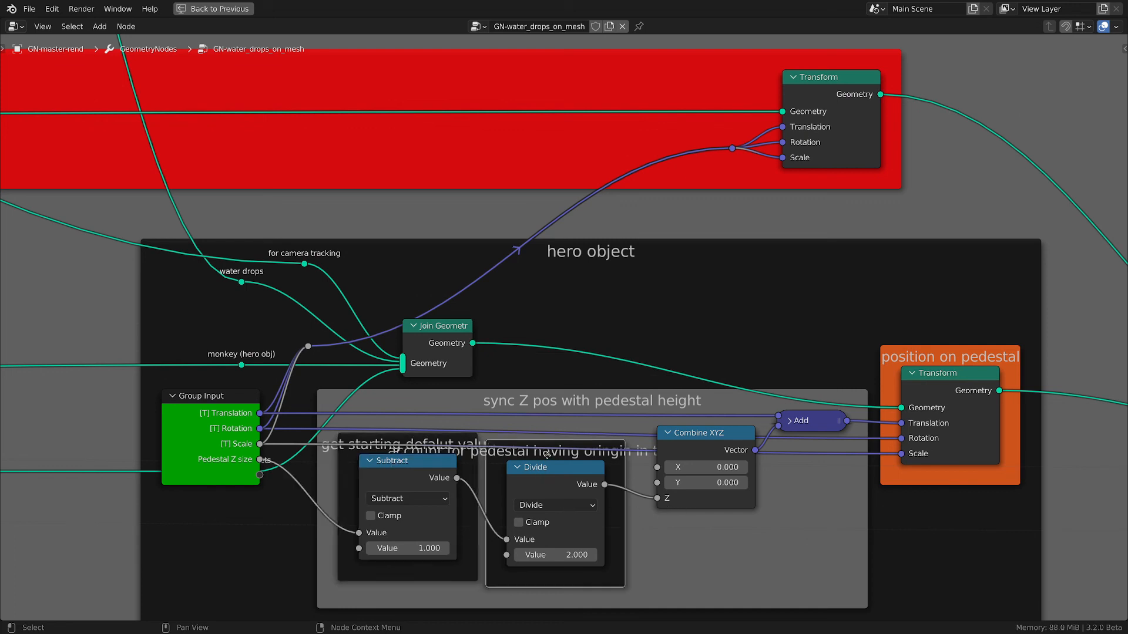
{"action": "left_click", "coordinate": [789, 420]}
{"action": "left_click", "coordinate": [789, 420]}
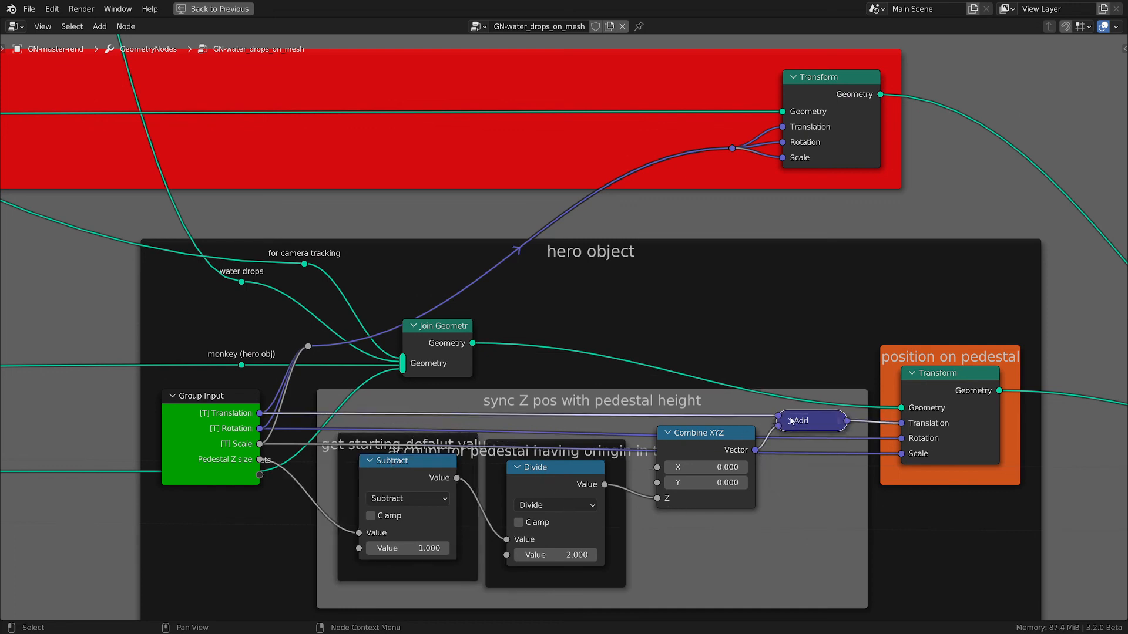
Restore the split layout, raise the hero object's [T] Translation Z to 1.34 m and undo that change.
{"action": "key", "text": "ctrl+space"}
{"action": "middle_click_drag", "start_coordinate": [674, 236], "coordinate": [627, 286]}
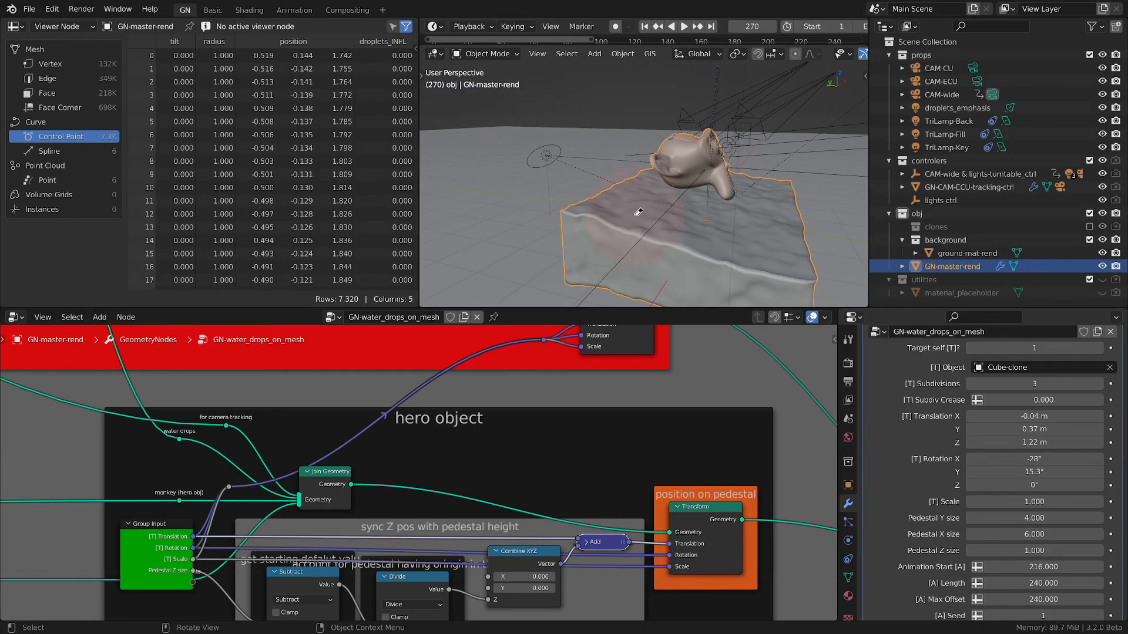
{"action": "middle_click_drag", "start_coordinate": [639, 212], "coordinate": [678, 212]}
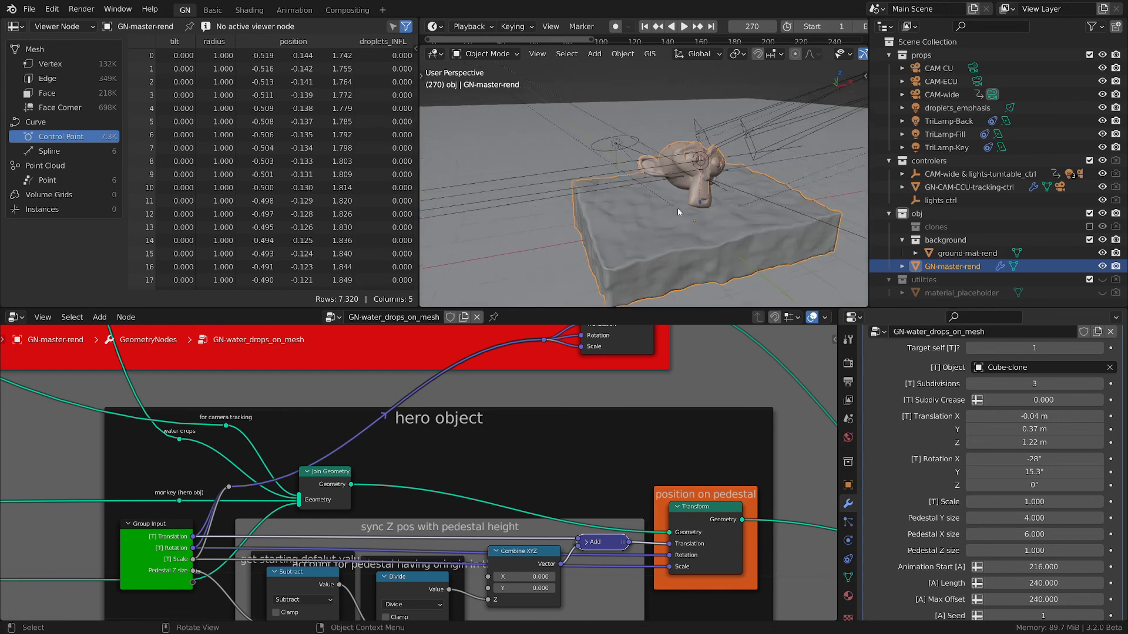
{"action": "scroll", "coordinate": [685, 176], "scroll_direction": "up", "scroll_amount": 3}
{"action": "middle_click_drag", "start_coordinate": [828, 519], "coordinate": [745, 602]}
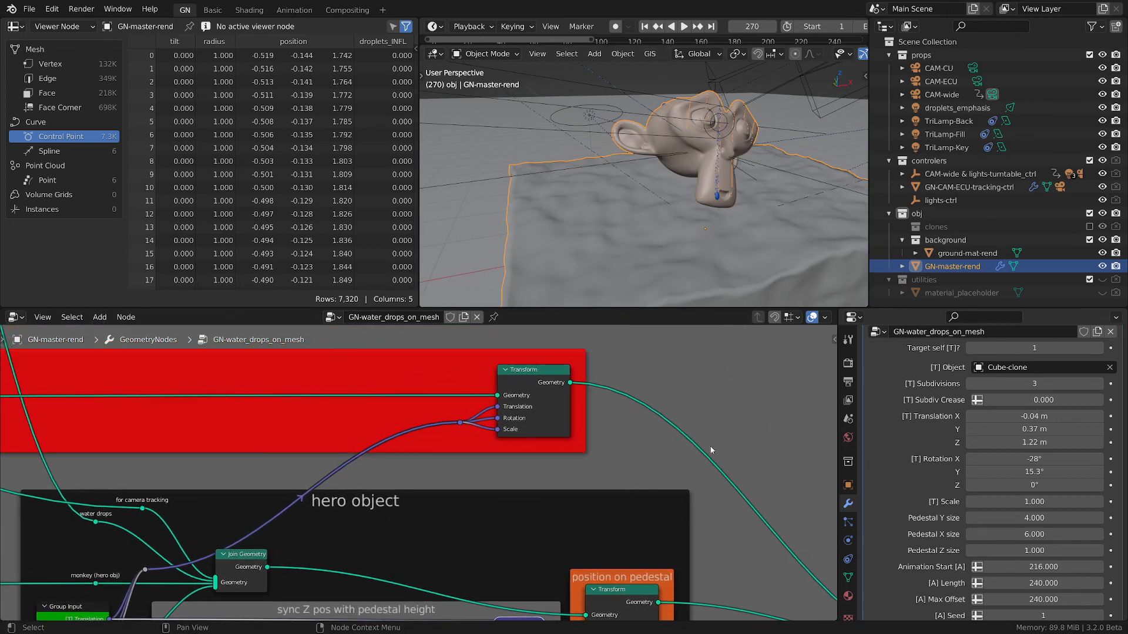
{"action": "left_click", "coordinate": [1035, 442]}
{"action": "left_click_drag", "start_coordinate": [1035, 442], "coordinate": [1066, 442]}
{"action": "middle_click_drag", "start_coordinate": [707, 193], "coordinate": [754, 191]}
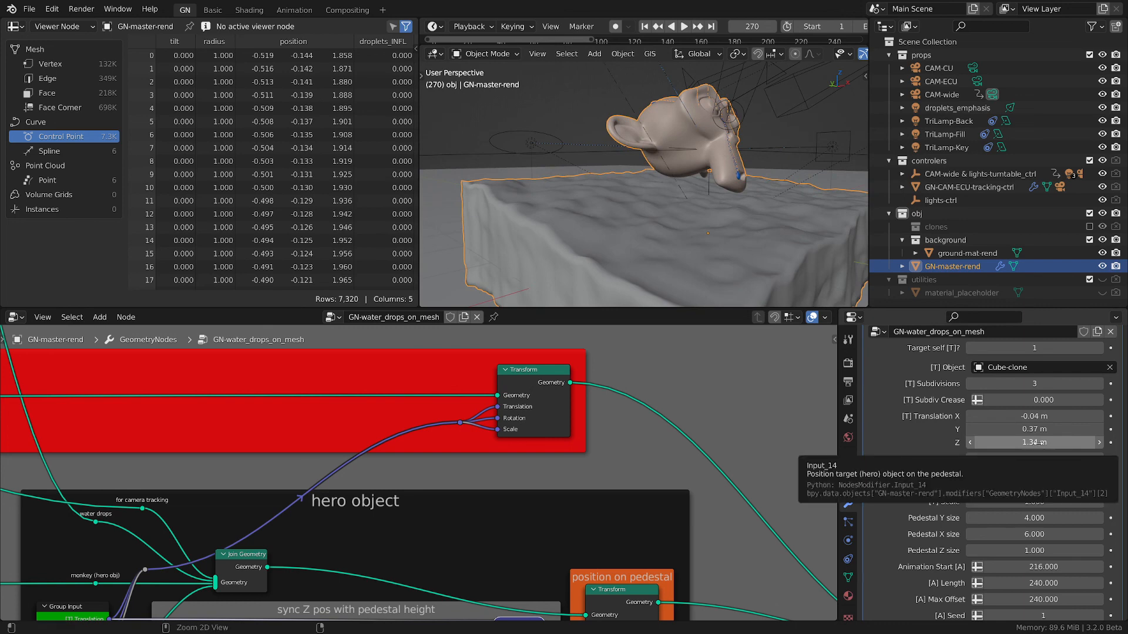
{"action": "key", "text": "ctrl+z"}
Examine the hero object pedestal frame, covering its "resolution ctrl" Cube and the "deform surface" noise and Set Position nodes.
{"action": "scroll", "coordinate": [702, 232], "scroll_direction": "down", "scroll_amount": 2}
{"action": "scroll", "coordinate": [560, 470], "scroll_direction": "down", "scroll_amount": 8}
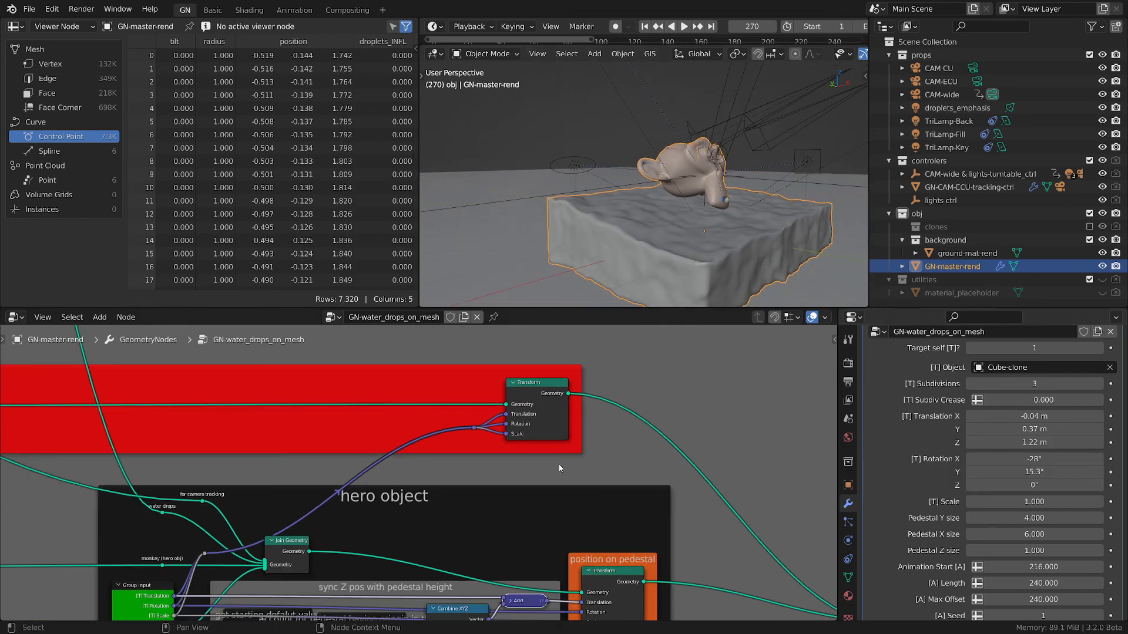
{"action": "scroll", "coordinate": [559, 477], "scroll_direction": "down", "scroll_amount": 1}
{"action": "middle_click_drag", "start_coordinate": [559, 477], "coordinate": [590, 382]}
{"action": "middle_click_drag", "start_coordinate": [310, 572], "coordinate": [393, 403]}
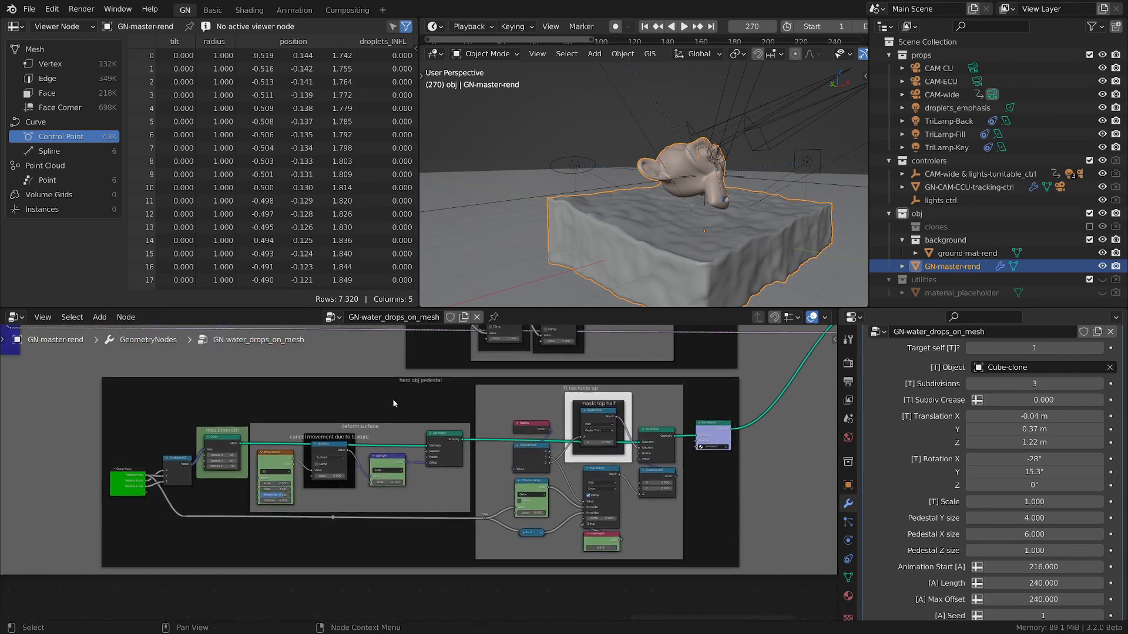
{"action": "scroll", "coordinate": [395, 404], "scroll_direction": "up", "scroll_amount": 4}
{"action": "middle_click_drag", "start_coordinate": [176, 452], "coordinate": [341, 425]}
{"action": "scroll", "coordinate": [343, 425], "scroll_direction": "up", "scroll_amount": 8}
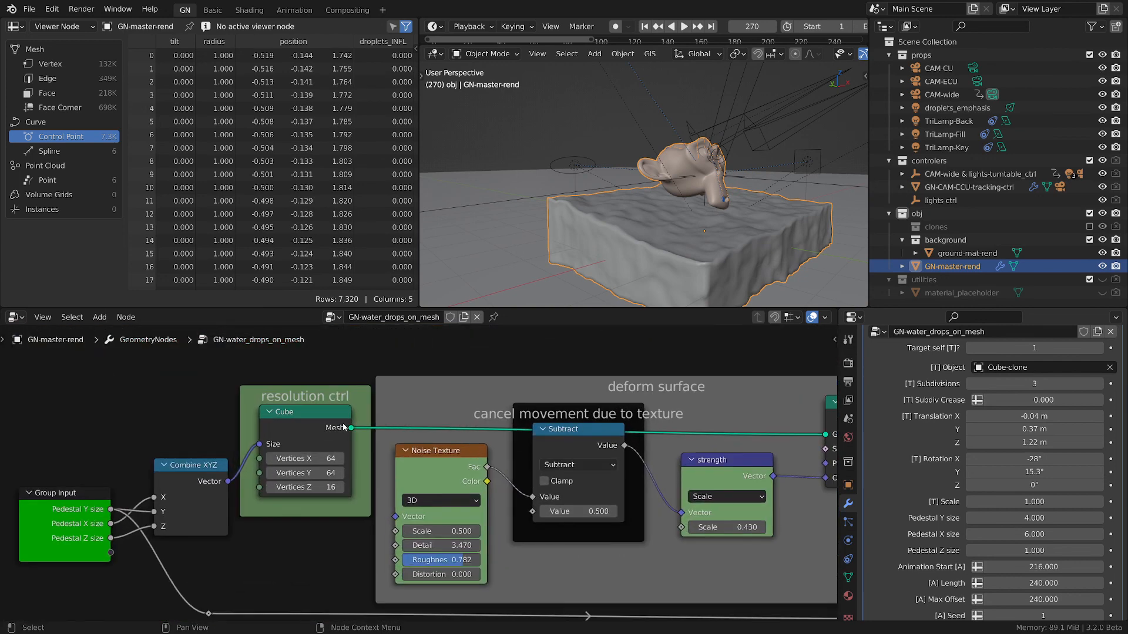
{"action": "scroll", "coordinate": [401, 421], "scroll_direction": "up", "scroll_amount": 2}
{"action": "scroll", "coordinate": [490, 401], "scroll_direction": "down", "scroll_amount": 1}
{"action": "middle_click_drag", "start_coordinate": [490, 402], "coordinate": [294, 409]}
{"action": "scroll", "coordinate": [293, 409], "scroll_direction": "up", "scroll_amount": 1}
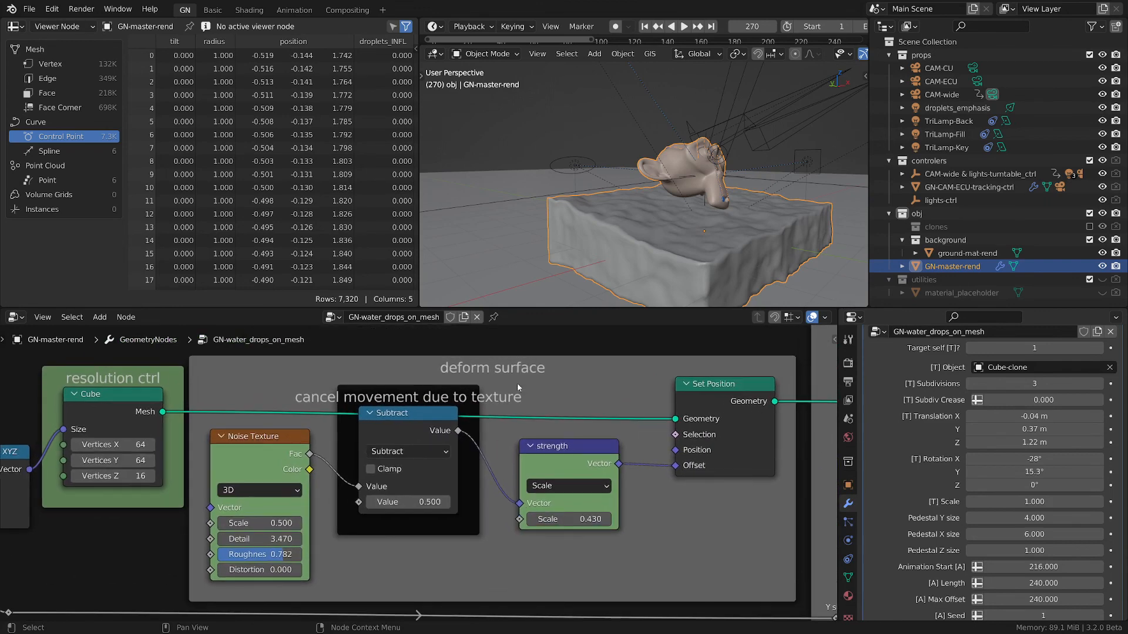
{"action": "middle_click_drag", "start_coordinate": [718, 372], "coordinate": [441, 416]}
{"action": "middle_click_drag", "start_coordinate": [553, 425], "coordinate": [378, 425]}
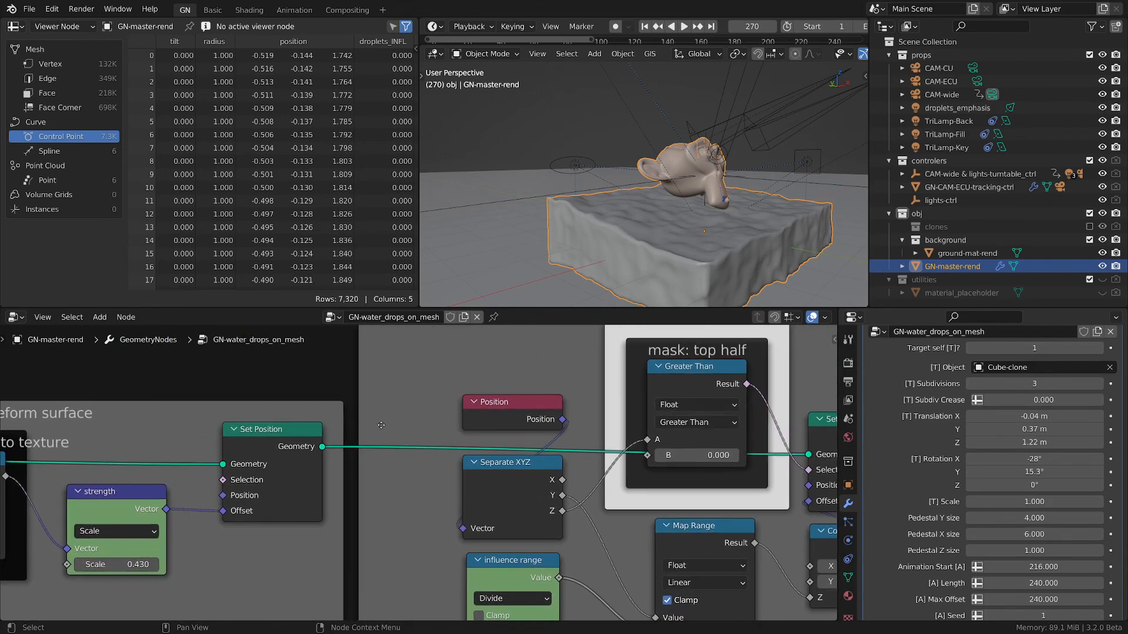
Nudge the Combine XYZ node in the "lift backside up" frame slightly upward in a maximized node editor.
{"action": "scroll", "coordinate": [400, 425], "scroll_direction": "down", "scroll_amount": 3}
{"action": "middle_click_drag", "start_coordinate": [617, 435], "coordinate": [551, 431]}
{"action": "key", "text": "ctrl+space"}
{"action": "middle_click_drag", "start_coordinate": [700, 387], "coordinate": [554, 379]}
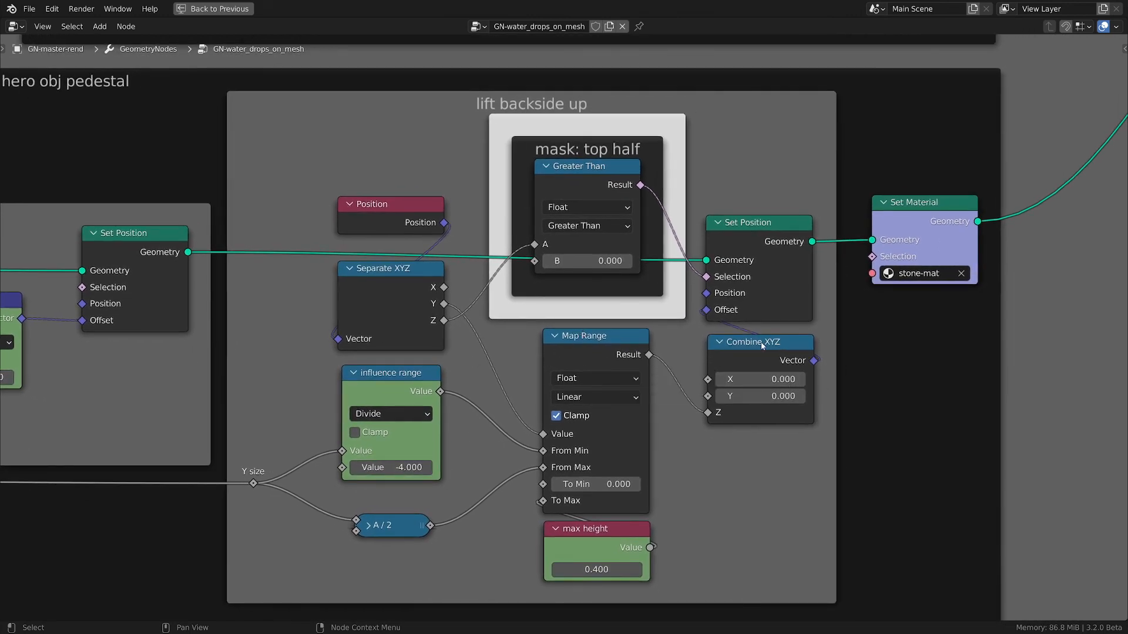
{"action": "left_click_drag", "start_coordinate": [761, 343], "coordinate": [762, 333]}
Restore the split layout, draw an annotation line across the middle of the pedestal's side and erase it.
{"action": "key", "text": "ctrl+space"}
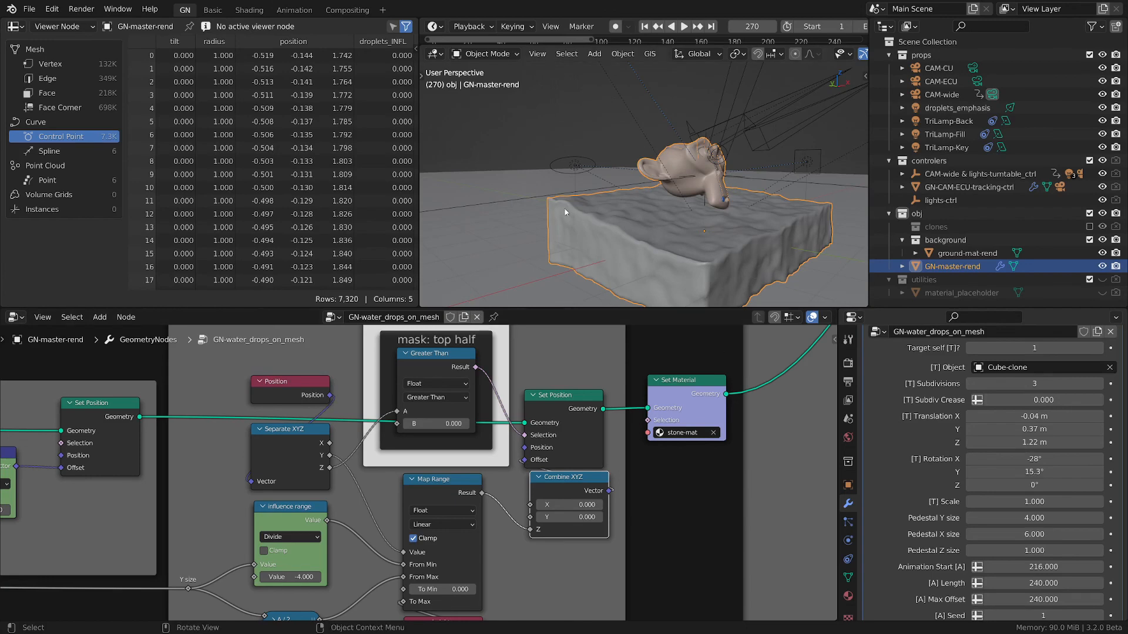
{"action": "middle_click_drag", "start_coordinate": [573, 220], "coordinate": [597, 208]}
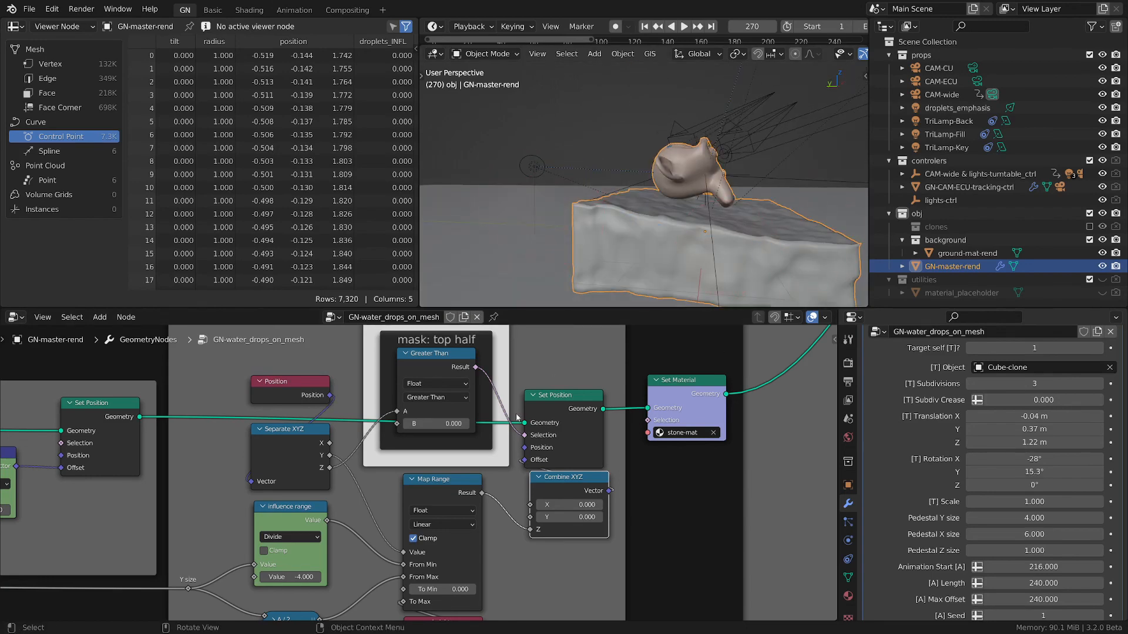
{"action": "scroll", "coordinate": [540, 393], "scroll_direction": "up", "scroll_amount": 1}
{"action": "middle_click_drag", "start_coordinate": [540, 393], "coordinate": [532, 416]}
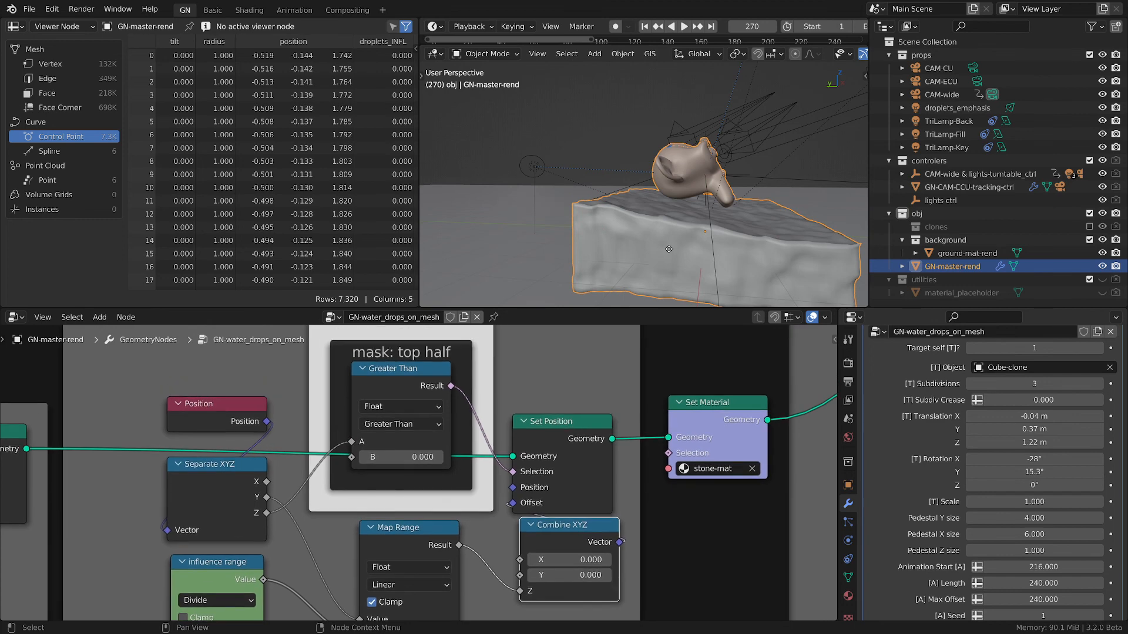
{"action": "left_click_drag", "start_coordinate": [544, 249], "coordinate": [802, 270]}
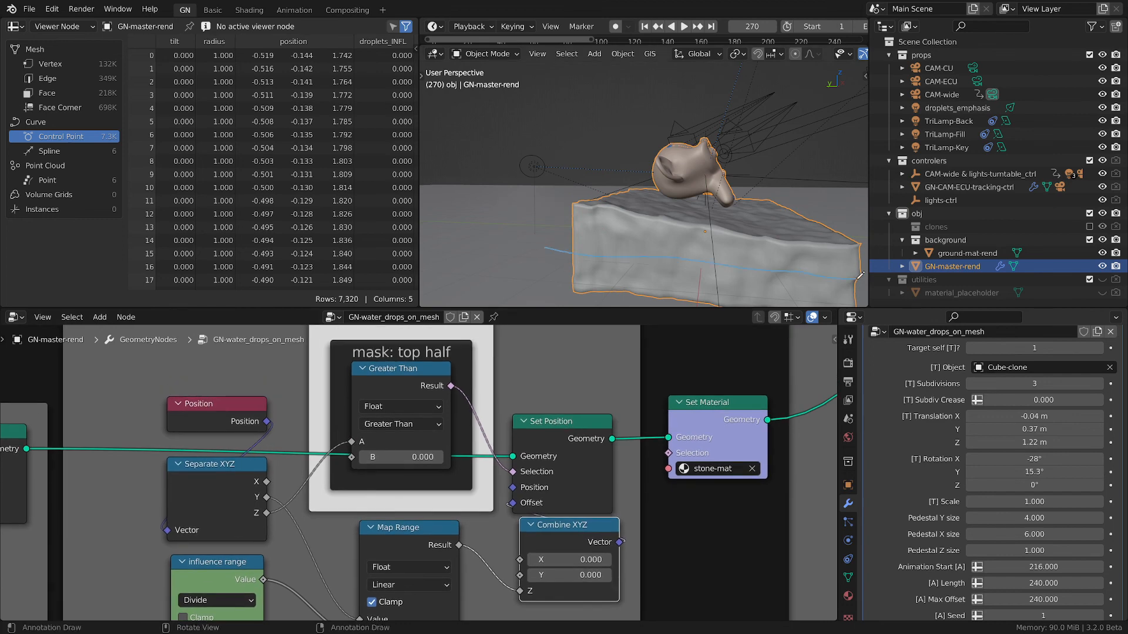
{"action": "mouse_move", "coordinate": [648, 253]}
{"action": "right_mouse_down"}
{"action": "mouse_move", "coordinate": [634, 250]}
{"action": "mouse_move", "coordinate": [627, 223]}
{"action": "mouse_move", "coordinate": [590, 253]}
{"action": "mouse_move", "coordinate": [886, 253]}
{"action": "right_mouse_up"}
Examine the overall GN-water_drops_on_mesh node tree, from the pedestal frame back to its starting frames.
{"action": "scroll", "coordinate": [675, 429], "scroll_direction": "down", "scroll_amount": 8}
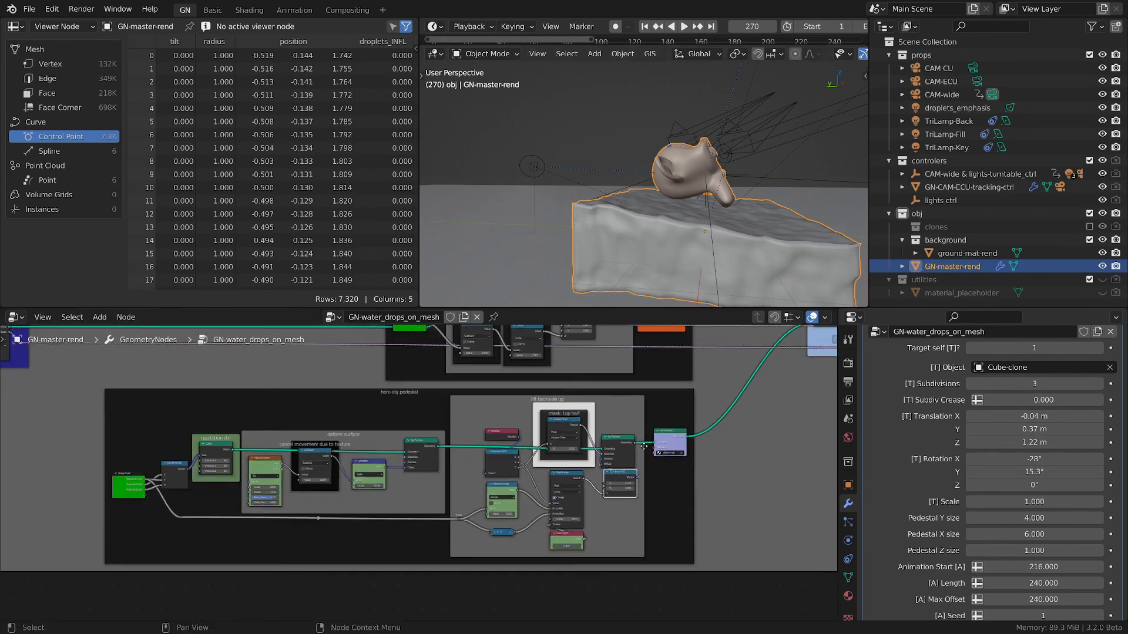
{"action": "middle_click_drag", "start_coordinate": [675, 429], "coordinate": [584, 476]}
{"action": "scroll", "coordinate": [581, 470], "scroll_direction": "down", "scroll_amount": 7}
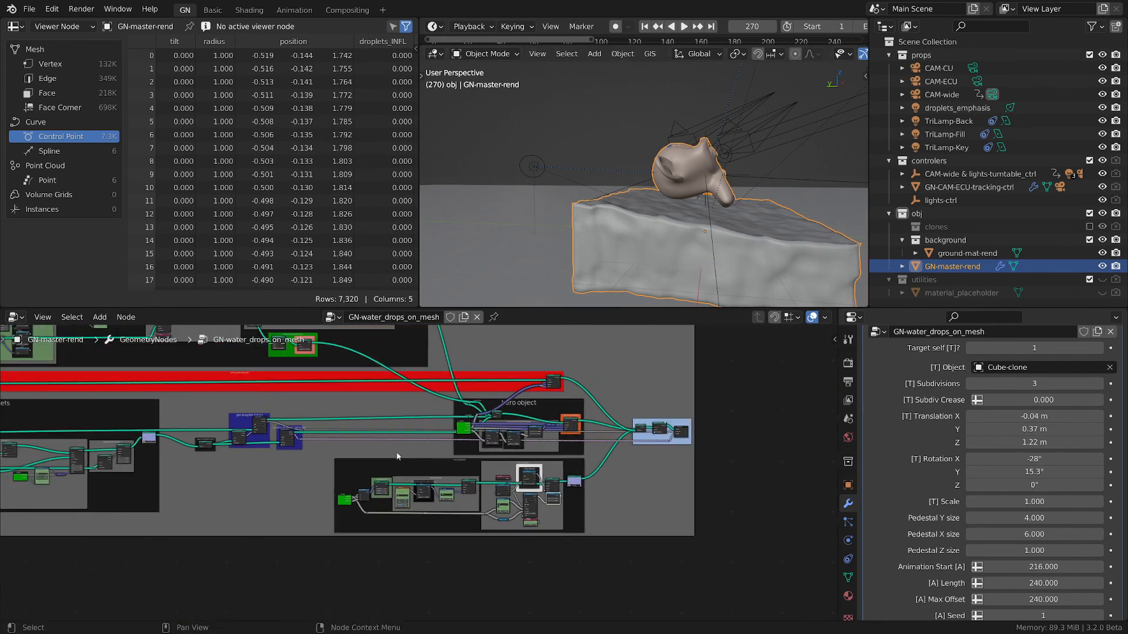
{"action": "middle_click_drag", "start_coordinate": [397, 461], "coordinate": [544, 509]}
{"action": "scroll", "coordinate": [544, 508], "scroll_direction": "down", "scroll_amount": 1}
{"action": "middle_click_drag", "start_coordinate": [547, 510], "coordinate": [592, 513]}
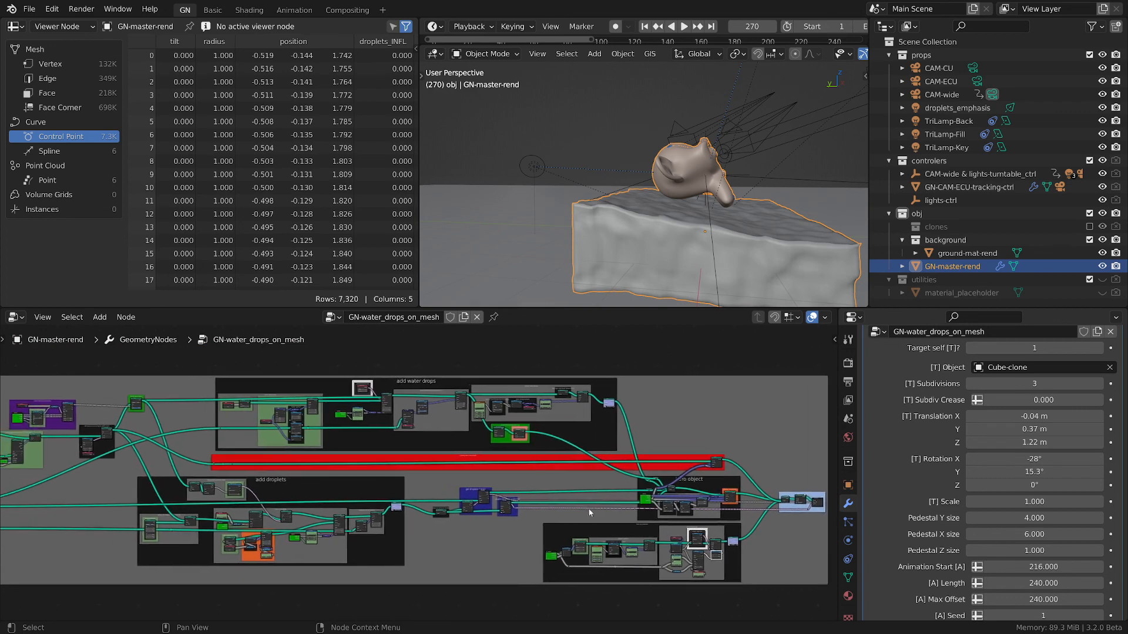
{"action": "scroll", "coordinate": [584, 510], "scroll_direction": "down", "scroll_amount": 1}
{"action": "scroll", "coordinate": [534, 479], "scroll_direction": "down", "scroll_amount": 1}
{"action": "middle_click_drag", "start_coordinate": [529, 478], "coordinate": [642, 488]}
{"action": "scroll", "coordinate": [633, 483], "scroll_direction": "down", "scroll_amount": 2}
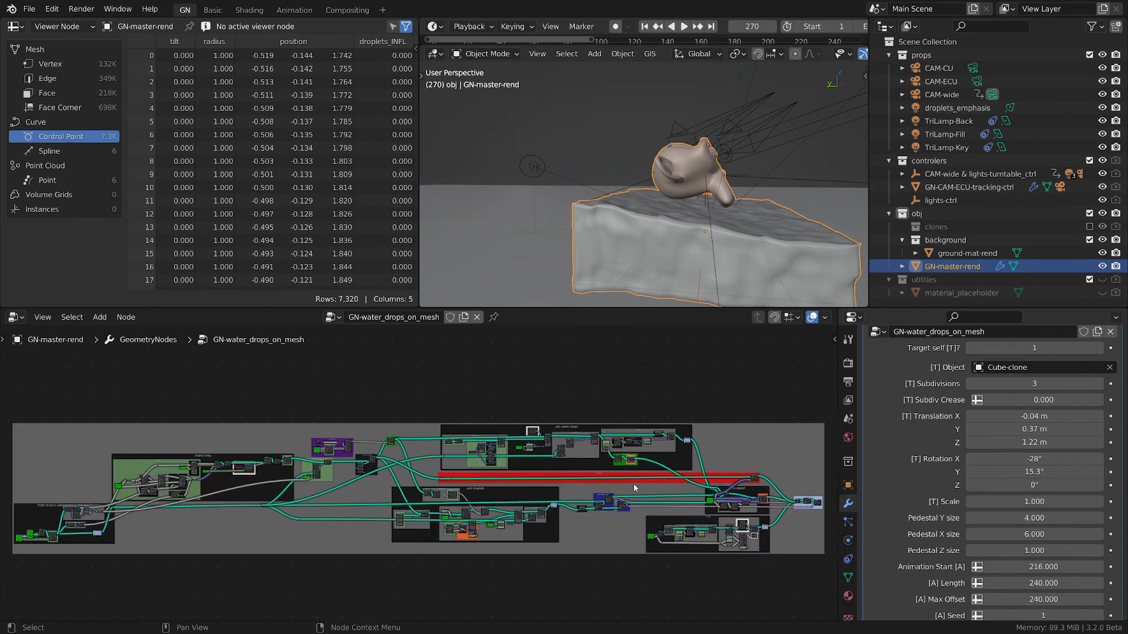
Select the GN-CAM-ECU-tracking-ctrl object and frame all nodes of its GN-camera_tracking tree.
{"action": "left_click", "coordinate": [957, 188]}
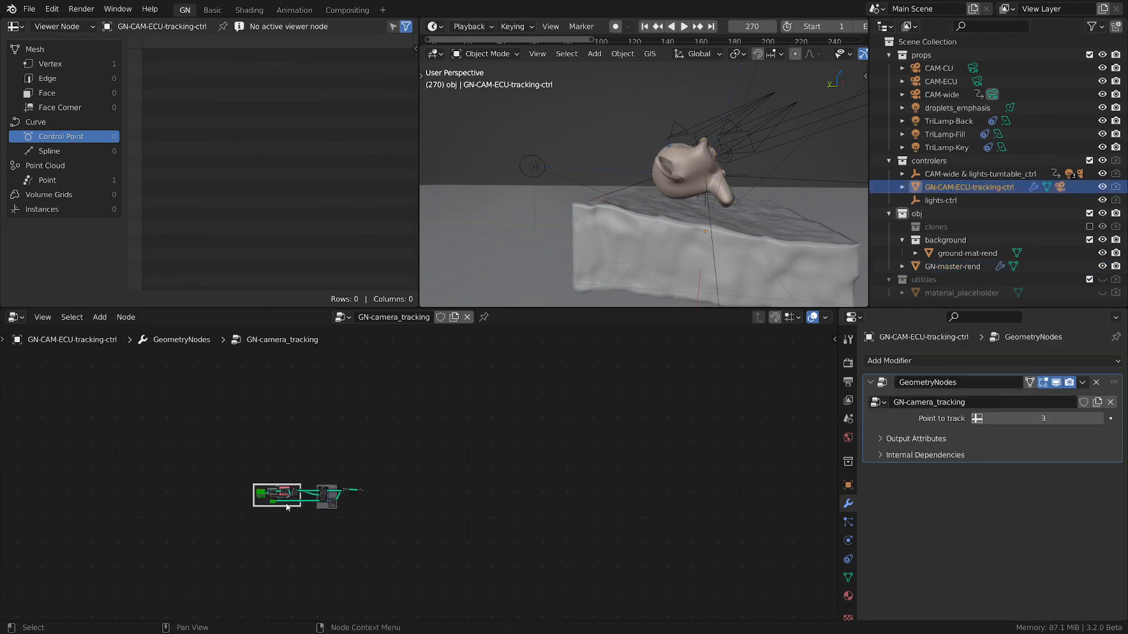
{"action": "key", "text": "grave"}
{"action": "left_click", "coordinate": [403, 505]}
{"action": "key", "text": "grave"}
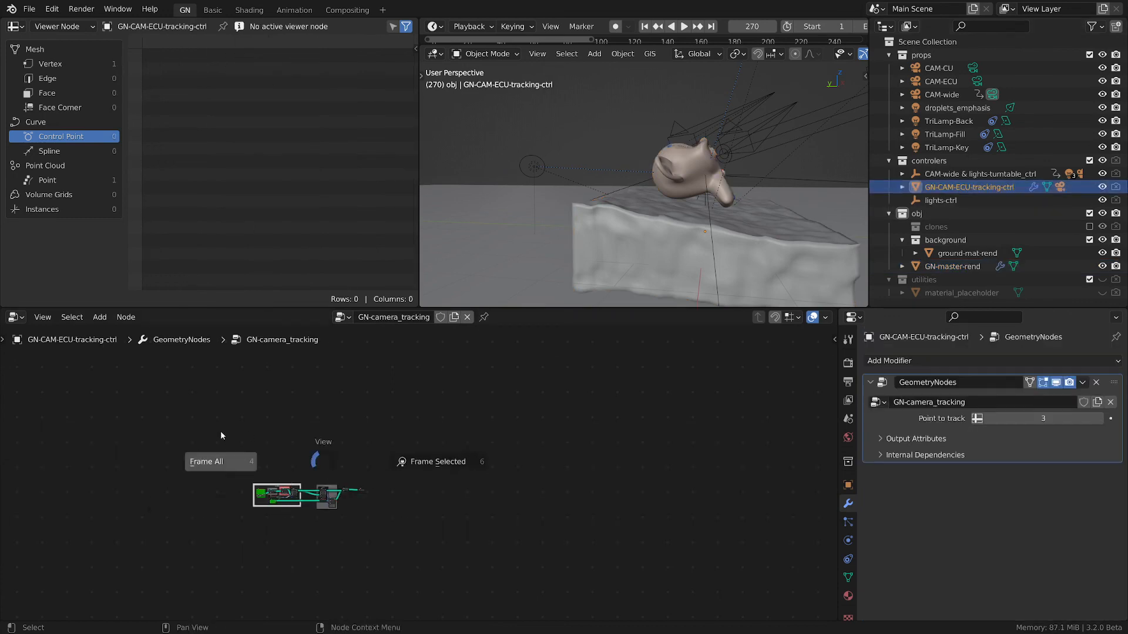
{"action": "left_click", "coordinate": [218, 461]}
{"action": "scroll", "coordinate": [349, 472], "scroll_direction": "up", "scroll_amount": 5}
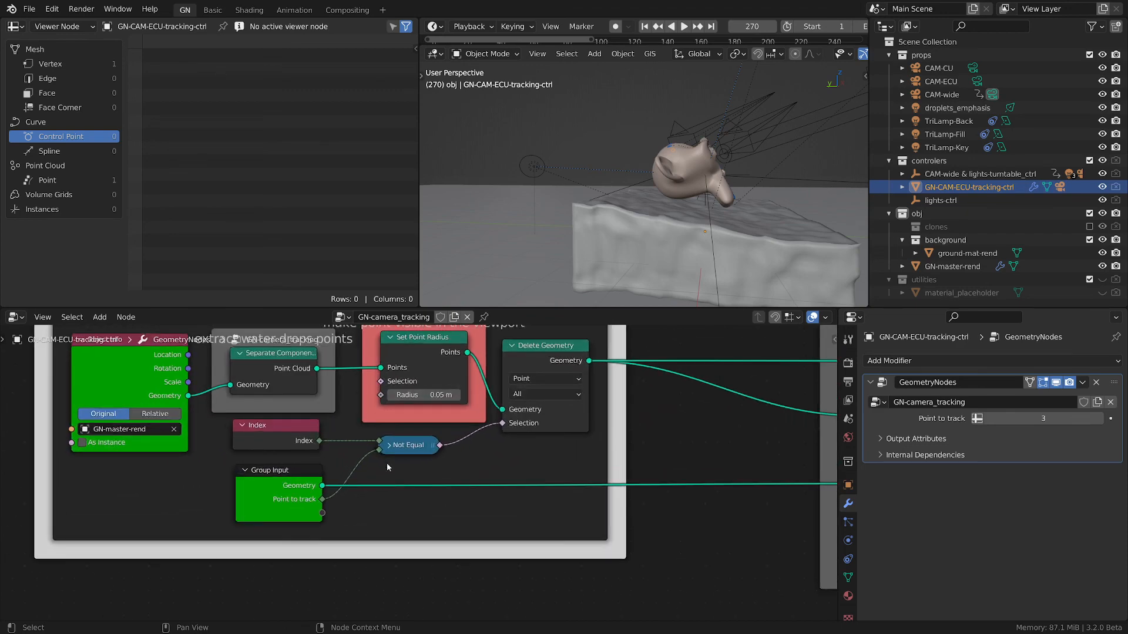
Move the Group Output node closer to Join Geometry and select the "get position" frame.
{"action": "middle_click_drag", "start_coordinate": [456, 492], "coordinate": [464, 558]}
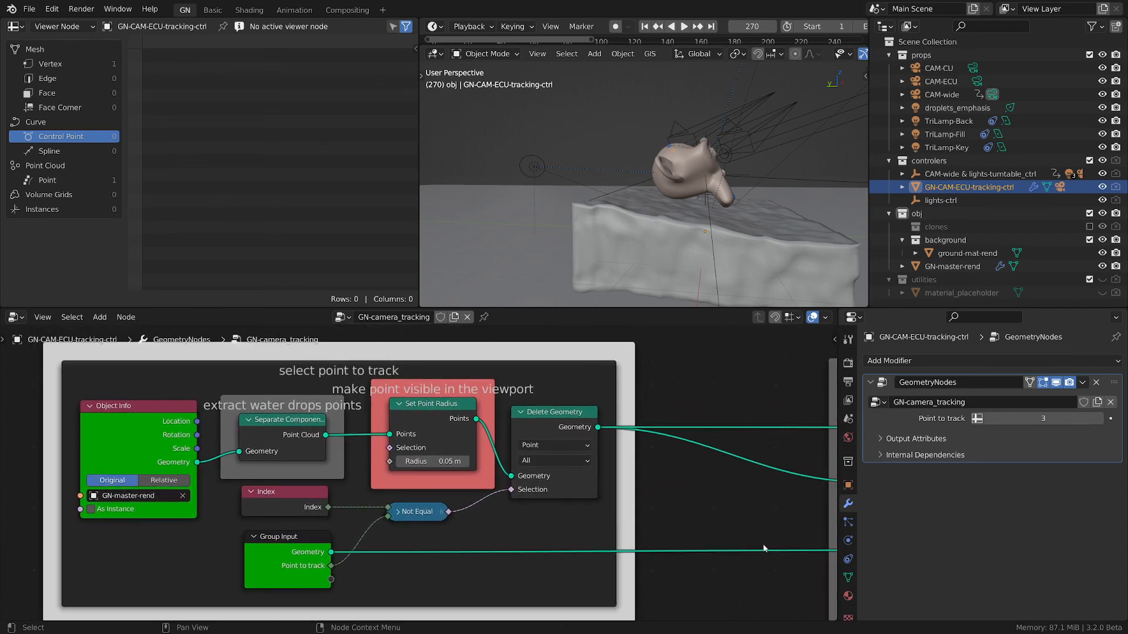
{"action": "middle_click_drag", "start_coordinate": [763, 541], "coordinate": [540, 531]}
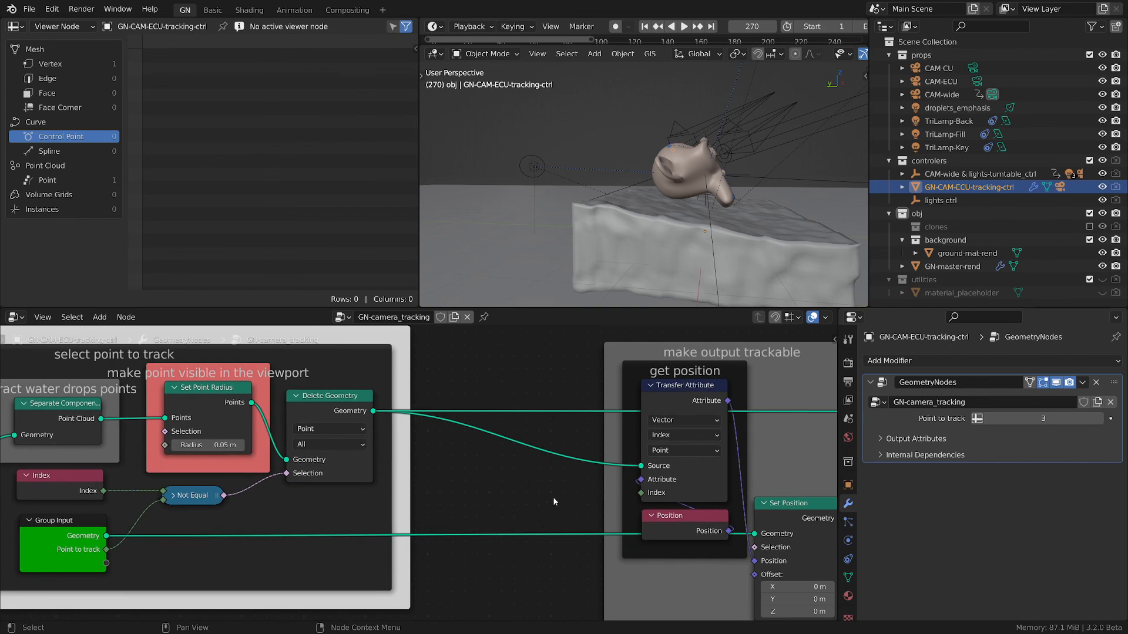
{"action": "middle_click_drag", "start_coordinate": [760, 398], "coordinate": [521, 400]}
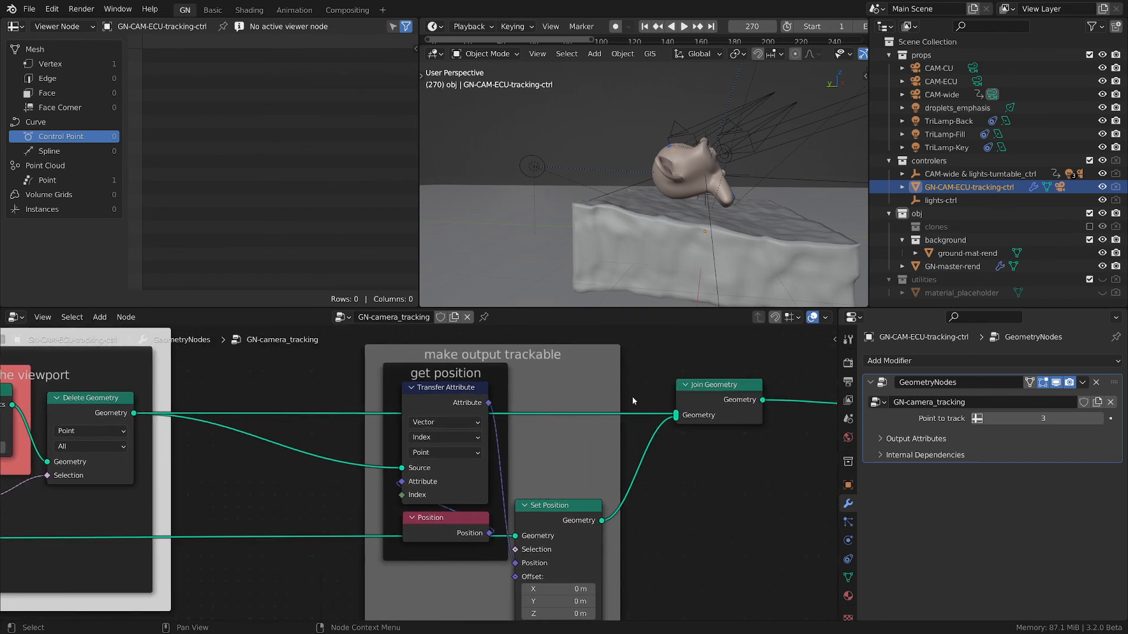
{"action": "scroll", "coordinate": [700, 468], "scroll_direction": "down", "scroll_amount": 3}
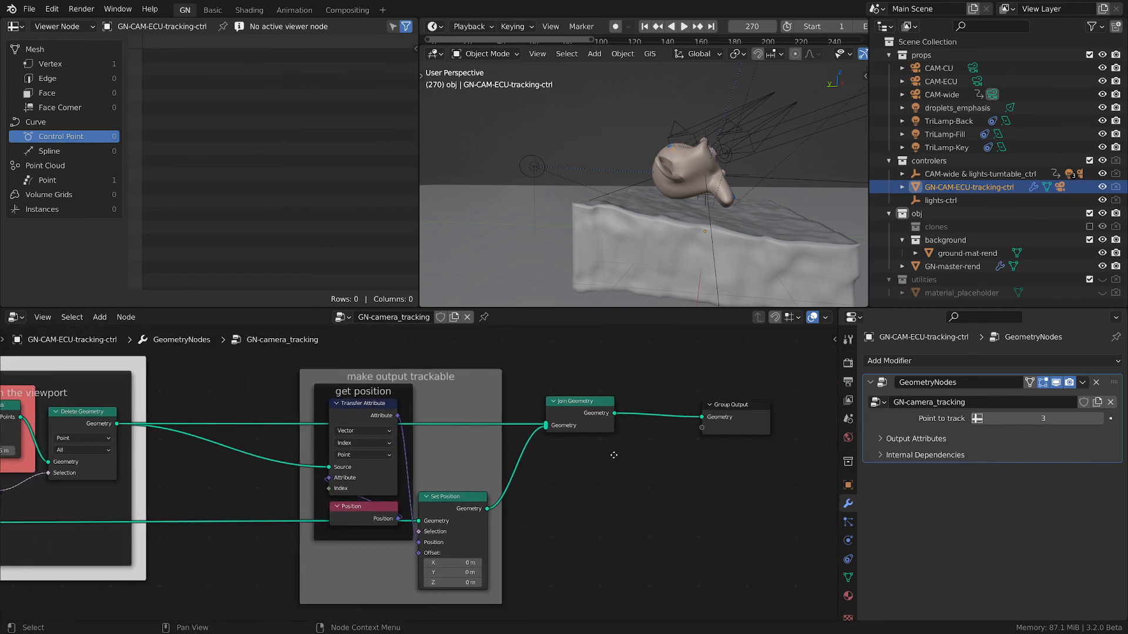
{"action": "left_click_drag", "start_coordinate": [749, 406], "coordinate": [687, 401]}
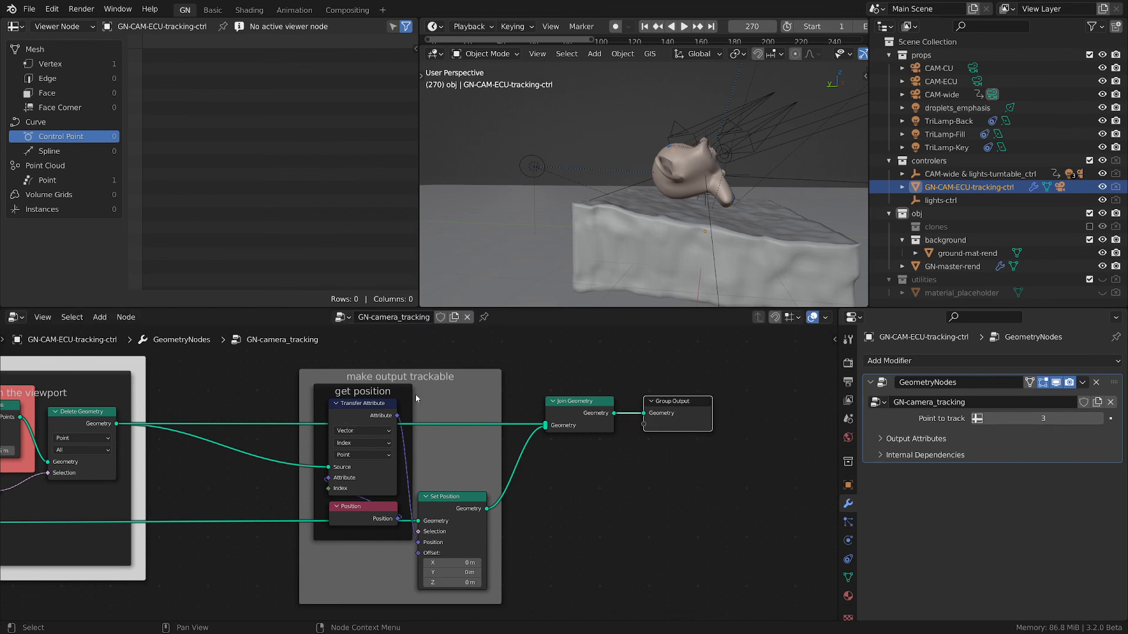
{"action": "left_click", "coordinate": [402, 393]}
{"action": "middle_click_drag", "start_coordinate": [201, 498], "coordinate": [416, 485]}
{"action": "scroll", "coordinate": [305, 483], "scroll_direction": "down", "scroll_amount": 4}
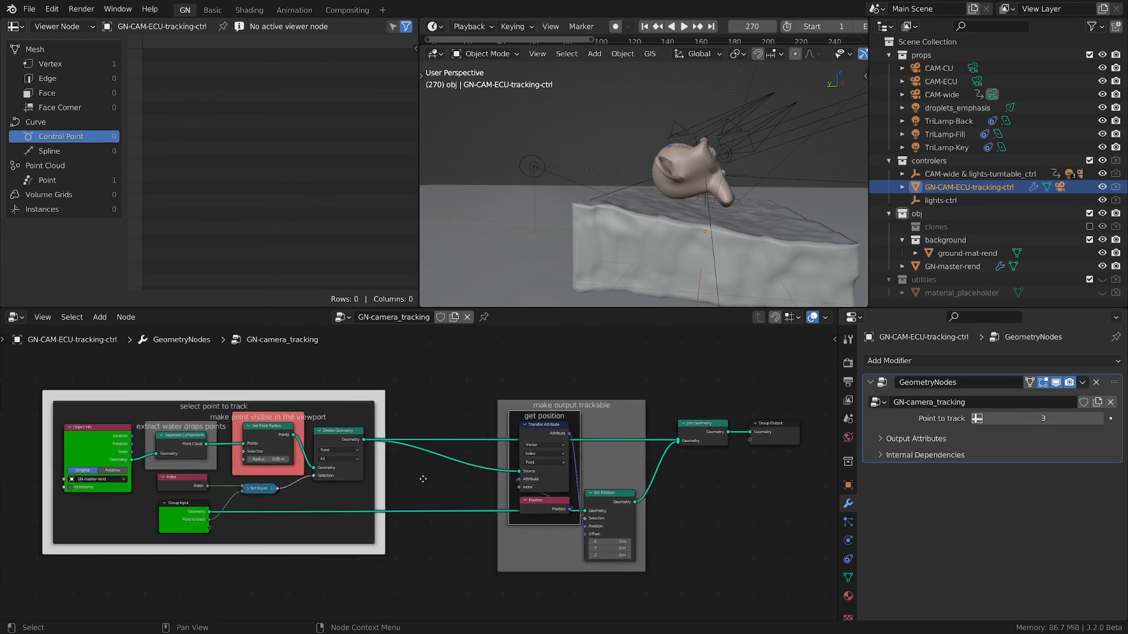